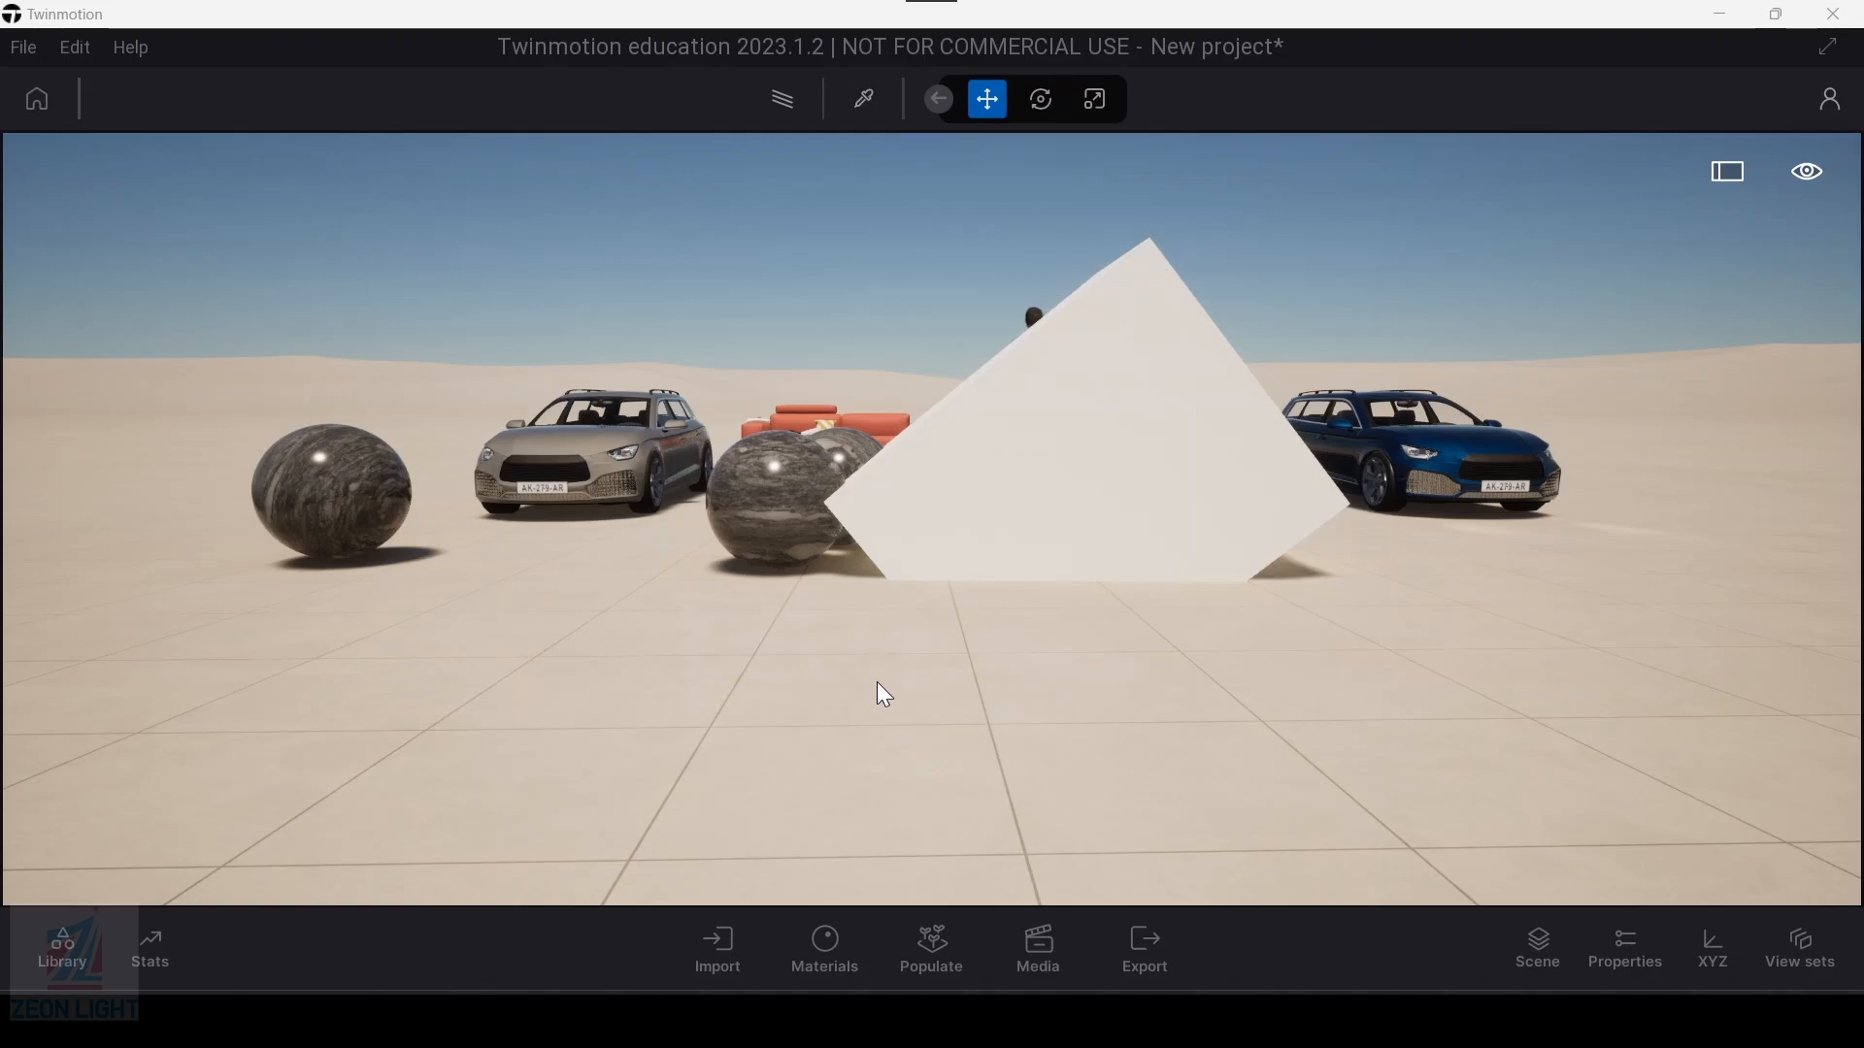
{"action": "left_click", "coordinate": [841, 953]}
{"action": "left_click", "coordinate": [834, 949]}
{"action": "left_click", "coordinate": [841, 967]}
{"action": "left_click", "coordinate": [680, 102]}
{"action": "middle_click_drag", "start_coordinate": [798, 619], "coordinate": [789, 637]}
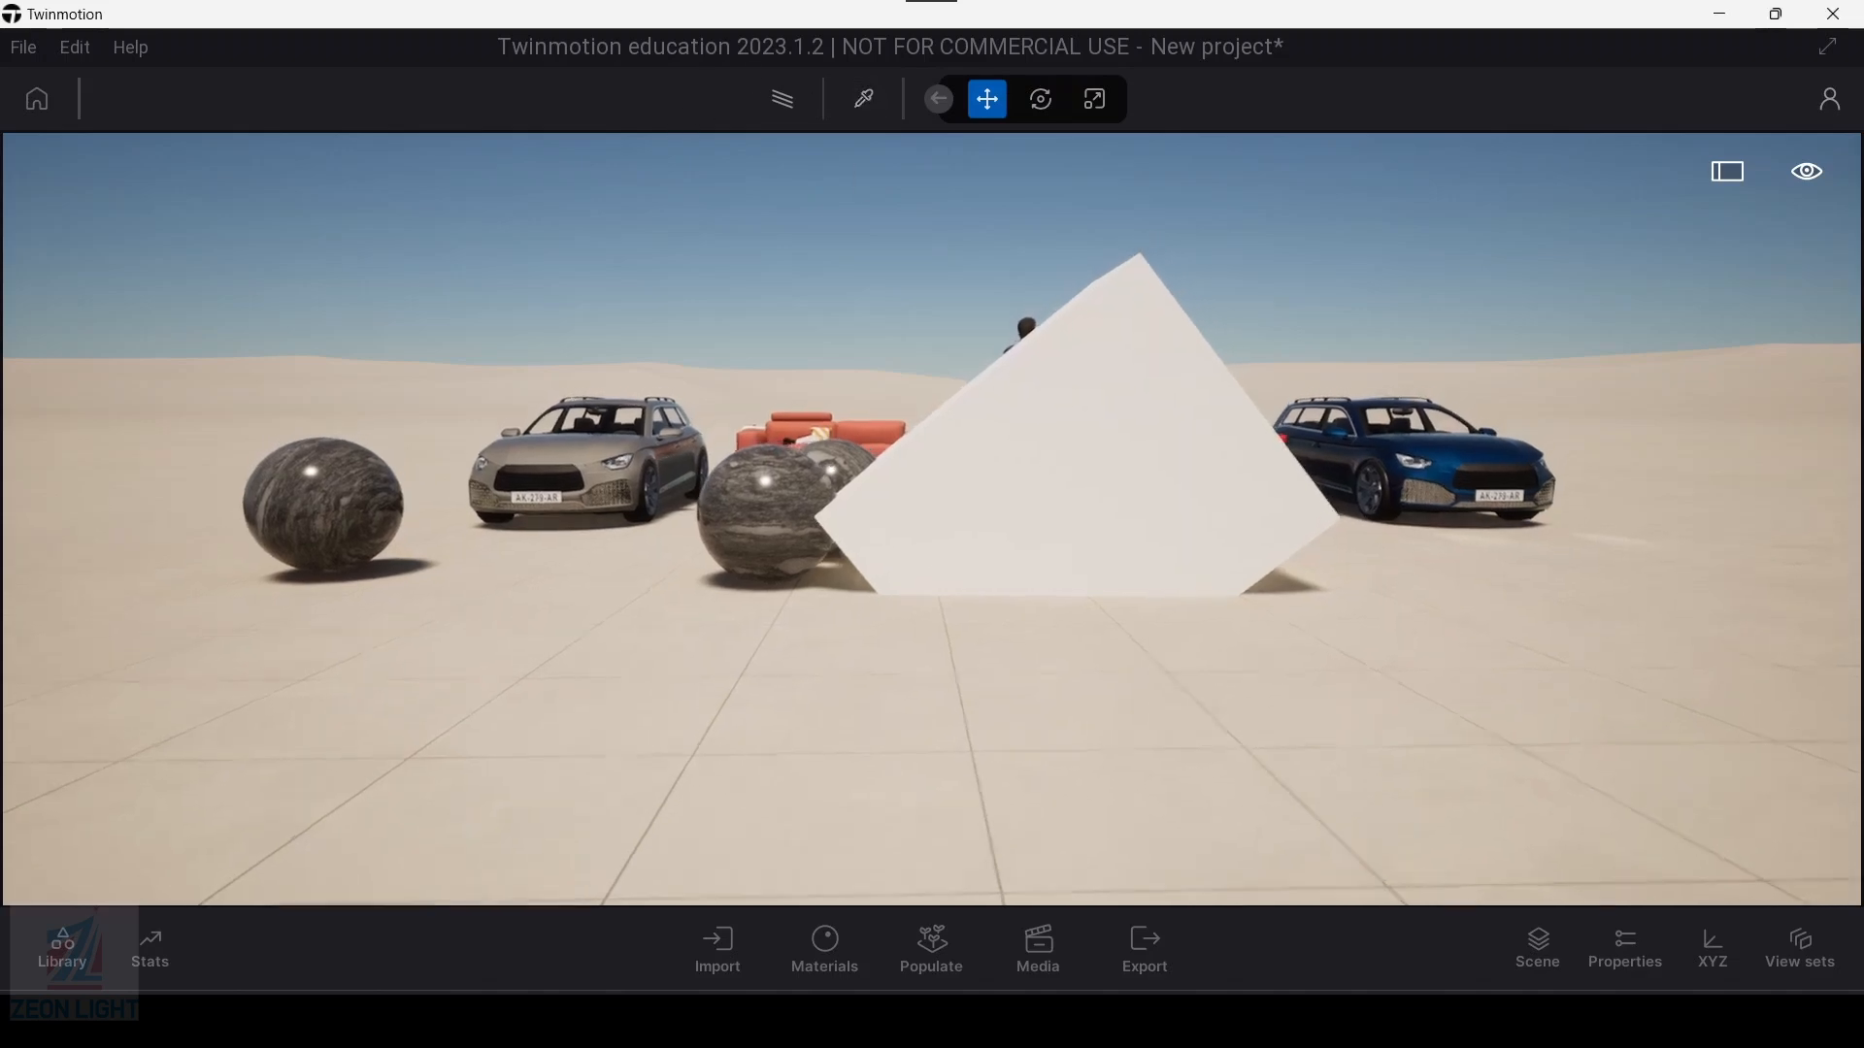
{"action": "middle_click_drag", "start_coordinate": [944, 600], "coordinate": [916, 633]}
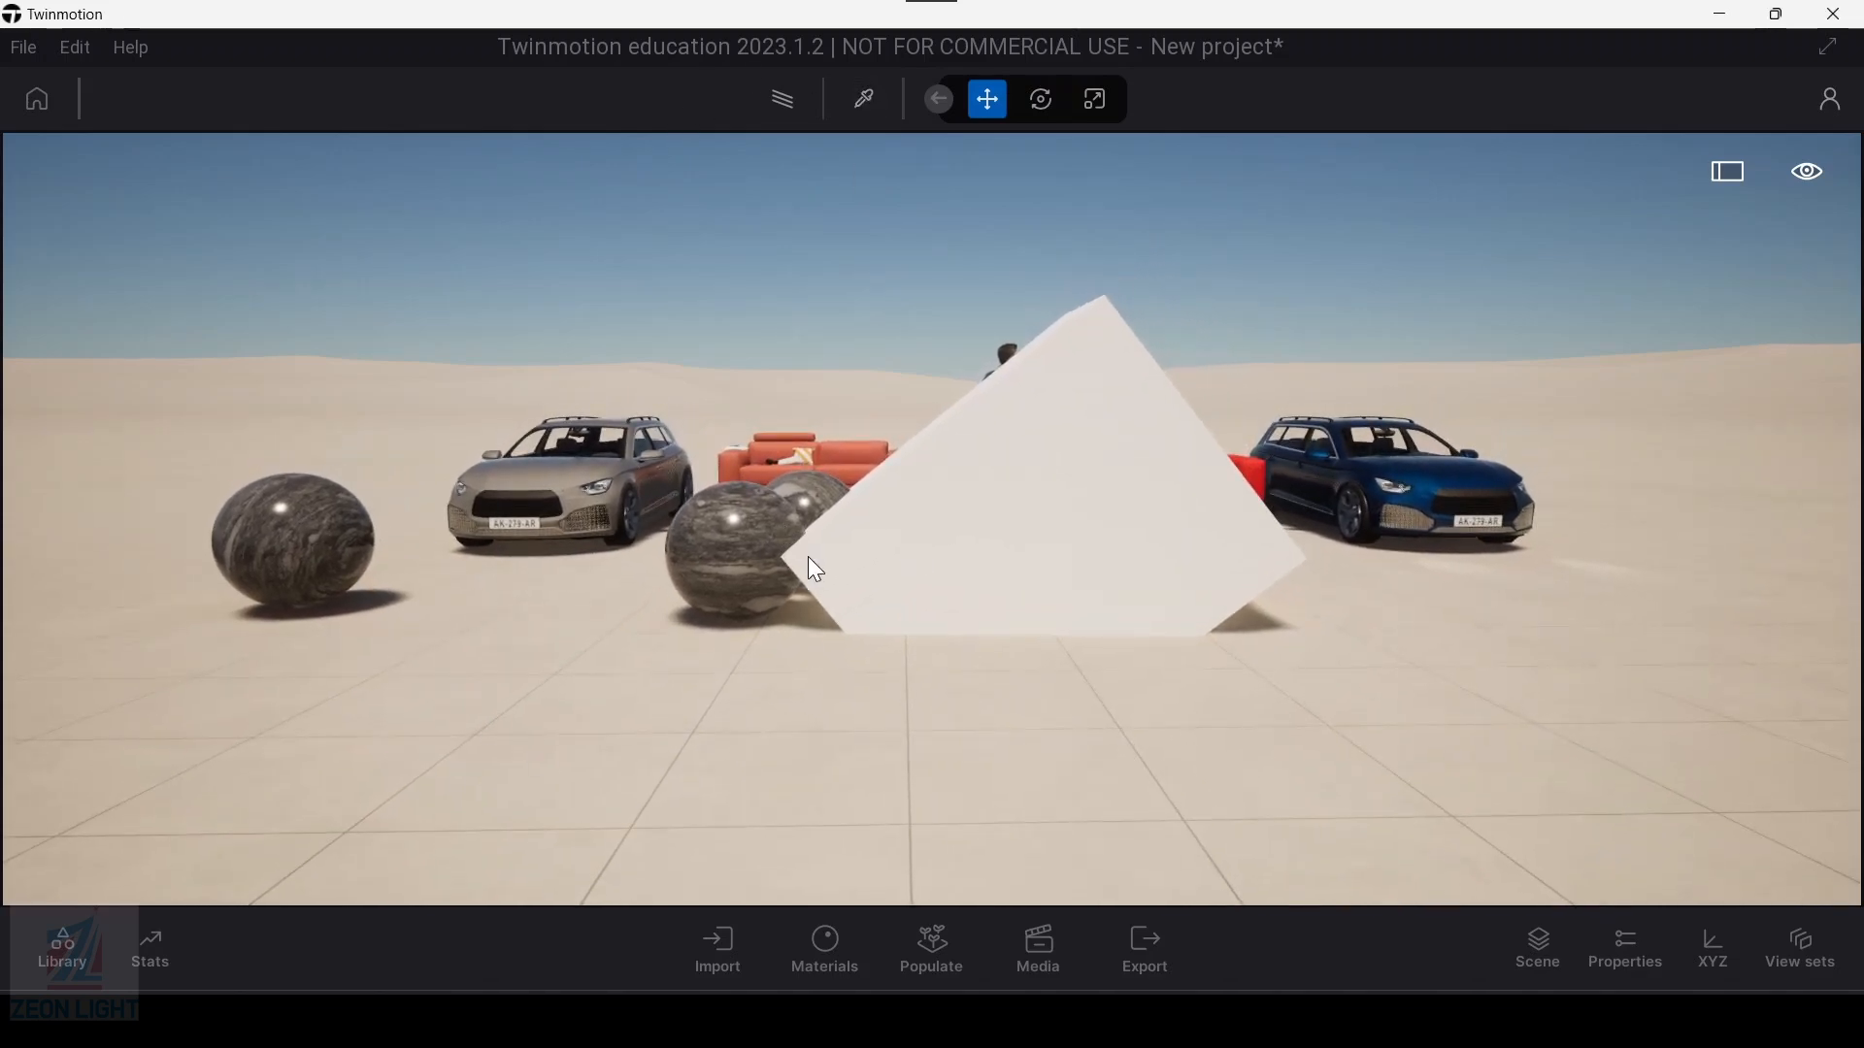
Step: Place three Box 1m primitives from the object library in a row on the ground before the large white pointed shape
{"action": "left_click", "coordinate": [64, 948]}
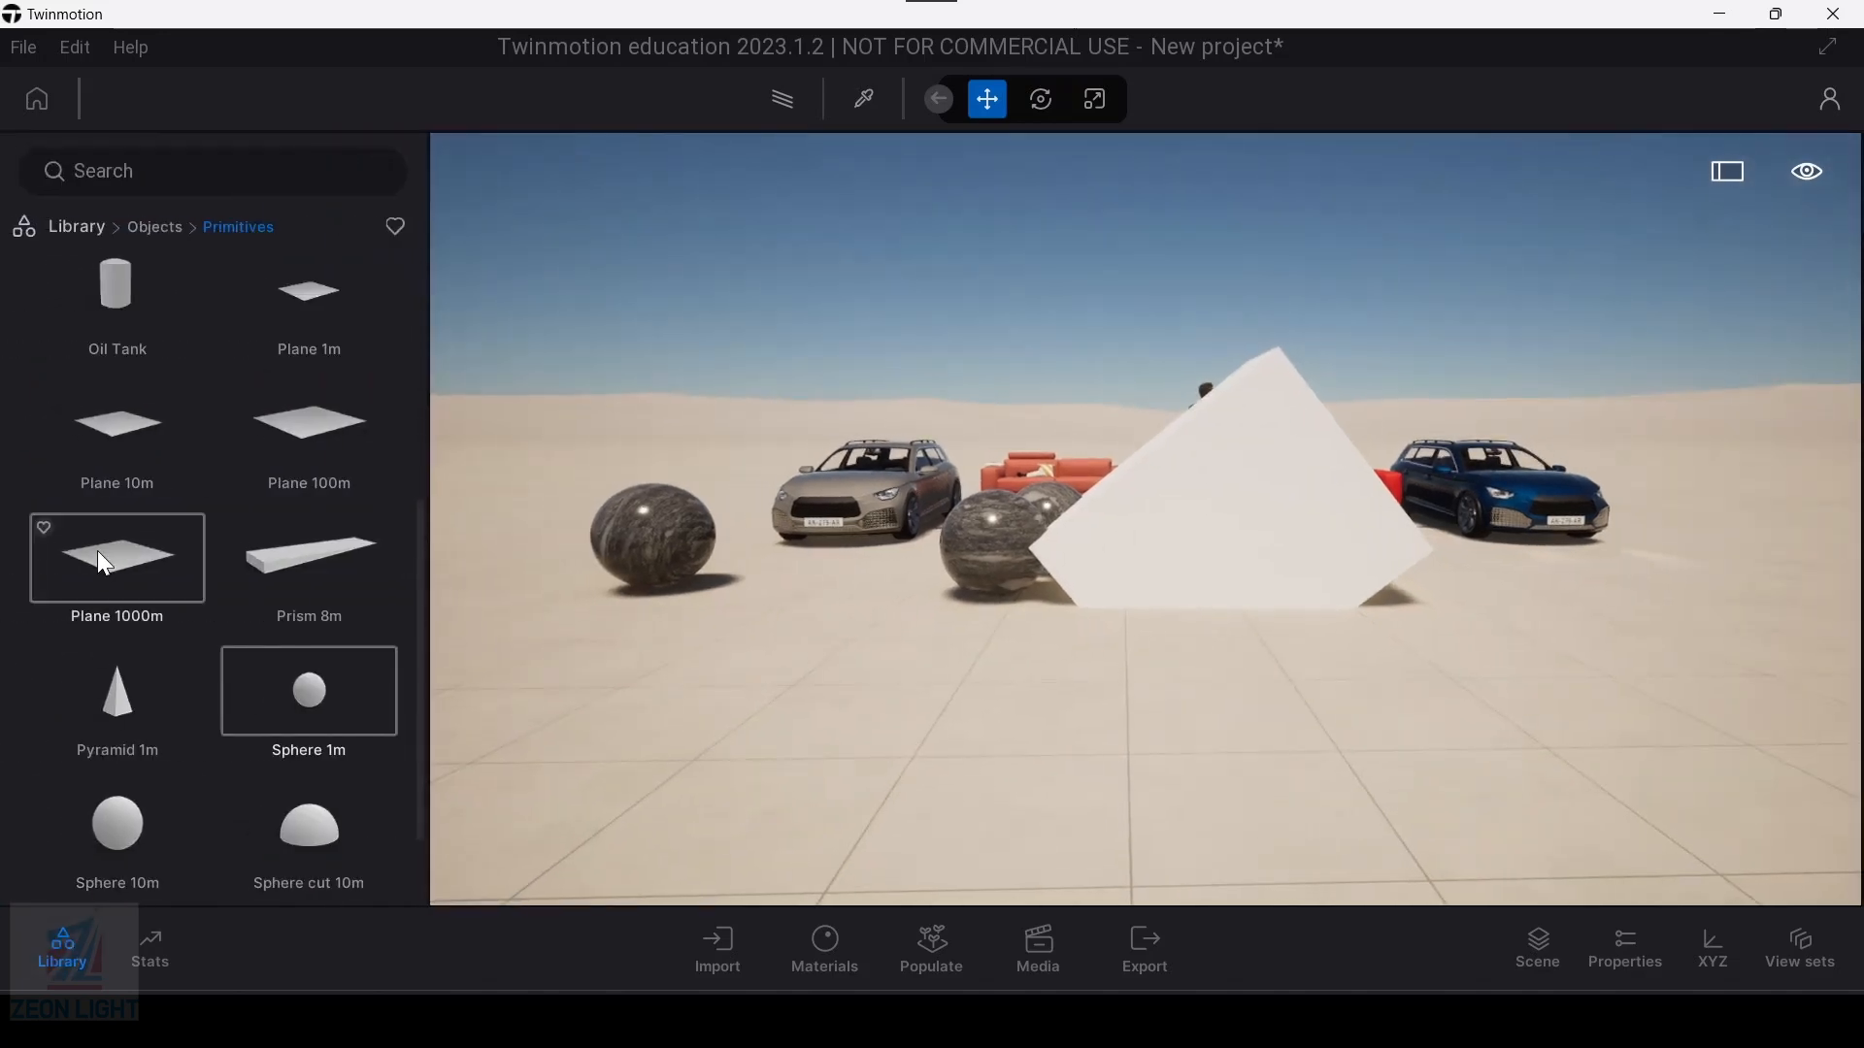
{"action": "left_click", "coordinate": [78, 231]}
{"action": "left_click", "coordinate": [138, 473]}
{"action": "left_click", "coordinate": [121, 464]}
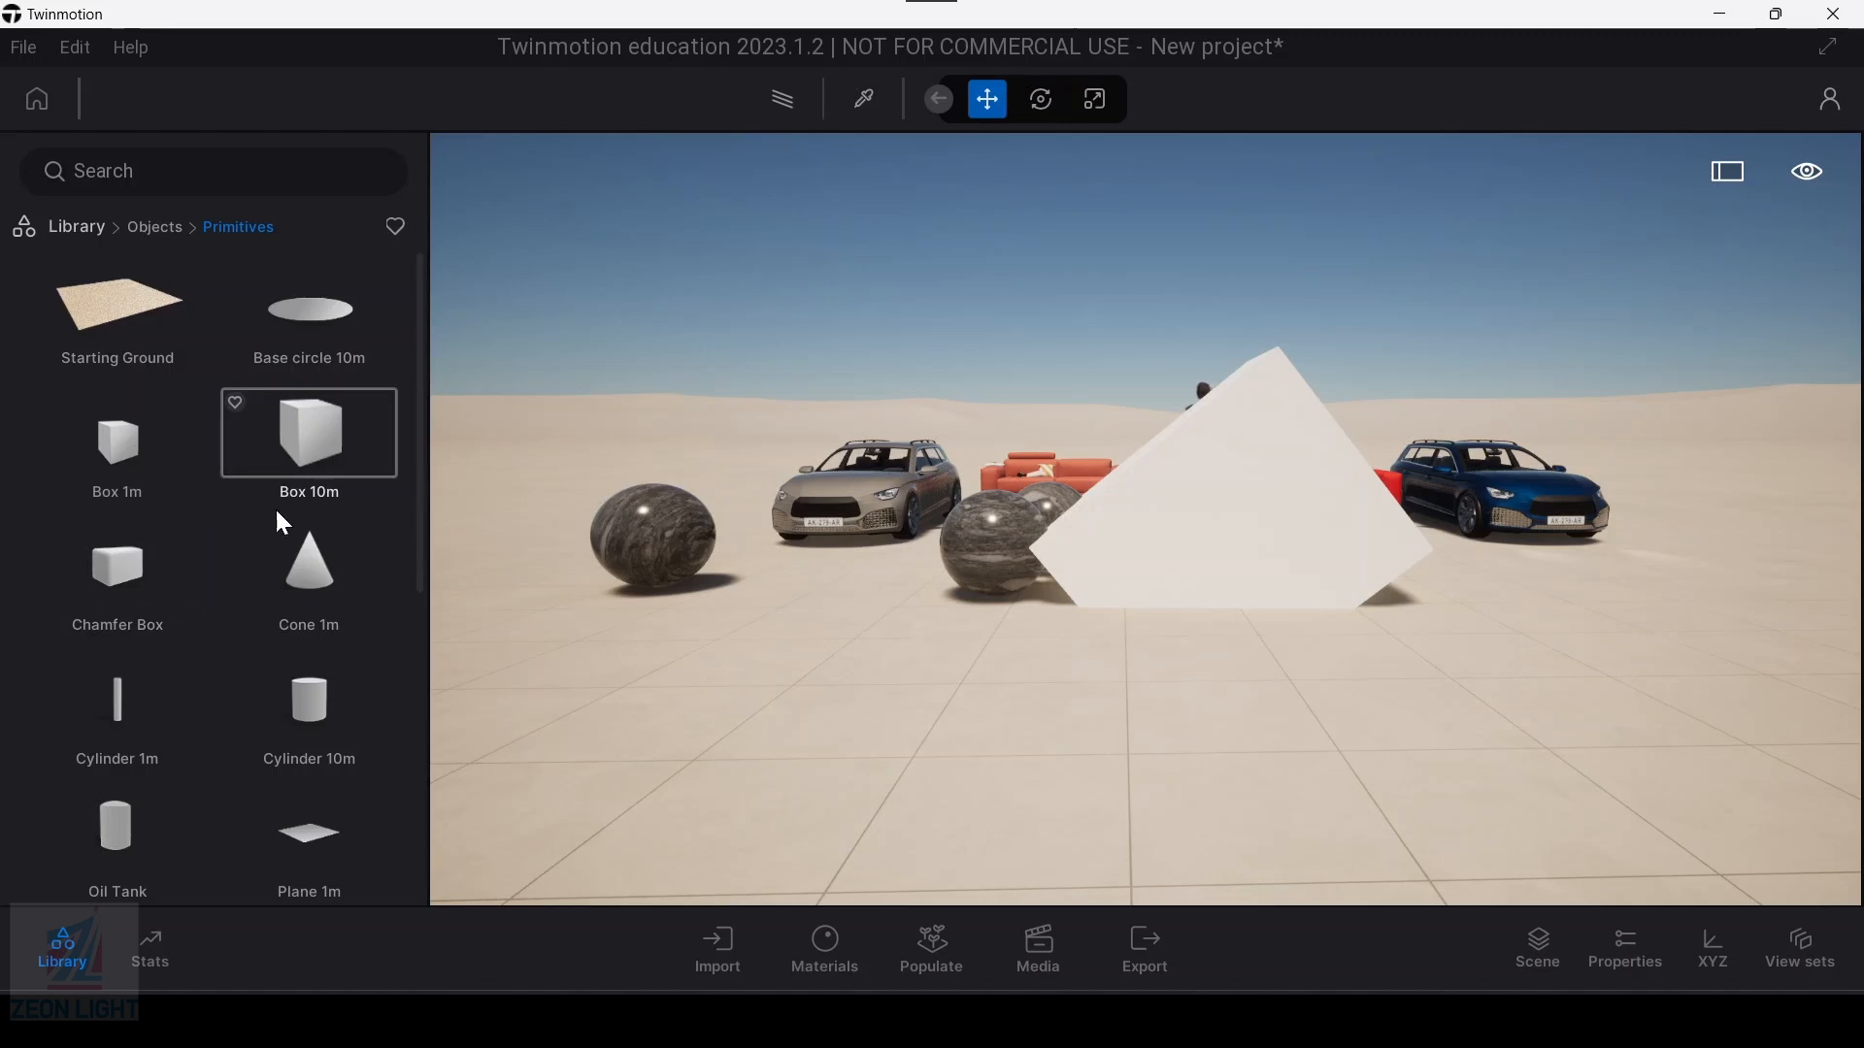
{"action": "scroll", "coordinate": [199, 782], "scroll_direction": "down", "scroll_amount": 3}
{"action": "scroll", "coordinate": [270, 766], "scroll_direction": "down", "scroll_amount": 4}
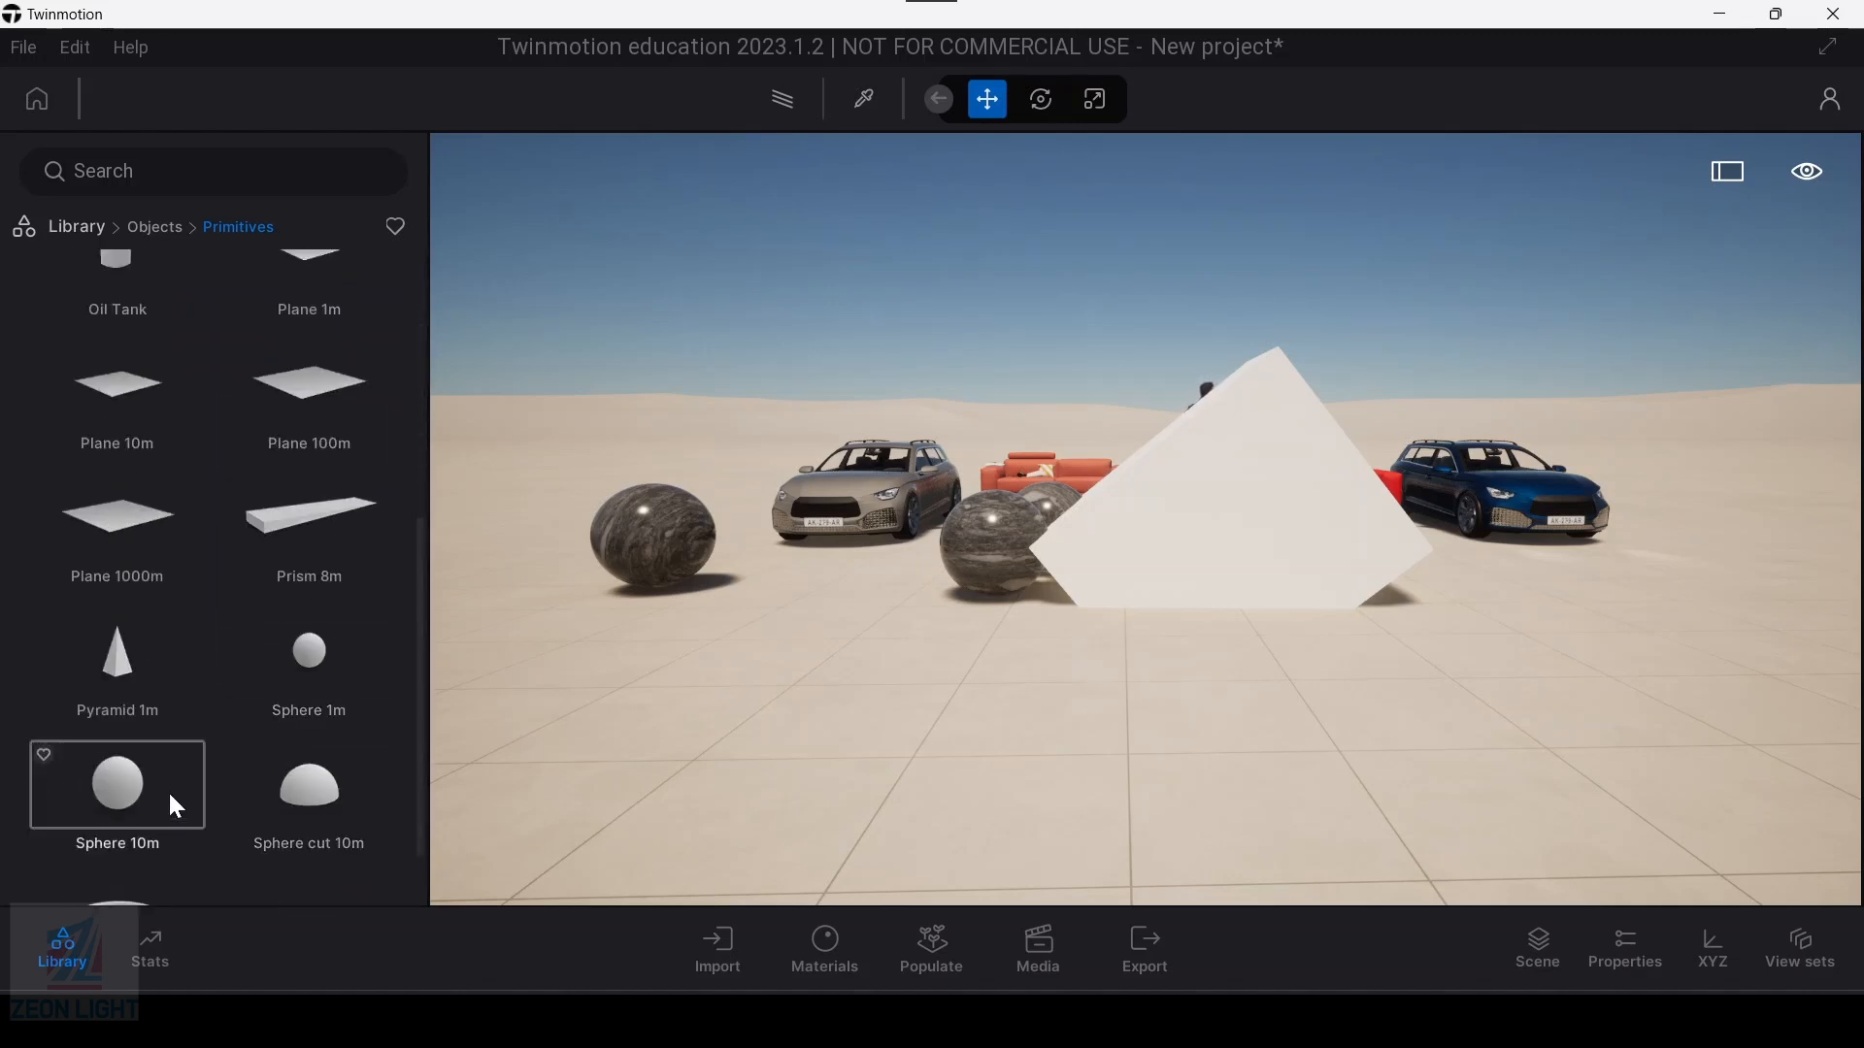
{"action": "scroll", "coordinate": [173, 757], "scroll_direction": "up", "scroll_amount": 7}
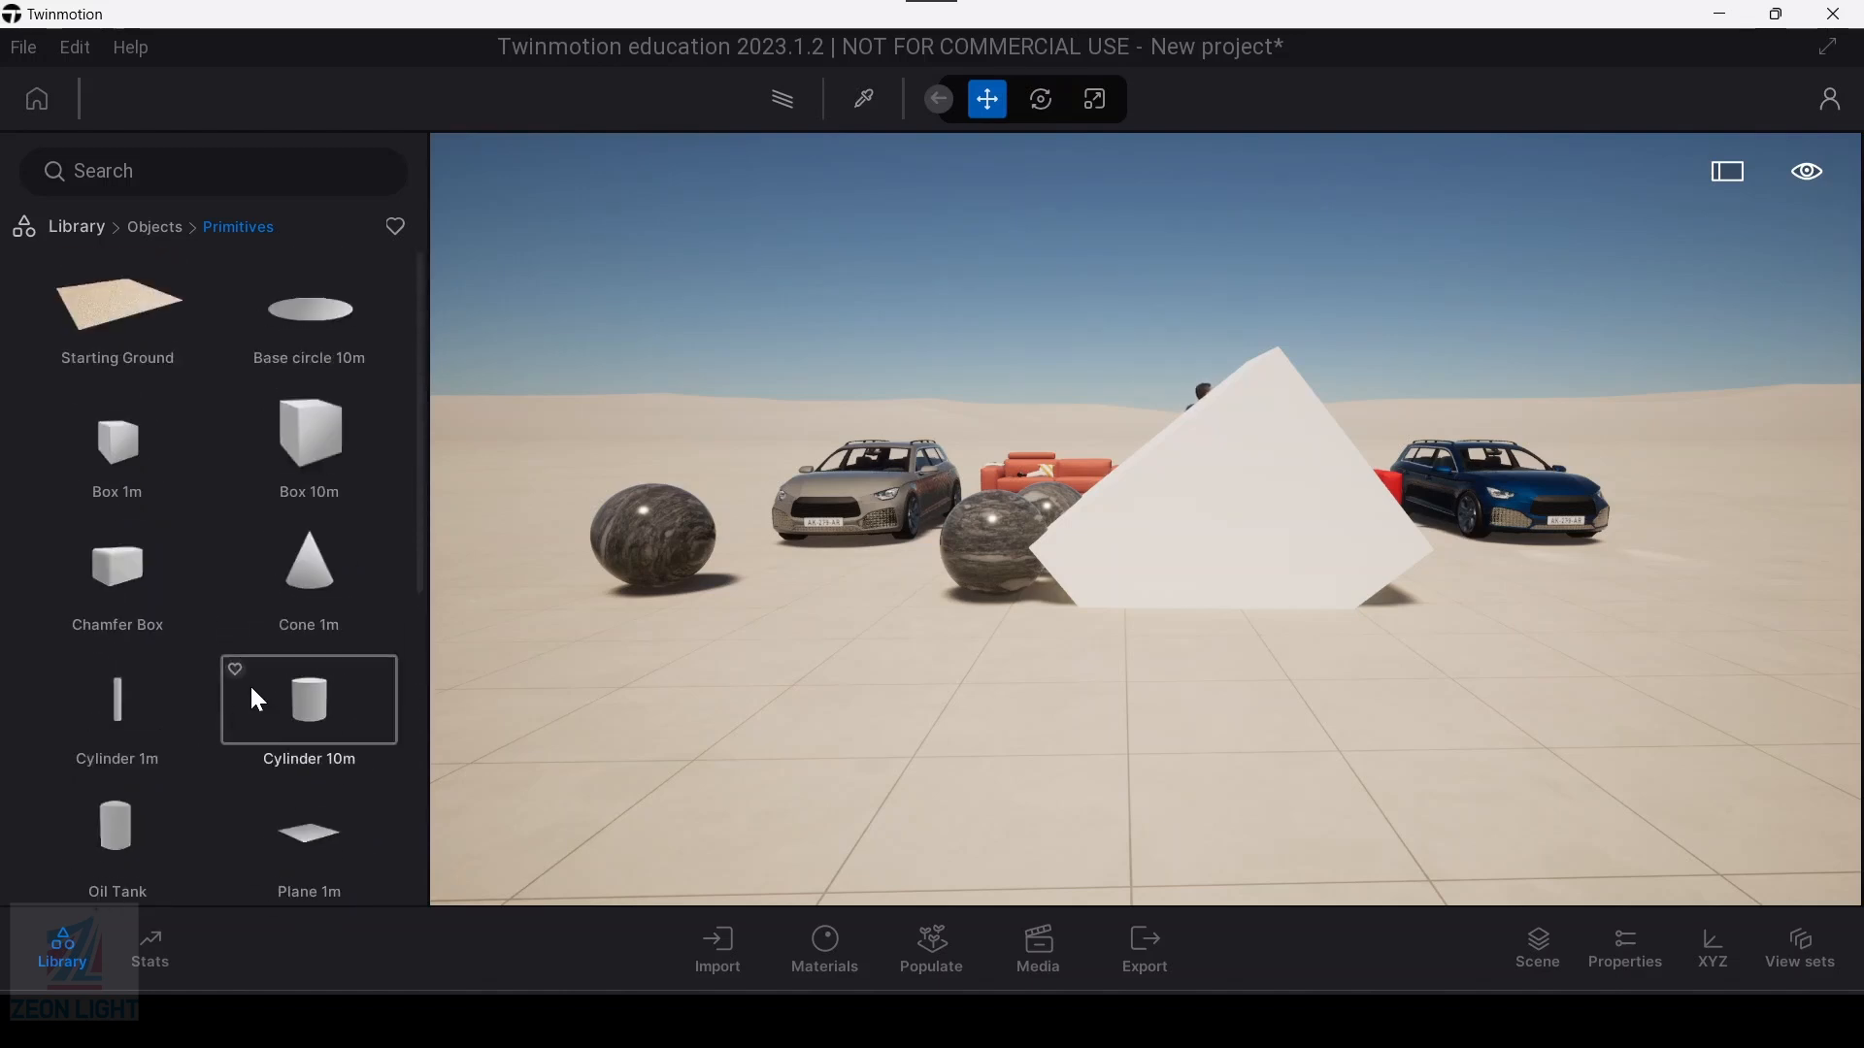
{"action": "left_click_drag", "start_coordinate": [126, 474], "coordinate": [1144, 713]}
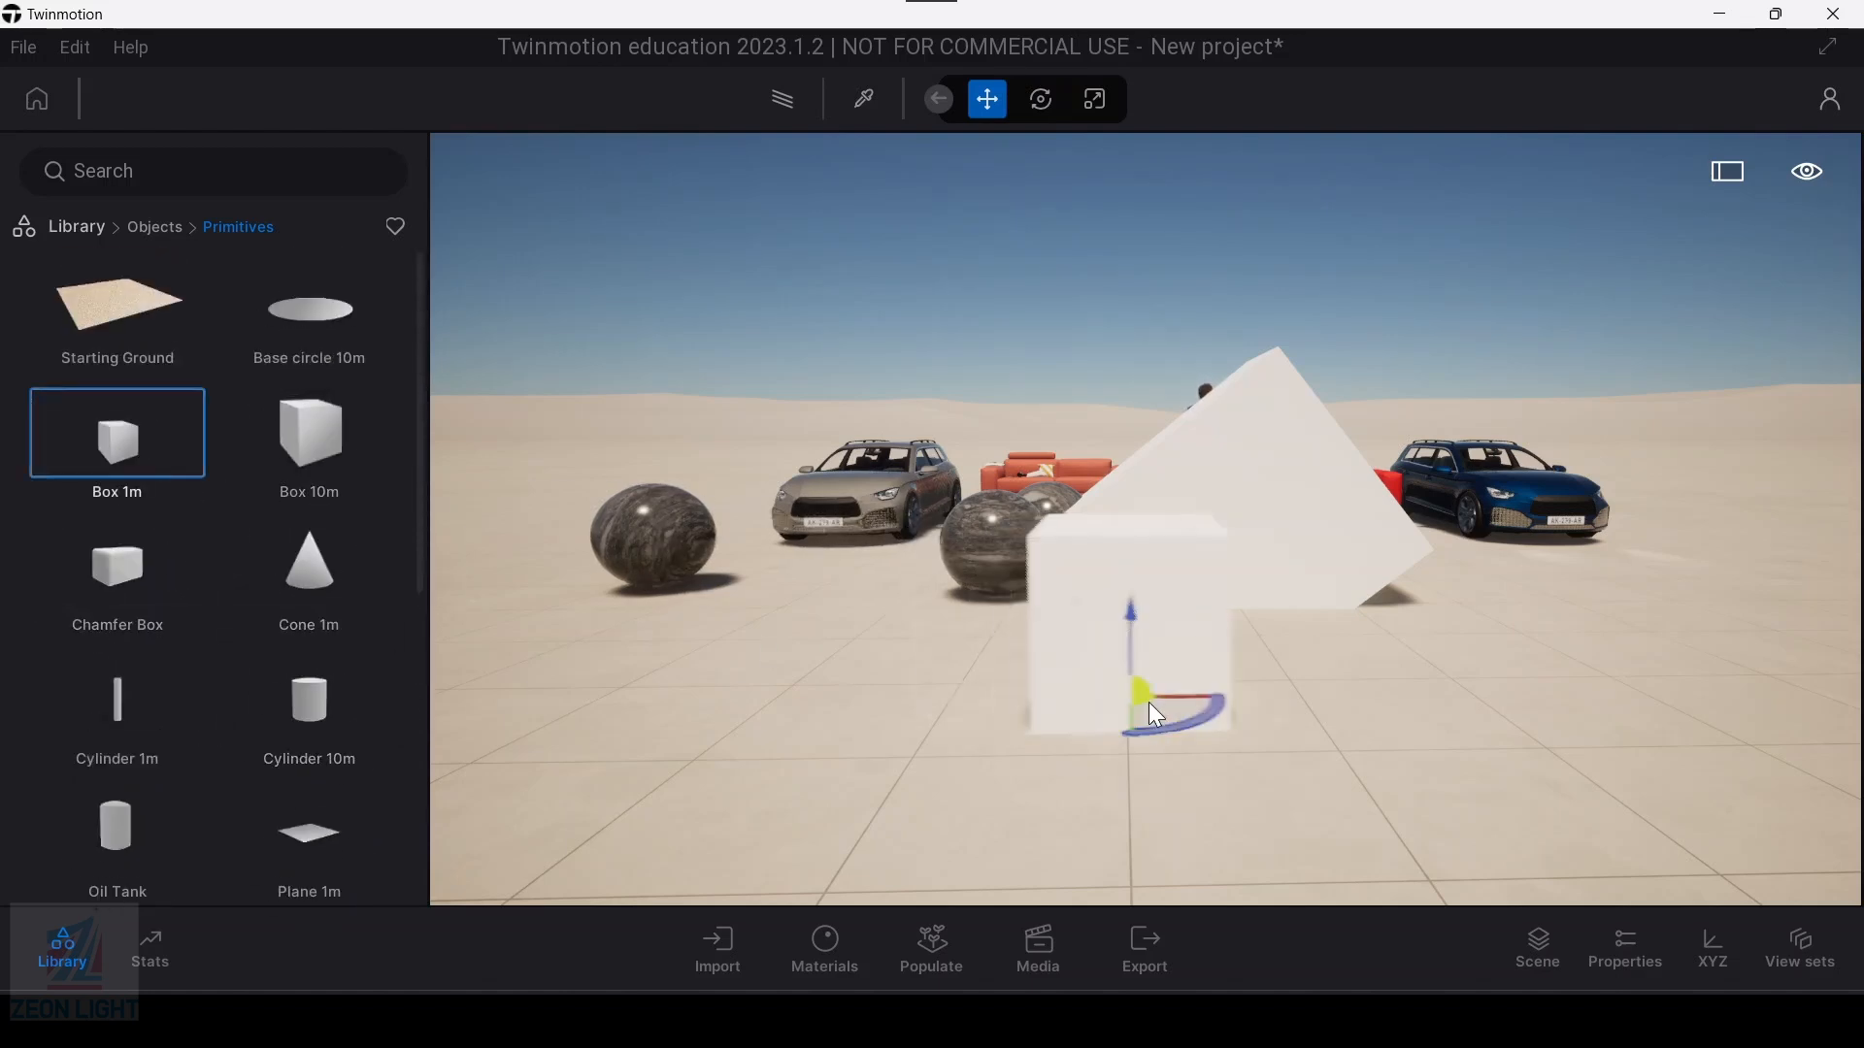
{"action": "left_click", "coordinate": [1006, 708]}
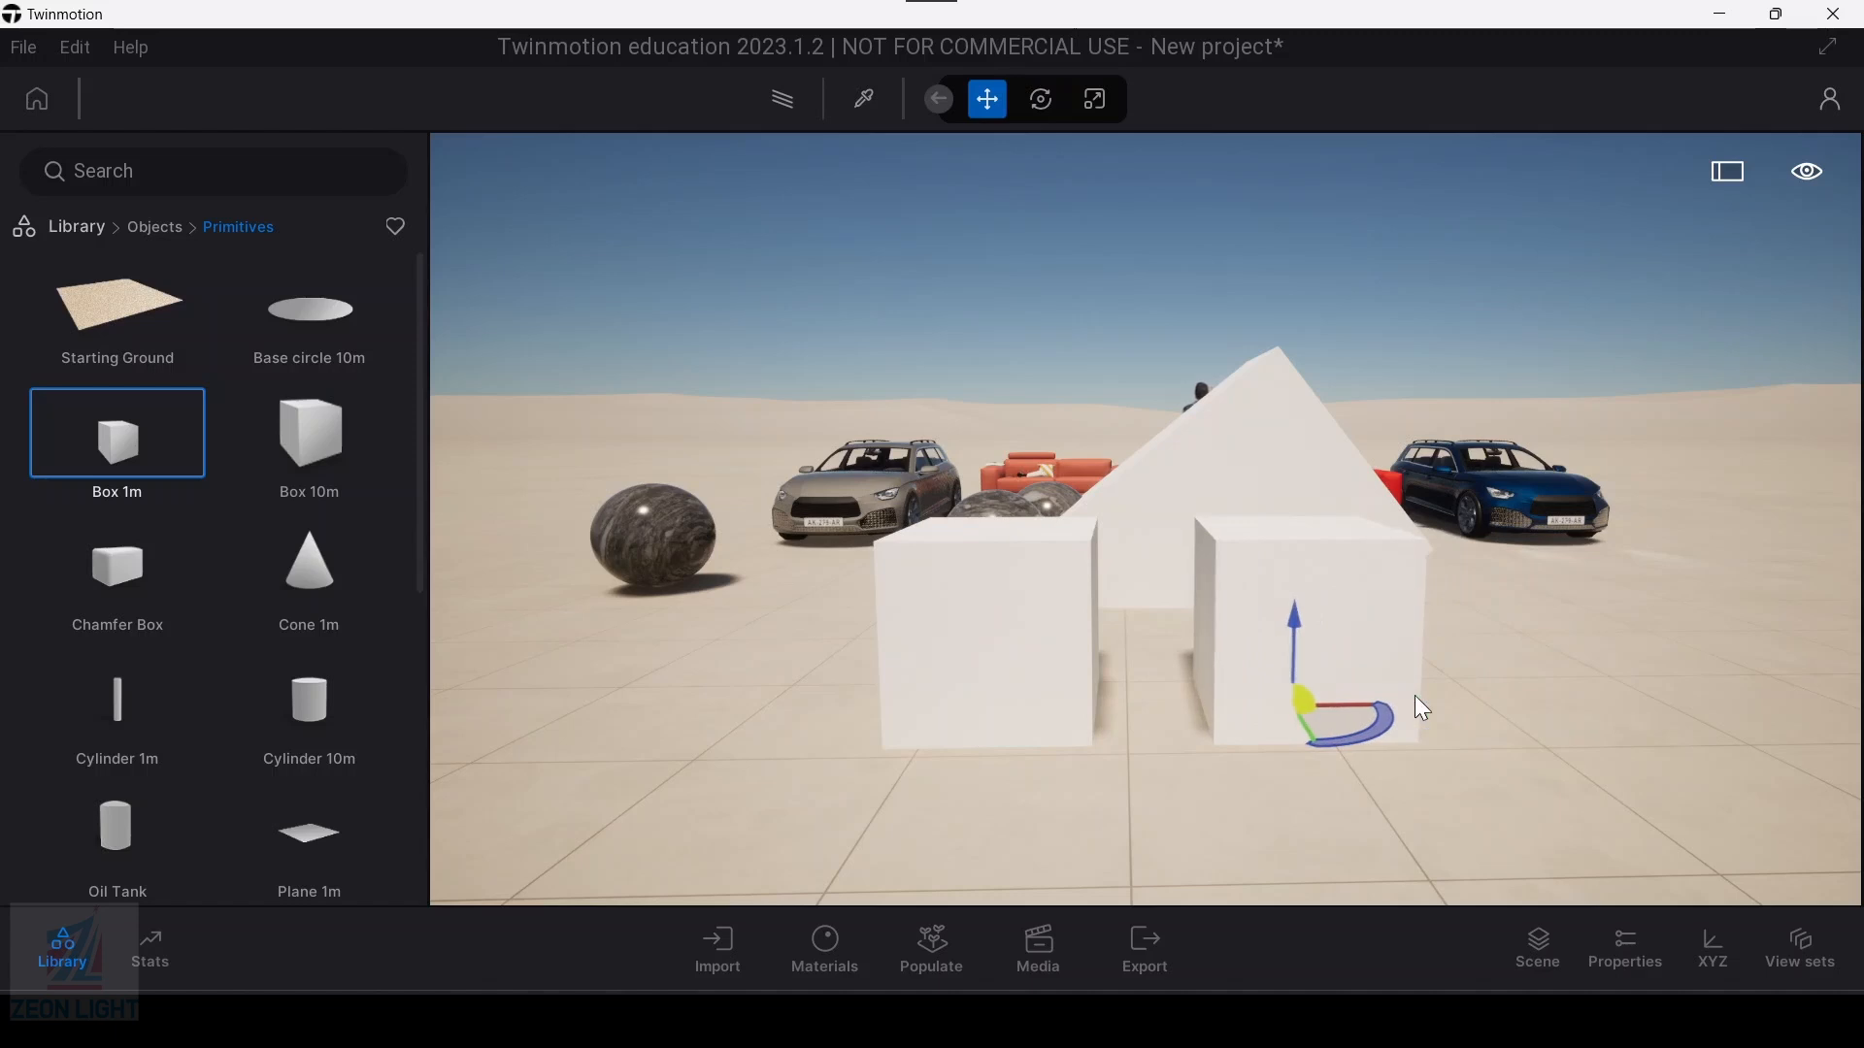
{"action": "left_click", "coordinate": [1631, 708]}
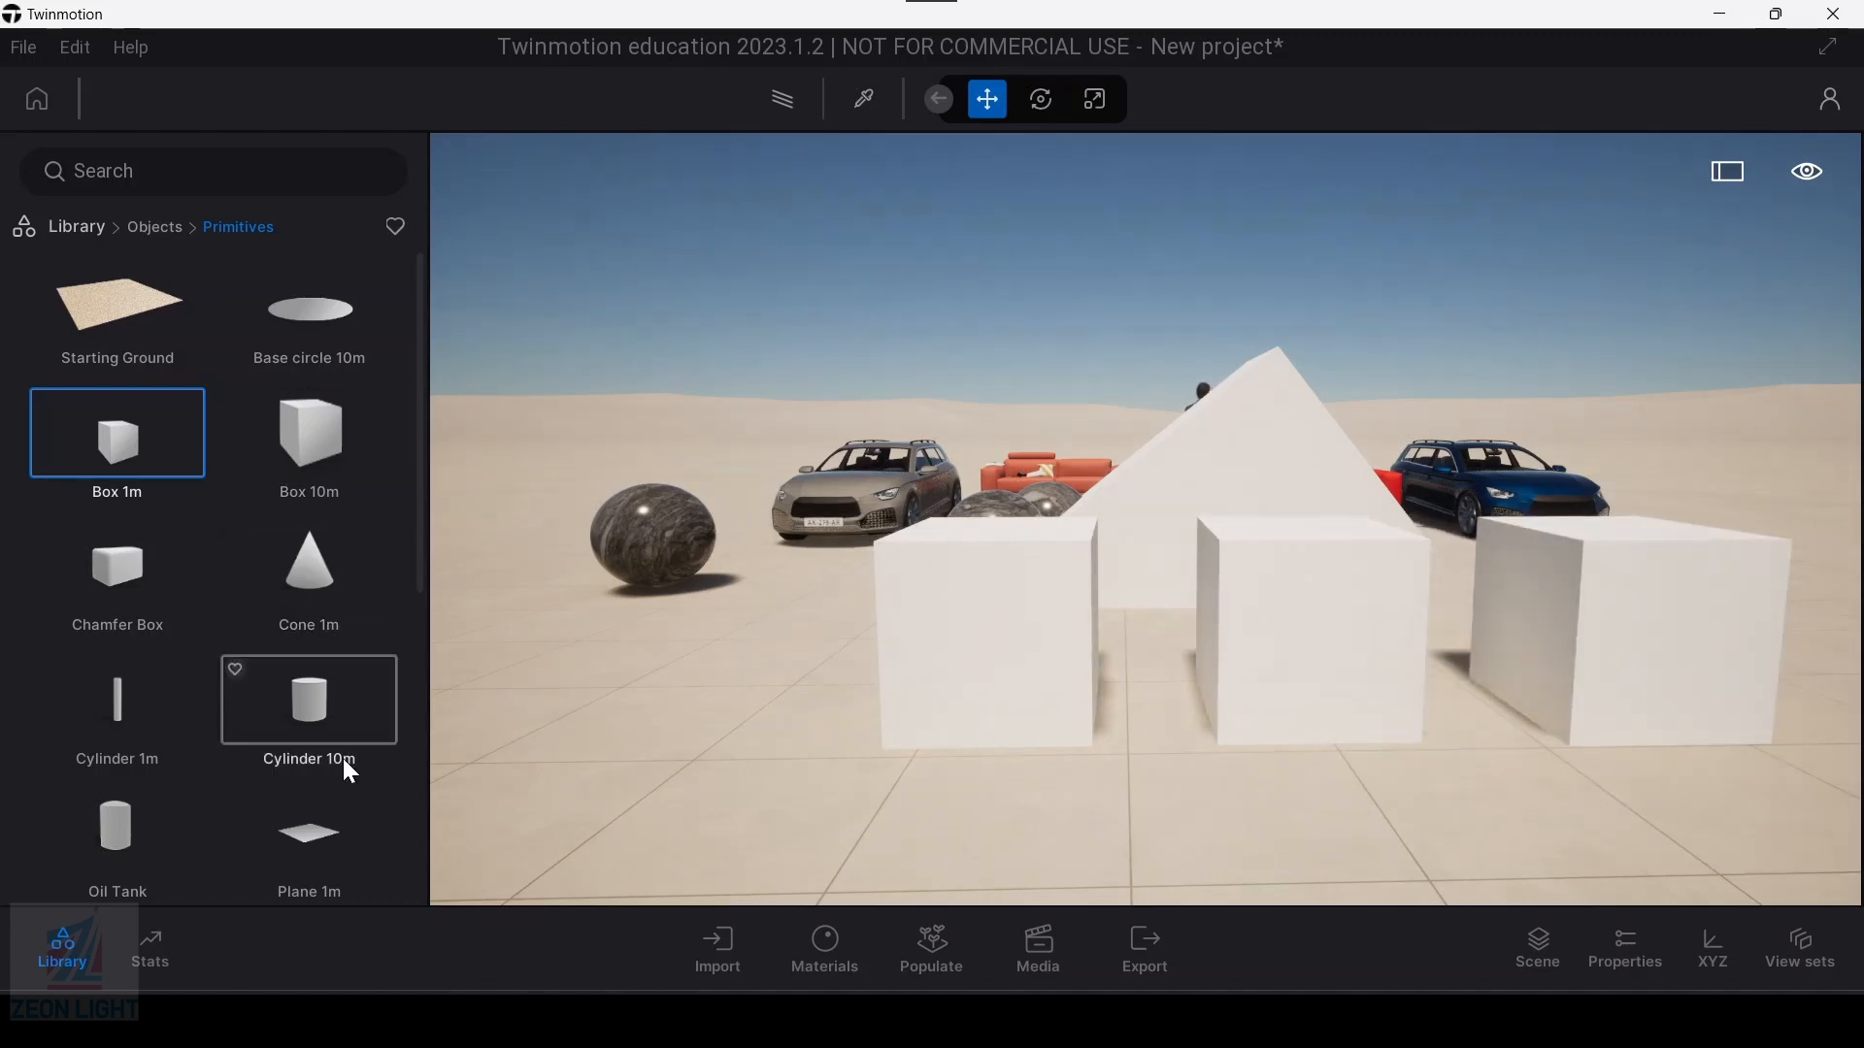
Step: Place two Plane 1m primitives side by side on the ground to the left of the three boxes
{"action": "scroll", "coordinate": [350, 774], "scroll_direction": "down", "scroll_amount": 1}
{"action": "left_click", "coordinate": [323, 798]}
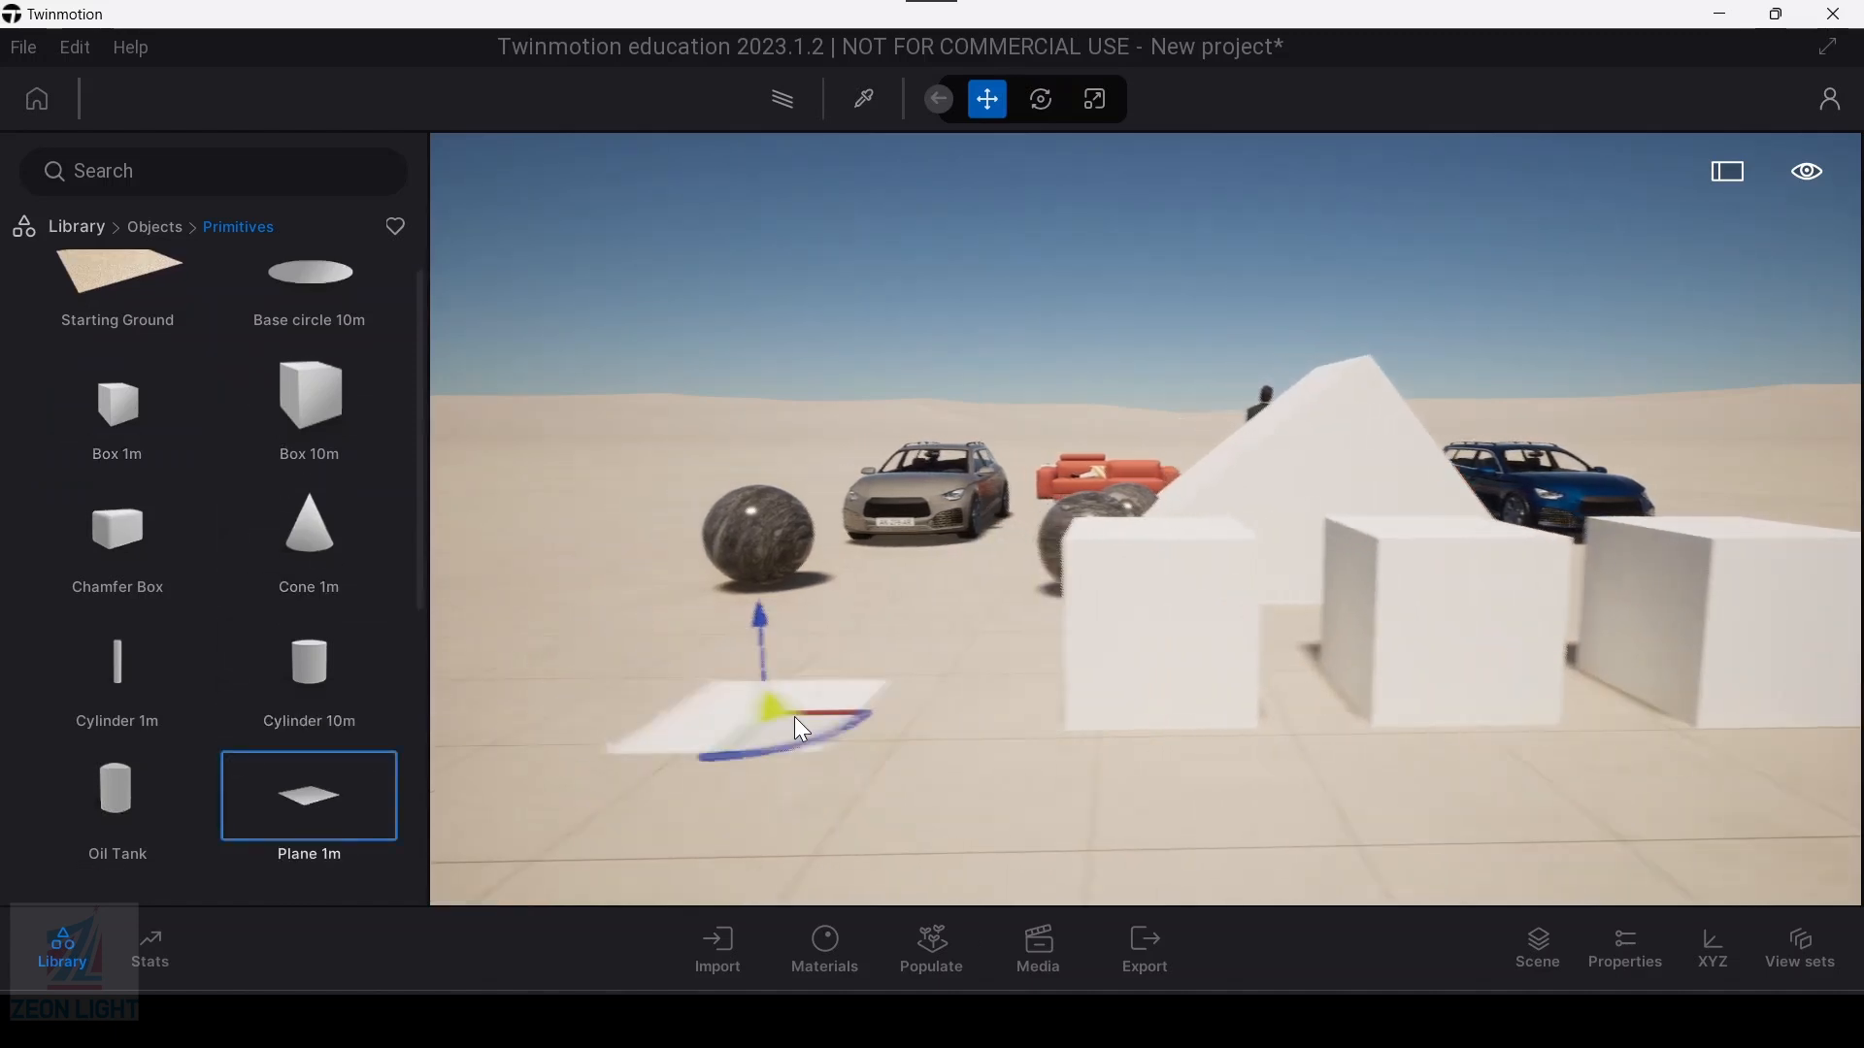
{"action": "left_click", "coordinate": [899, 701]}
{"action": "left_click", "coordinate": [616, 703]}
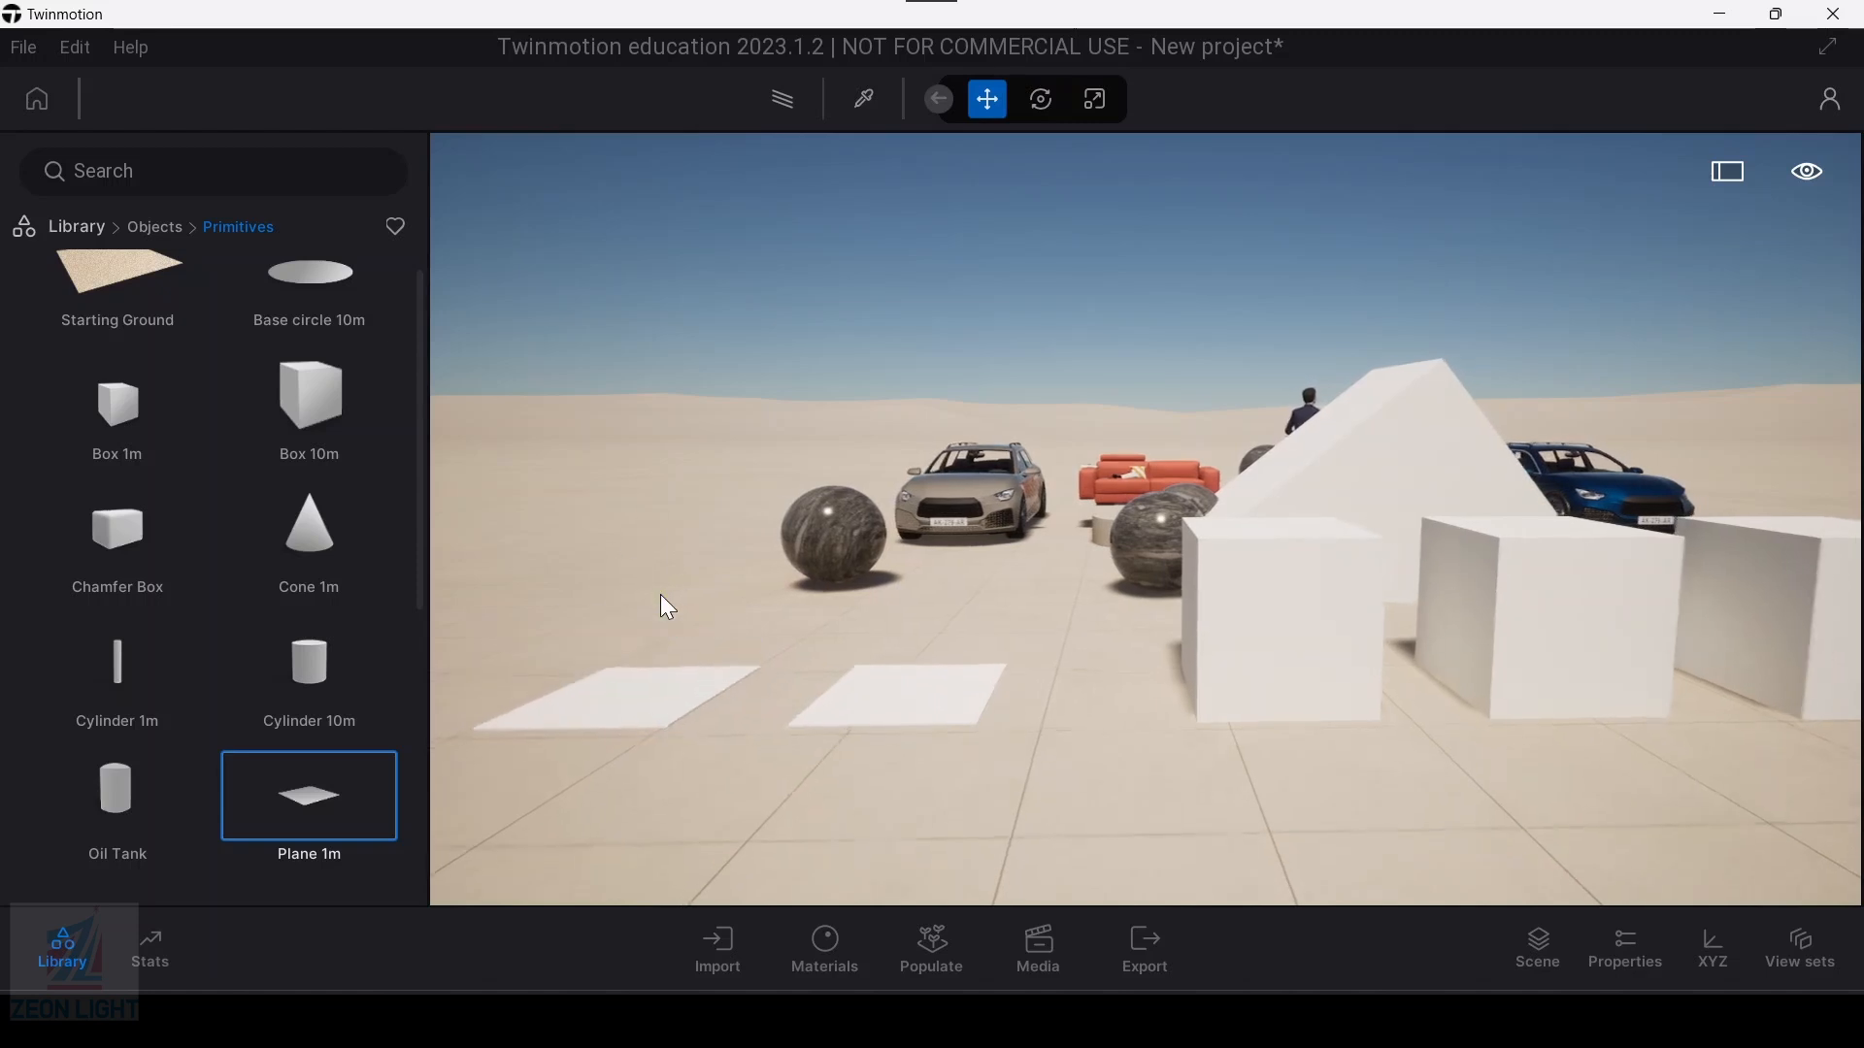
Step: Place an Oil Tank primitive on the left side of the scene, behind the two planes
{"action": "left_click", "coordinate": [320, 664]}
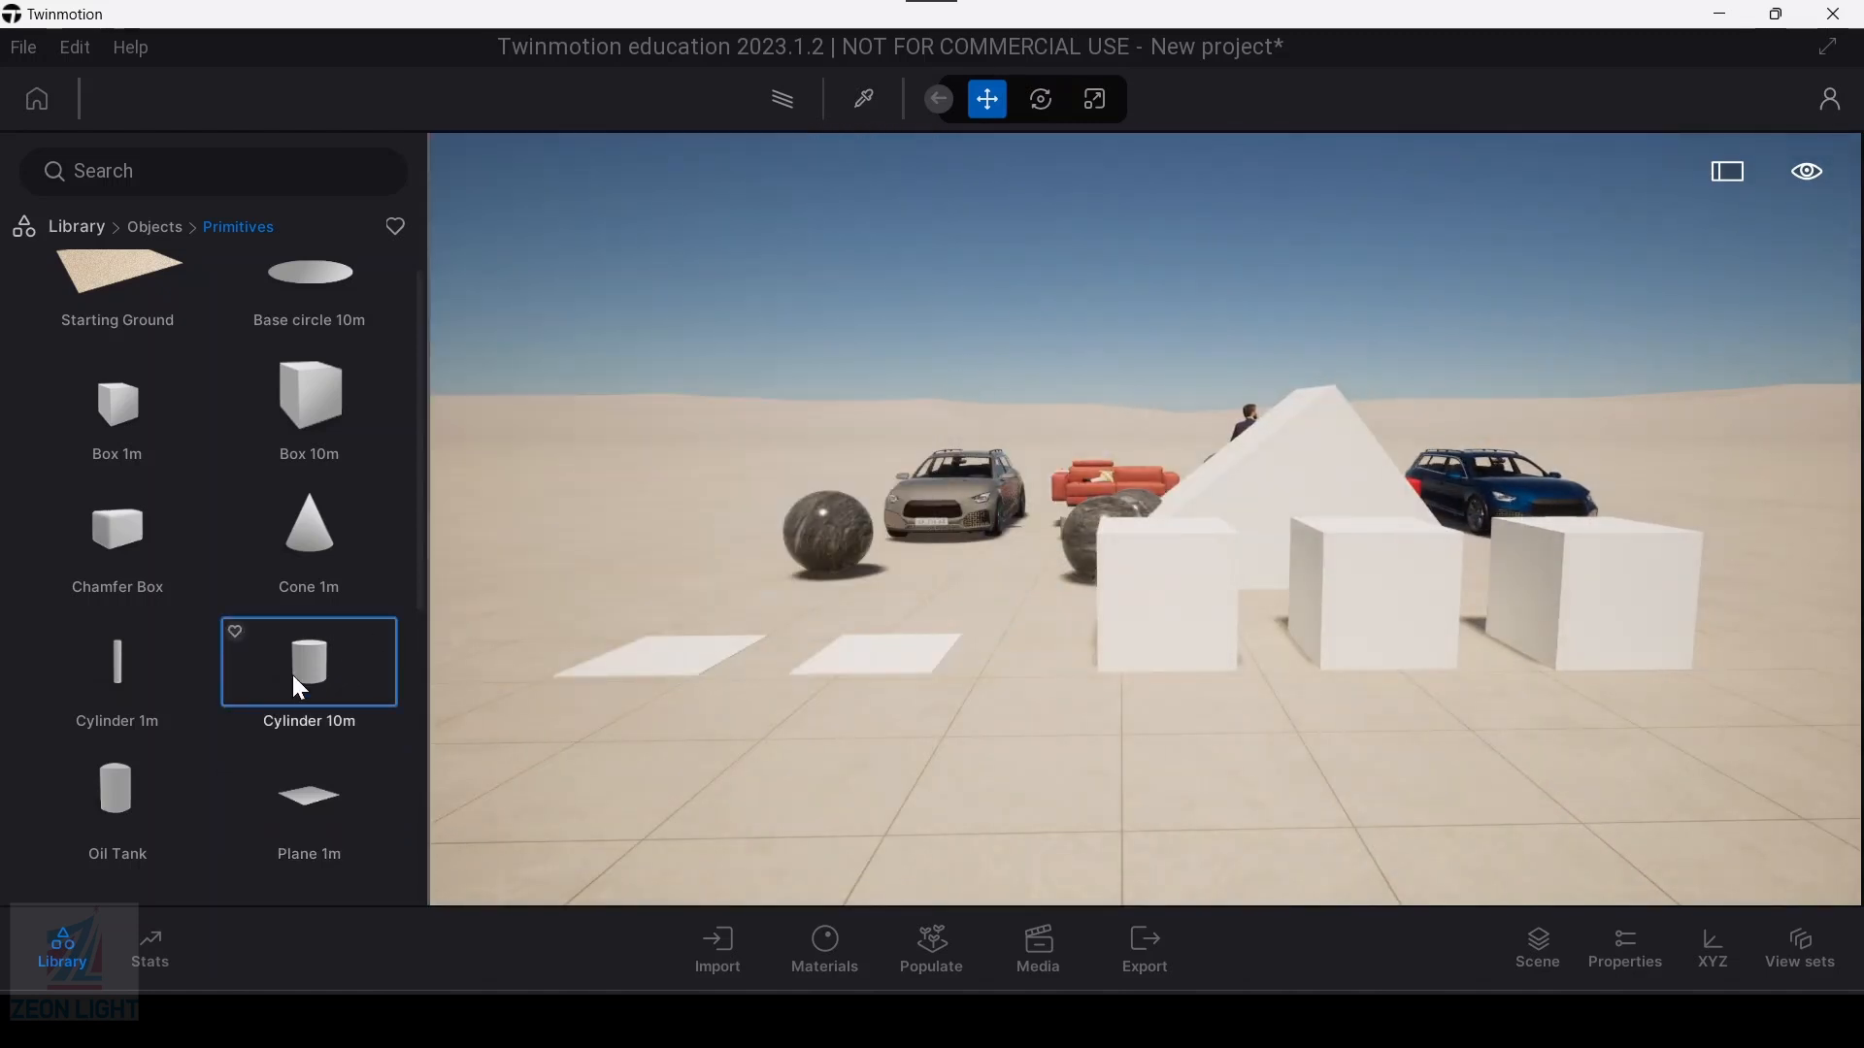
{"action": "left_click", "coordinate": [134, 790]}
{"action": "scroll", "coordinate": [210, 602], "scroll_direction": "down", "scroll_amount": 1}
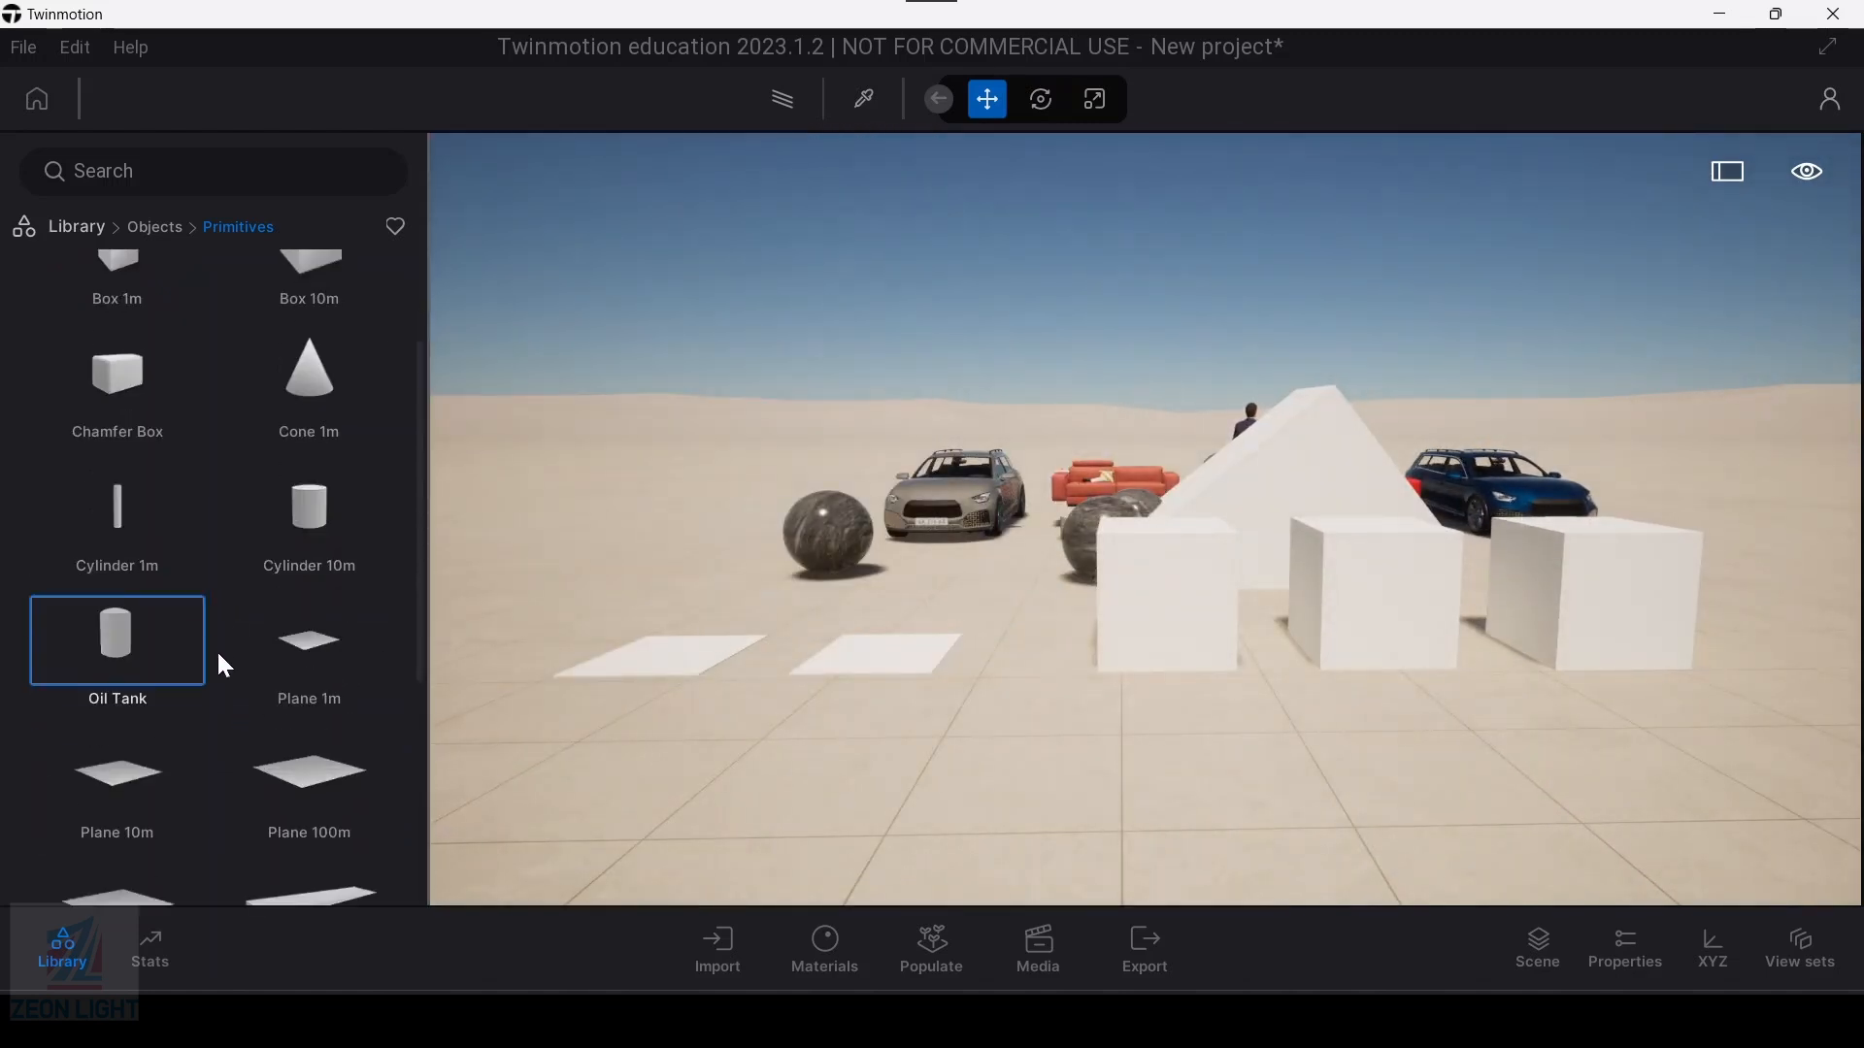
{"action": "left_click", "coordinate": [623, 557]}
Step: Place two Sphere 1m primitives on the ground to the right of the boxes and close the library
{"action": "scroll", "coordinate": [239, 693], "scroll_direction": "down", "scroll_amount": 1}
{"action": "scroll", "coordinate": [255, 687], "scroll_direction": "down", "scroll_amount": 1}
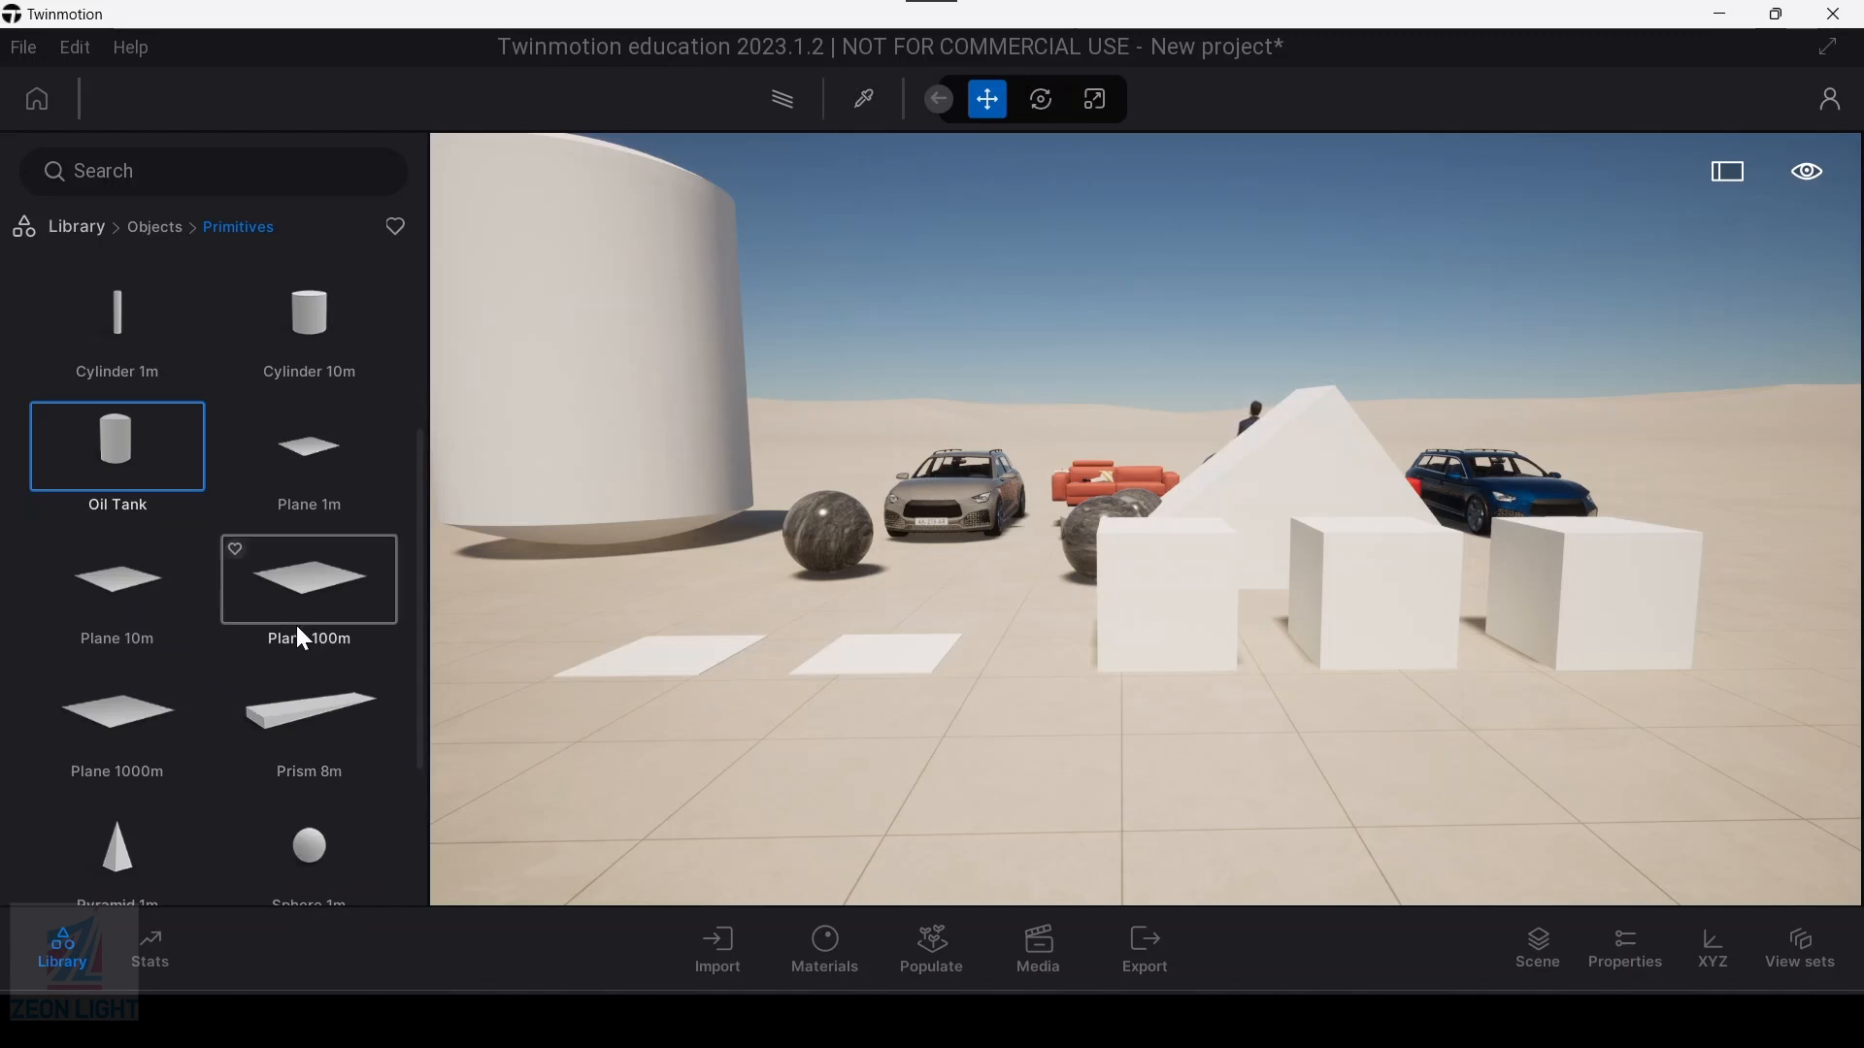
{"action": "left_click", "coordinate": [316, 860]}
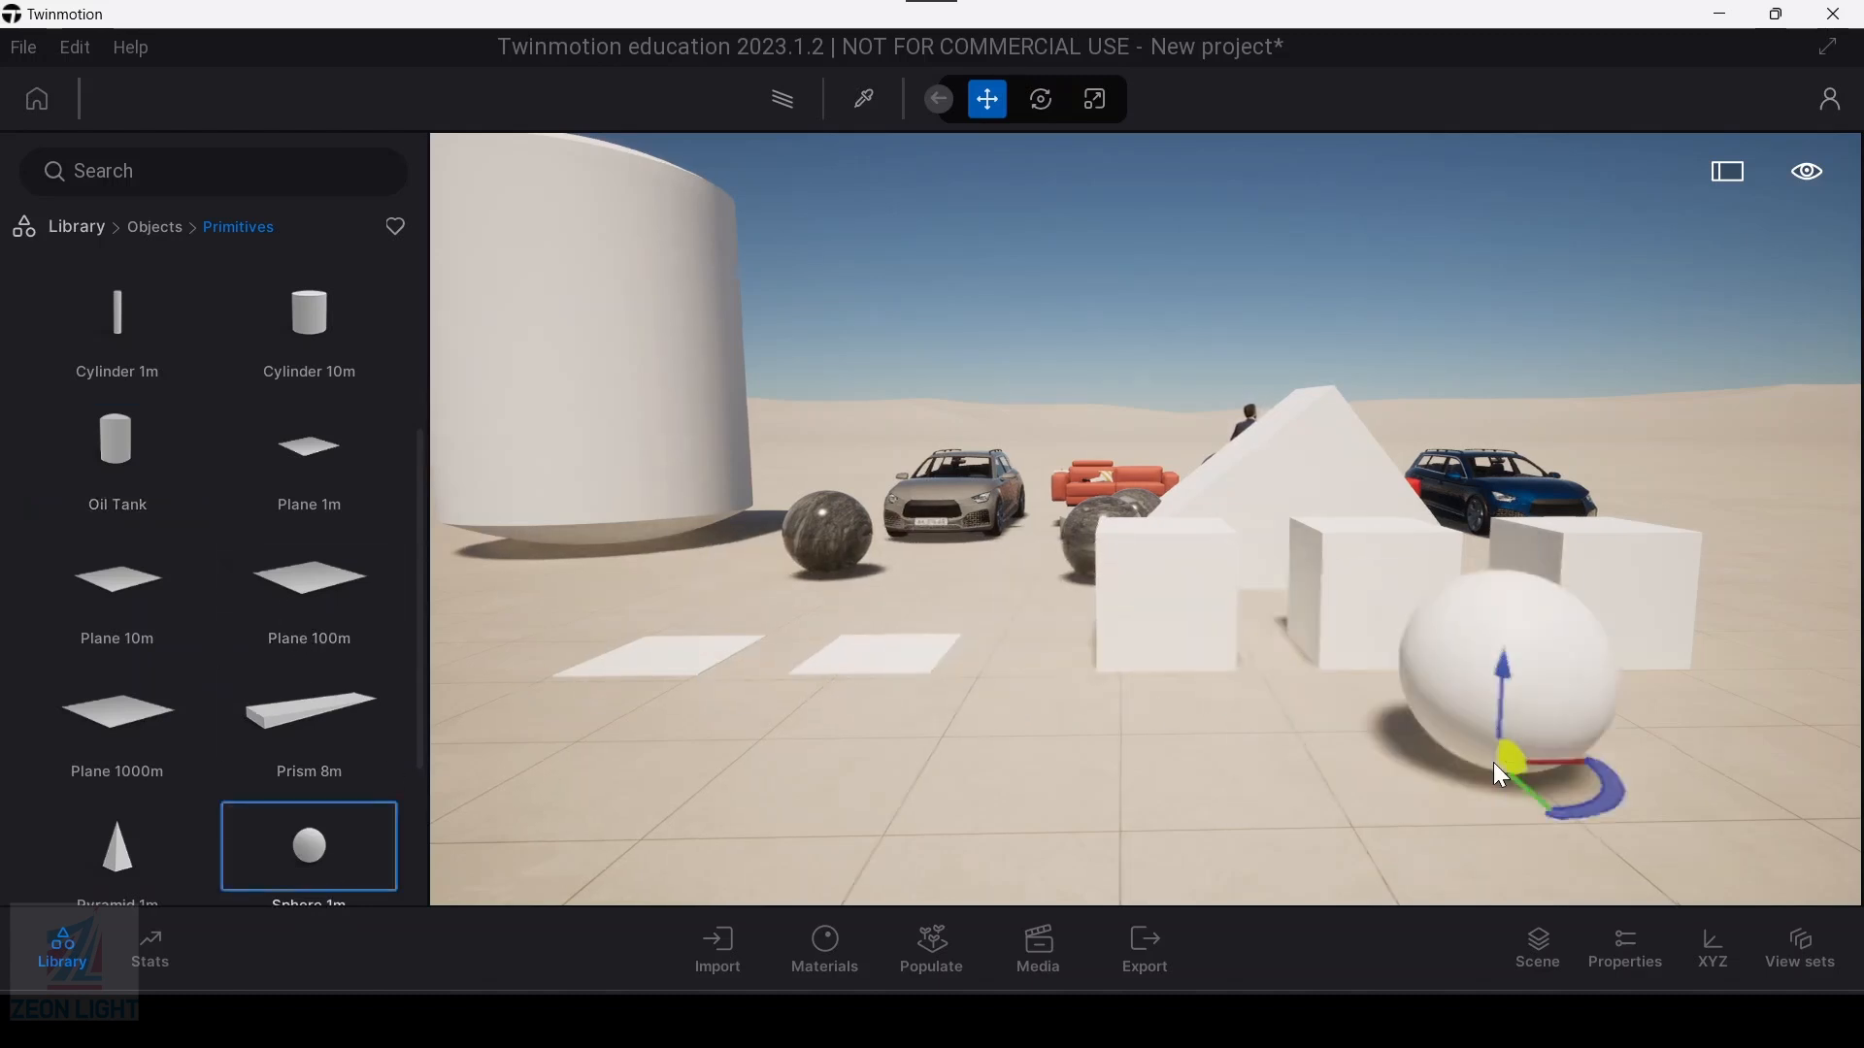
{"action": "key", "text": "d"}
{"action": "left_click", "coordinate": [1450, 656]}
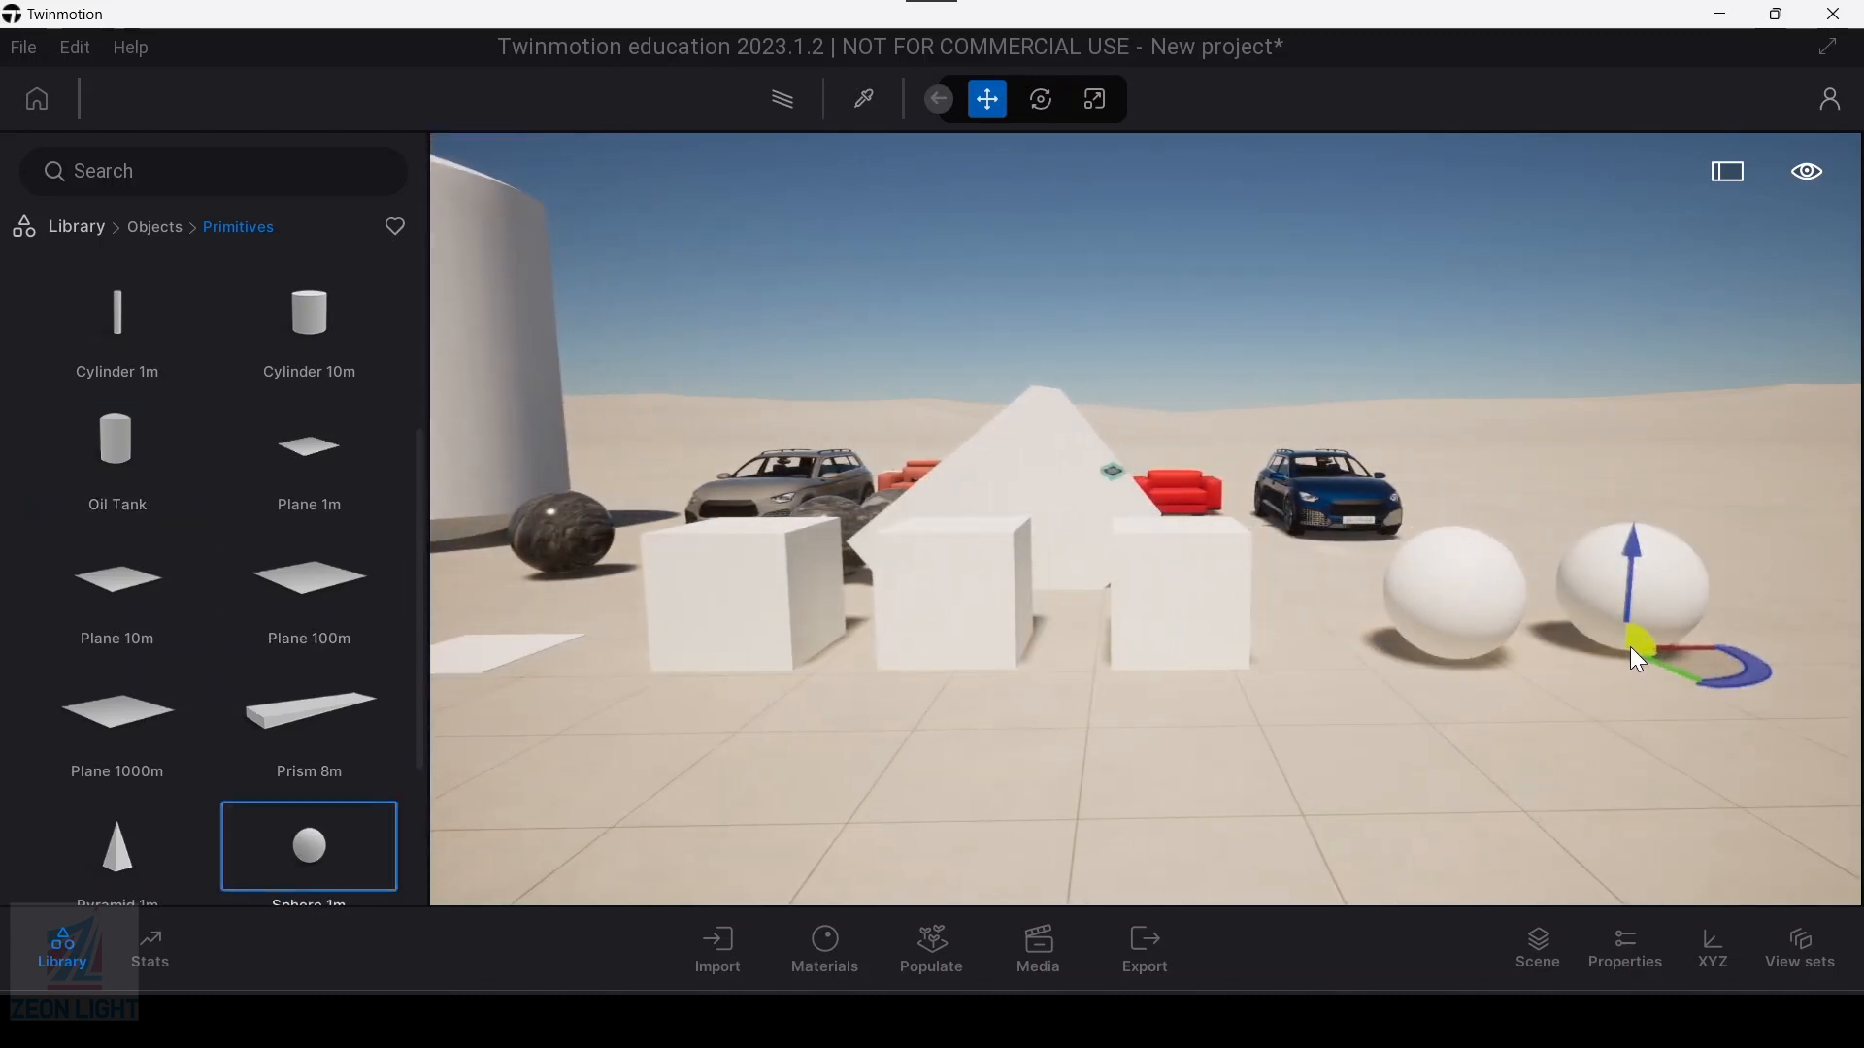
{"action": "left_click", "coordinate": [1635, 664]}
{"action": "key", "text": "d"}
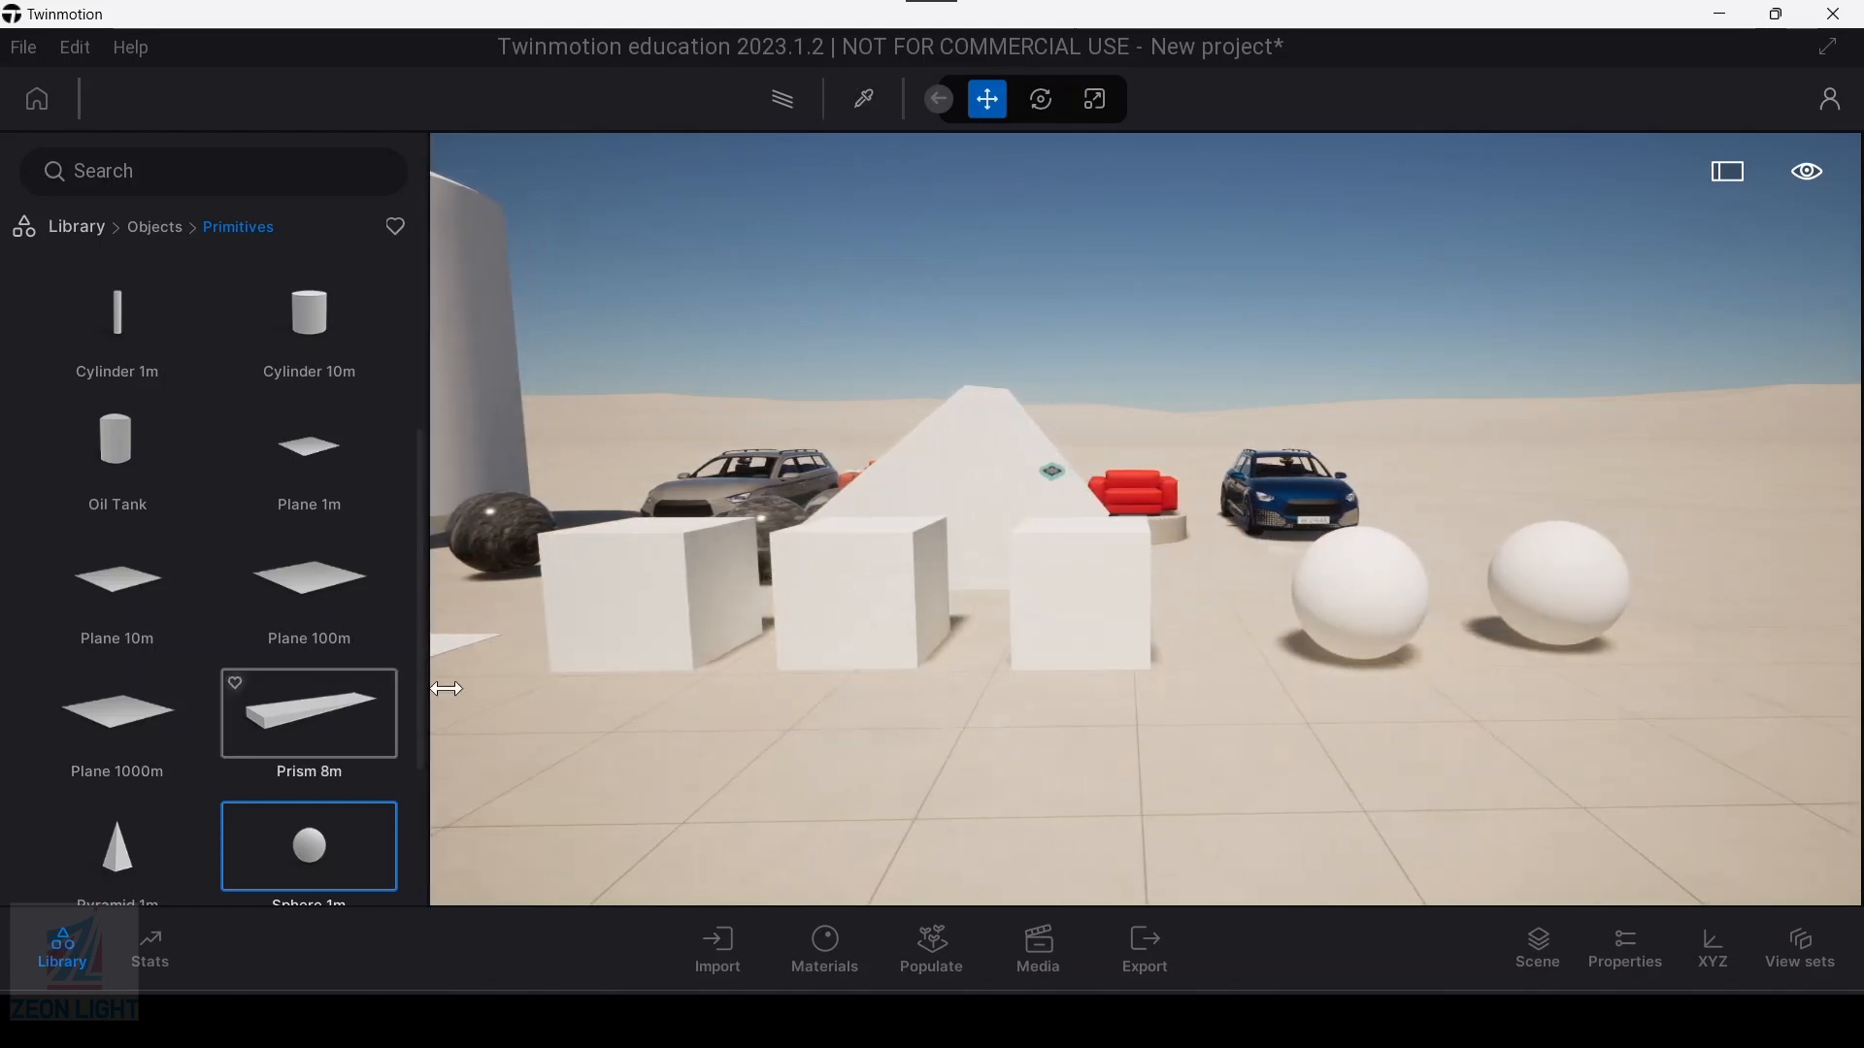
{"action": "key", "text": "w"}
{"action": "left_click", "coordinate": [60, 948]}
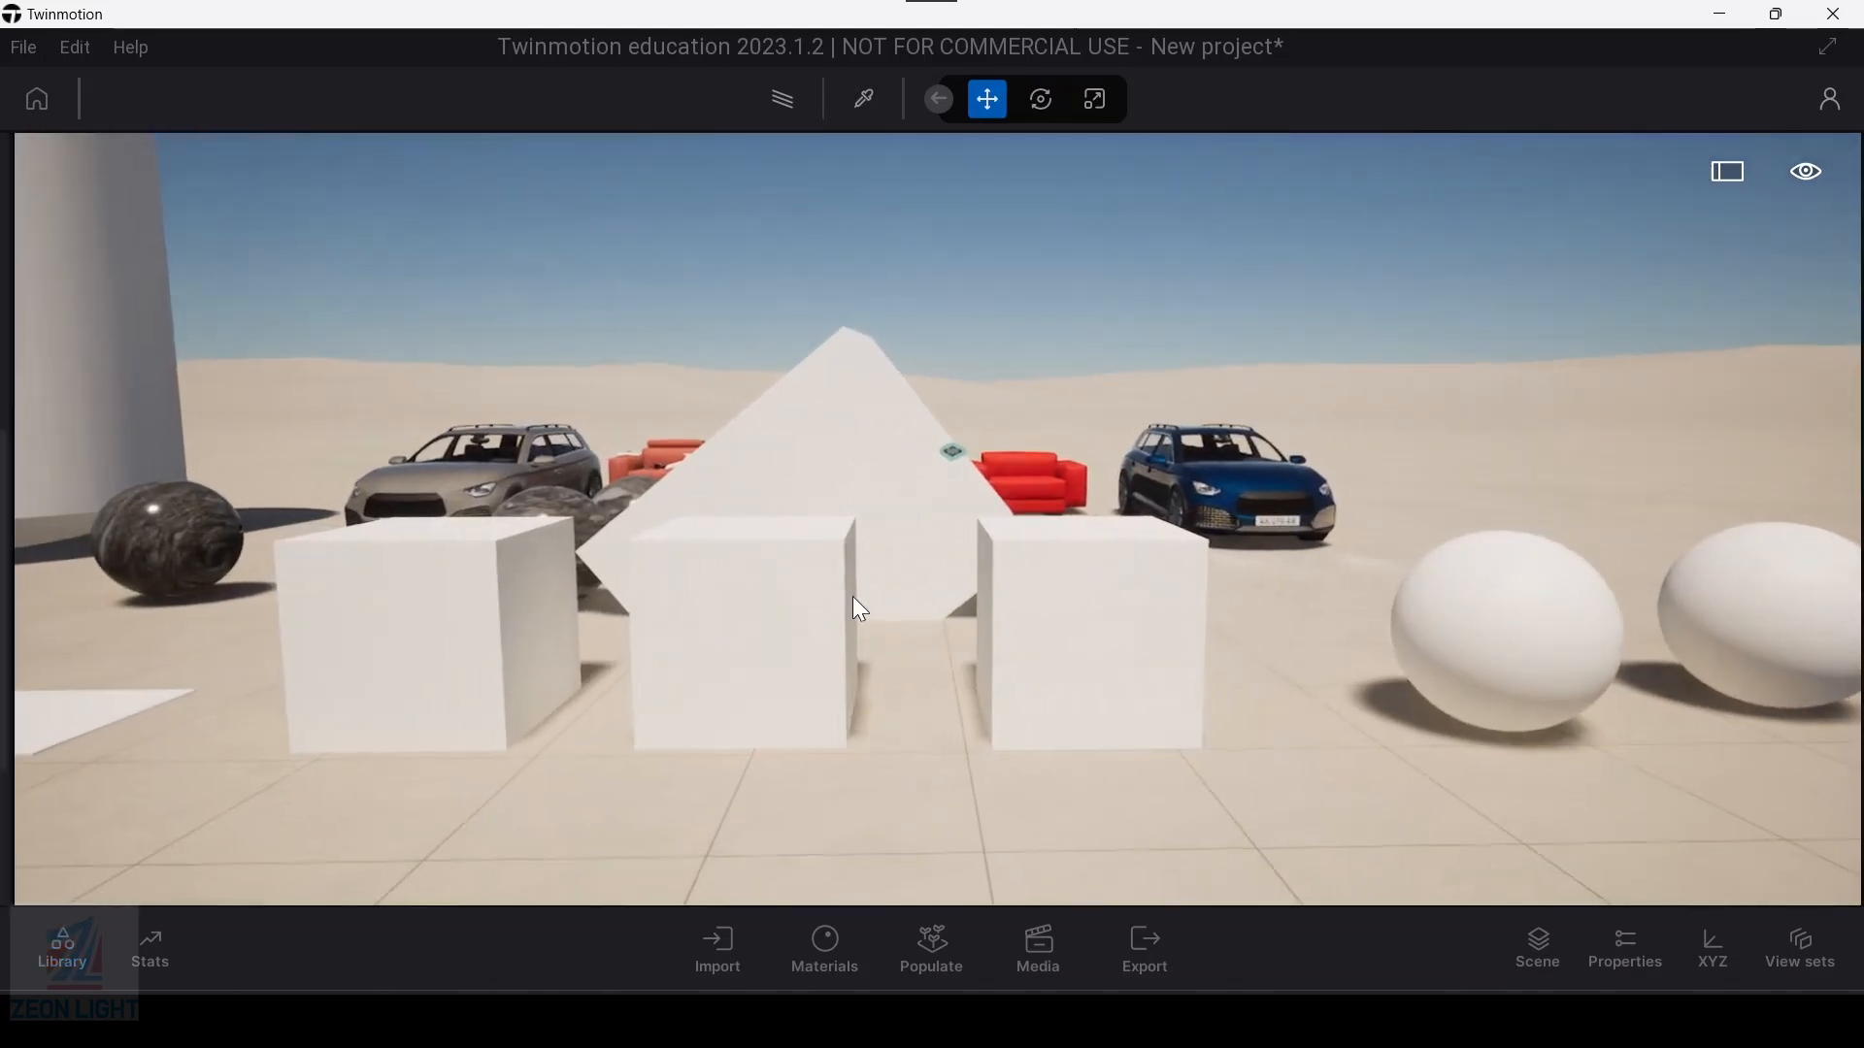
Step: Sample the leftmost box's material with the material picker to open its properties
{"action": "key", "text": "a"}
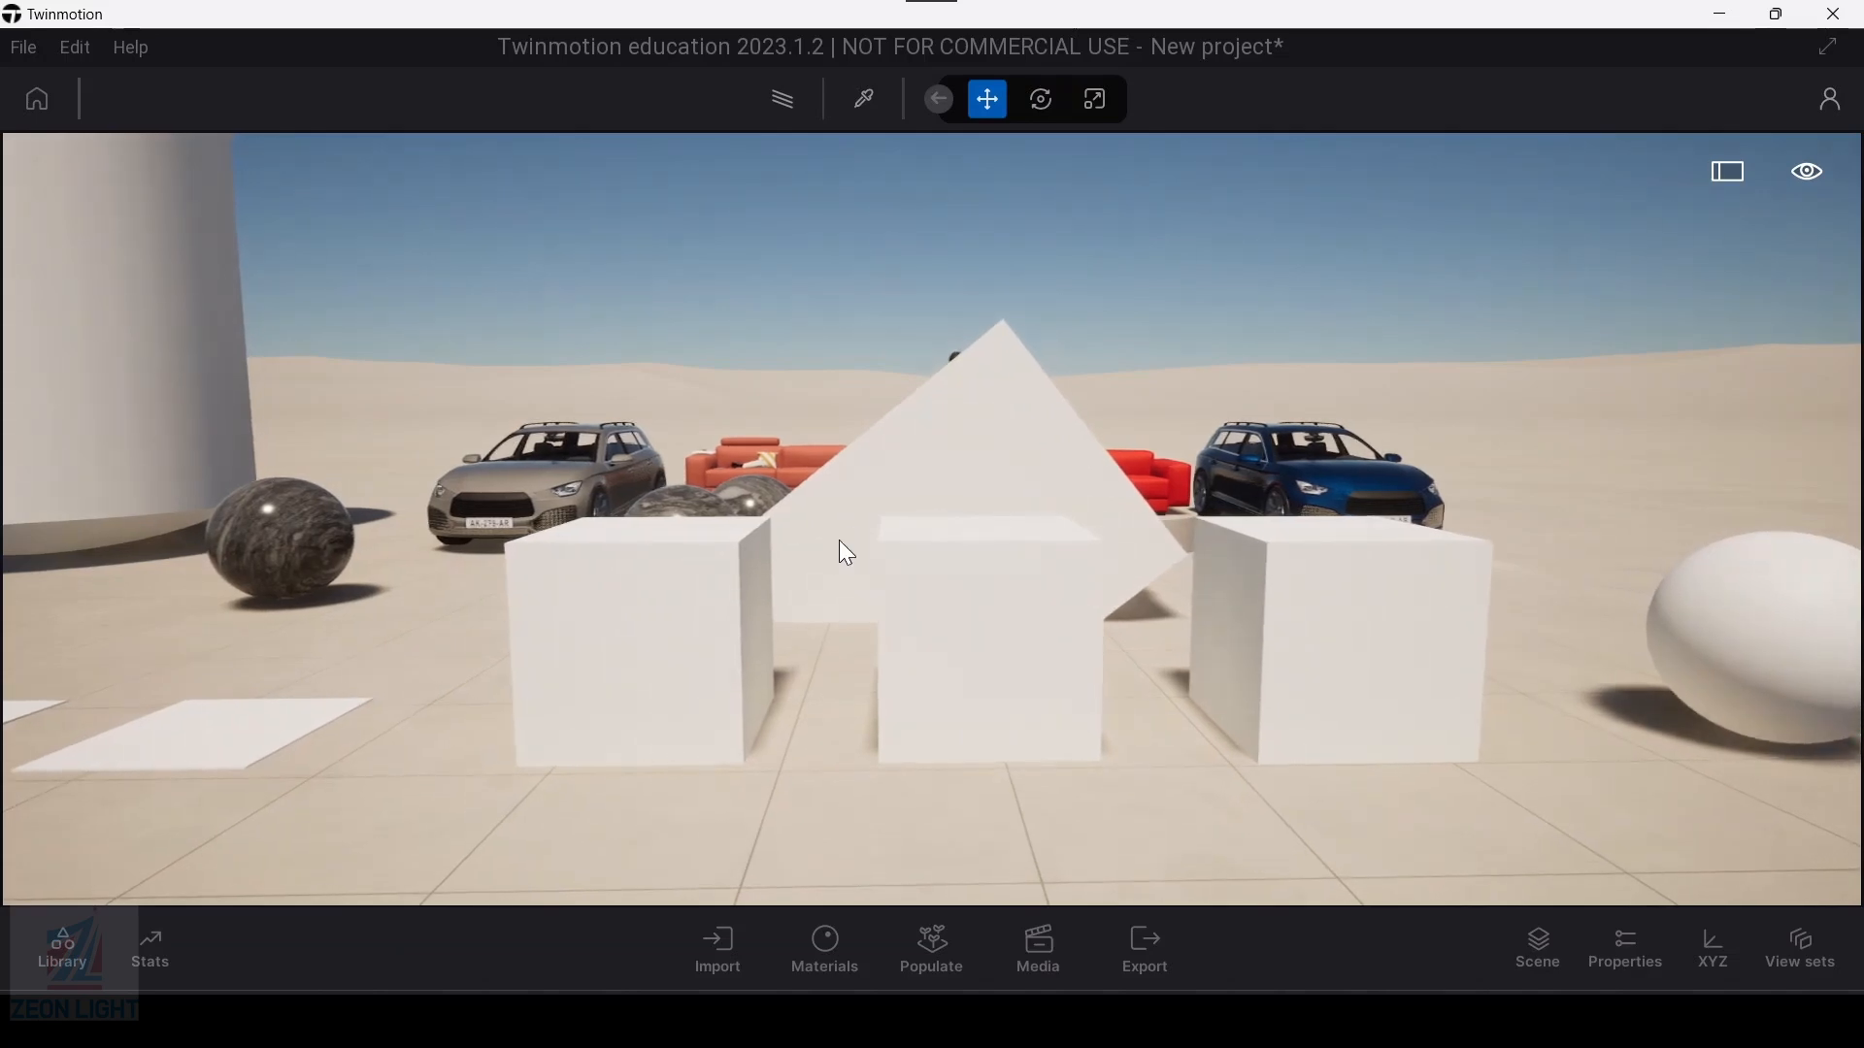
{"action": "key", "text": "a"}
{"action": "key", "text": "w"}
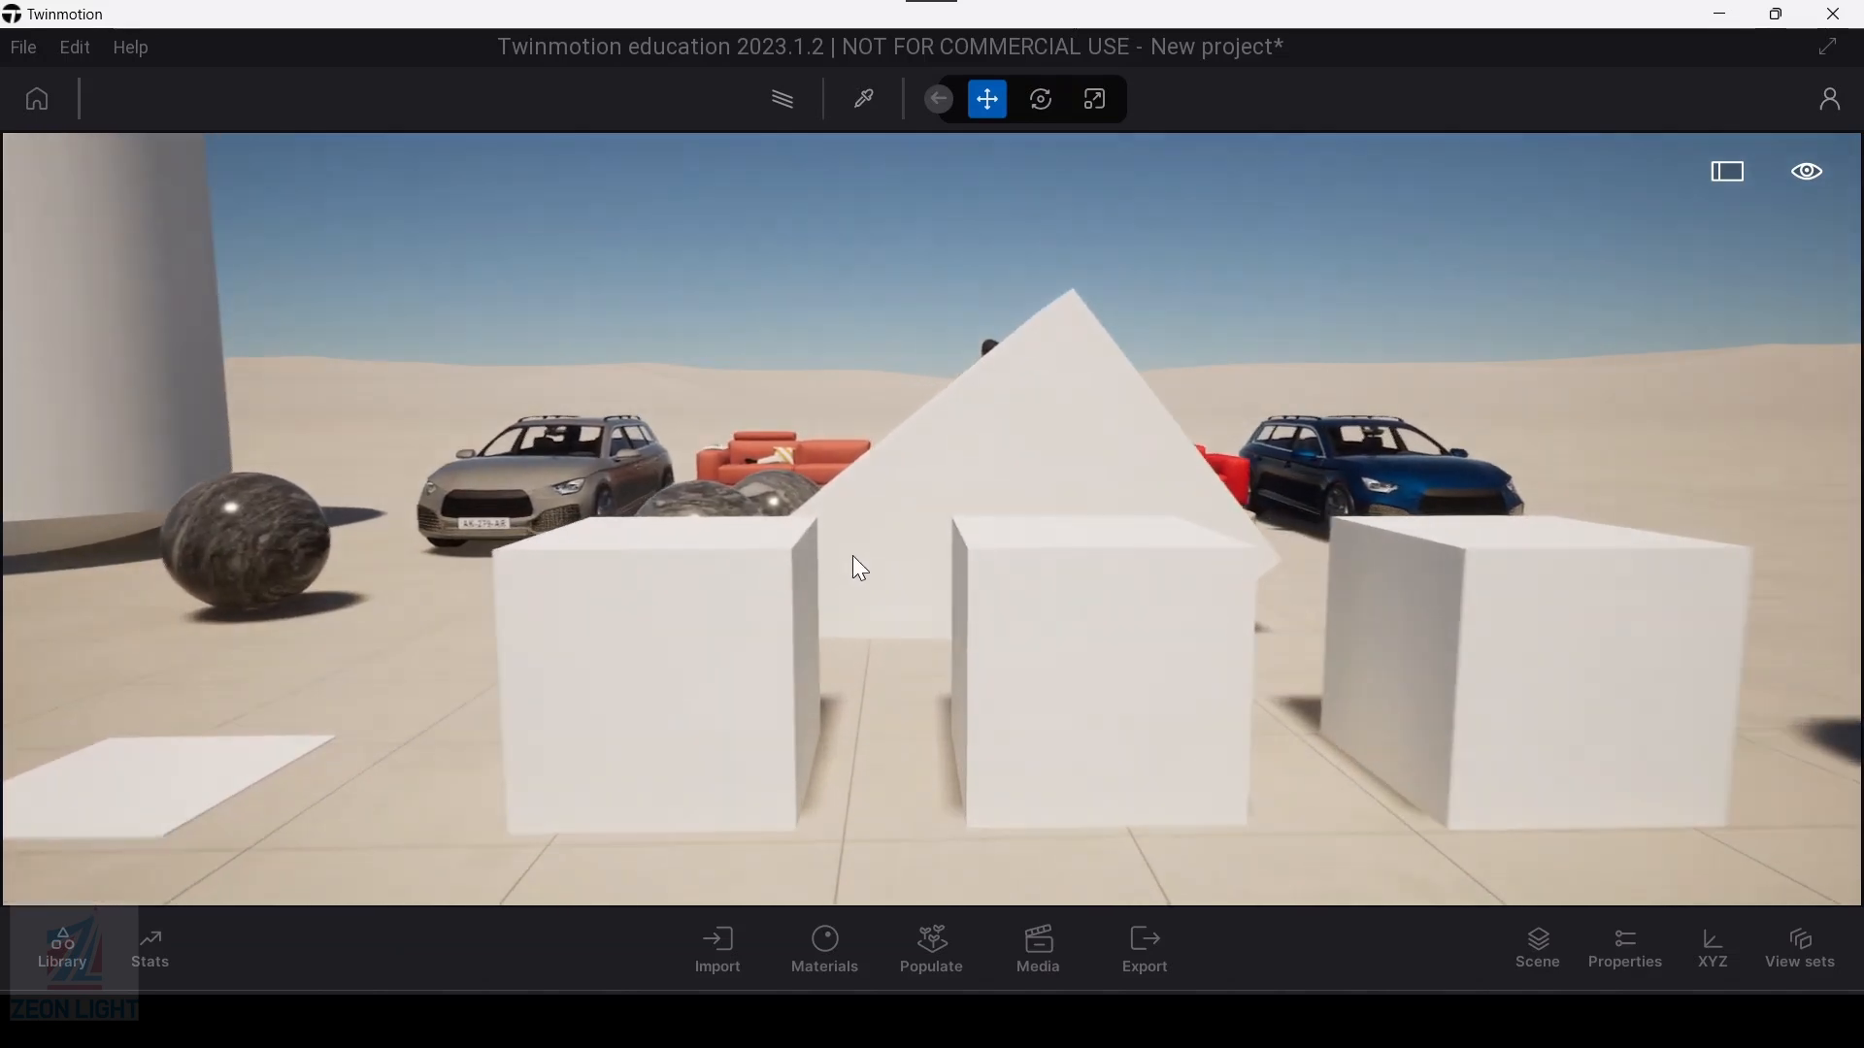
{"action": "middle_click_drag", "start_coordinate": [708, 579], "coordinate": [741, 525]}
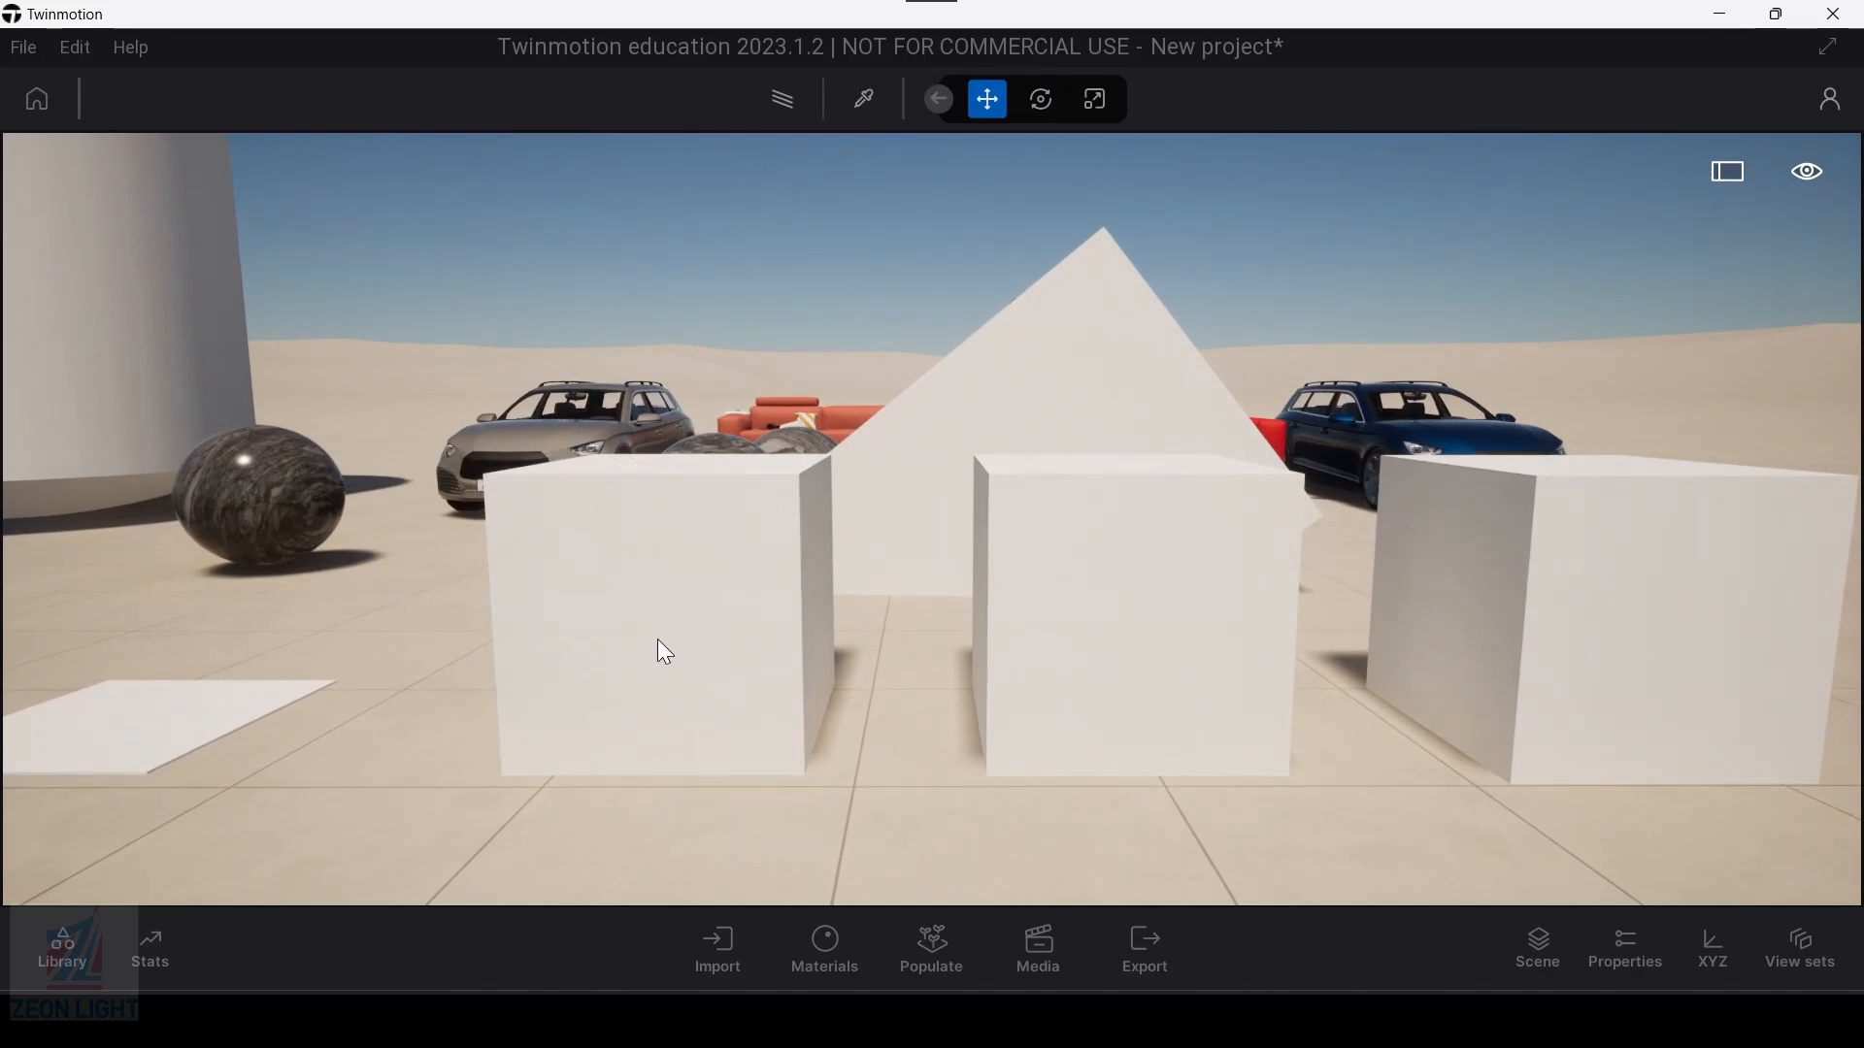
{"action": "left_click", "coordinate": [865, 98]}
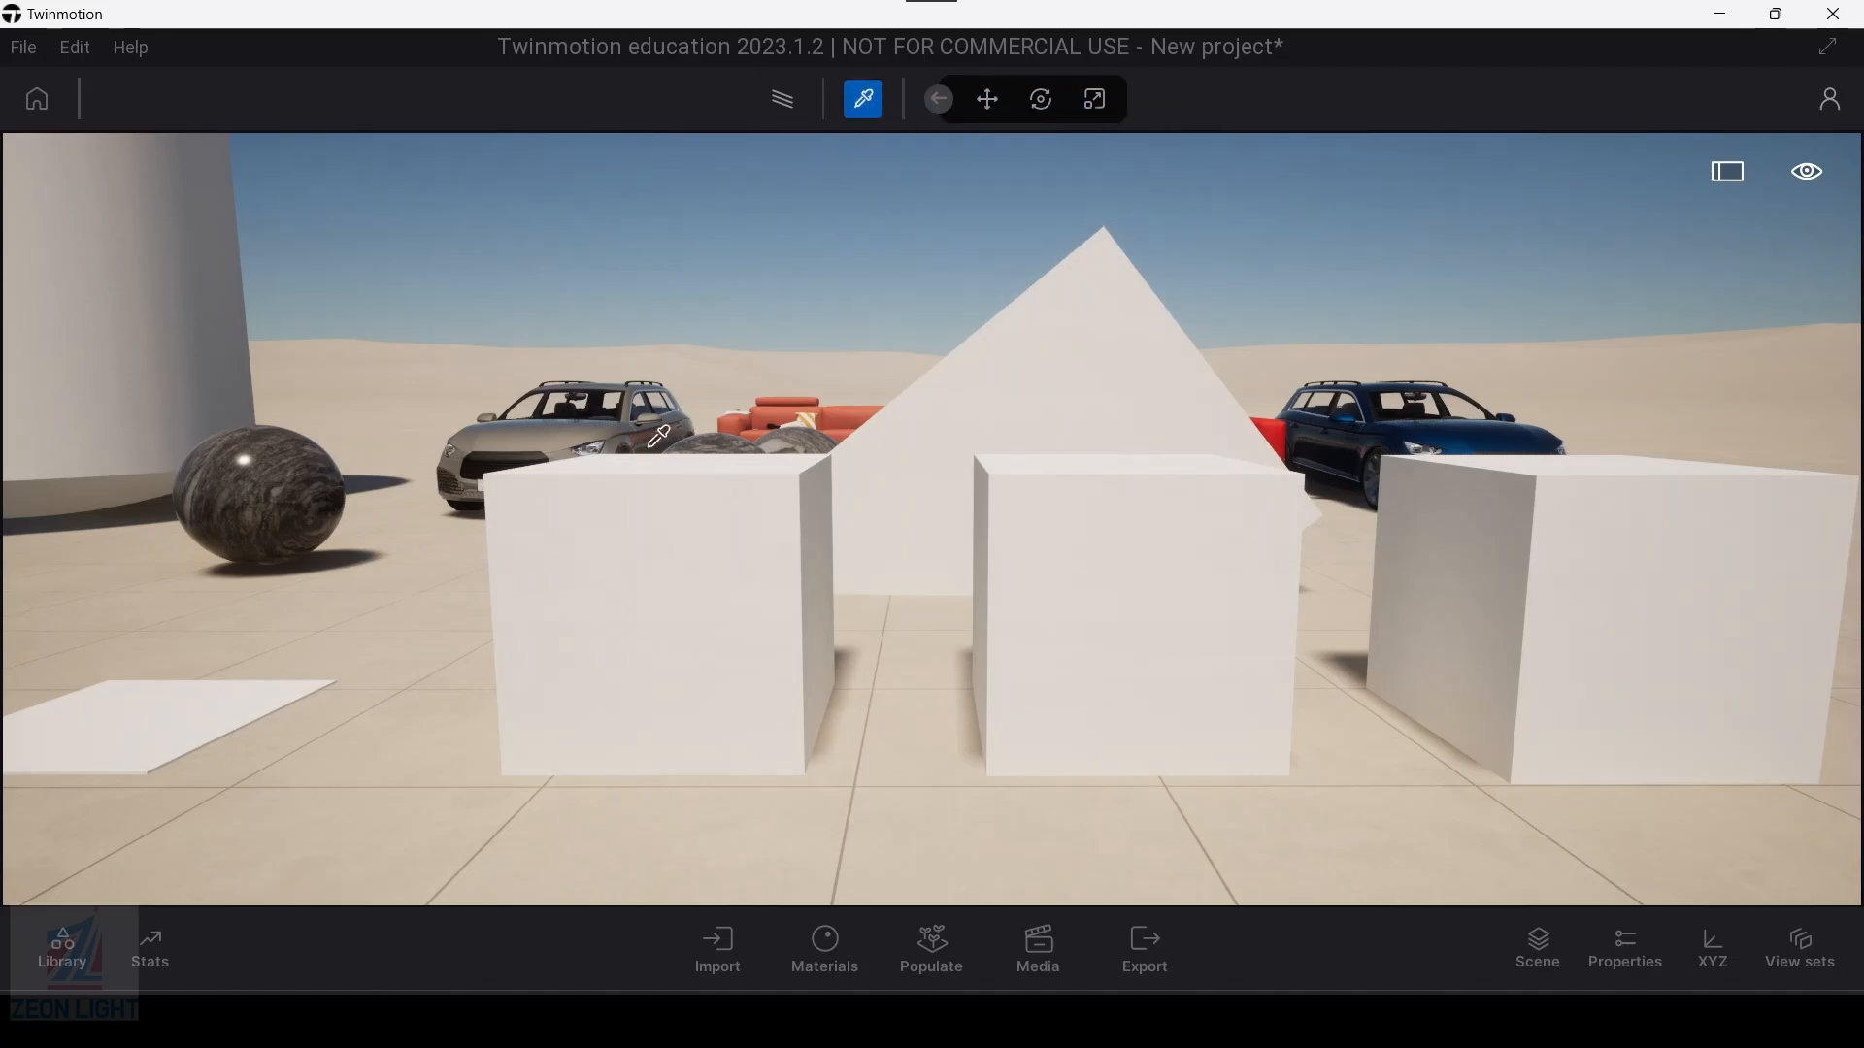
{"action": "left_click", "coordinate": [655, 597]}
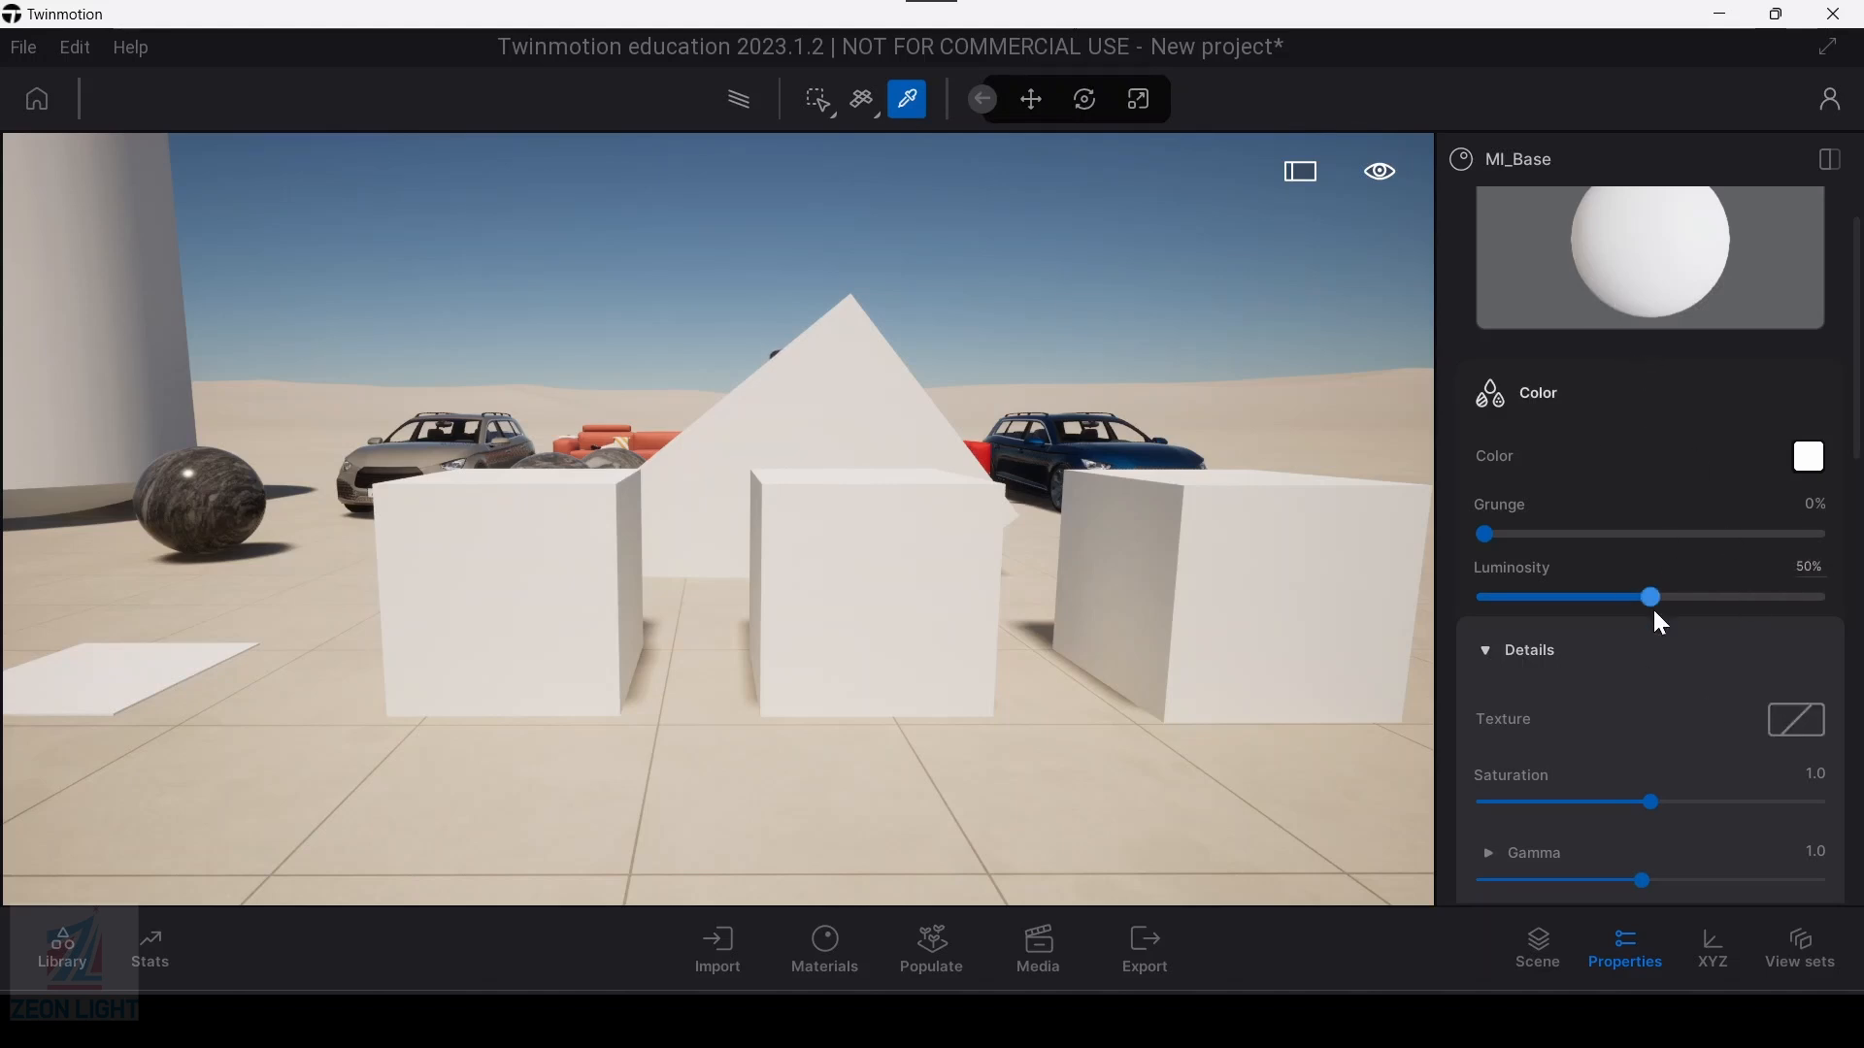
Step: Try a higher grunge on the leftmost box's material, checking the surface up close, and return it to 0%
{"action": "scroll", "coordinate": [1607, 669], "scroll_direction": "down", "scroll_amount": 5}
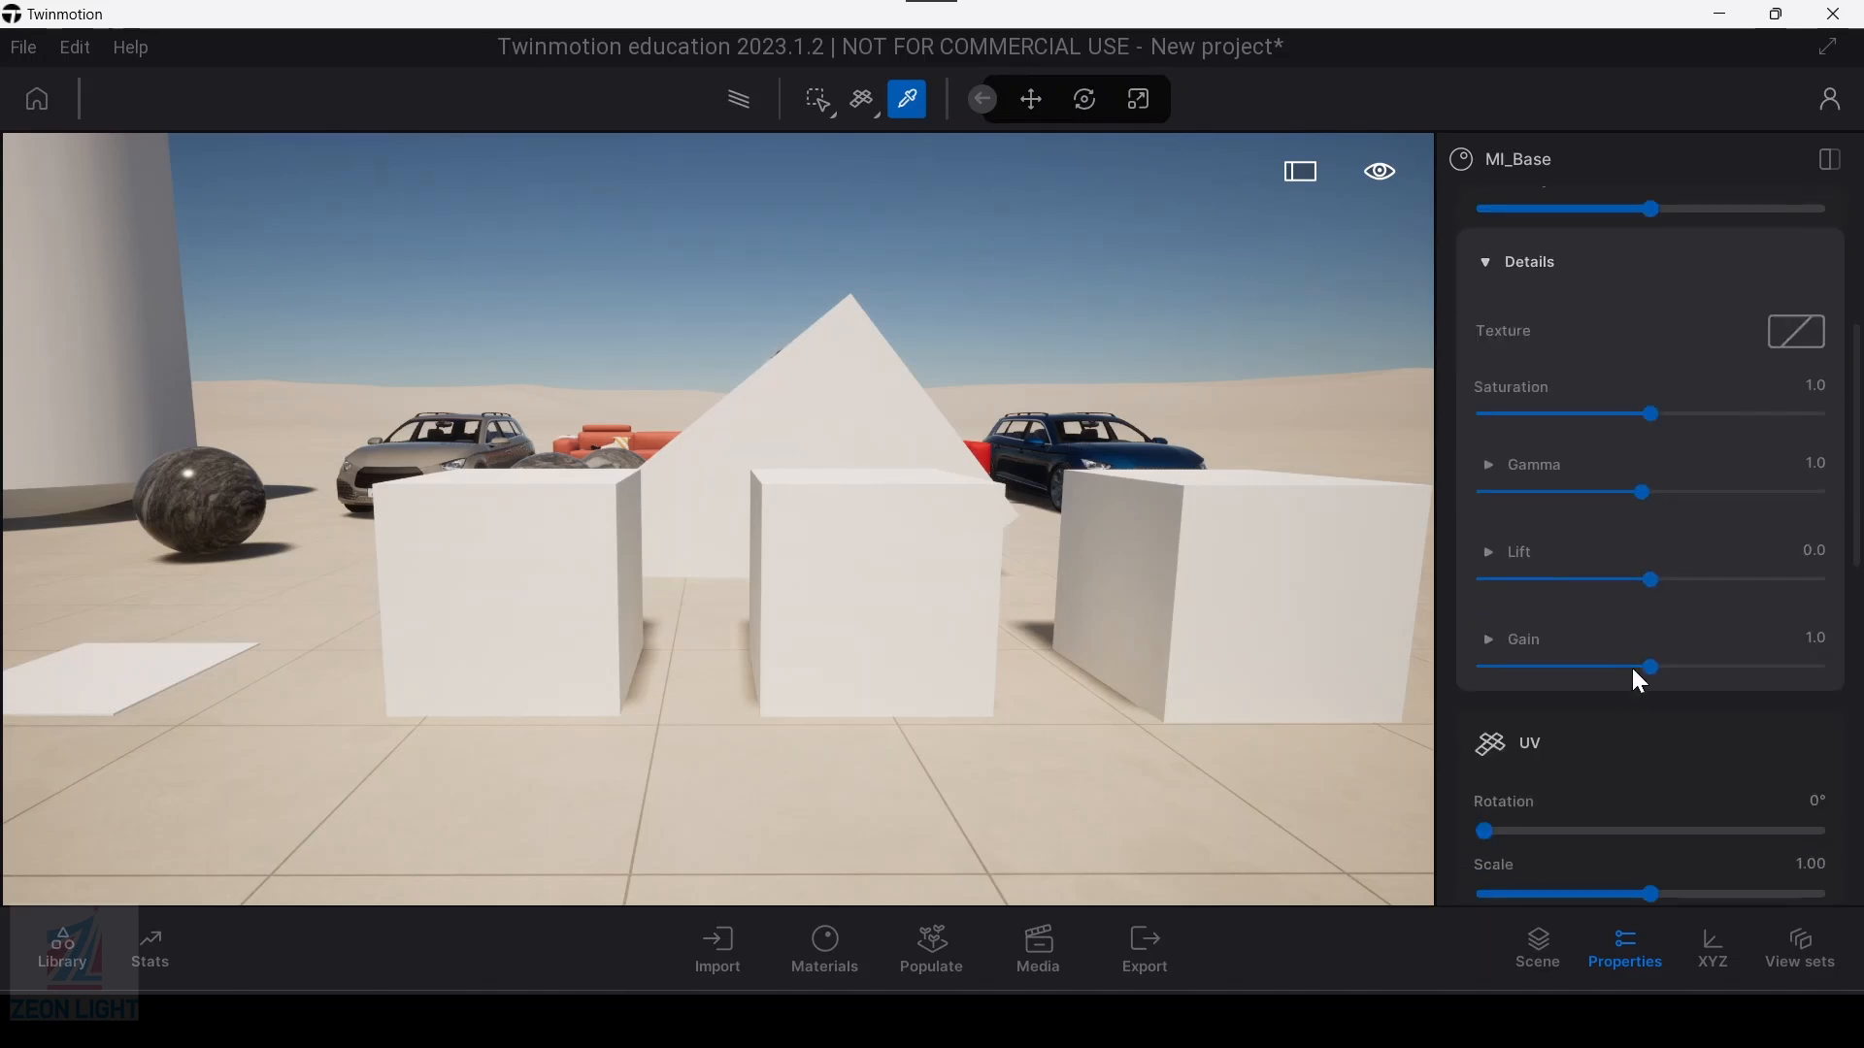
{"action": "scroll", "coordinate": [1643, 655], "scroll_direction": "up", "scroll_amount": 2}
{"action": "key", "text": "w"}
{"action": "key", "text": "a"}
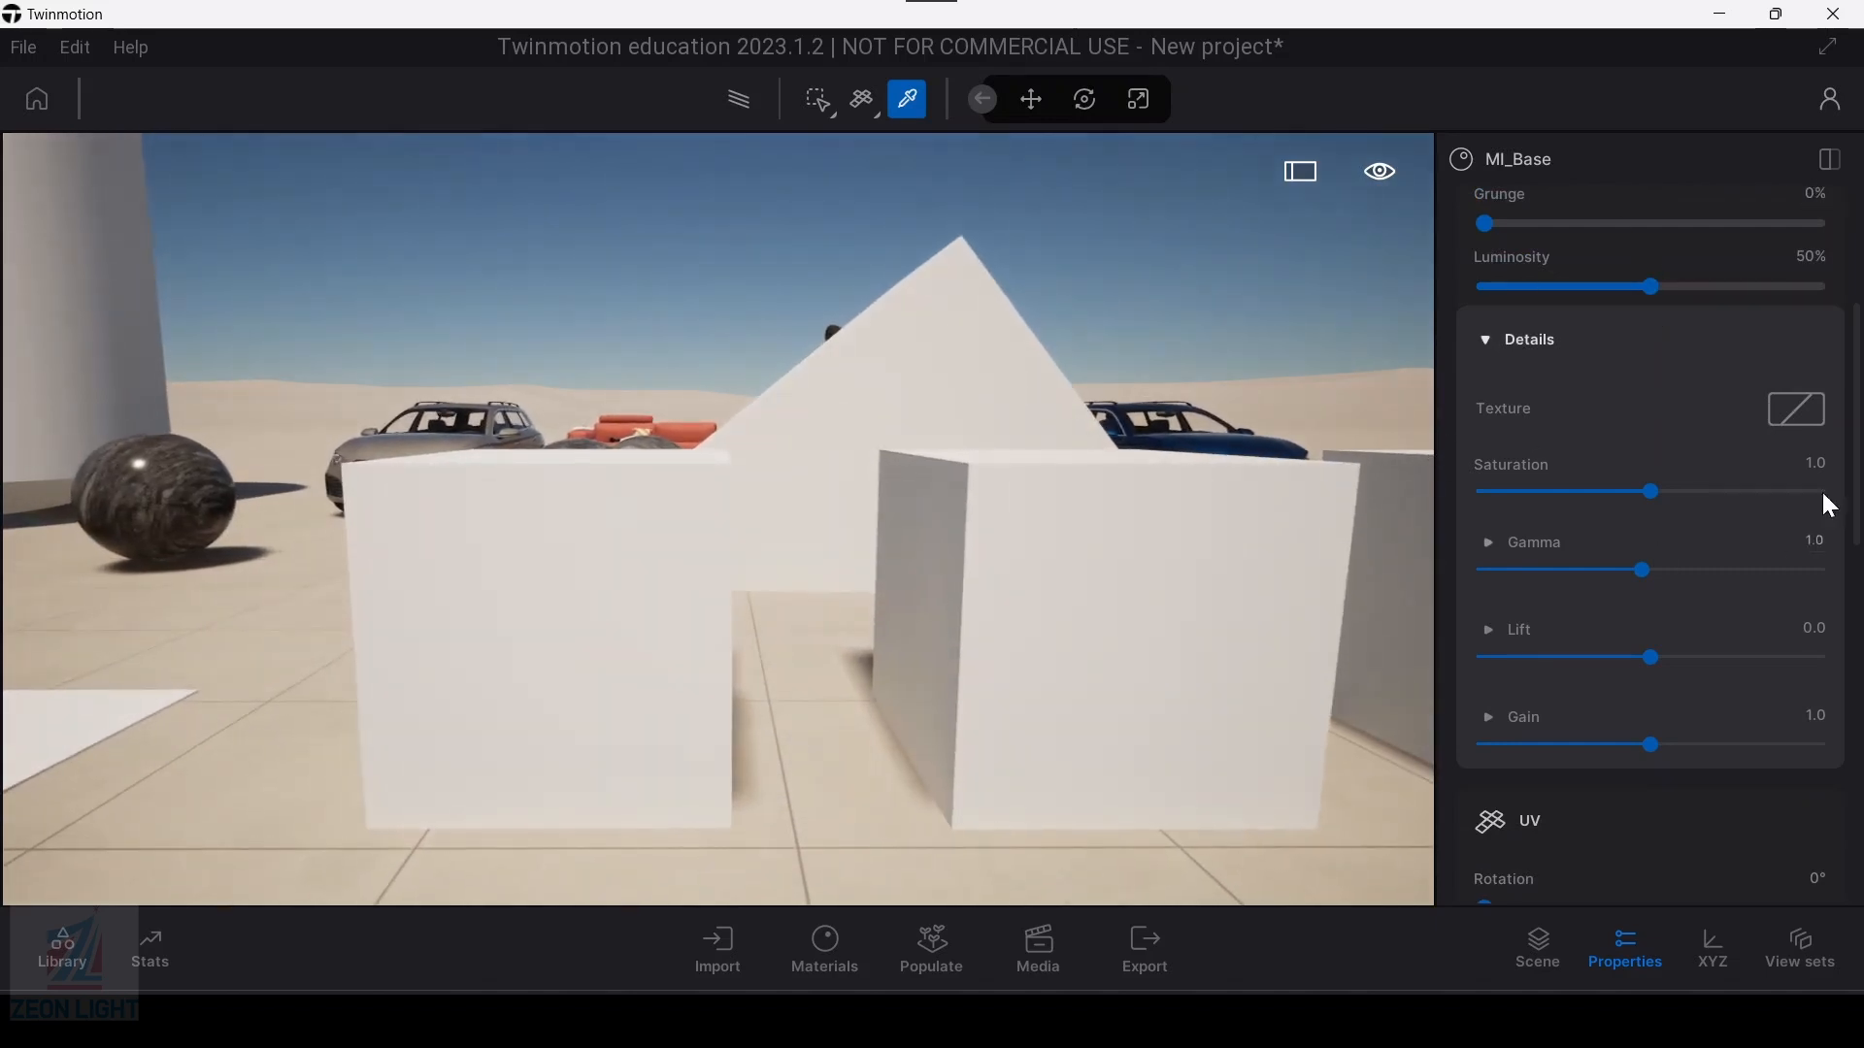
{"action": "scroll", "coordinate": [1660, 646], "scroll_direction": "up", "scroll_amount": 3}
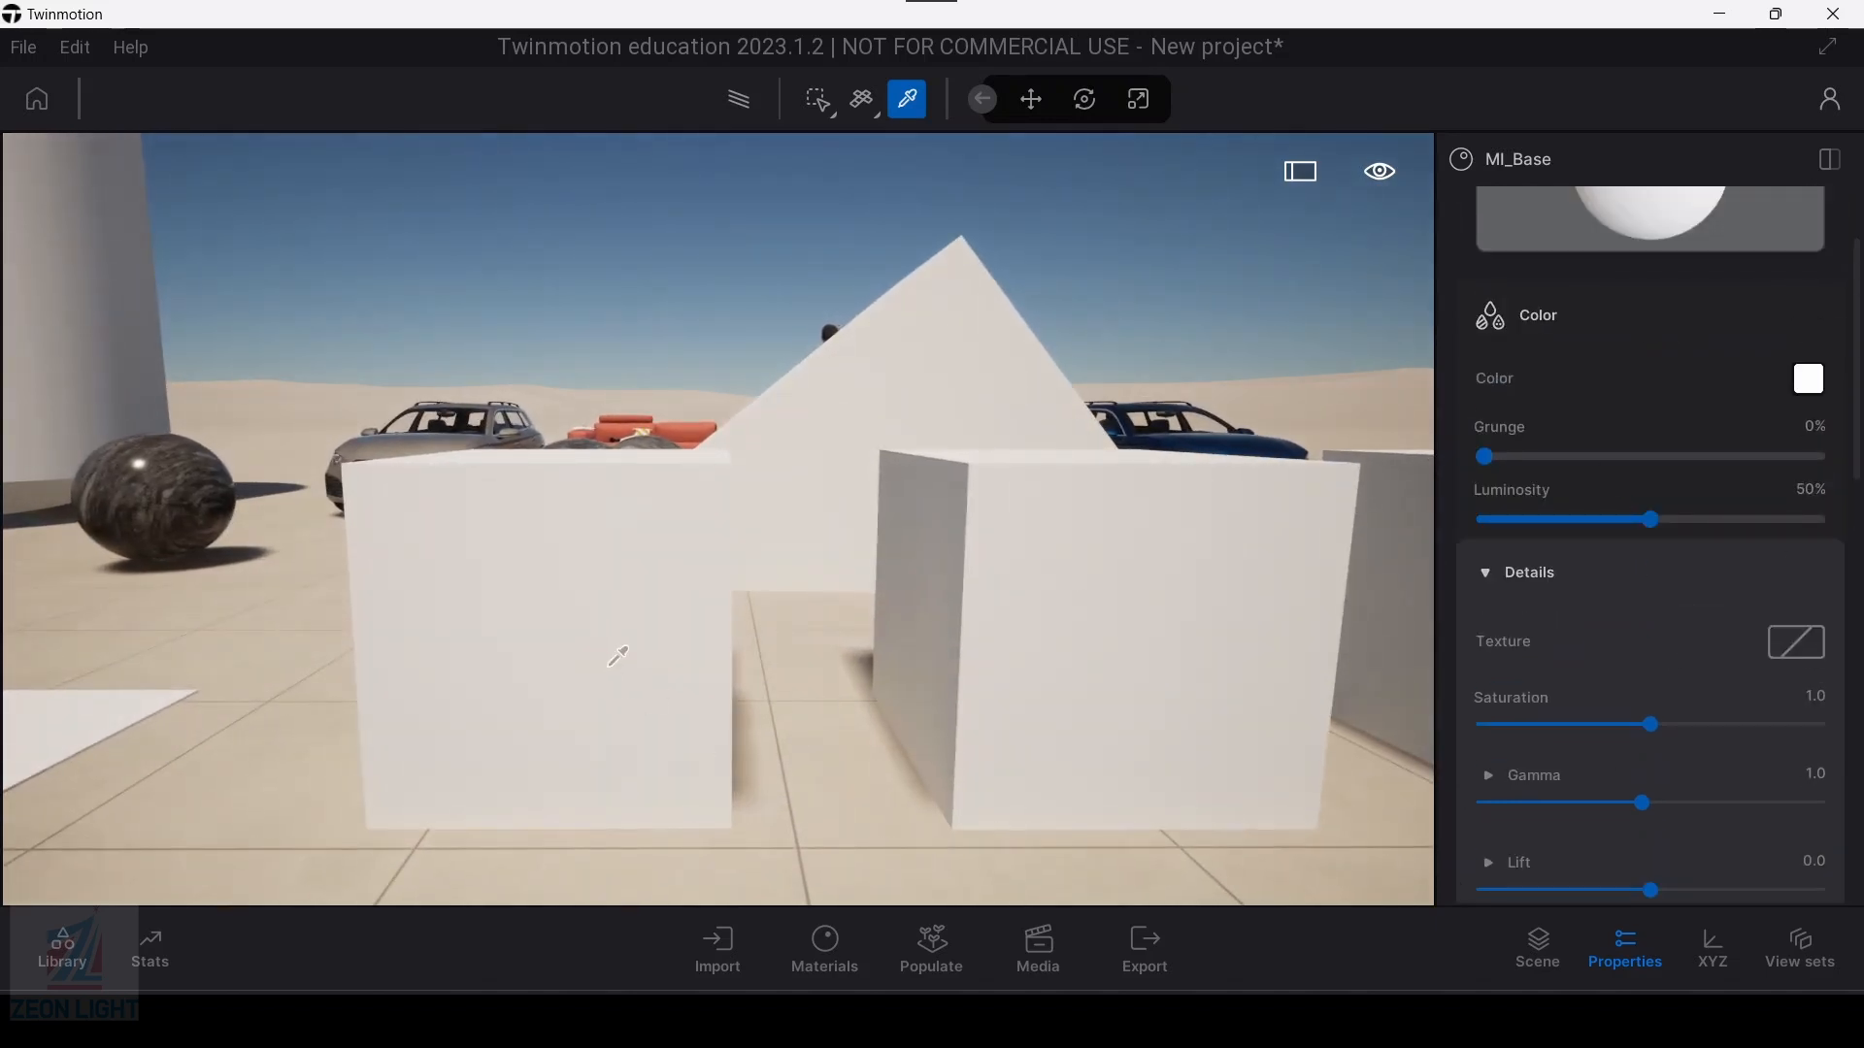
{"action": "scroll", "coordinate": [1637, 227], "scroll_direction": "up", "scroll_amount": 1}
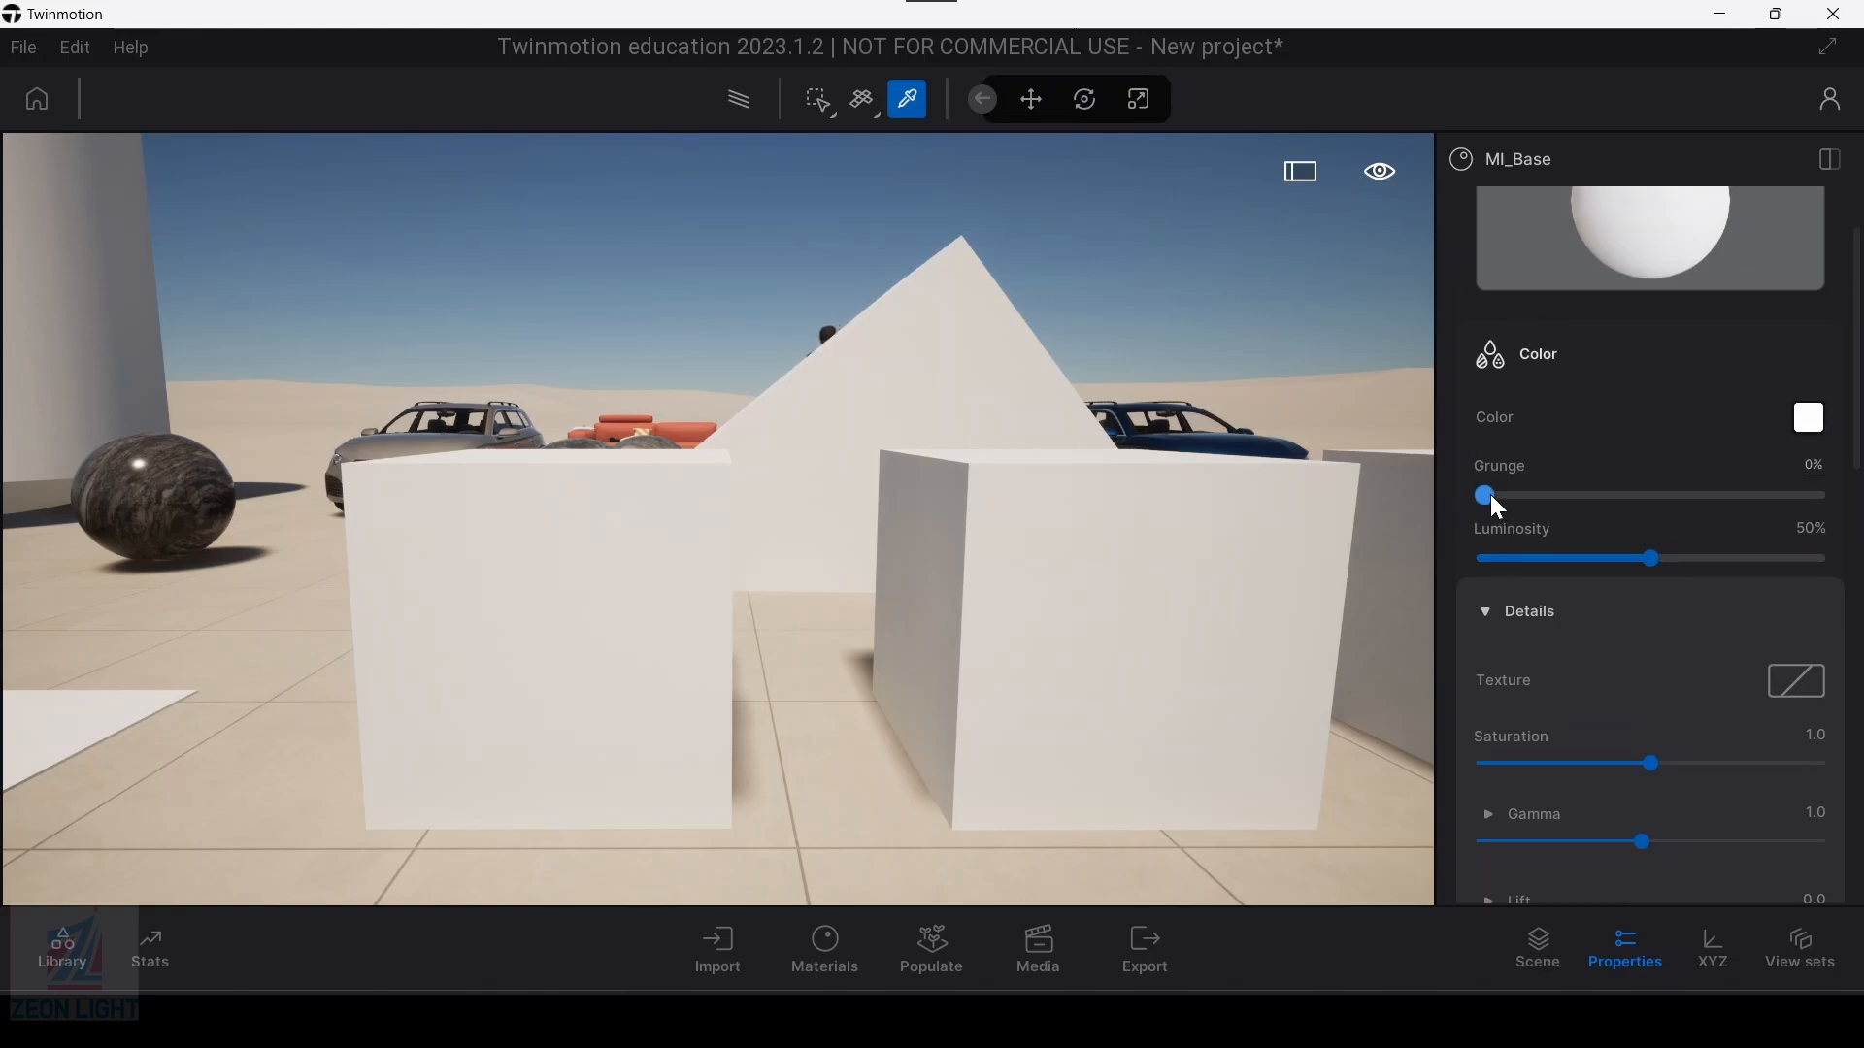
{"action": "left_click_drag", "start_coordinate": [1487, 496], "coordinate": [1729, 495]}
{"action": "middle_click_drag", "start_coordinate": [605, 728], "coordinate": [603, 749]}
{"action": "scroll", "coordinate": [606, 607], "scroll_direction": "up", "scroll_amount": 4}
{"action": "middle_click_drag", "start_coordinate": [606, 607], "coordinate": [595, 519]}
{"action": "scroll", "coordinate": [593, 634], "scroll_direction": "up", "scroll_amount": 3}
{"action": "scroll", "coordinate": [593, 634], "scroll_direction": "down", "scroll_amount": 2}
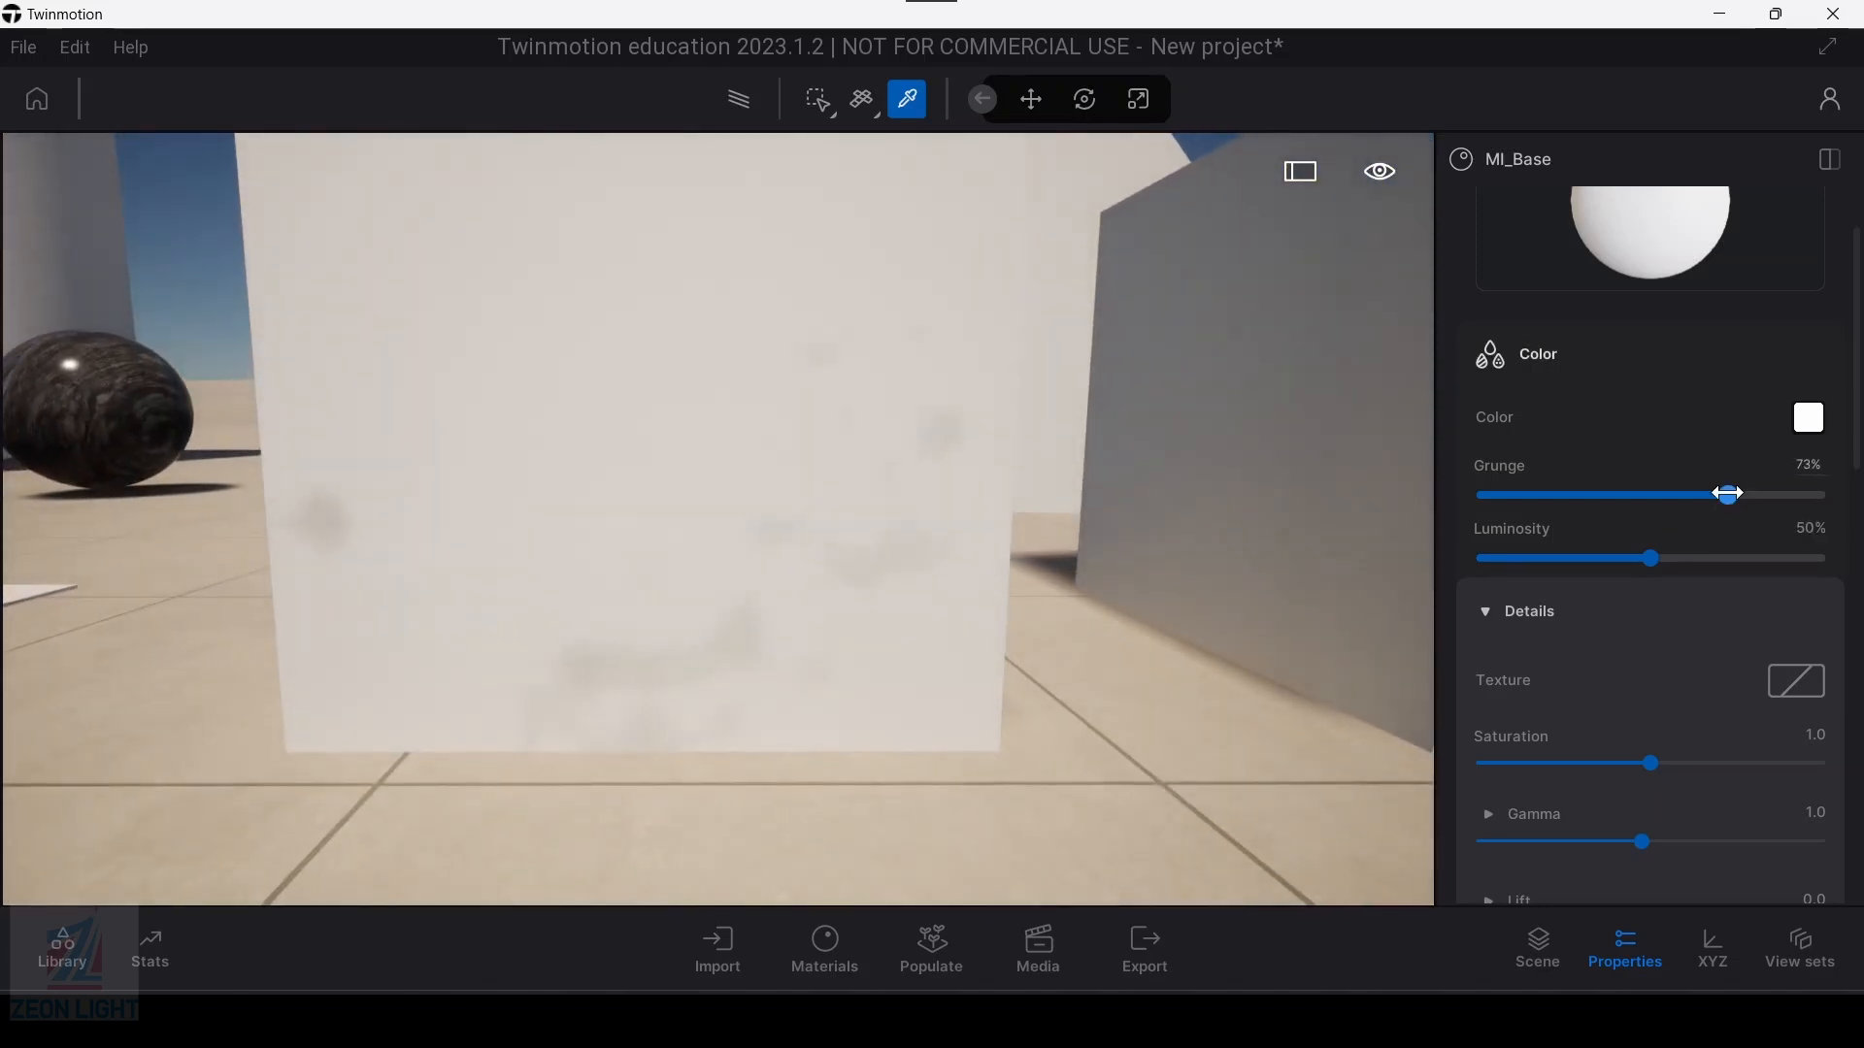
{"action": "left_click_drag", "start_coordinate": [1728, 494], "coordinate": [1488, 512]}
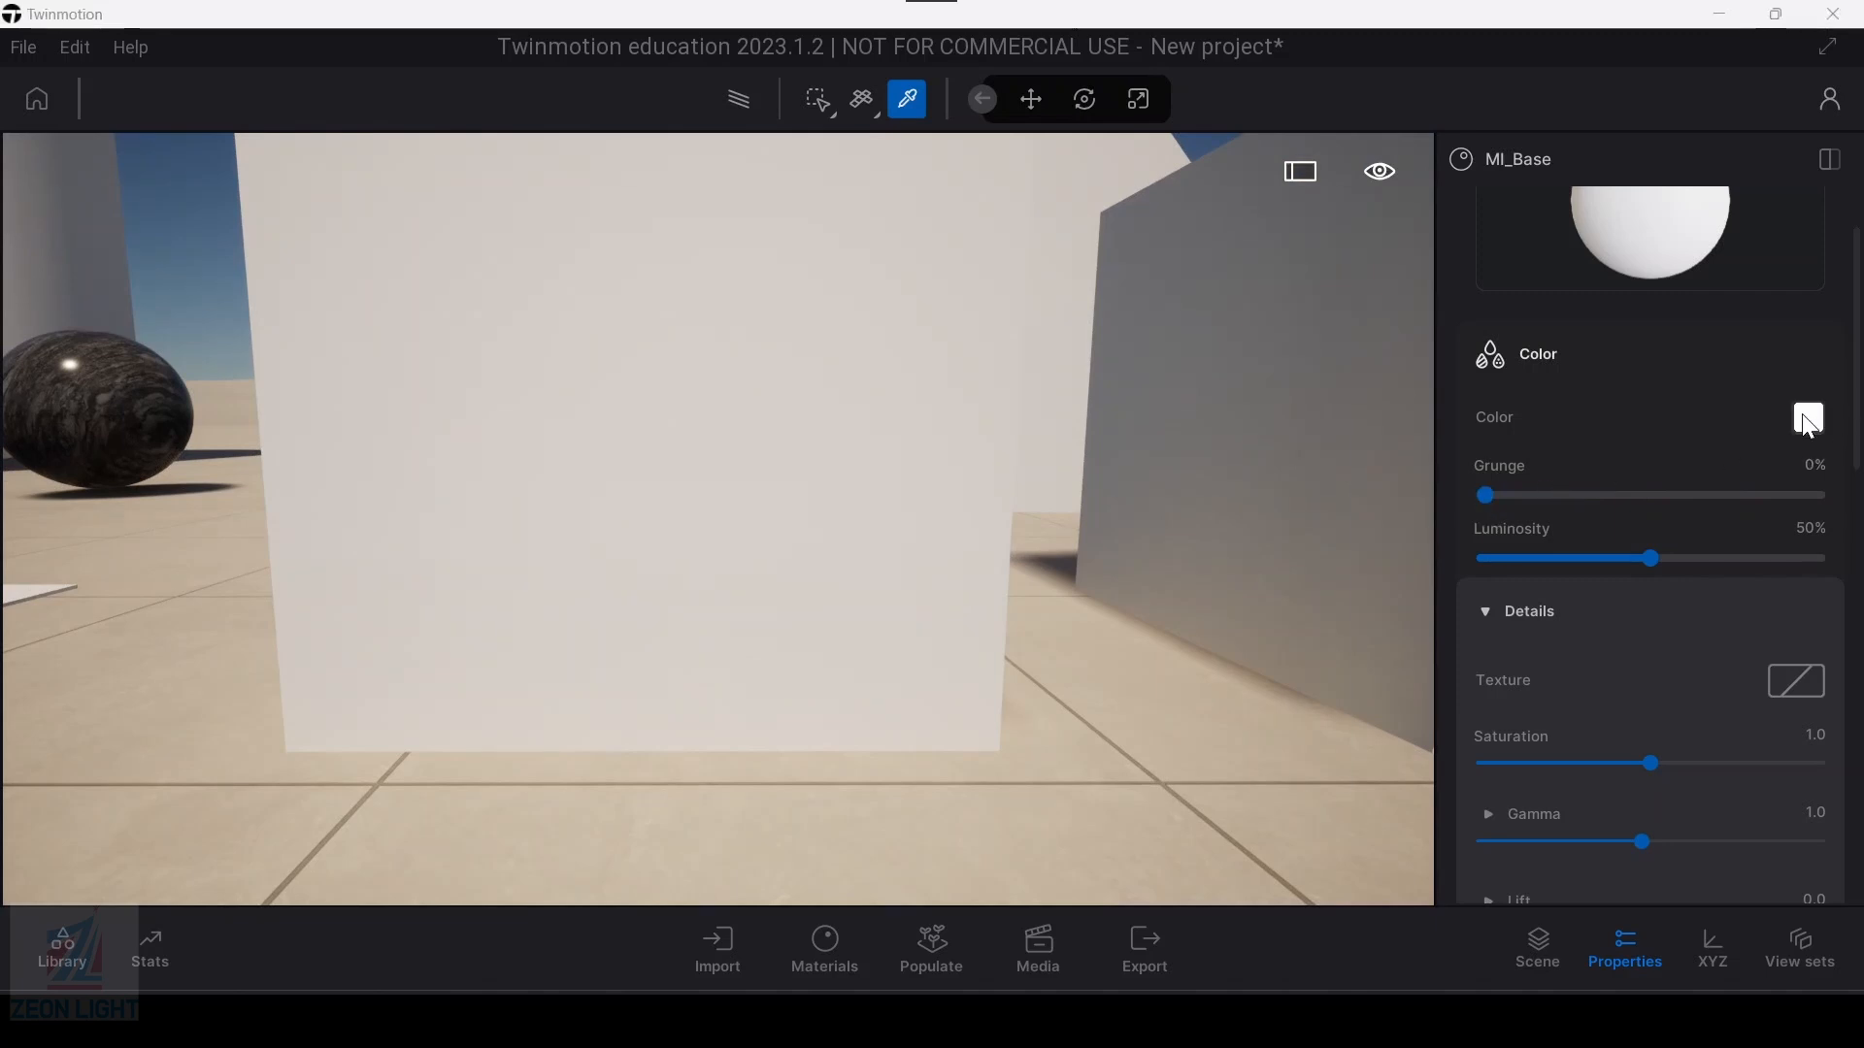
Step: Set the leftmost box's material colour to orange-red FF523F, store it as a swatch, and leave the material picker
{"action": "left_click", "coordinate": [1807, 421]}
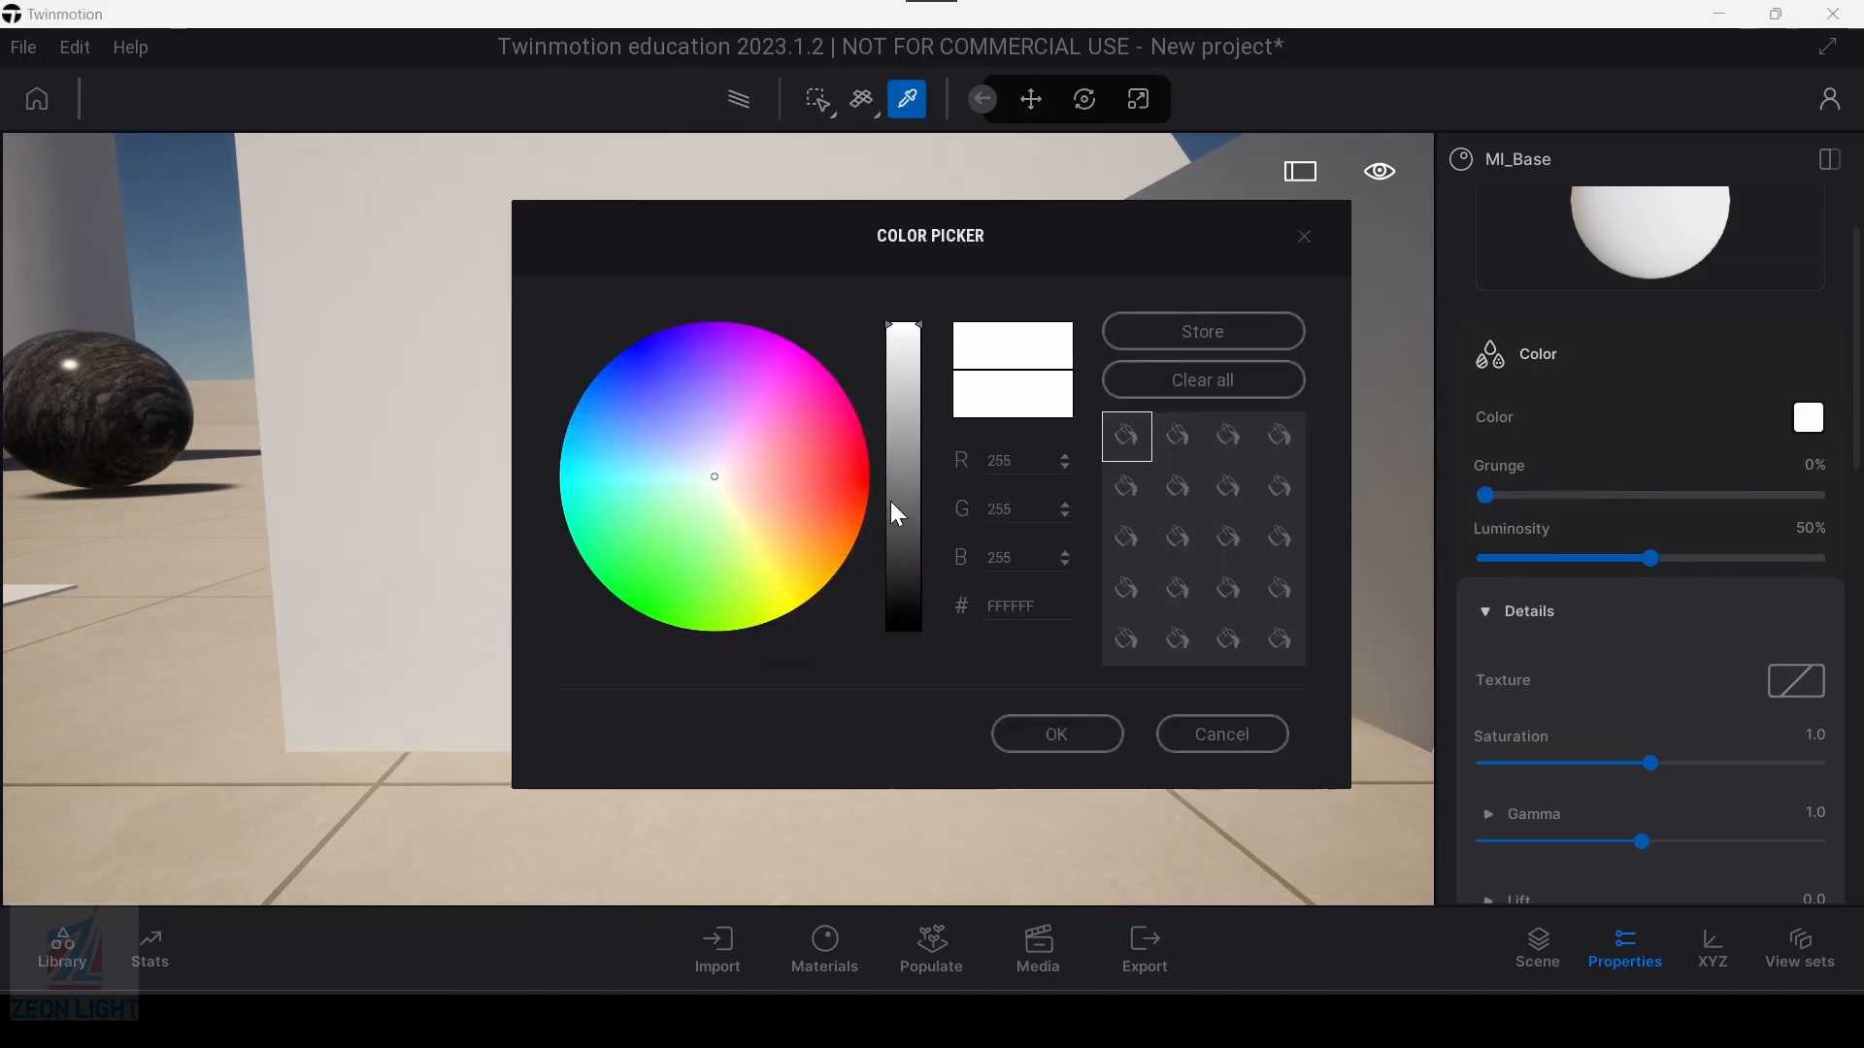
{"action": "left_click", "coordinate": [765, 475]}
{"action": "left_click", "coordinate": [730, 448]}
{"action": "left_click_drag", "start_coordinate": [926, 232], "coordinate": [1326, 159]}
{"action": "left_click", "coordinate": [1044, 347]}
{"action": "mouse_move", "coordinate": [1025, 404]}
{"action": "left_mouse_down"}
{"action": "mouse_move", "coordinate": [1058, 392]}
{"action": "mouse_move", "coordinate": [1079, 409]}
{"action": "left_mouse_up"}
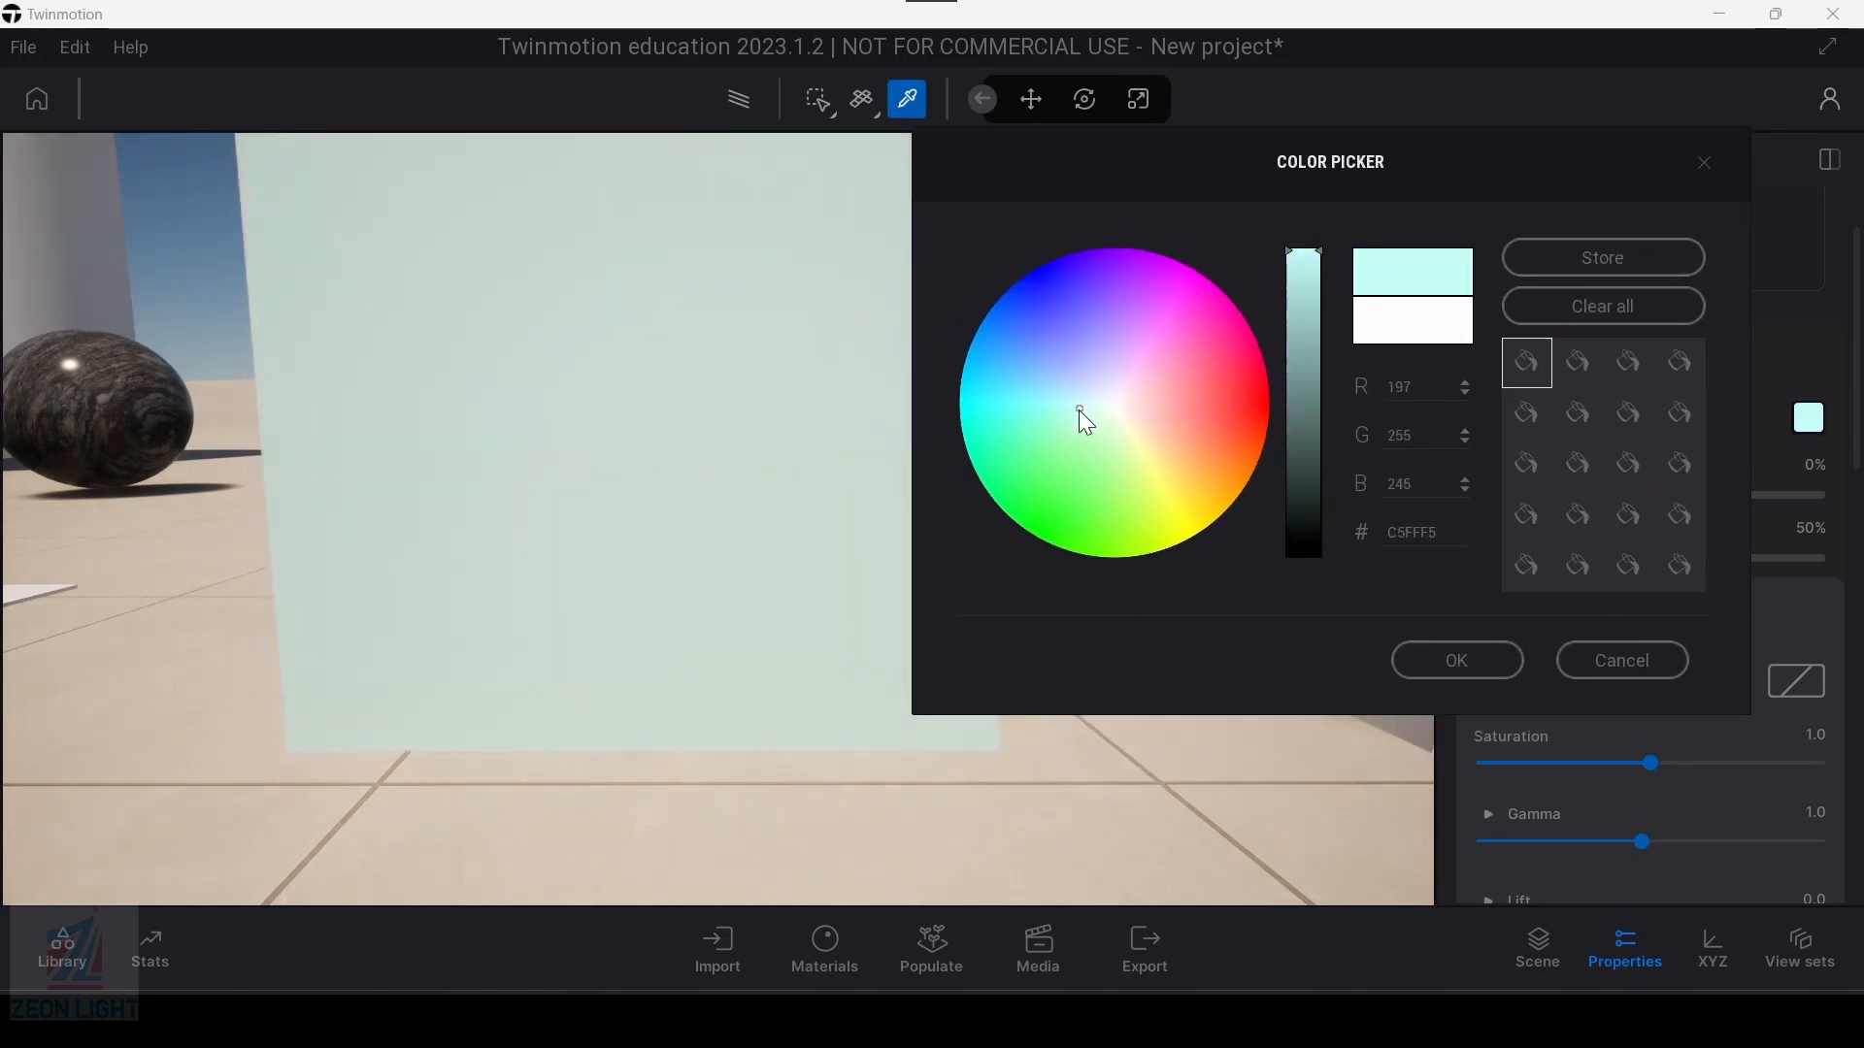
{"action": "left_click", "coordinate": [1409, 532]}
{"action": "left_click", "coordinate": [1136, 403]}
{"action": "mouse_move", "coordinate": [1200, 388]}
{"action": "left_mouse_down"}
{"action": "mouse_move", "coordinate": [1238, 399]}
{"action": "mouse_move", "coordinate": [1231, 415]}
{"action": "left_mouse_up"}
{"action": "left_click", "coordinate": [1625, 258]}
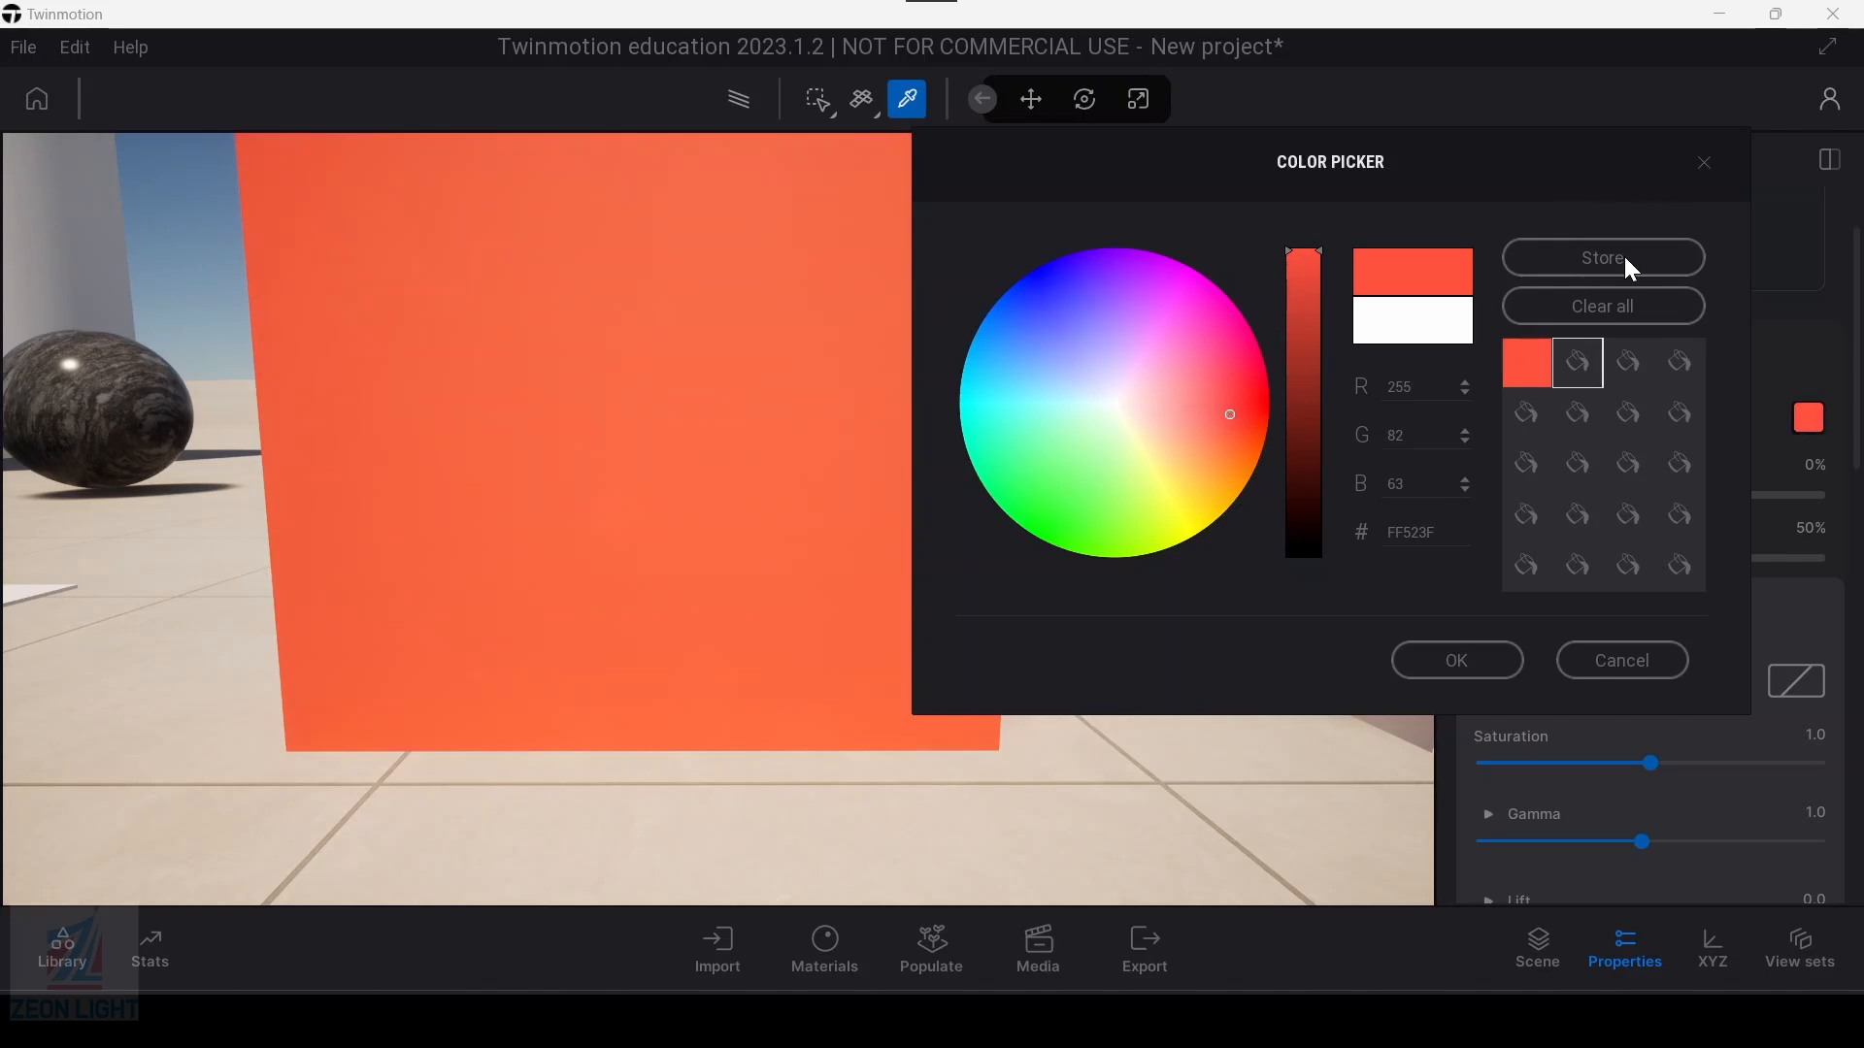
{"action": "left_click", "coordinate": [1464, 660]}
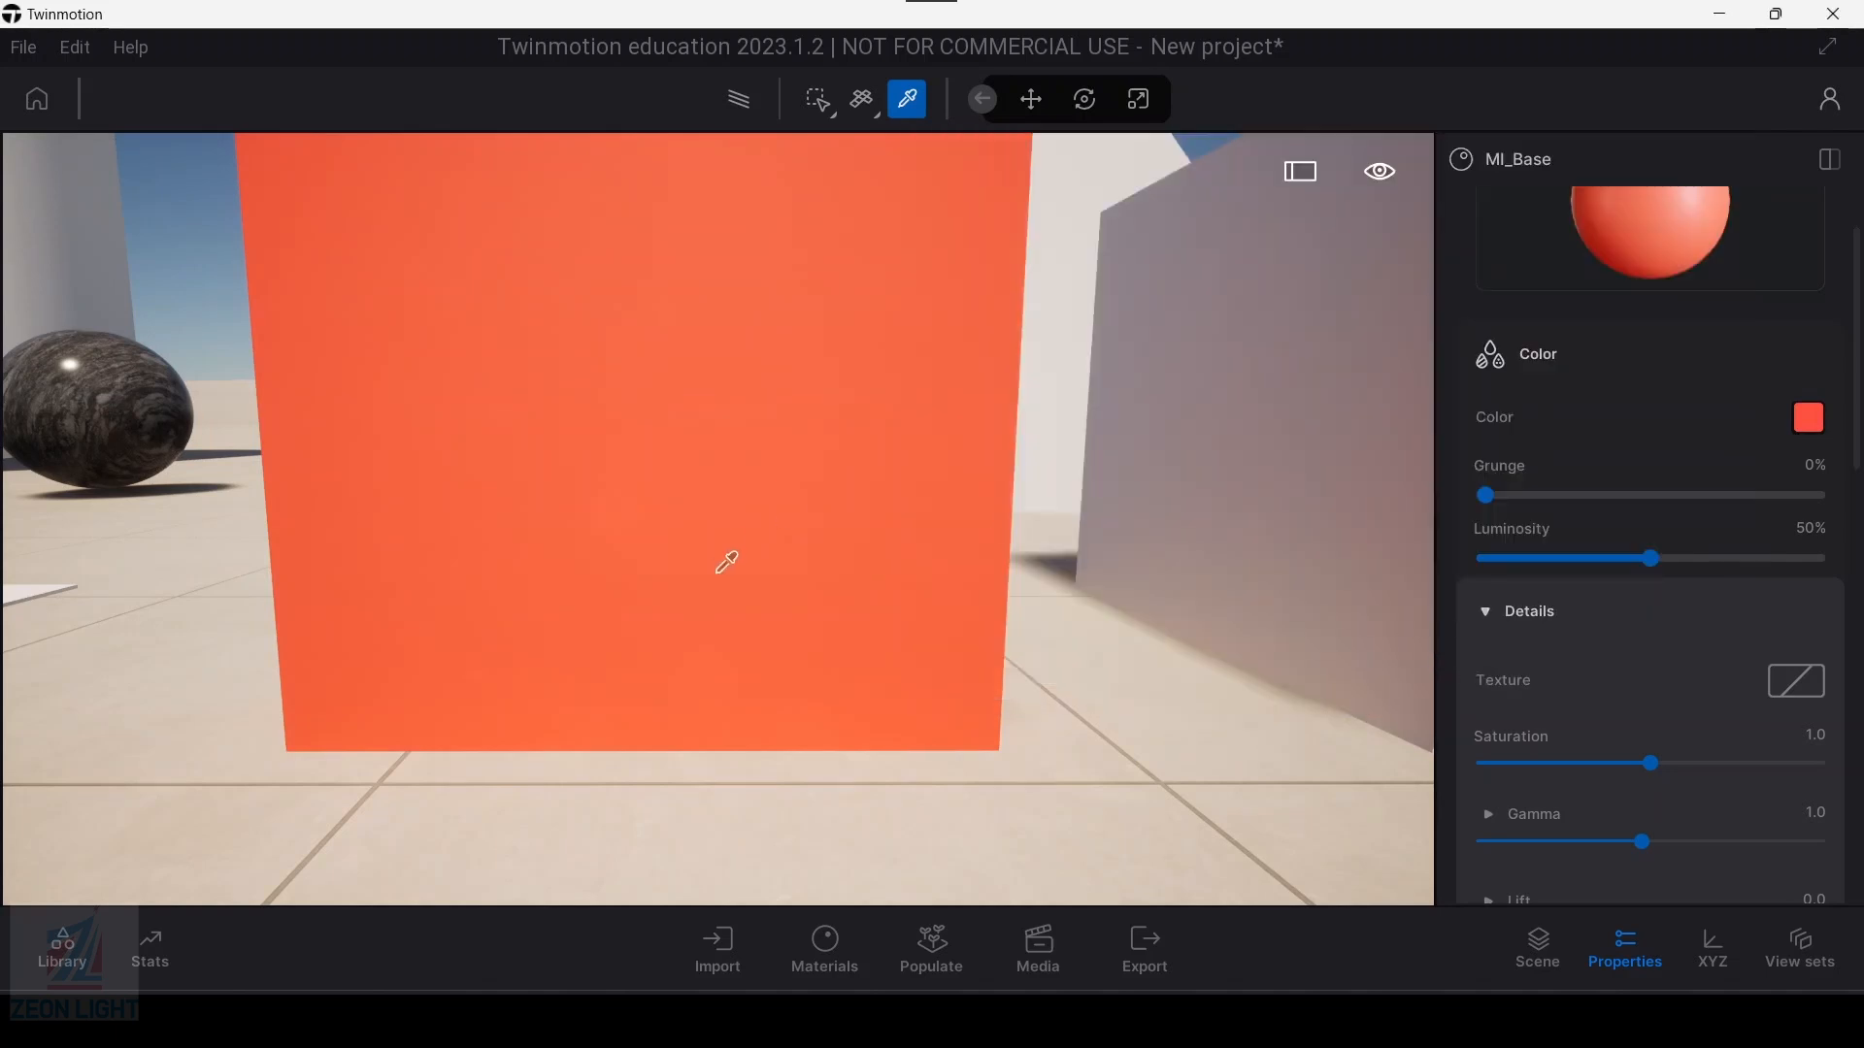
{"action": "scroll", "coordinate": [678, 553], "scroll_direction": "down", "scroll_amount": 3}
{"action": "middle_click_drag", "start_coordinate": [629, 542], "coordinate": [543, 679]}
{"action": "key", "text": "Escape"}
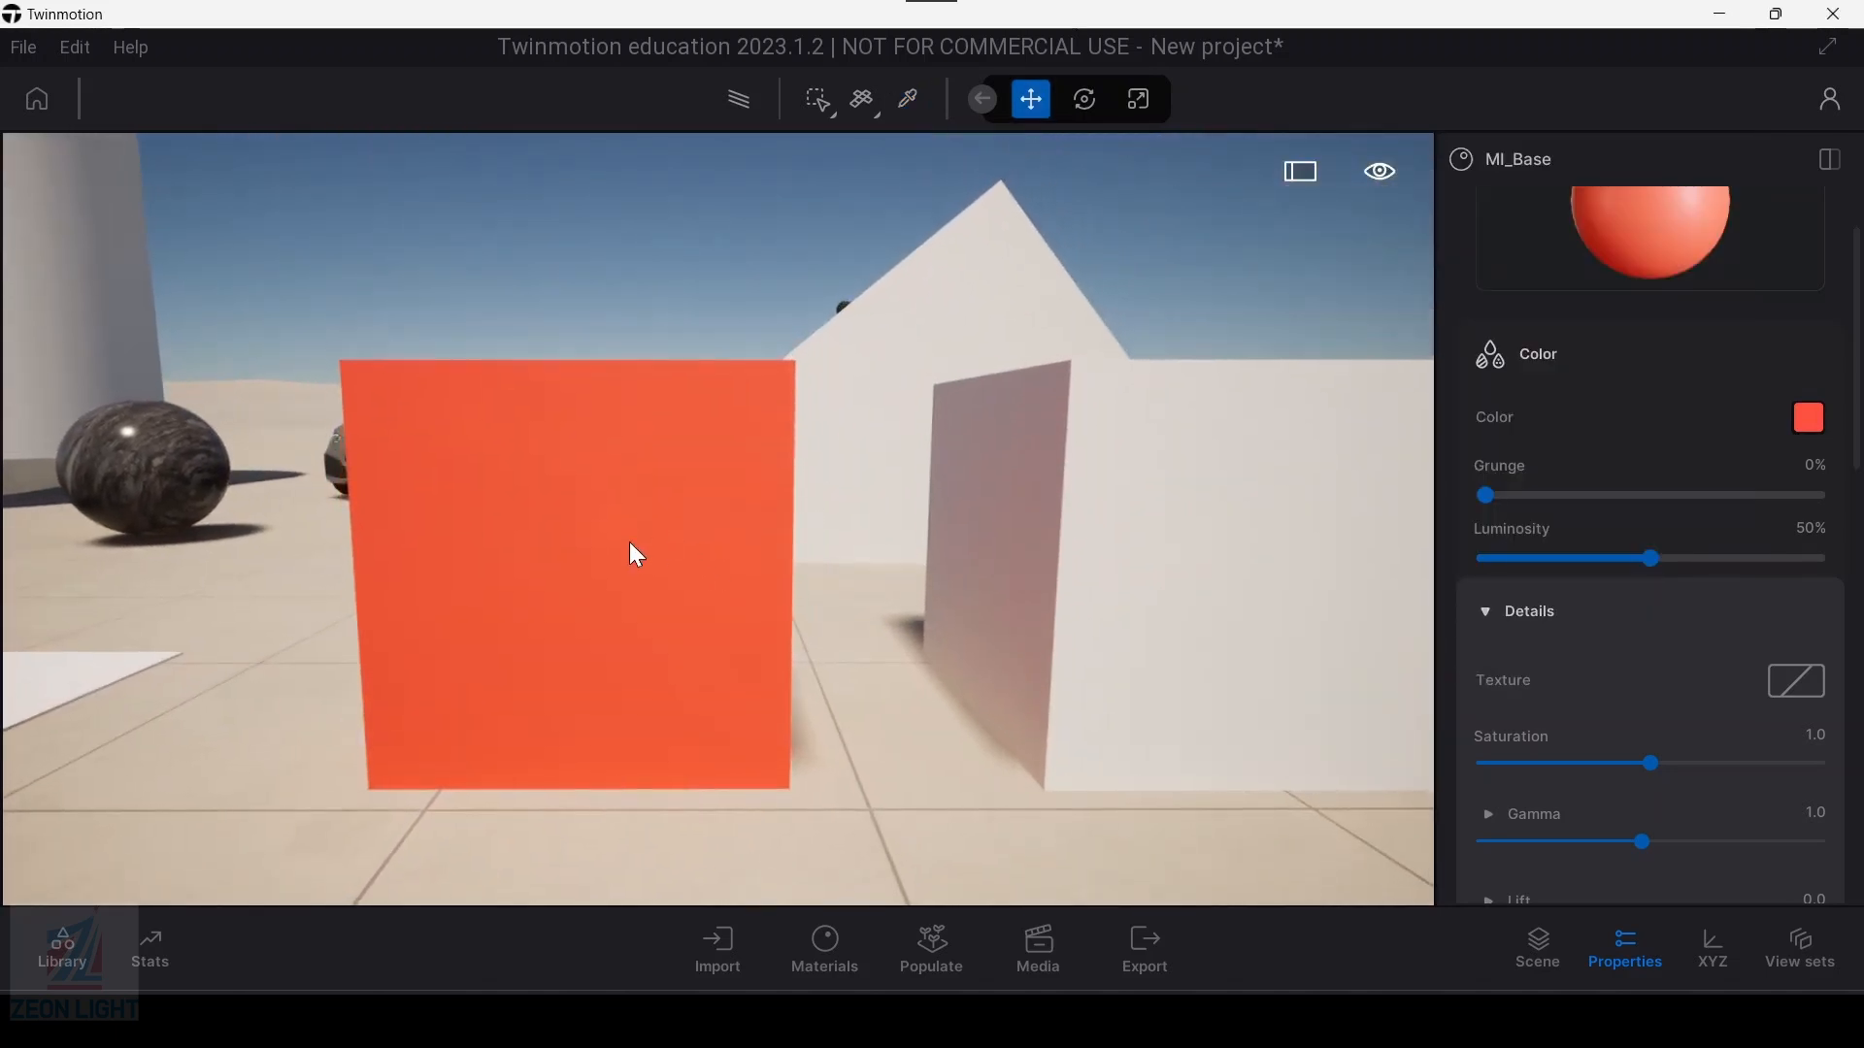
{"action": "middle_click_drag", "start_coordinate": [631, 588], "coordinate": [585, 614]}
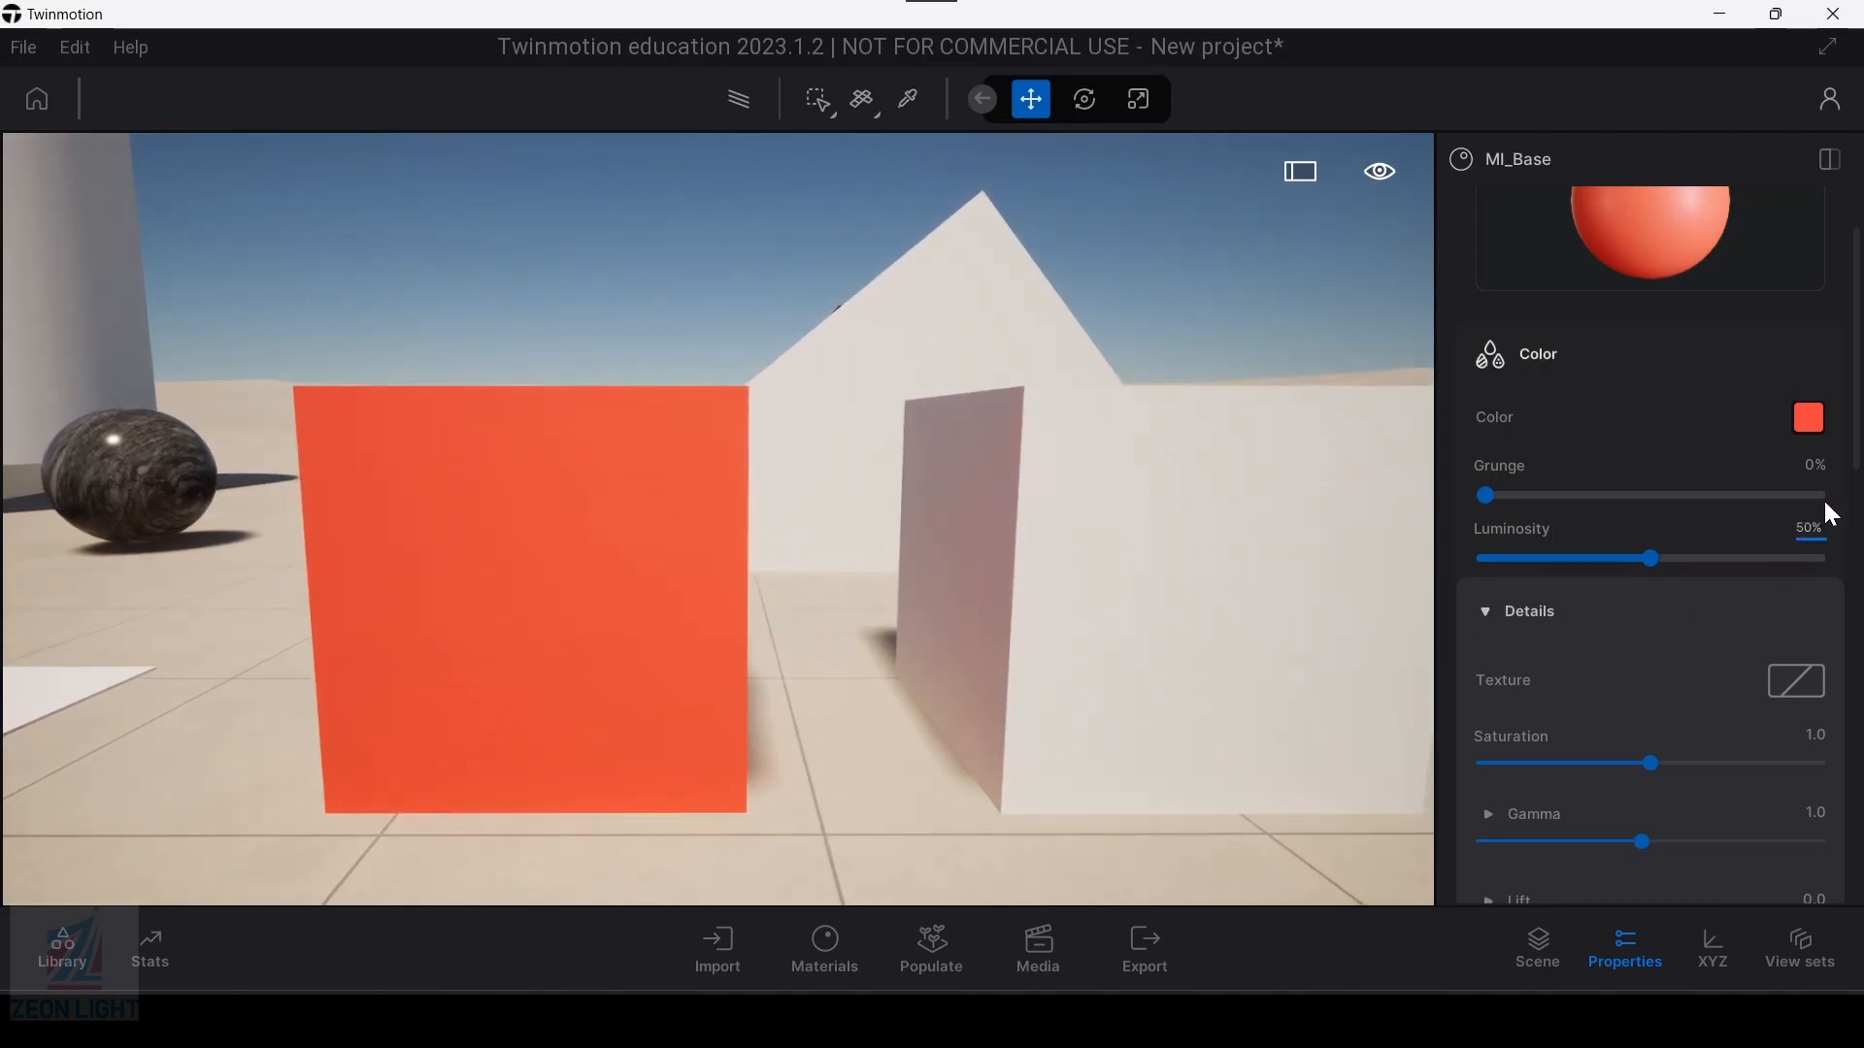
{"action": "scroll", "coordinate": [1583, 760], "scroll_direction": "down", "scroll_amount": 1}
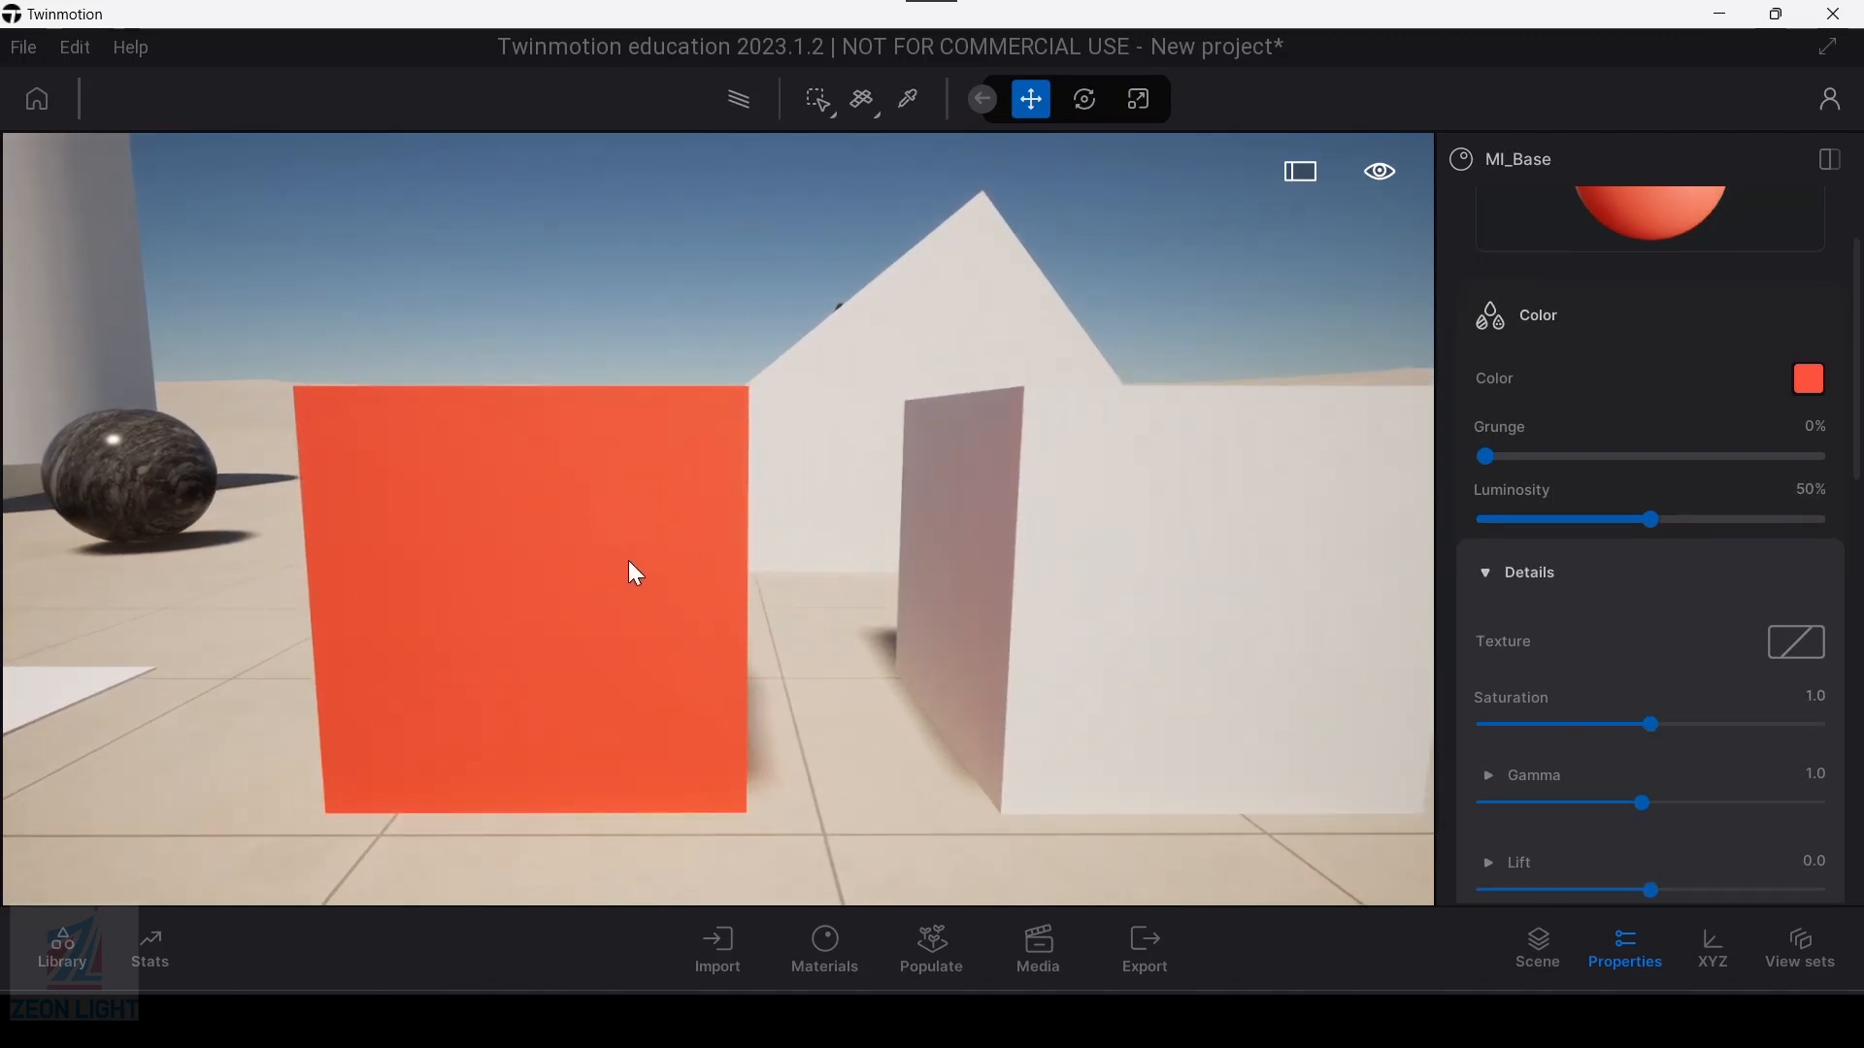
{"action": "scroll", "coordinate": [632, 572], "scroll_direction": "down", "scroll_amount": 3}
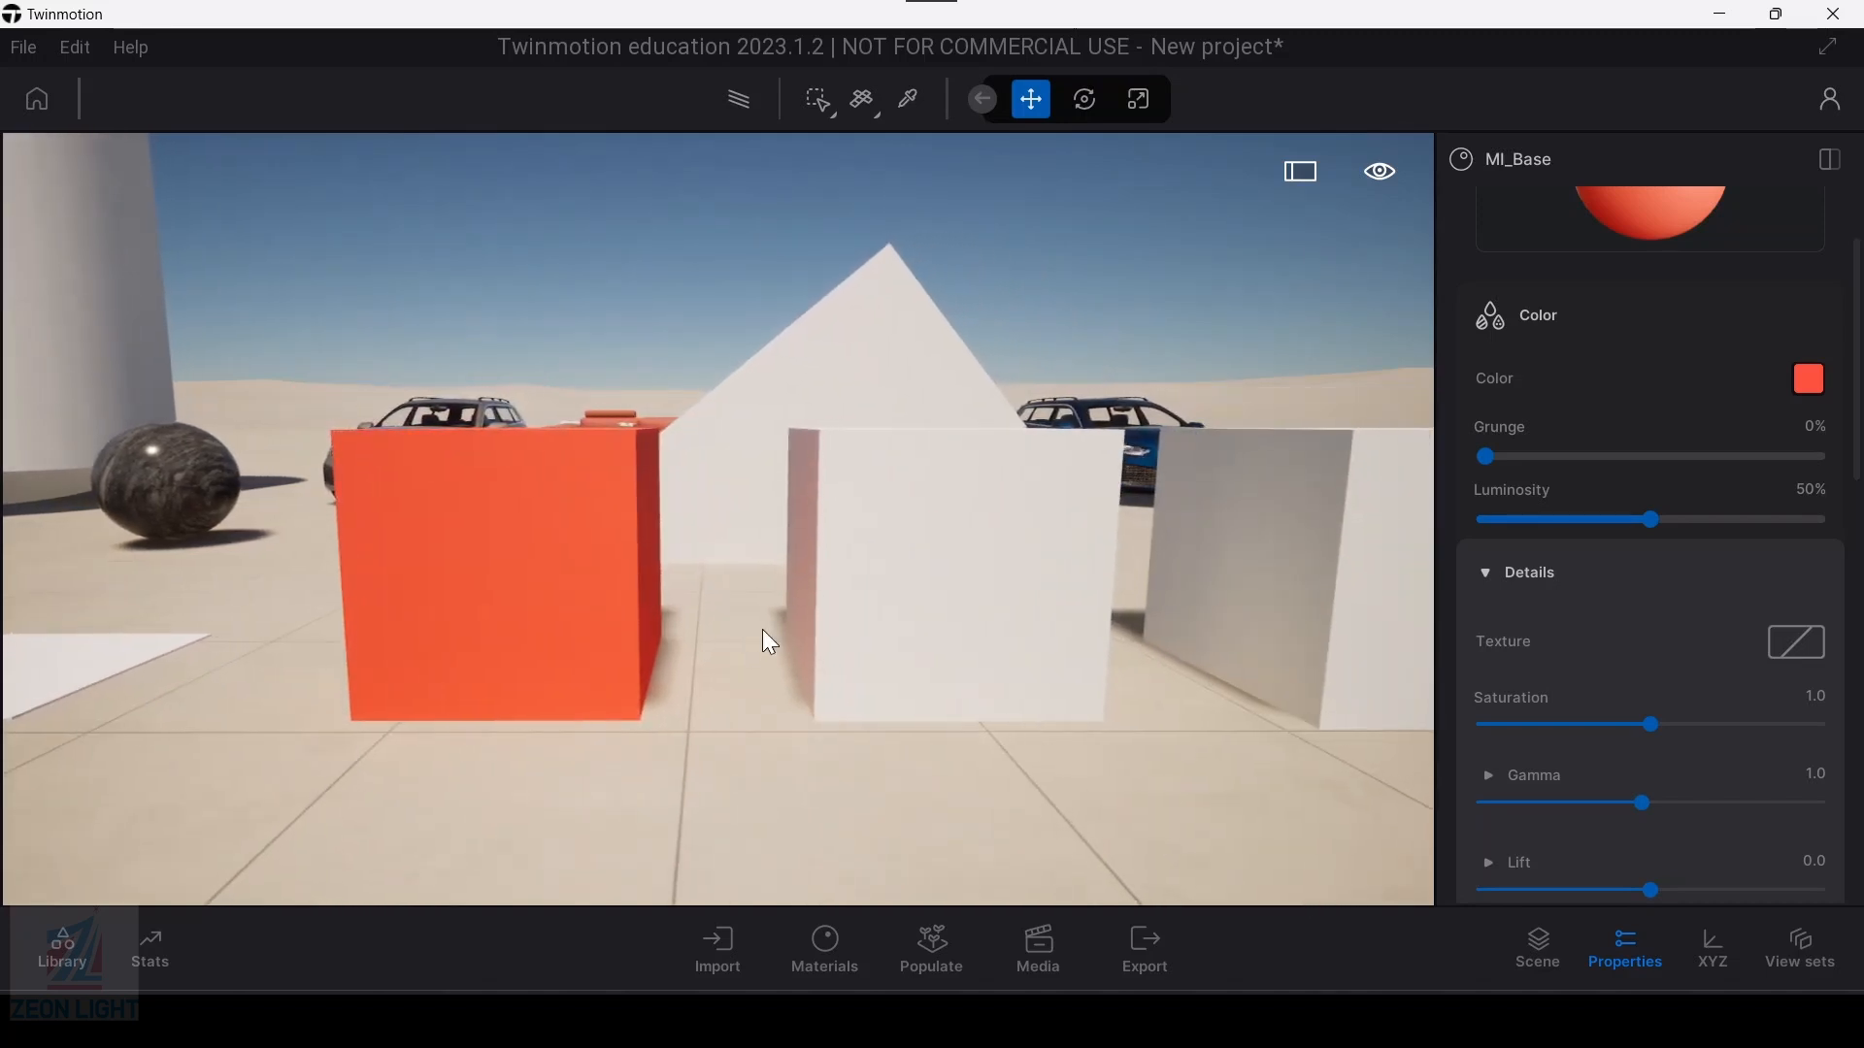
{"action": "key", "text": "d"}
{"action": "key", "text": "a"}
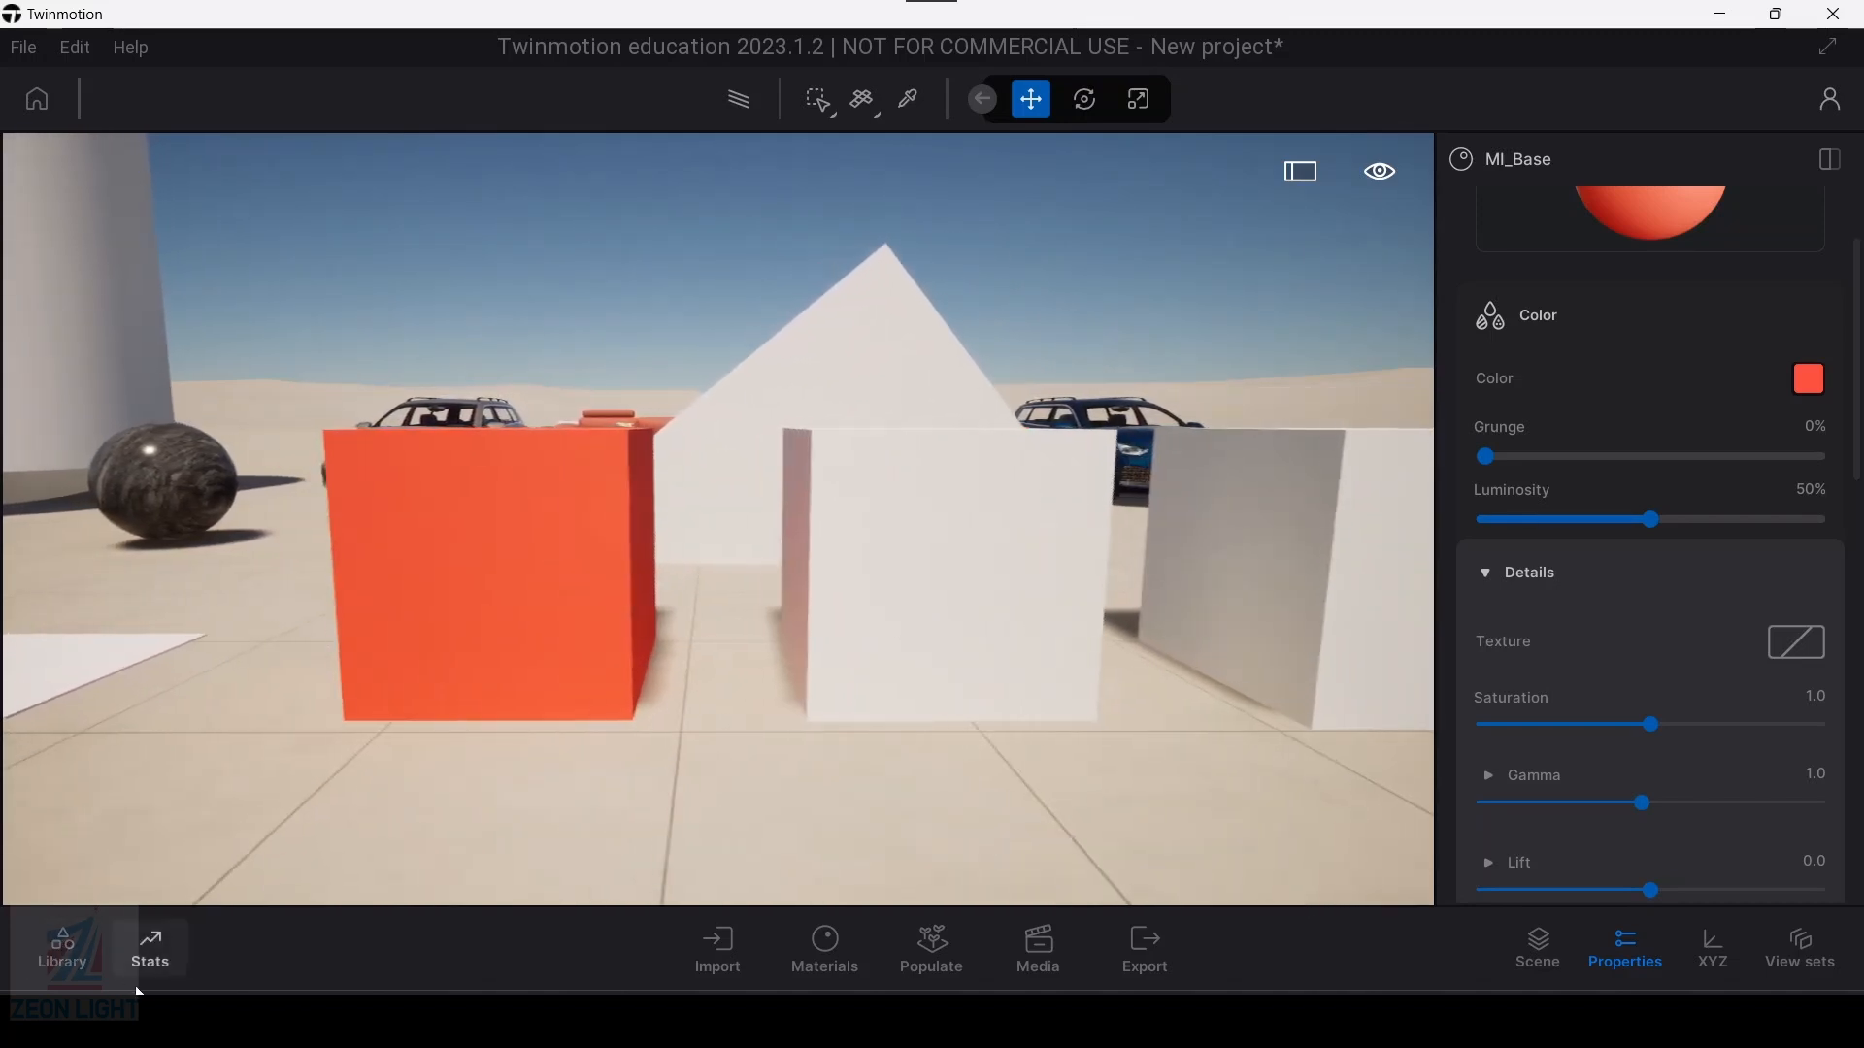
{"action": "key", "text": "w"}
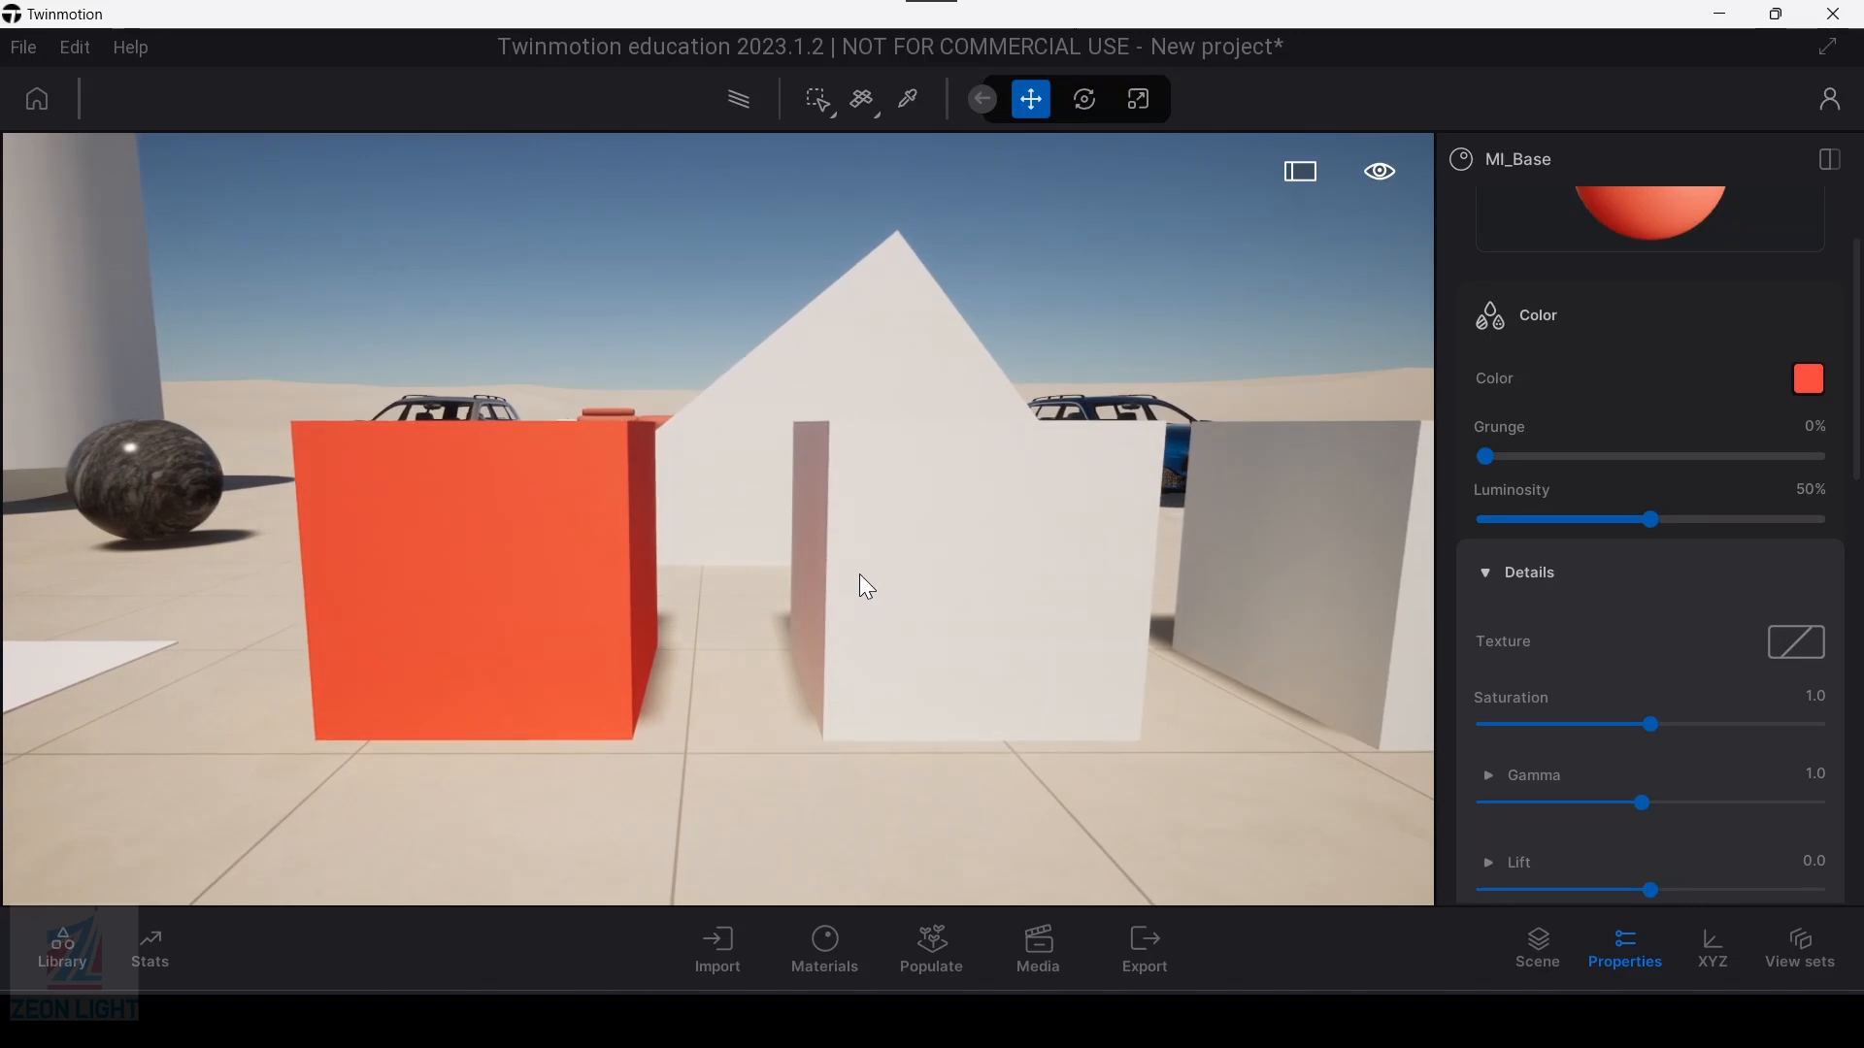
{"action": "key", "text": "d"}
{"action": "key", "text": "a"}
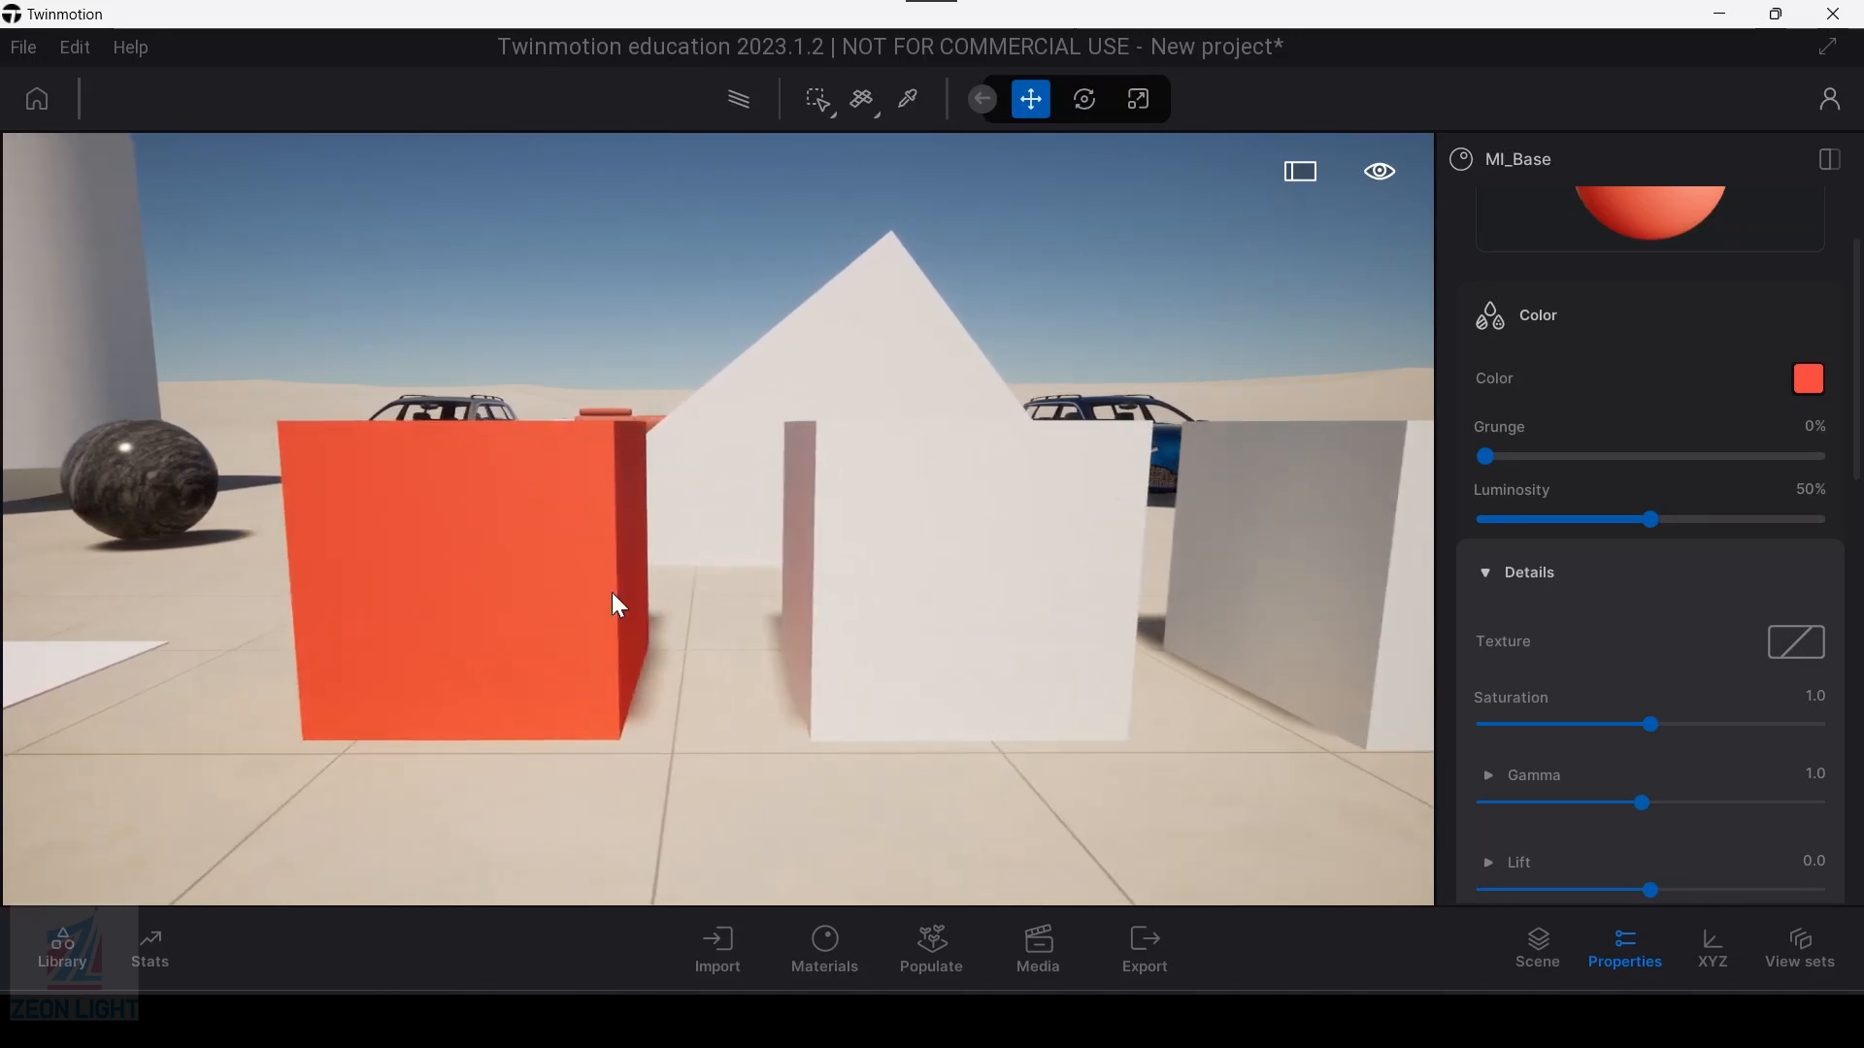
Step: Look through the library's Materials categories and the Megascans Surfaces categories, and return to the library's top level
{"action": "left_click", "coordinate": [70, 959]}
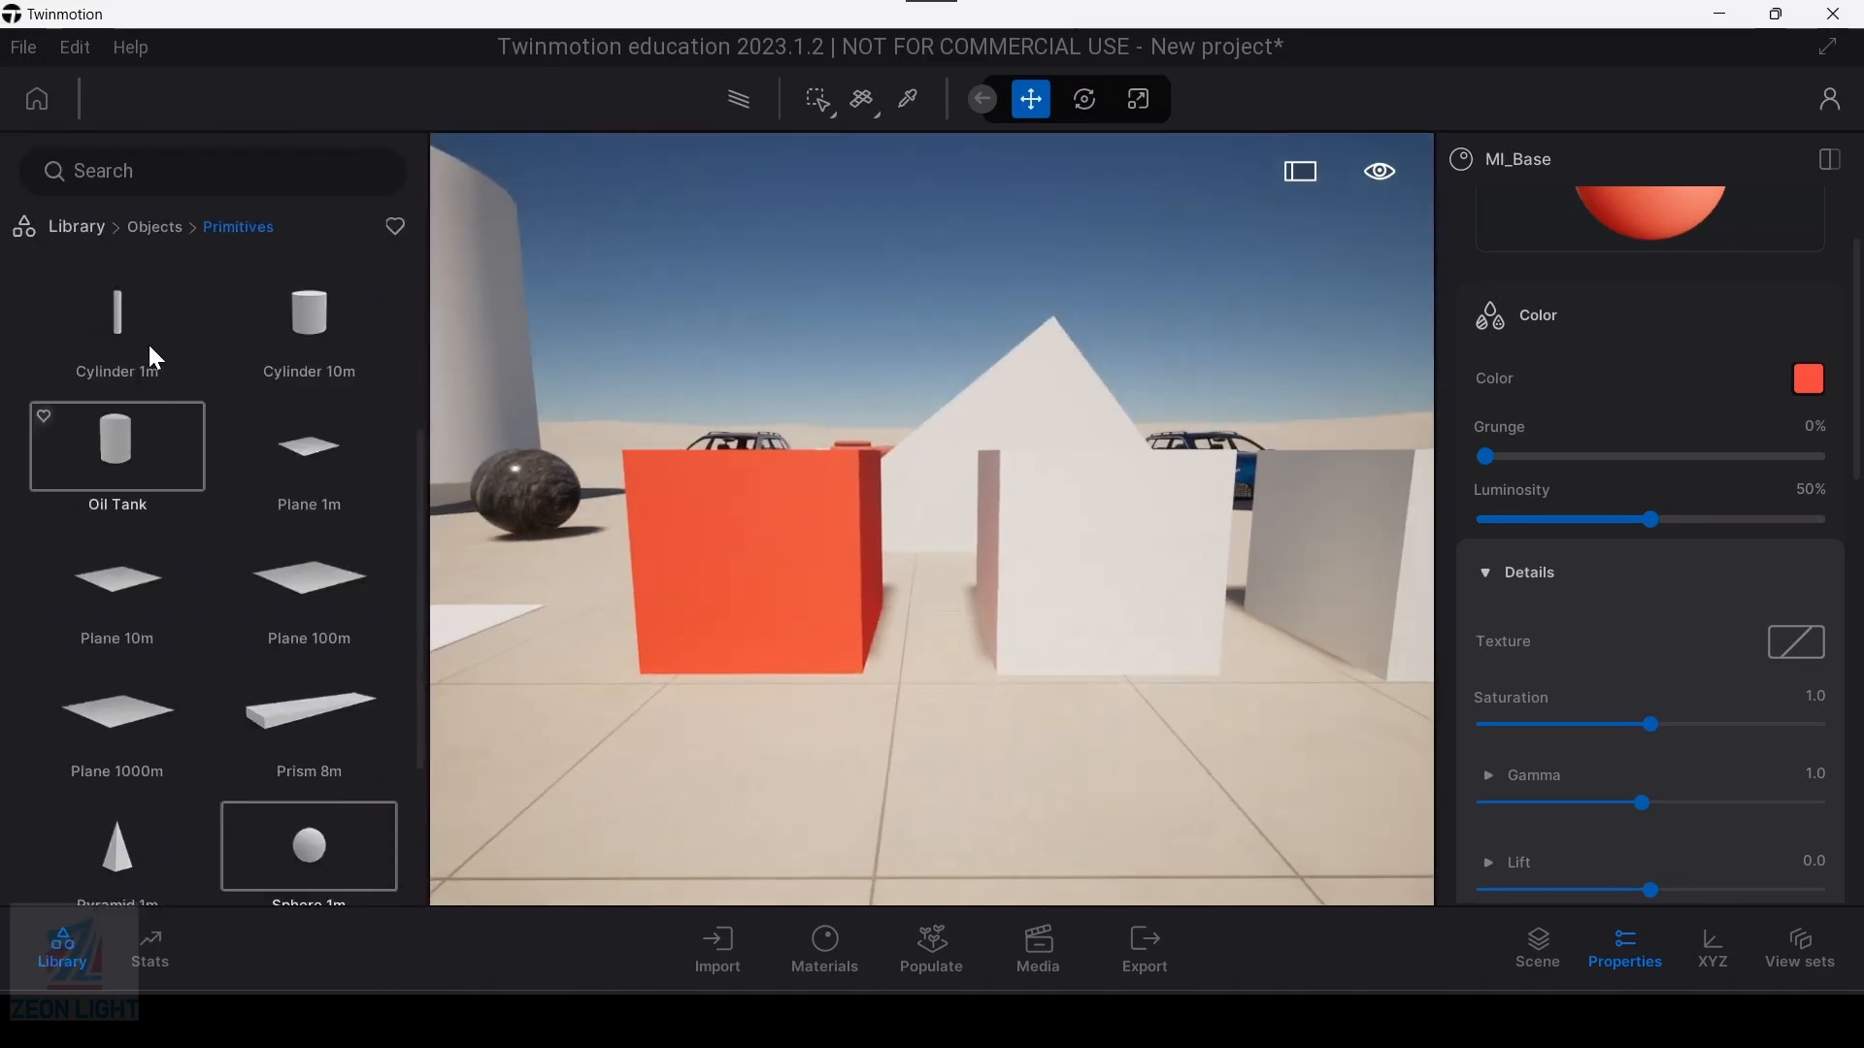
{"action": "left_click", "coordinate": [88, 231]}
{"action": "left_click", "coordinate": [117, 324]}
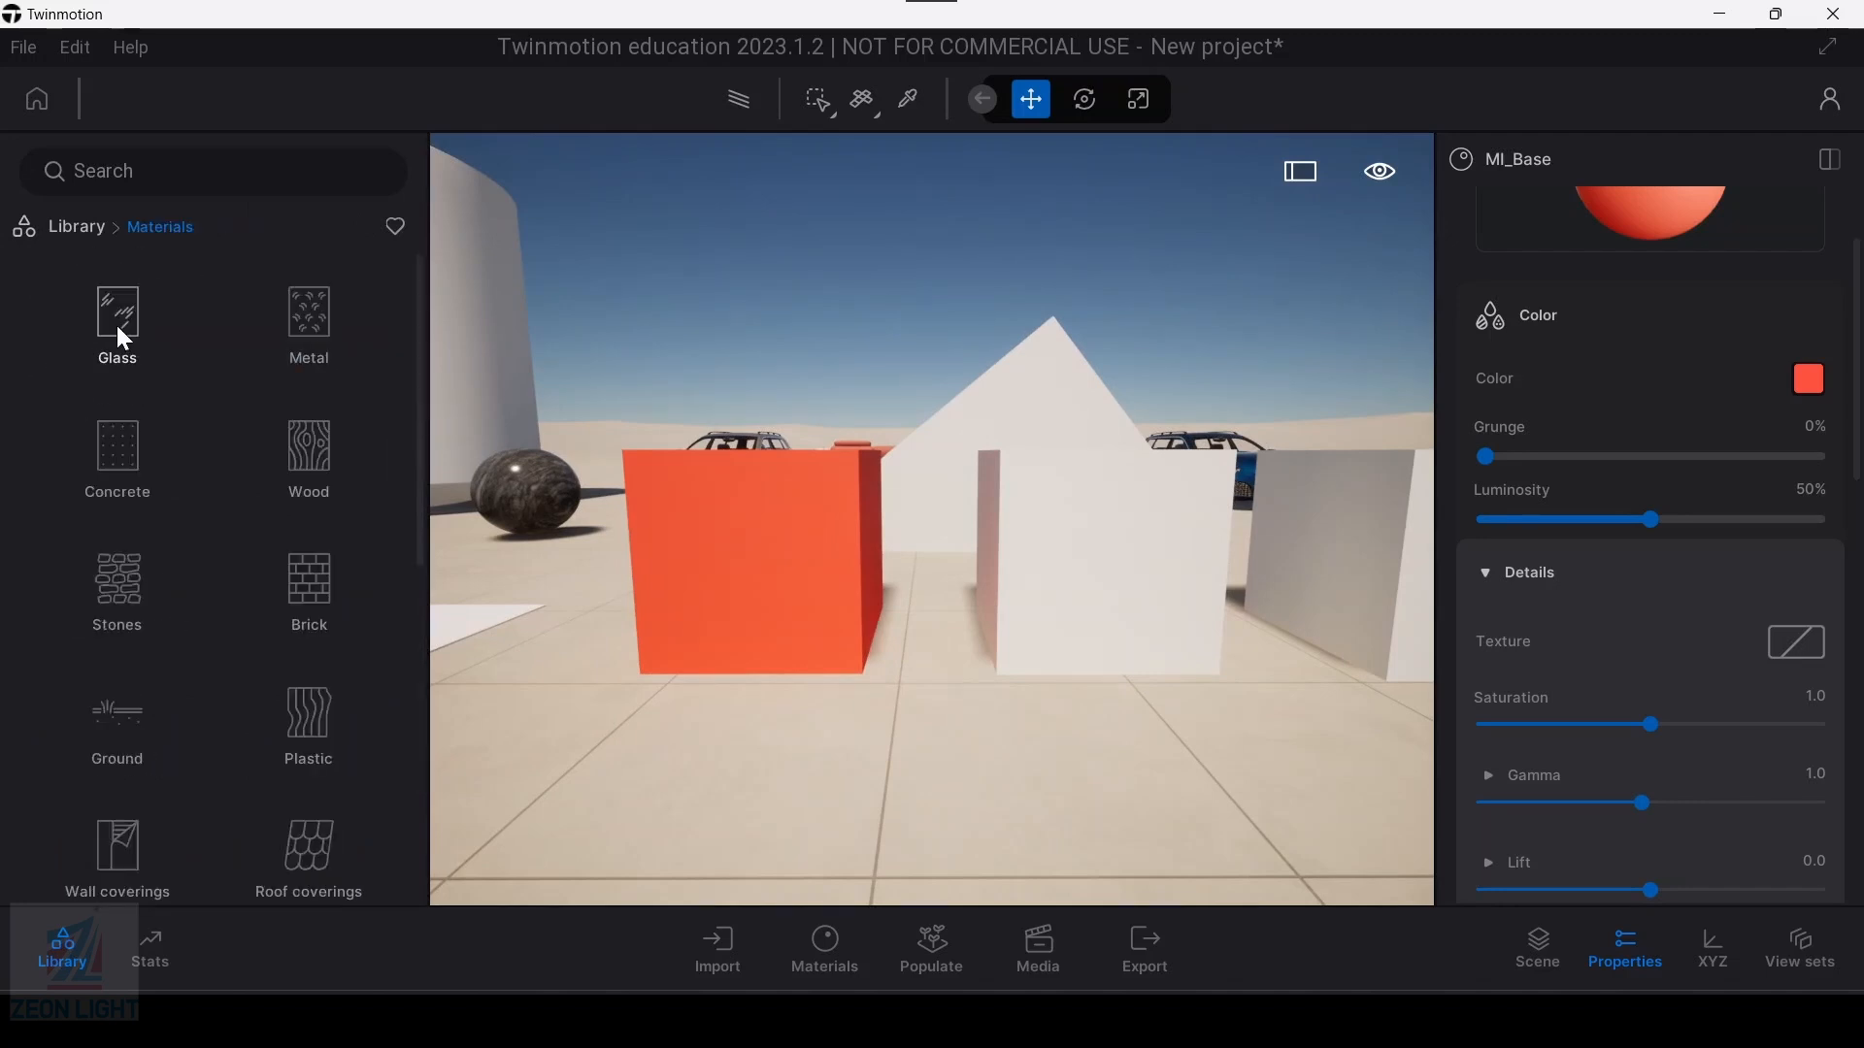
{"action": "scroll", "coordinate": [213, 631], "scroll_direction": "down", "scroll_amount": 4}
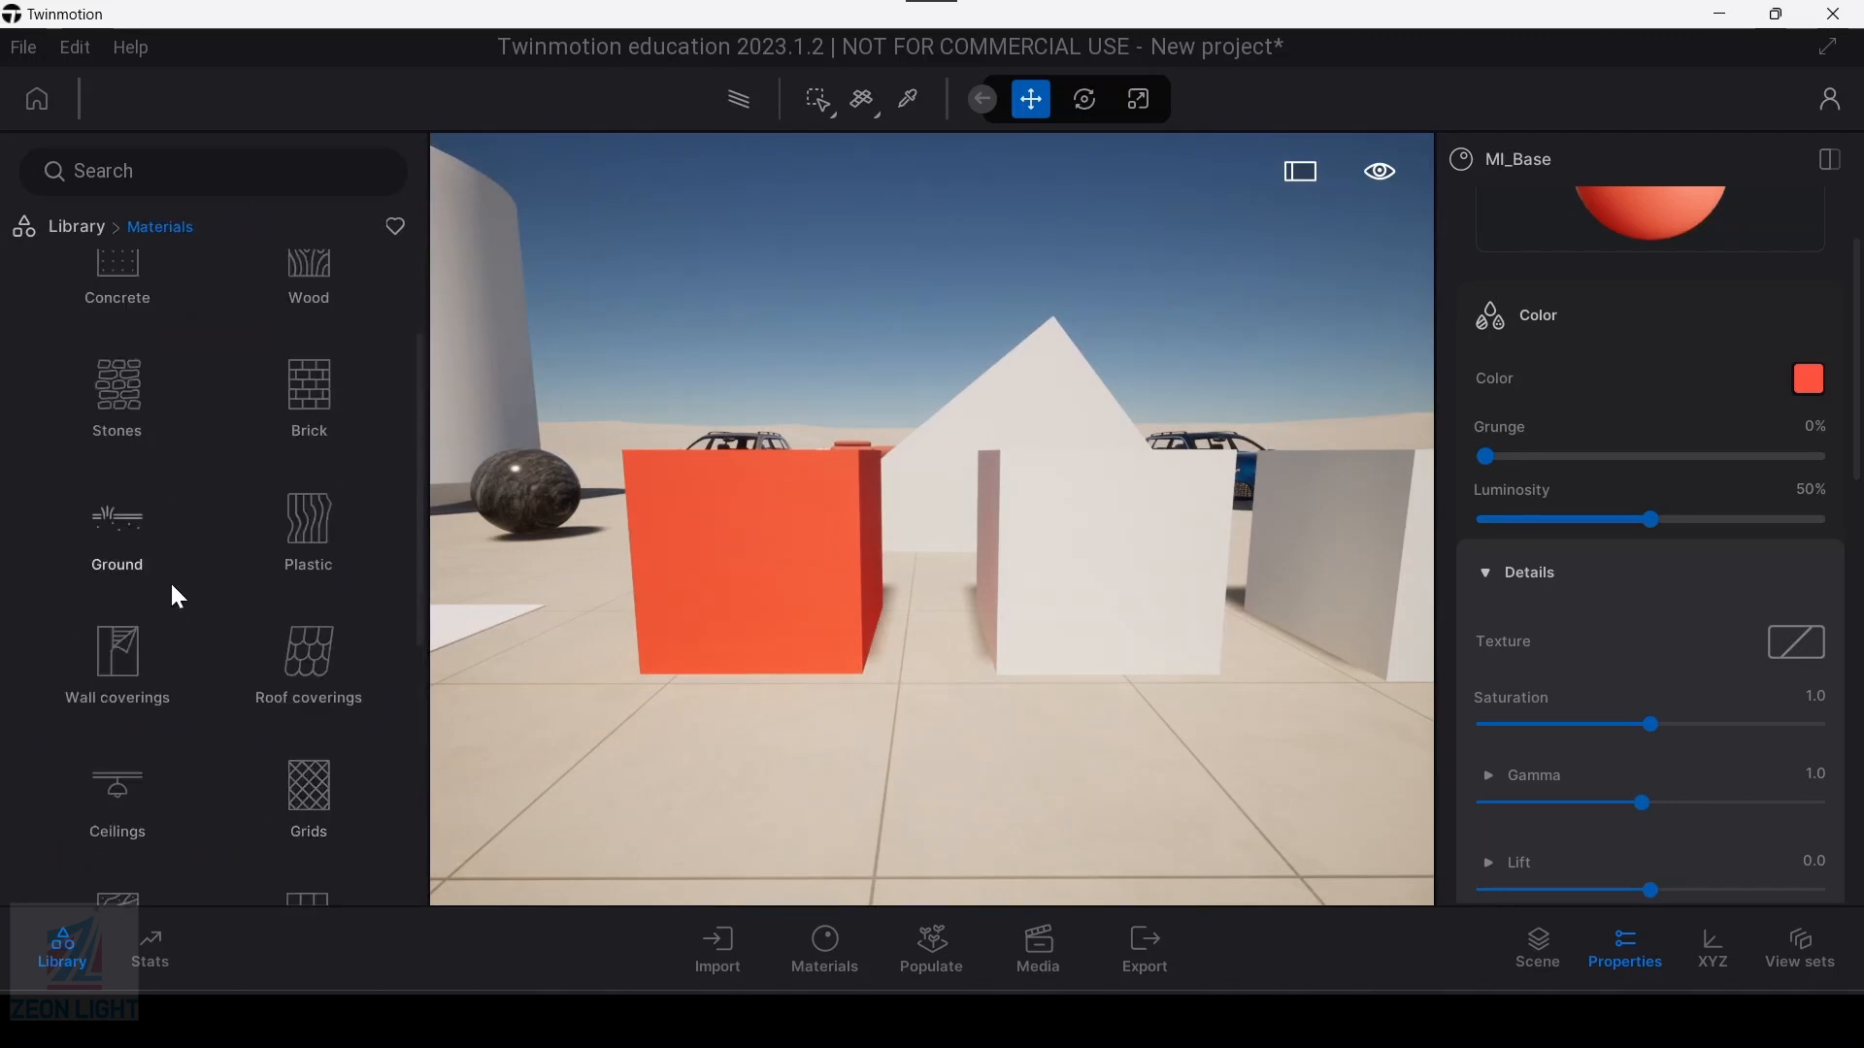
{"action": "scroll", "coordinate": [194, 633], "scroll_direction": "up", "scroll_amount": 4}
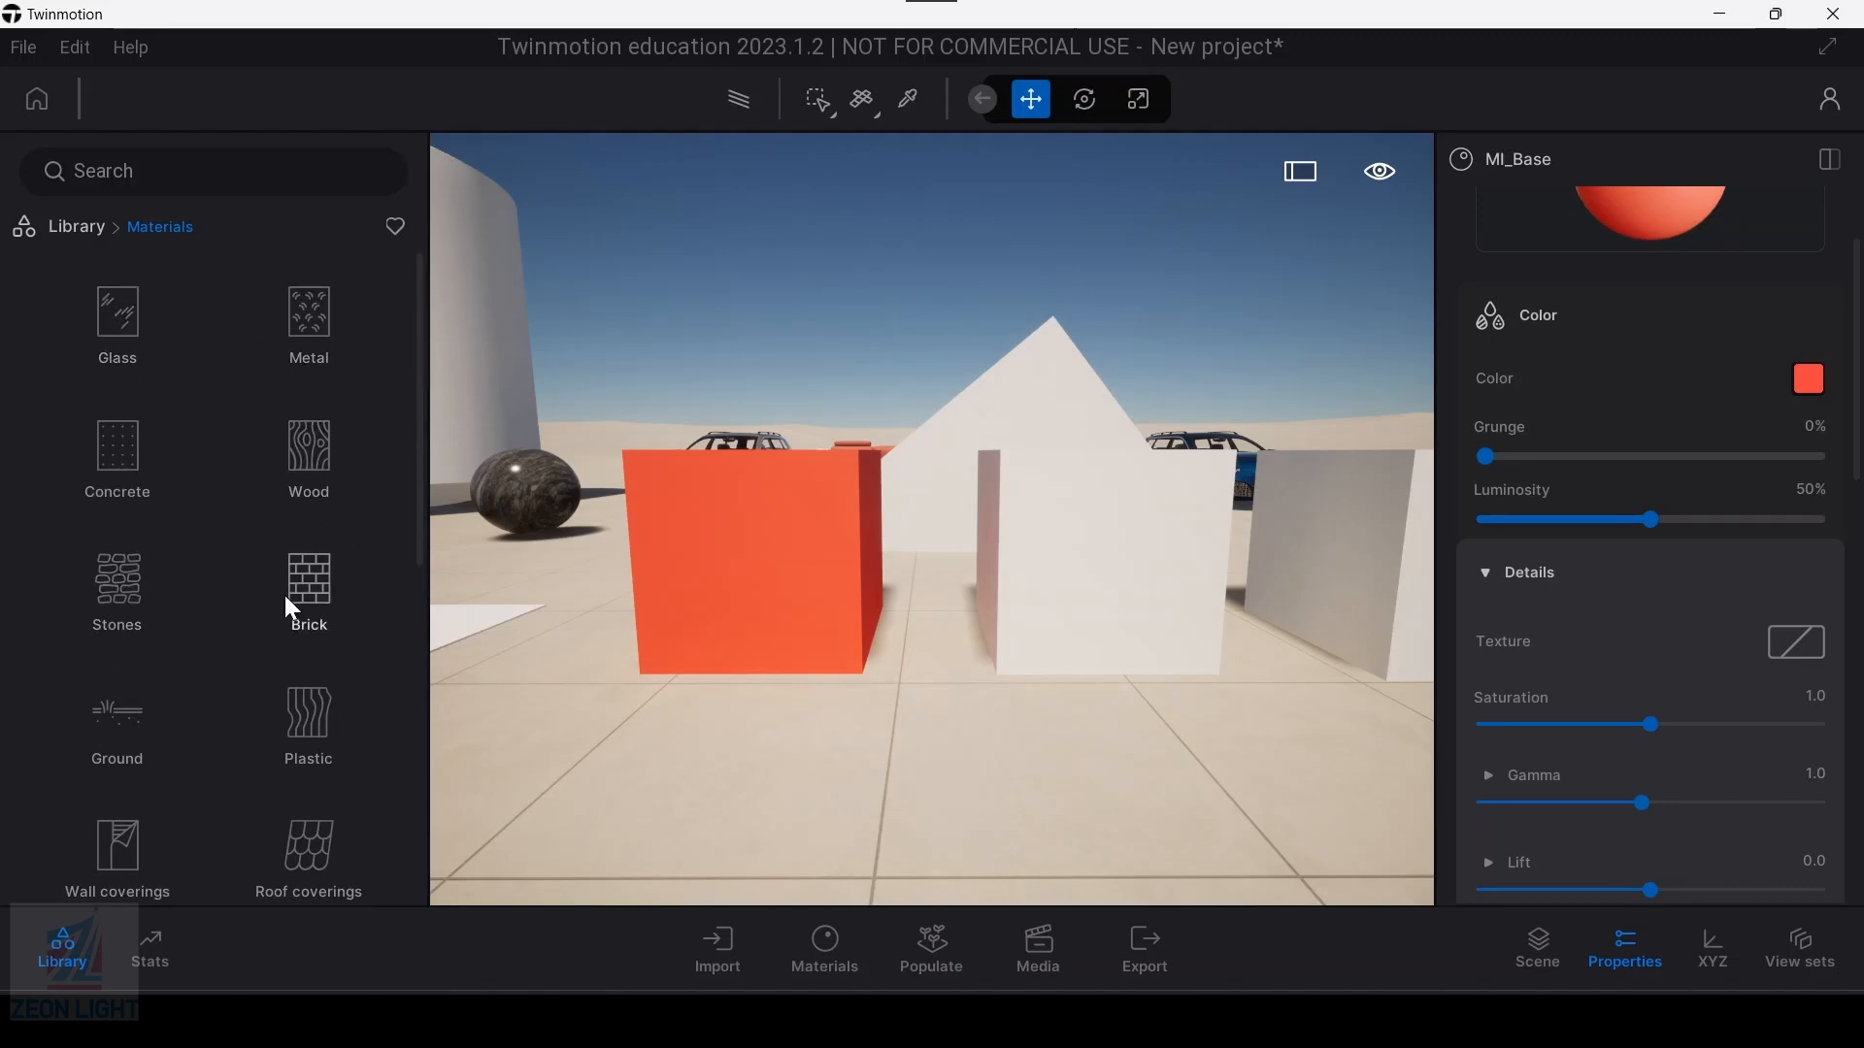
{"action": "left_click", "coordinate": [79, 229]}
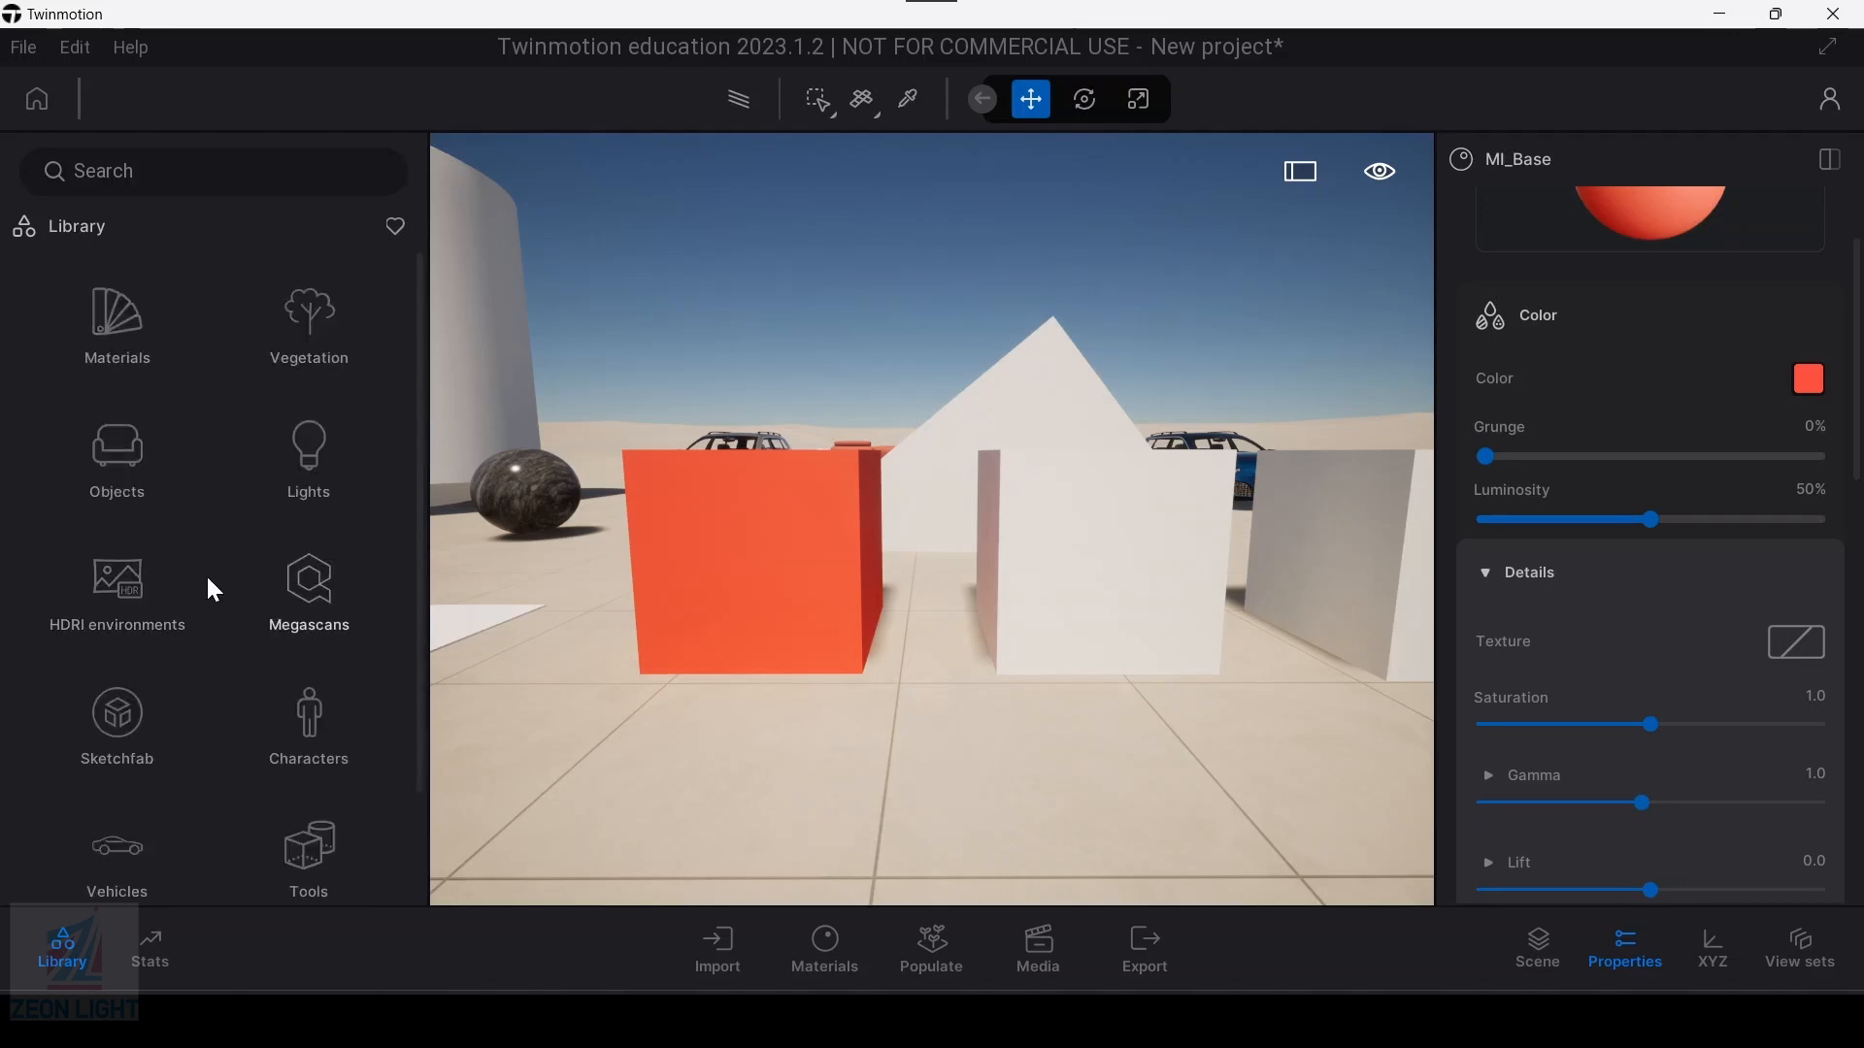
{"action": "left_click", "coordinate": [309, 587]}
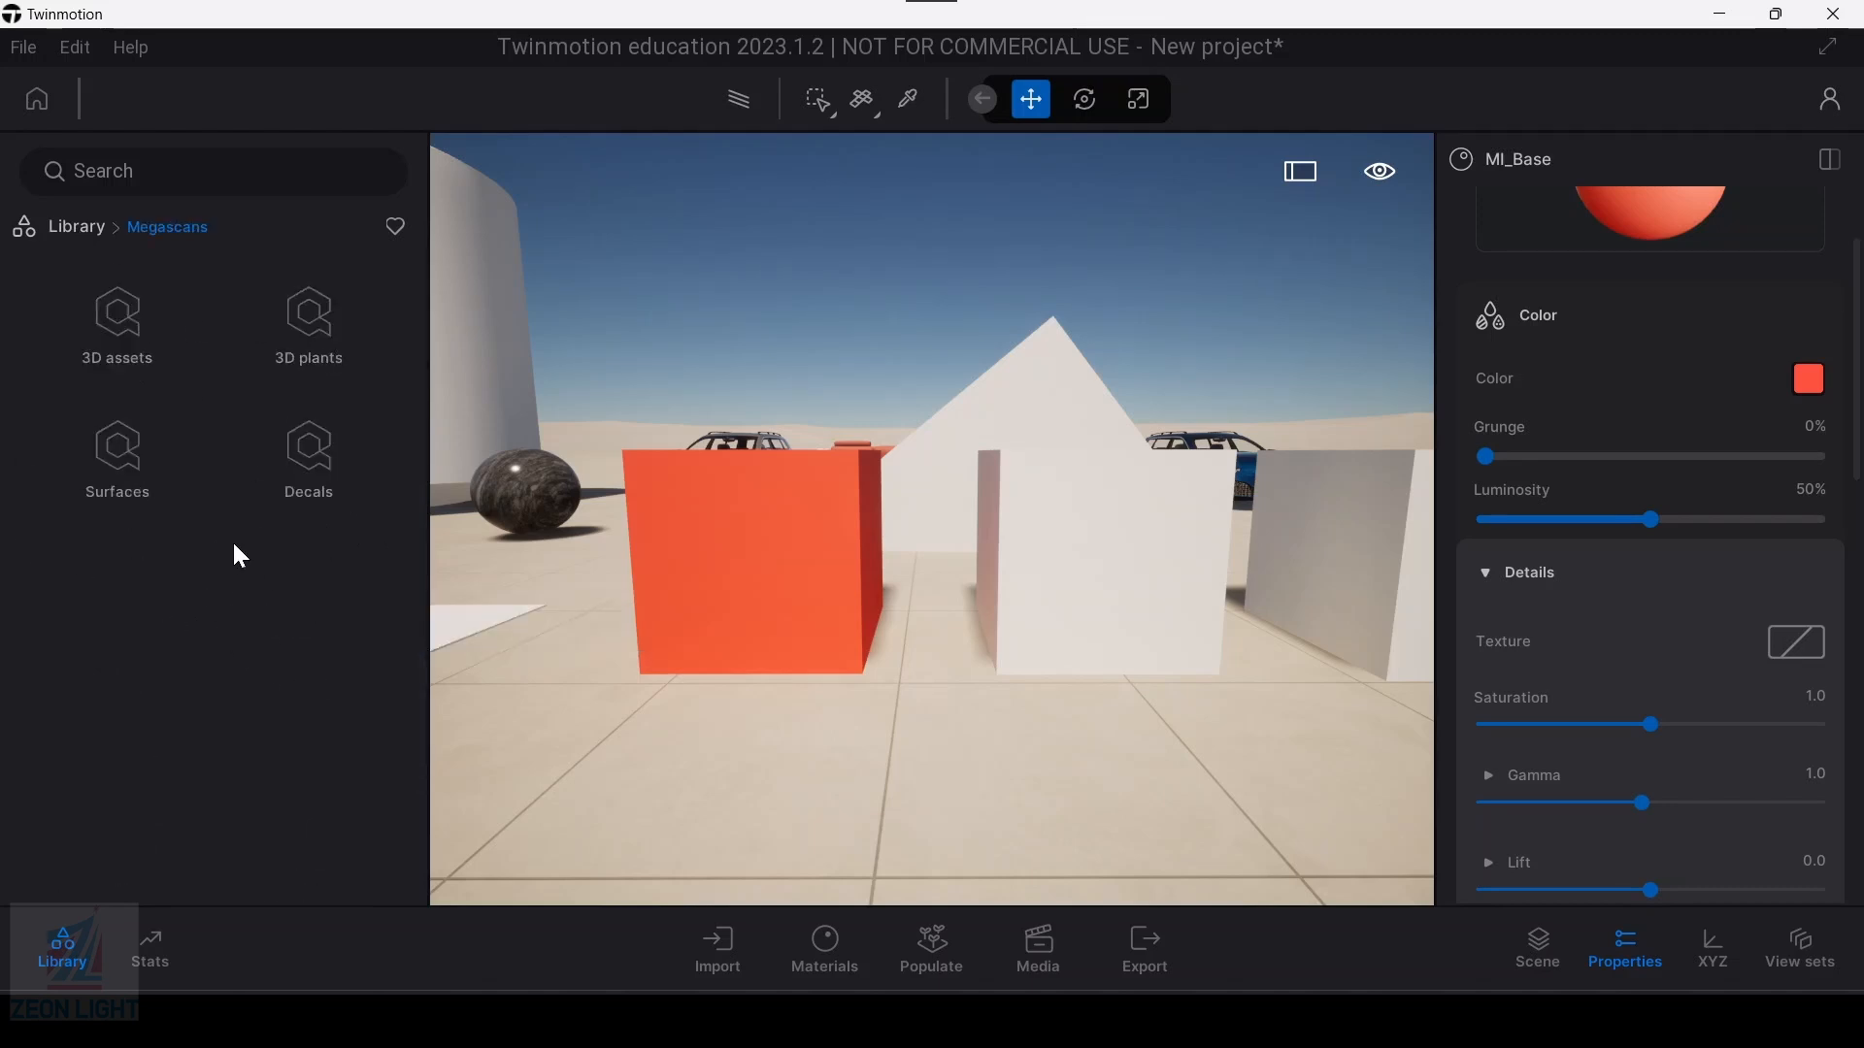
{"action": "left_click", "coordinate": [136, 485]}
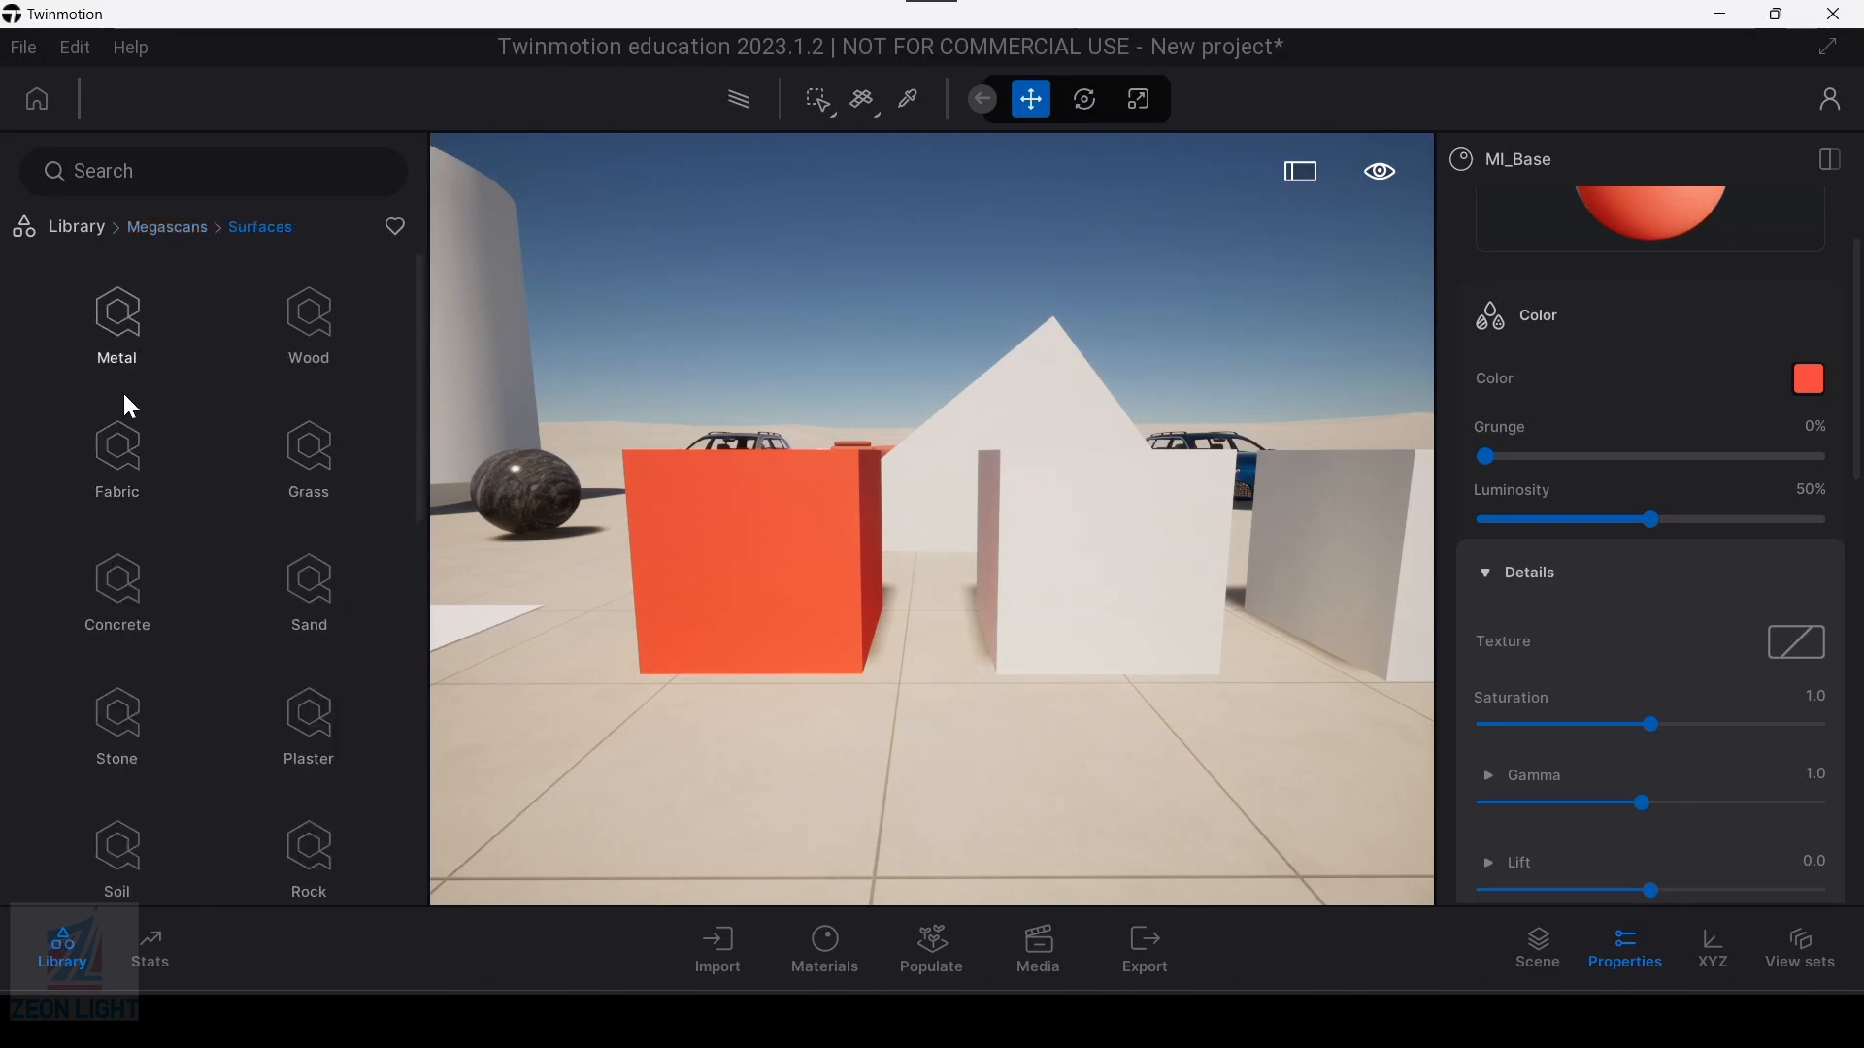
{"action": "scroll", "coordinate": [120, 330], "scroll_direction": "down", "scroll_amount": 1}
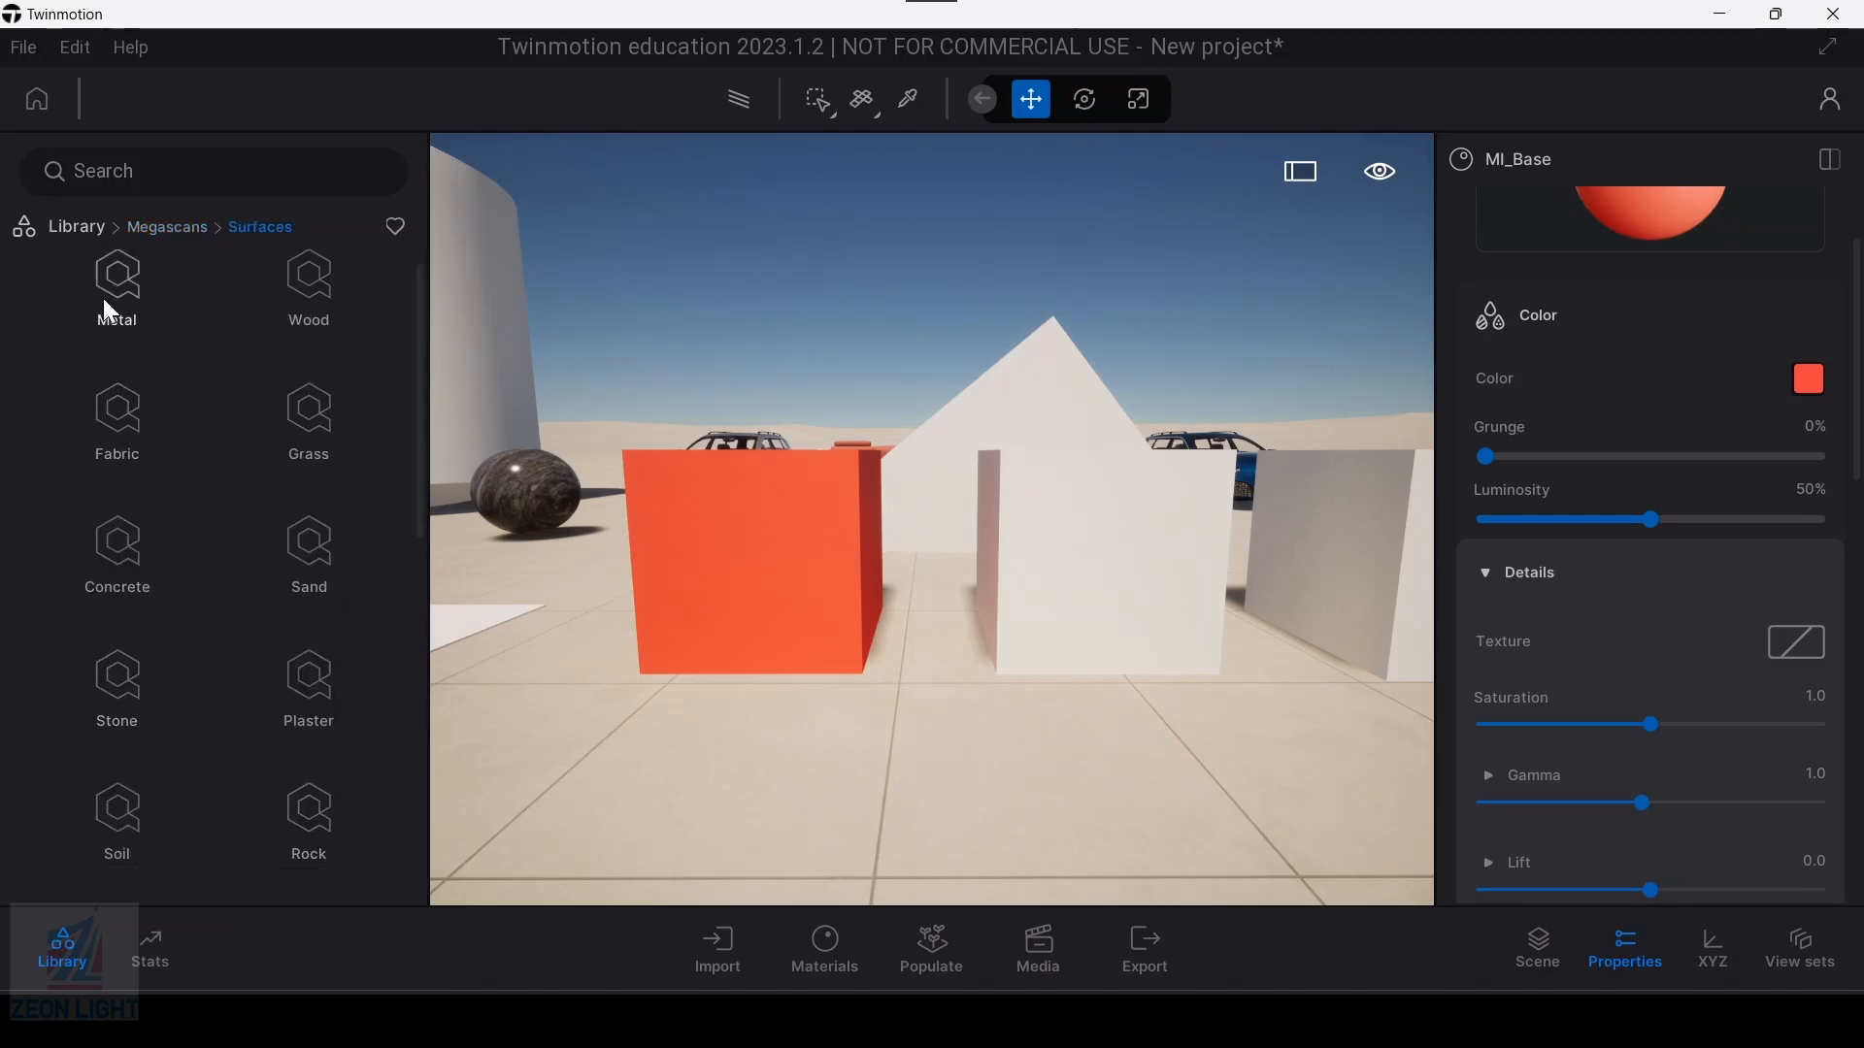
{"action": "left_click", "coordinate": [76, 228]}
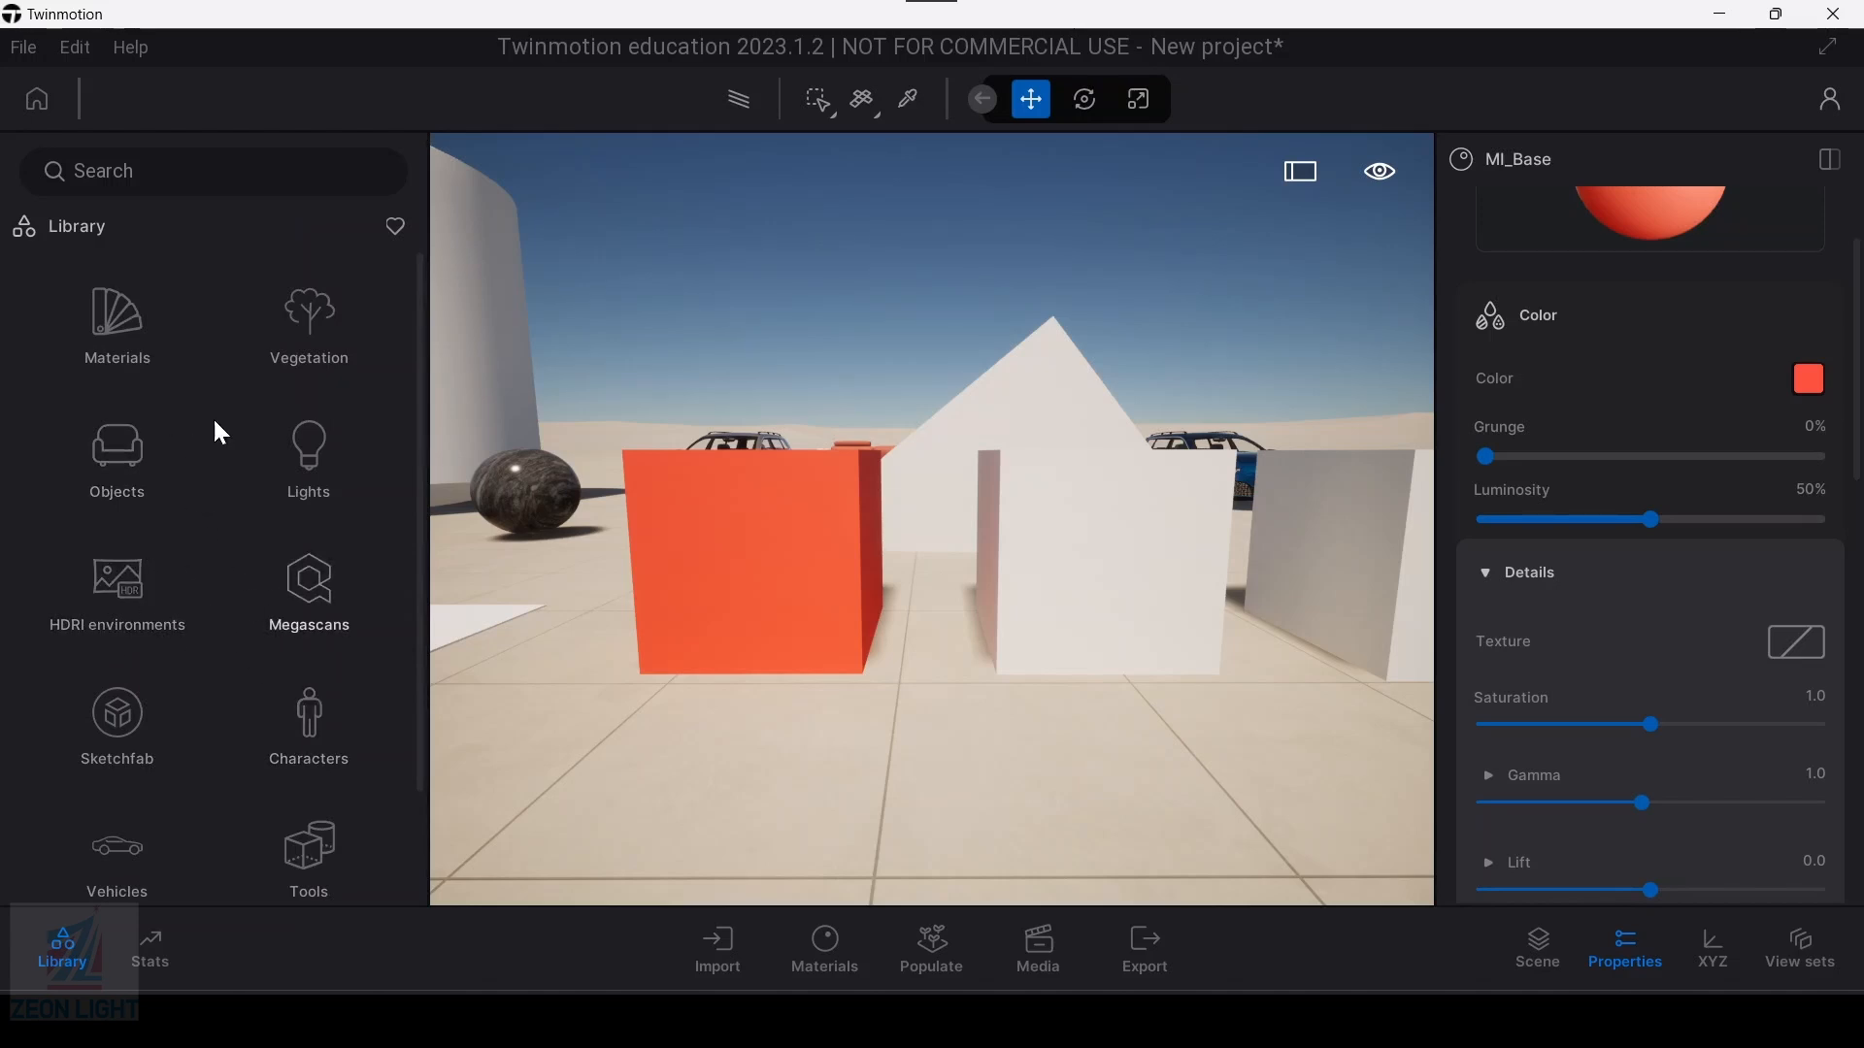
Step: Open the Stones category of the library's materials and find Stone 01, with the orange-red box in close view
{"action": "left_click", "coordinate": [117, 344]}
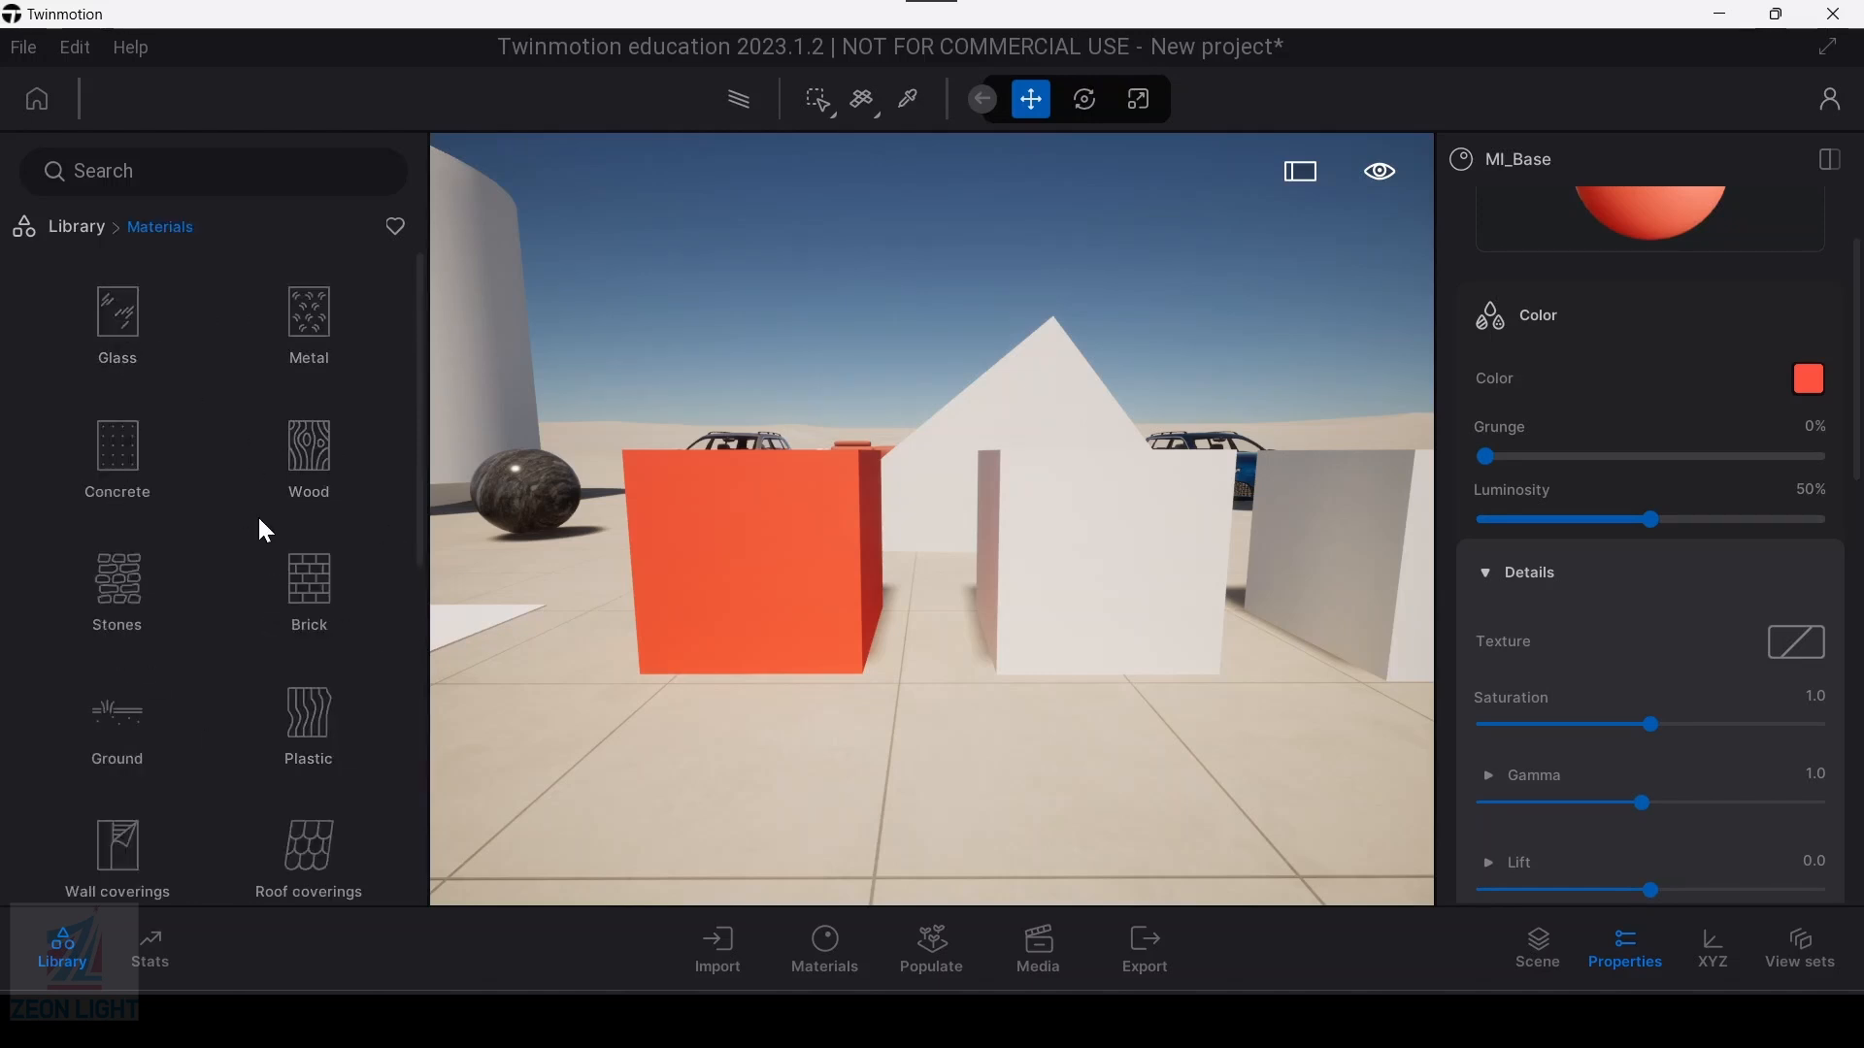
{"action": "key", "text": "a"}
{"action": "key", "text": "w"}
{"action": "key", "text": "s"}
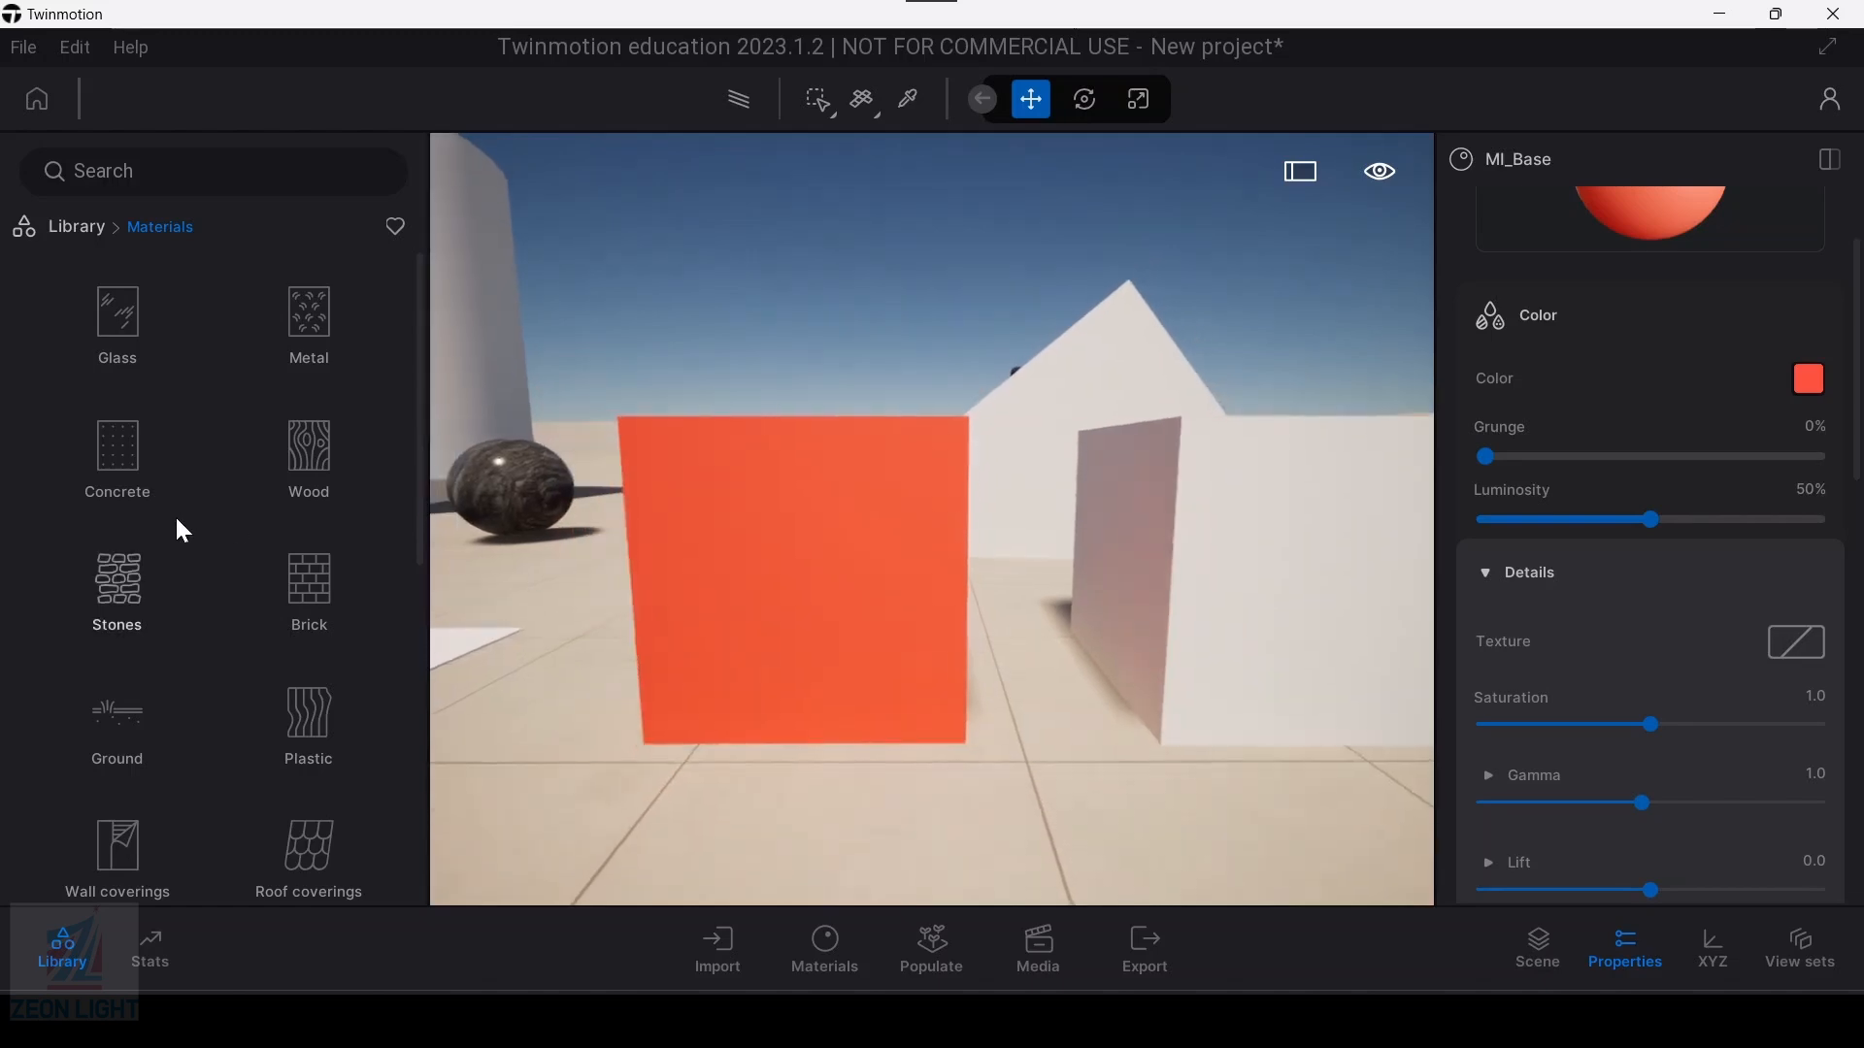
{"action": "key", "text": "a"}
{"action": "left_click", "coordinate": [102, 588]}
{"action": "mouse_move", "coordinate": [96, 593]}
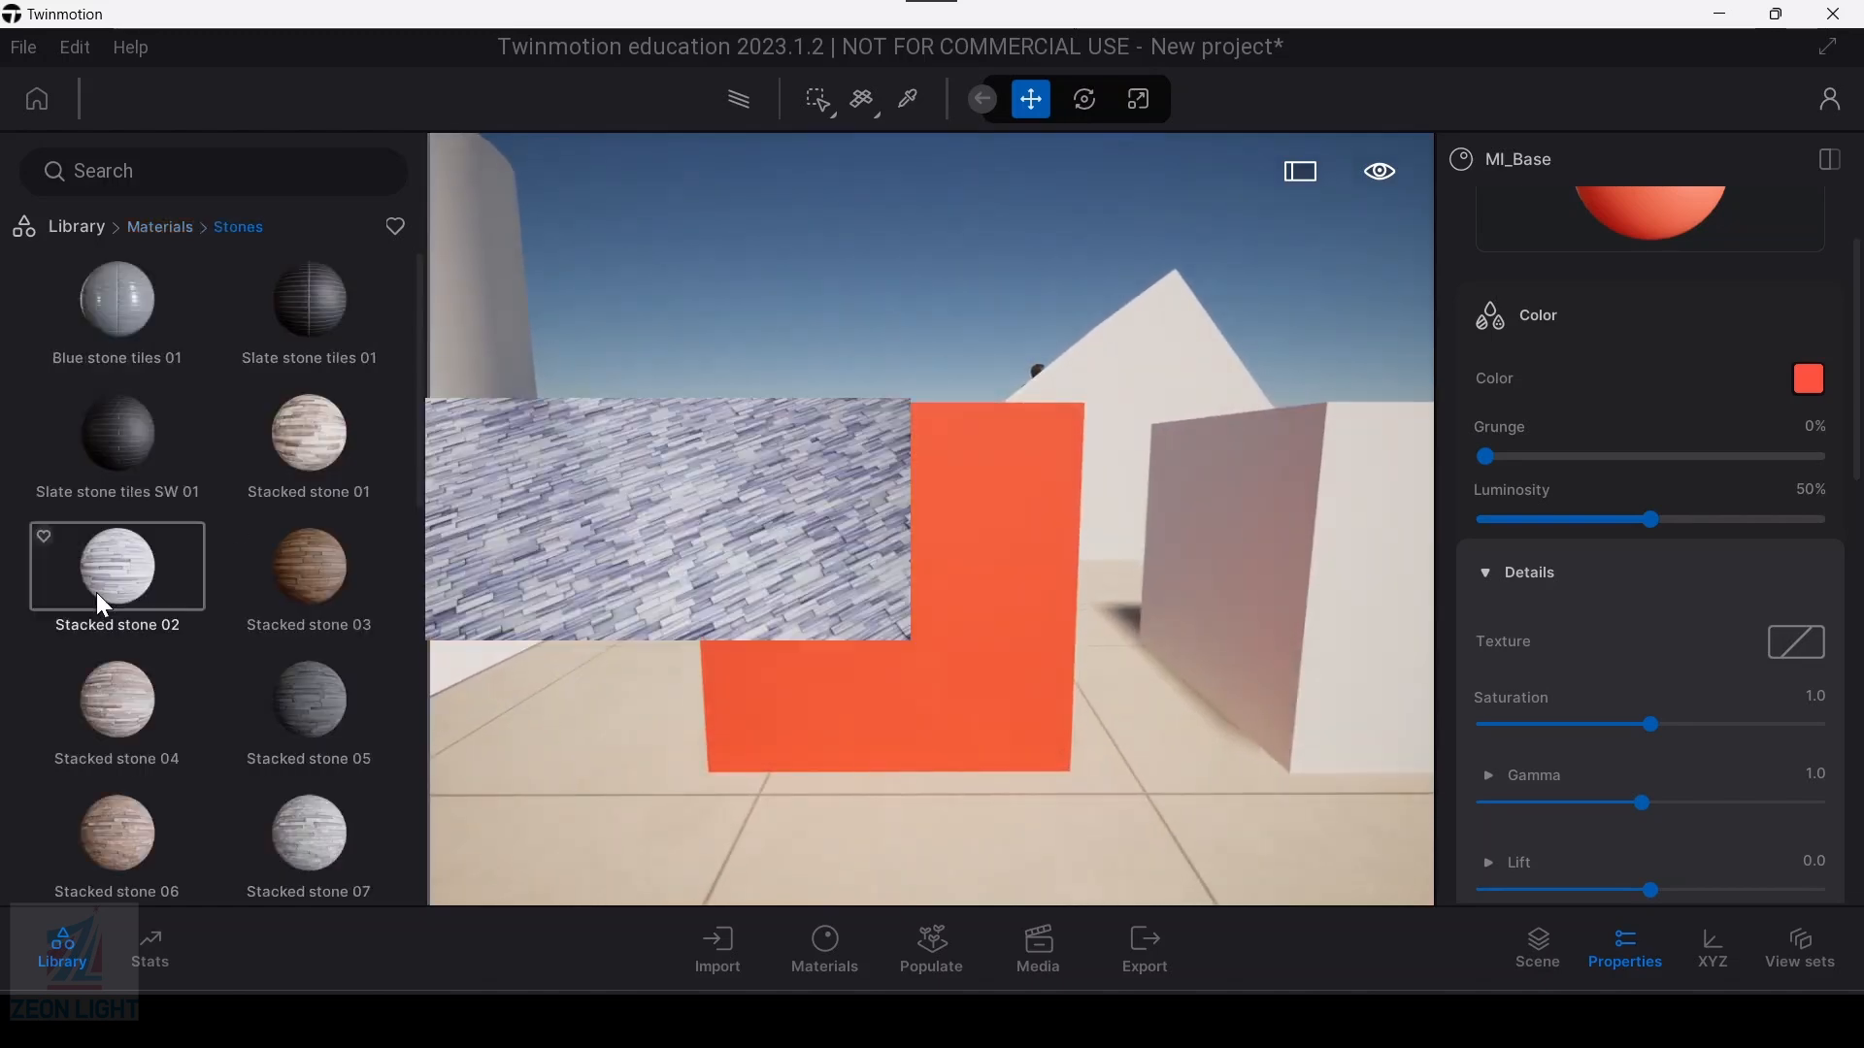
{"action": "scroll", "coordinate": [236, 631], "scroll_direction": "down", "scroll_amount": 3}
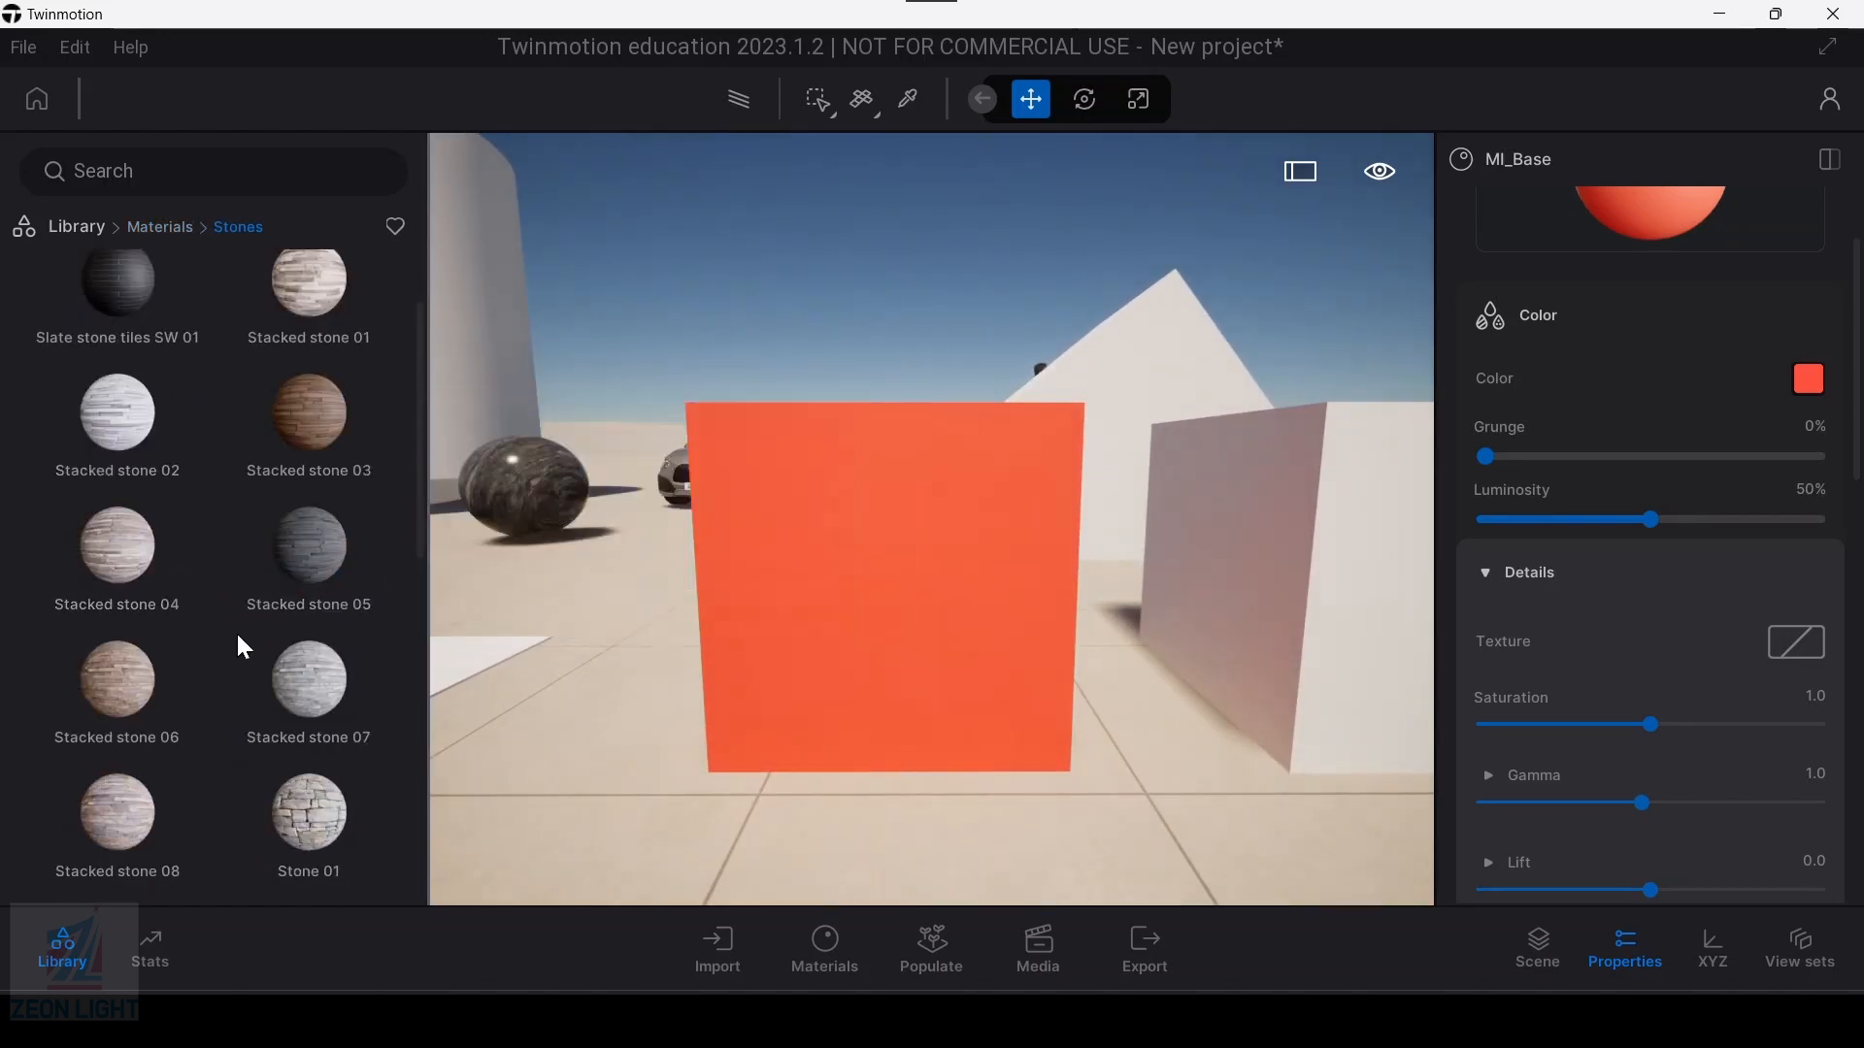
{"action": "mouse_move", "coordinate": [241, 640]}
{"action": "mouse_move", "coordinate": [316, 761]}
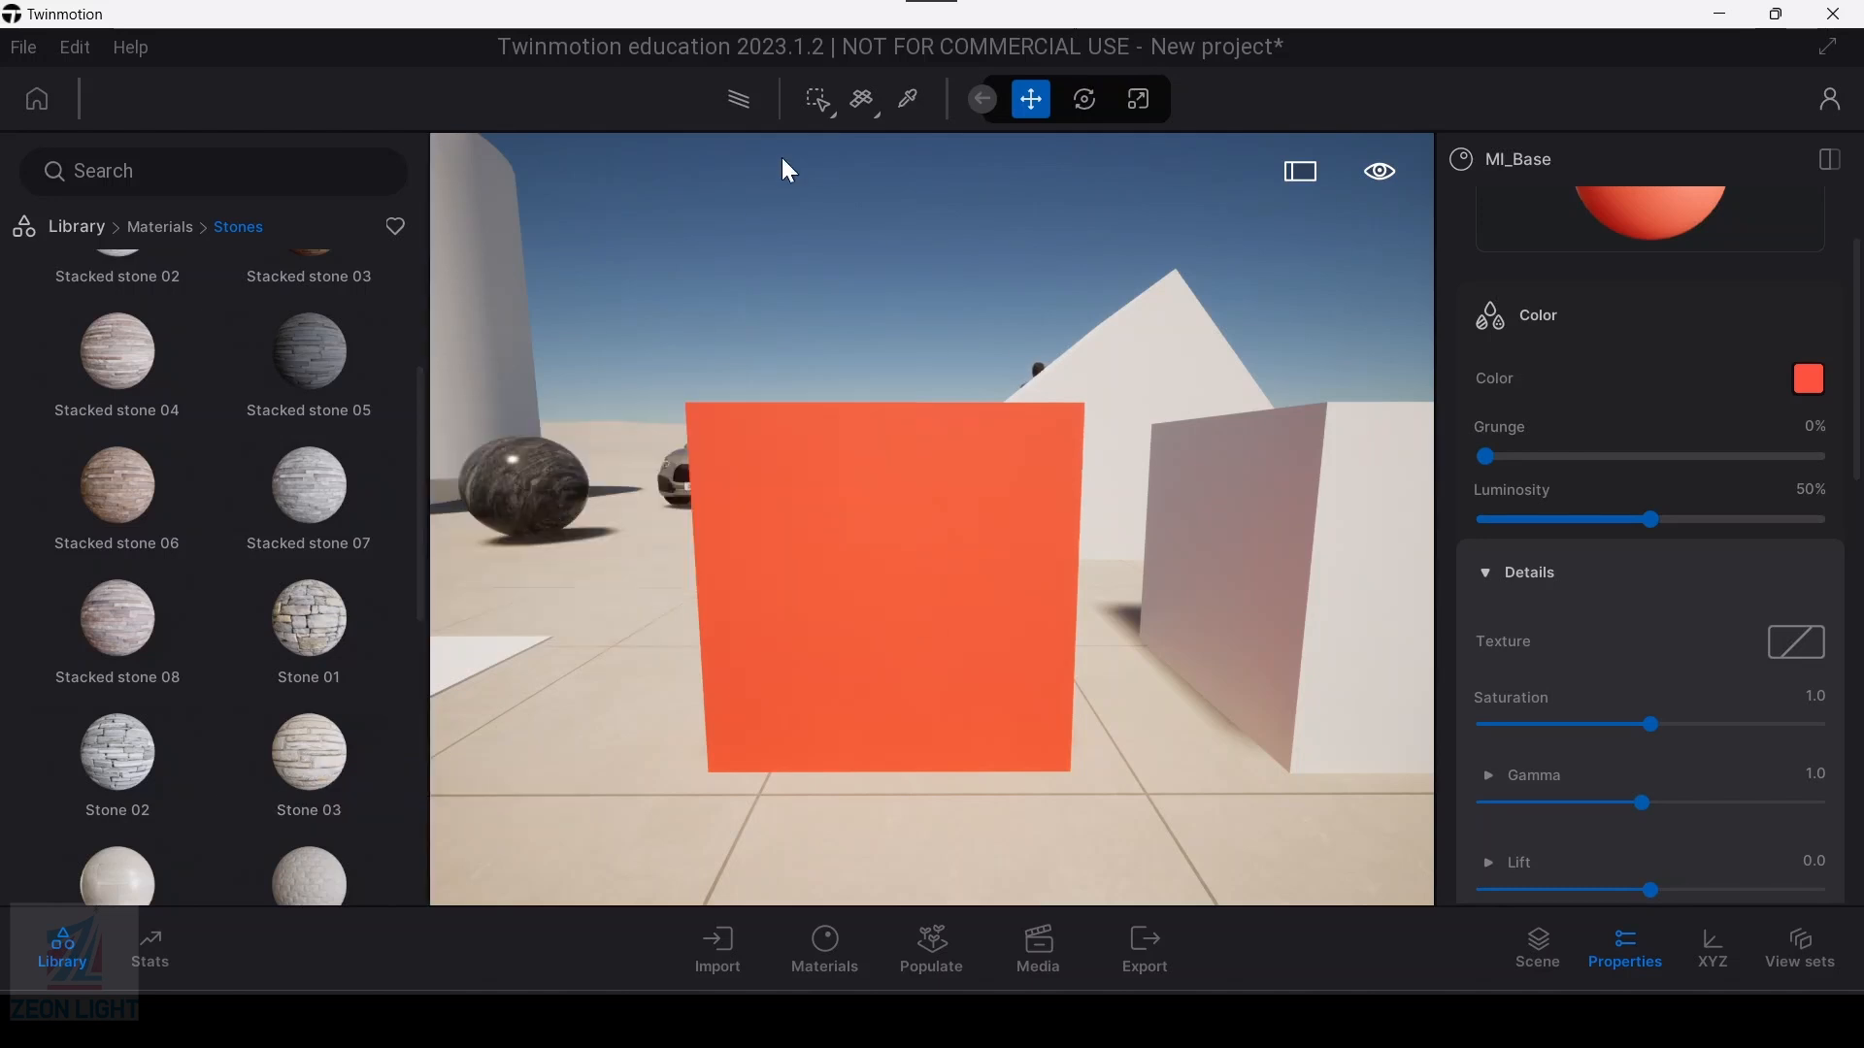
Step: Examine the material application modes Replace material, Apply to object and Apply to selection, selecting the orange-red box and the white box beside it in turn
{"action": "left_click", "coordinate": [837, 119]}
{"action": "scroll", "coordinate": [1015, 585], "scroll_direction": "down", "scroll_amount": 4}
{"action": "key", "text": "ctrl"}
{"action": "middle_click_drag", "start_coordinate": [1211, 581], "coordinate": [1216, 583]}
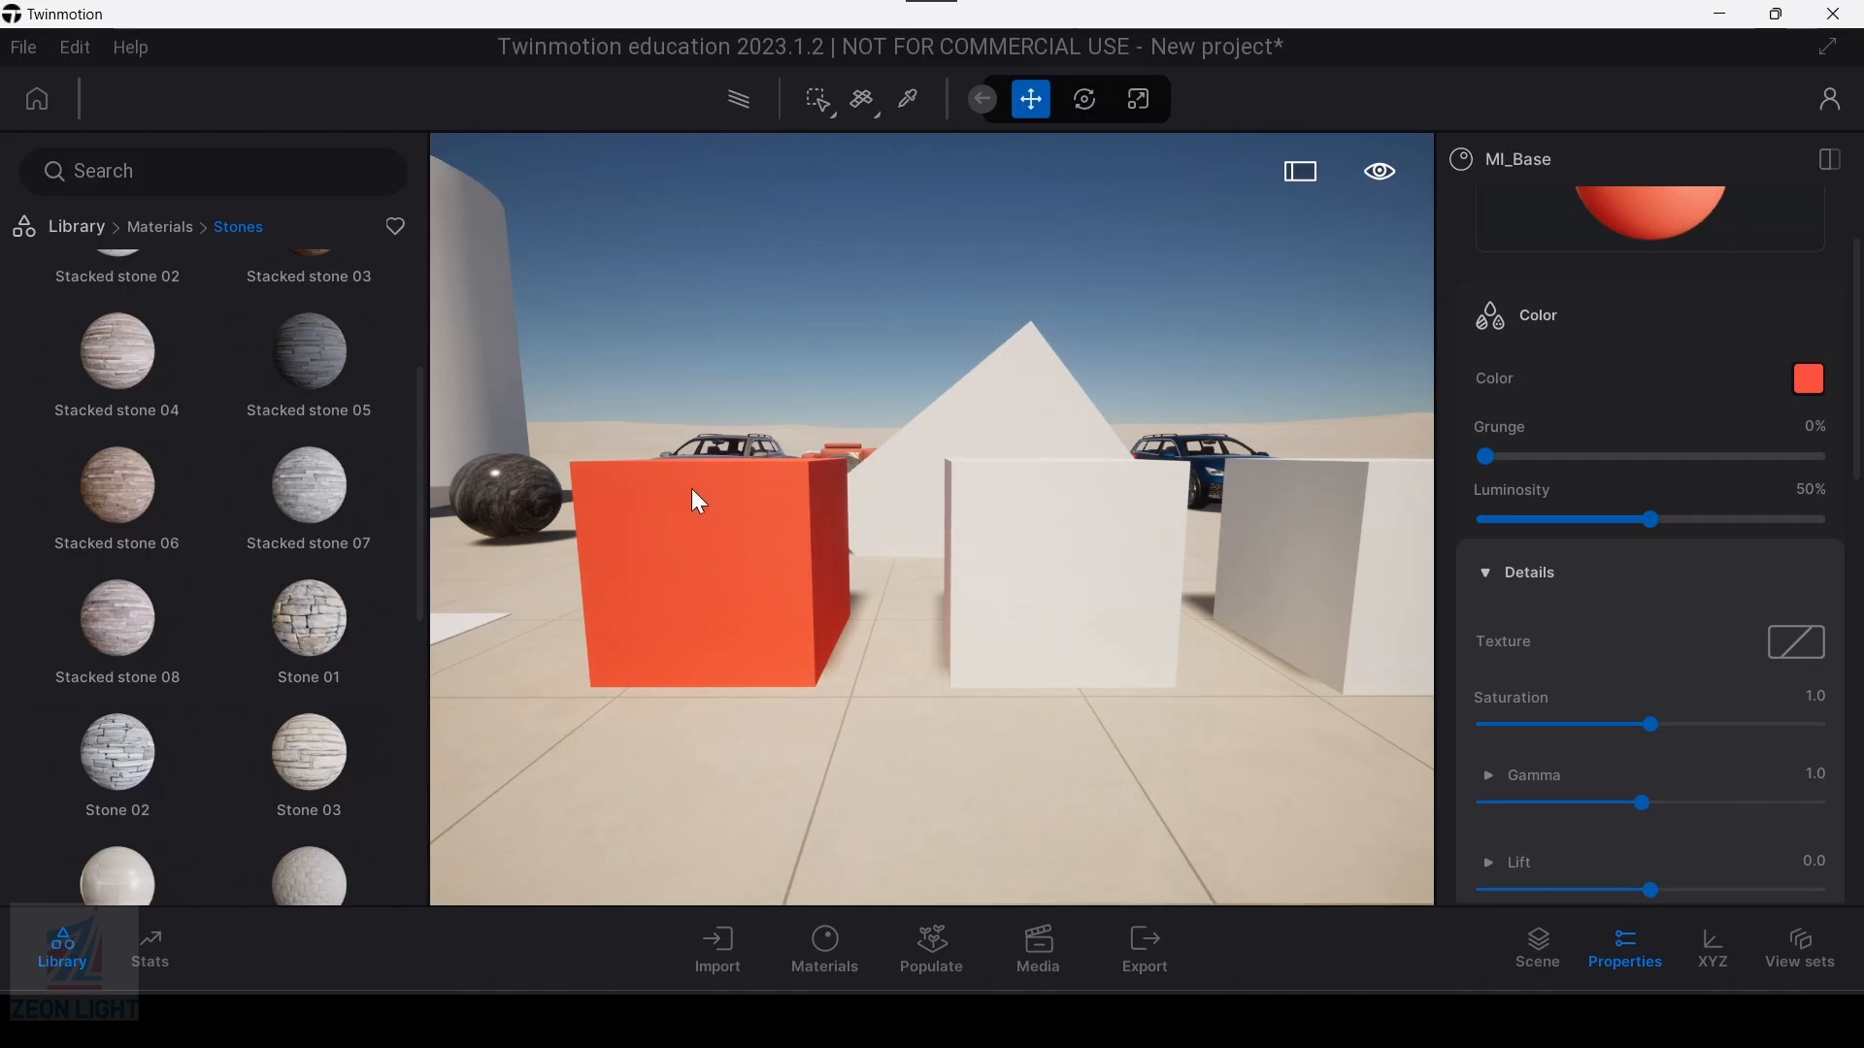
{"action": "left_click", "coordinate": [674, 582]}
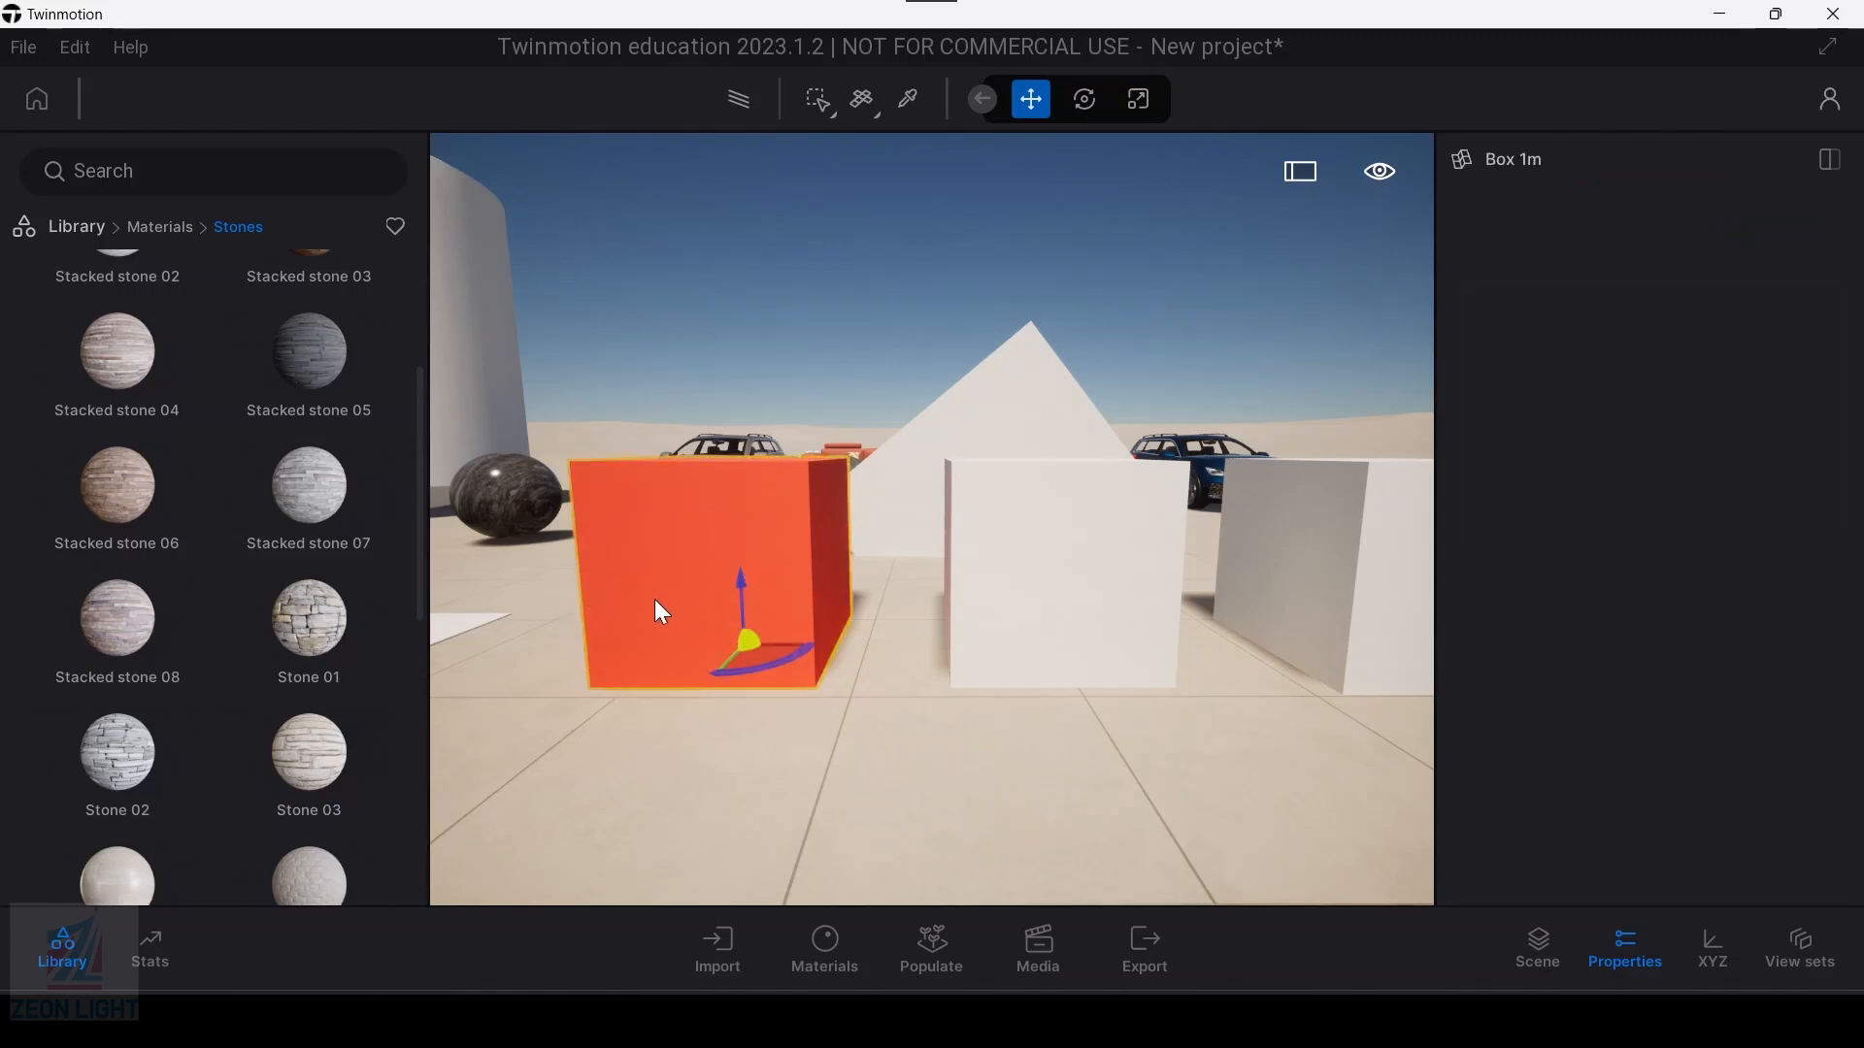
{"action": "left_click", "coordinate": [1153, 663]}
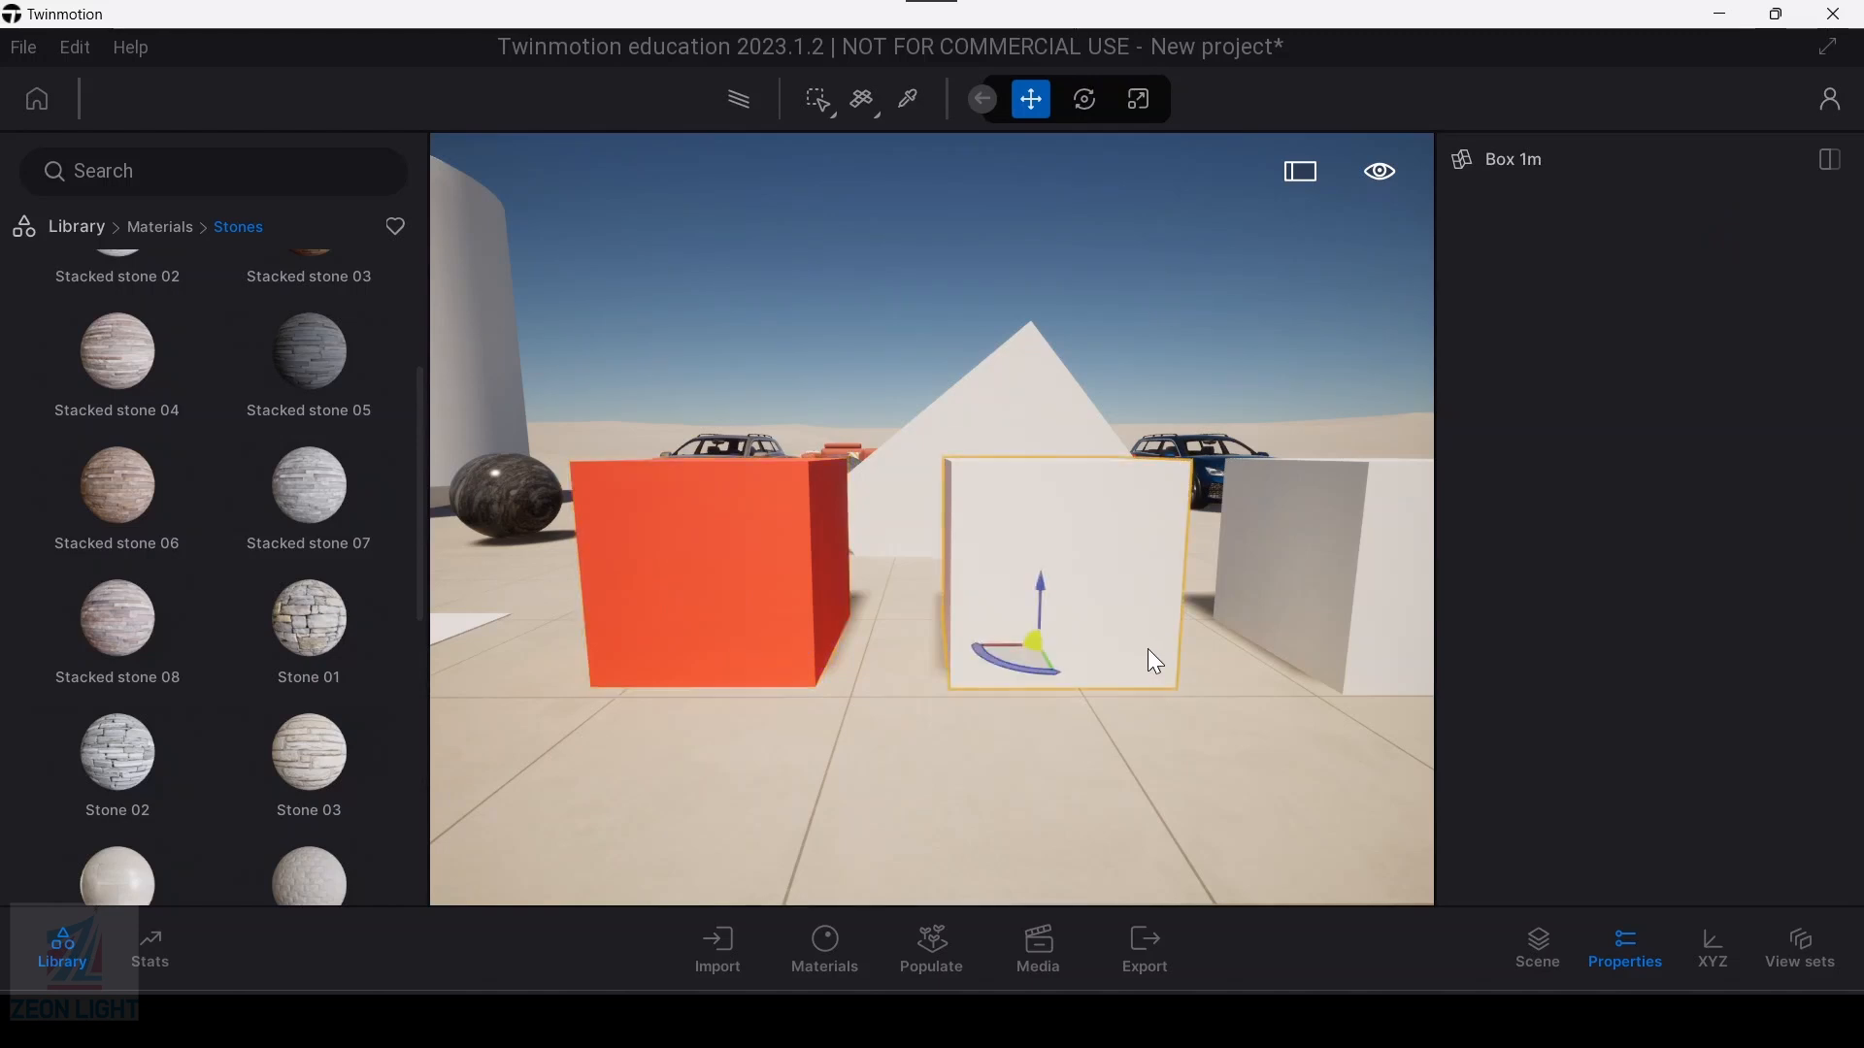
{"action": "left_click", "coordinate": [831, 113]}
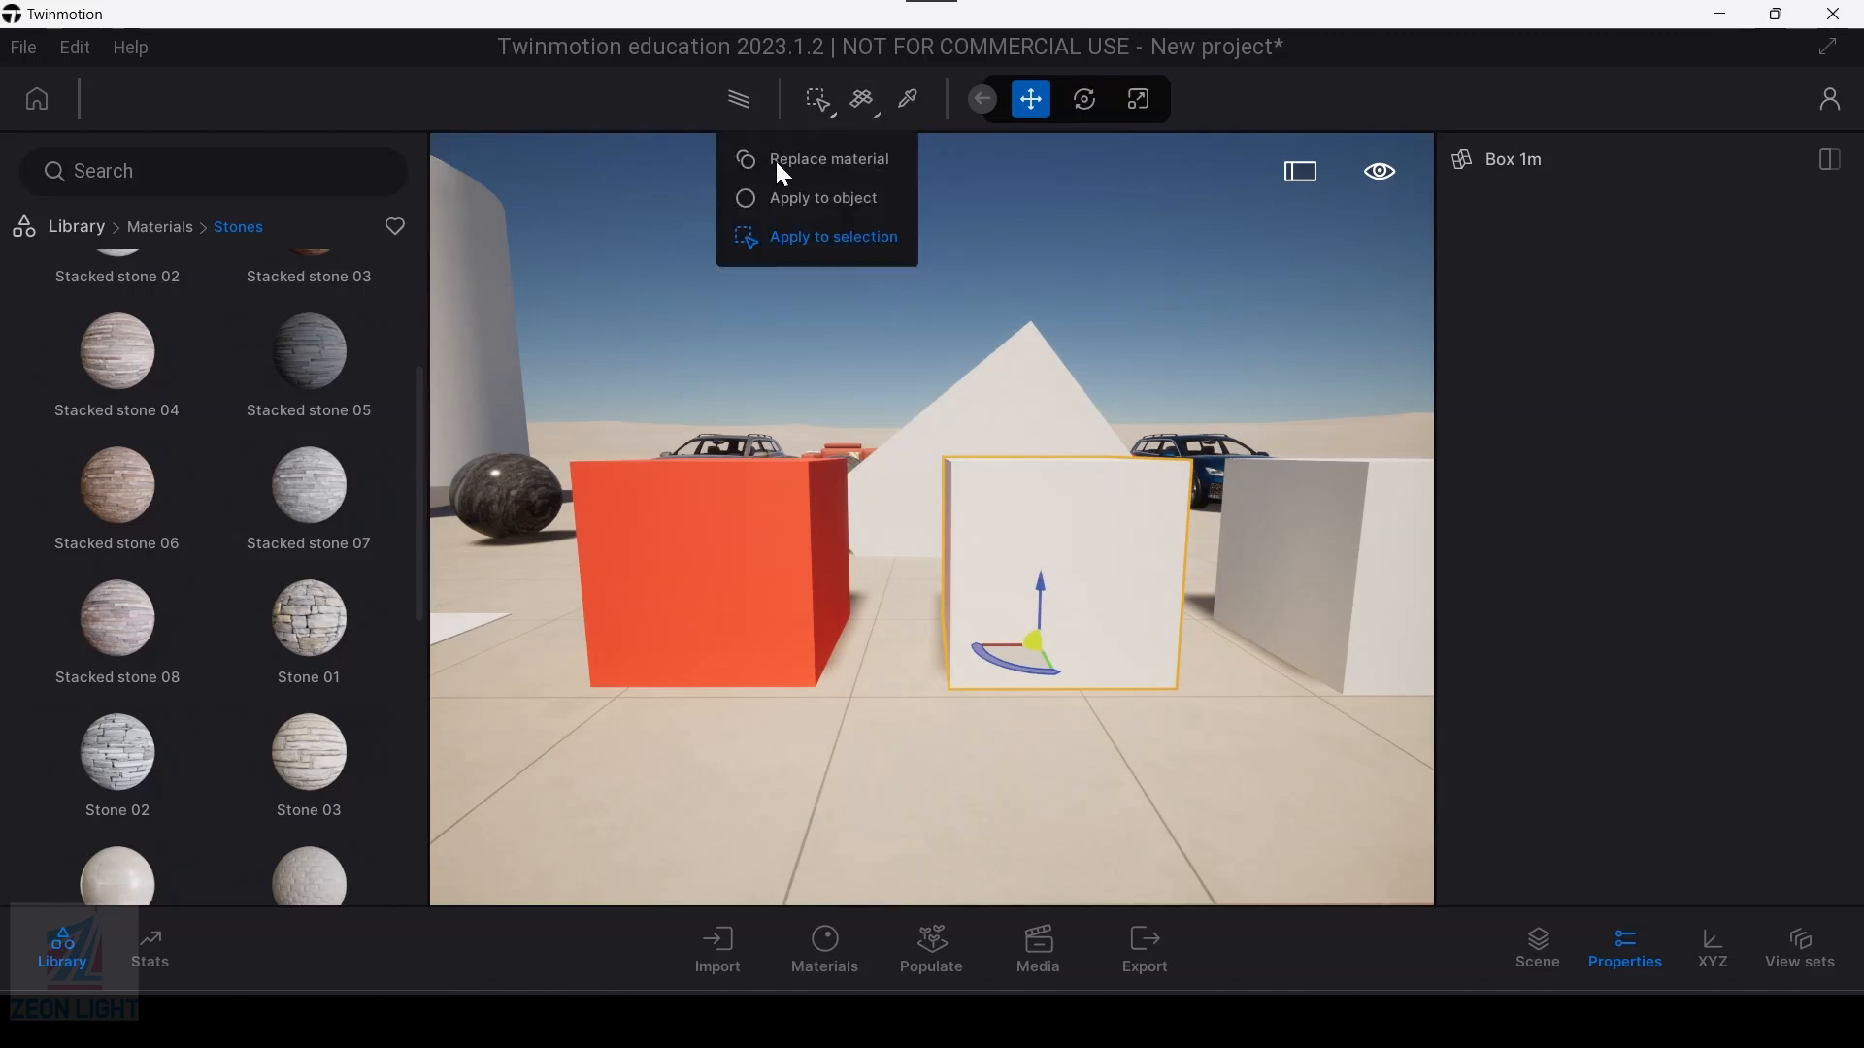
{"action": "left_click", "coordinate": [789, 161]}
{"action": "left_click", "coordinate": [832, 114]}
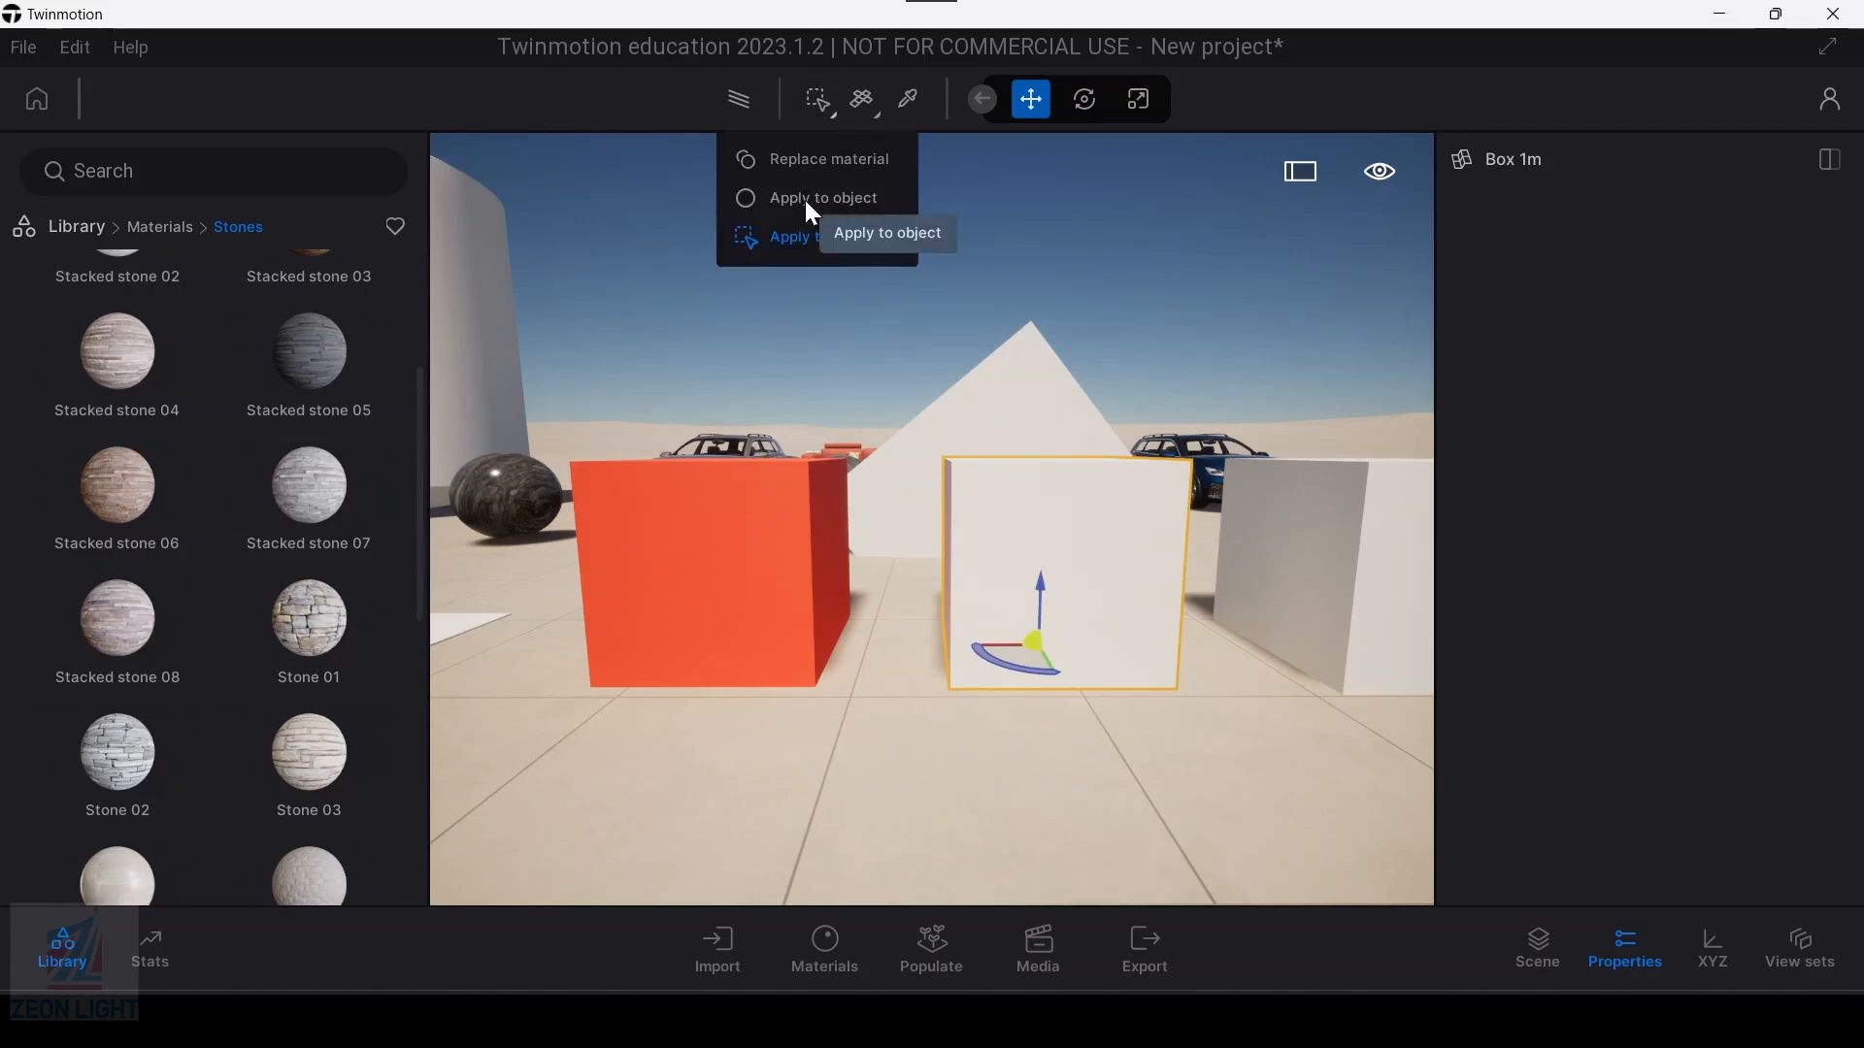
{"action": "left_click", "coordinate": [802, 242]}
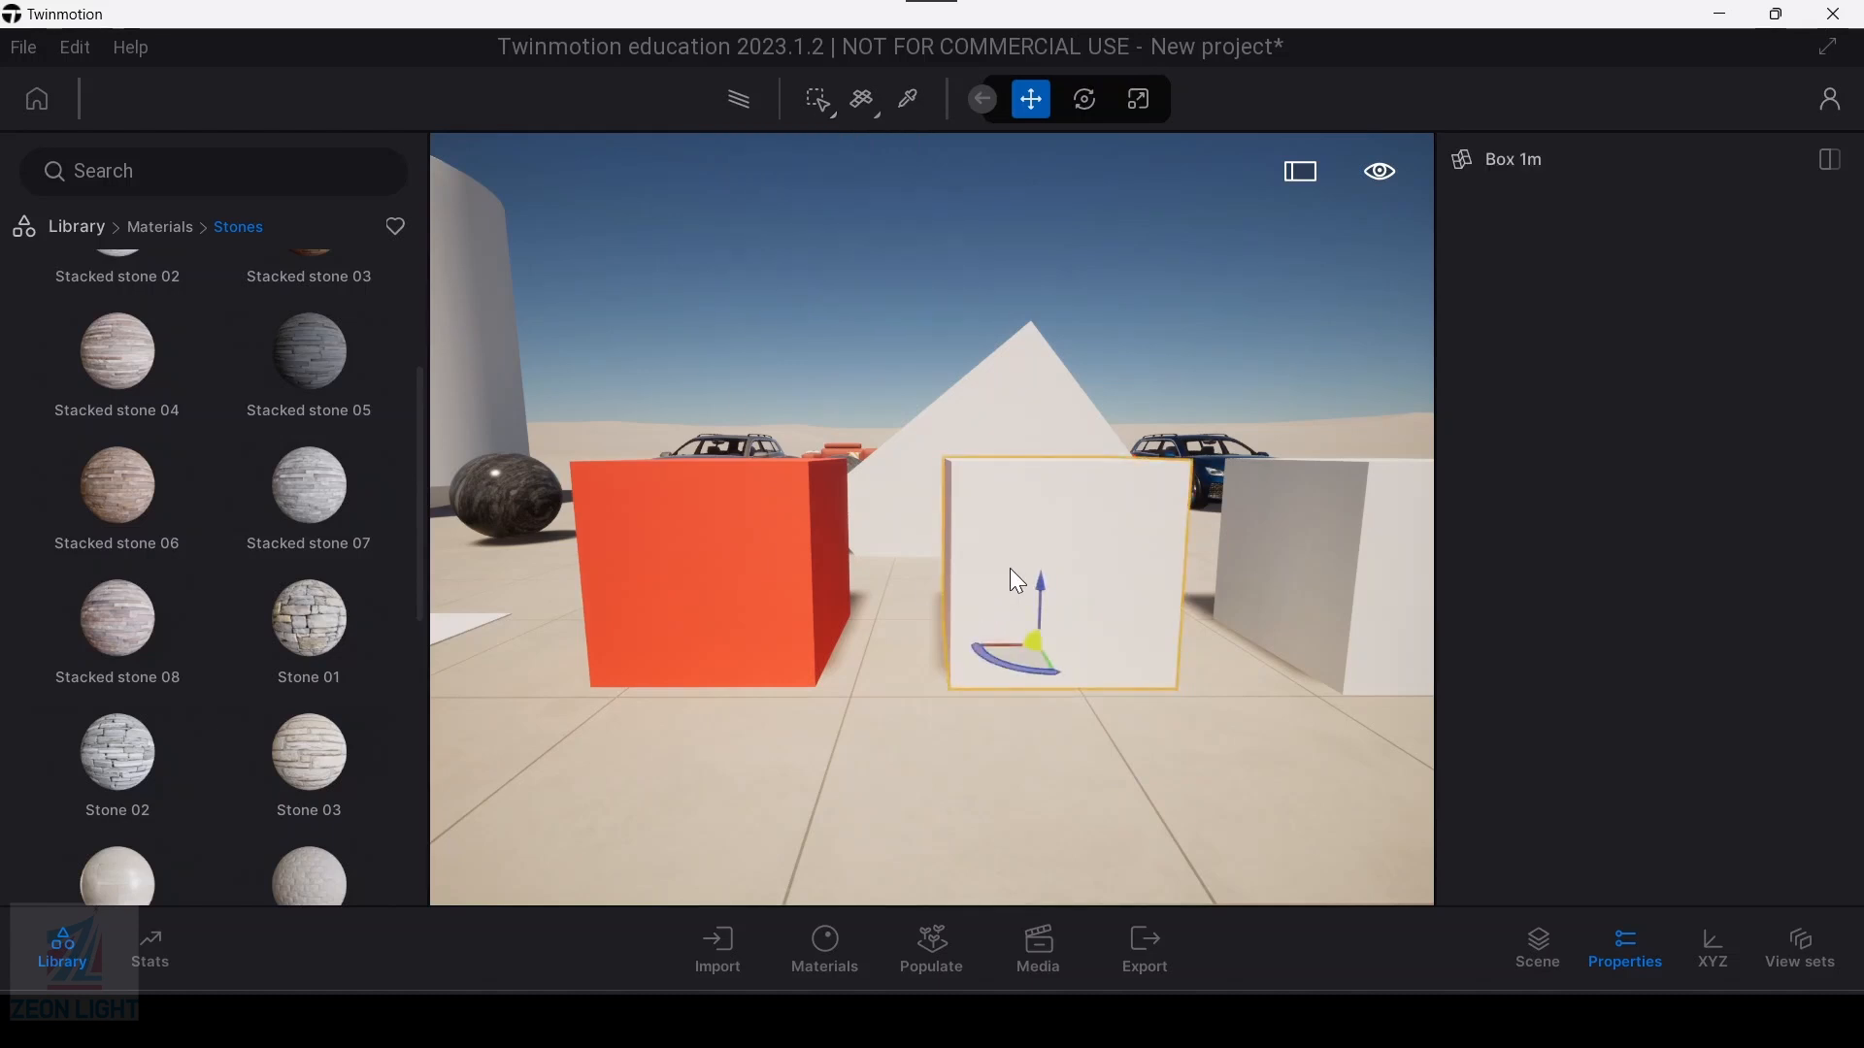
{"action": "left_click", "coordinate": [830, 109]}
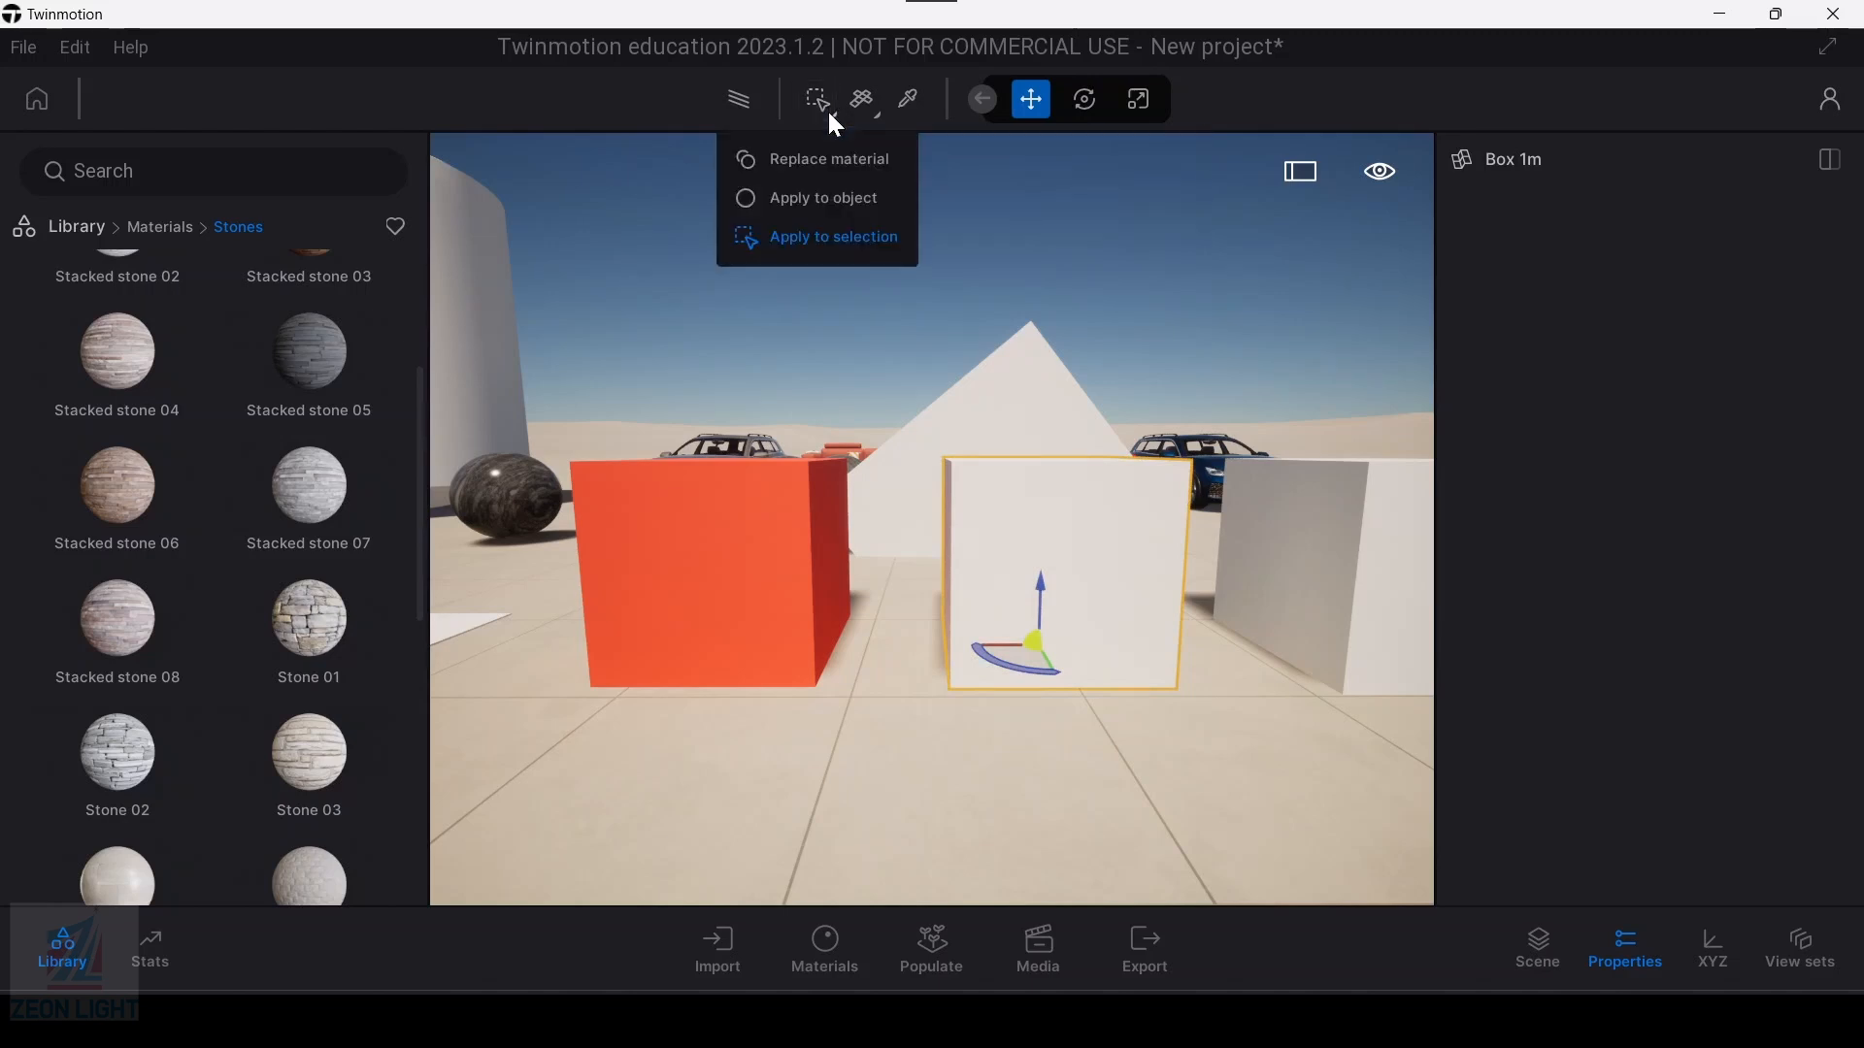
{"action": "left_click", "coordinate": [806, 200]}
Step: Select the orange-red box and examine the Cubic, Cylindrical, Spherical and From object UV mapping options, keeping From object UV
{"action": "key", "text": "a"}
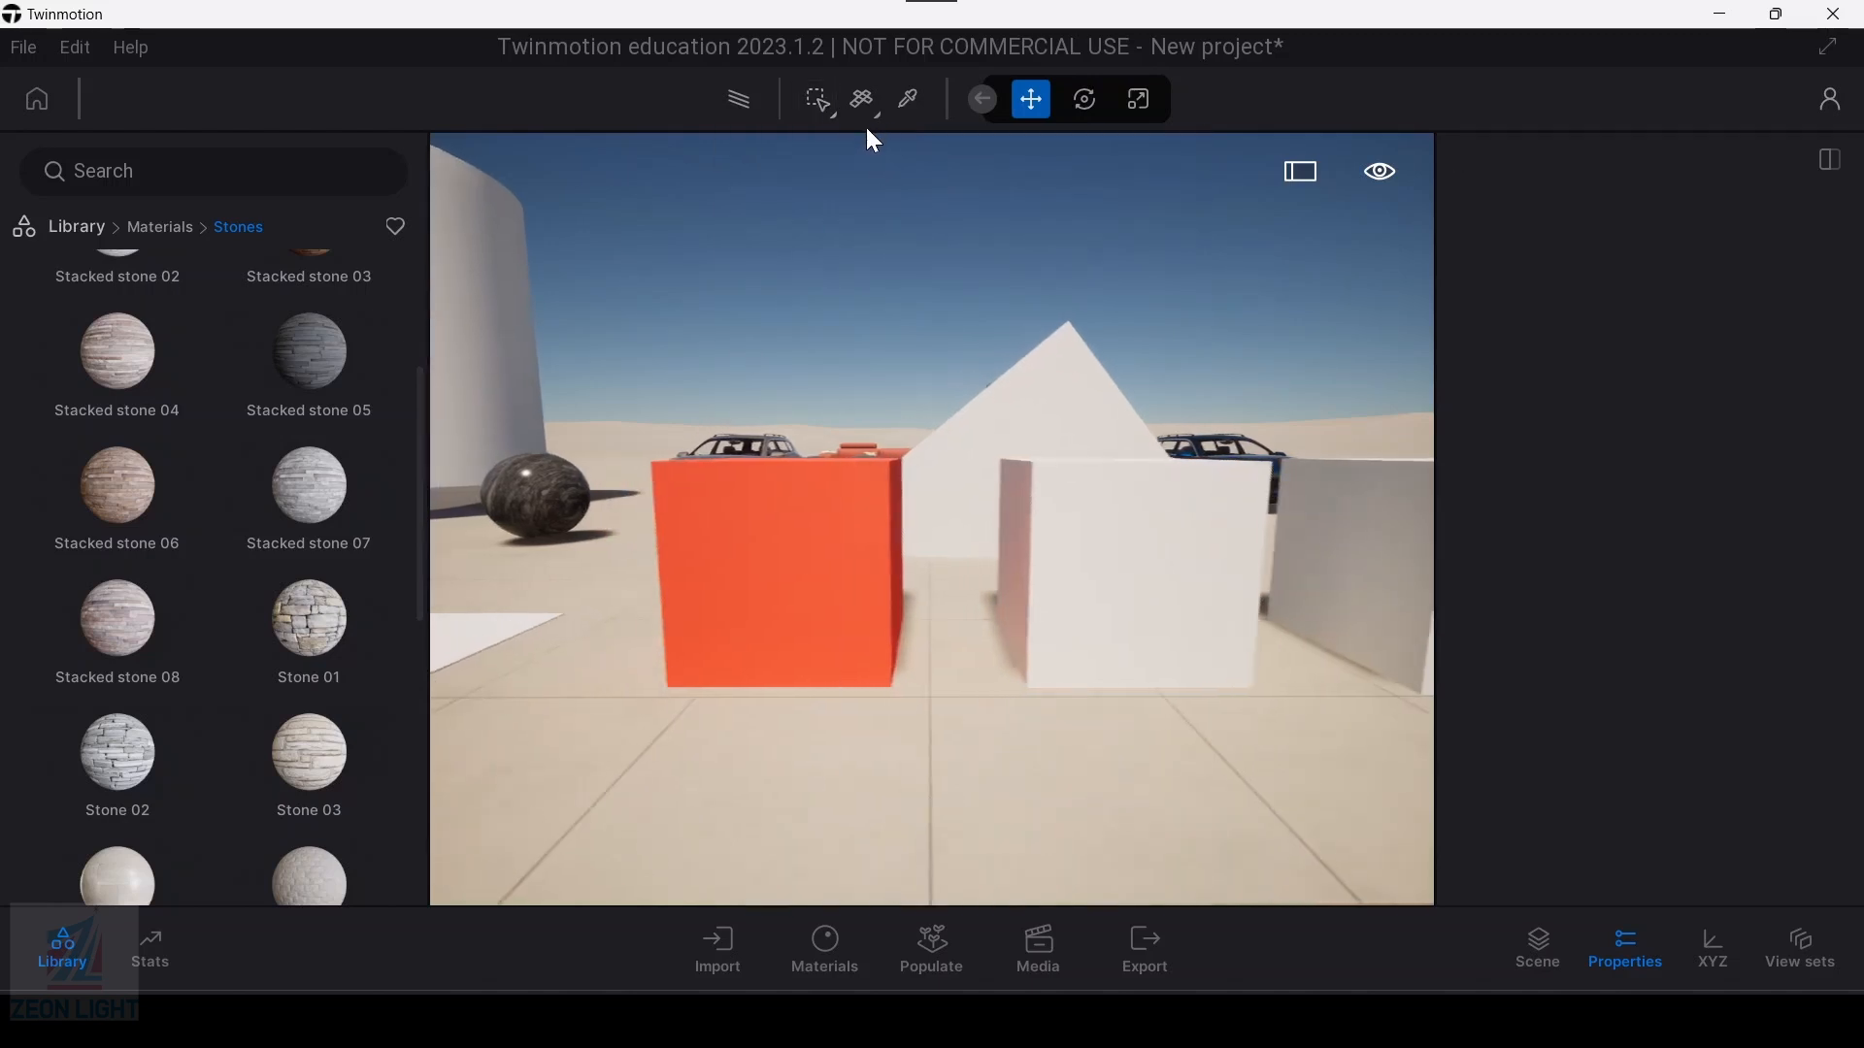
{"action": "key", "text": "w"}
{"action": "left_click", "coordinate": [878, 116]}
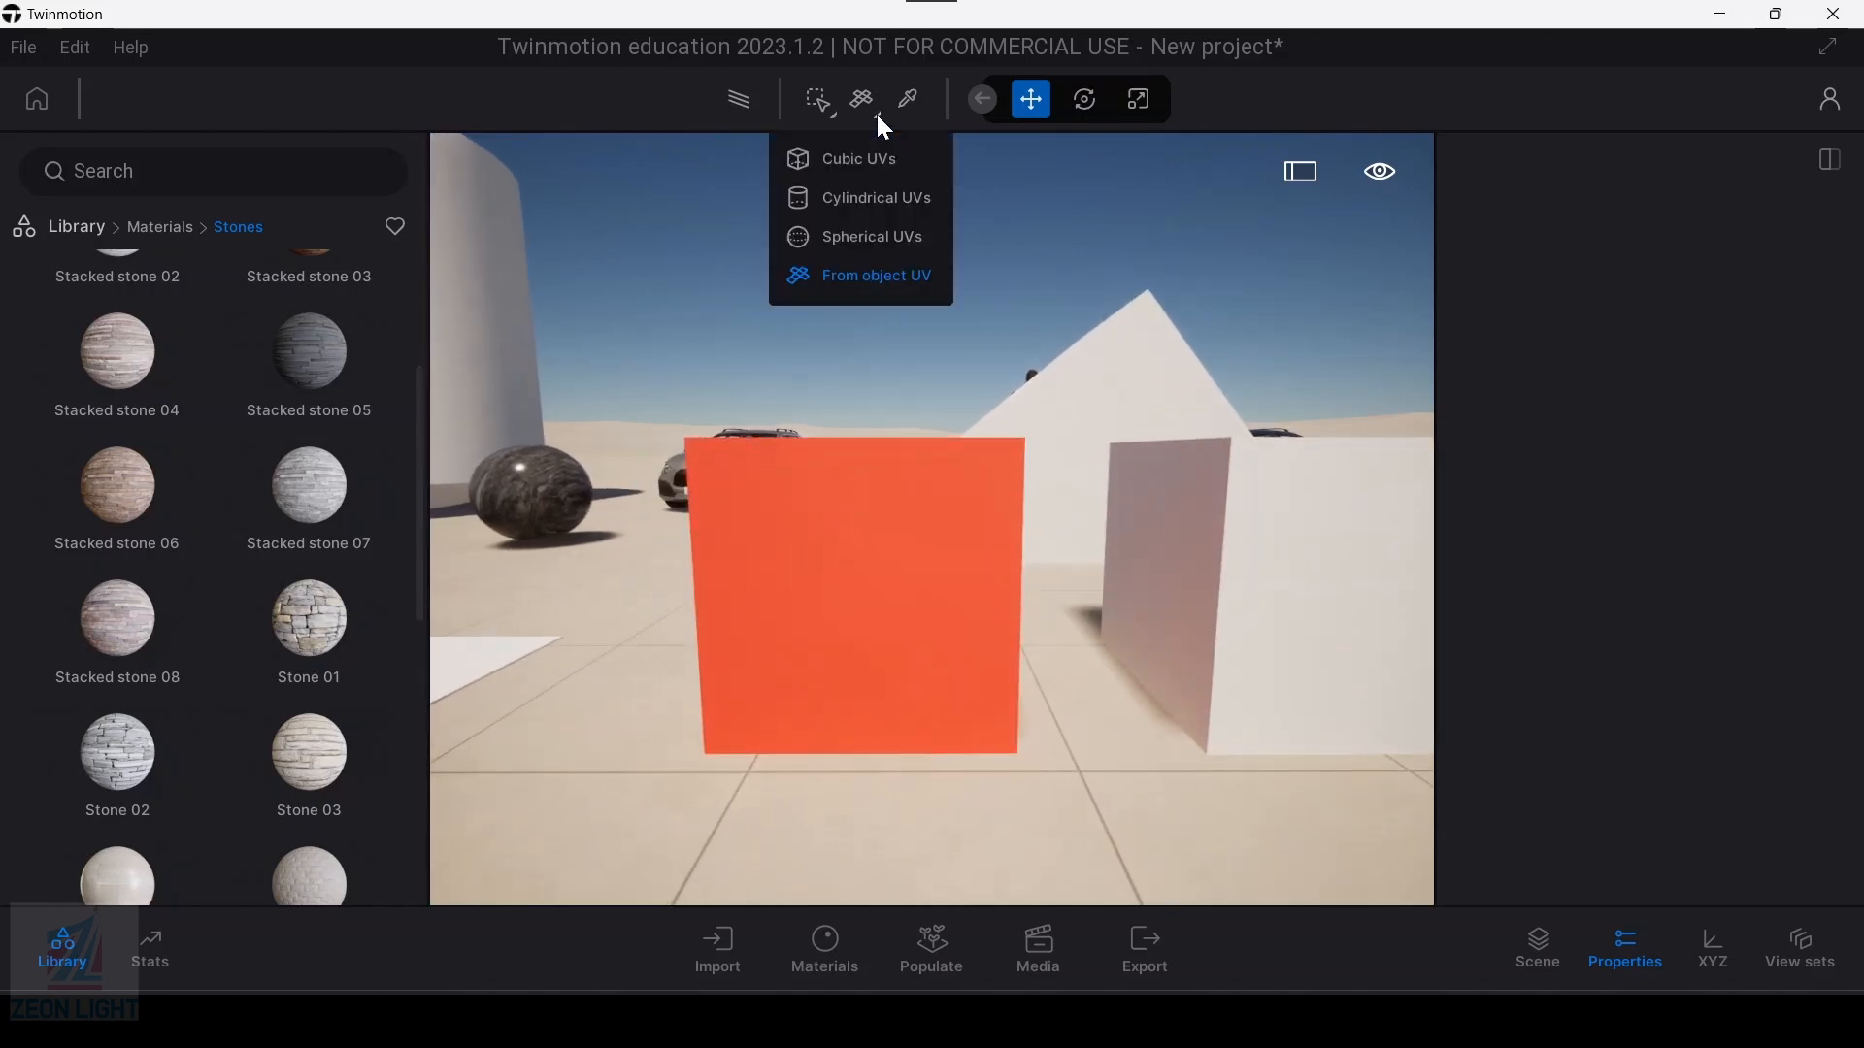
{"action": "left_click", "coordinate": [867, 602]}
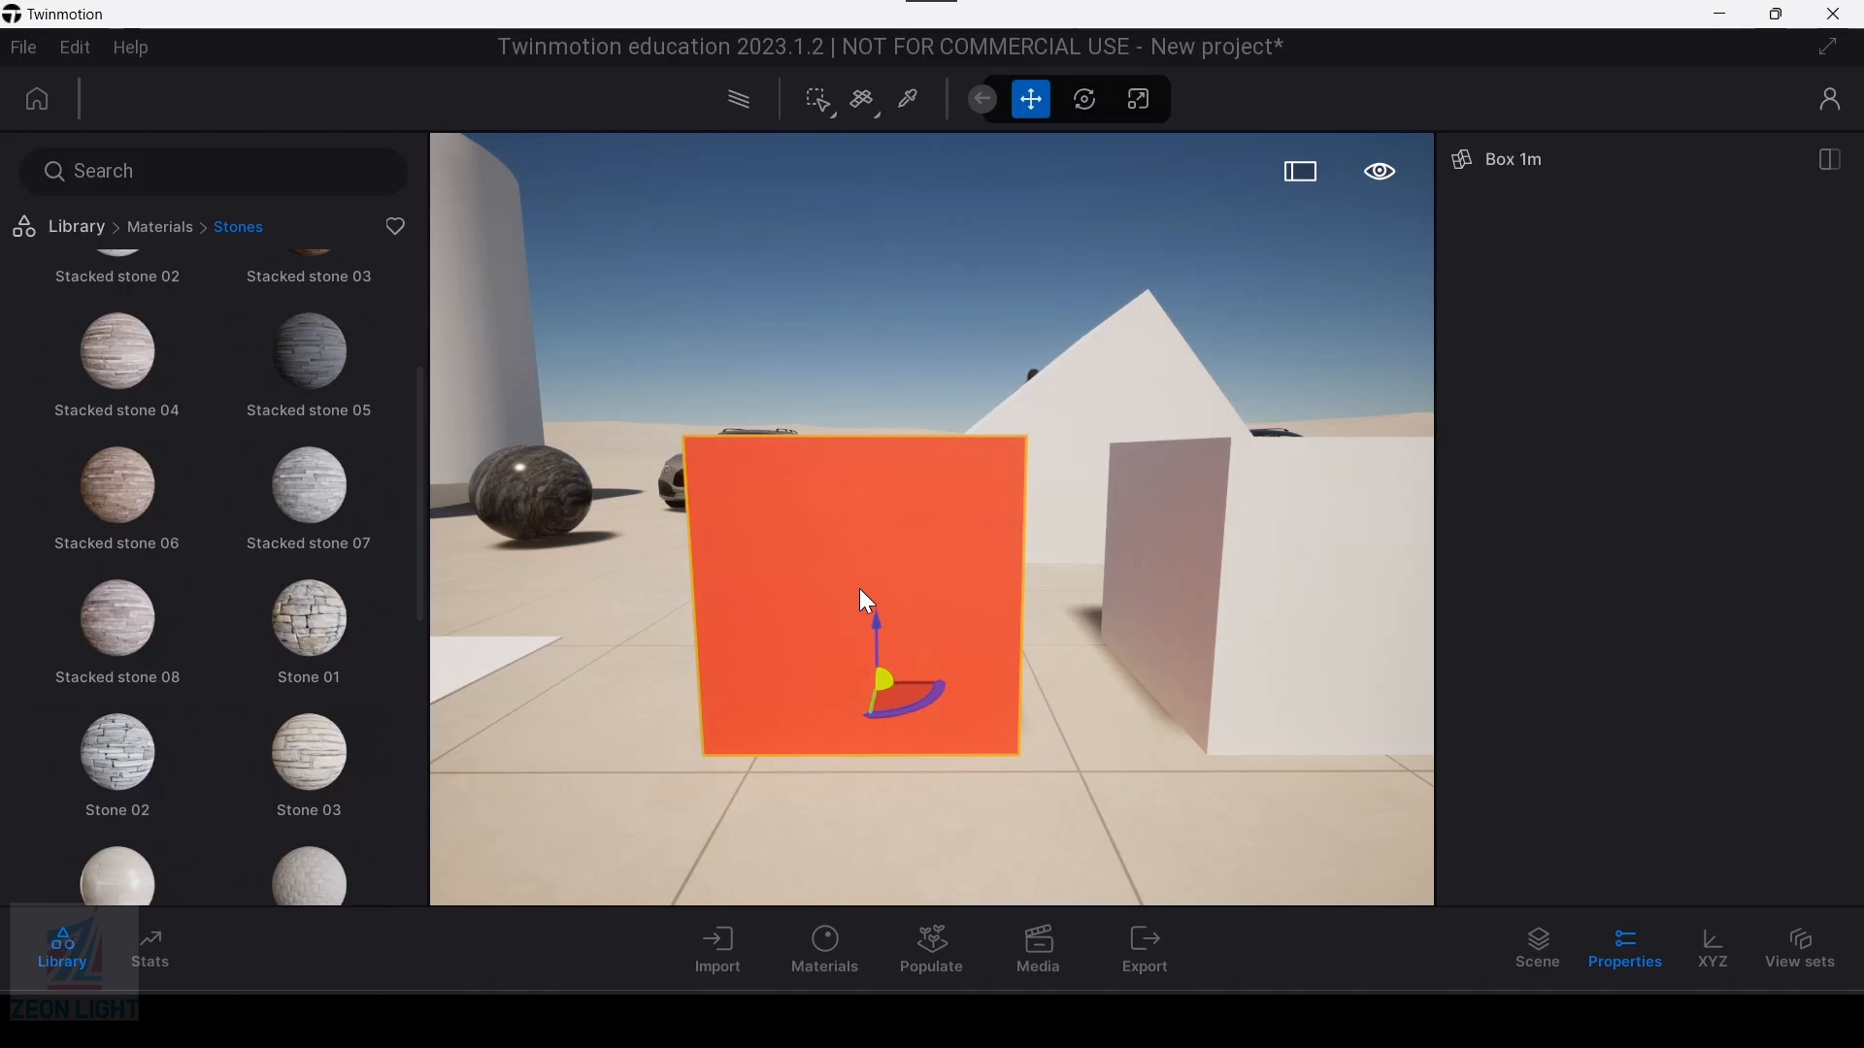
{"action": "left_click", "coordinate": [879, 112]}
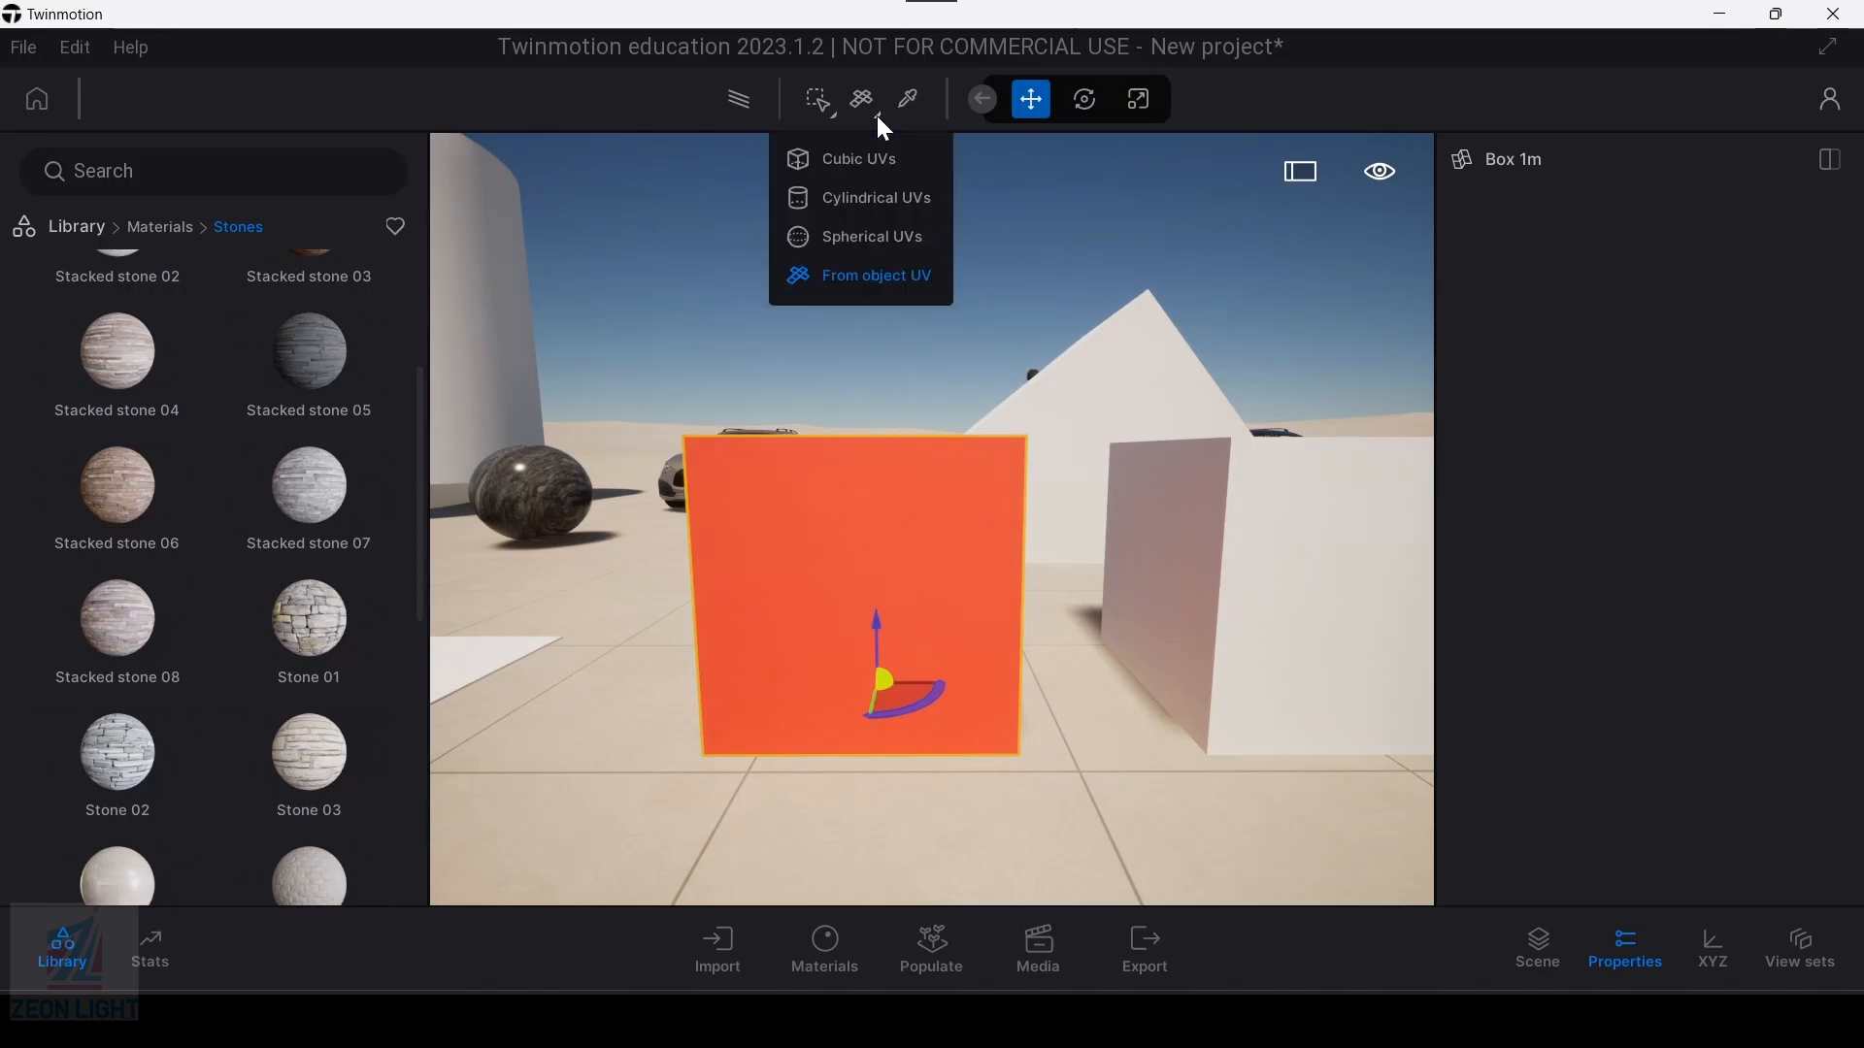
{"action": "left_click", "coordinate": [858, 288]}
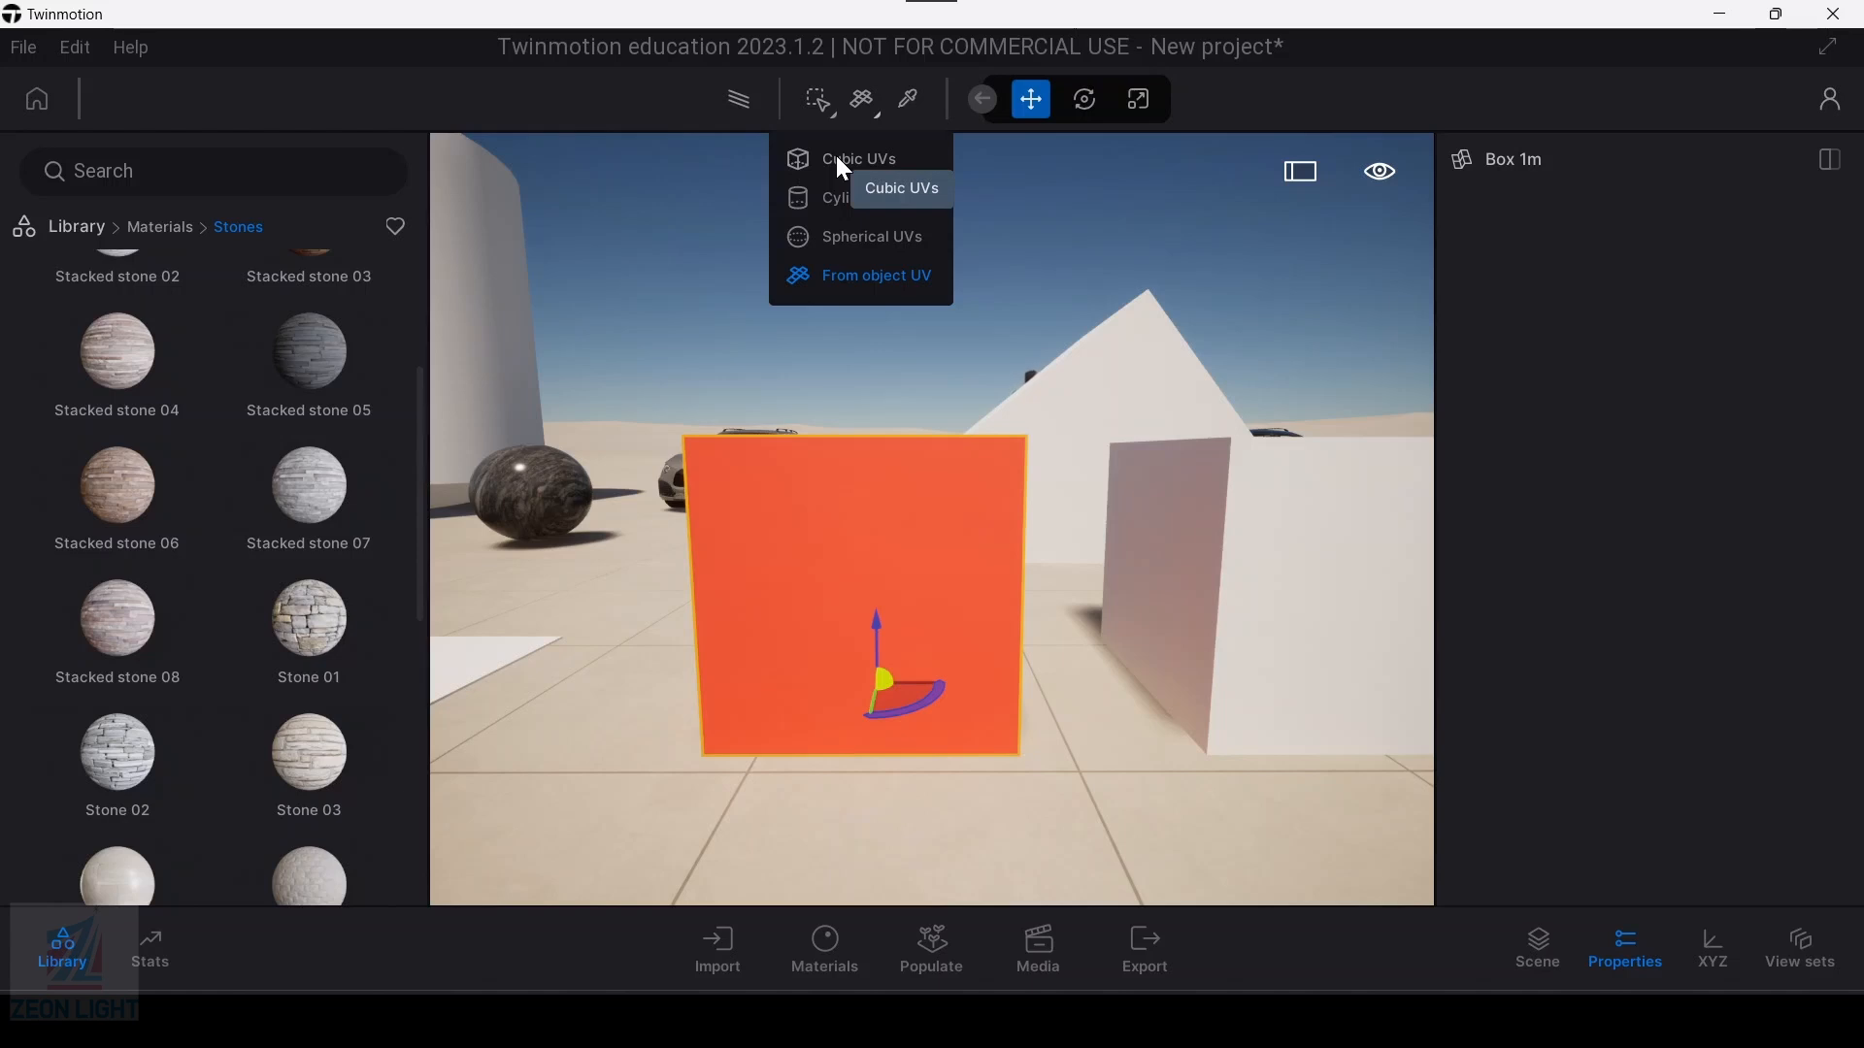
{"action": "left_click", "coordinate": [836, 277]}
{"action": "left_click", "coordinate": [835, 166]}
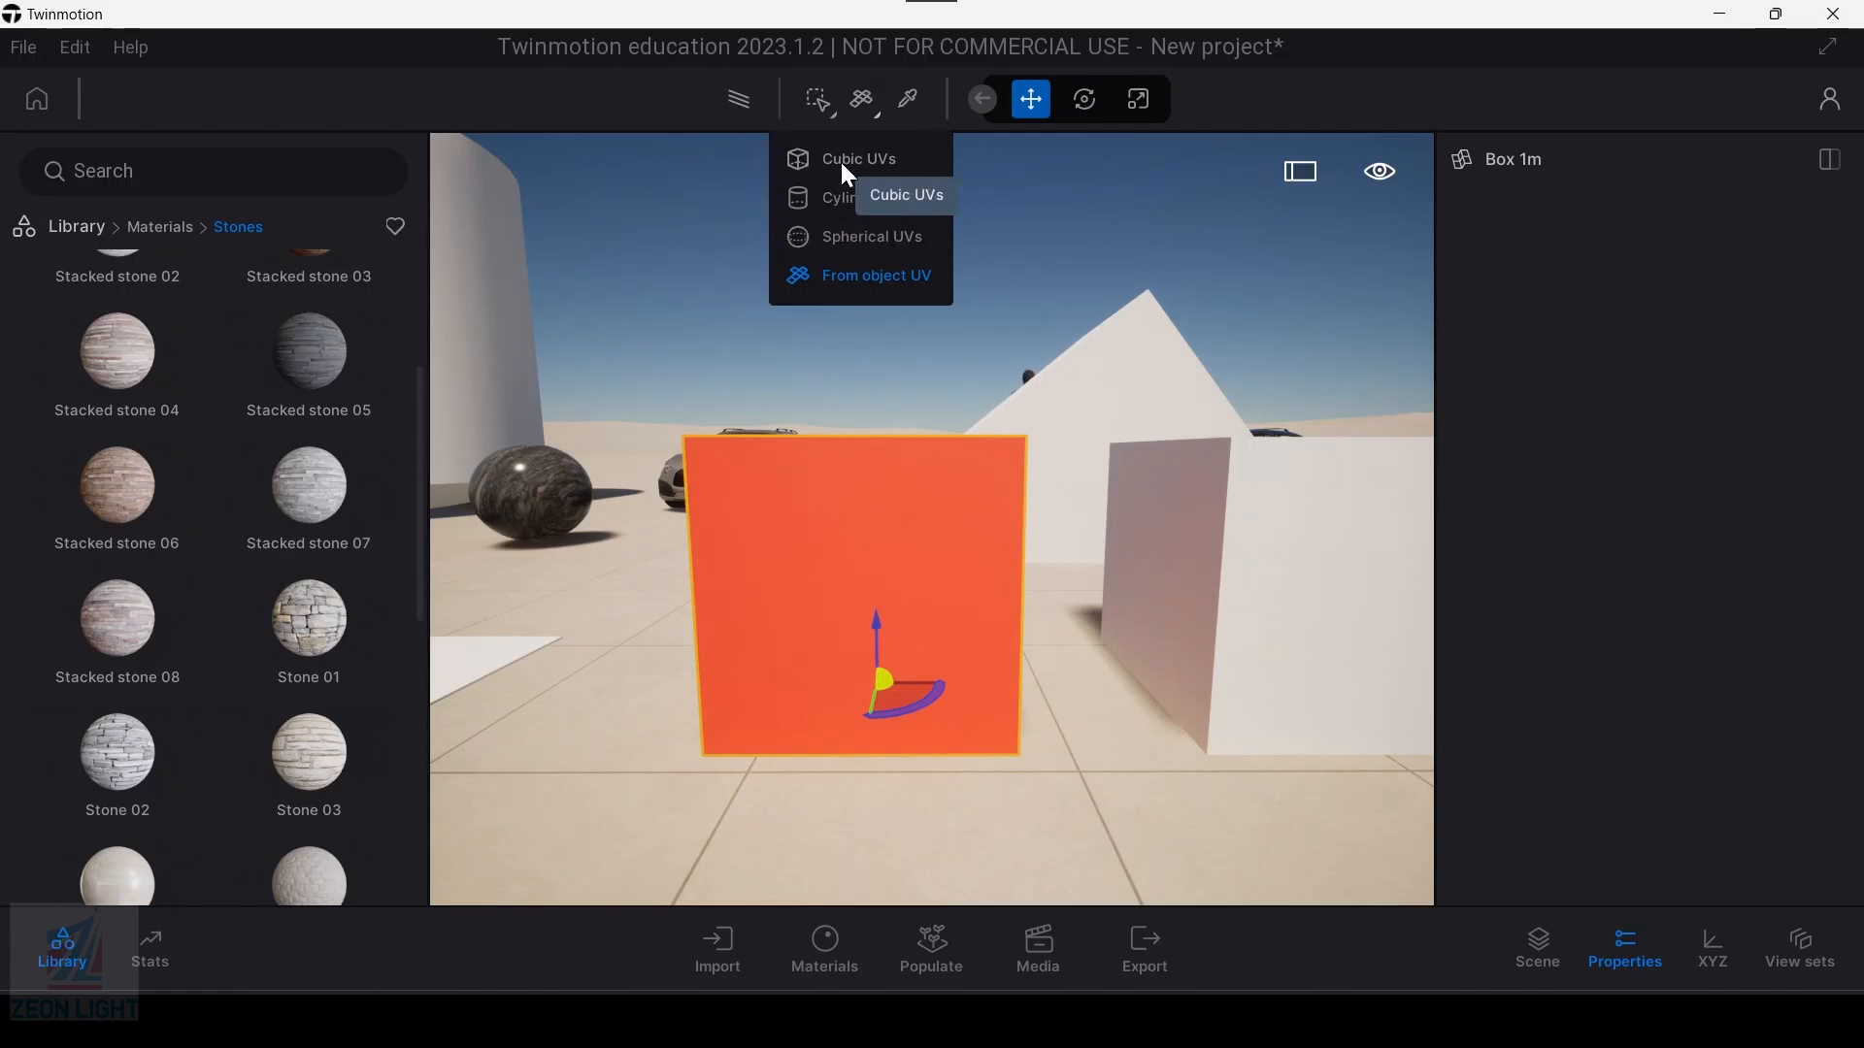
{"action": "left_click", "coordinate": [841, 166]}
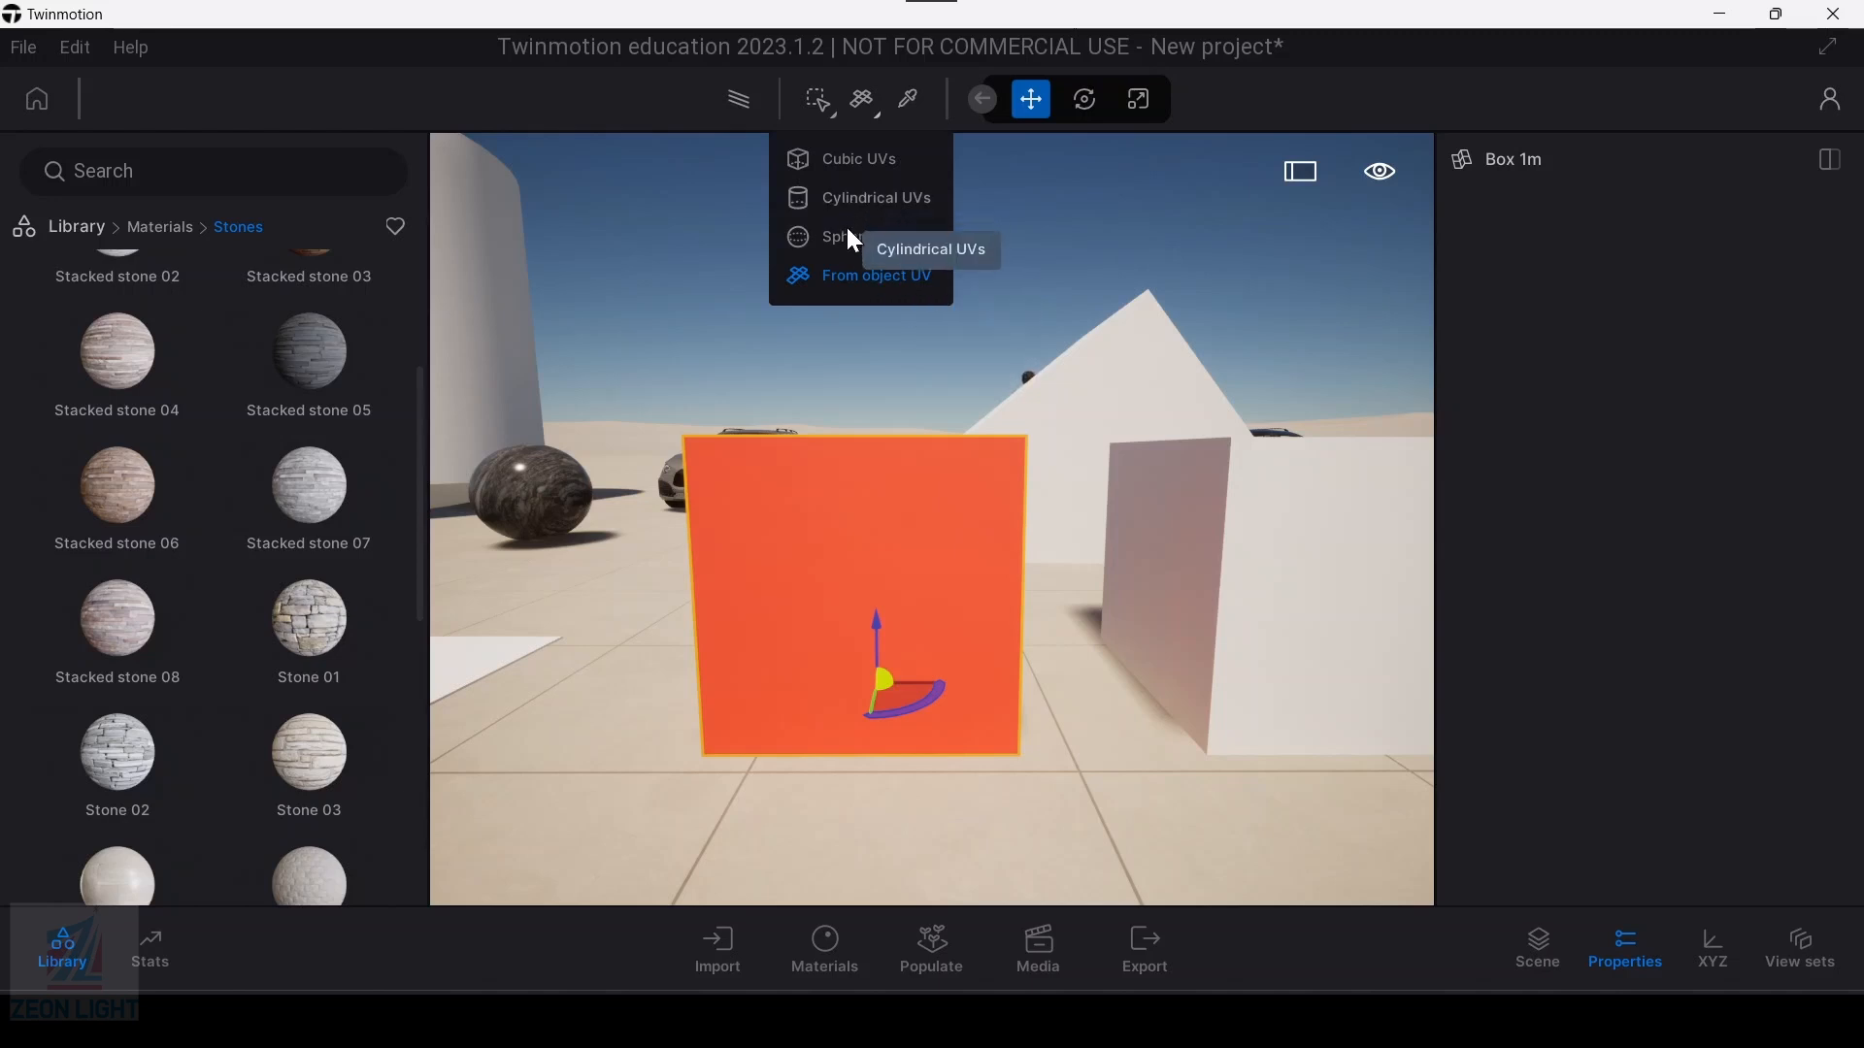
{"action": "left_click", "coordinate": [815, 278]}
Step: Apply the Stone 01 material from the library to the orange-red box
{"action": "middle_click_drag", "start_coordinate": [796, 626], "coordinate": [786, 575]}
{"action": "scroll", "coordinate": [778, 498], "scroll_direction": "up", "scroll_amount": 3}
{"action": "mouse_move", "coordinate": [299, 637]}
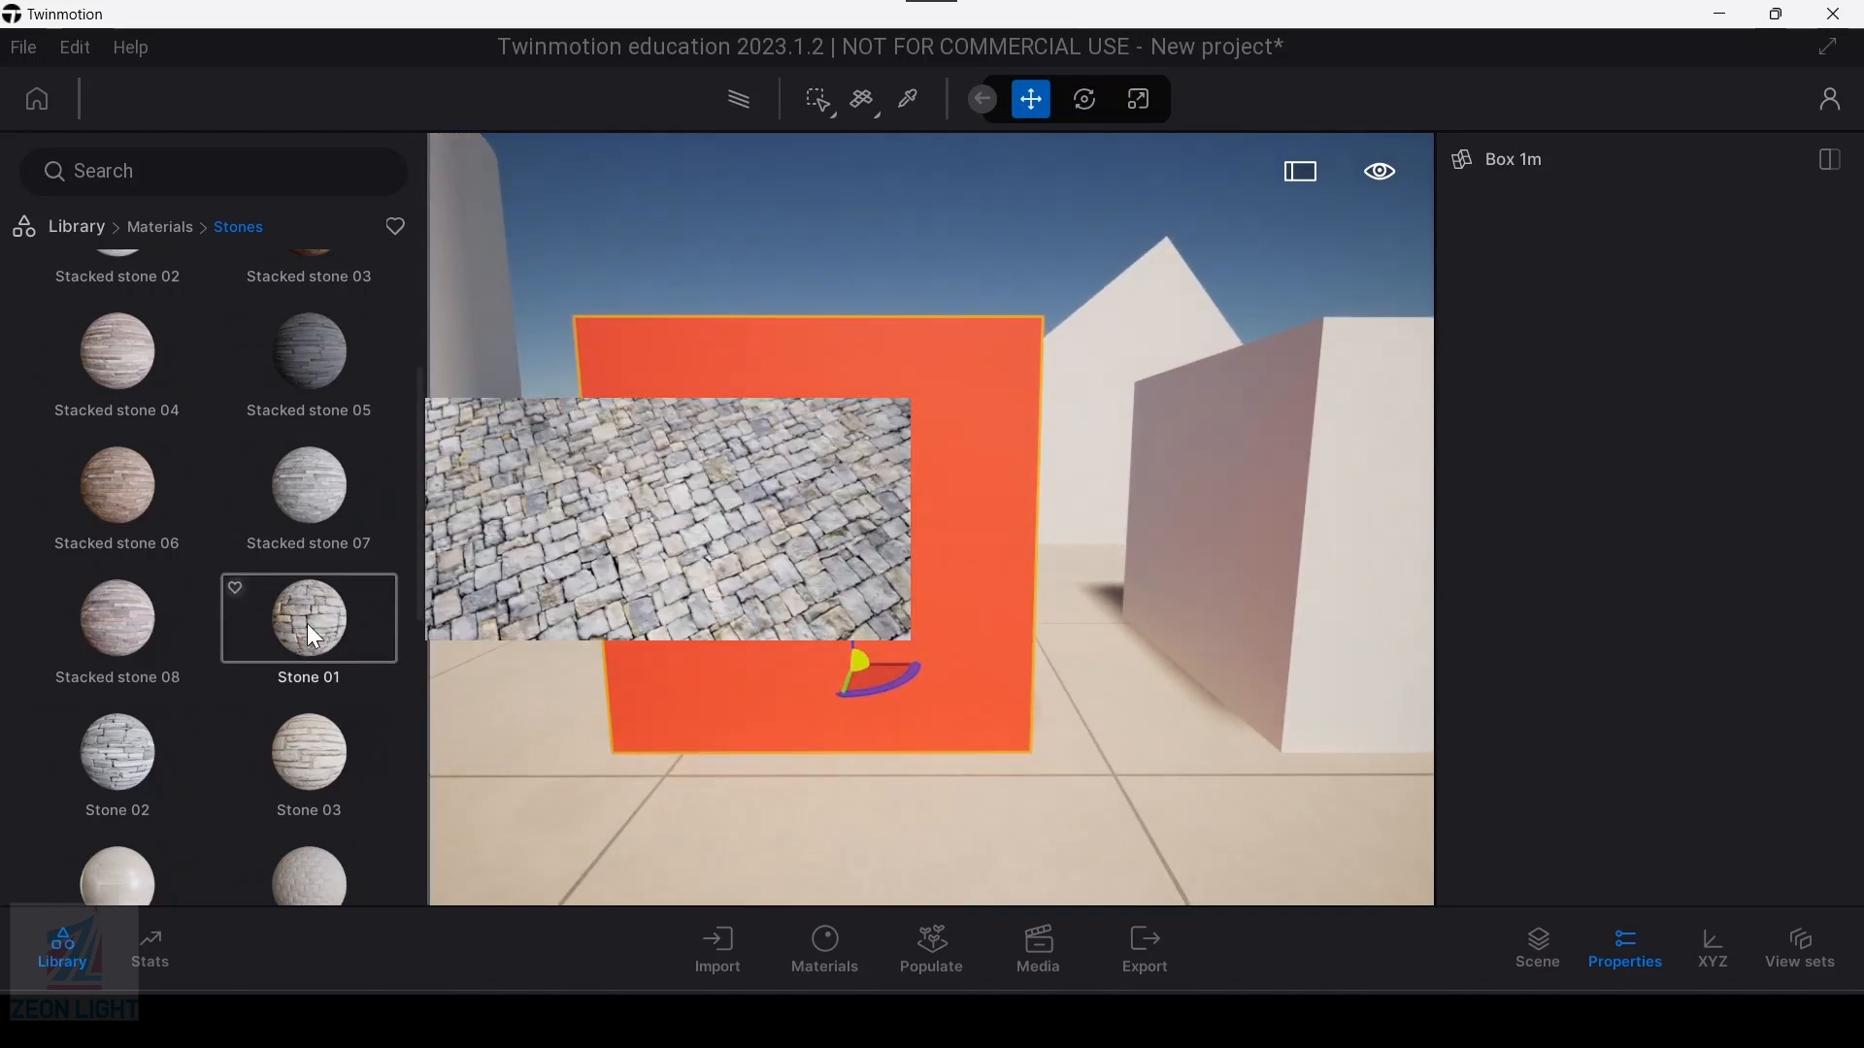
{"action": "left_click_drag", "start_coordinate": [307, 623], "coordinate": [754, 542]}
{"action": "key", "text": "s"}
{"action": "key", "text": "d"}
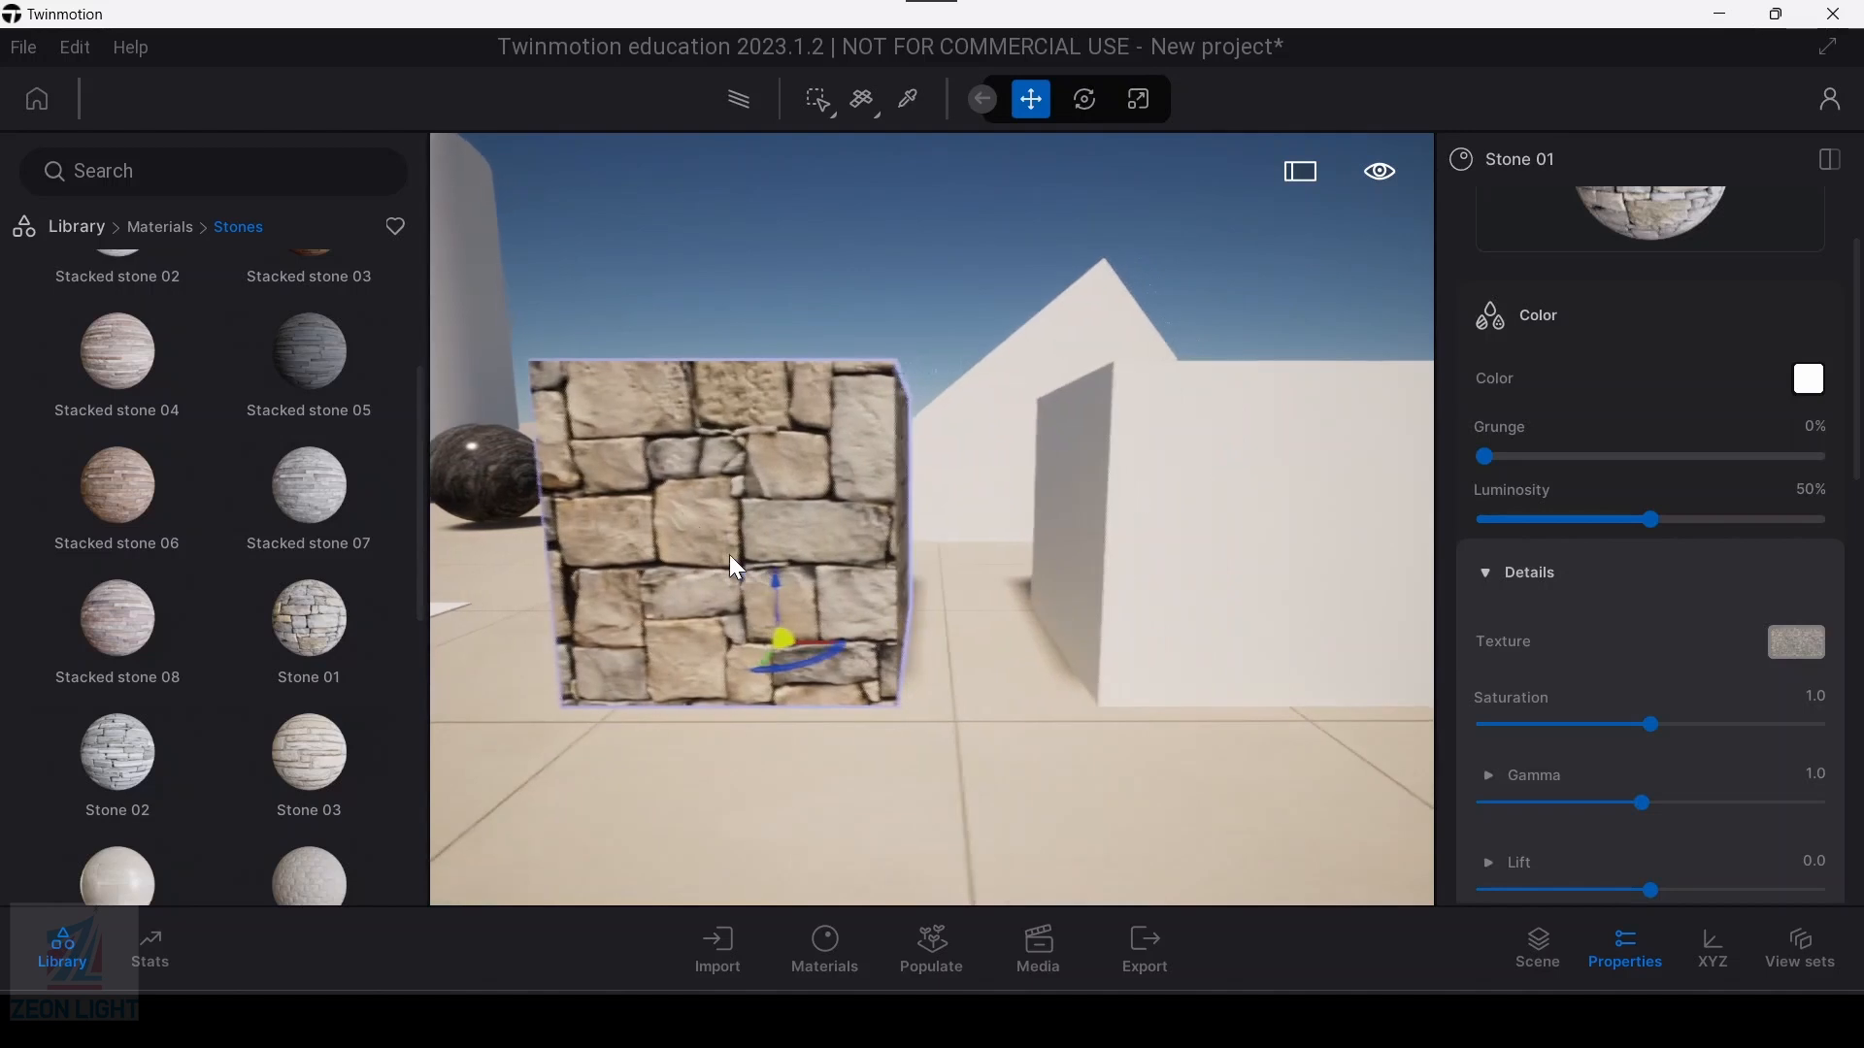
Step: Set the UV mapping to Cubic UVs and try to apply Stone 01 to the white box beside the stone box
{"action": "key", "text": "d"}
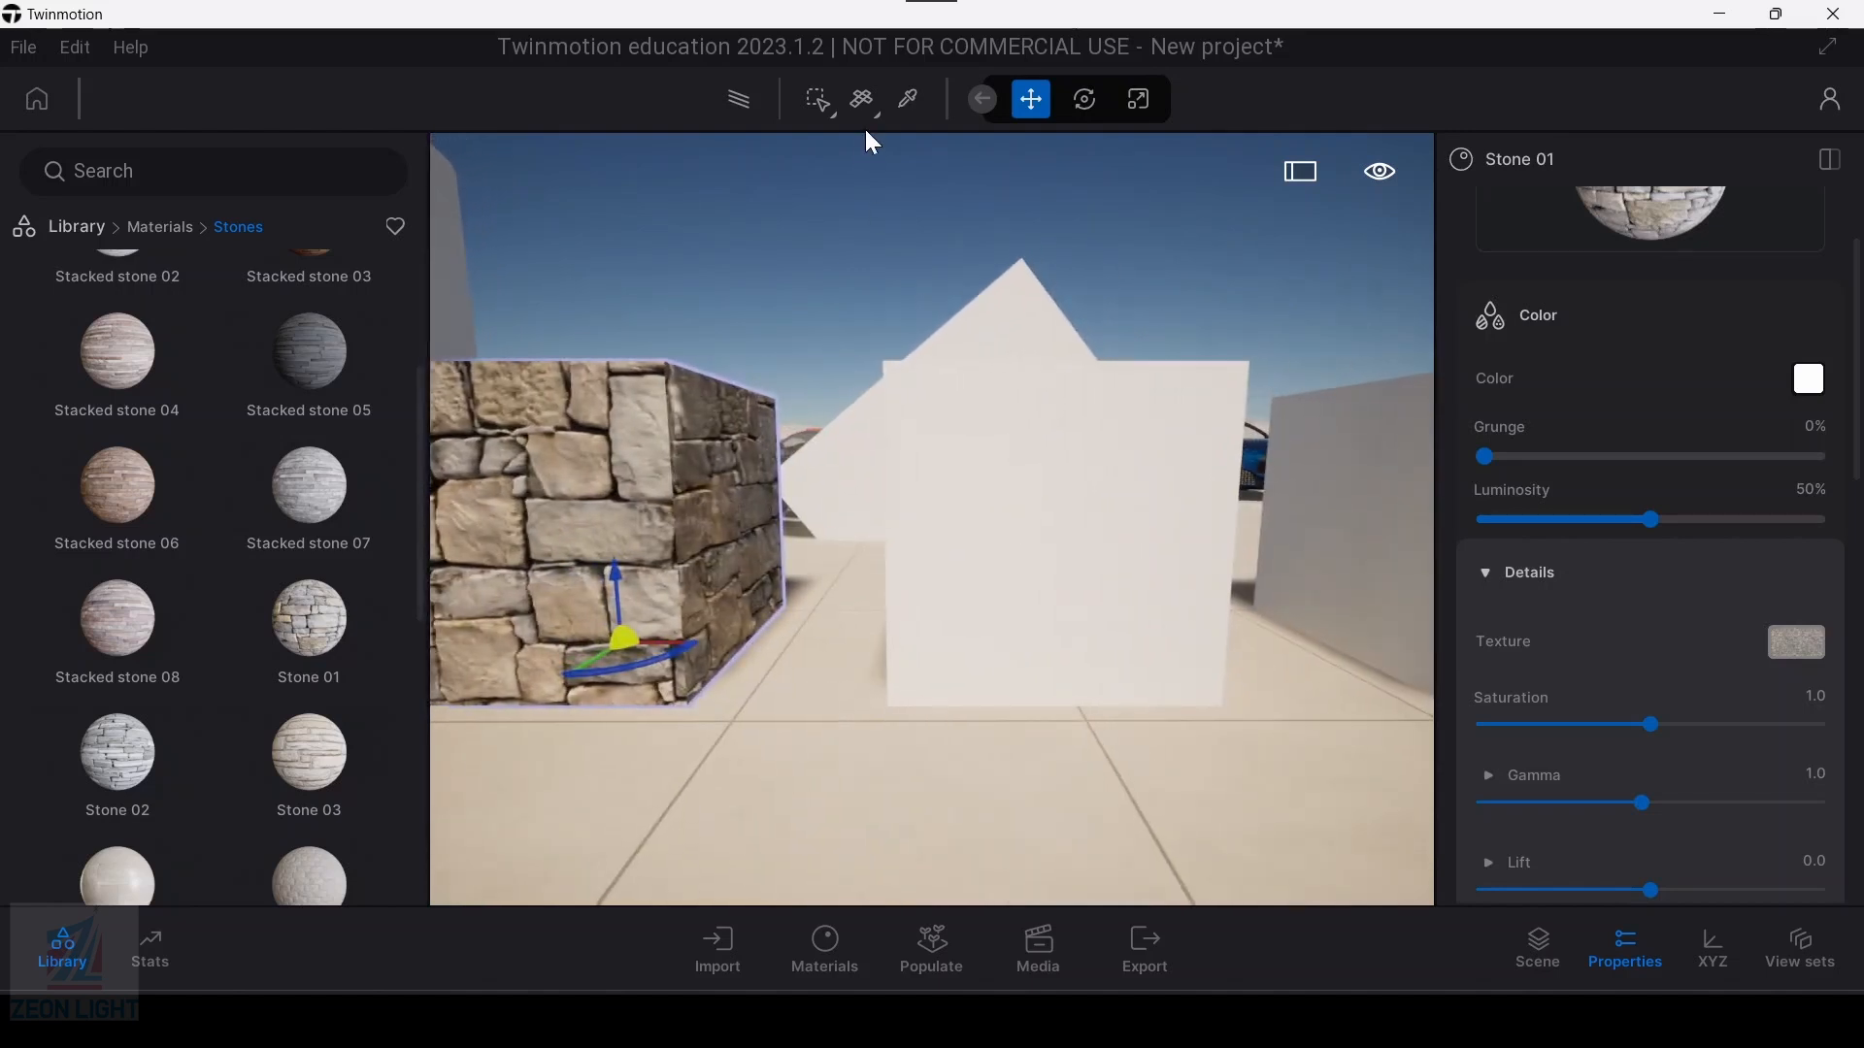
{"action": "left_click", "coordinate": [876, 114]}
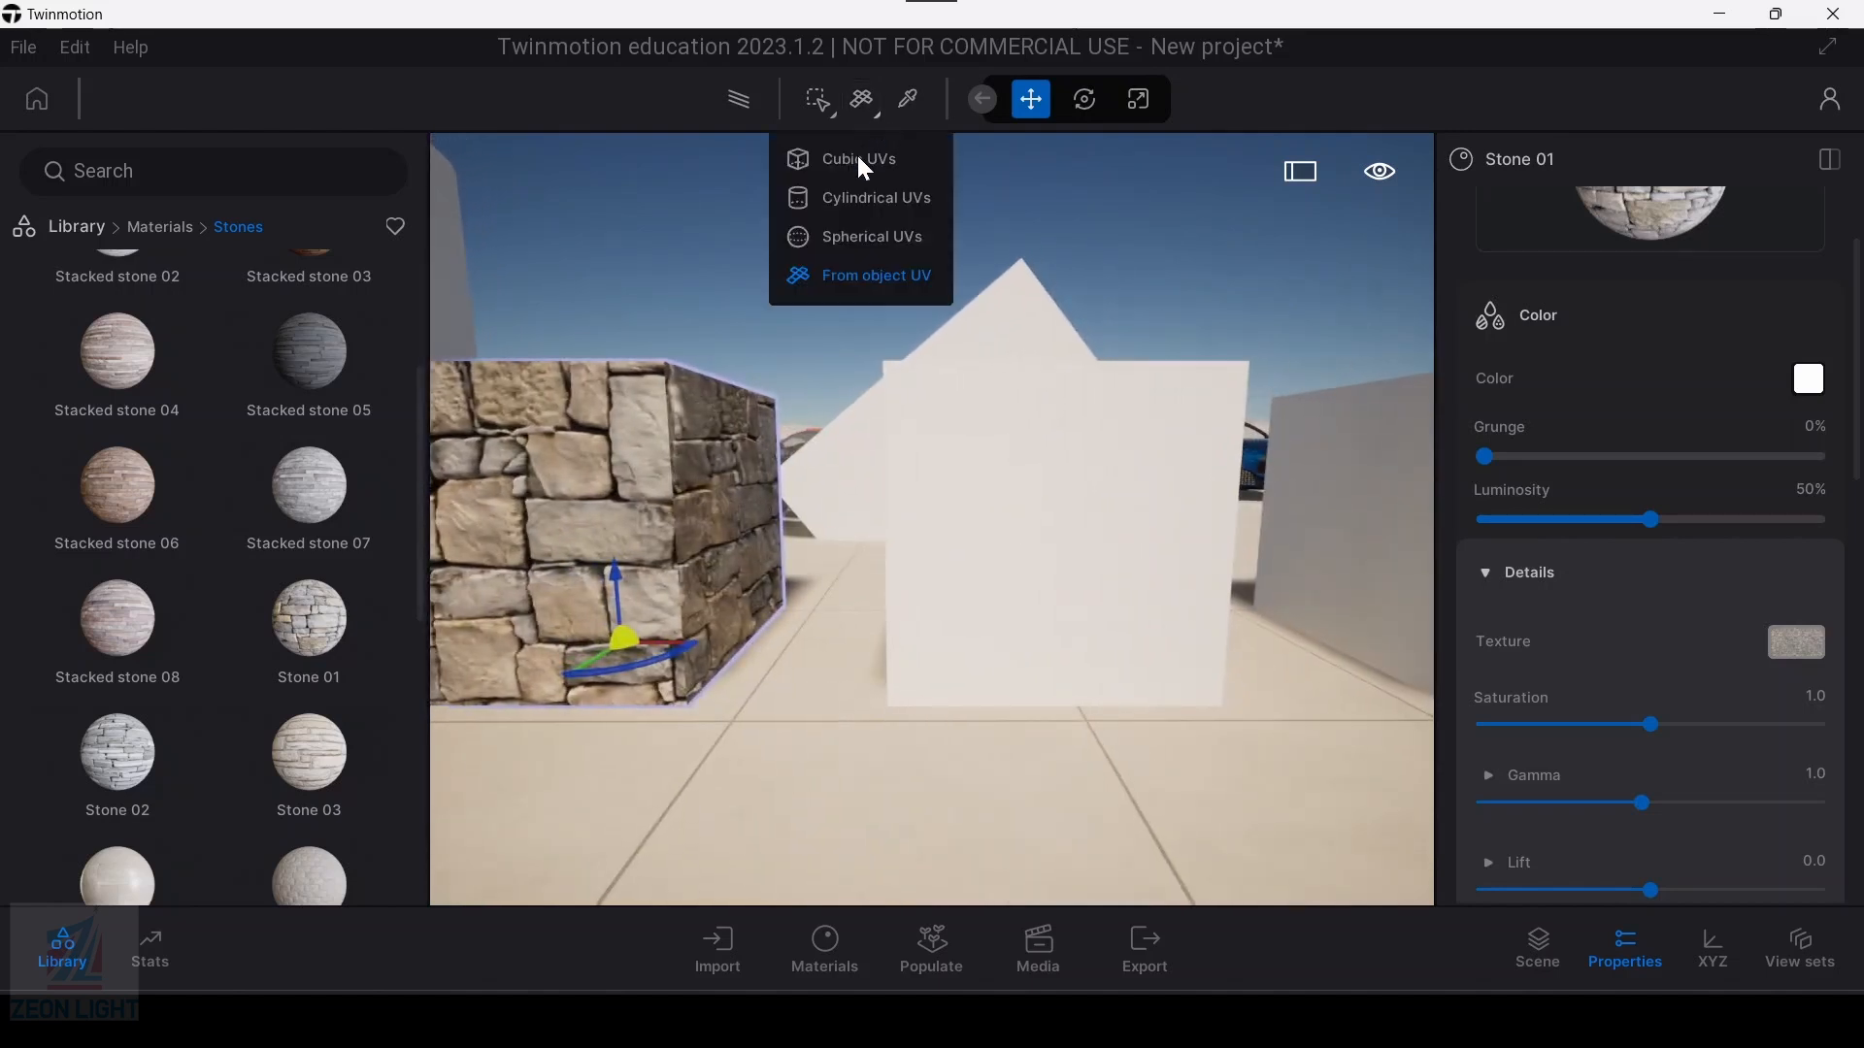
{"action": "left_click", "coordinate": [858, 156]}
{"action": "left_click_drag", "start_coordinate": [336, 631], "coordinate": [1079, 552]}
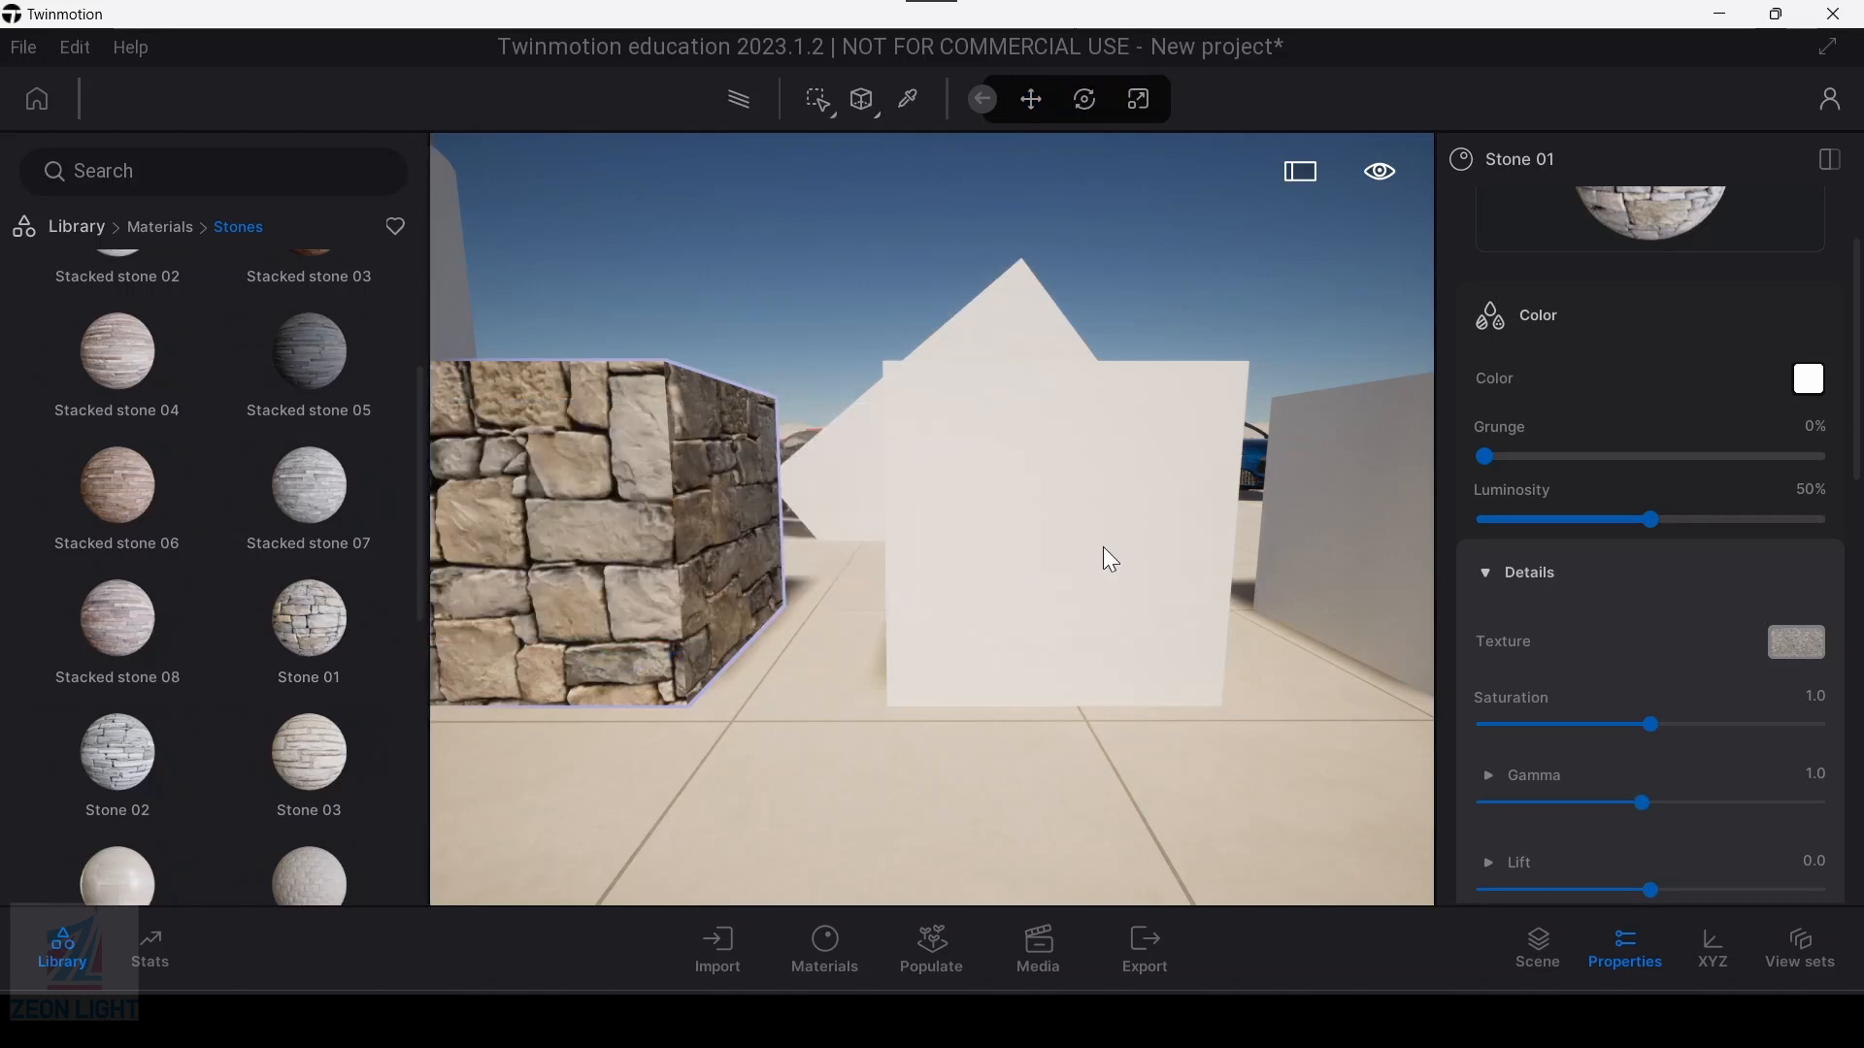
{"action": "key", "text": "w"}
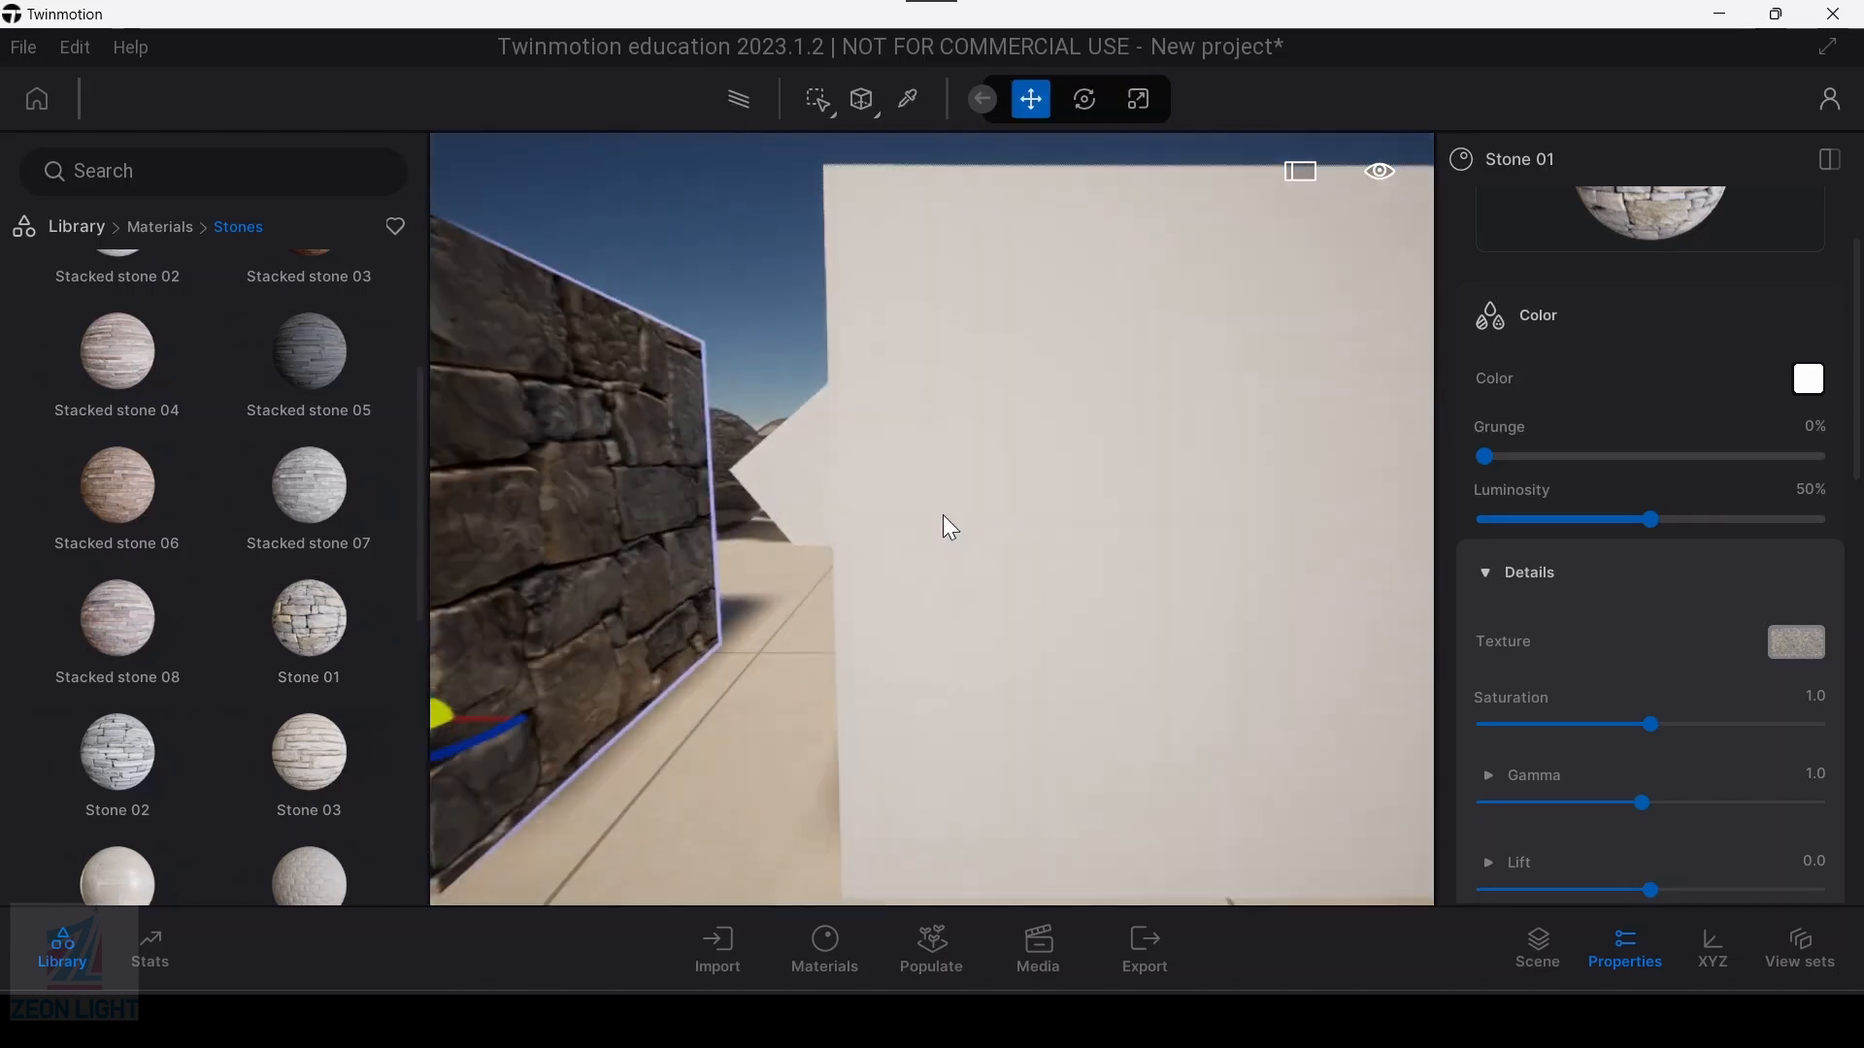
Step: Switch the material application mode to Apply to object and apply Stone 01 to the white box beside the stone box
{"action": "left_click", "coordinate": [834, 112]}
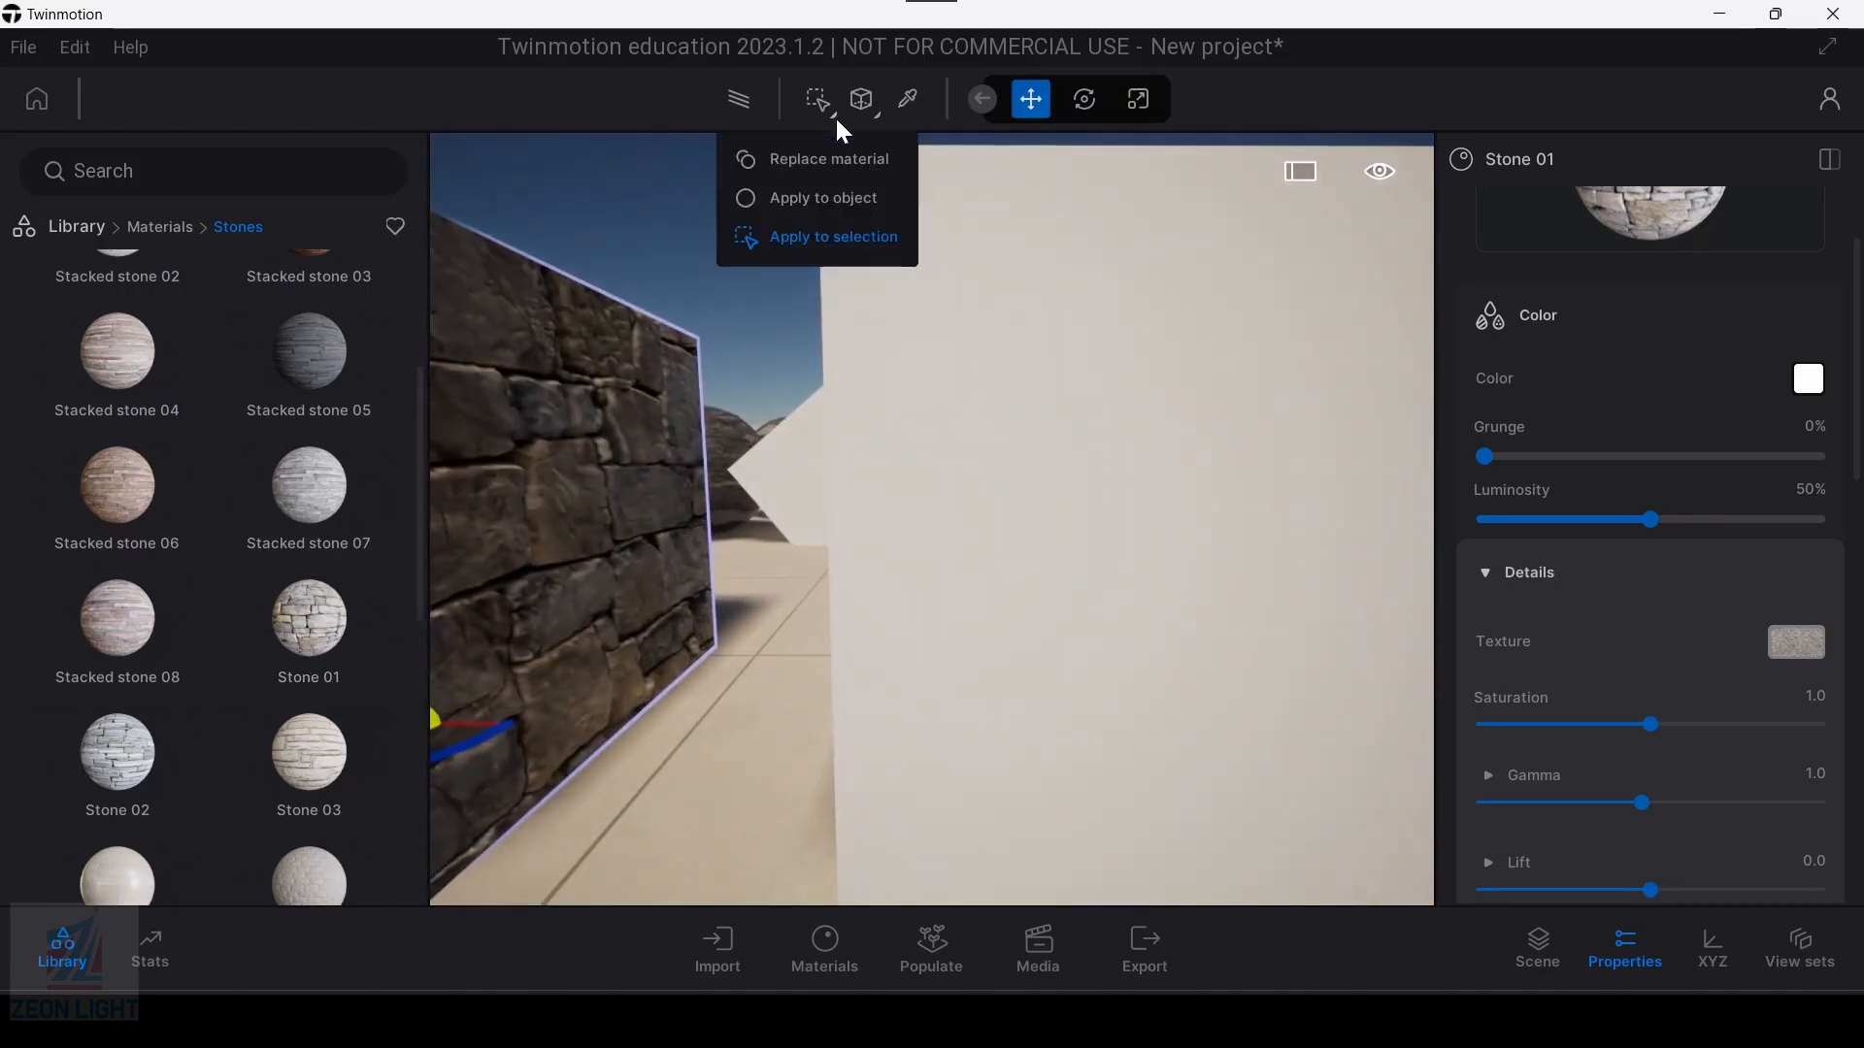
{"action": "left_click", "coordinate": [796, 192]}
{"action": "left_click_drag", "start_coordinate": [272, 679], "coordinate": [1052, 554]}
{"action": "key", "text": "s"}
{"action": "key", "text": "a"}
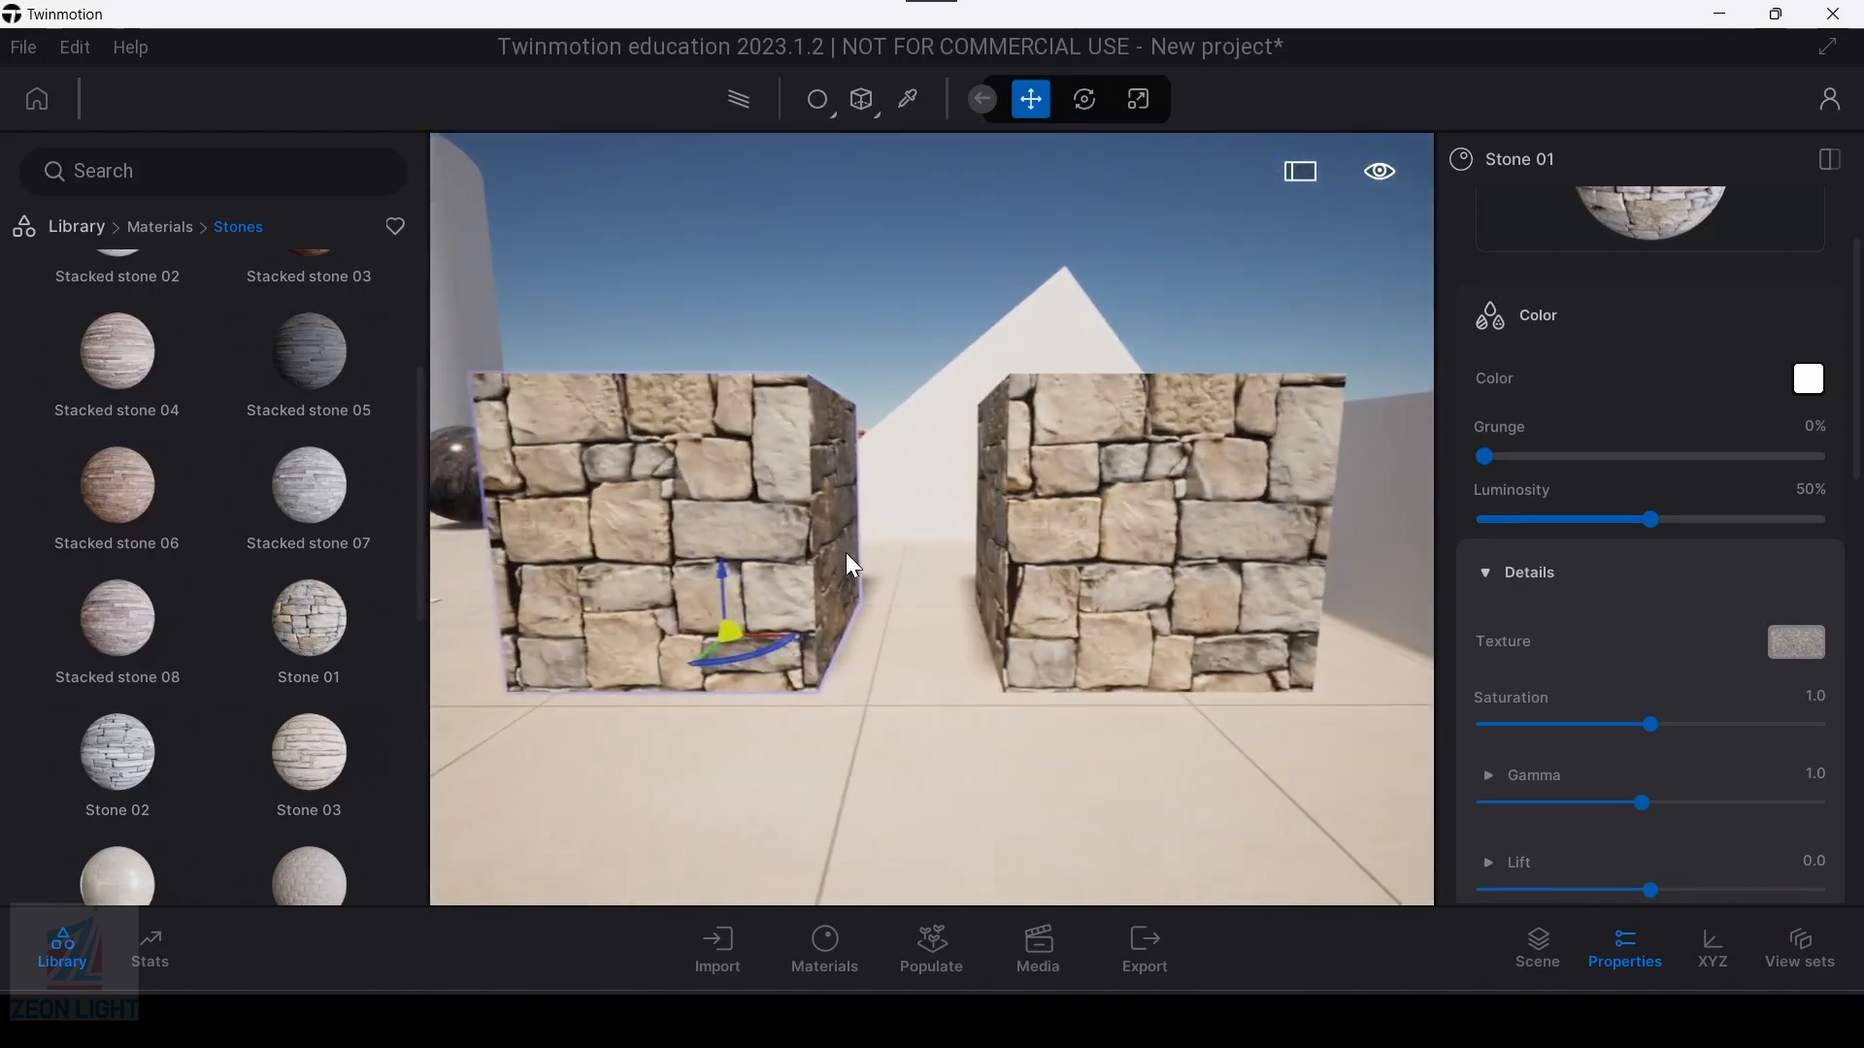
Step: Change the UV mapping to Spherical UVs, trying Cylindrical UVs first, and apply Stone 01 to the third box in the row
{"action": "key", "text": "d"}
{"action": "key", "text": "w"}
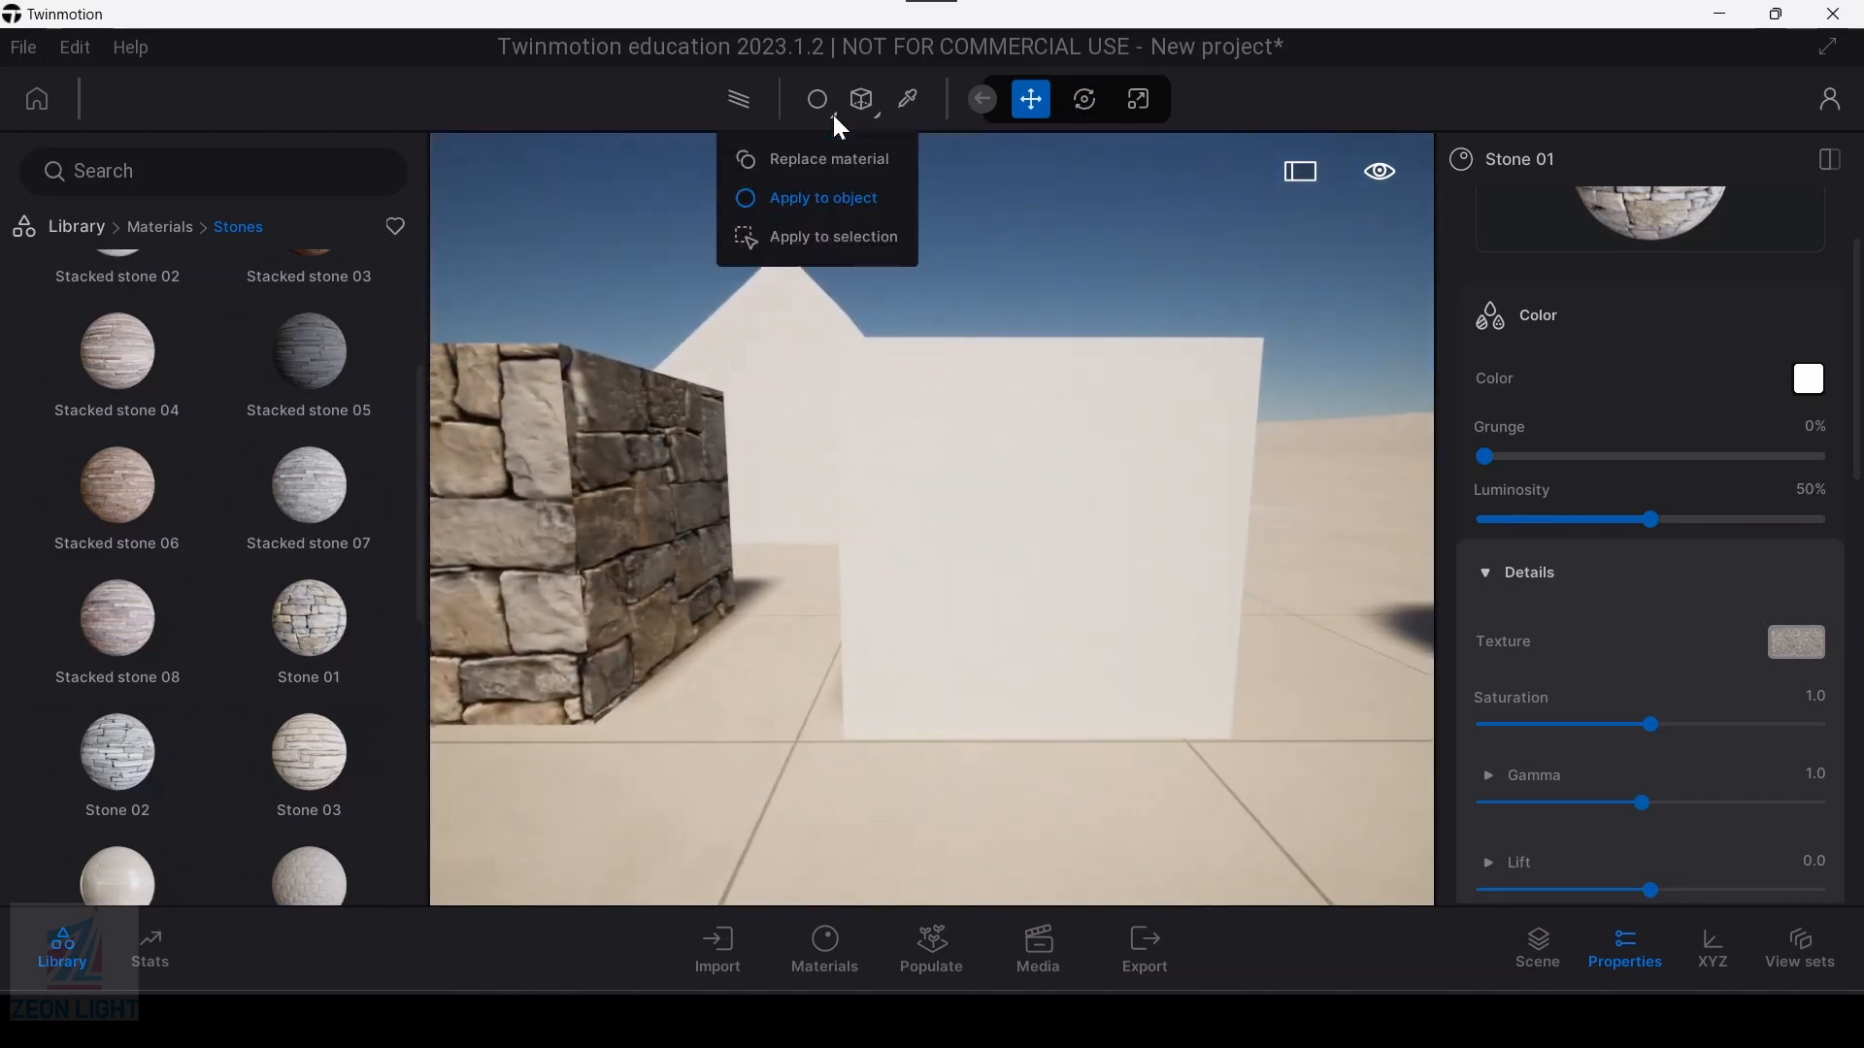
{"action": "mouse_move", "coordinate": [878, 115]}
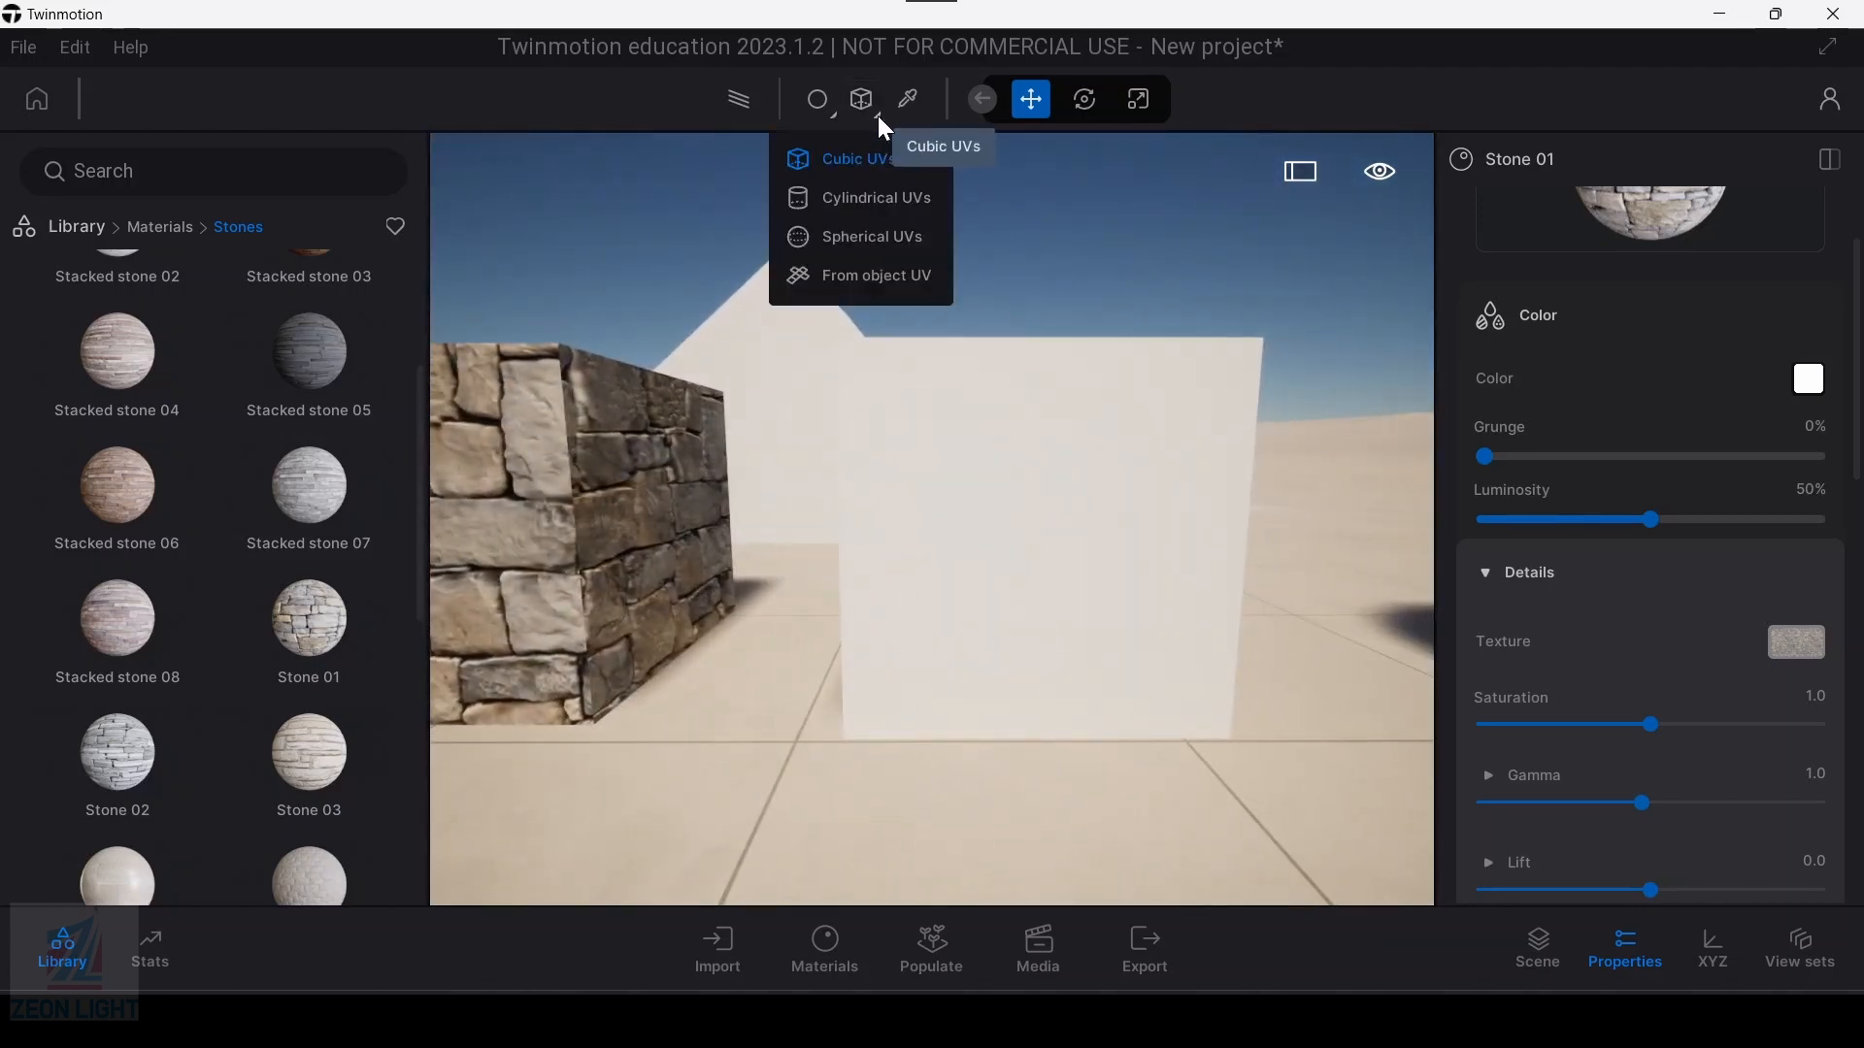
{"action": "left_click", "coordinate": [870, 195]}
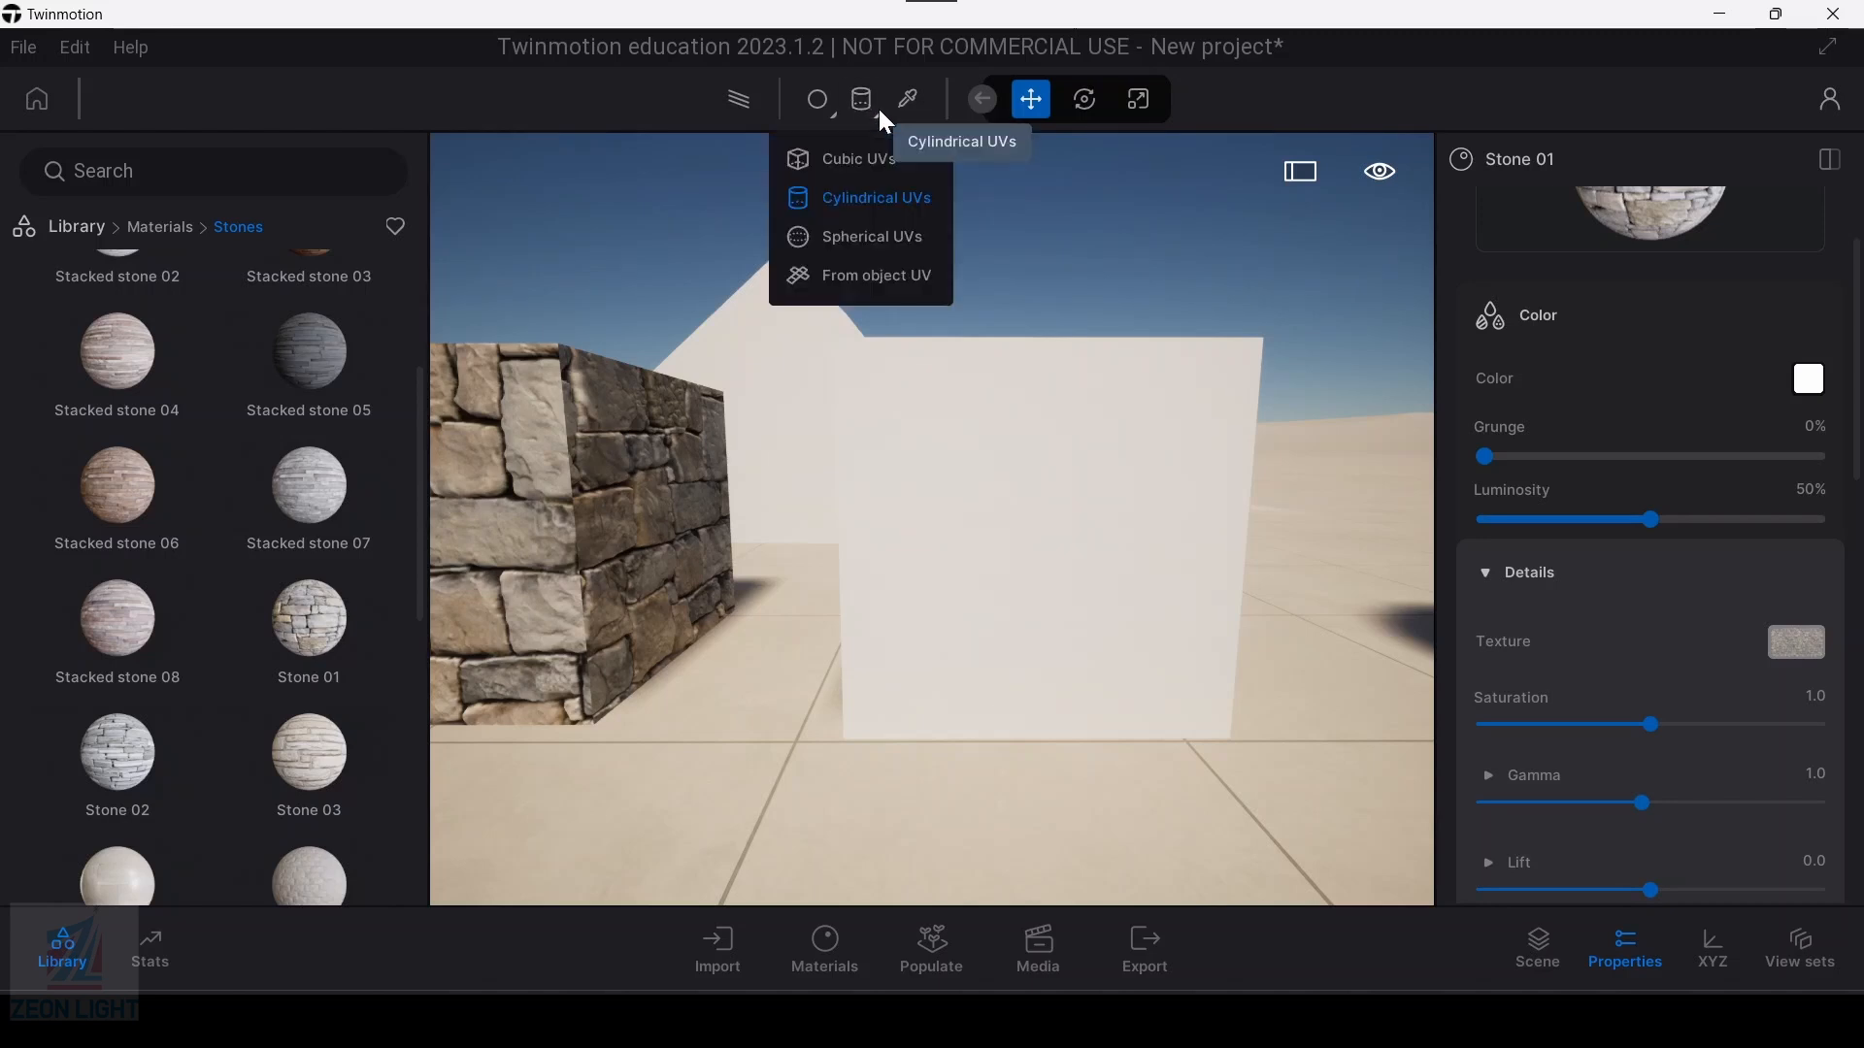
{"action": "left_click", "coordinate": [855, 243]}
{"action": "left_click_drag", "start_coordinate": [310, 626], "coordinate": [1193, 522]}
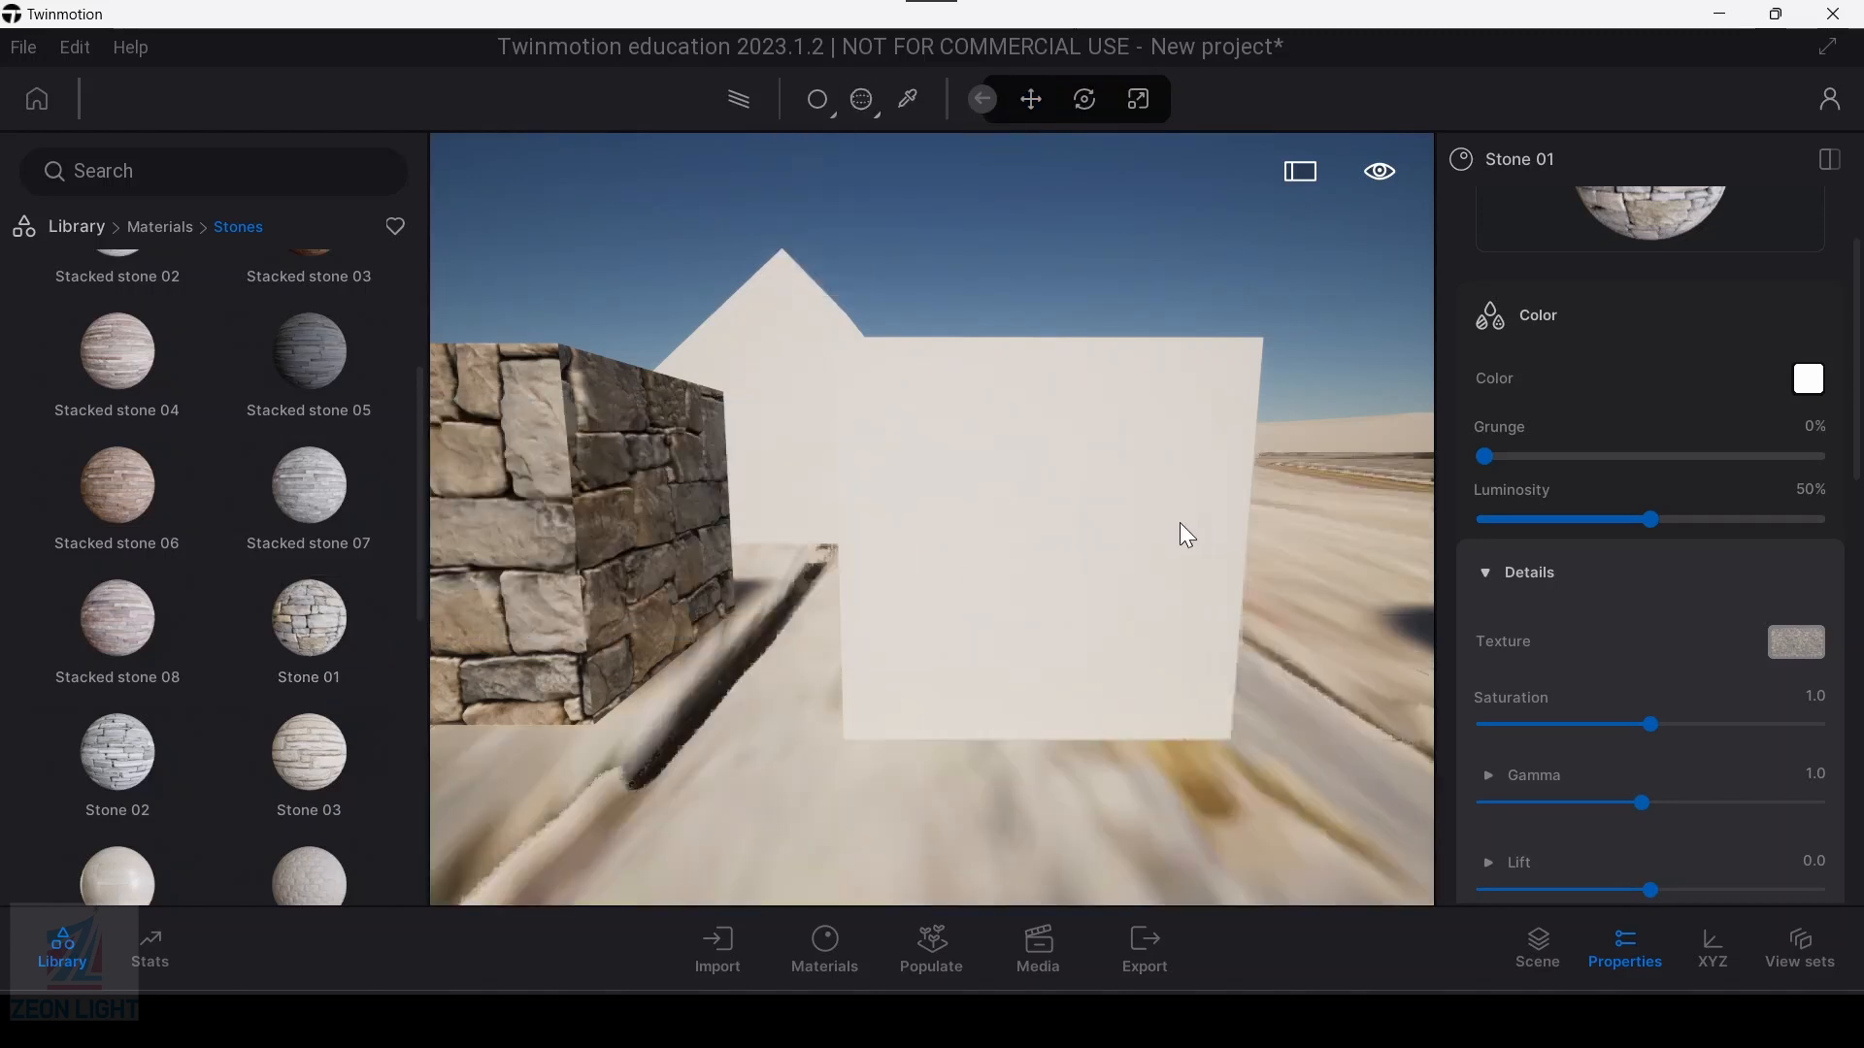
{"action": "key", "text": "a"}
{"action": "key", "text": "s"}
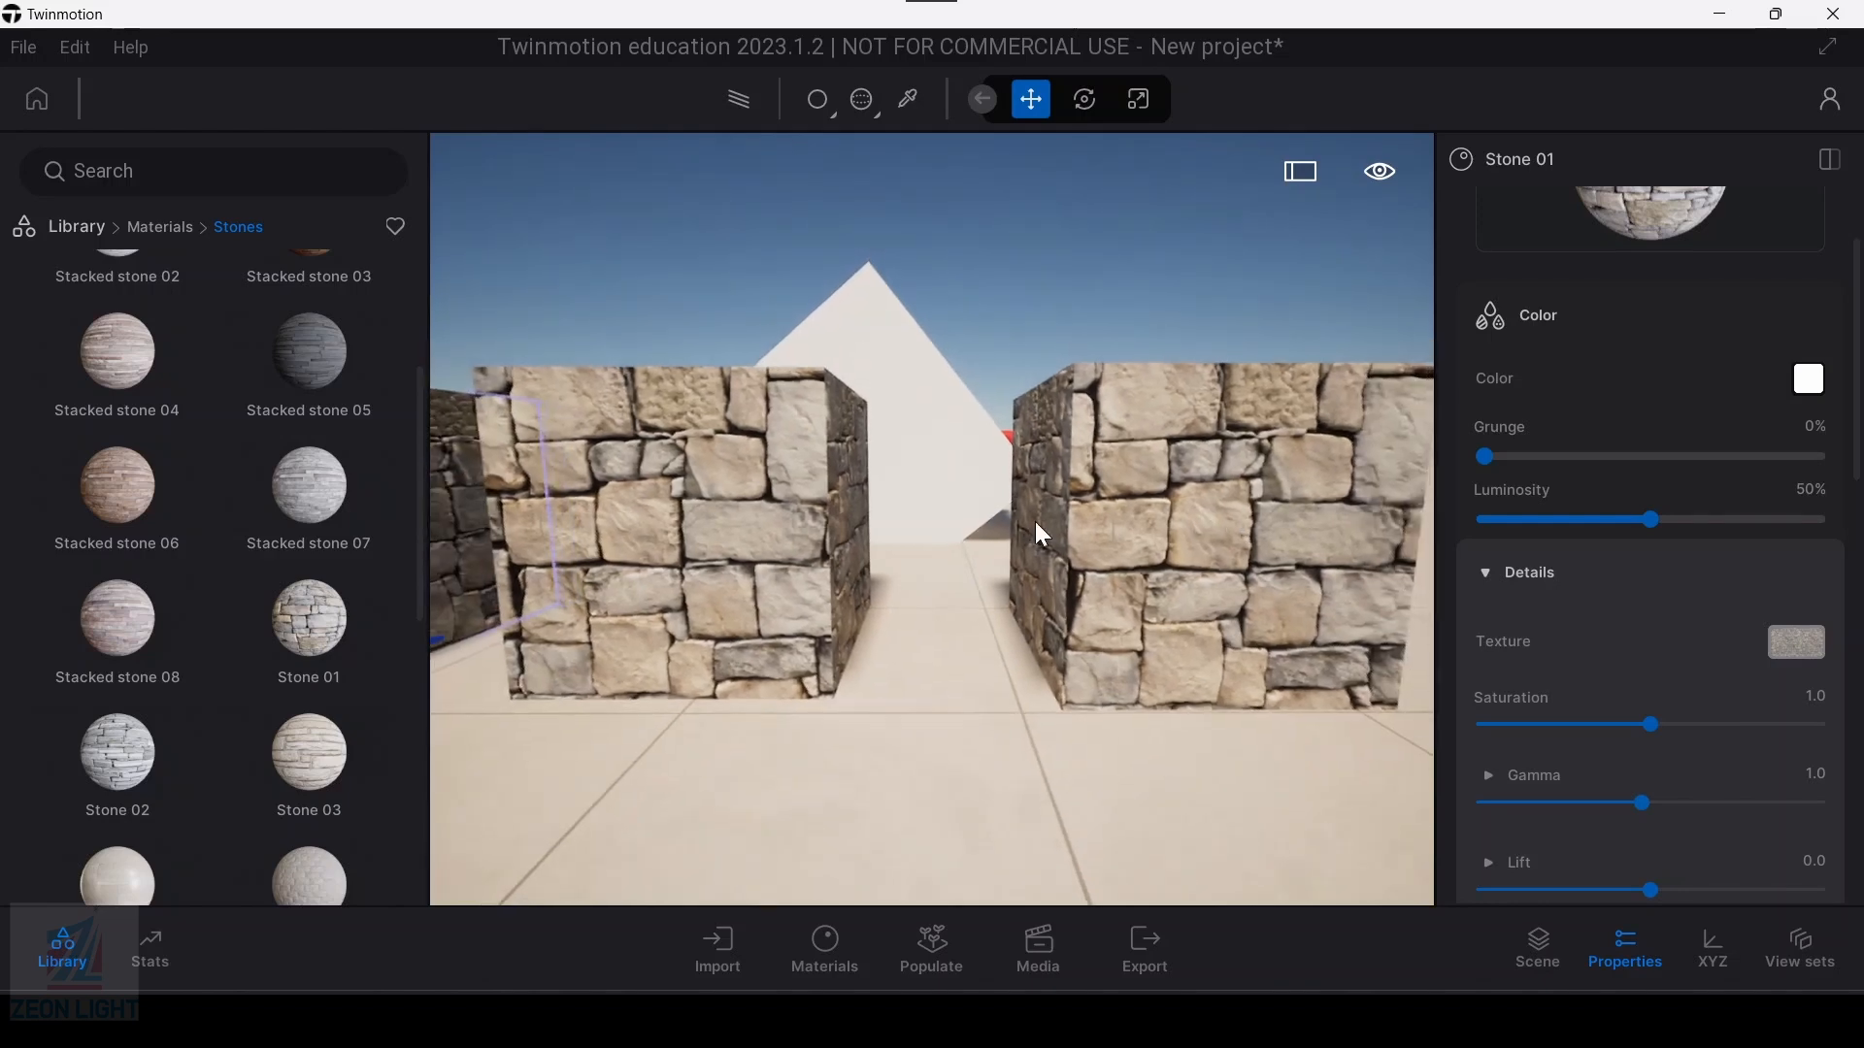
Step: Compare the stone texture on the three boxes and set the UV mapping back to Cubic UVs
{"action": "key", "text": "a"}
{"action": "middle_click_drag", "start_coordinate": [766, 493], "coordinate": [841, 557]}
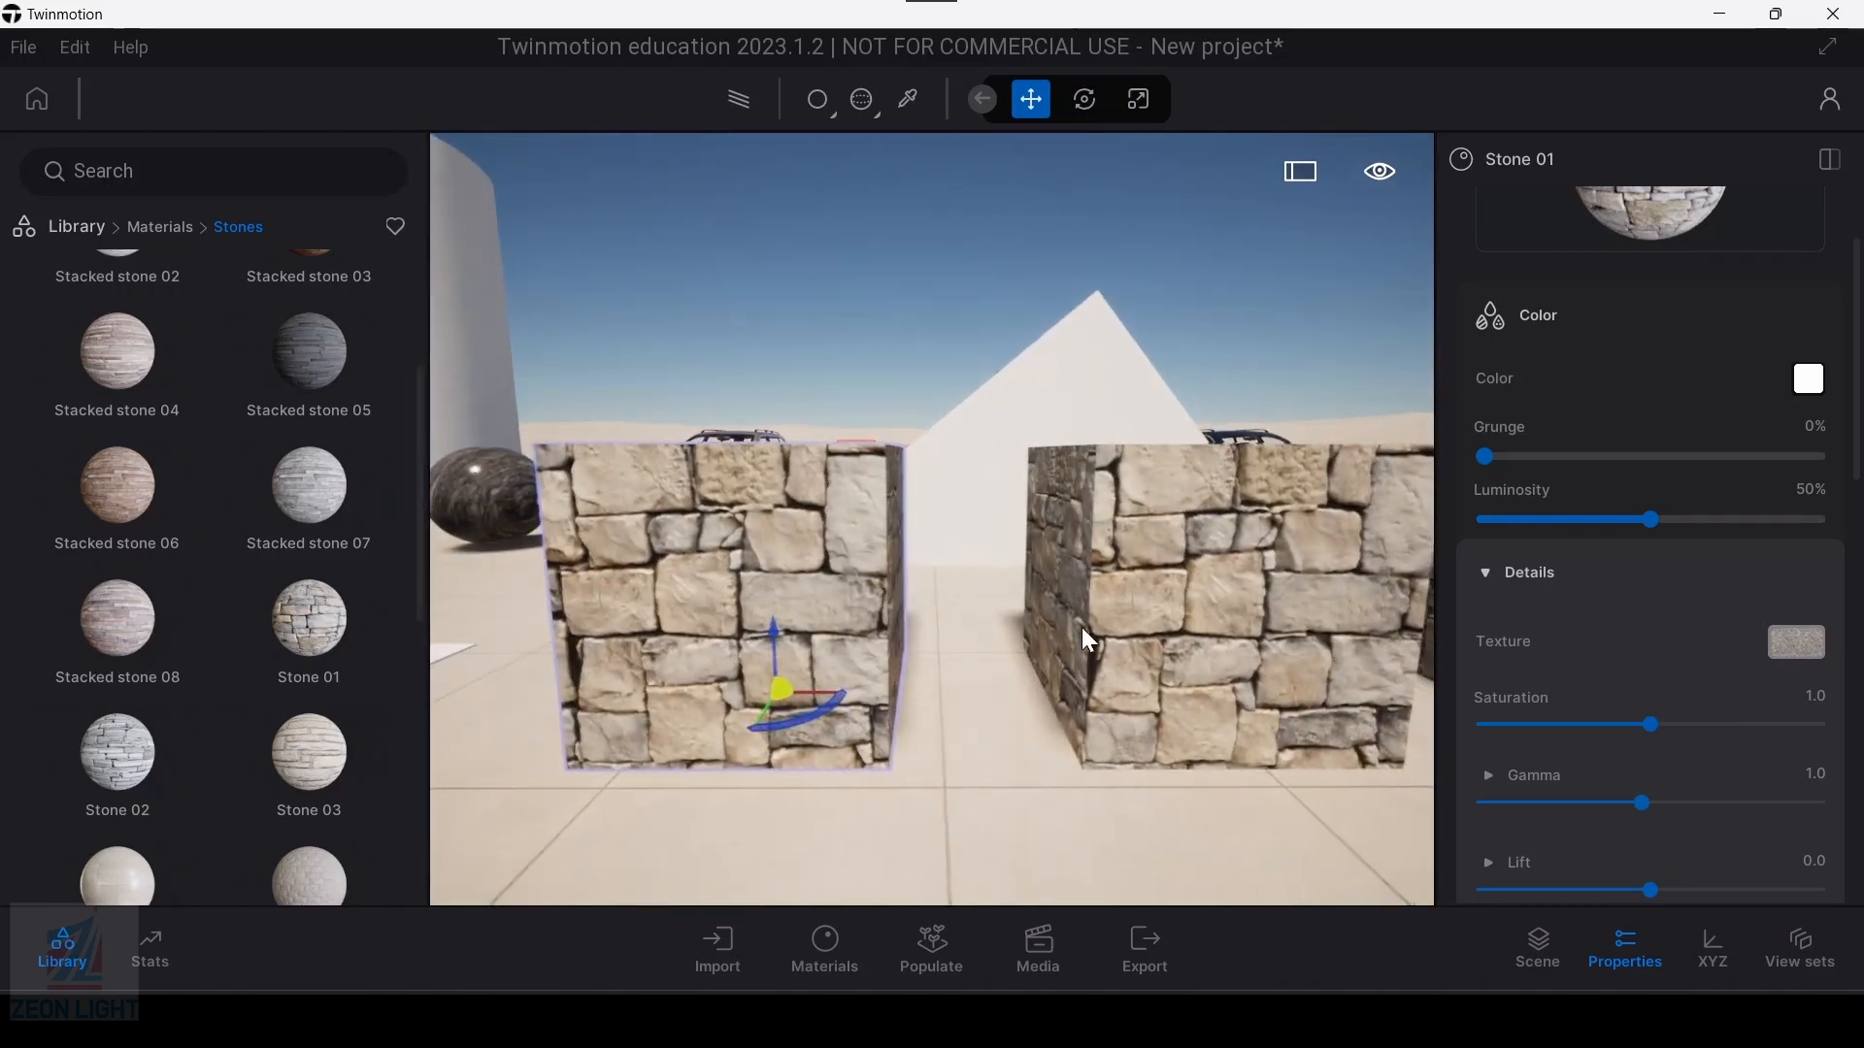
{"action": "middle_click_drag", "start_coordinate": [1090, 641], "coordinate": [767, 573]}
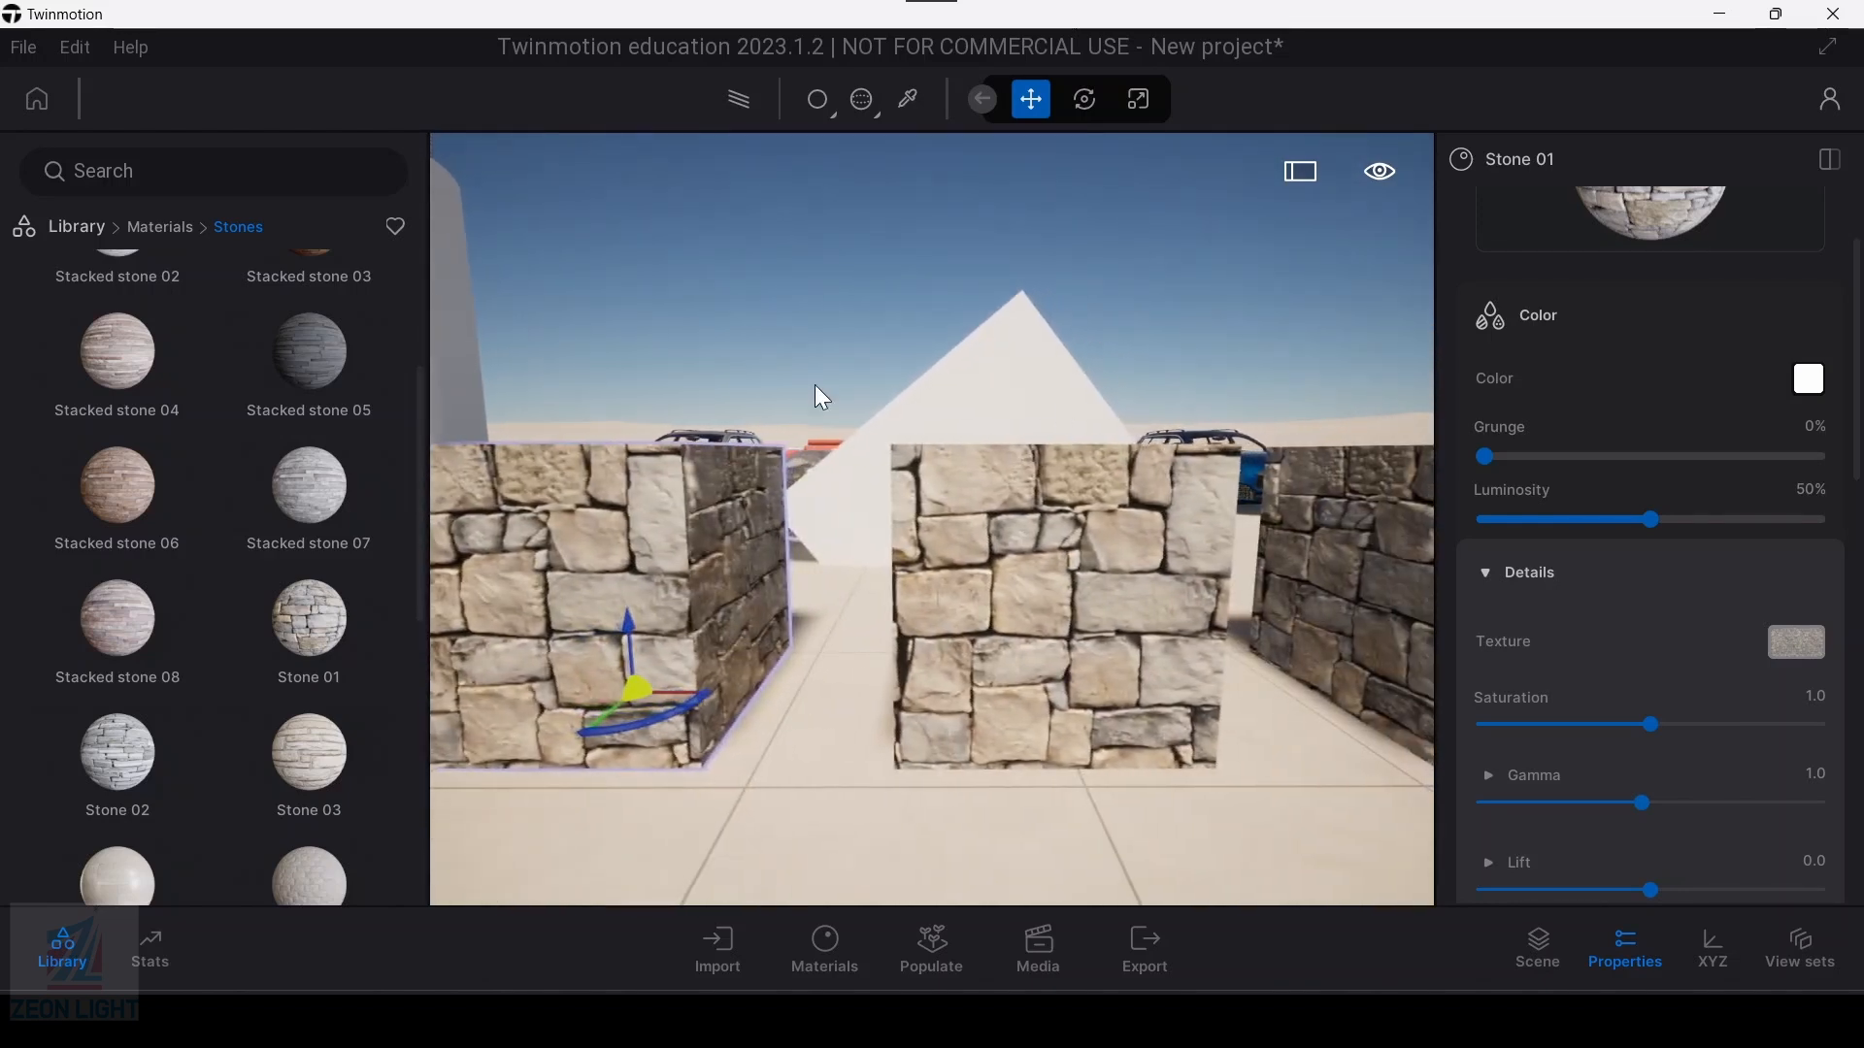
{"action": "left_click", "coordinate": [880, 115]}
{"action": "left_click", "coordinate": [837, 233]}
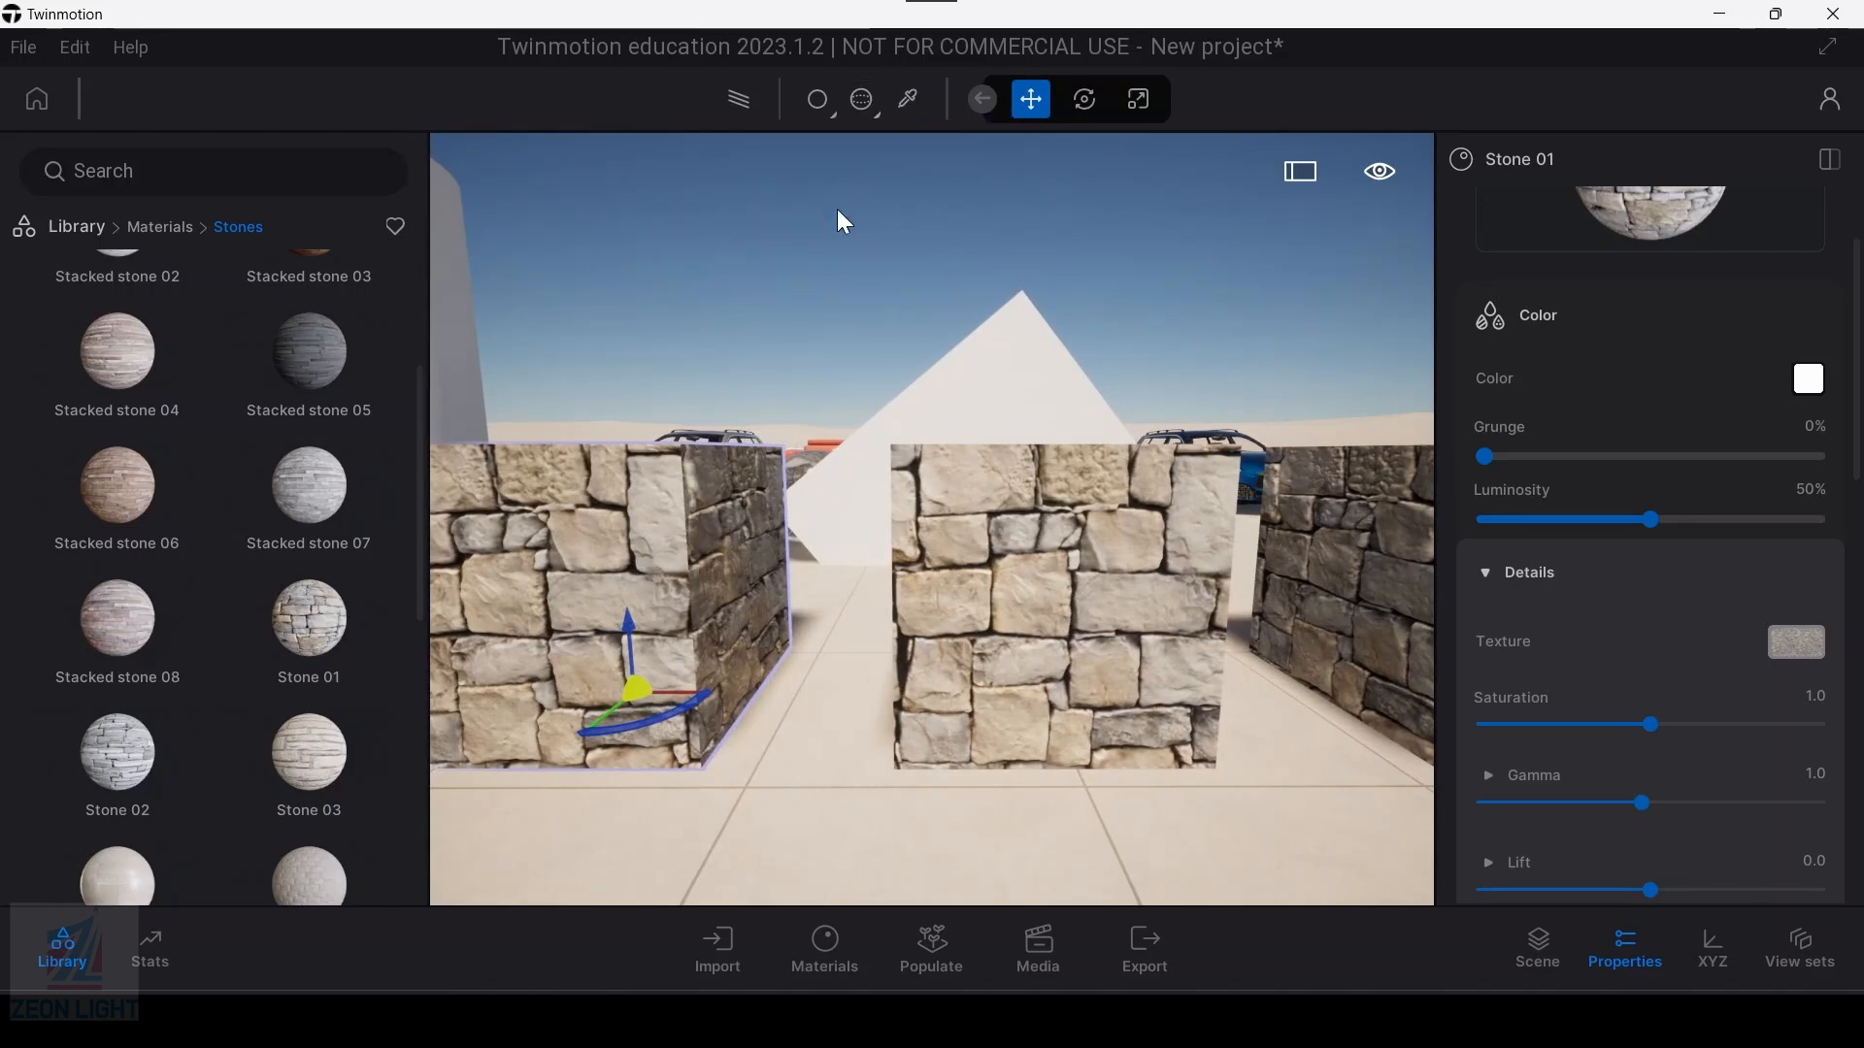
{"action": "left_click", "coordinate": [874, 114]}
{"action": "left_click", "coordinate": [857, 161]}
{"action": "middle_click_drag", "start_coordinate": [699, 582], "coordinate": [872, 595]}
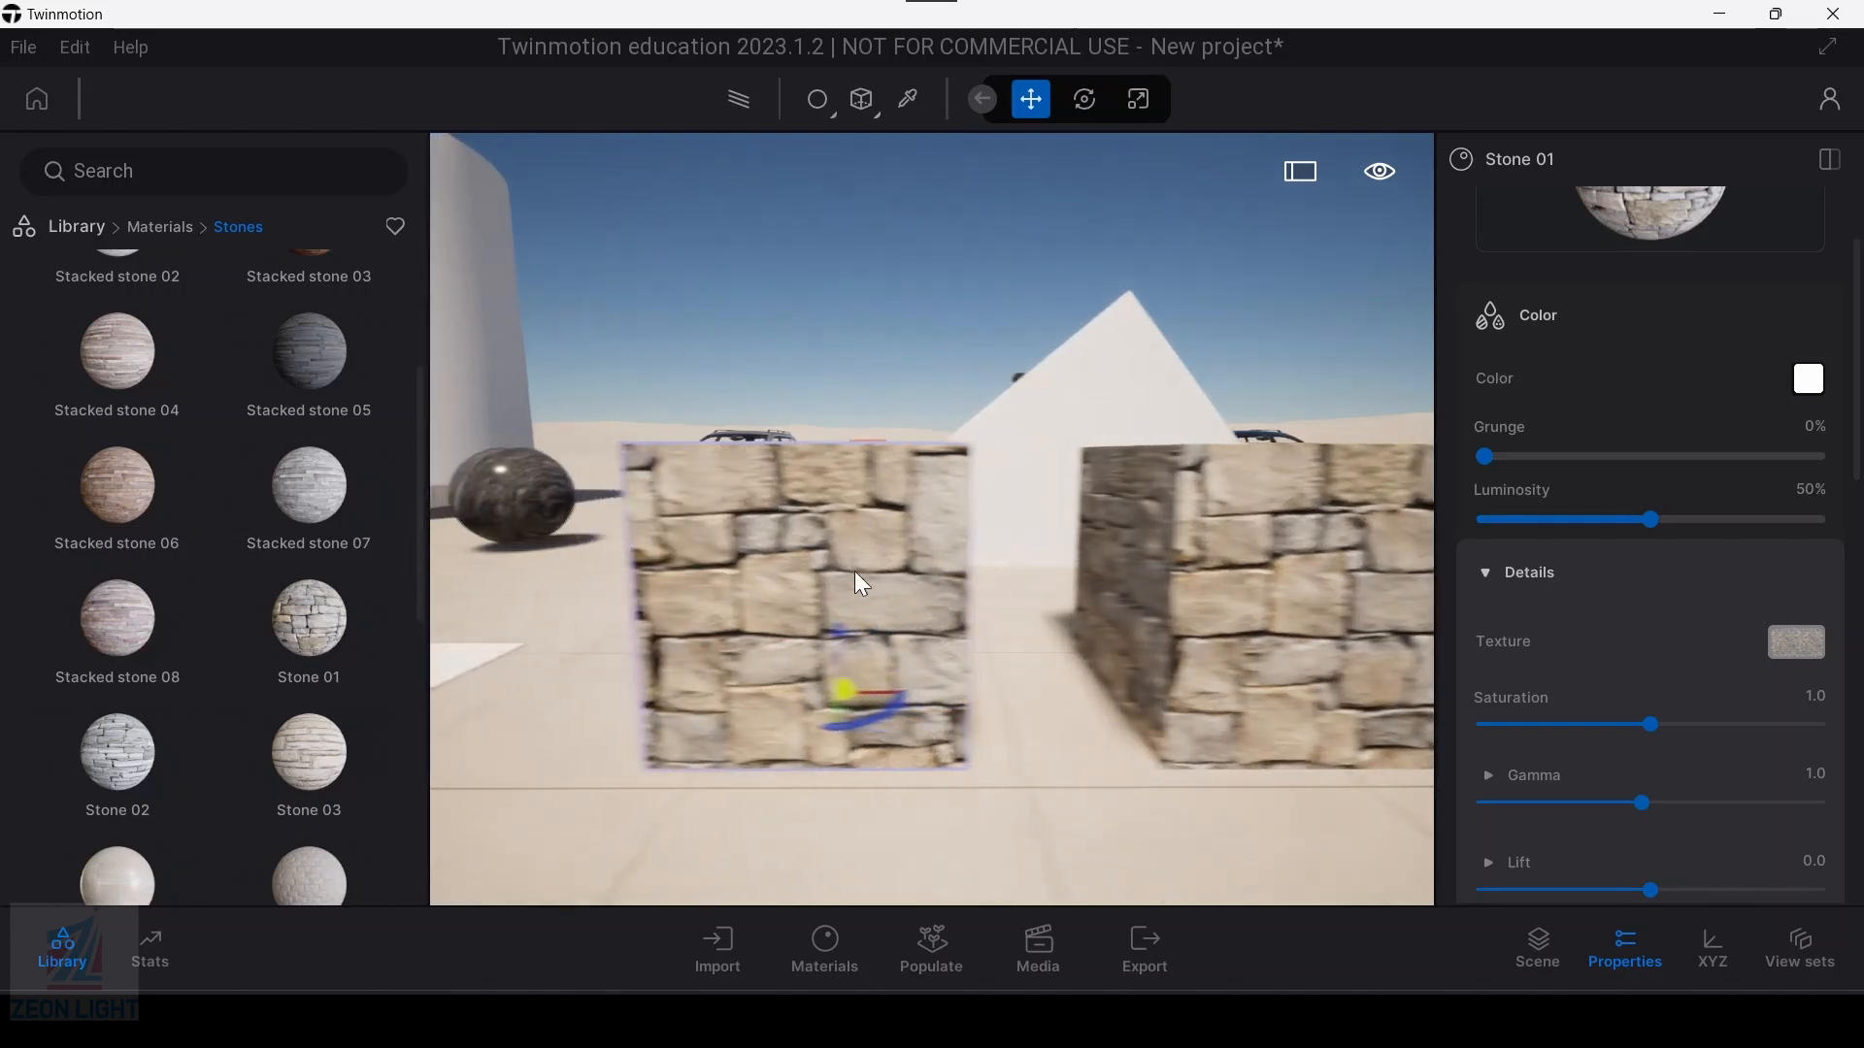
{"action": "scroll", "coordinate": [871, 596], "scroll_direction": "up", "scroll_amount": 6}
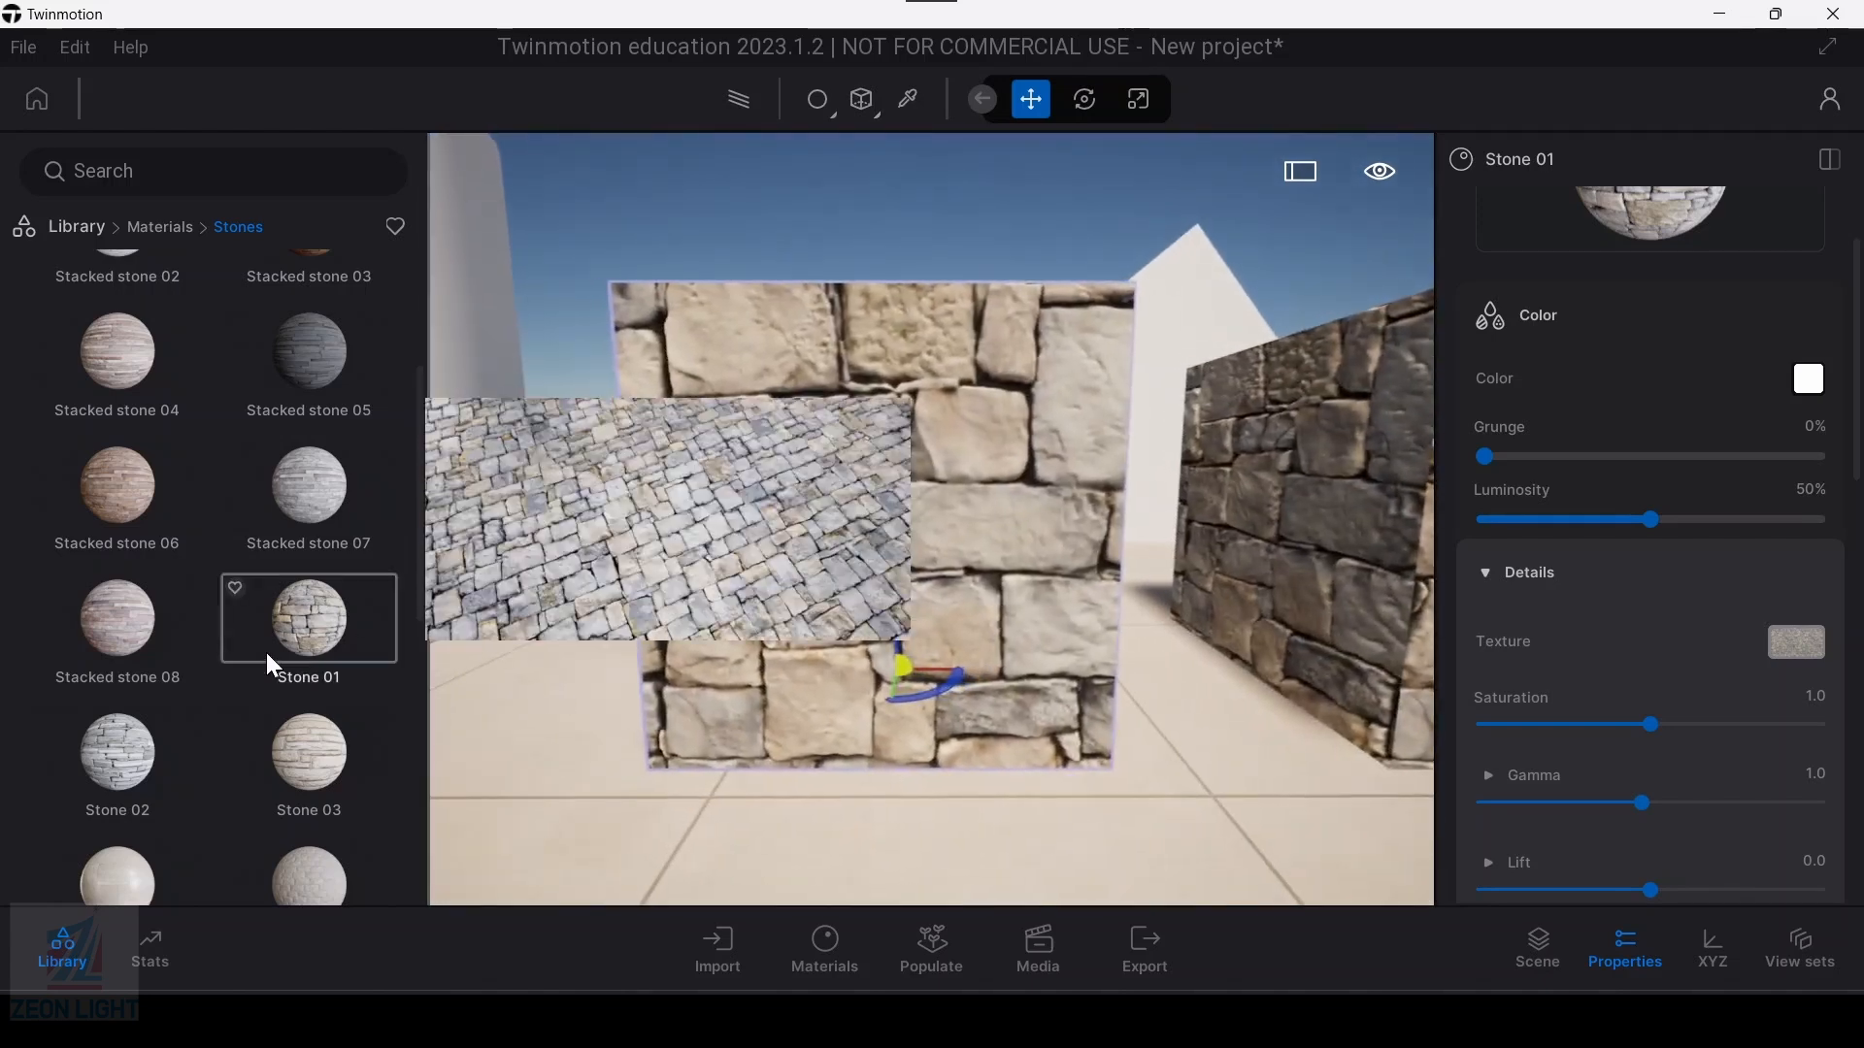
{"action": "key", "text": "a"}
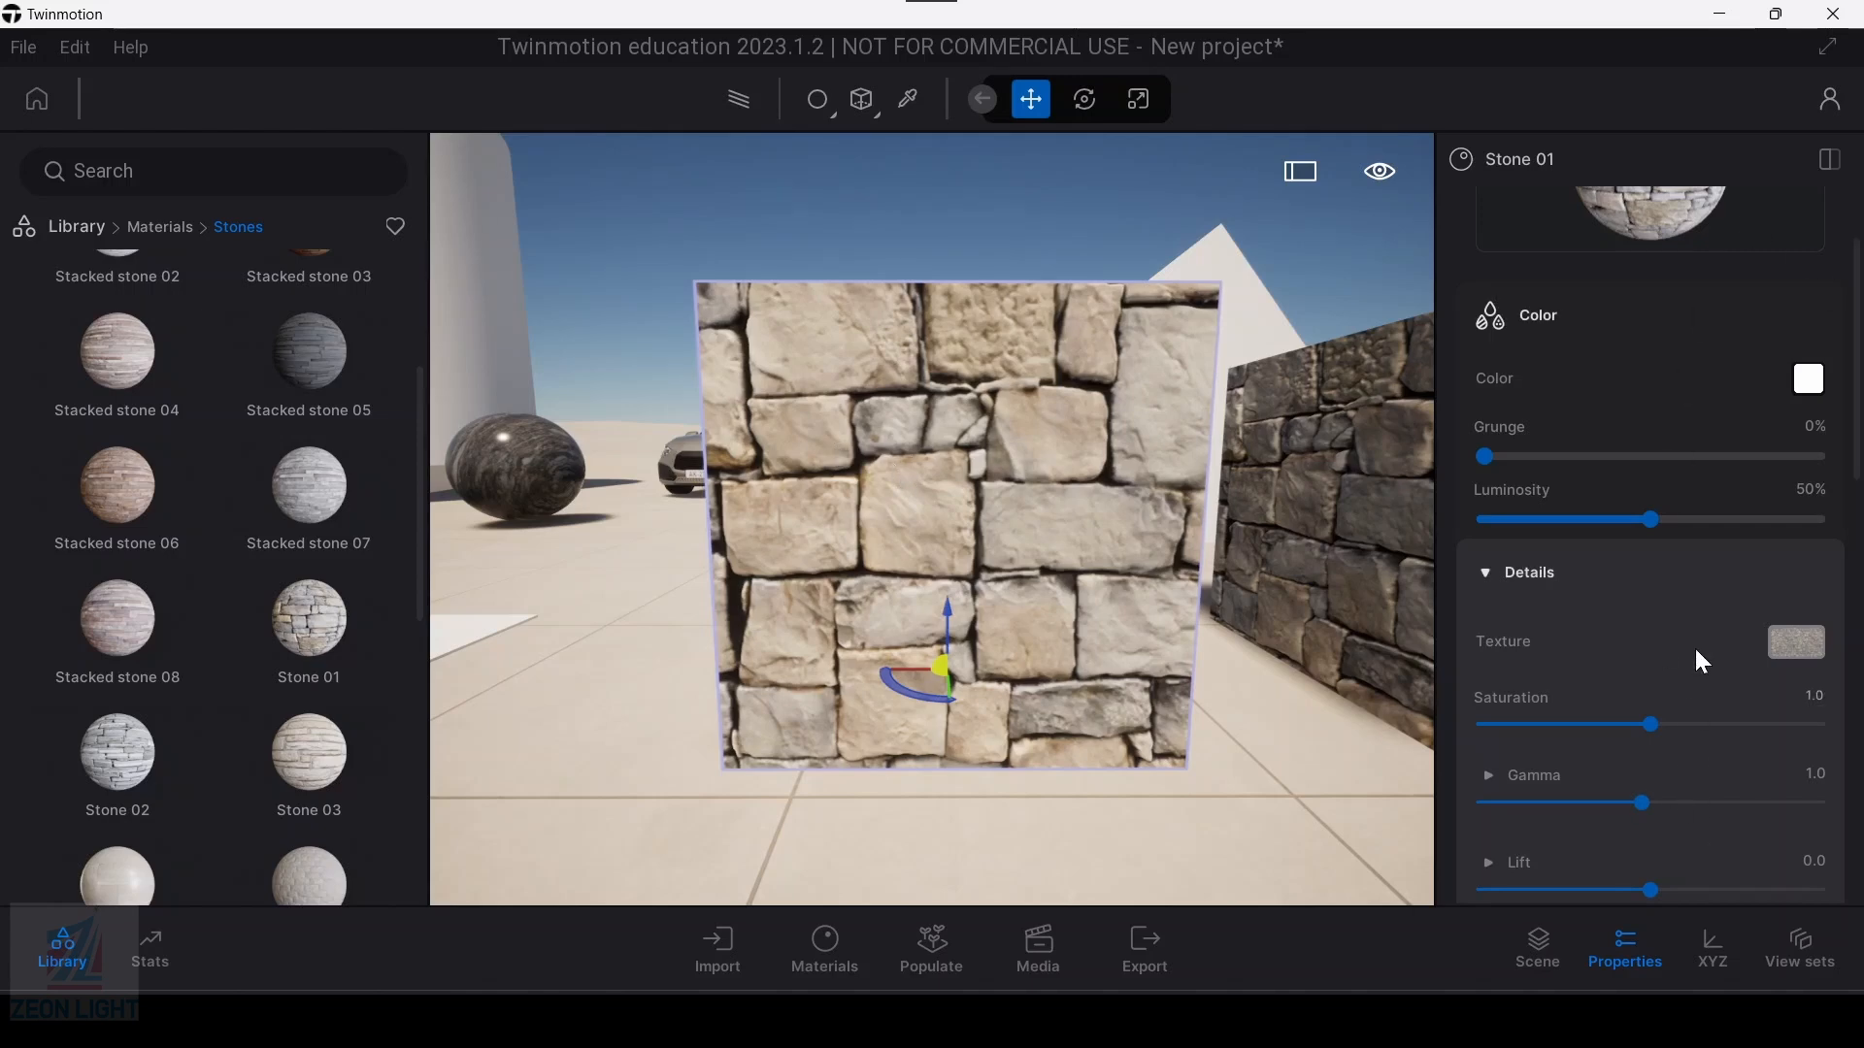
Step: Open the scene's materials list and examine the first three Stone 01 entries in turn
{"action": "scroll", "coordinate": [1695, 679], "scroll_direction": "up", "scroll_amount": 3}
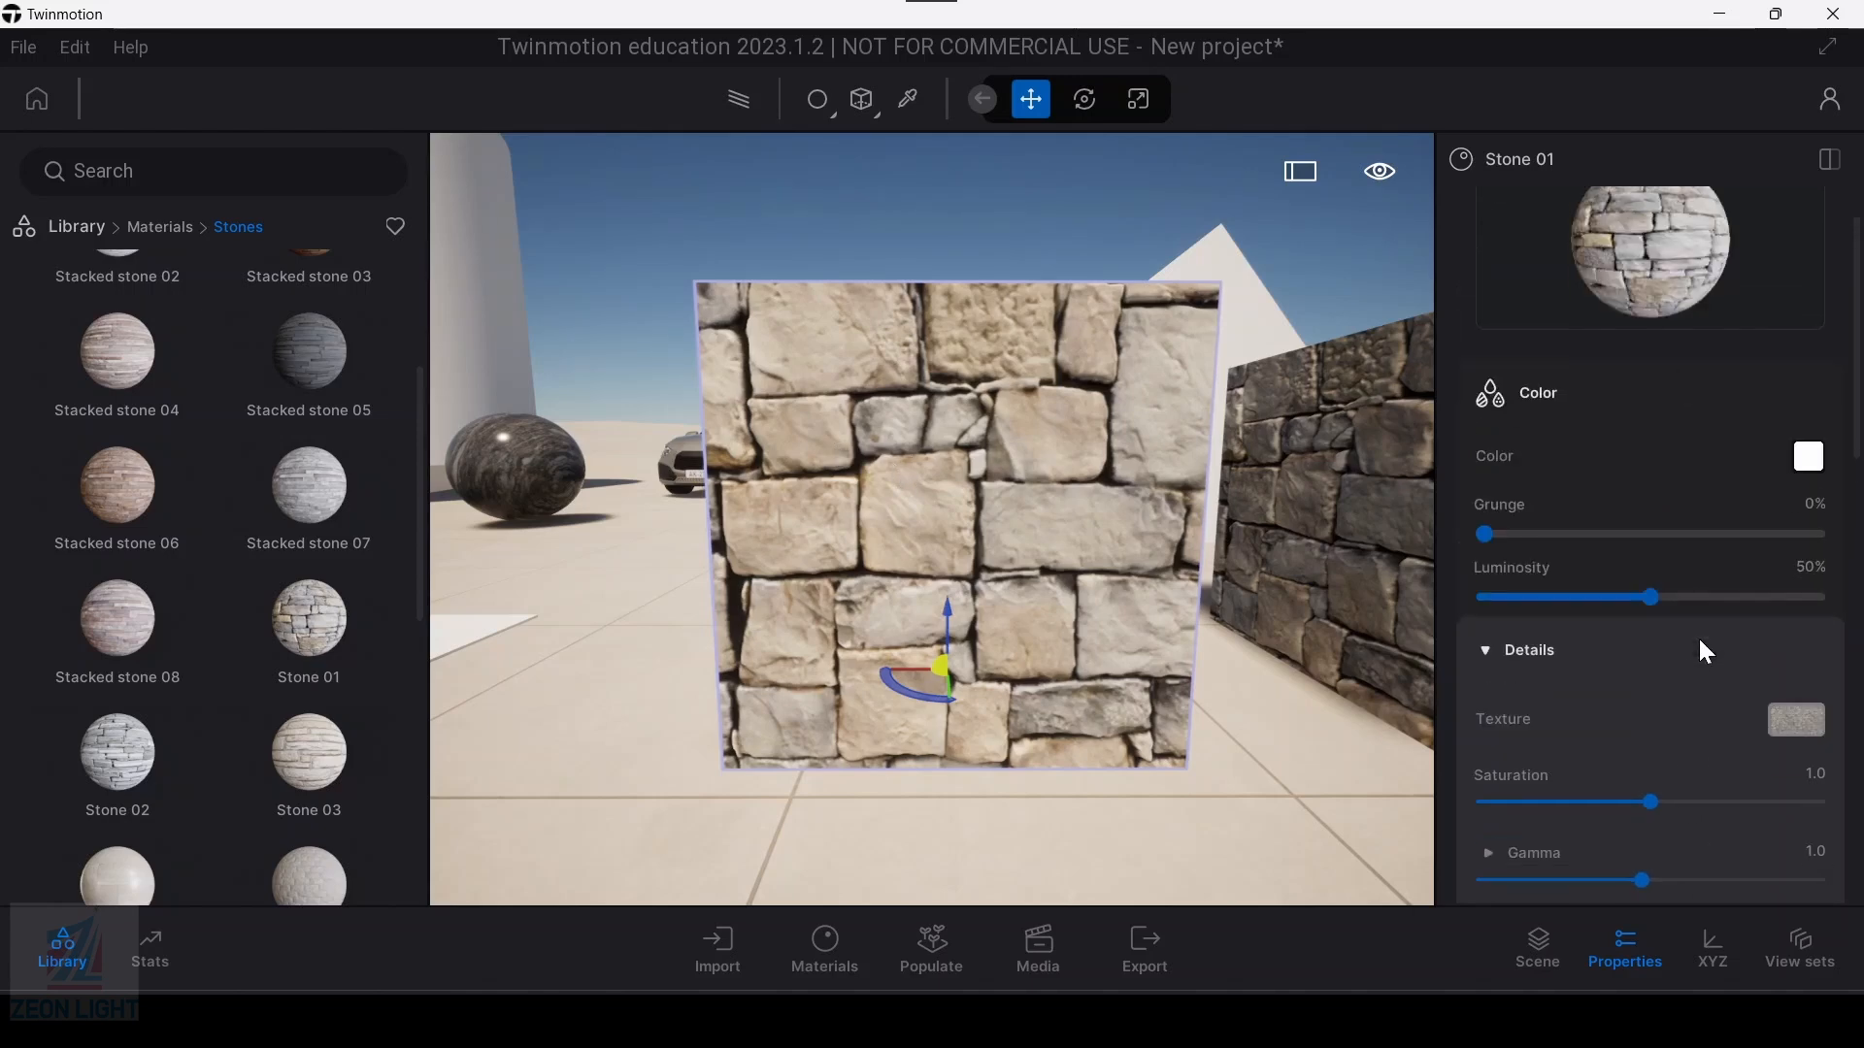
{"action": "left_click", "coordinate": [830, 941]}
{"action": "left_click", "coordinate": [854, 854]}
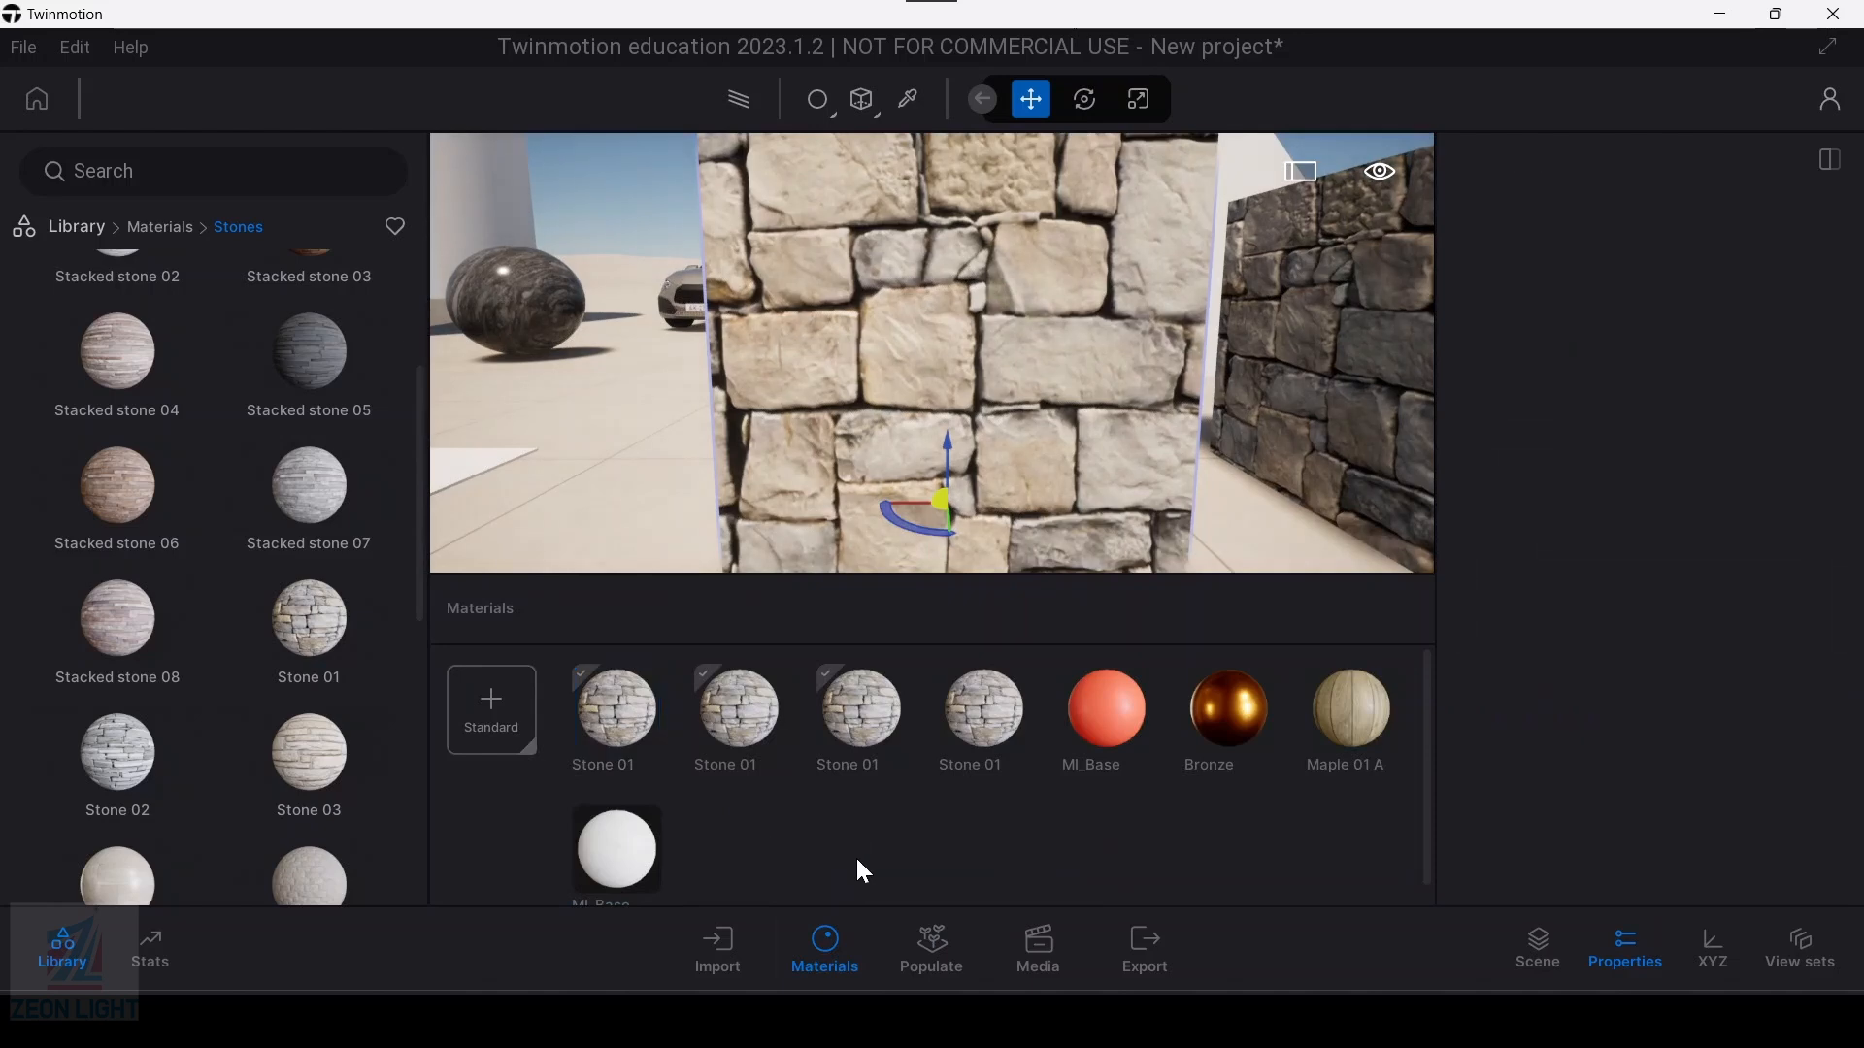
{"action": "left_click", "coordinate": [617, 708]}
{"action": "left_click", "coordinate": [740, 709]}
{"action": "left_click", "coordinate": [871, 738]}
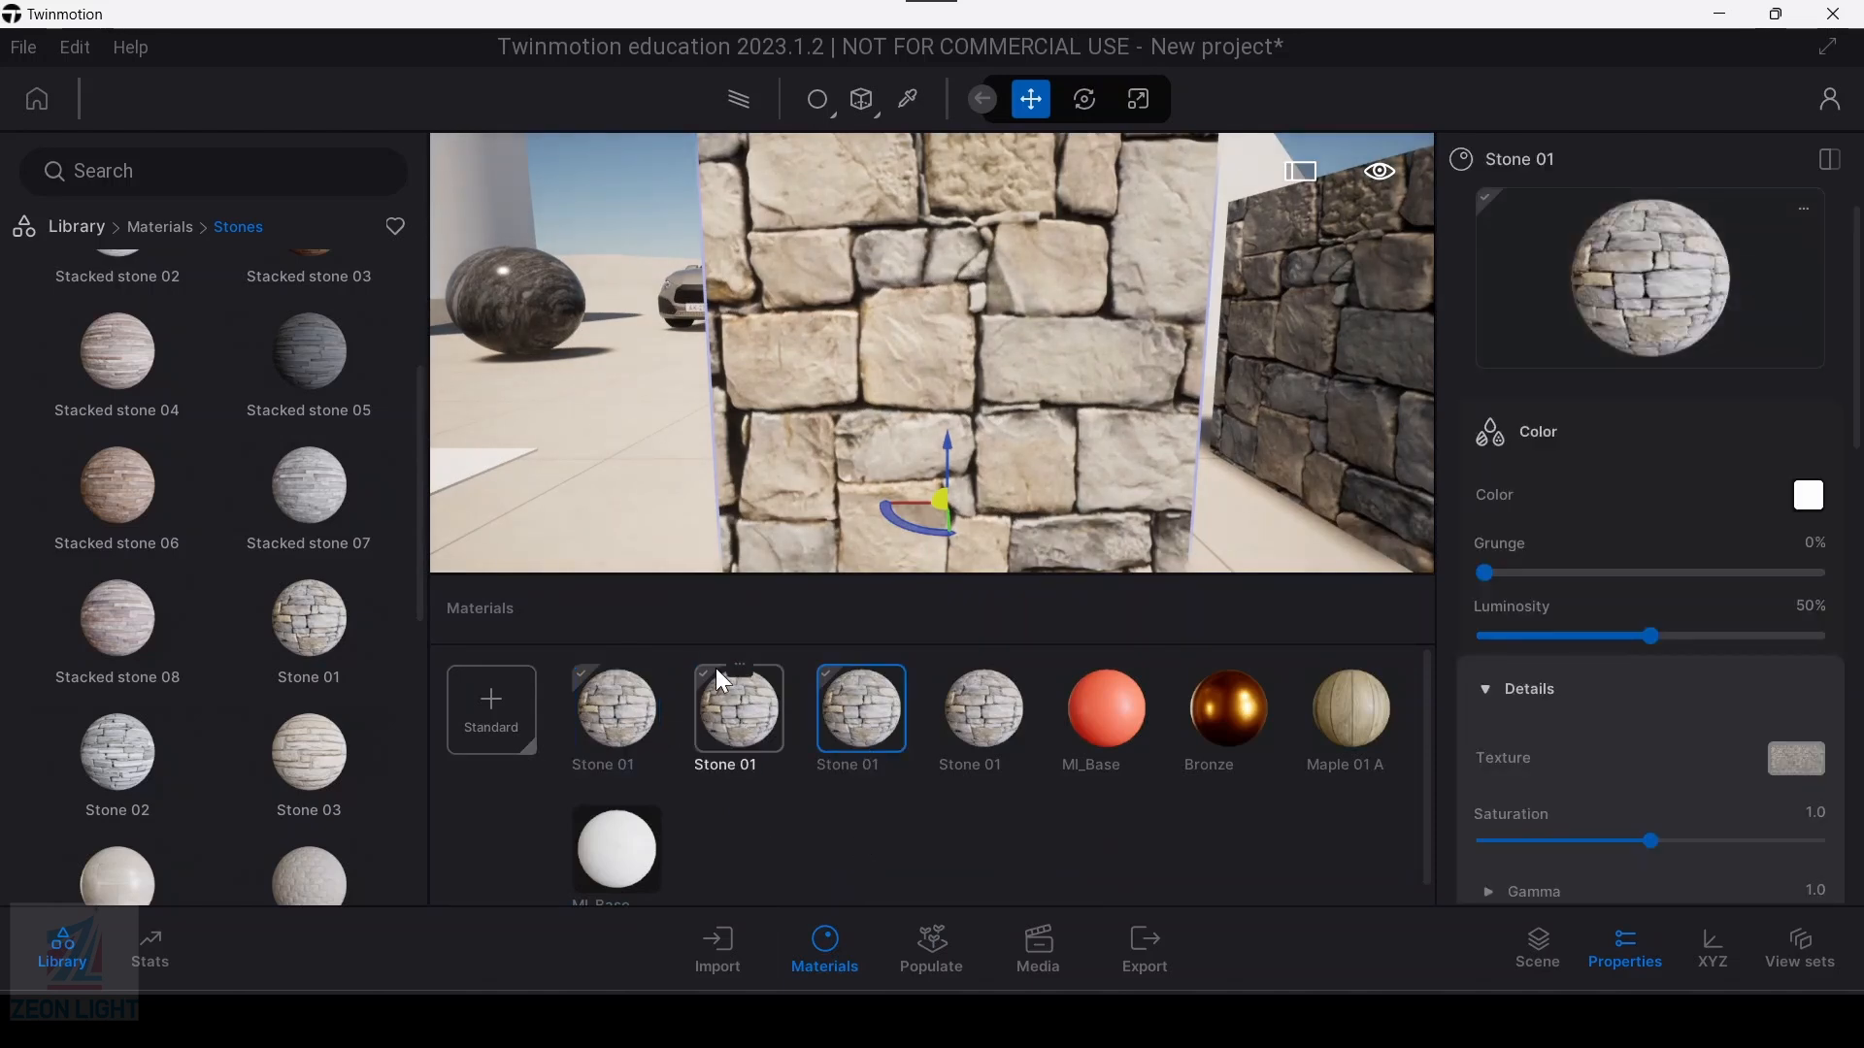
{"action": "scroll", "coordinate": [744, 684], "scroll_direction": "down", "scroll_amount": 1}
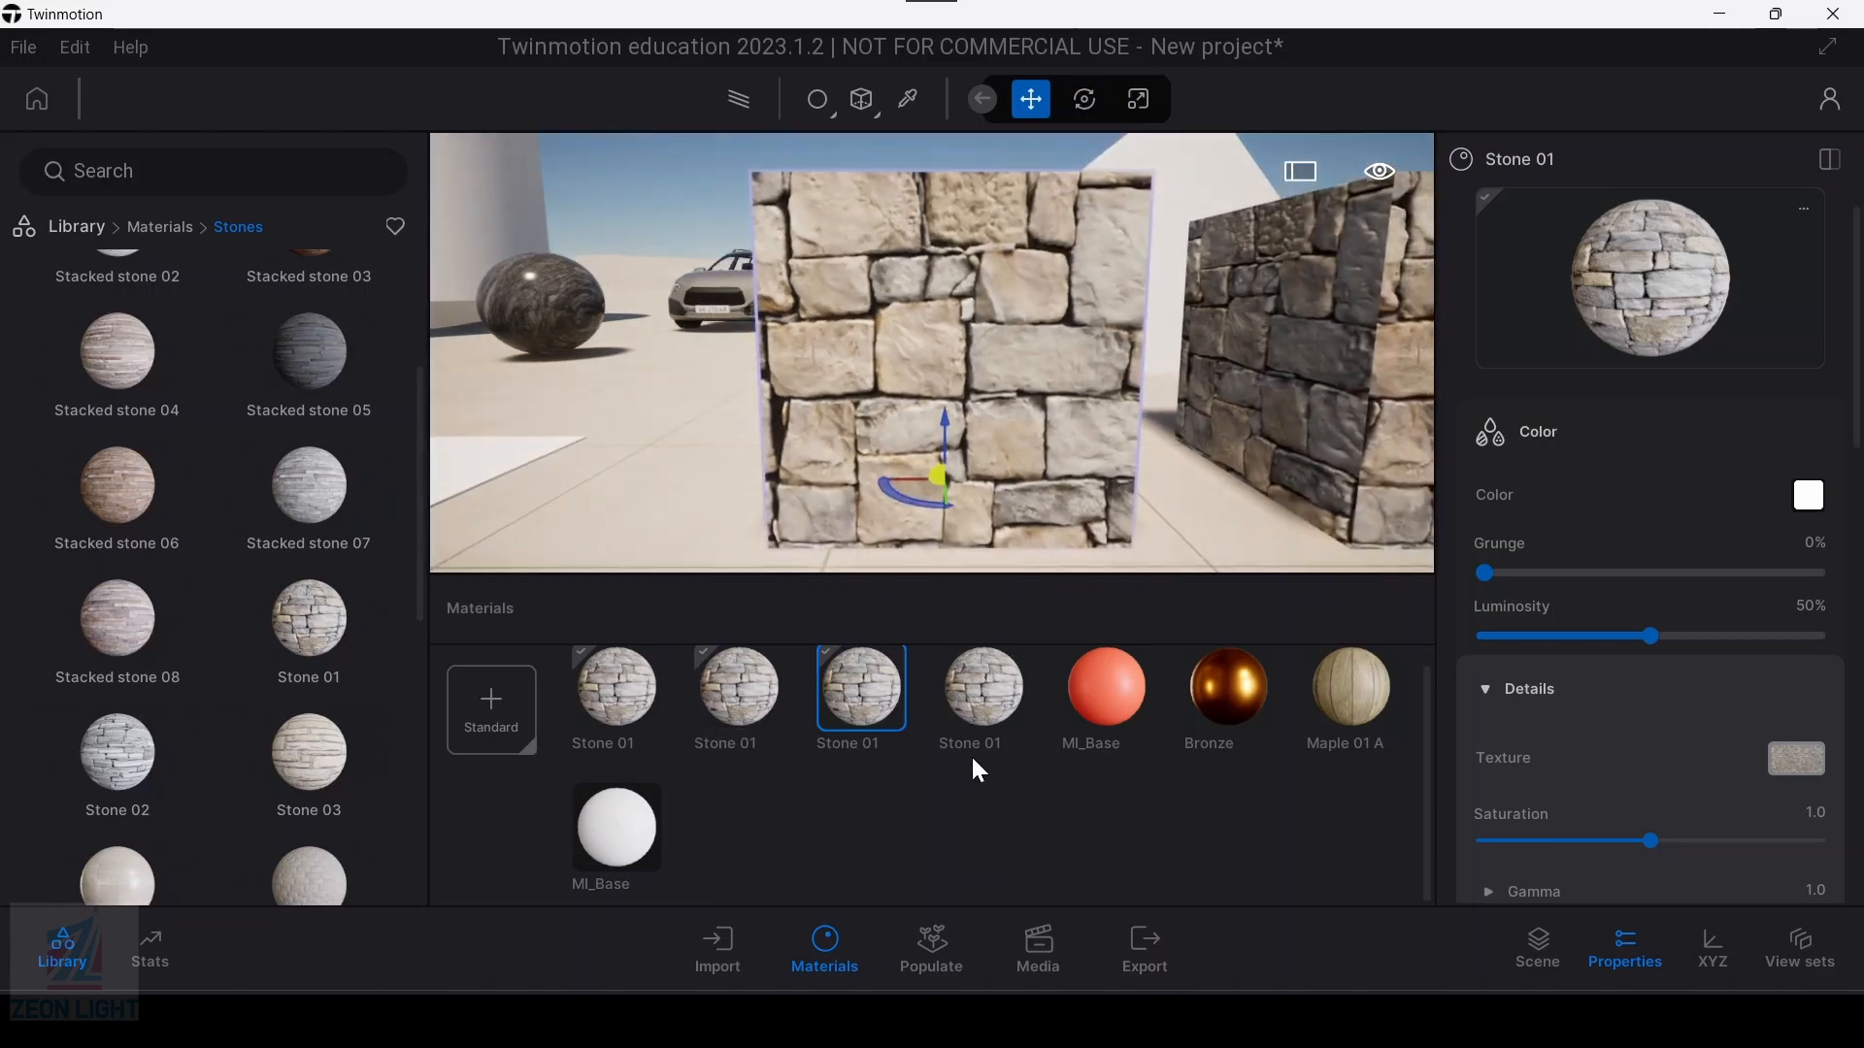
Step: Compare the neighbouring stone boxes in the view with their separate Stone 01 entries in the scene's materials
{"action": "middle_click_drag", "start_coordinate": [976, 361], "coordinate": [869, 412]}
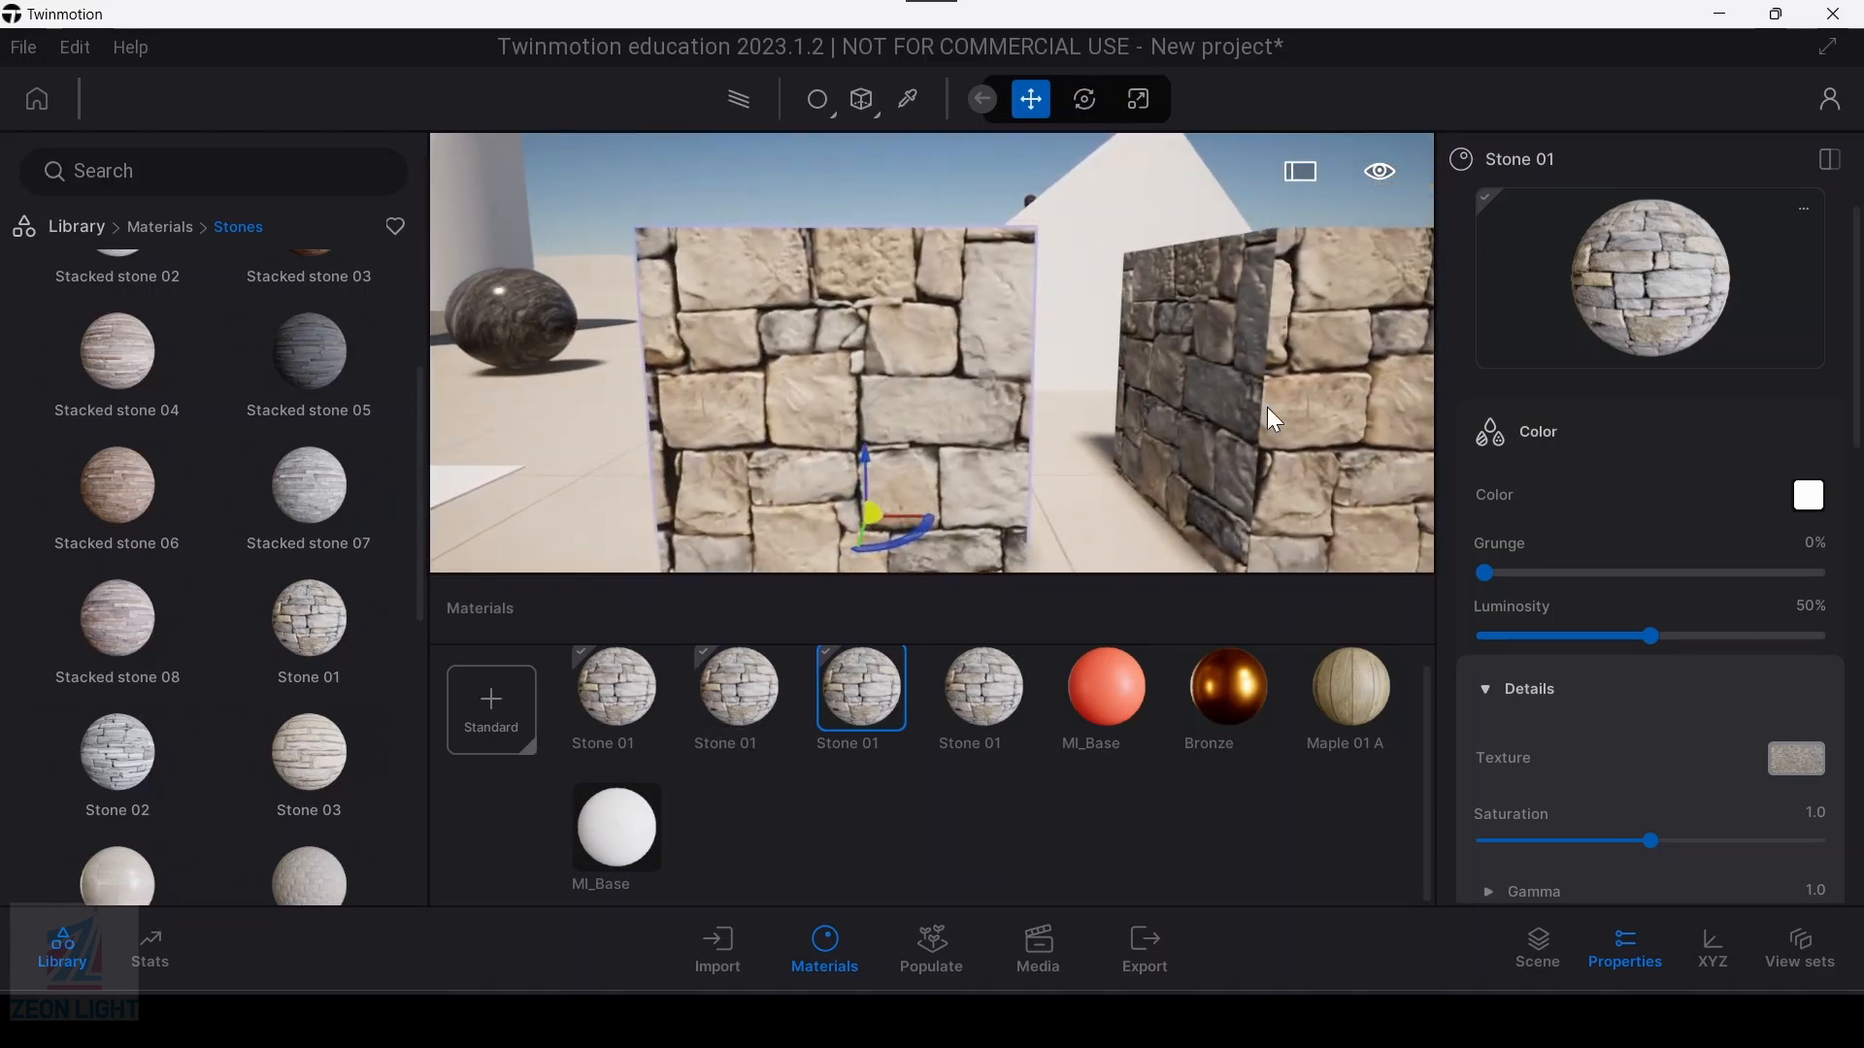
{"action": "middle_click_drag", "start_coordinate": [1264, 405], "coordinate": [1168, 545]}
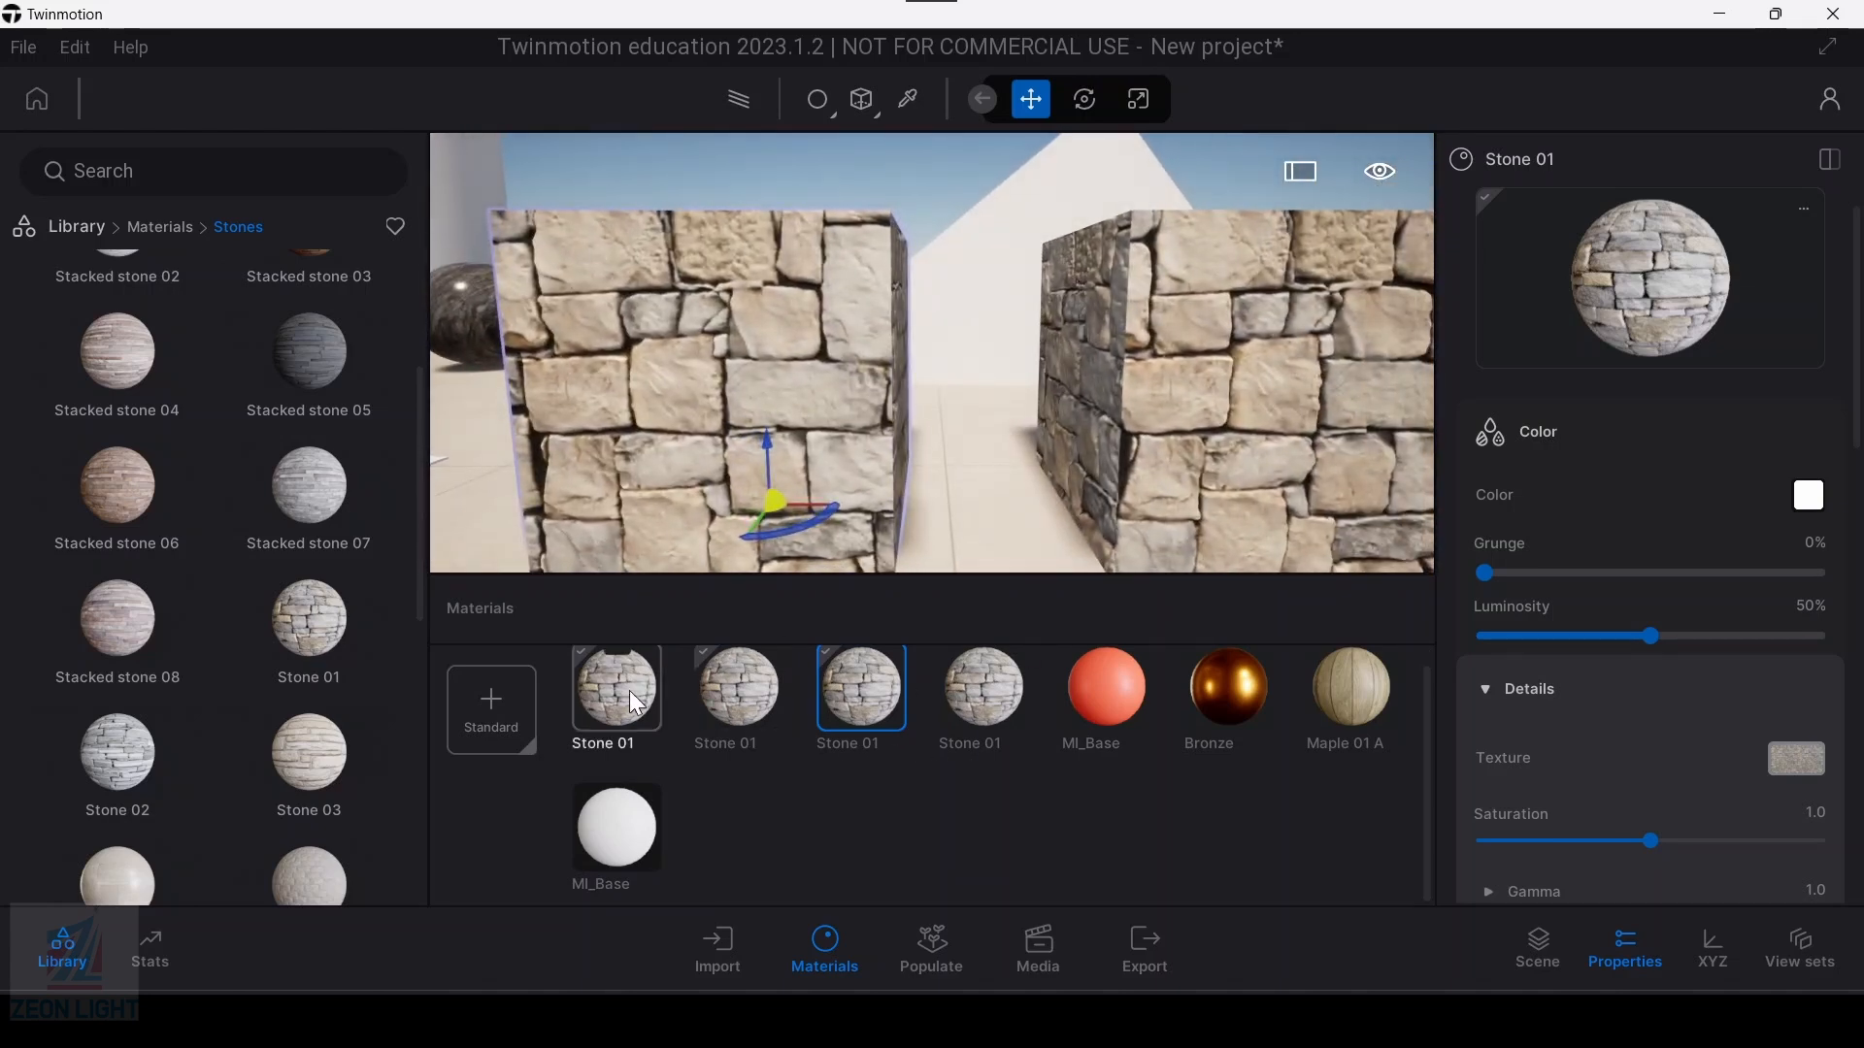
{"action": "scroll", "coordinate": [638, 704], "scroll_direction": "up", "scroll_amount": 1}
{"action": "left_click", "coordinate": [734, 709]}
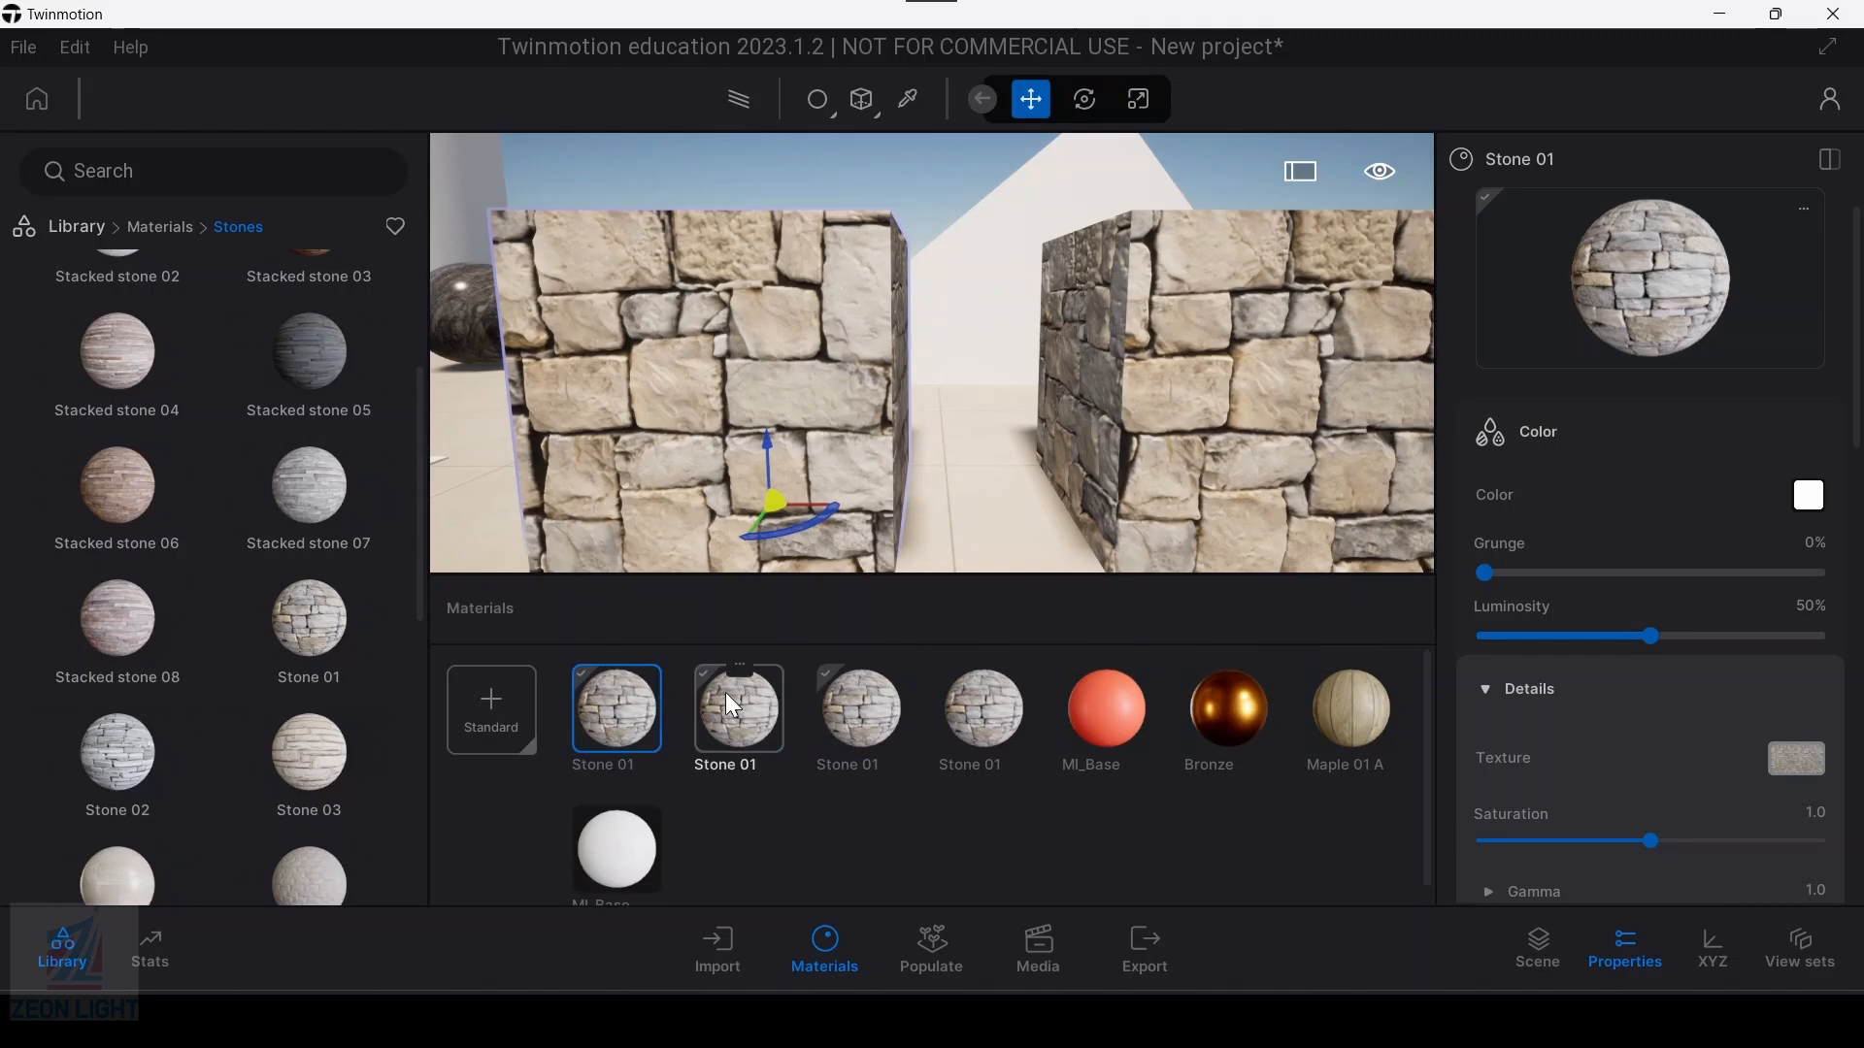
{"action": "scroll", "coordinate": [802, 463], "scroll_direction": "down", "scroll_amount": 3}
{"action": "middle_click_drag", "start_coordinate": [720, 561], "coordinate": [748, 413]}
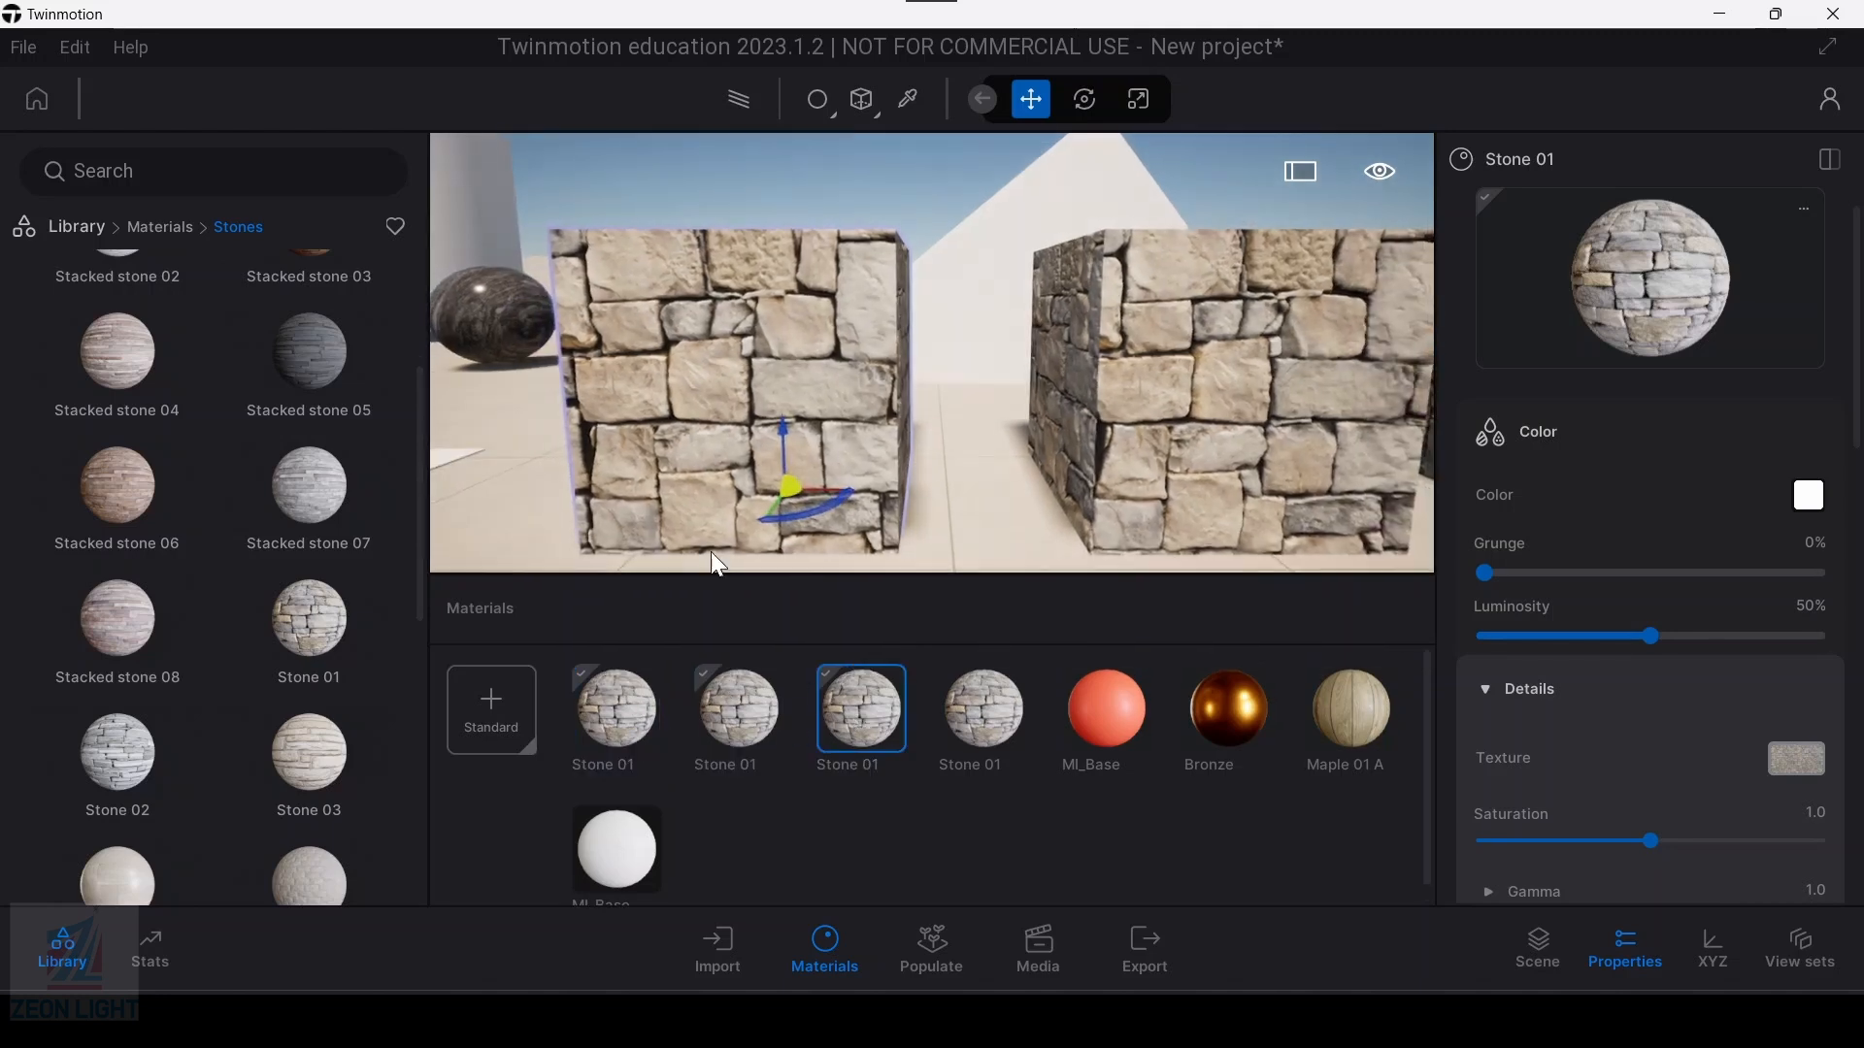
{"action": "scroll", "coordinate": [752, 417], "scroll_direction": "up", "scroll_amount": 2}
Step: Check the first stone box's properties, clear the selection and close the materials list
{"action": "left_click", "coordinate": [755, 393]}
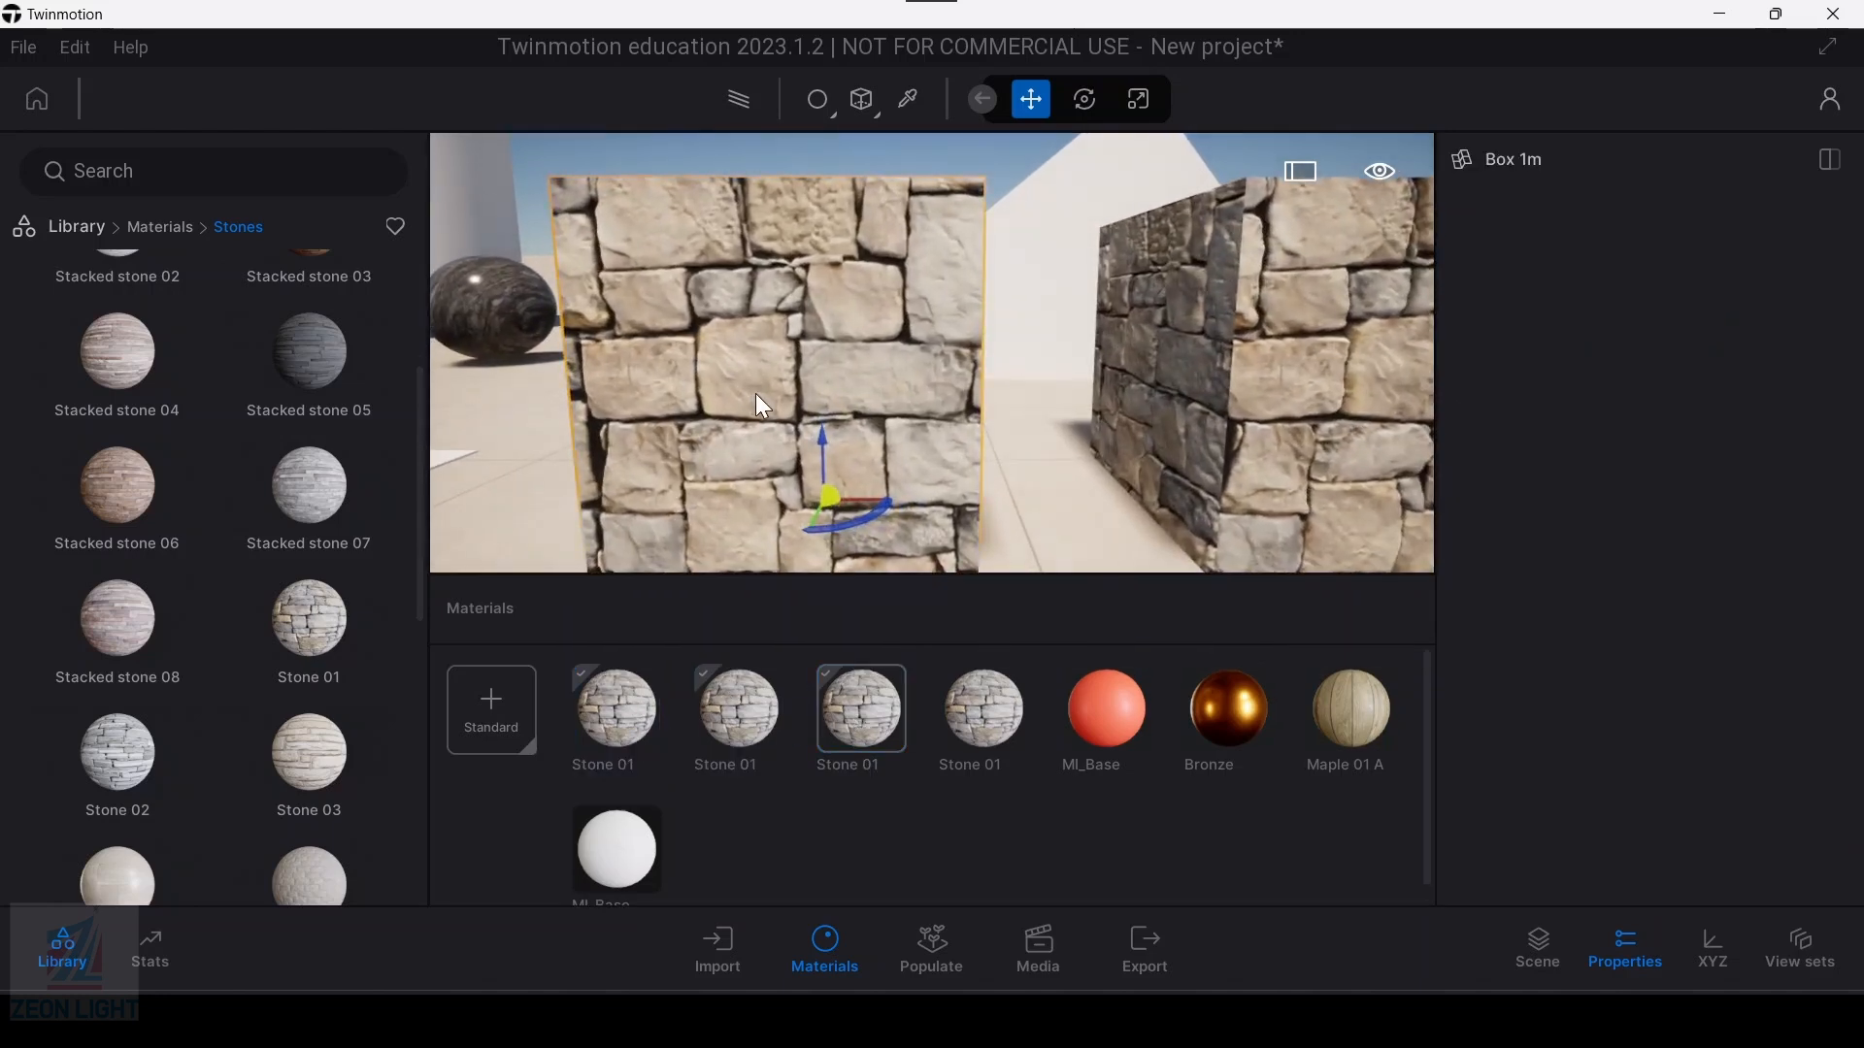
{"action": "left_click", "coordinate": [1627, 956]}
{"action": "left_click", "coordinate": [1627, 955]}
{"action": "key", "text": "Escape"}
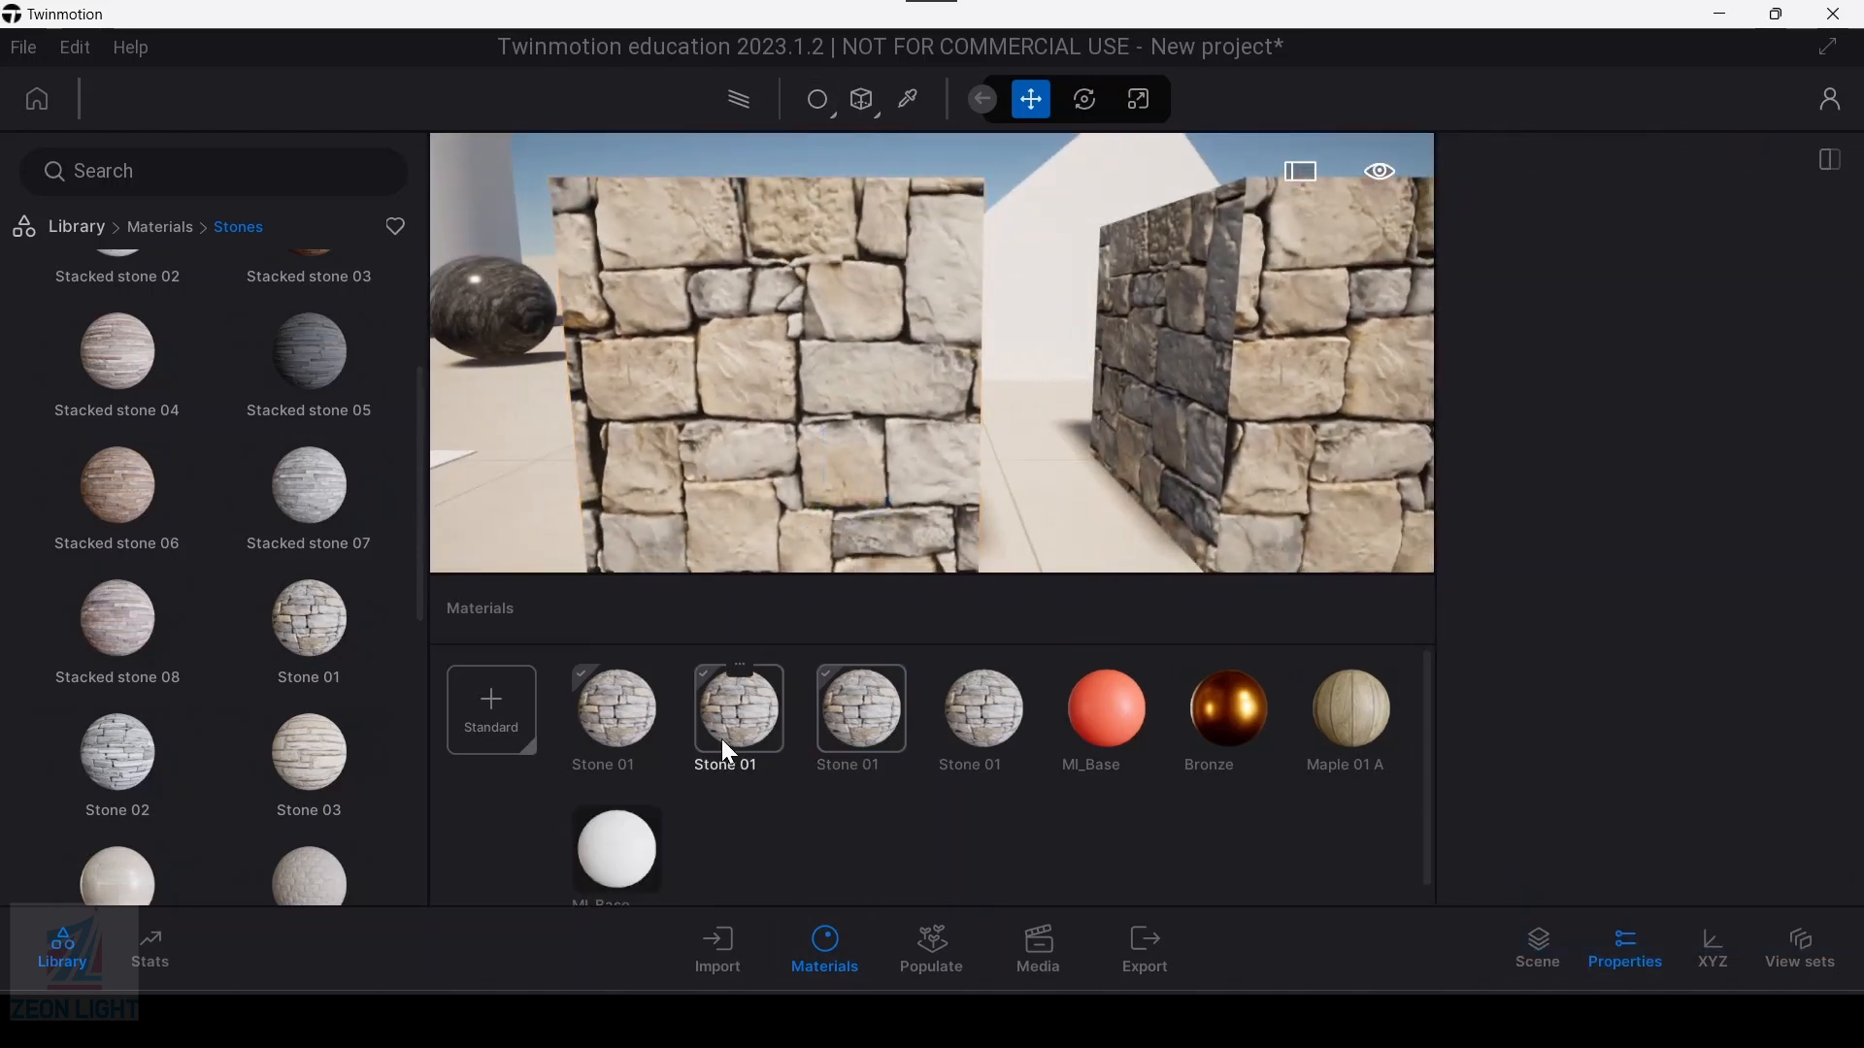
{"action": "left_click", "coordinate": [829, 947]}
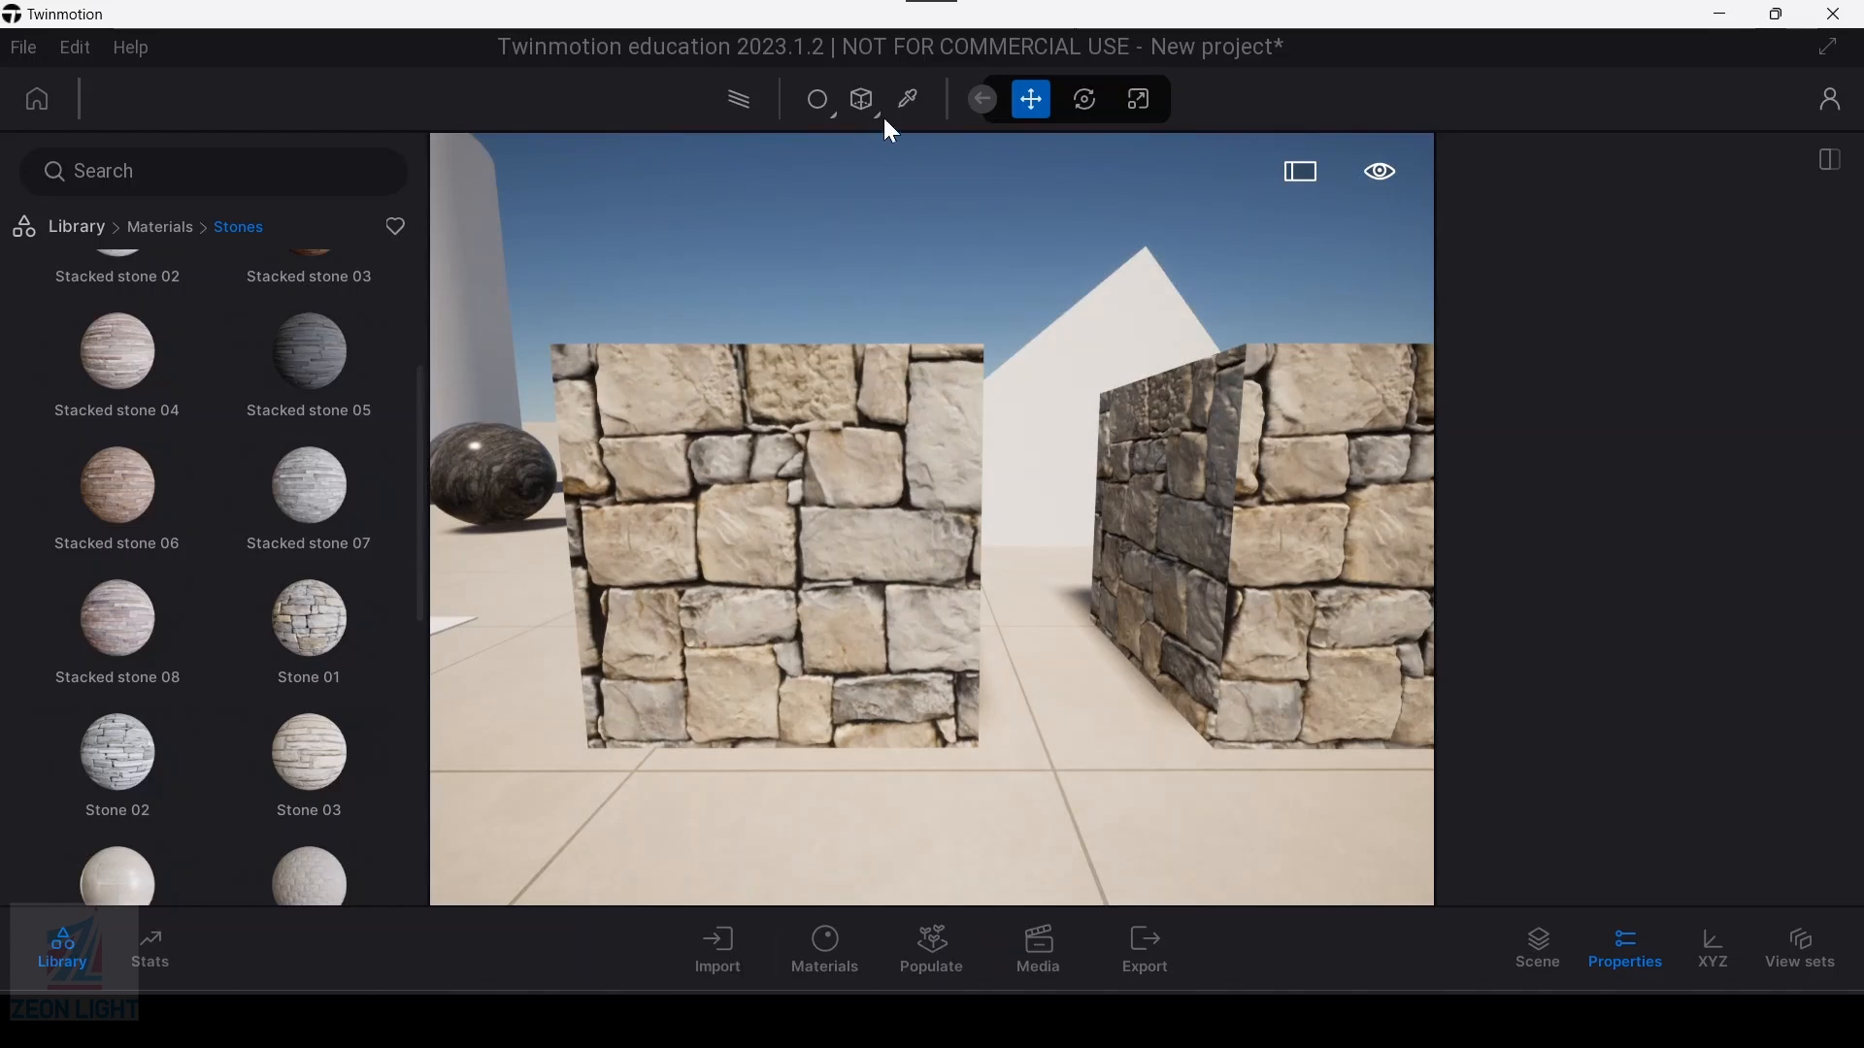
Step: Sample the first stone box's material with the material picker to bring up its Stone 01 properties
{"action": "left_click", "coordinate": [908, 99]}
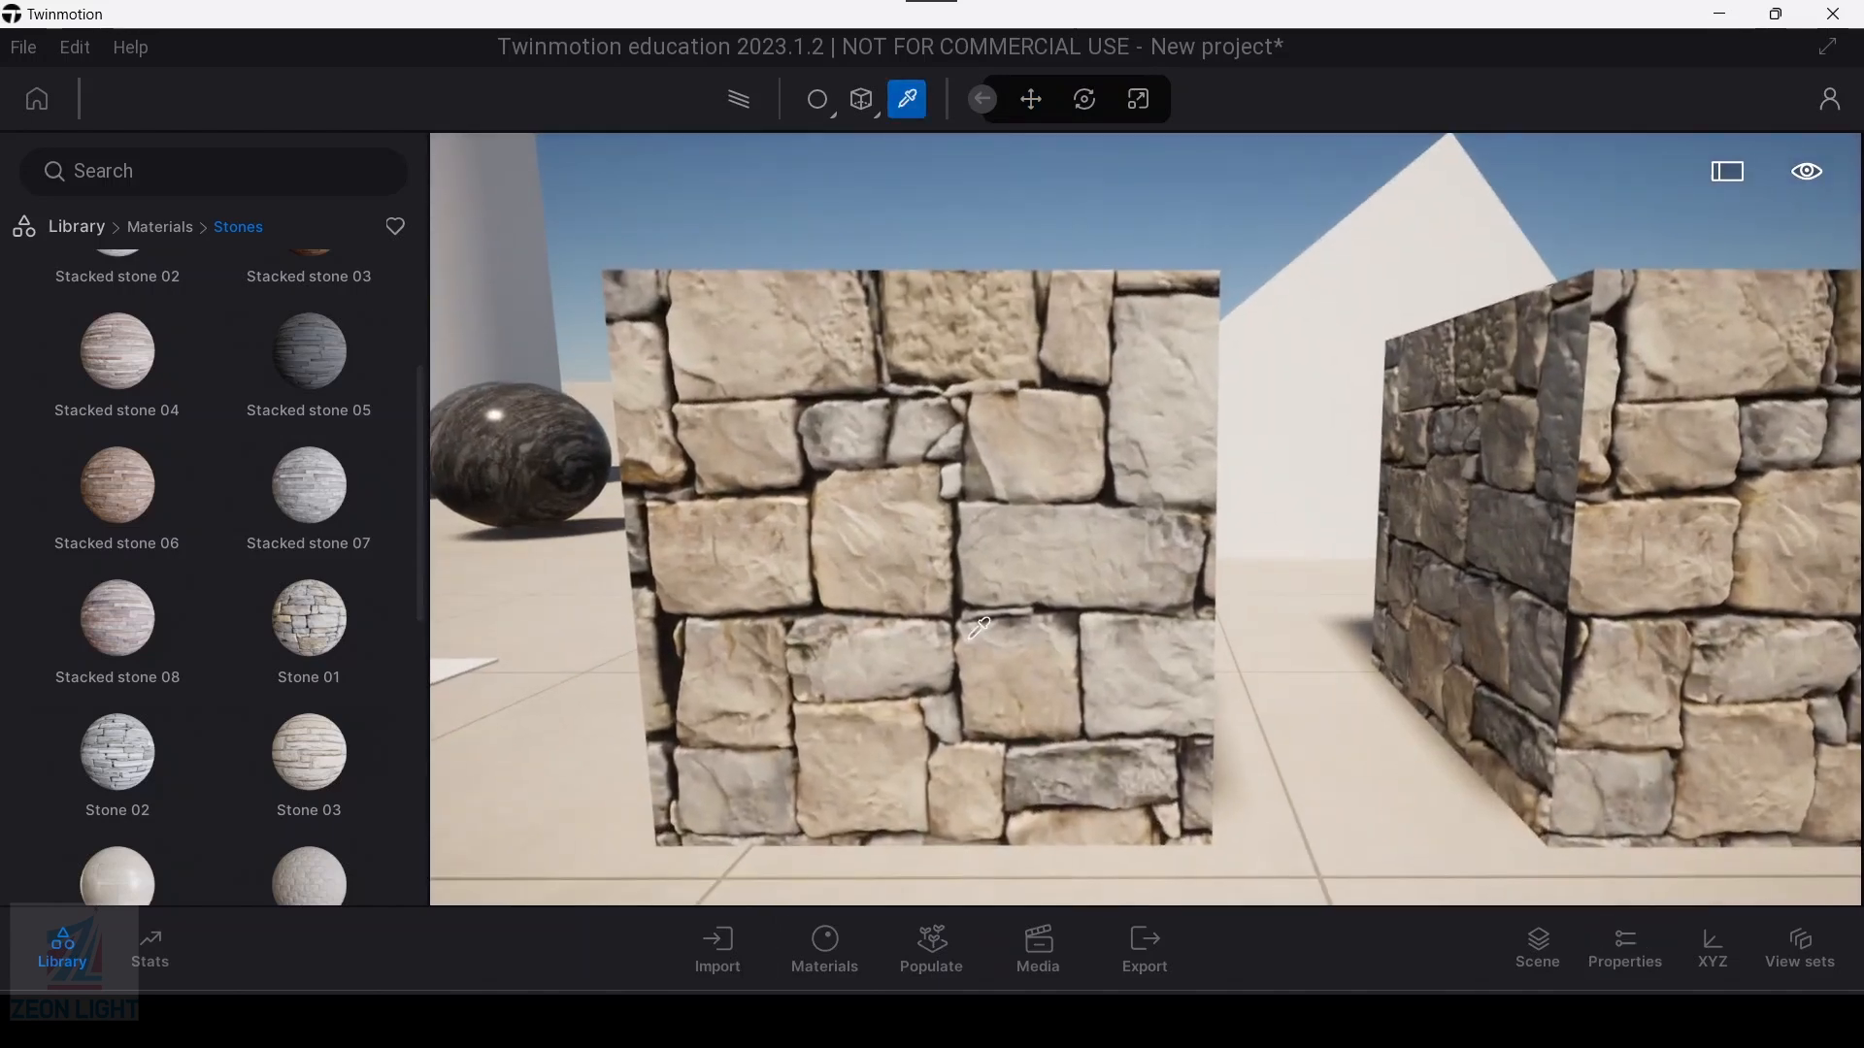
{"action": "left_click", "coordinate": [956, 620]}
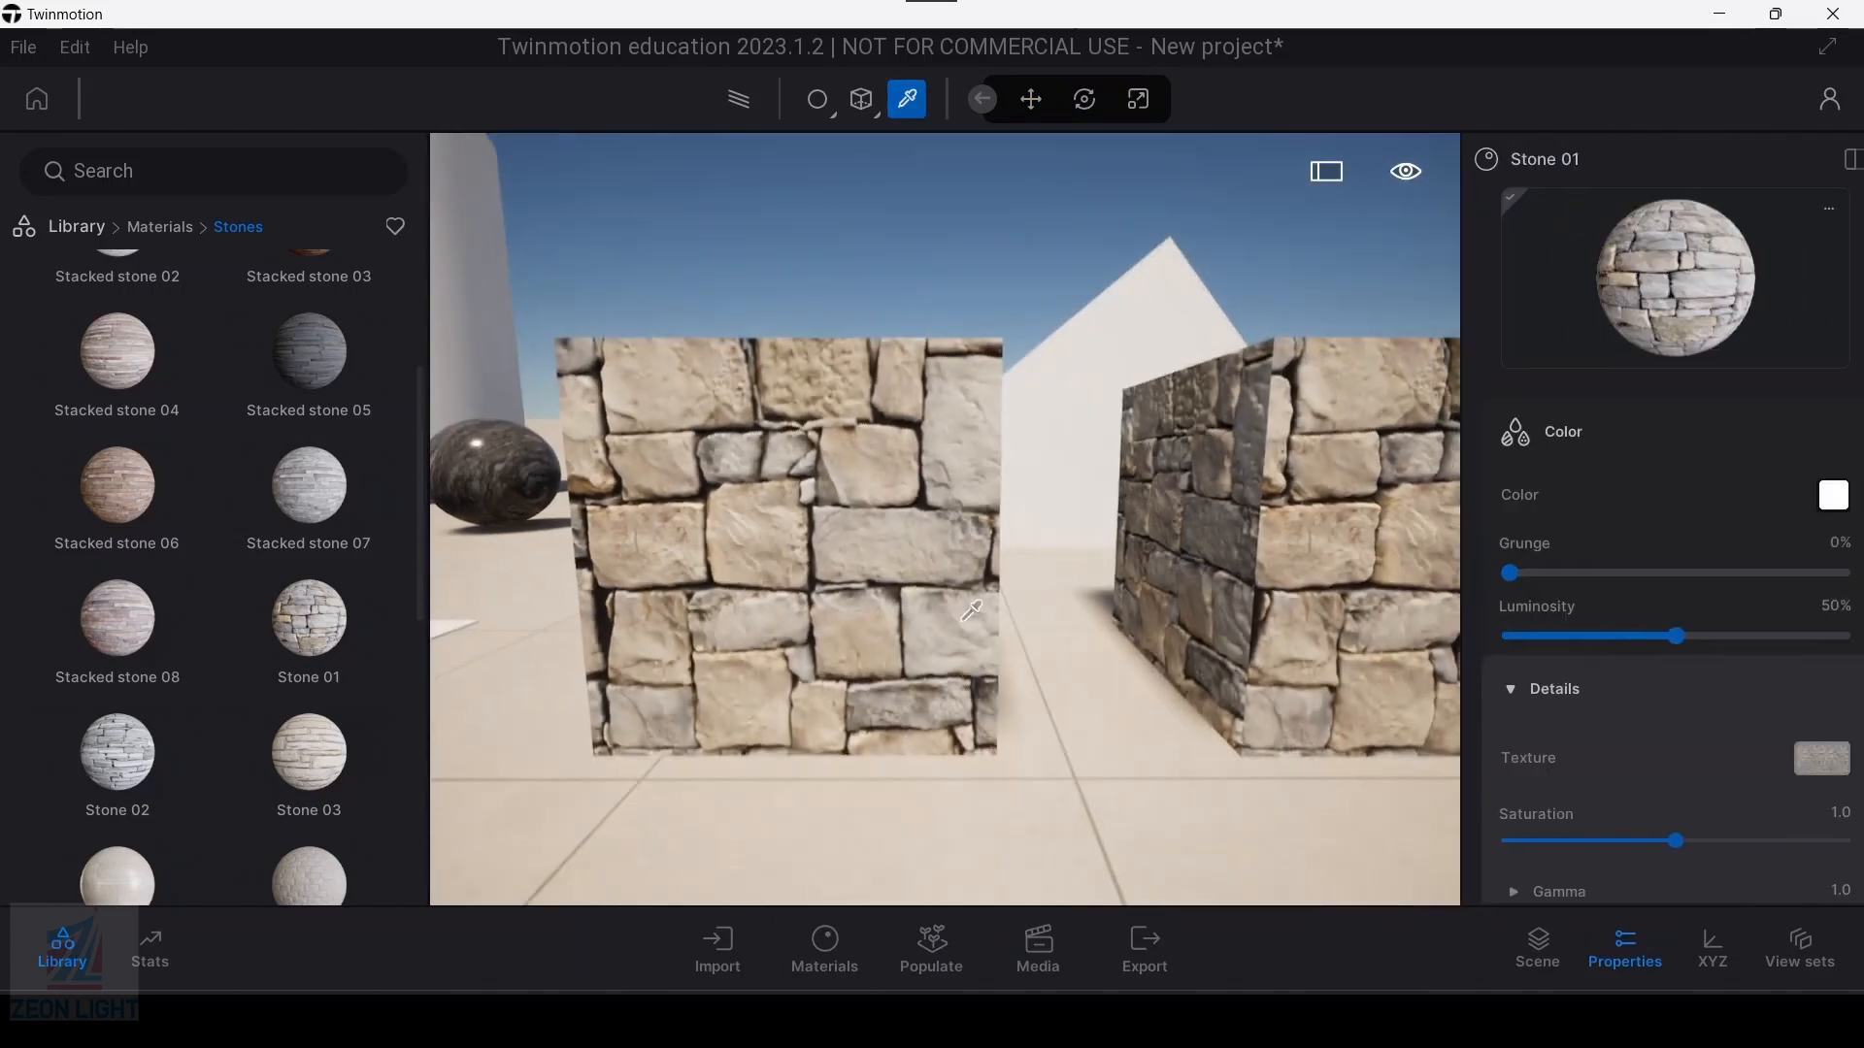
{"action": "key", "text": "Escape"}
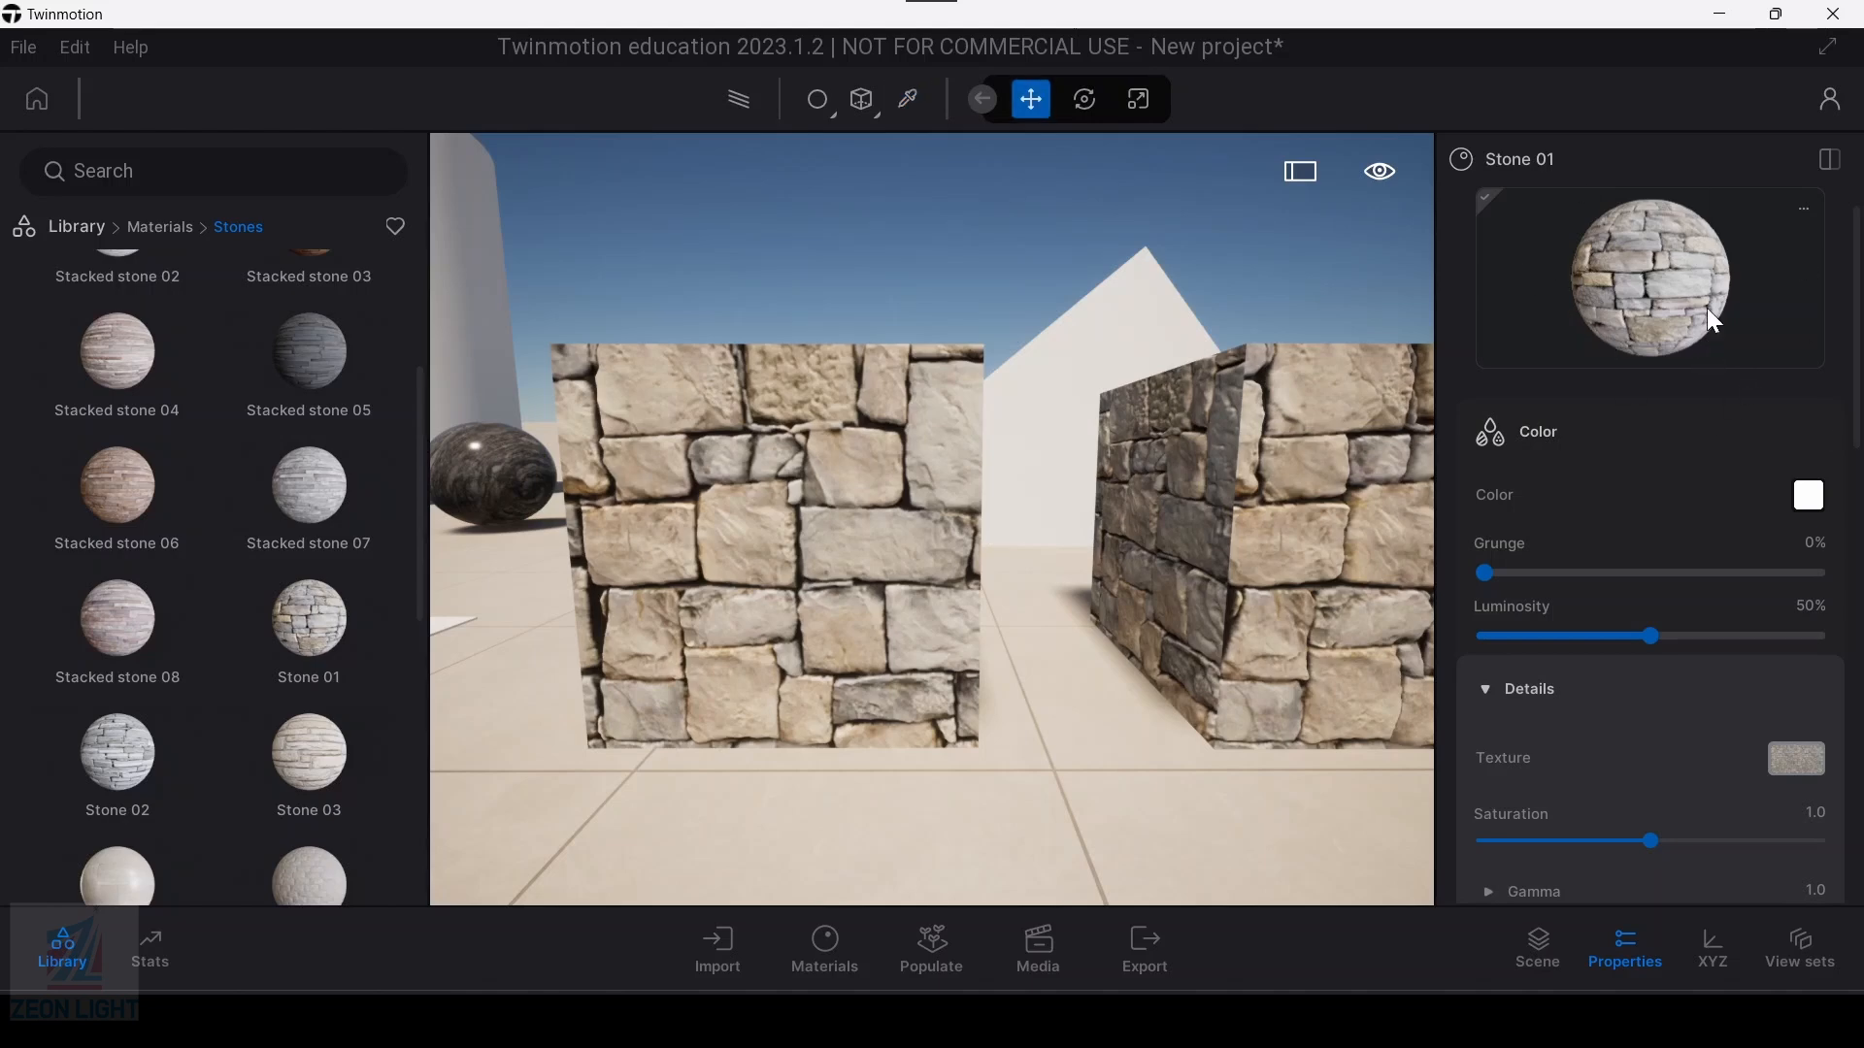
Step: Set the Stone 01 material's colour on the first box to the muted reddish tone AC9796
{"action": "left_click", "coordinate": [1810, 497]}
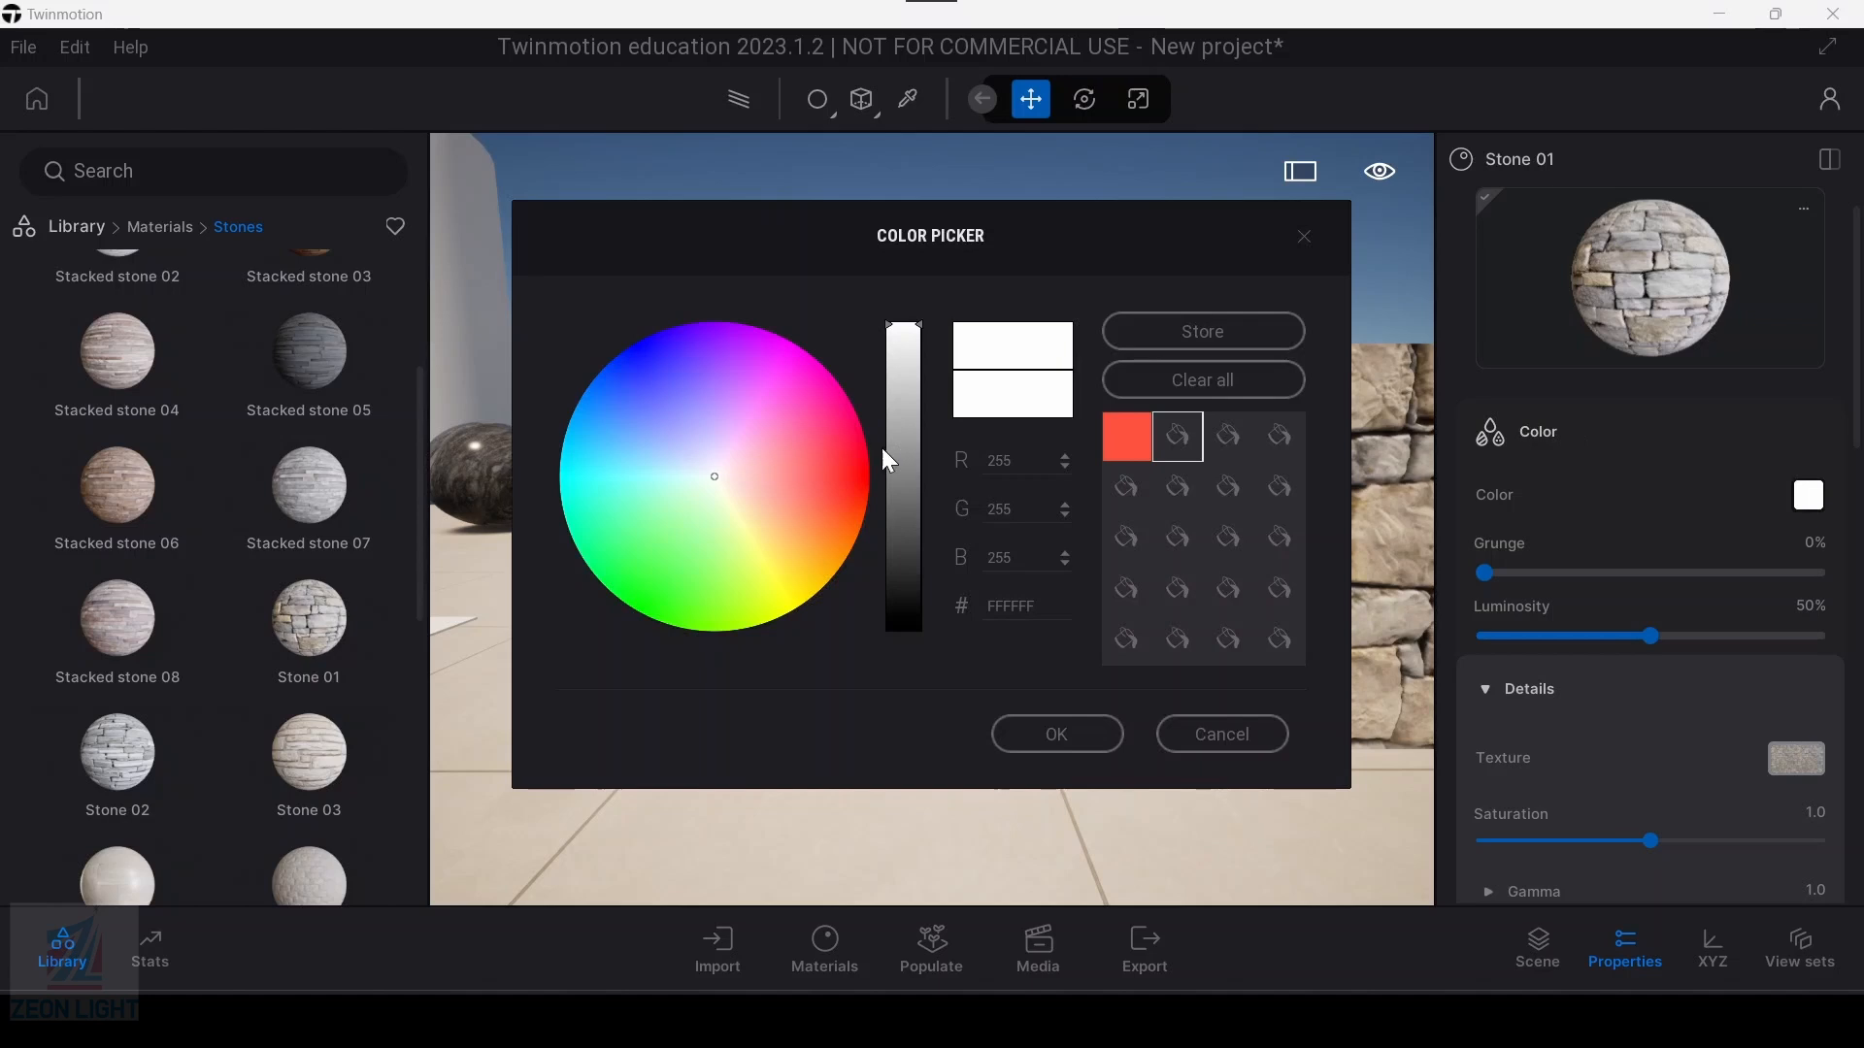
{"action": "left_click_drag", "start_coordinate": [920, 383], "coordinate": [904, 527]}
{"action": "left_click_drag", "start_coordinate": [1039, 243], "coordinate": [375, 152]}
{"action": "left_click_drag", "start_coordinate": [313, 412], "coordinate": [312, 340]}
{"action": "left_click", "coordinate": [143, 396]}
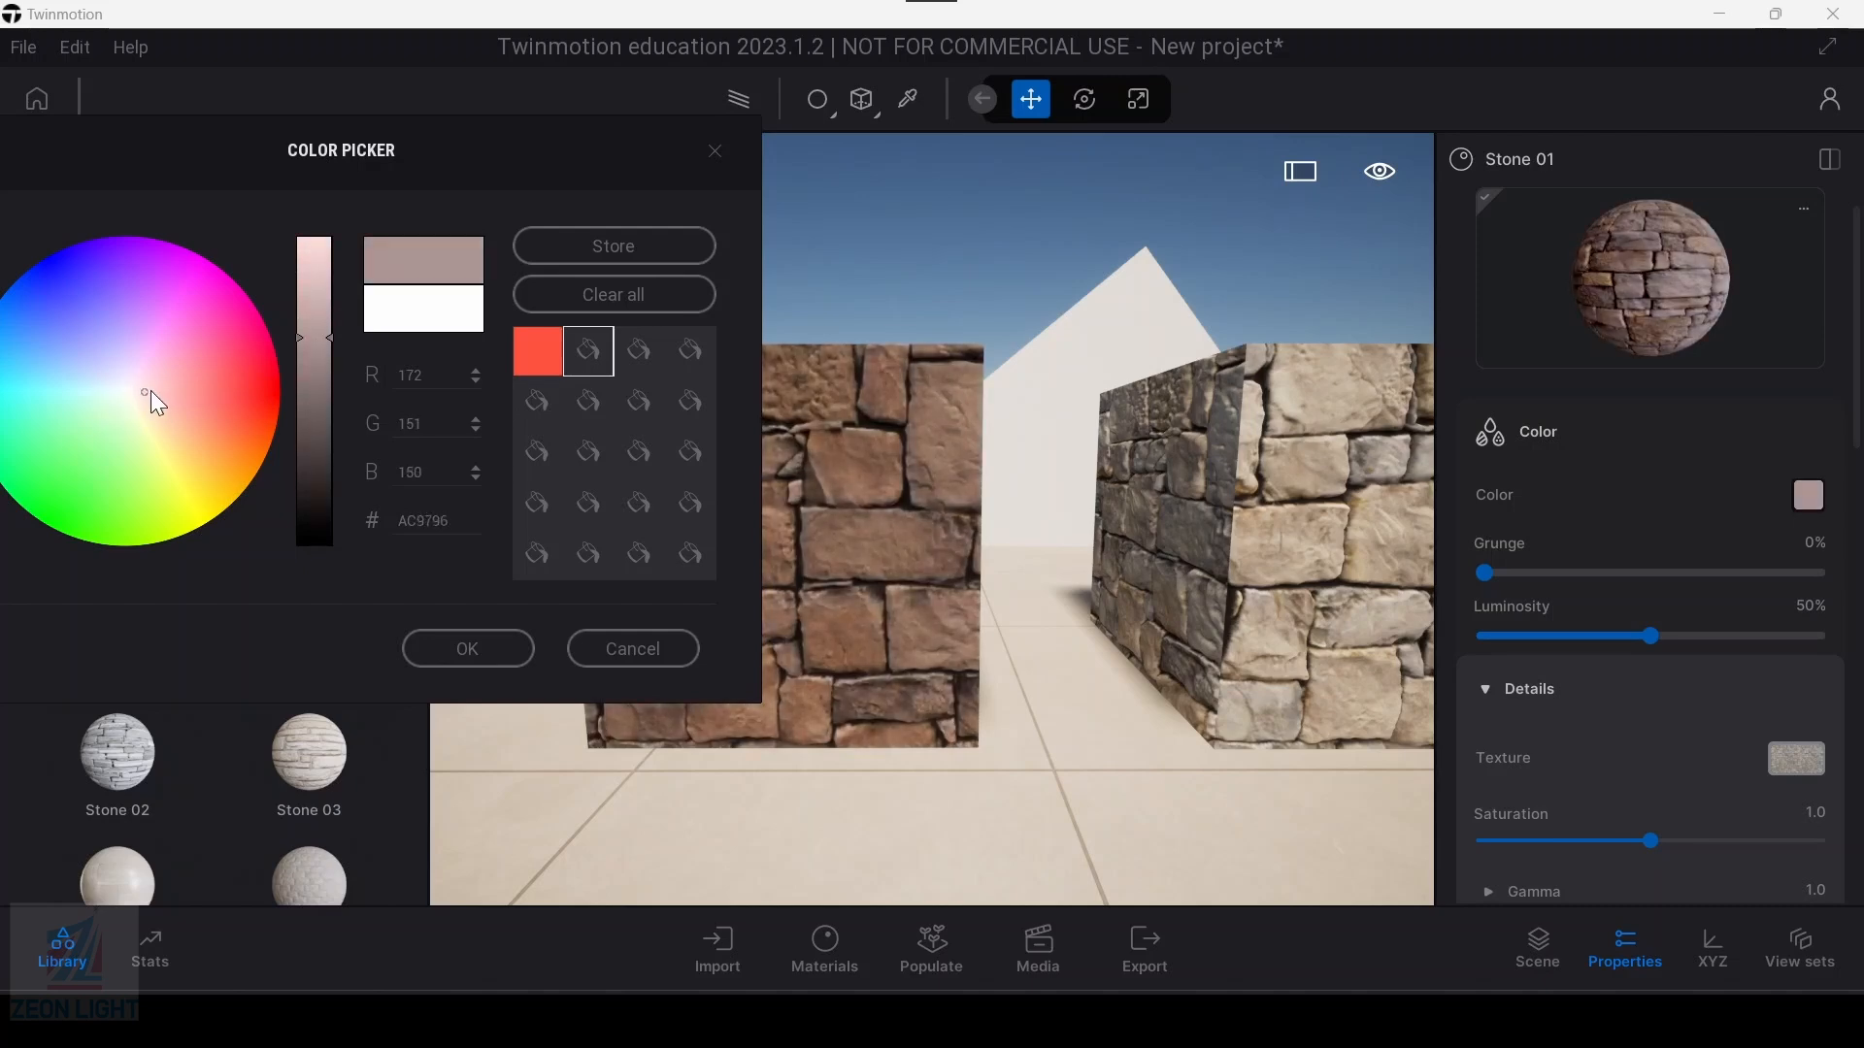
{"action": "left_click", "coordinate": [468, 648]}
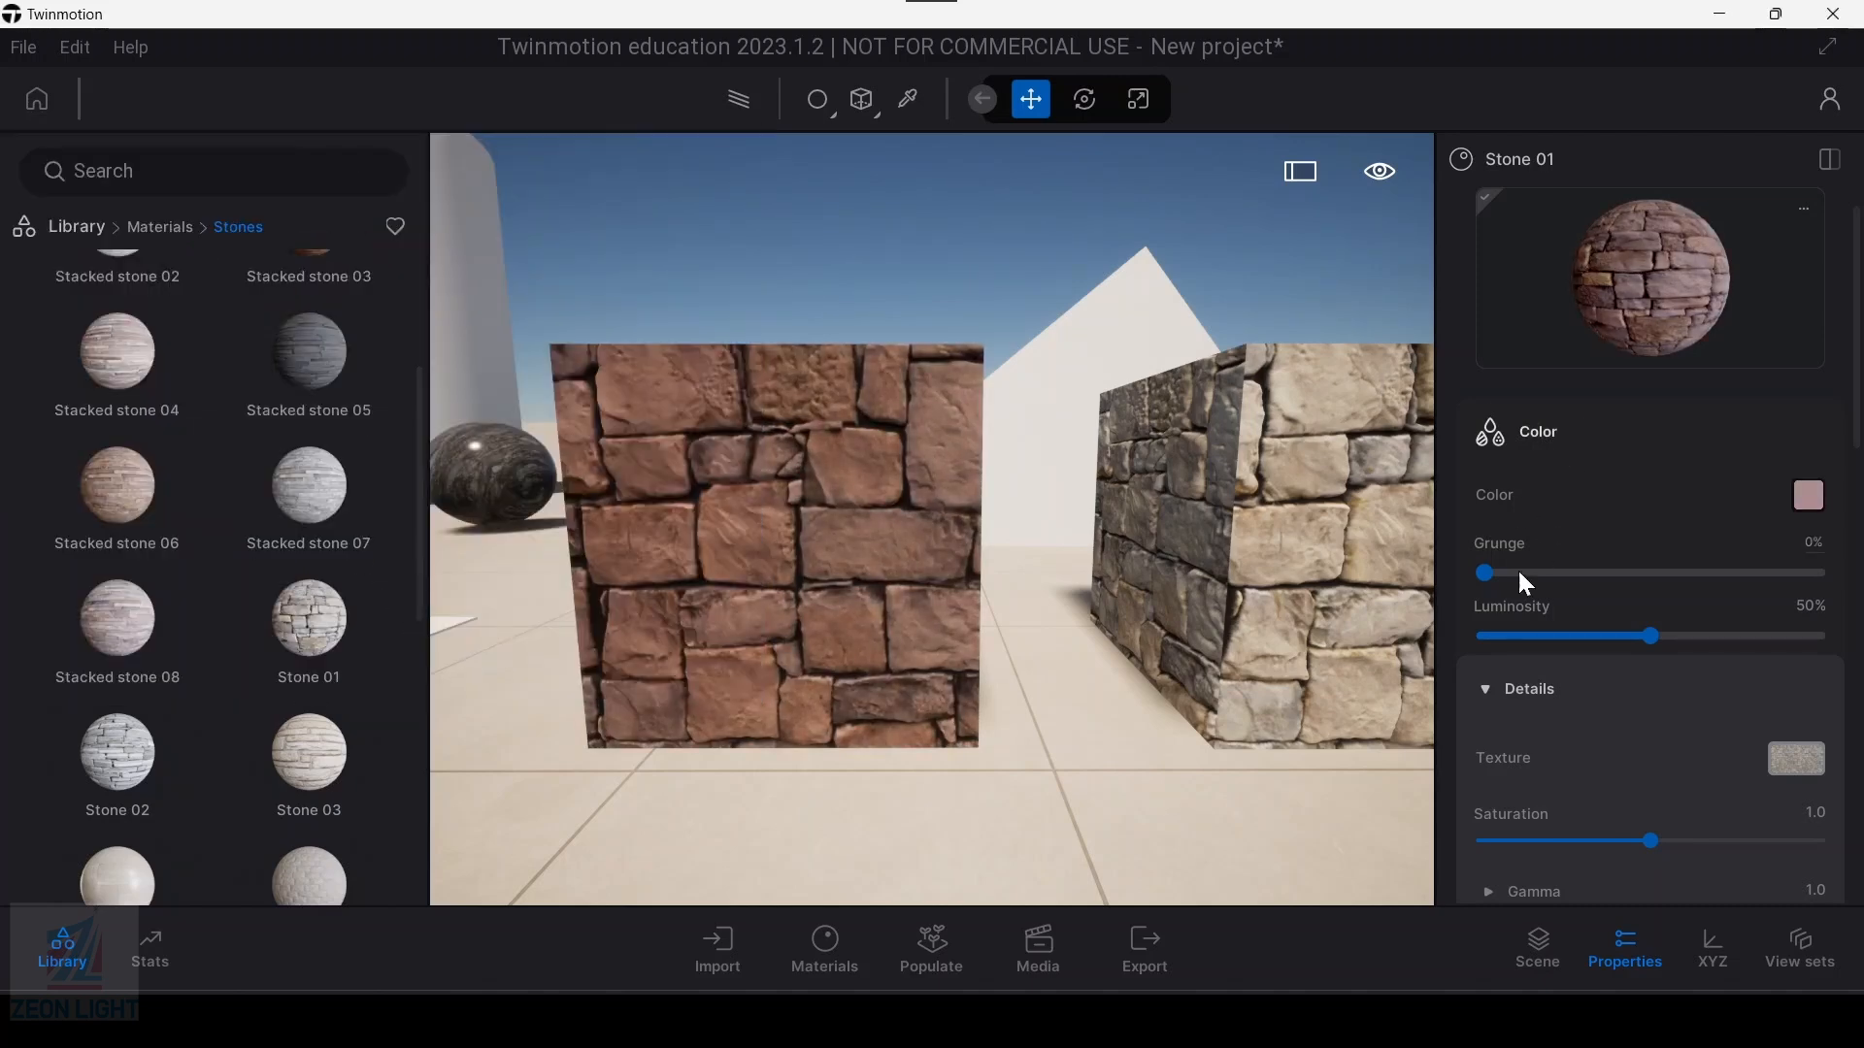
Step: Set the first box's Stone 01 material to 16% grunge and 78% luminosity
{"action": "left_click_drag", "start_coordinate": [1485, 574], "coordinate": [1720, 574]}
{"action": "scroll", "coordinate": [756, 594], "scroll_direction": "up", "scroll_amount": 5}
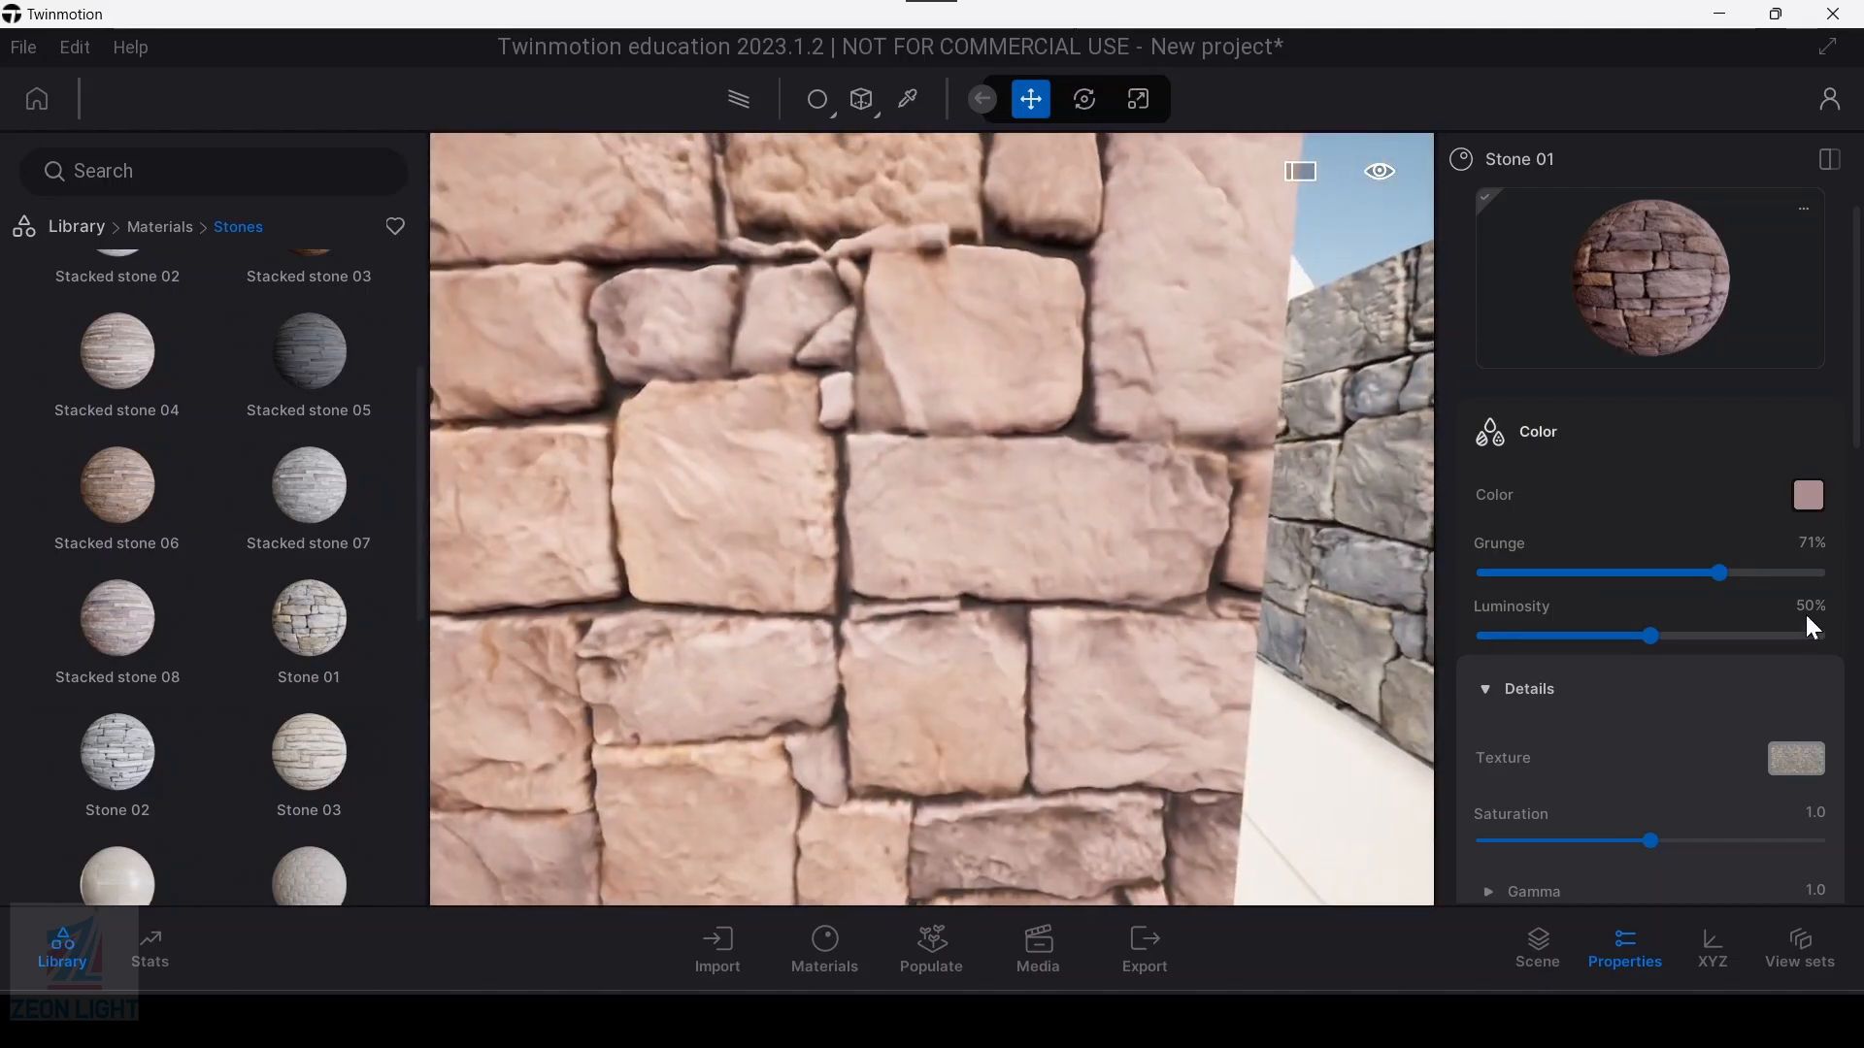
{"action": "left_click_drag", "start_coordinate": [1720, 574], "coordinate": [1534, 593]}
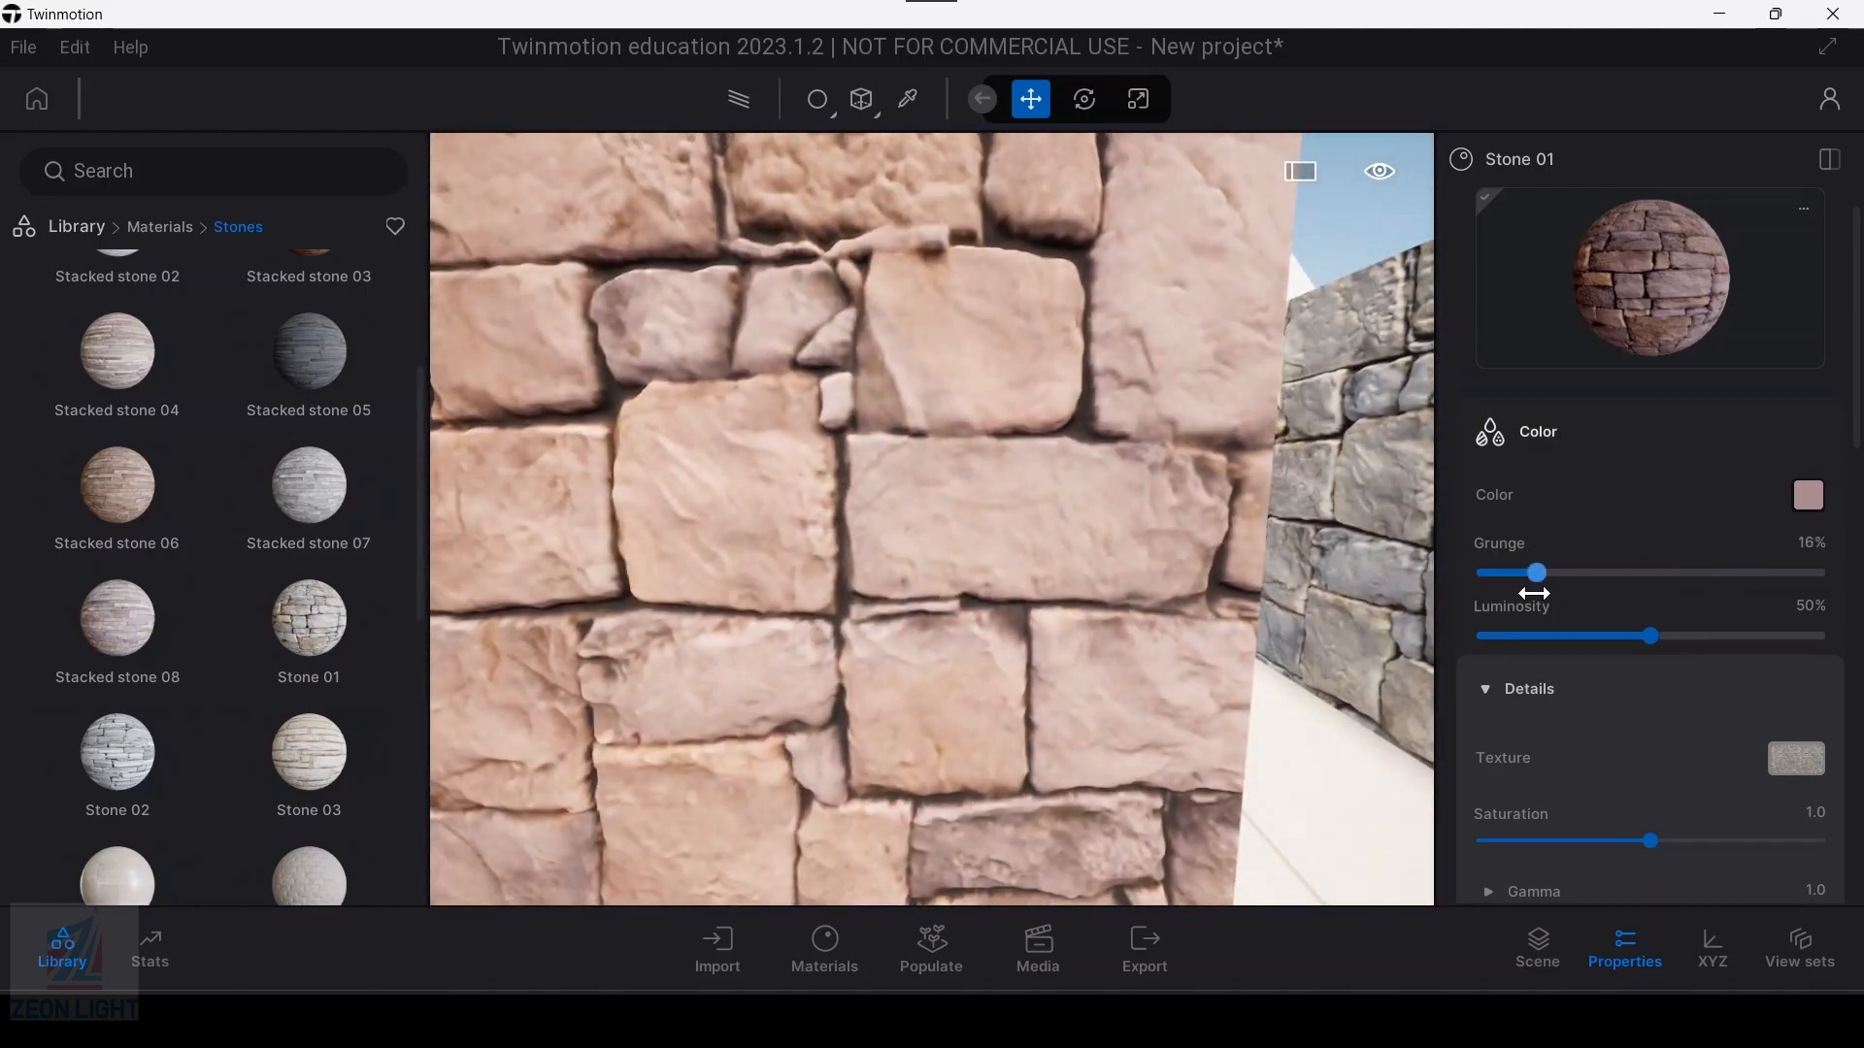
{"action": "scroll", "coordinate": [821, 551], "scroll_direction": "down", "scroll_amount": 5}
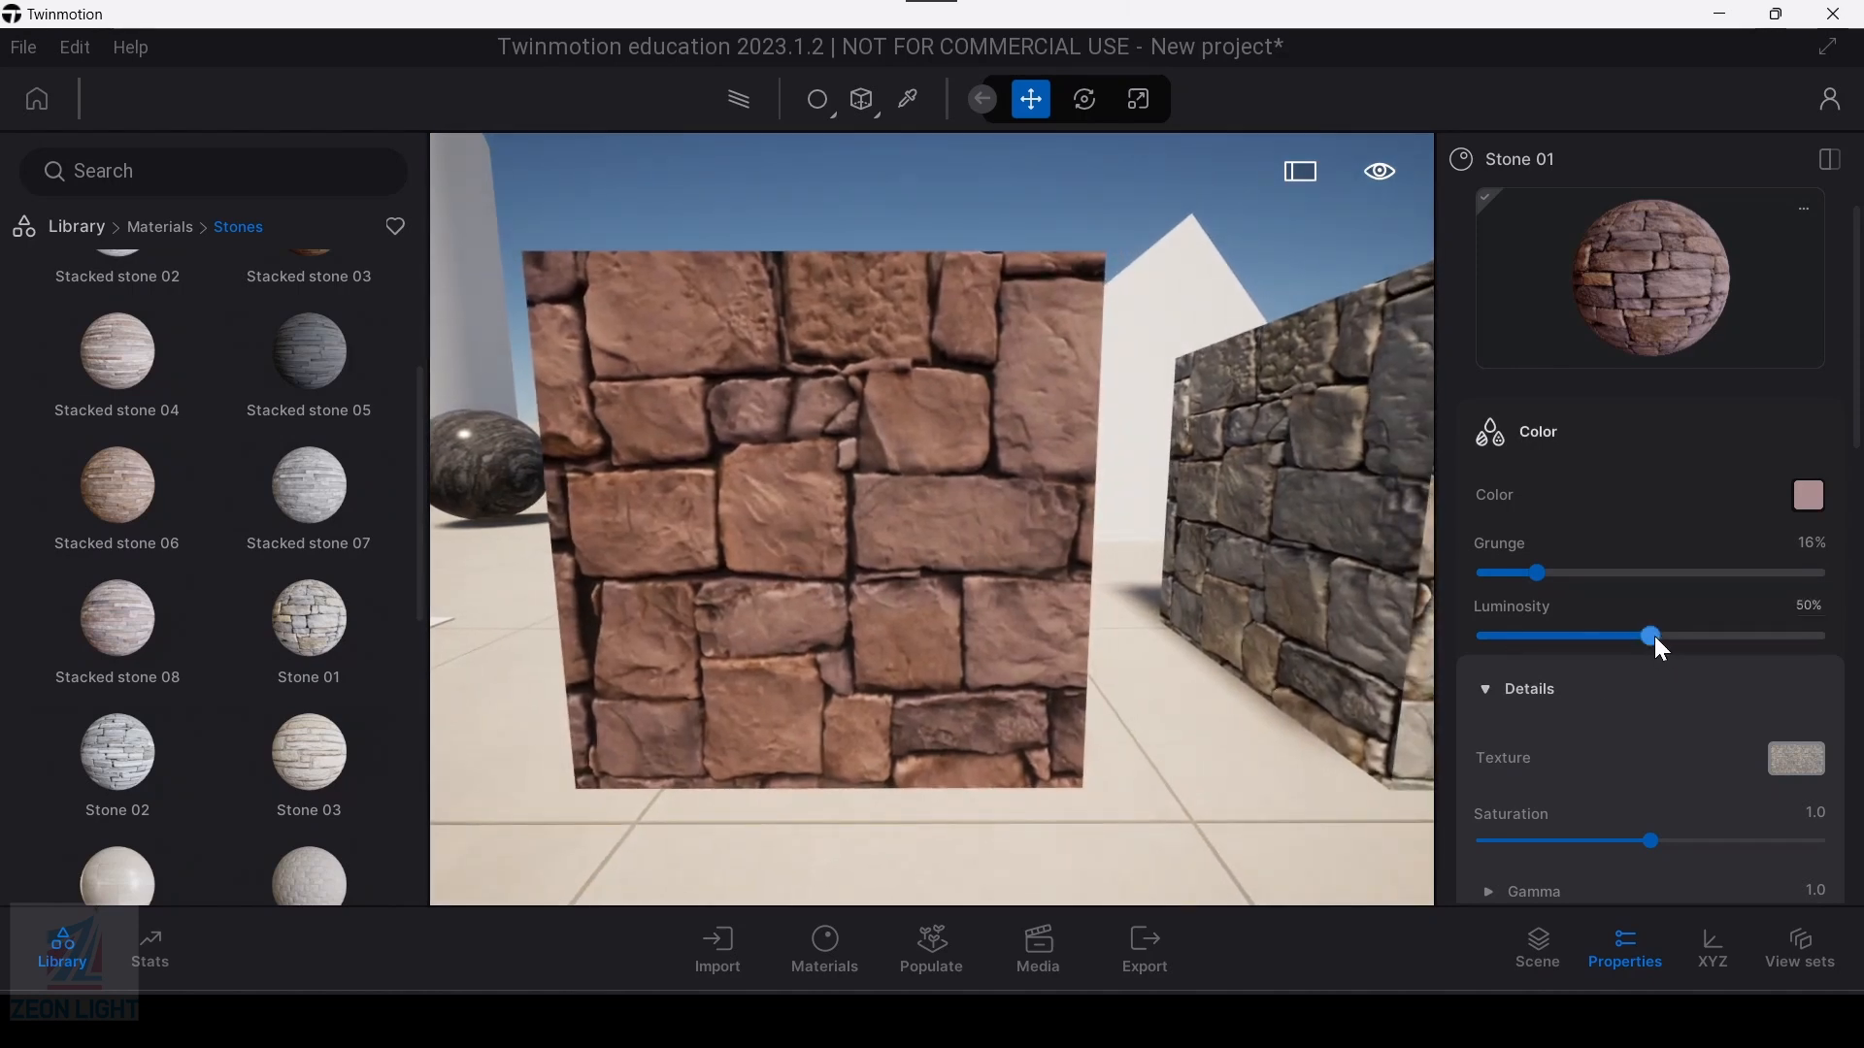
{"action": "left_click_drag", "start_coordinate": [1654, 638], "coordinate": [1744, 638]}
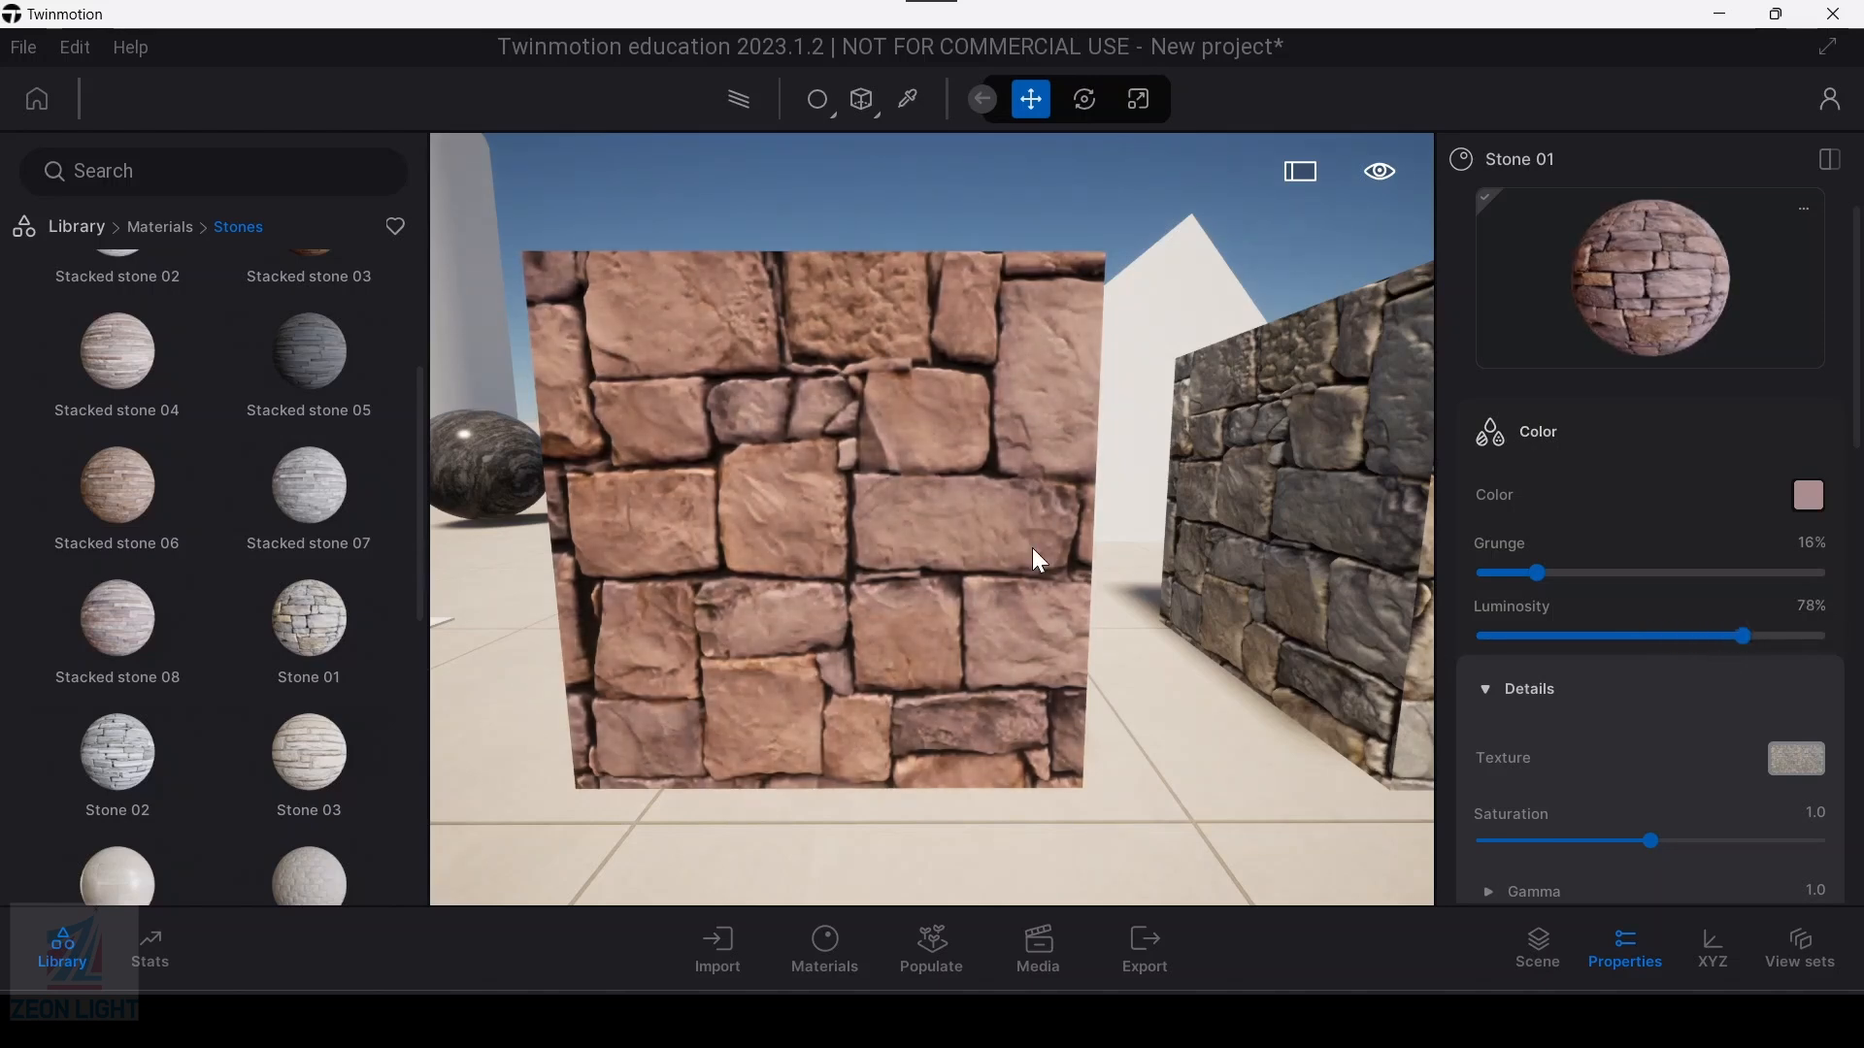
{"action": "scroll", "coordinate": [1570, 684], "scroll_direction": "down", "scroll_amount": 2}
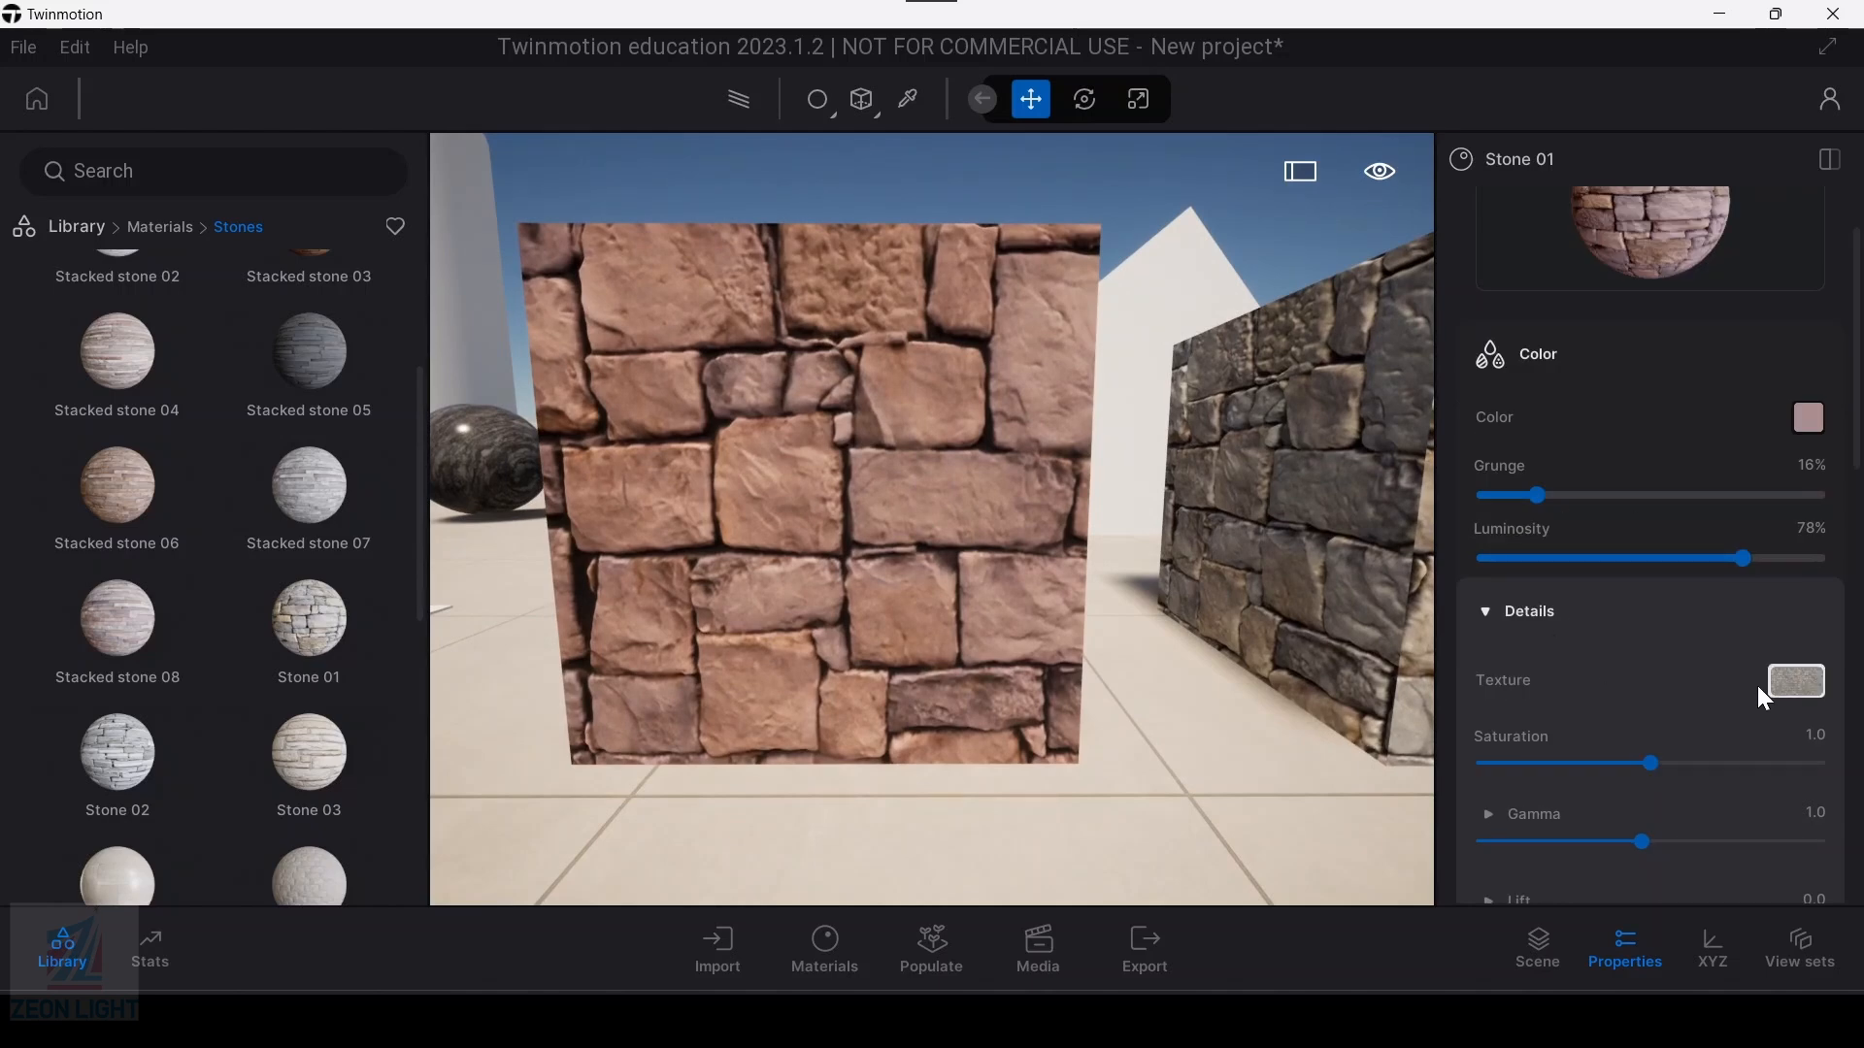
Step: Check the Stone 01 material's colour setting and preview its embedded texture in the colour details
{"action": "left_click", "coordinate": [1809, 416]}
{"action": "left_click", "coordinate": [1223, 730]}
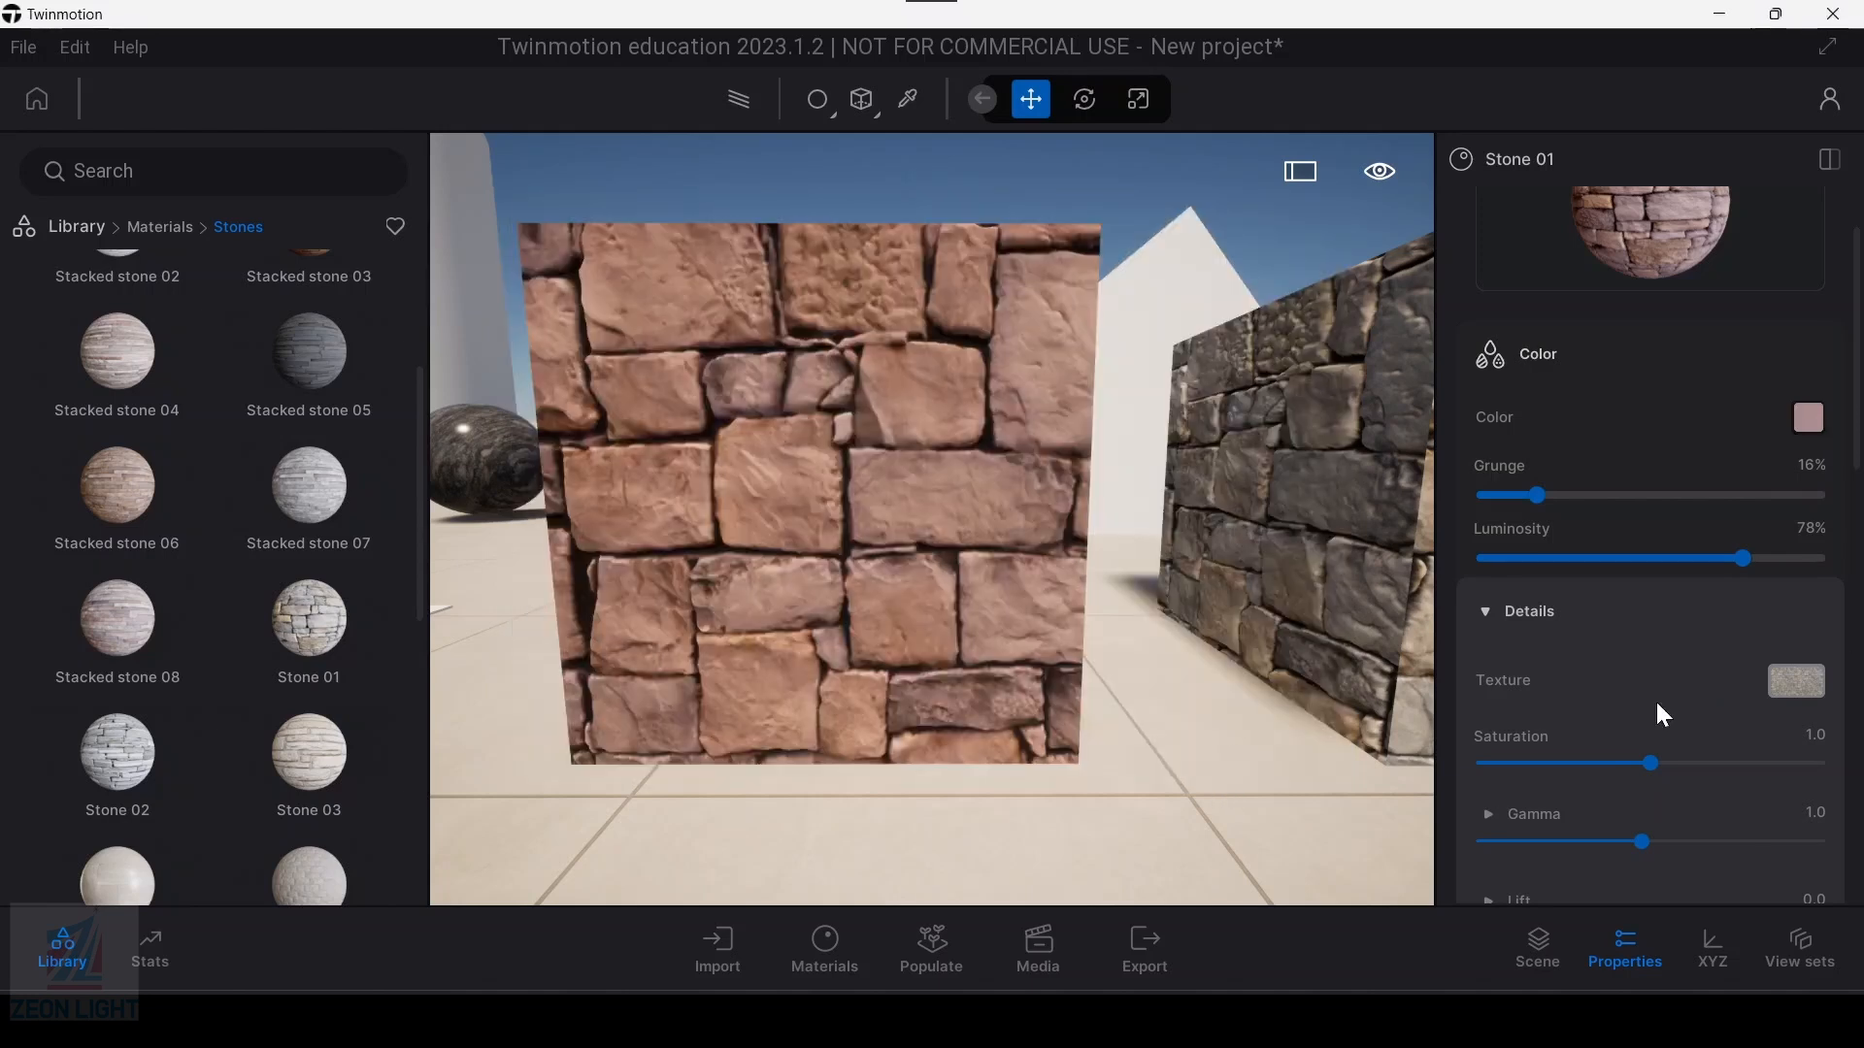
{"action": "left_click", "coordinate": [1798, 685]}
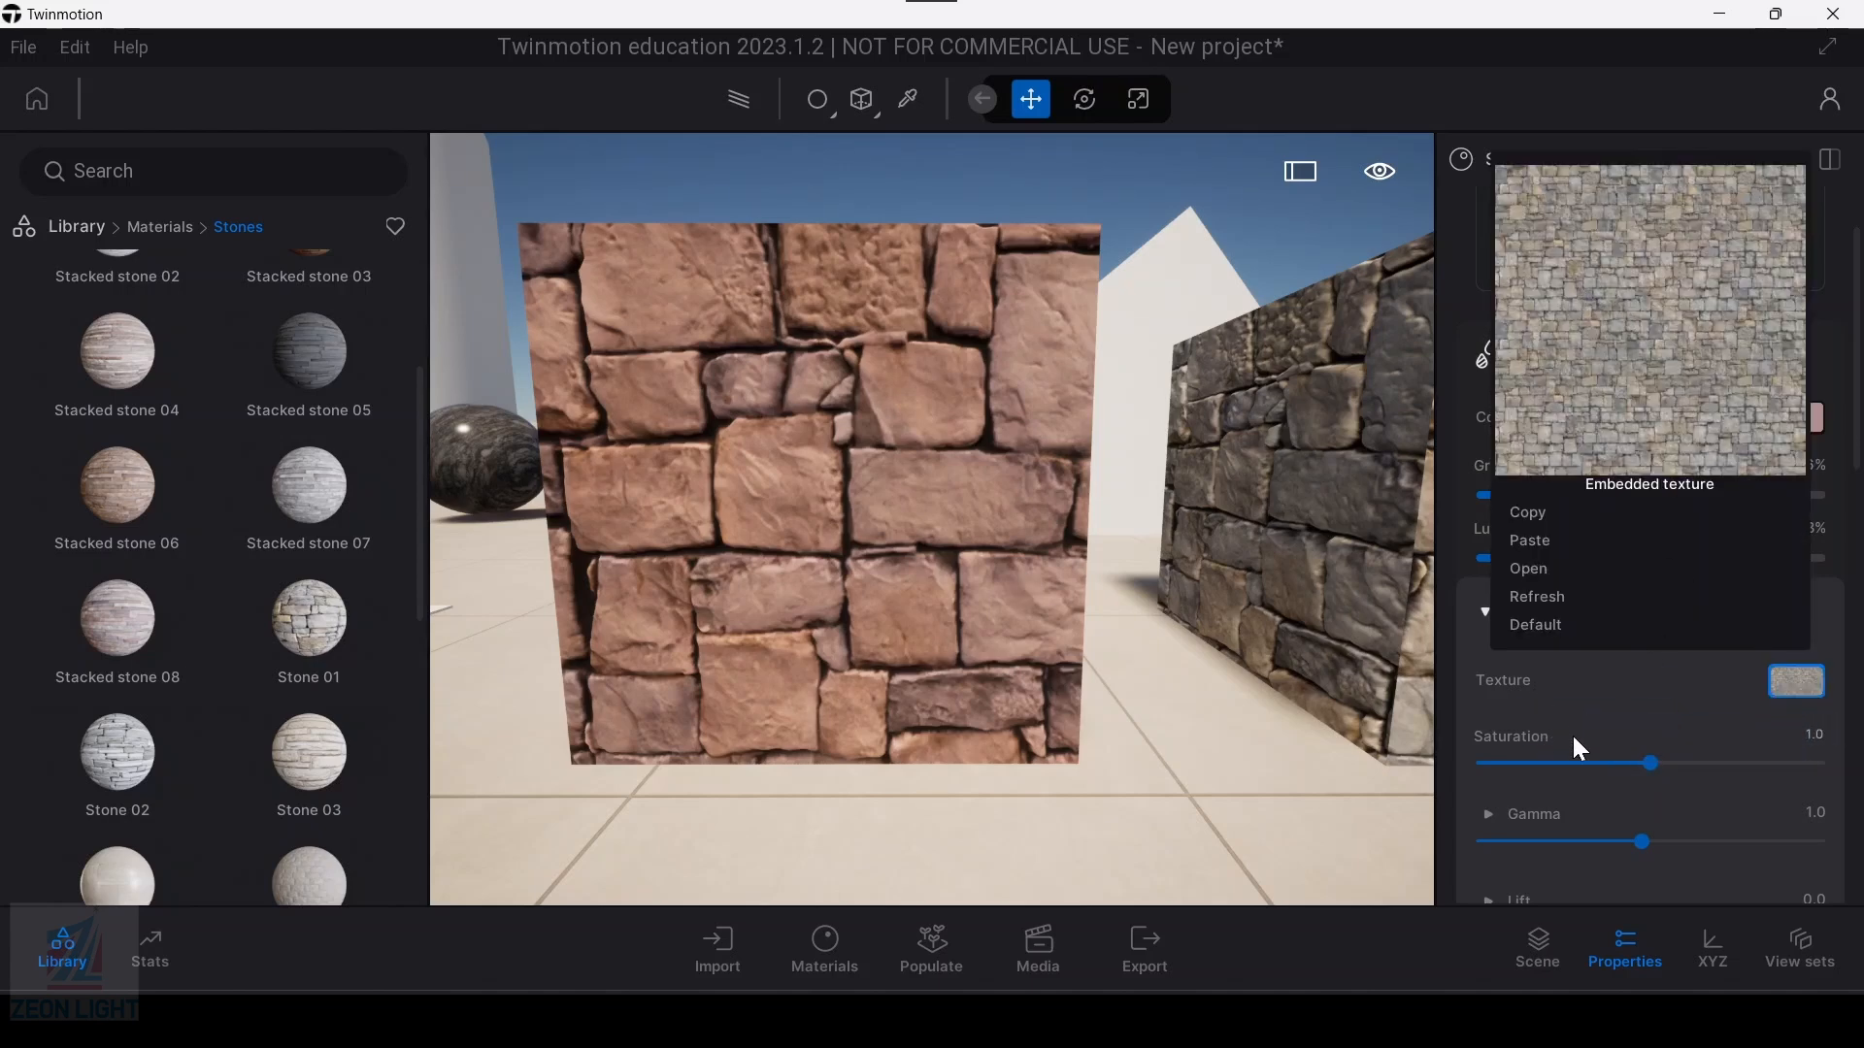
{"action": "scroll", "coordinate": [1582, 728], "scroll_direction": "down", "scroll_amount": 1}
Step: Try the Stone 01 texture saturation at 0.0 on the first box, then restore it to 1.0
{"action": "left_click", "coordinate": [1650, 726]}
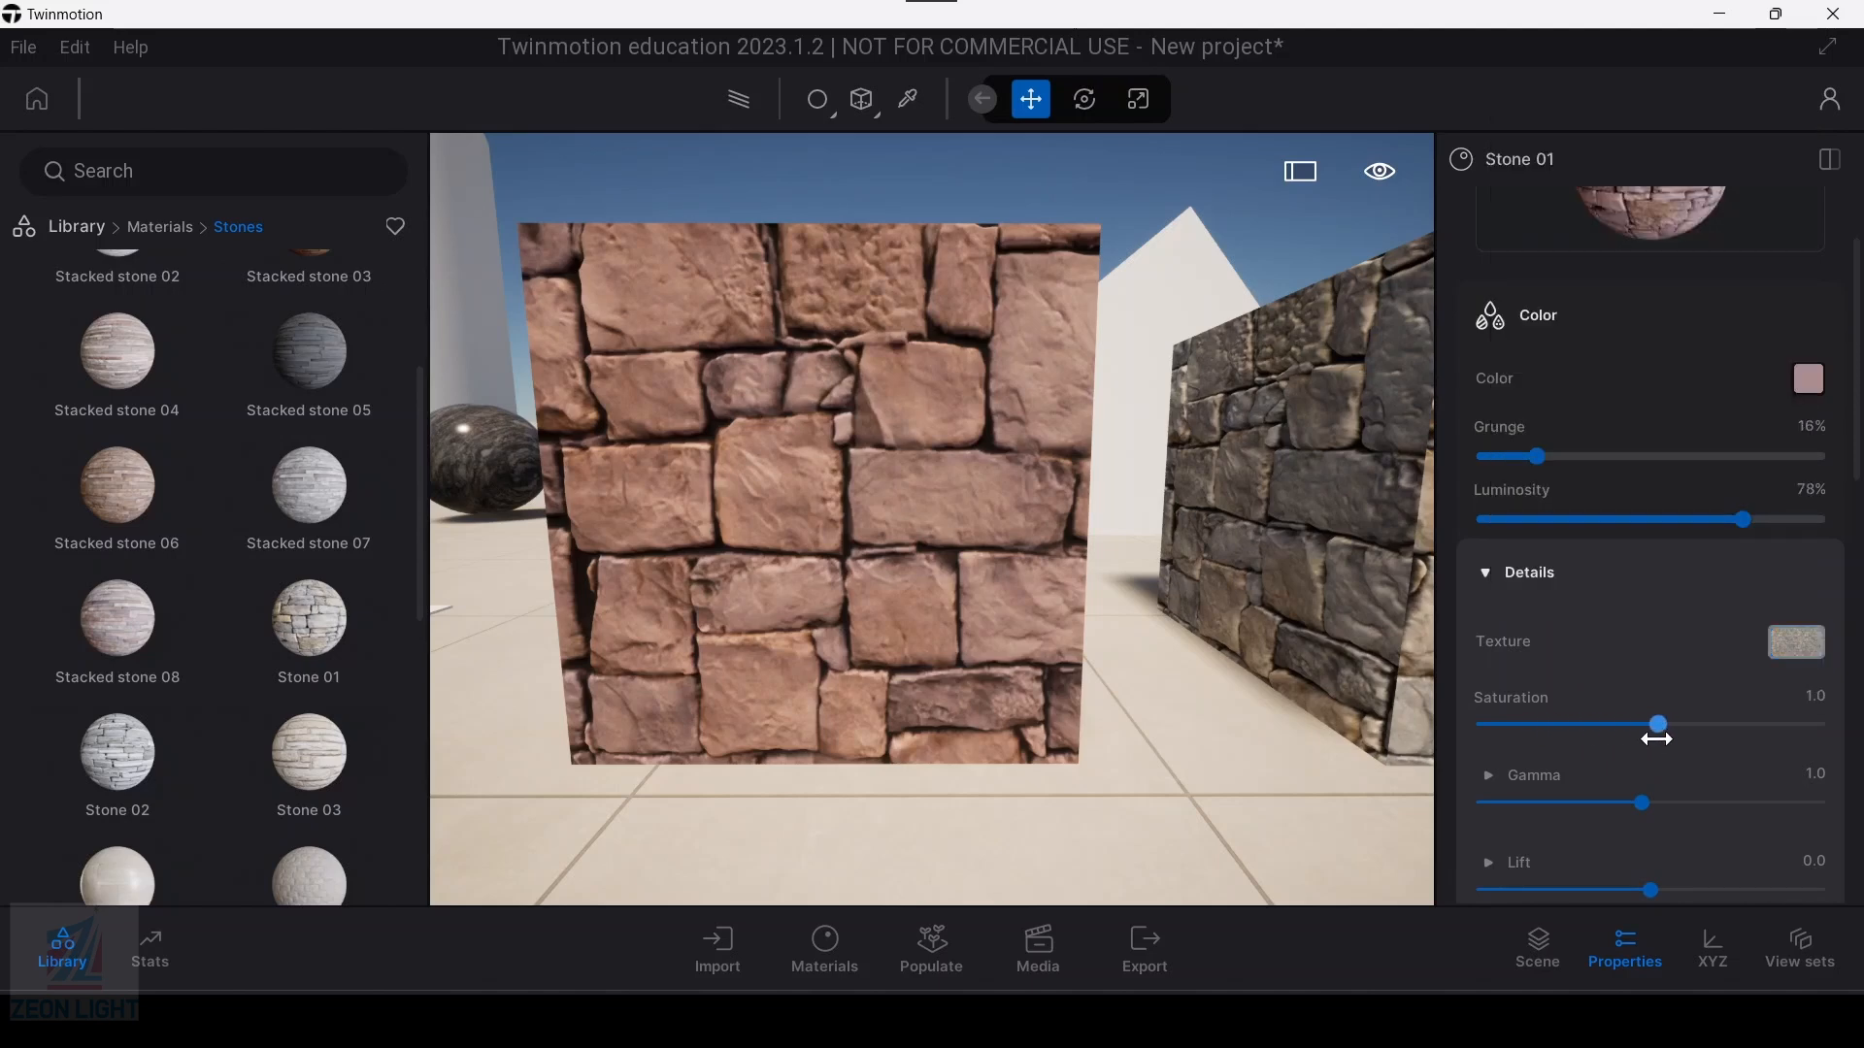
{"action": "left_click_drag", "start_coordinate": [1663, 728], "coordinate": [1453, 771]}
{"action": "scroll", "coordinate": [998, 572], "scroll_direction": "up", "scroll_amount": 5}
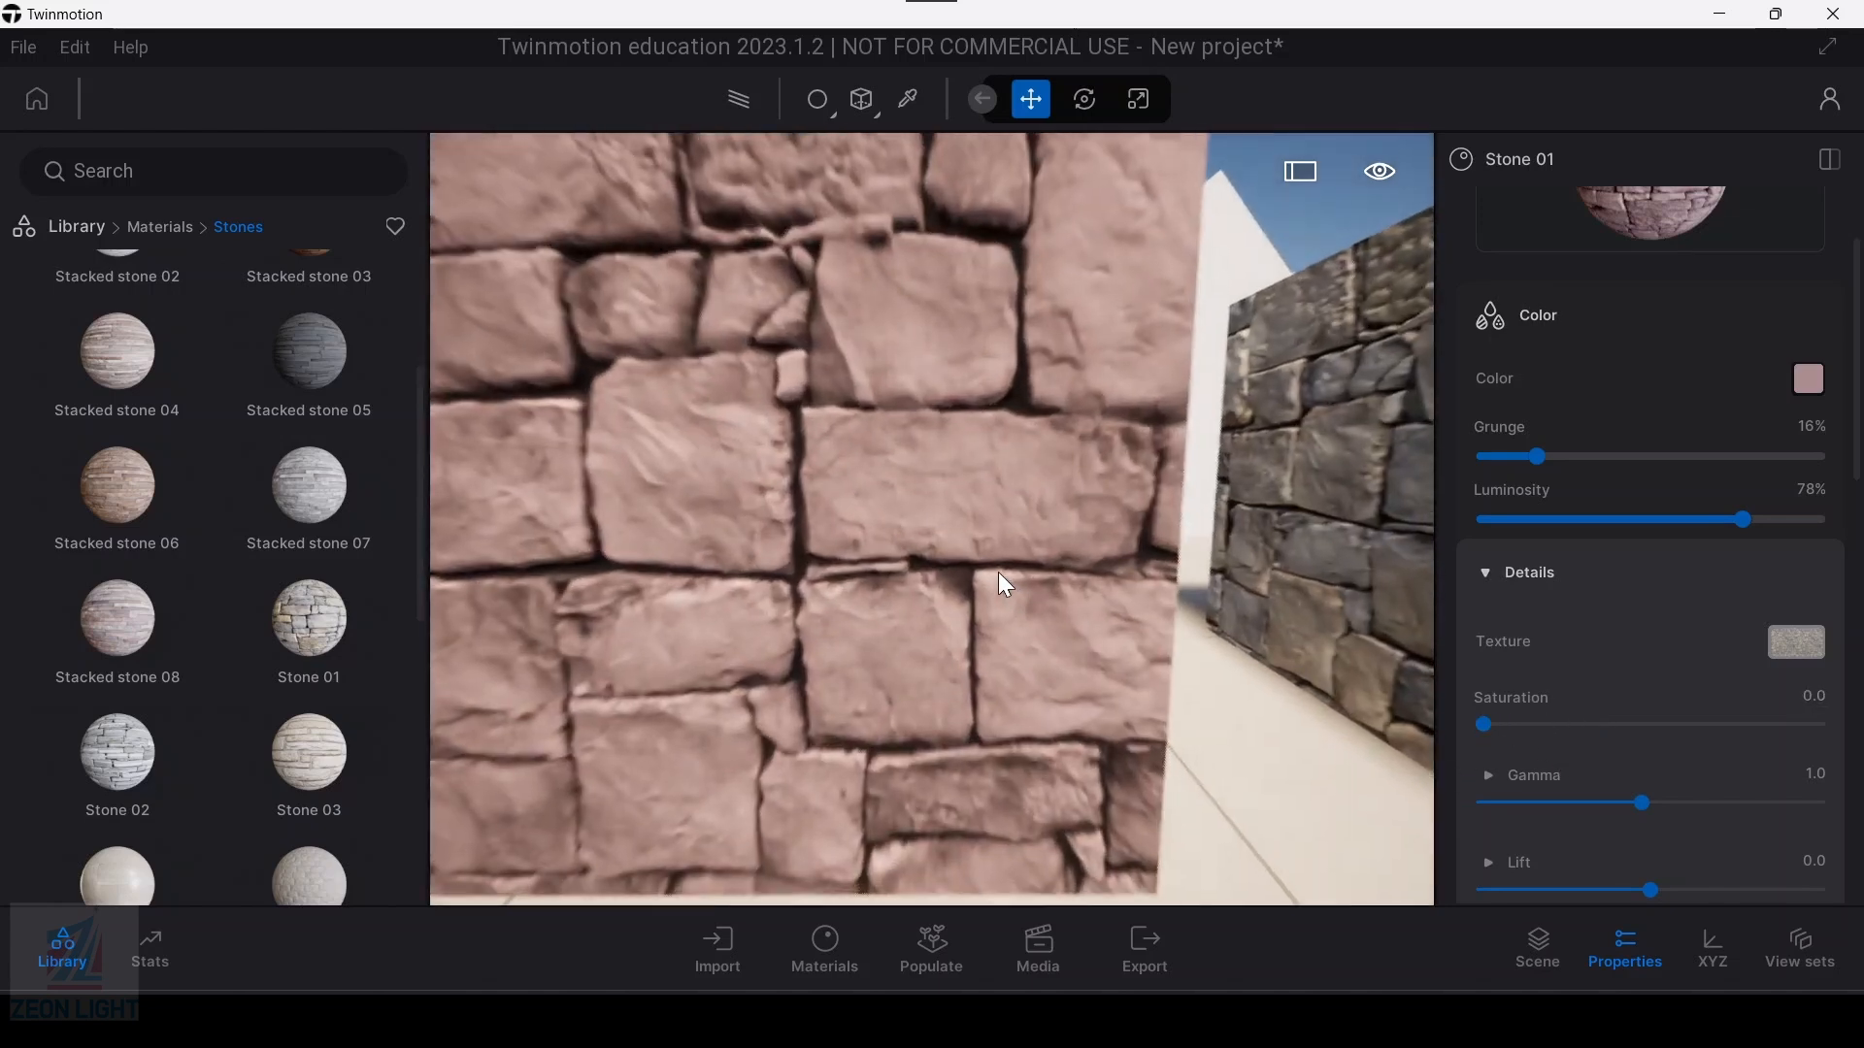
{"action": "scroll", "coordinate": [969, 649], "scroll_direction": "up", "scroll_amount": 3}
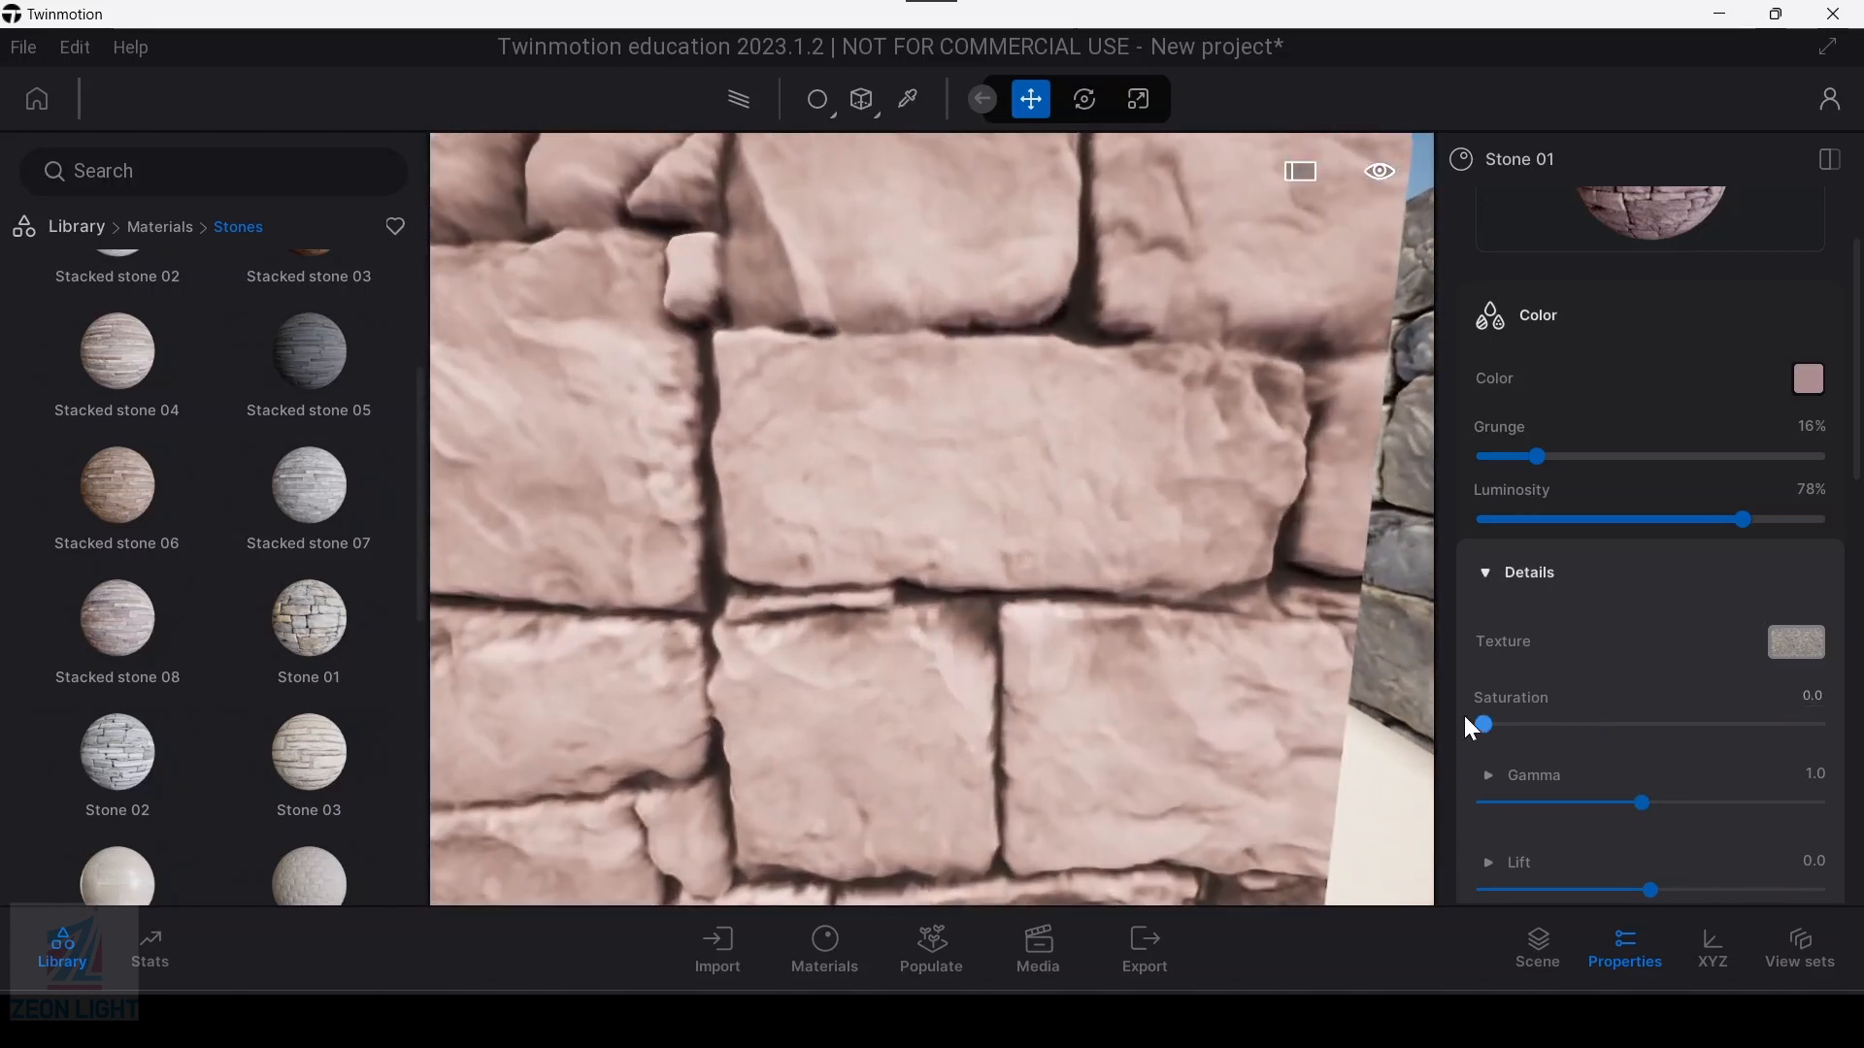
{"action": "left_click_drag", "start_coordinate": [1561, 727], "coordinate": [1651, 728]}
{"action": "scroll", "coordinate": [816, 767], "scroll_direction": "down", "scroll_amount": 2}
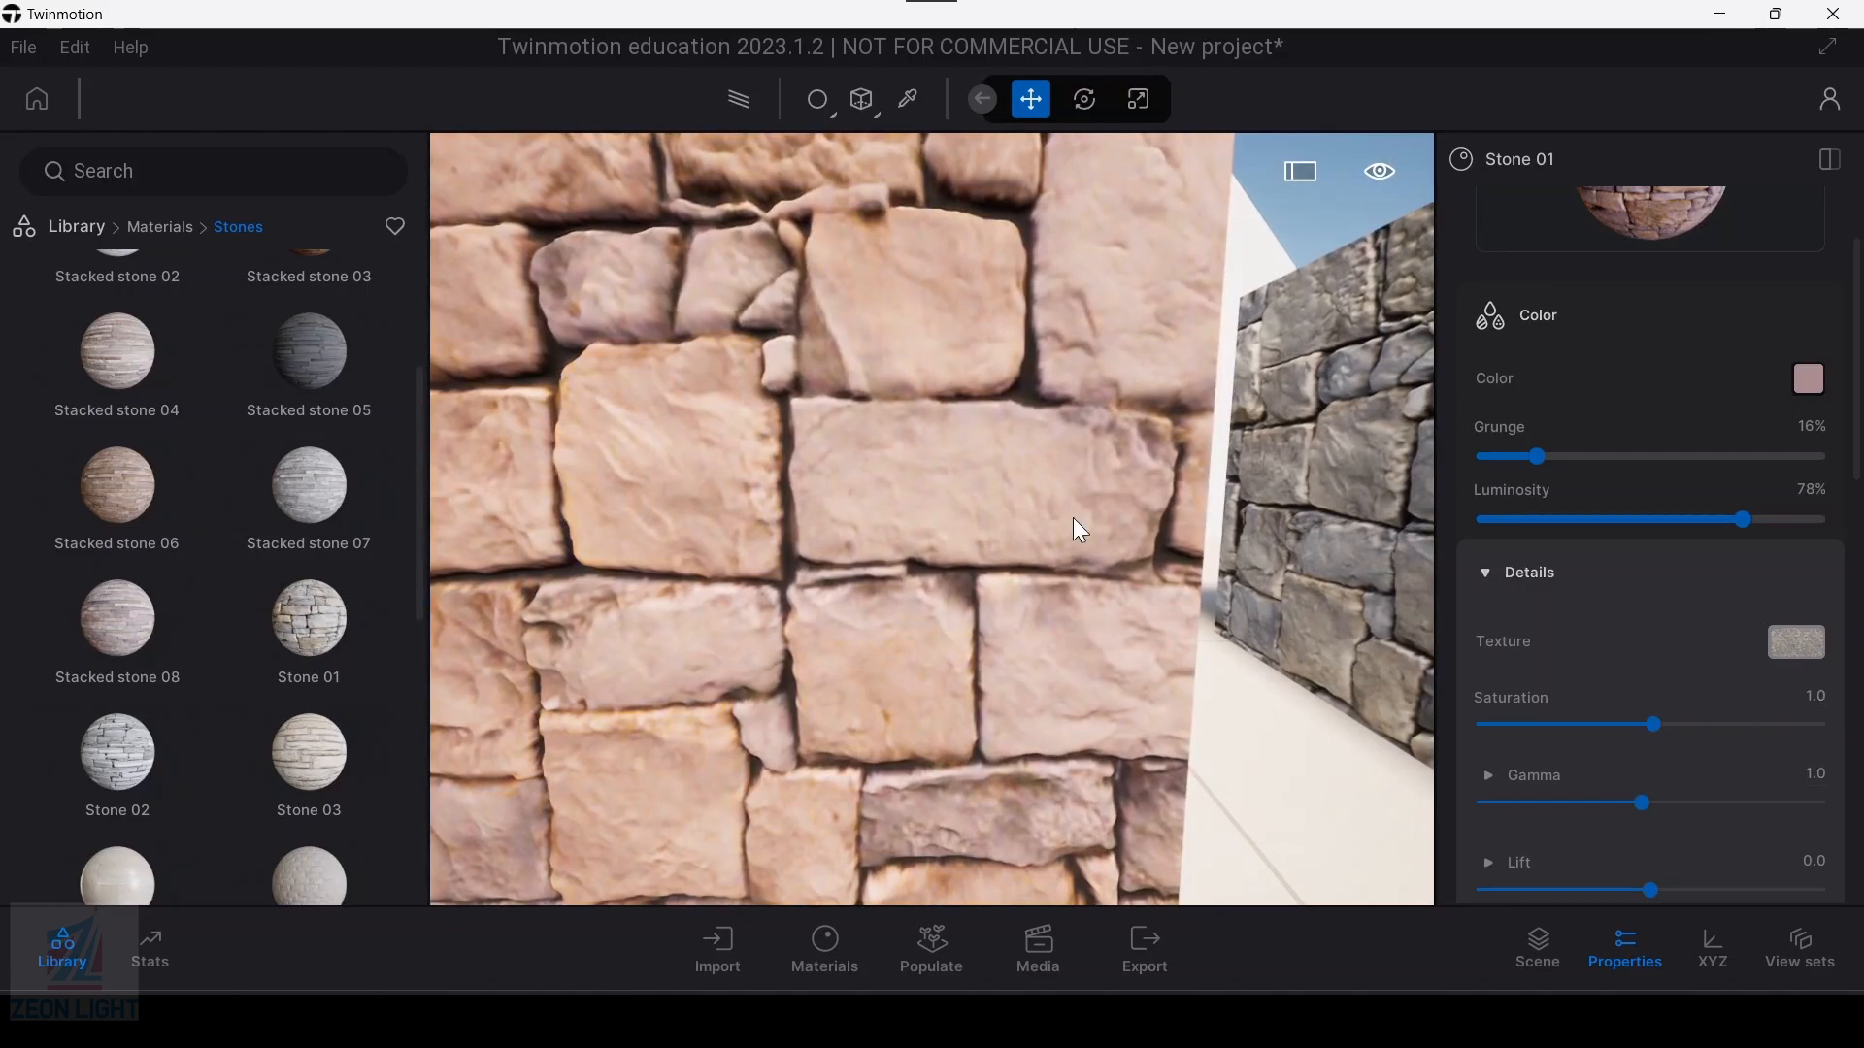
{"action": "scroll", "coordinate": [956, 520], "scroll_direction": "down", "scroll_amount": 2}
{"action": "scroll", "coordinate": [945, 516], "scroll_direction": "up", "scroll_amount": 2}
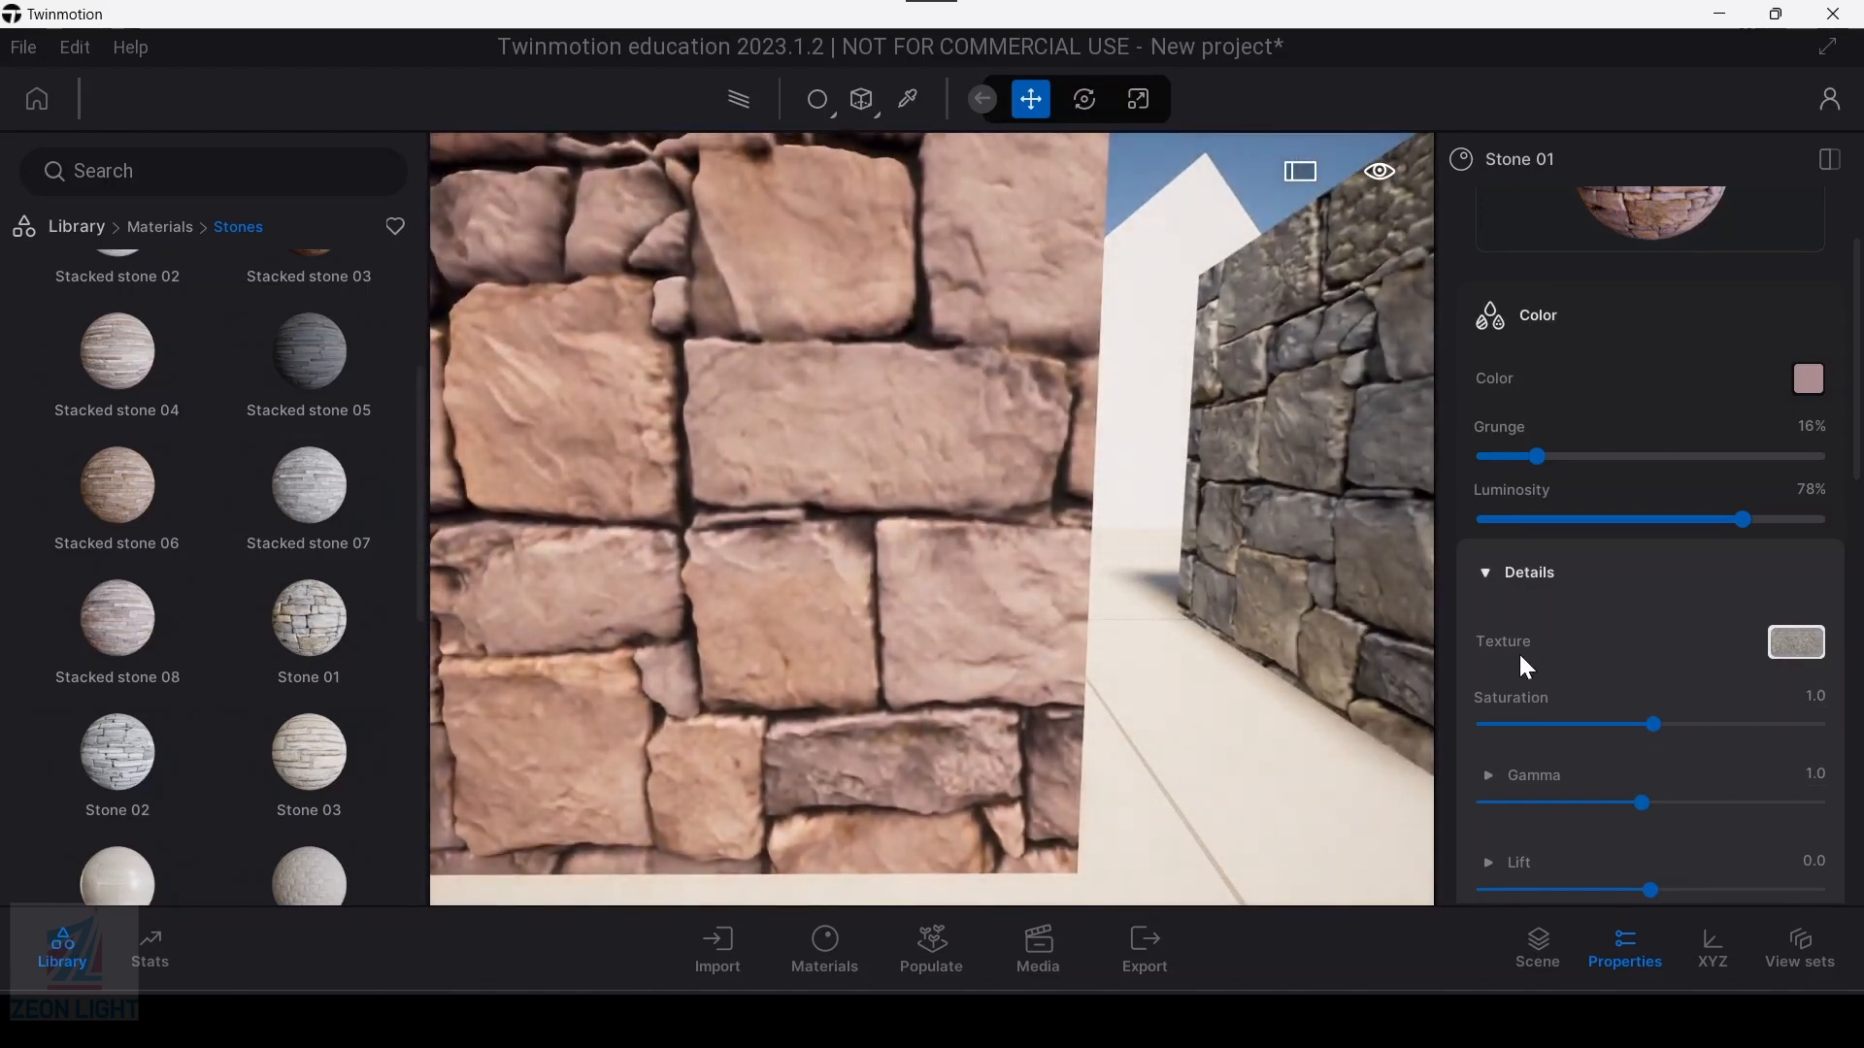
Step: Raise the Stone 01 overall gamma very slightly and lower its red gamma channel to reduce the reddish tint
{"action": "scroll", "coordinate": [1515, 658], "scroll_direction": "down", "scroll_amount": 2}
{"action": "mouse_move", "coordinate": [1640, 650]}
{"action": "left_mouse_down"}
{"action": "mouse_move", "coordinate": [1541, 650]}
{"action": "mouse_move", "coordinate": [1720, 651]}
{"action": "mouse_move", "coordinate": [1650, 652]}
{"action": "left_mouse_up"}
{"action": "left_click", "coordinate": [1485, 625]}
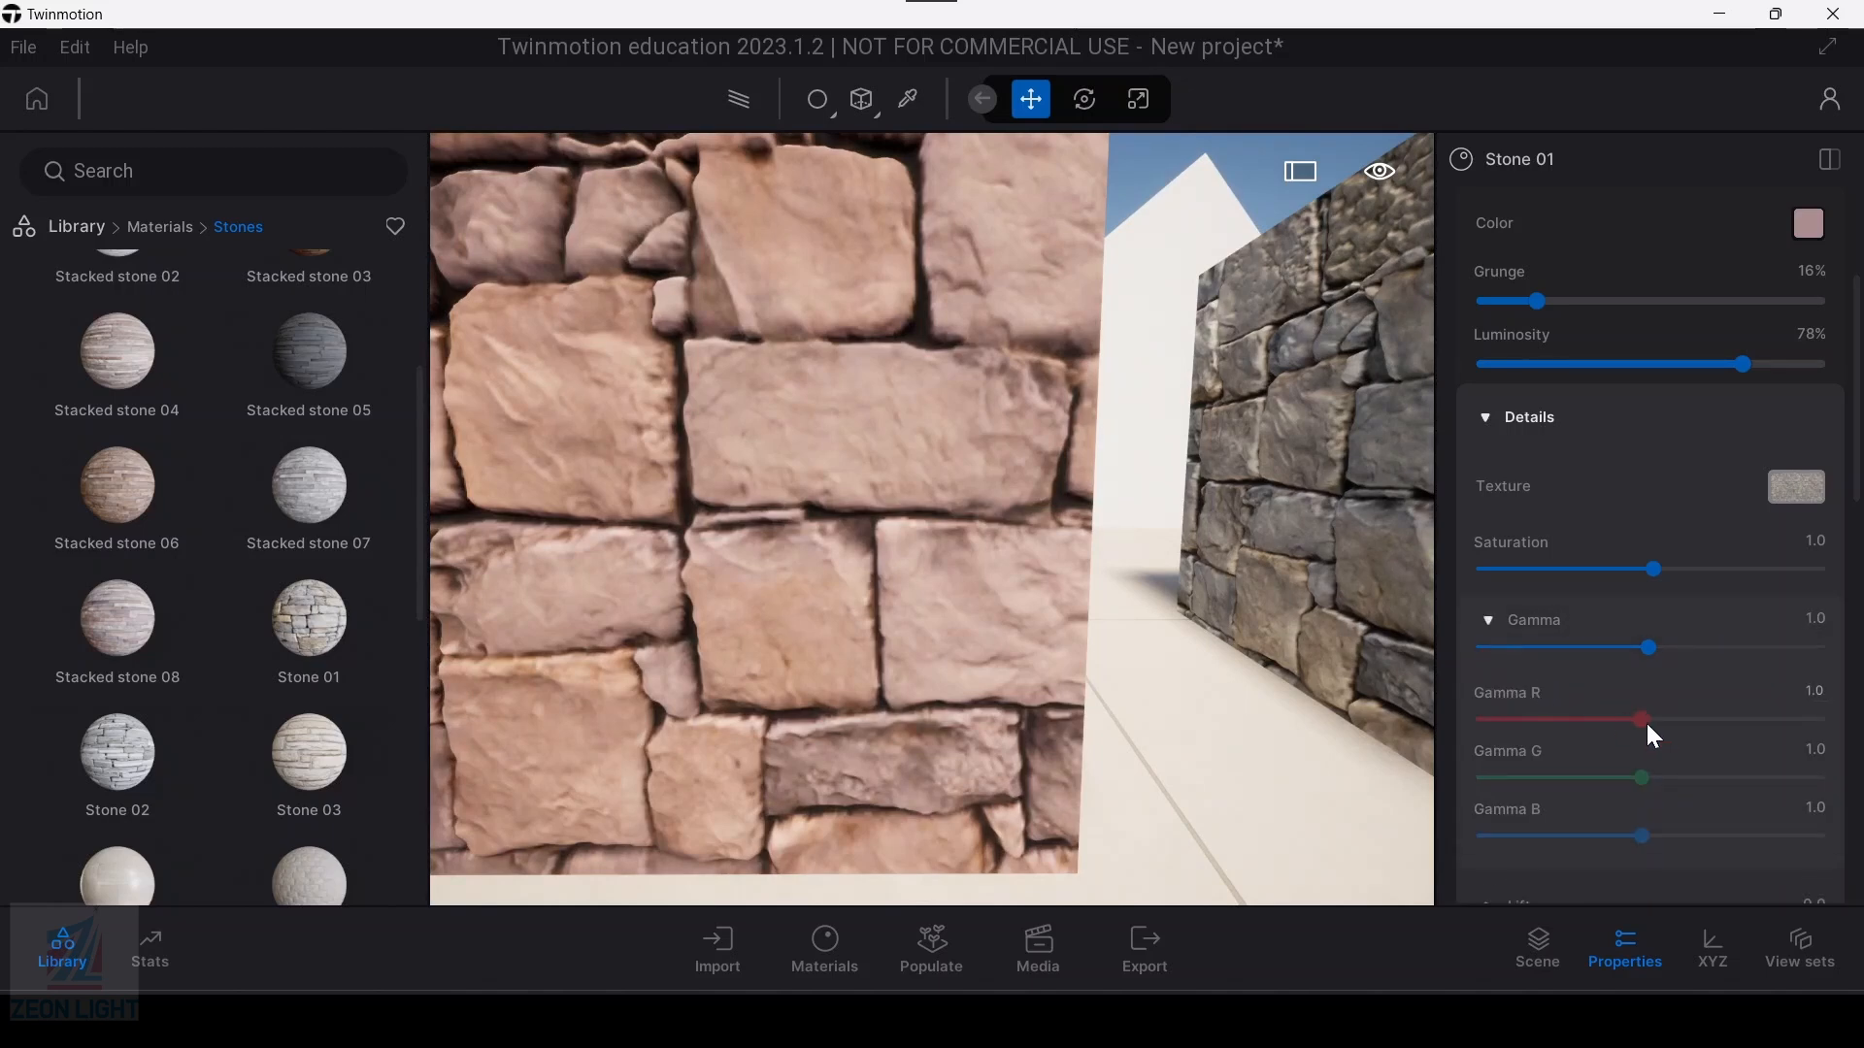
{"action": "scroll", "coordinate": [1629, 750], "scroll_direction": "down", "scroll_amount": 3}
{"action": "left_click_drag", "start_coordinate": [1641, 603], "coordinate": [1604, 616]}
{"action": "left_click", "coordinate": [1487, 505]}
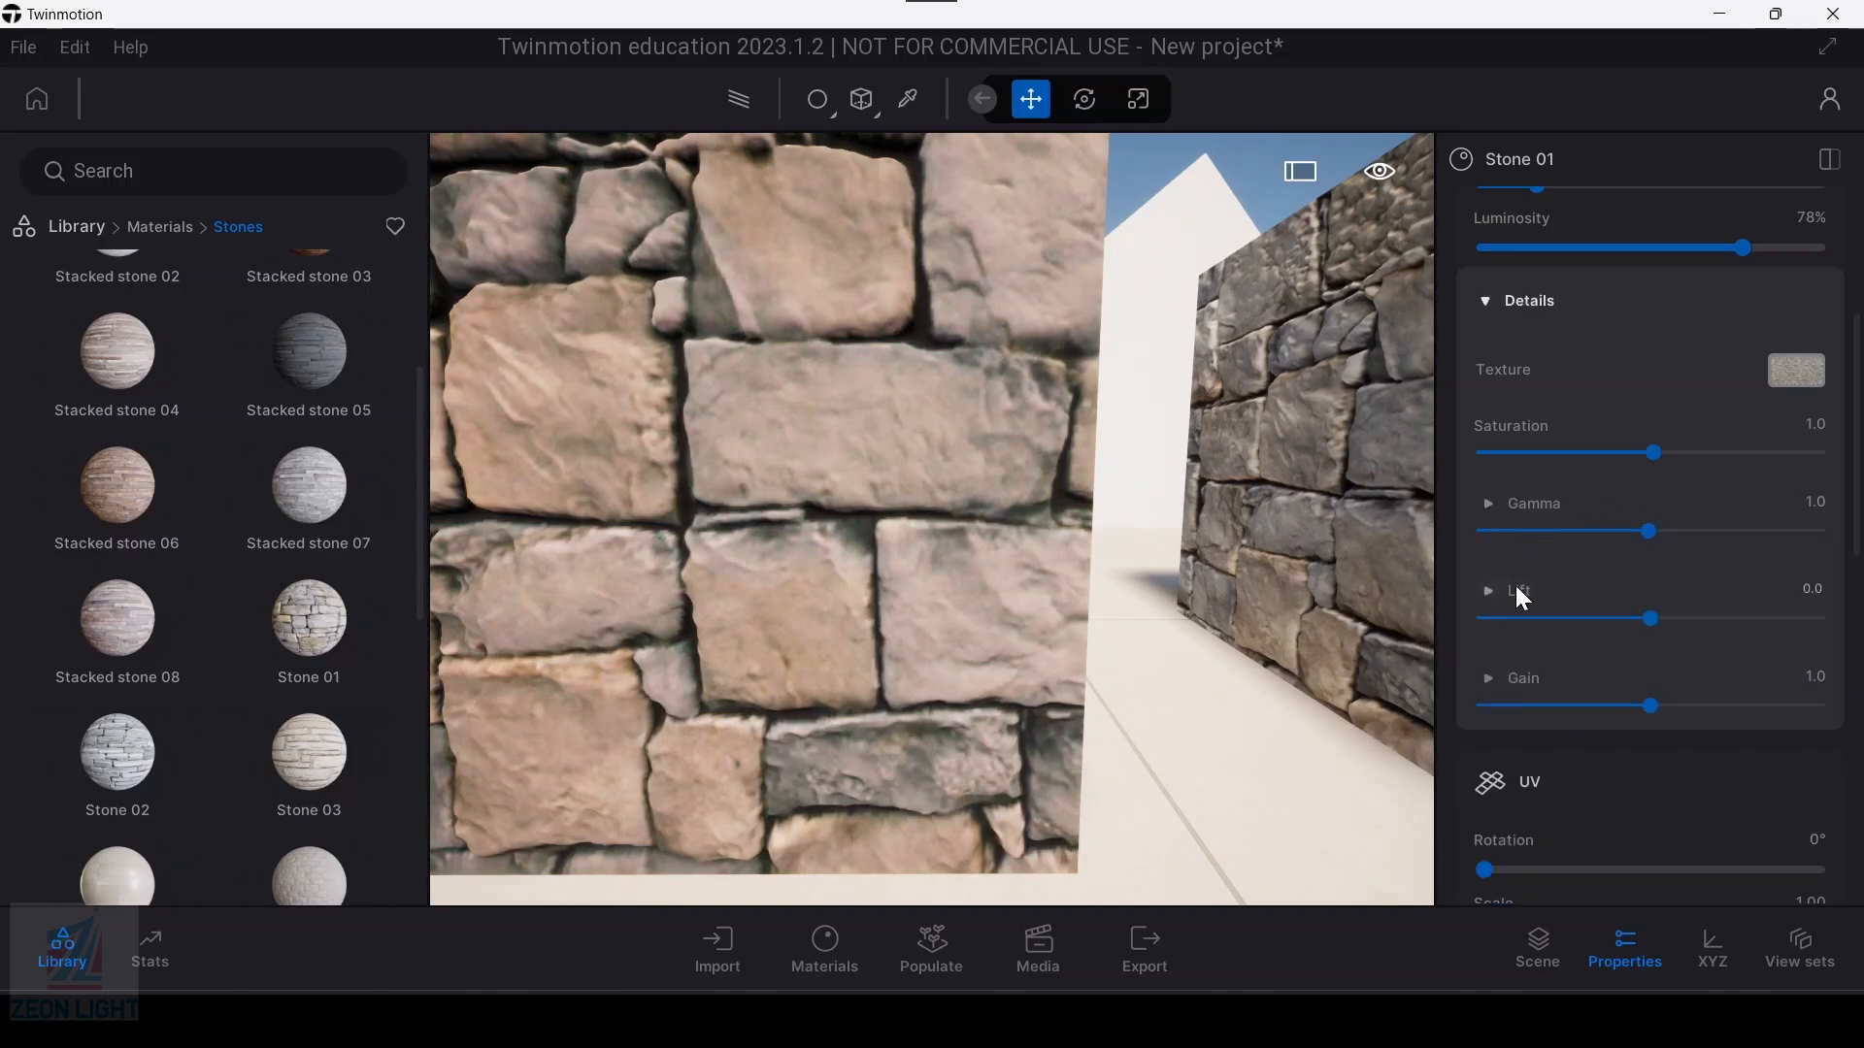
Step: Set the Stone 01 lift to 0.006 and nudge its red lift channel slightly below zero
{"action": "left_click", "coordinate": [1490, 589]}
{"action": "mouse_move", "coordinate": [1650, 619]}
{"action": "left_mouse_down"}
{"action": "mouse_move", "coordinate": [1694, 619]}
{"action": "mouse_move", "coordinate": [1653, 619]}
{"action": "left_mouse_up"}
{"action": "left_click_drag", "start_coordinate": [1654, 689], "coordinate": [1651, 695]}
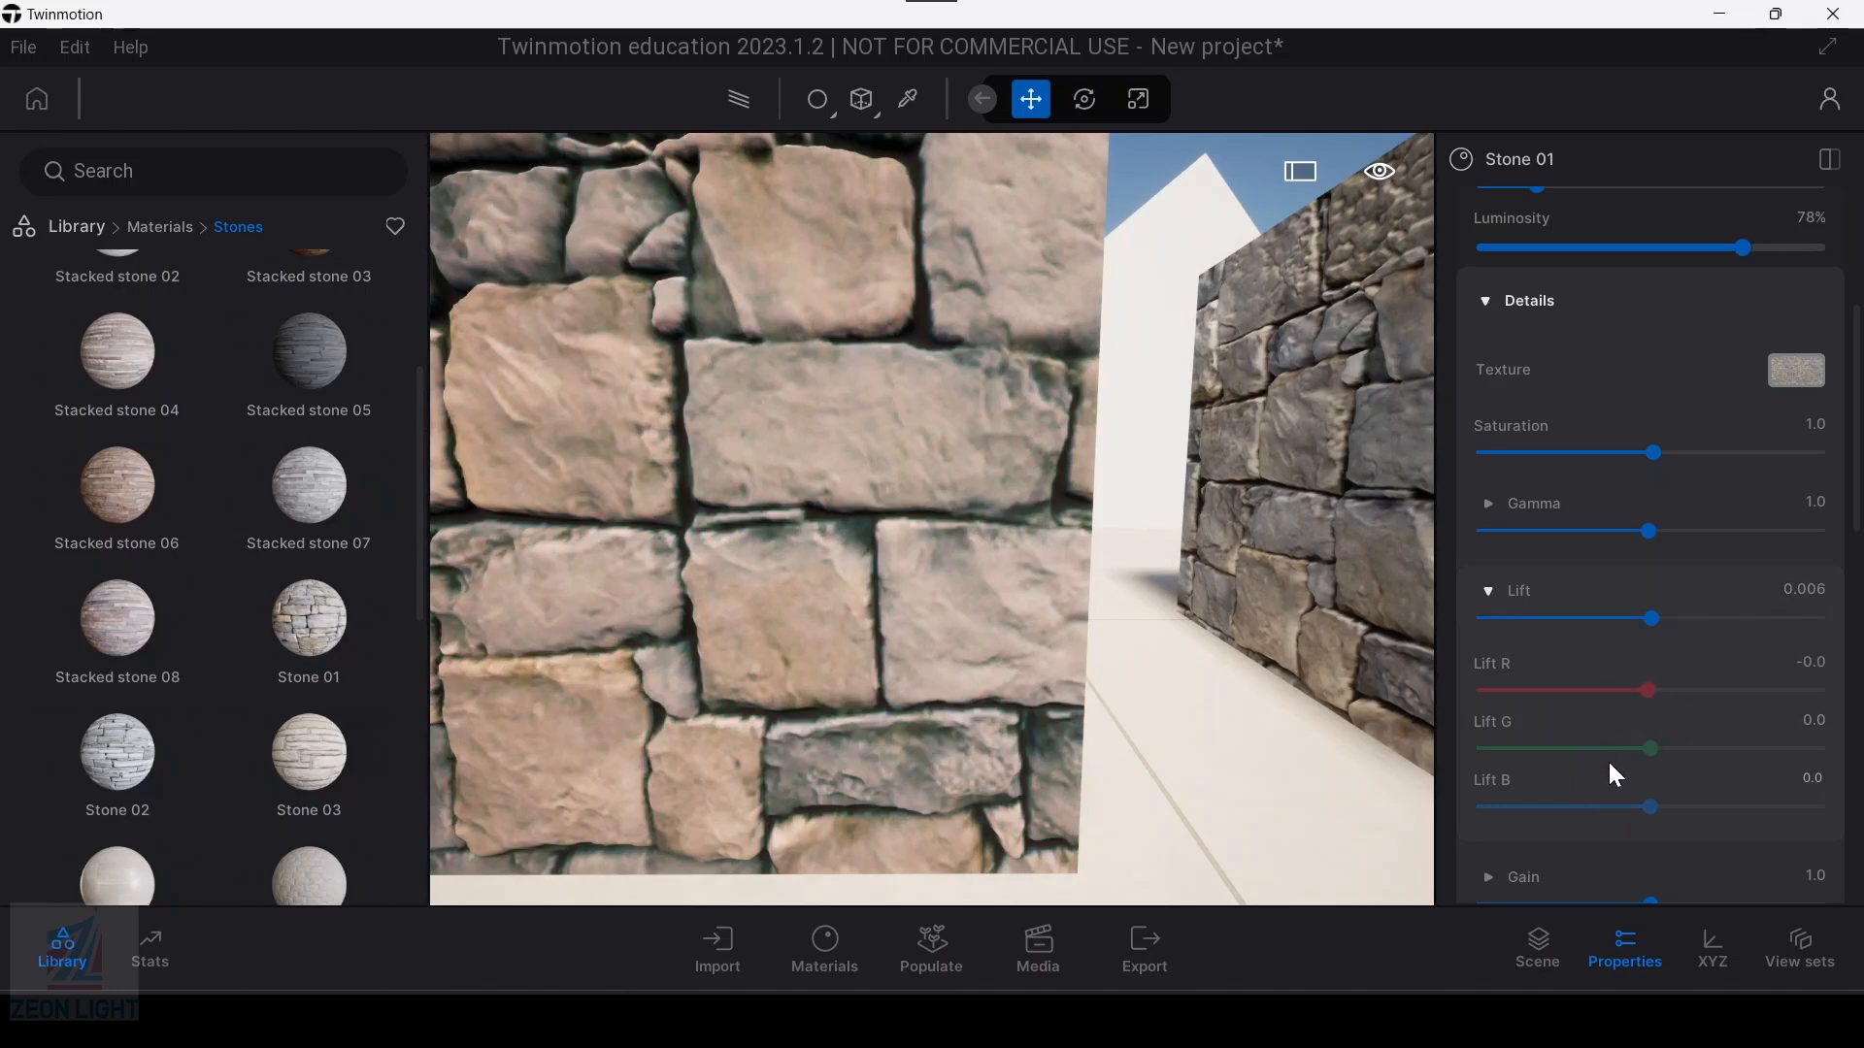
{"action": "scroll", "coordinate": [1615, 786], "scroll_direction": "down", "scroll_amount": 1}
{"action": "left_click", "coordinate": [1488, 513]}
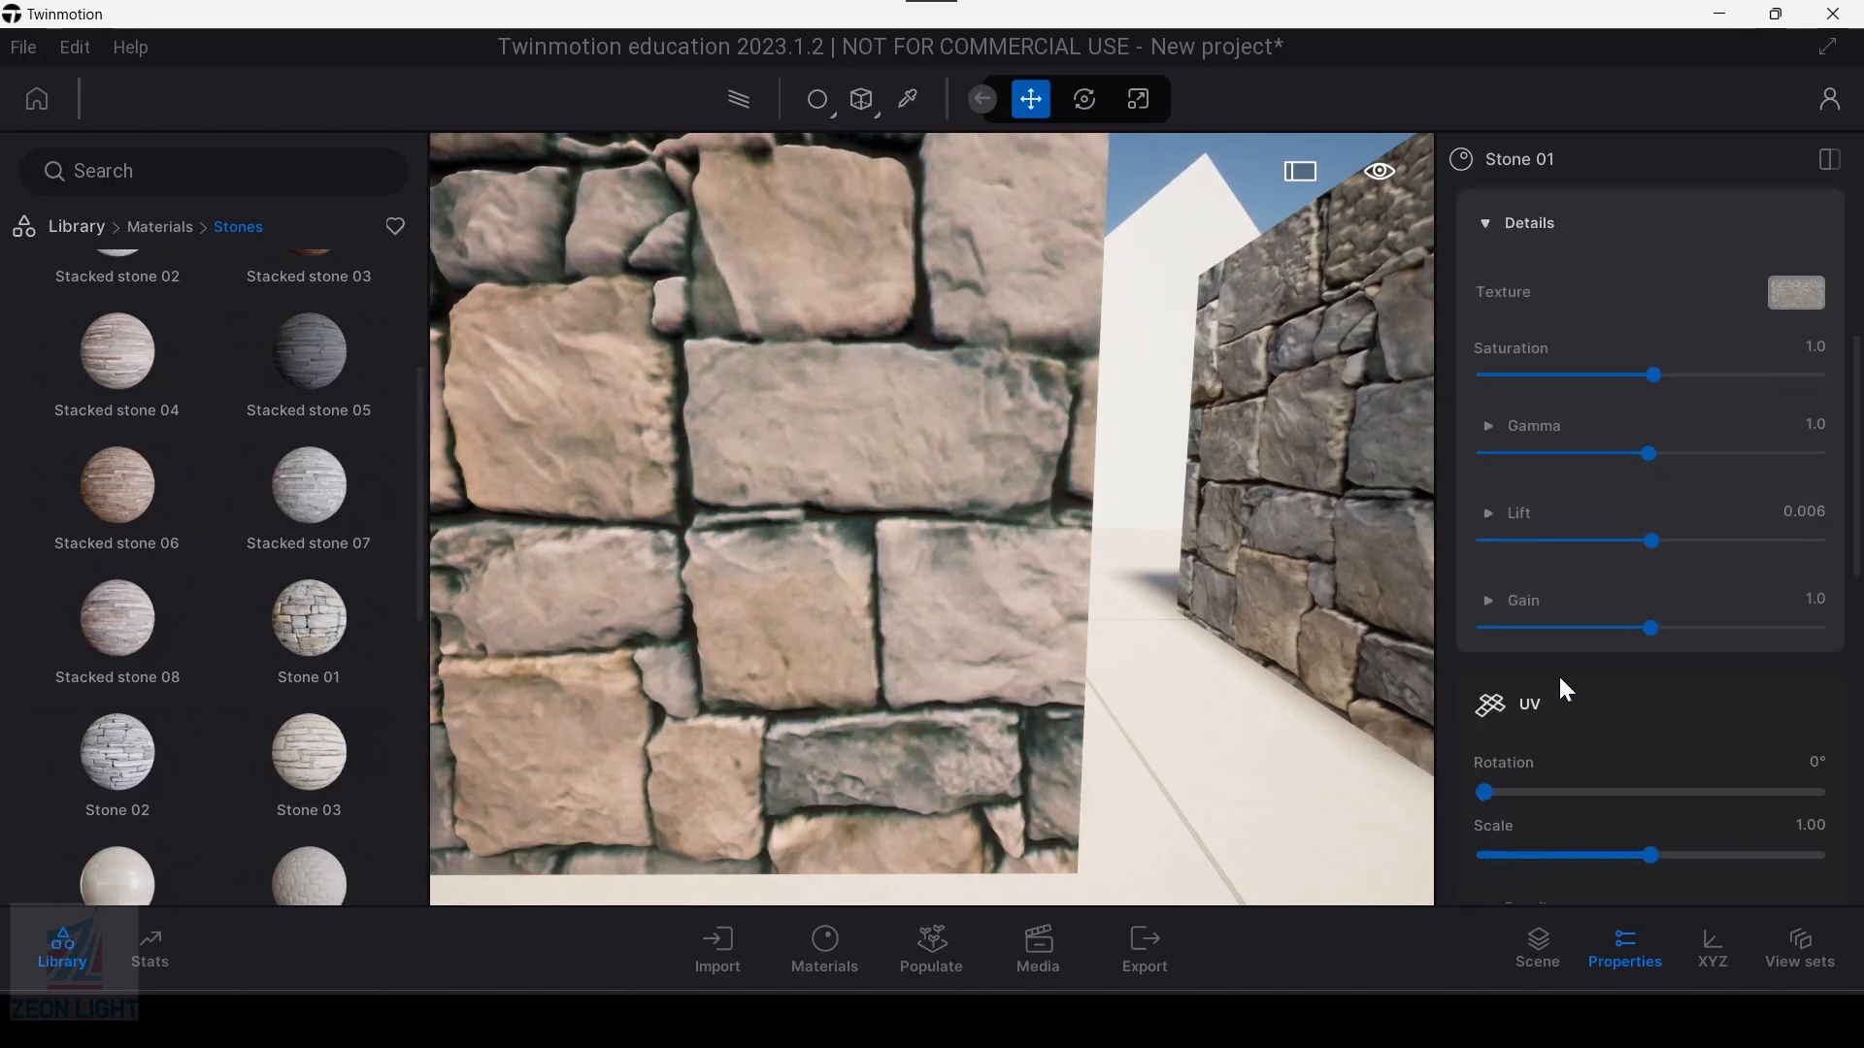
Step: Expand the Stone 01 gain channels, keep the overall gain at 1.0, and collapse them again
{"action": "left_click", "coordinate": [1488, 603]}
{"action": "mouse_move", "coordinate": [1651, 631]}
{"action": "left_mouse_down"}
{"action": "mouse_move", "coordinate": [1767, 641]}
{"action": "mouse_move", "coordinate": [1548, 628]}
{"action": "mouse_move", "coordinate": [1675, 649]}
{"action": "mouse_move", "coordinate": [1572, 653]}
{"action": "mouse_move", "coordinate": [1655, 659]}
{"action": "left_mouse_up"}
{"action": "scroll", "coordinate": [1662, 709], "scroll_direction": "down", "scroll_amount": 2}
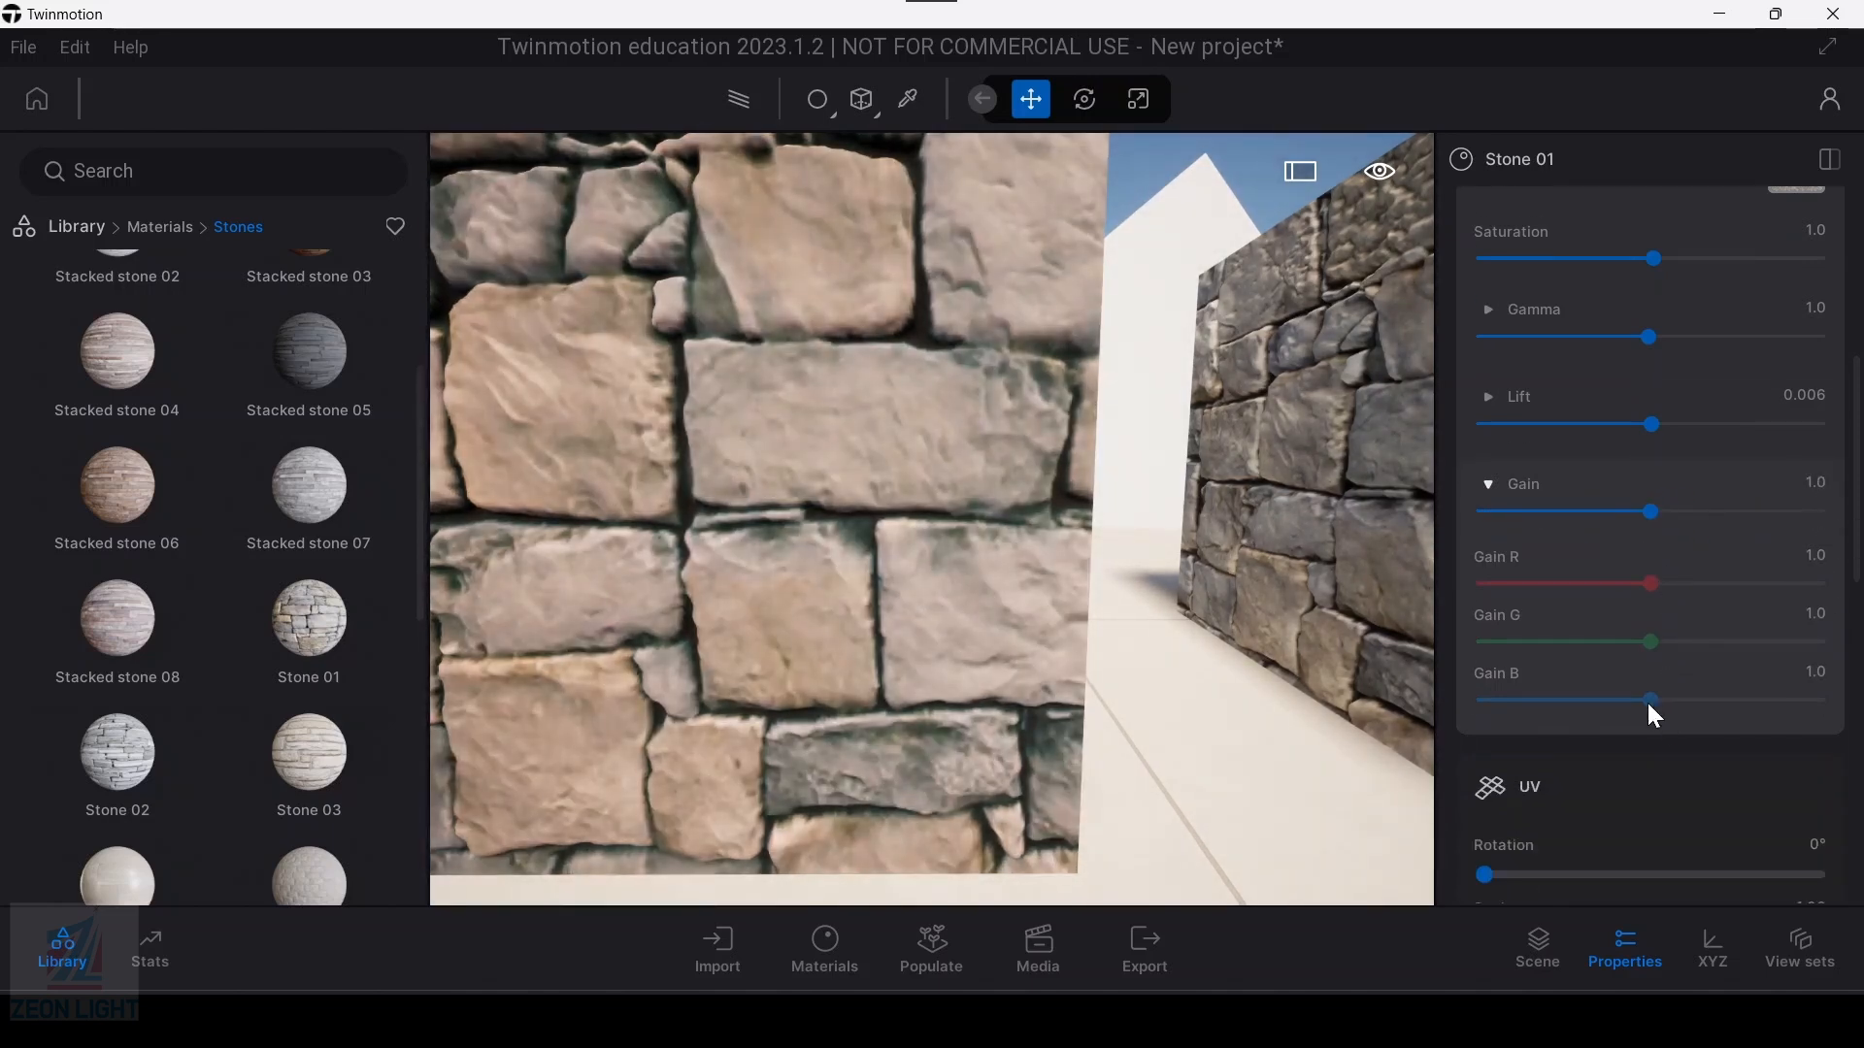
{"action": "left_click", "coordinate": [1500, 485]}
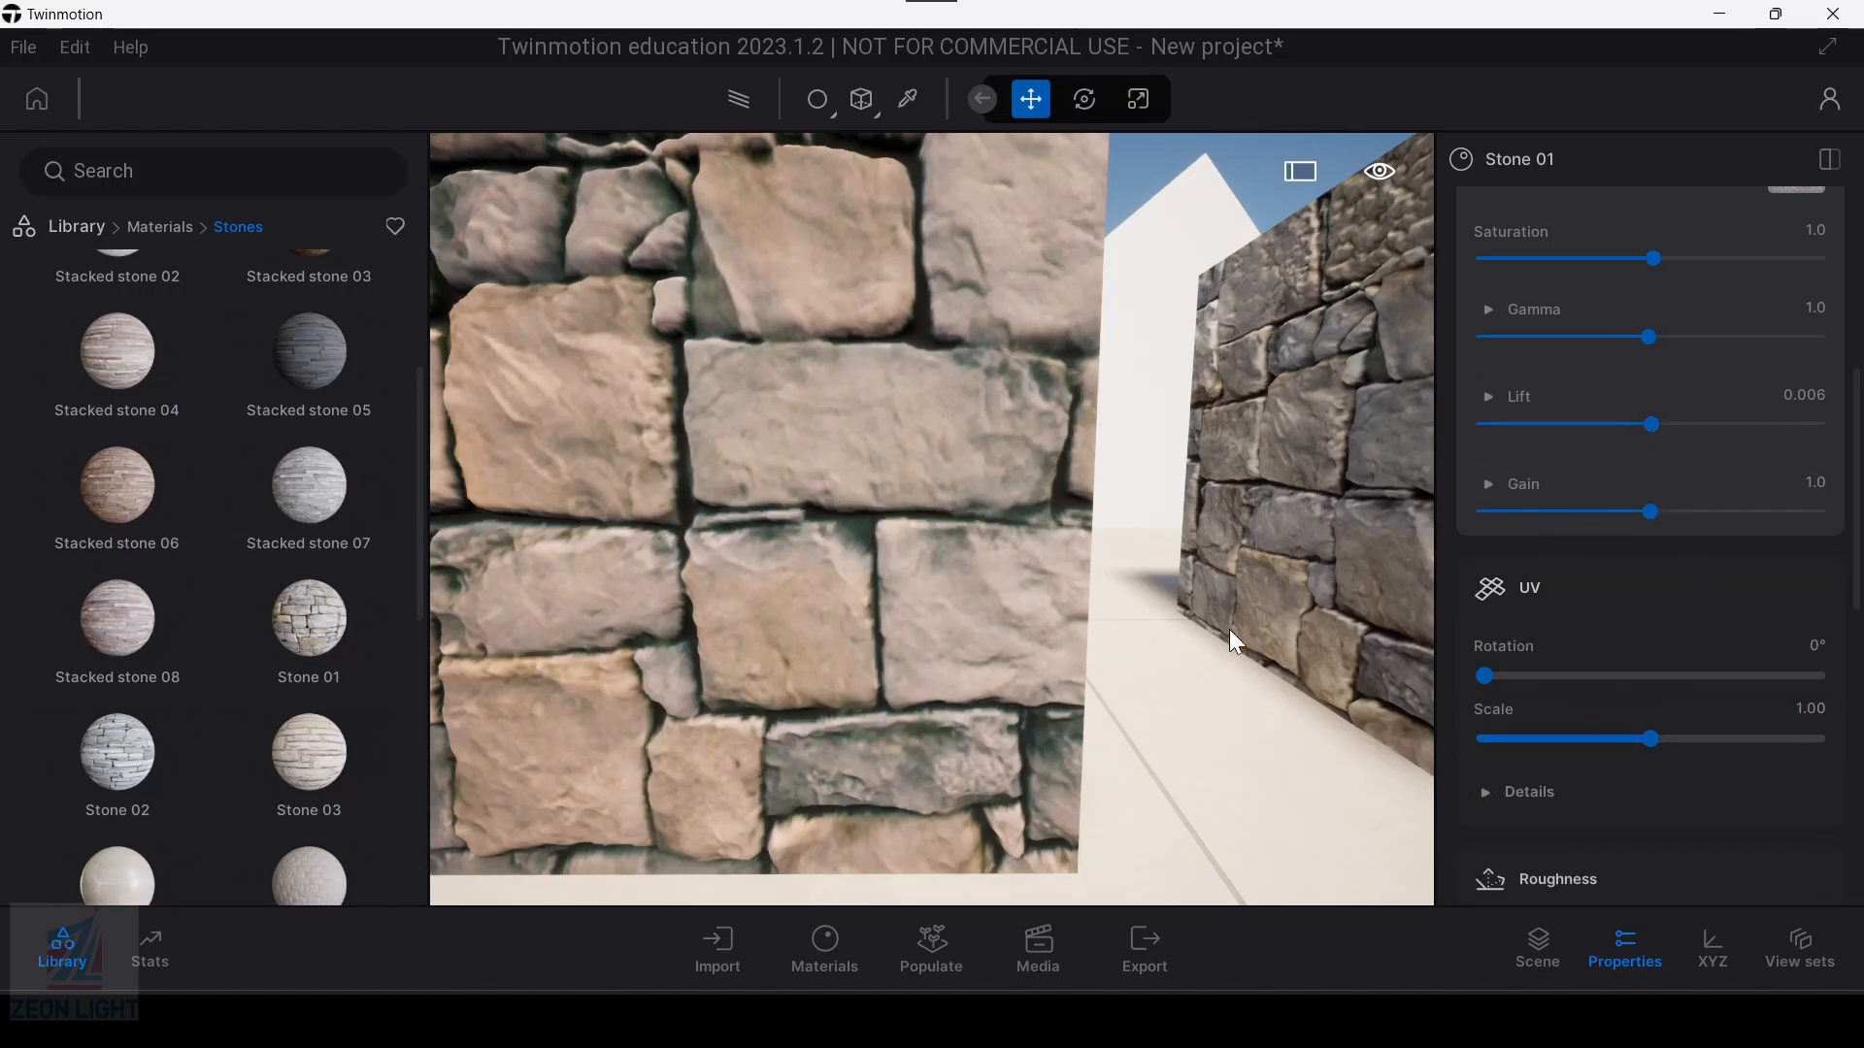
Step: Try rotating the Stone 01 UV mapping on the box, then return the rotation to 0°
{"action": "left_click_drag", "start_coordinate": [1488, 676], "coordinate": [1570, 677]}
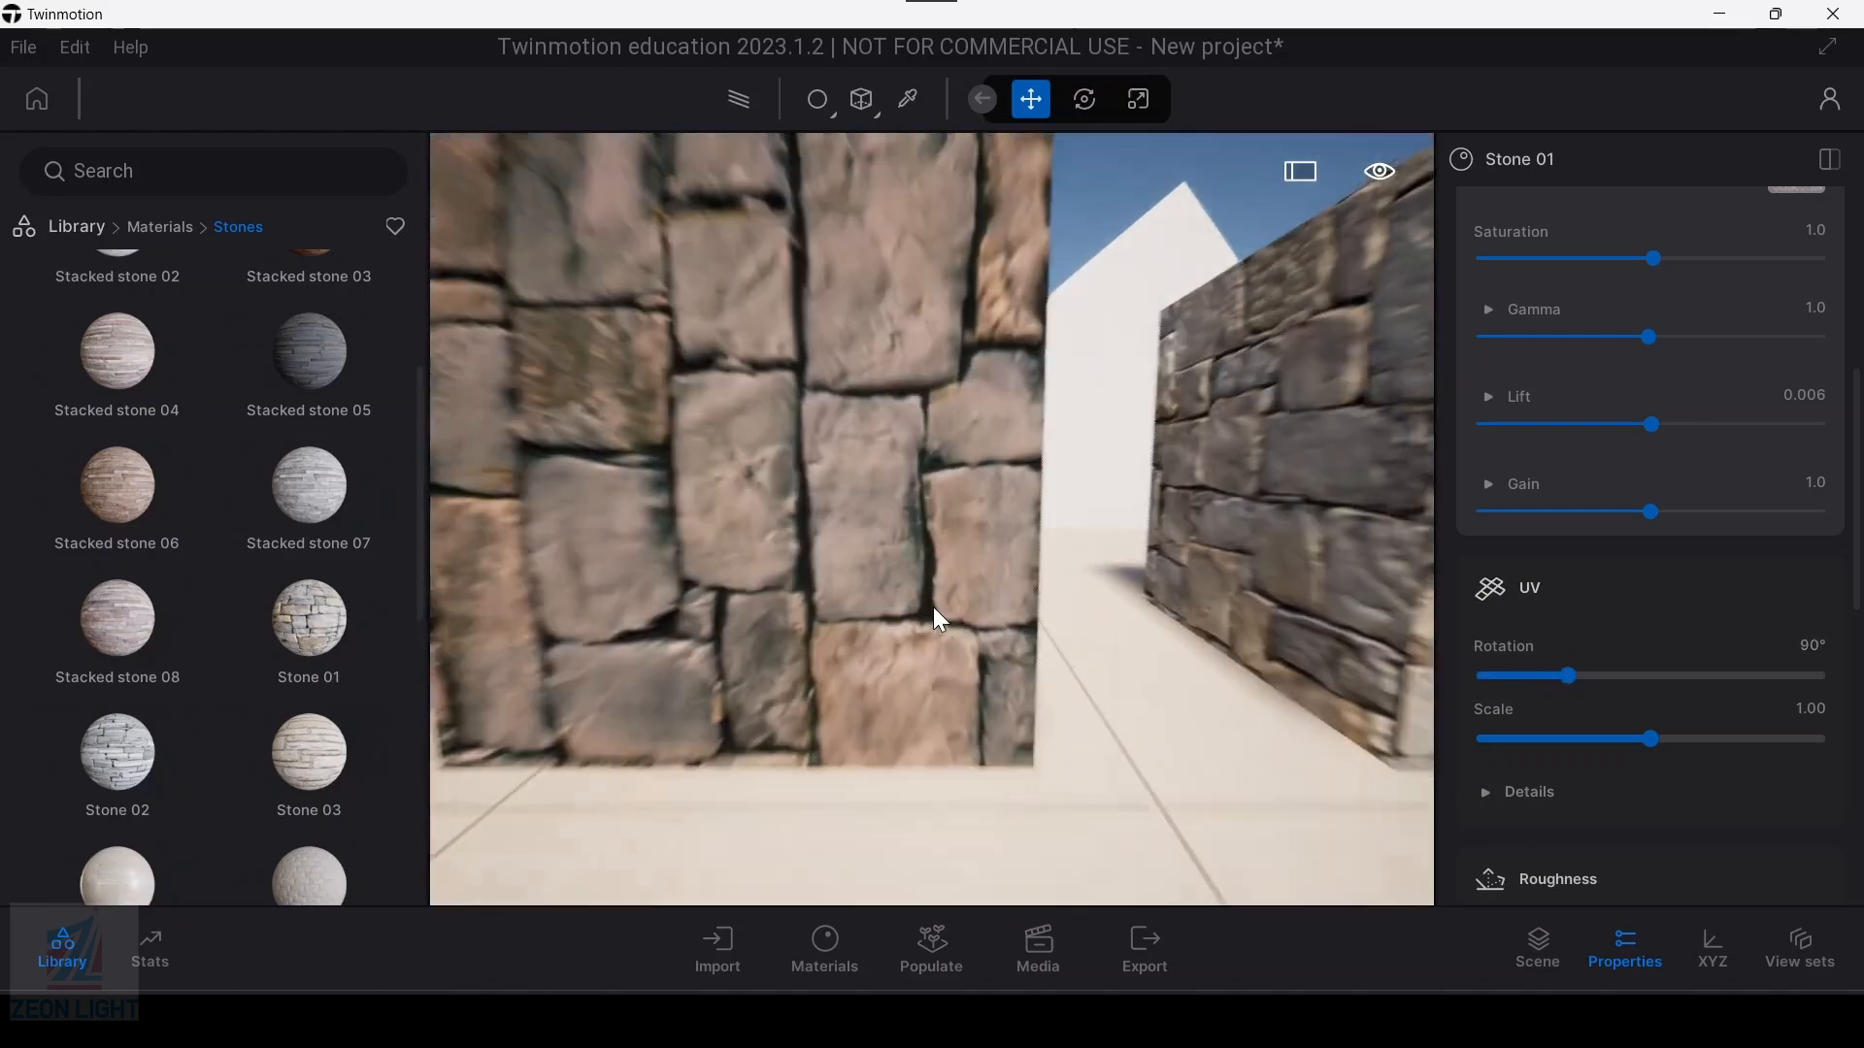
{"action": "scroll", "coordinate": [934, 608], "scroll_direction": "down", "scroll_amount": 3}
{"action": "scroll", "coordinate": [815, 476], "scroll_direction": "up", "scroll_amount": 2}
{"action": "left_click_drag", "start_coordinate": [1582, 676], "coordinate": [1480, 677]}
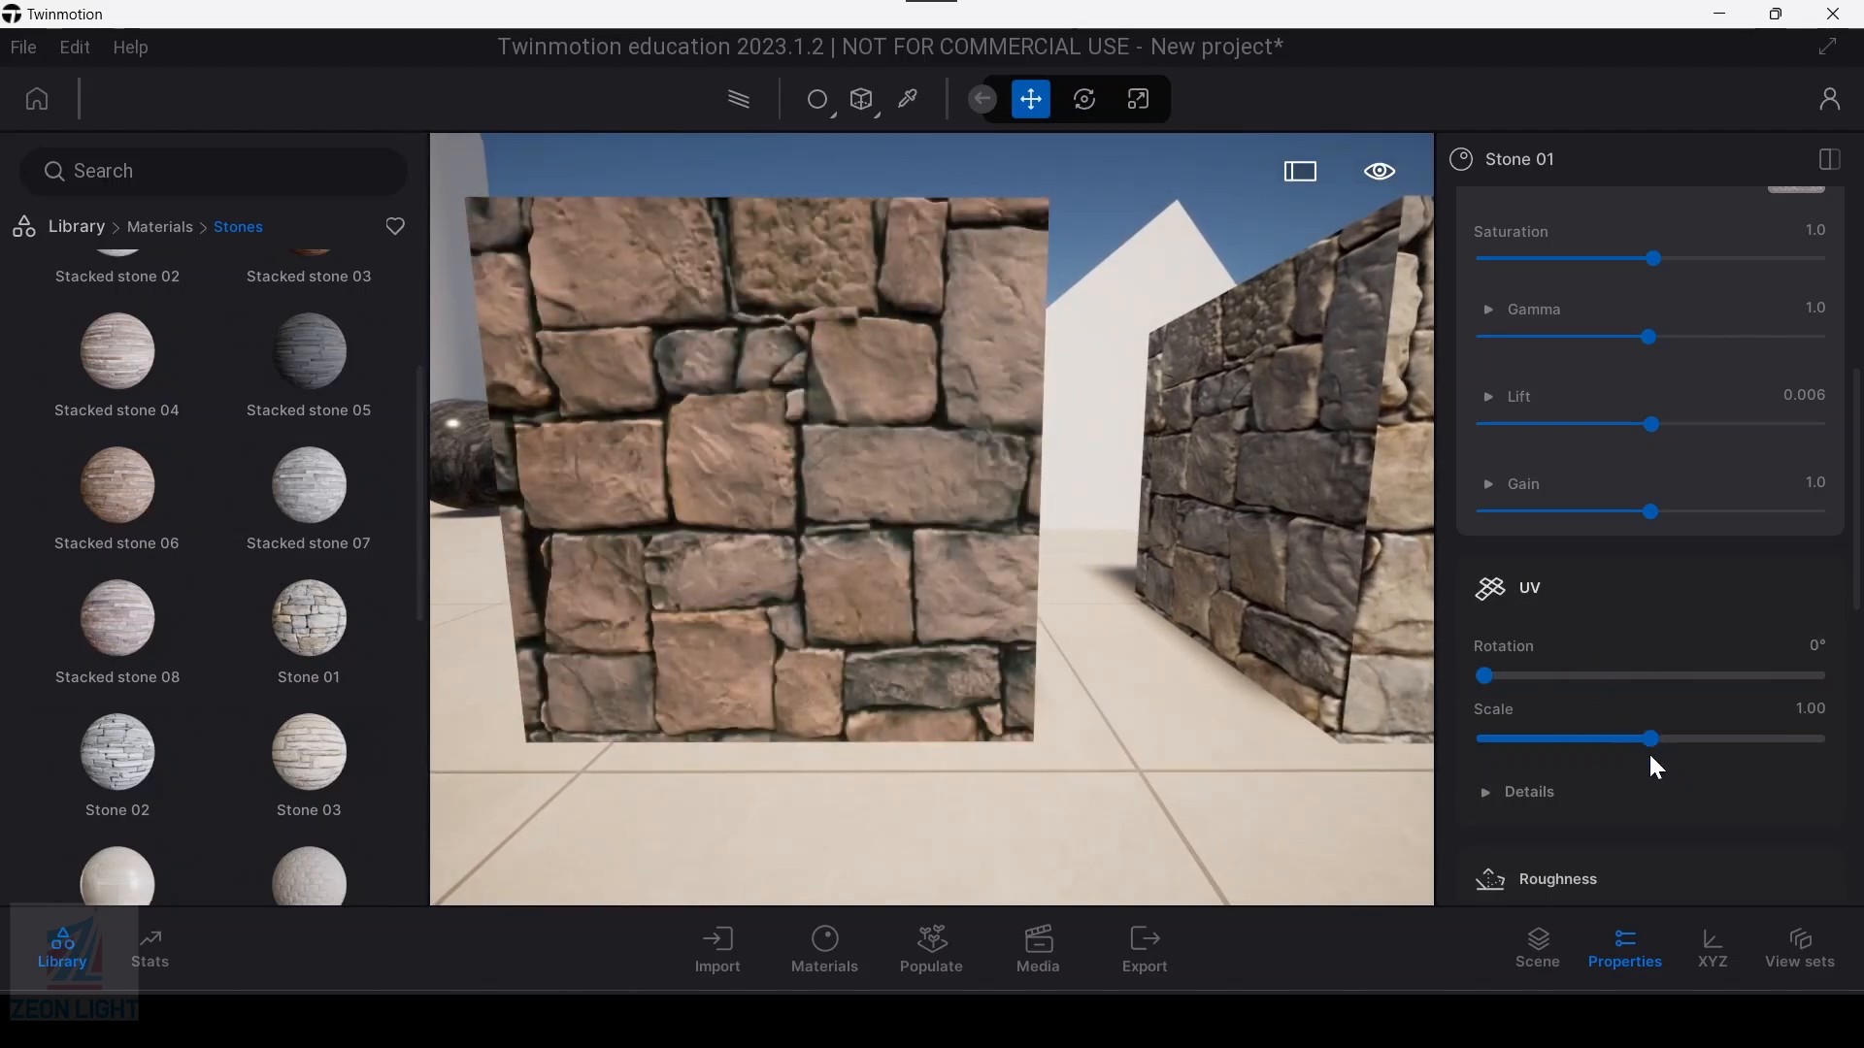
Step: Reduce the Stone 01 UV scale to 0.95 while viewing the first box up close
{"action": "scroll", "coordinate": [1041, 524], "scroll_direction": "up", "scroll_amount": 4}
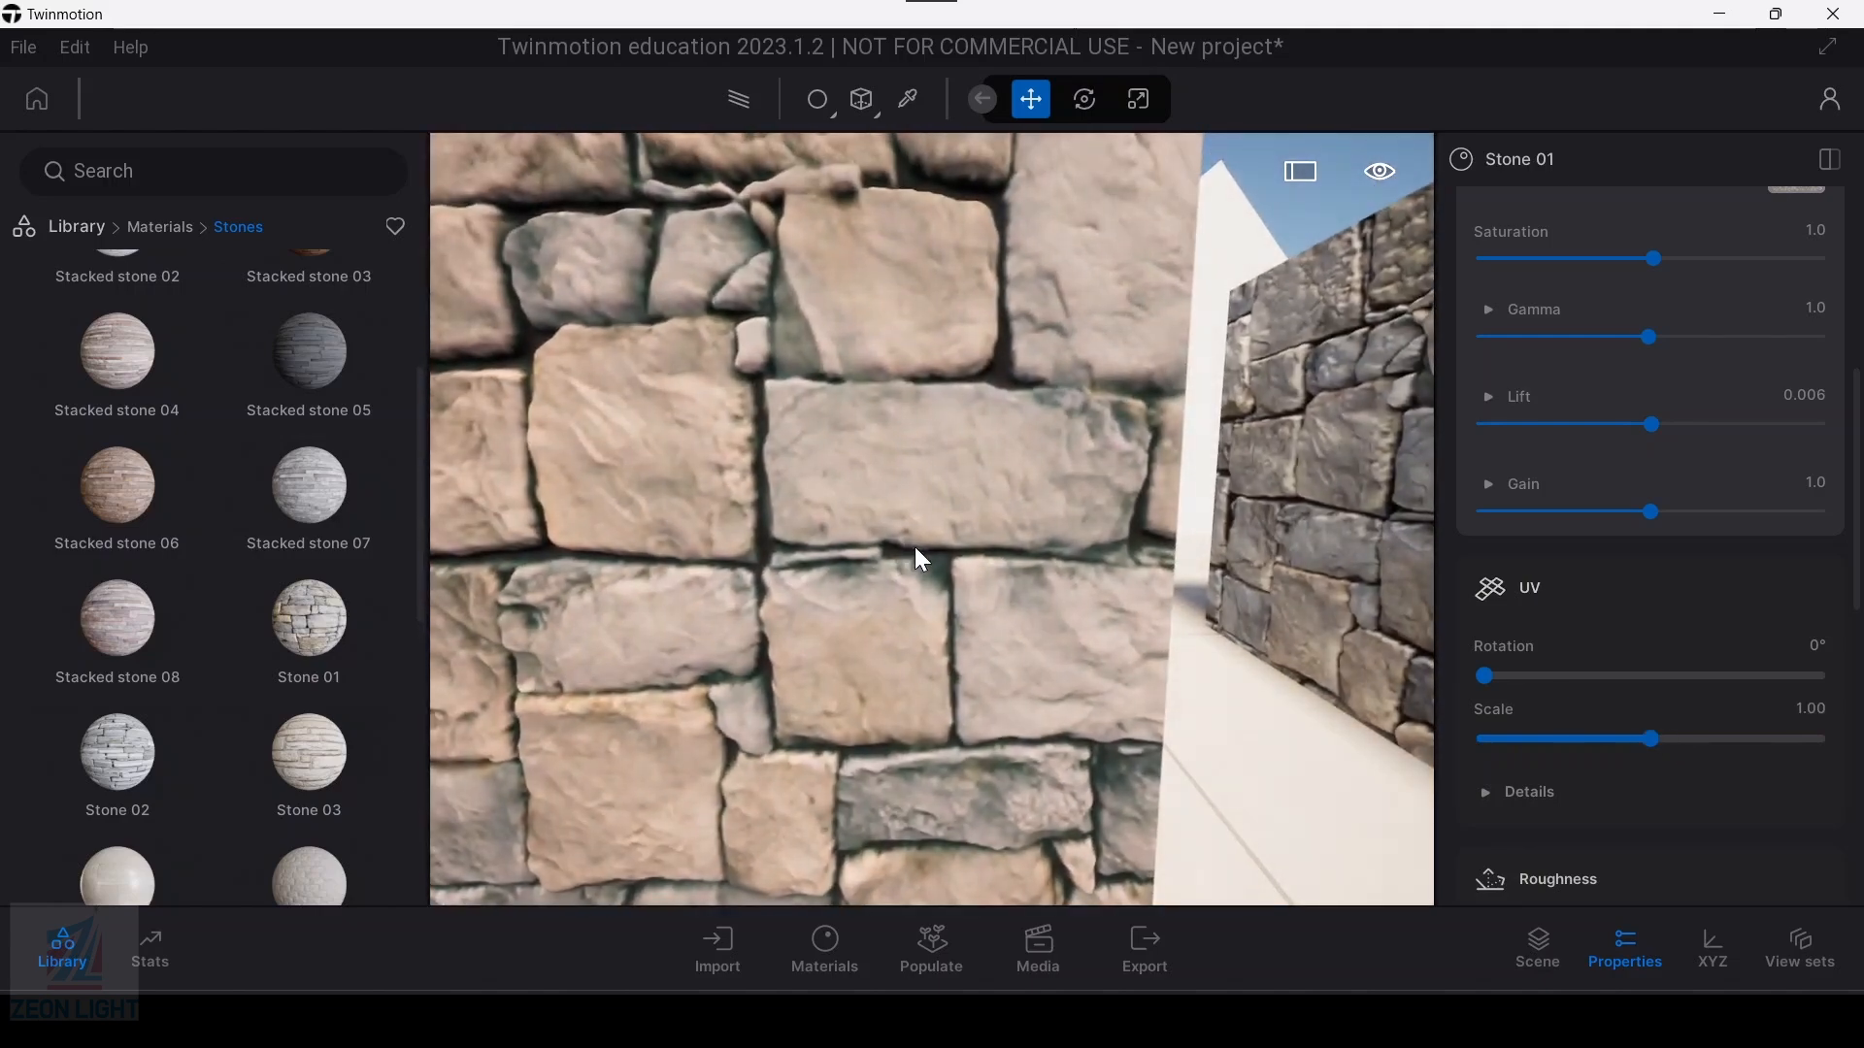
{"action": "scroll", "coordinate": [903, 604], "scroll_direction": "down", "scroll_amount": 2}
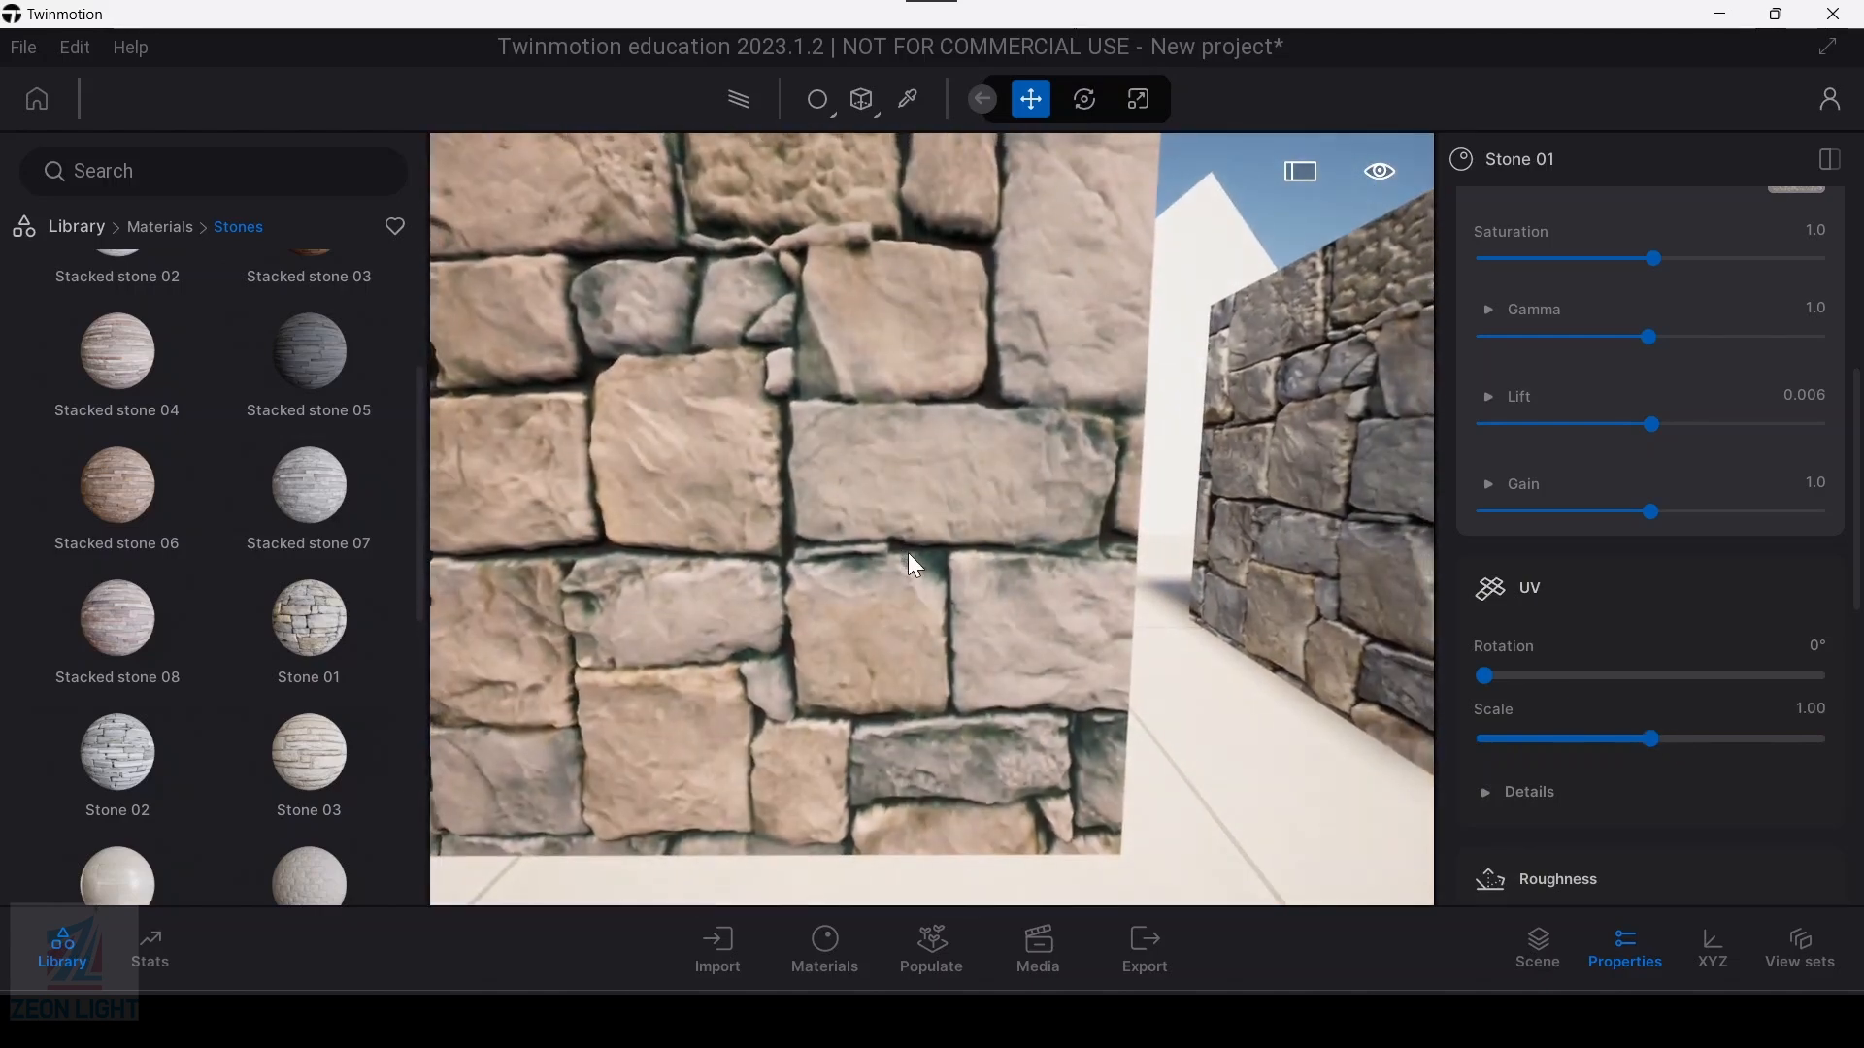
{"action": "mouse_move", "coordinate": [1655, 740]}
{"action": "left_mouse_down"}
{"action": "mouse_move", "coordinate": [1572, 744]}
{"action": "mouse_move", "coordinate": [1643, 743]}
{"action": "left_mouse_up"}
Step: Check the viewport motion blur option in the preferences and close the dialog
{"action": "left_click", "coordinate": [76, 47]}
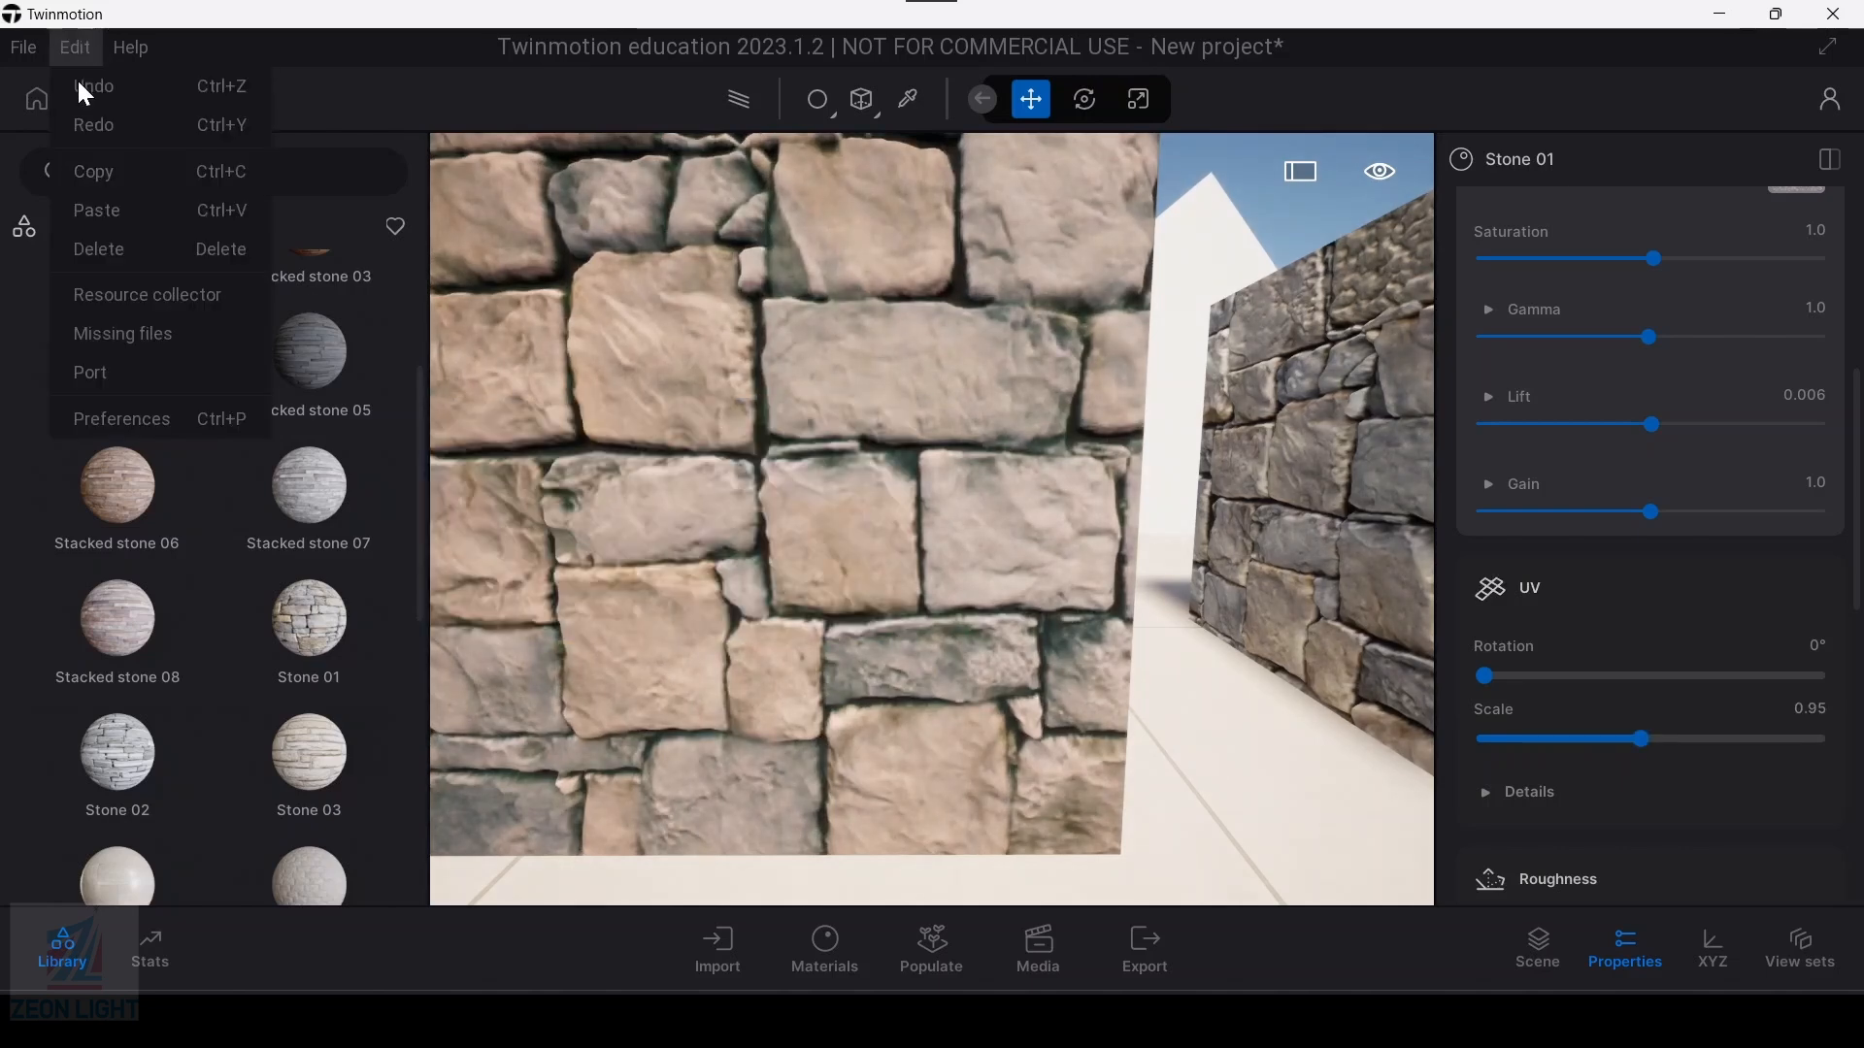
{"action": "left_click", "coordinate": [107, 417]}
{"action": "left_click", "coordinate": [591, 691]}
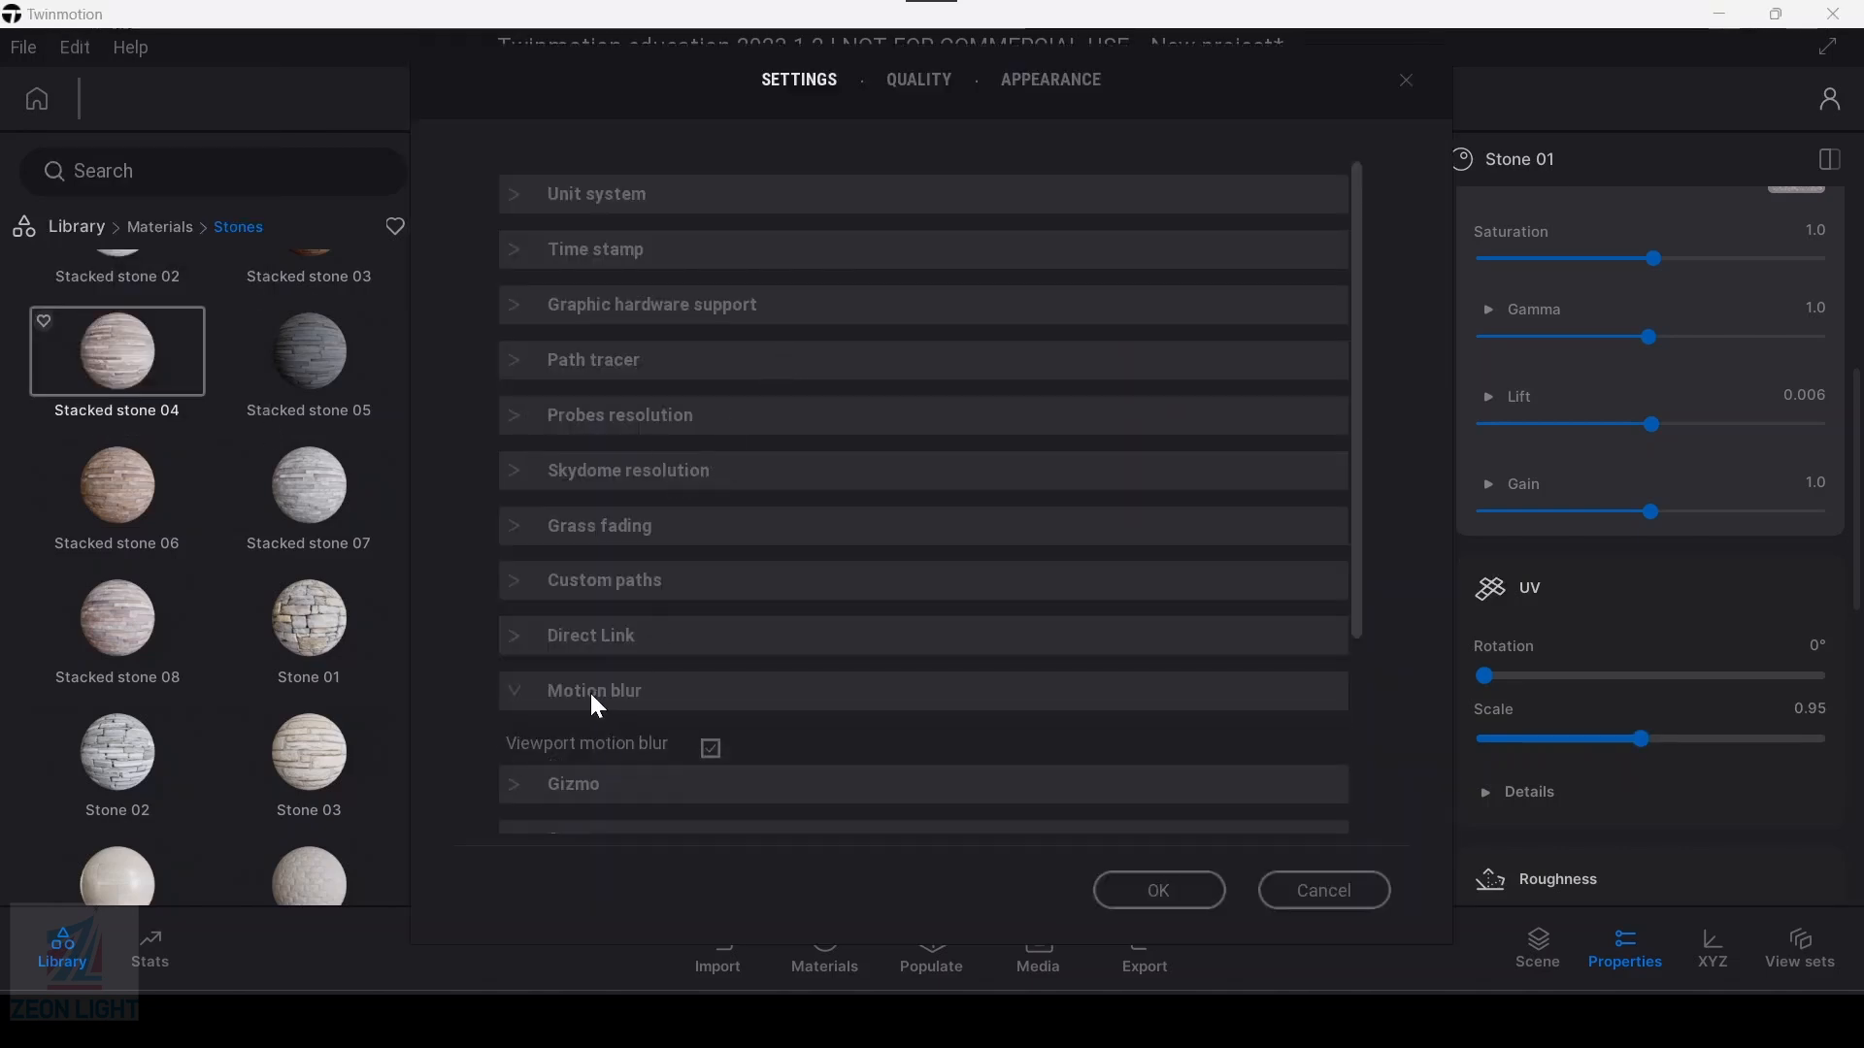
{"action": "left_click", "coordinate": [1097, 883]}
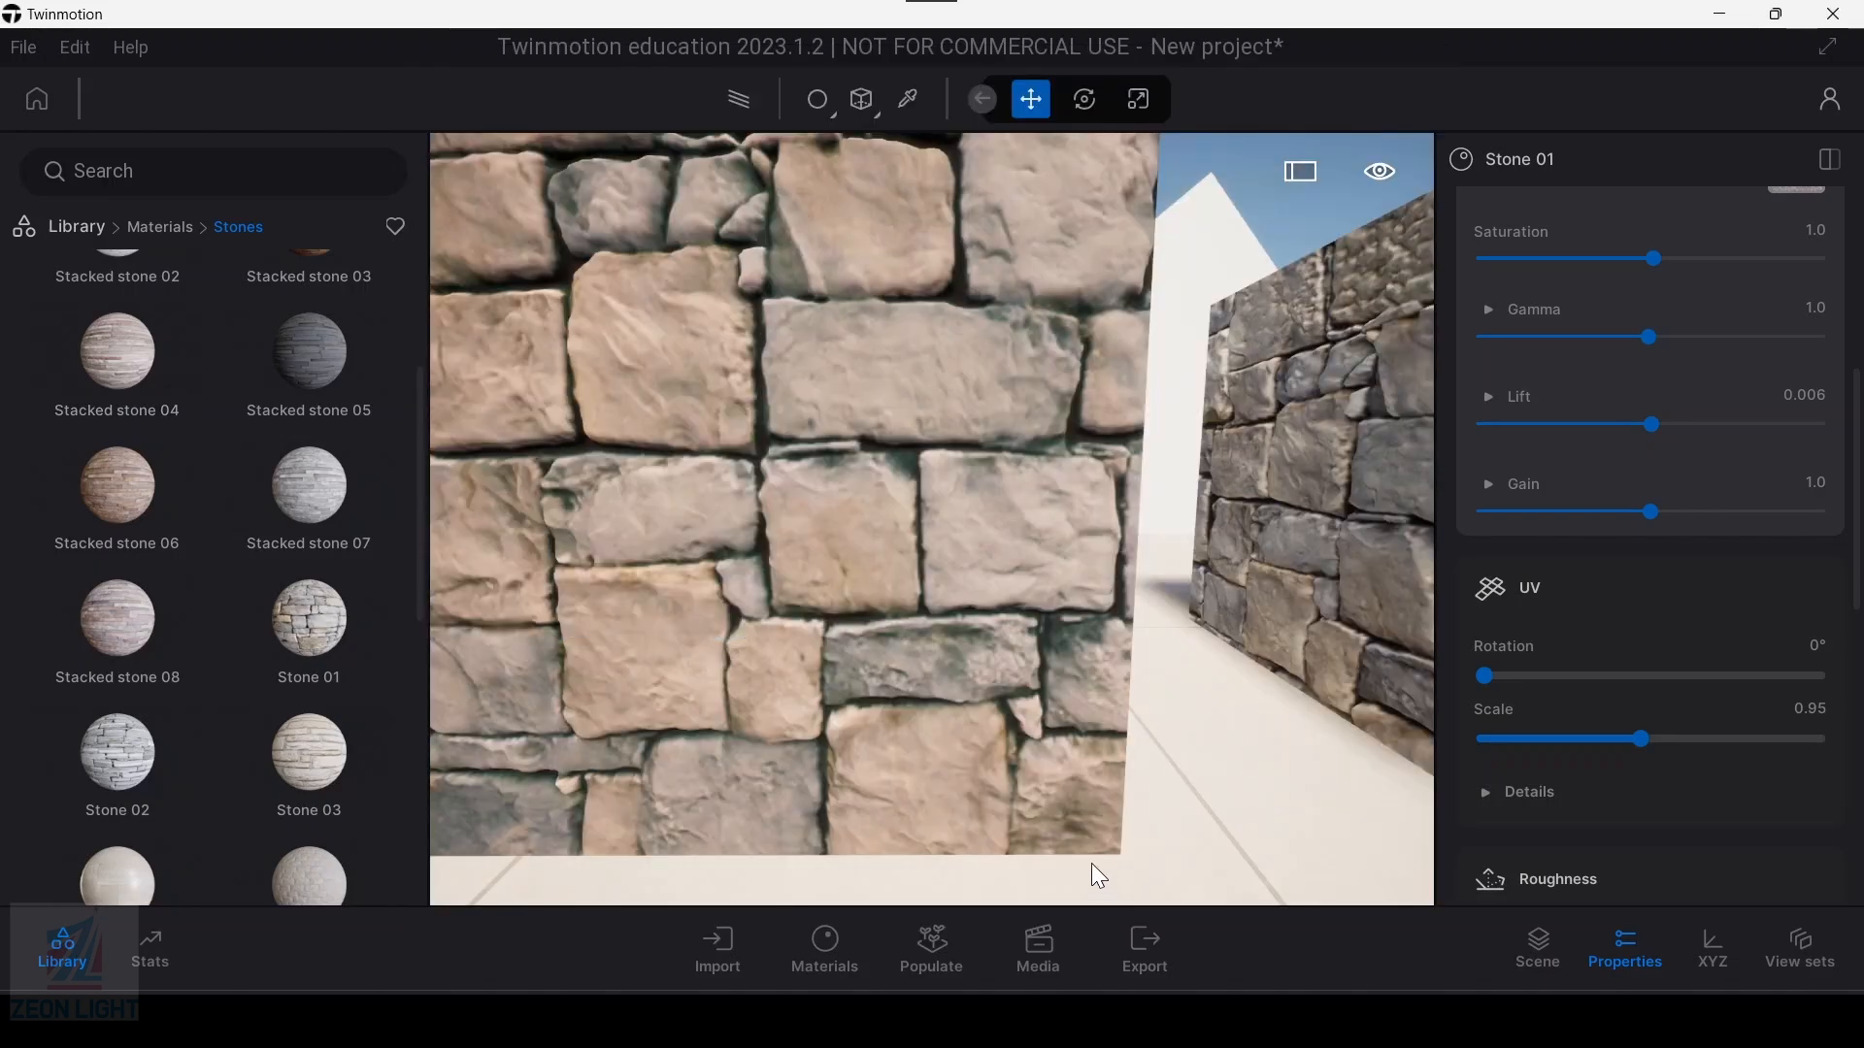
Step: Set the Stone 01 UV scale to 0.81
{"action": "mouse_move", "coordinate": [1607, 743]}
{"action": "left_mouse_down"}
{"action": "mouse_move", "coordinate": [1548, 740]}
{"action": "mouse_move", "coordinate": [1616, 740]}
{"action": "left_mouse_up"}
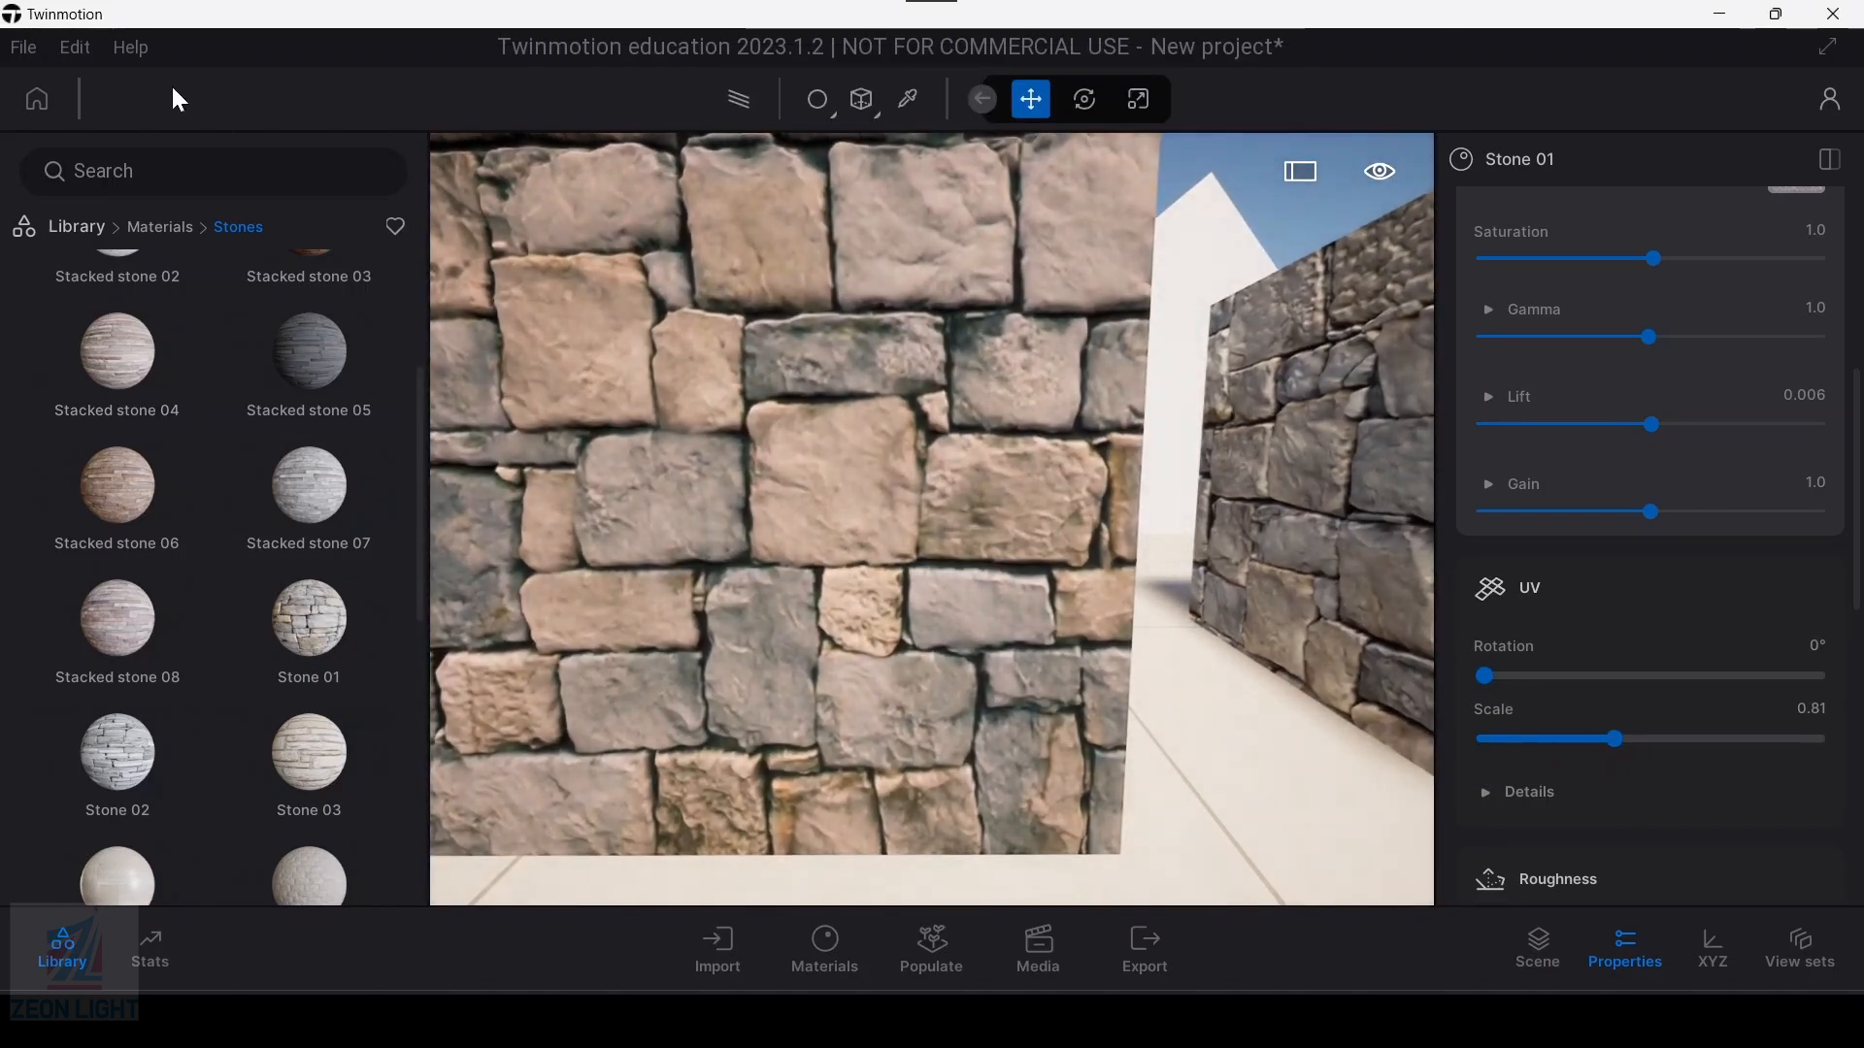
Step: Review the quality and appearance preferences and return to the general settings
{"action": "left_click", "coordinate": [98, 50]}
{"action": "left_click", "coordinate": [117, 417]}
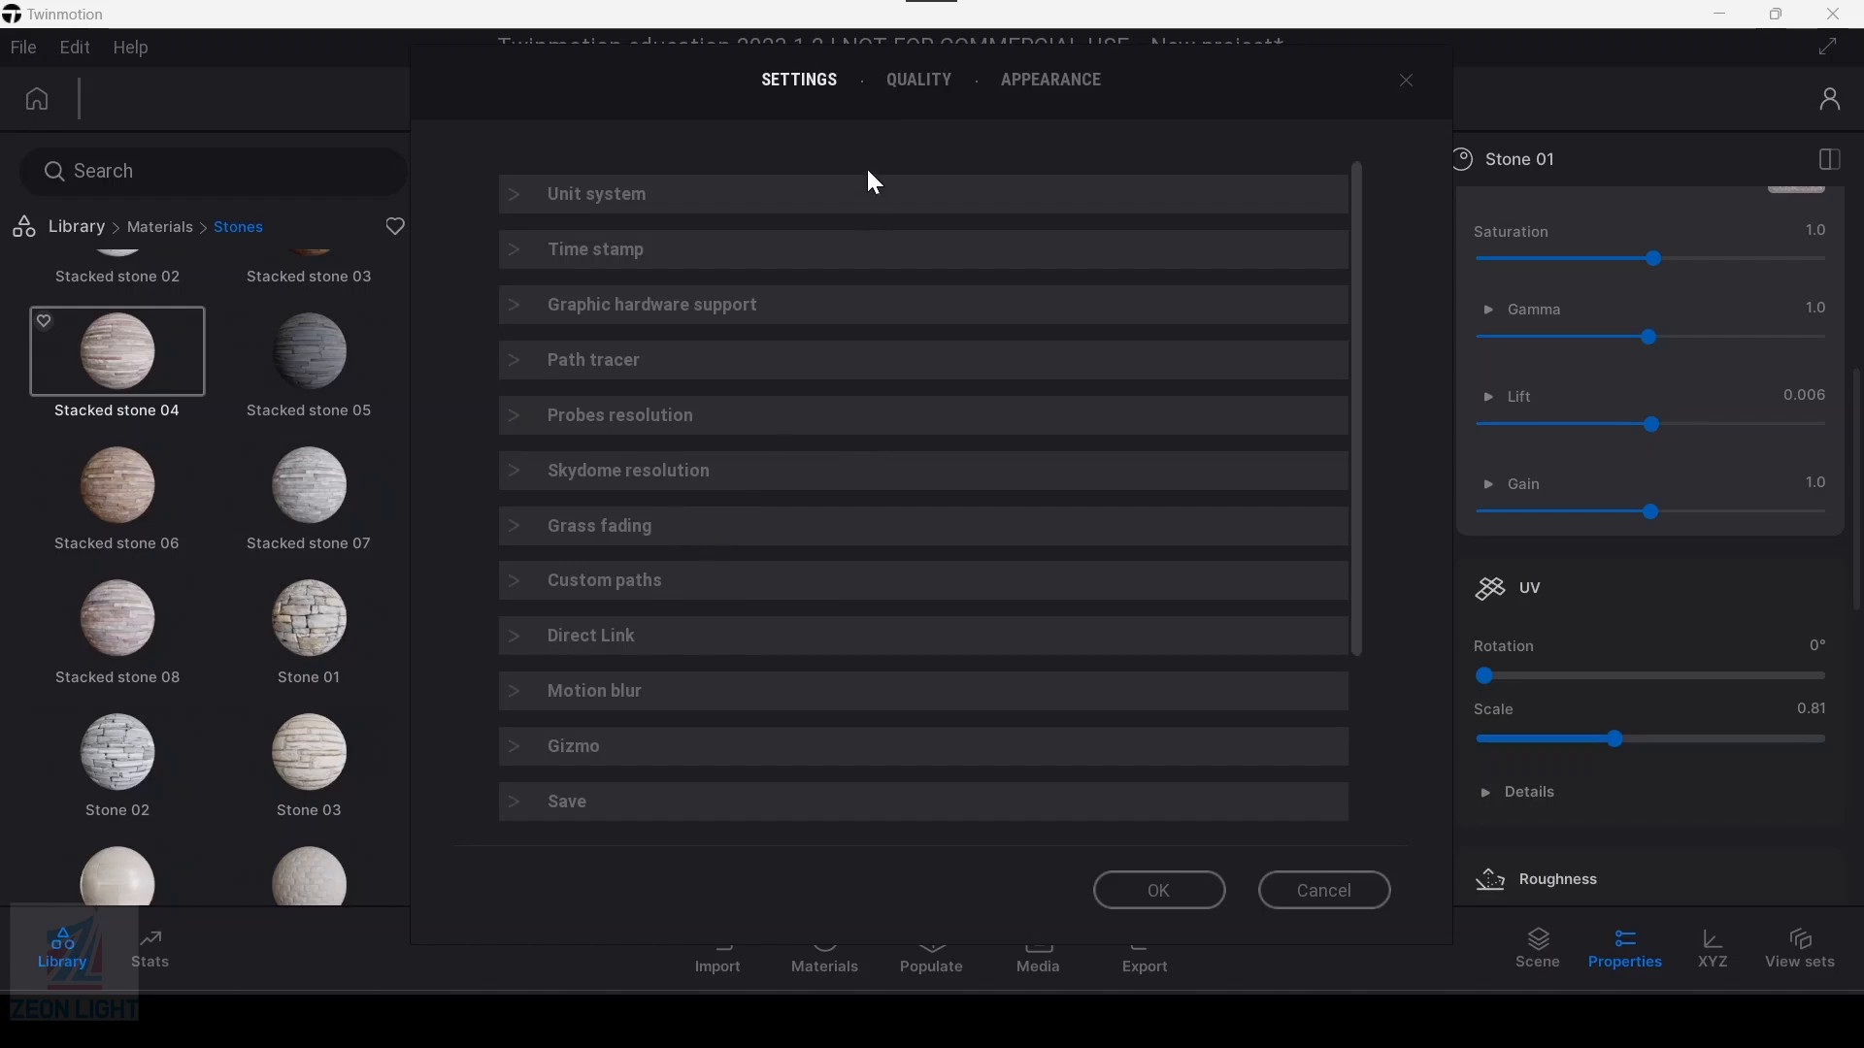
{"action": "left_click", "coordinate": [918, 85]}
{"action": "left_click", "coordinate": [1039, 79]}
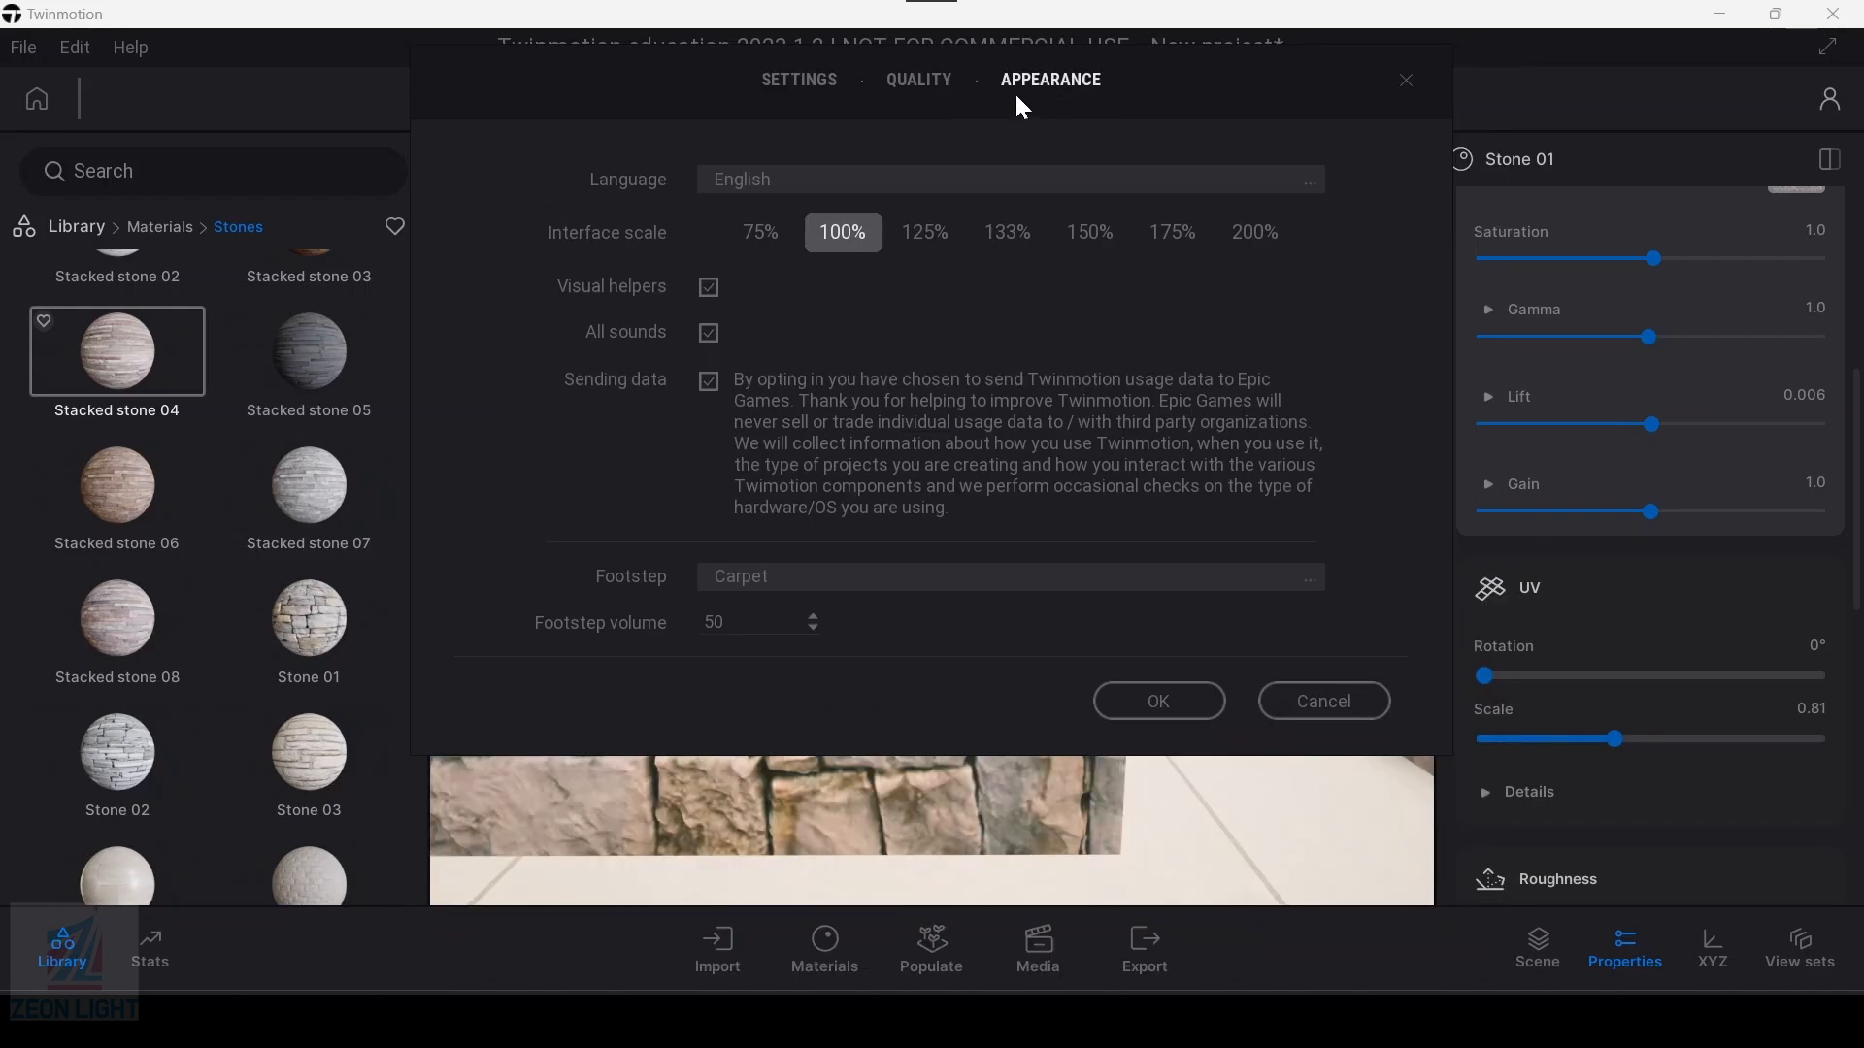
{"action": "left_click", "coordinate": [921, 81]}
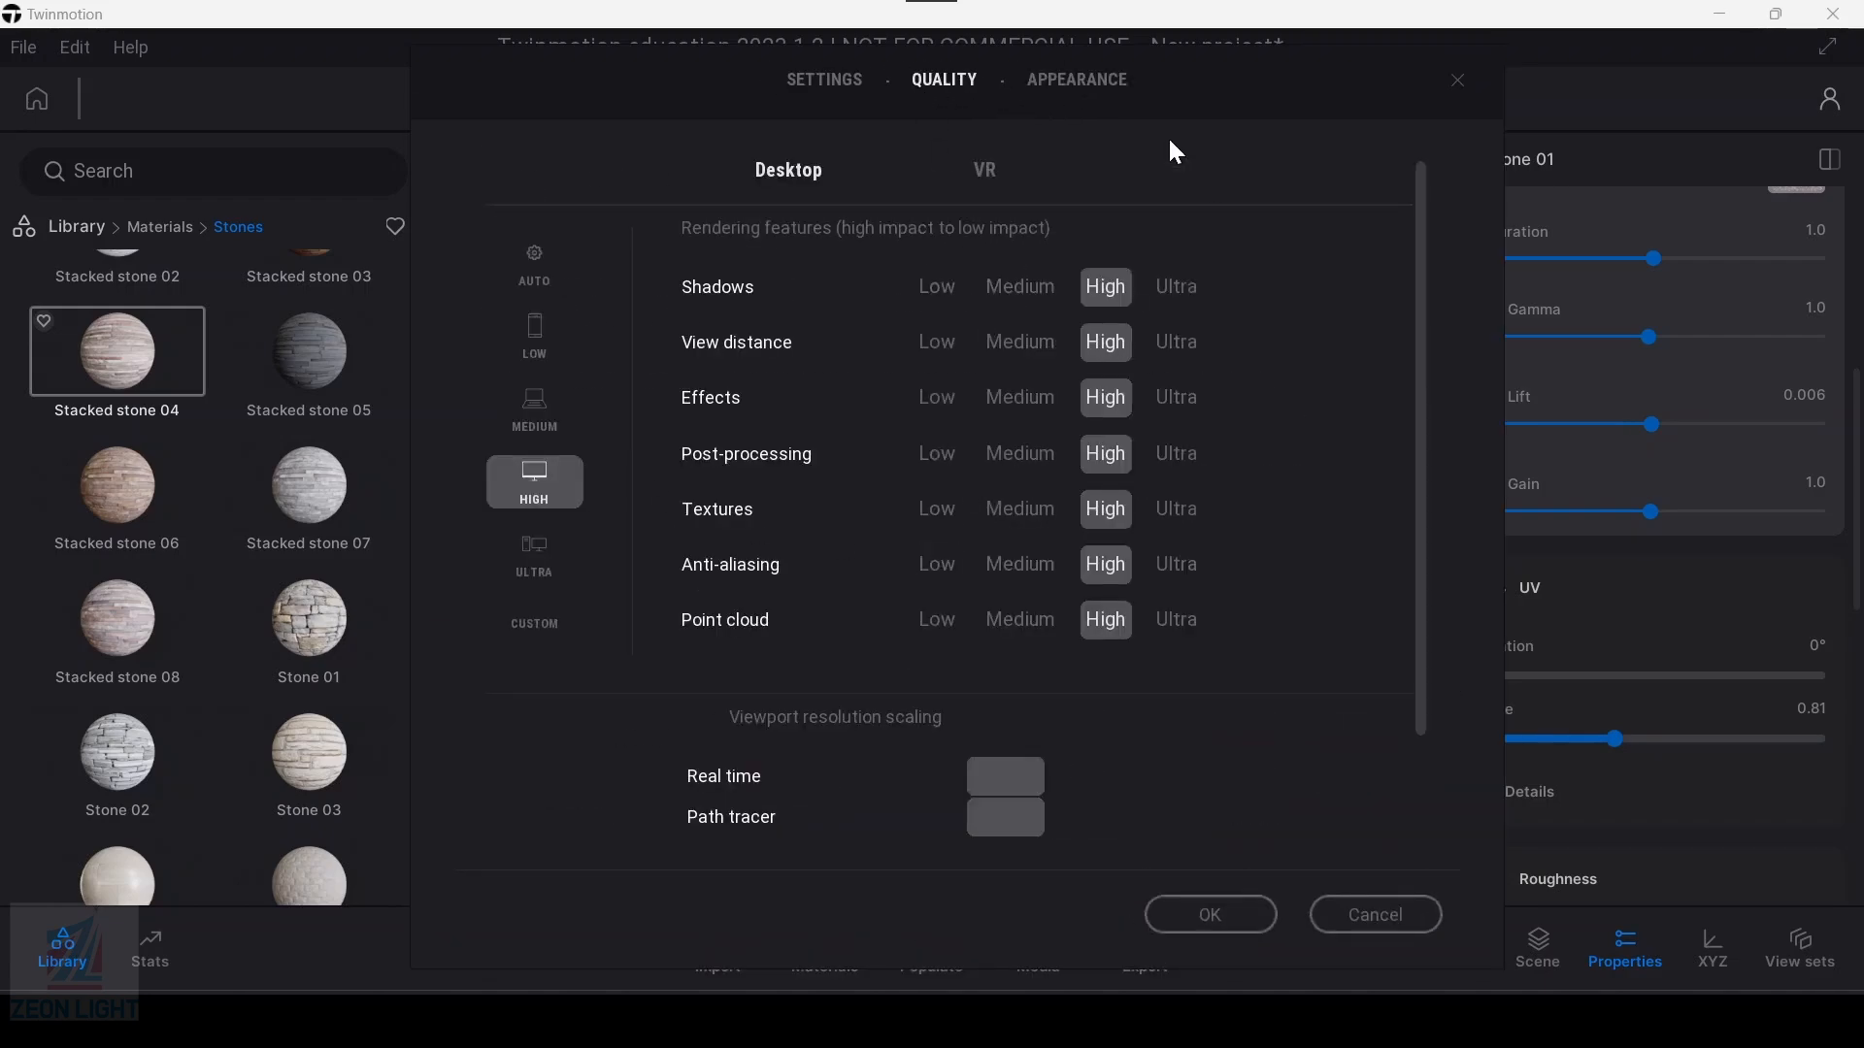
{"action": "left_click", "coordinate": [823, 83]}
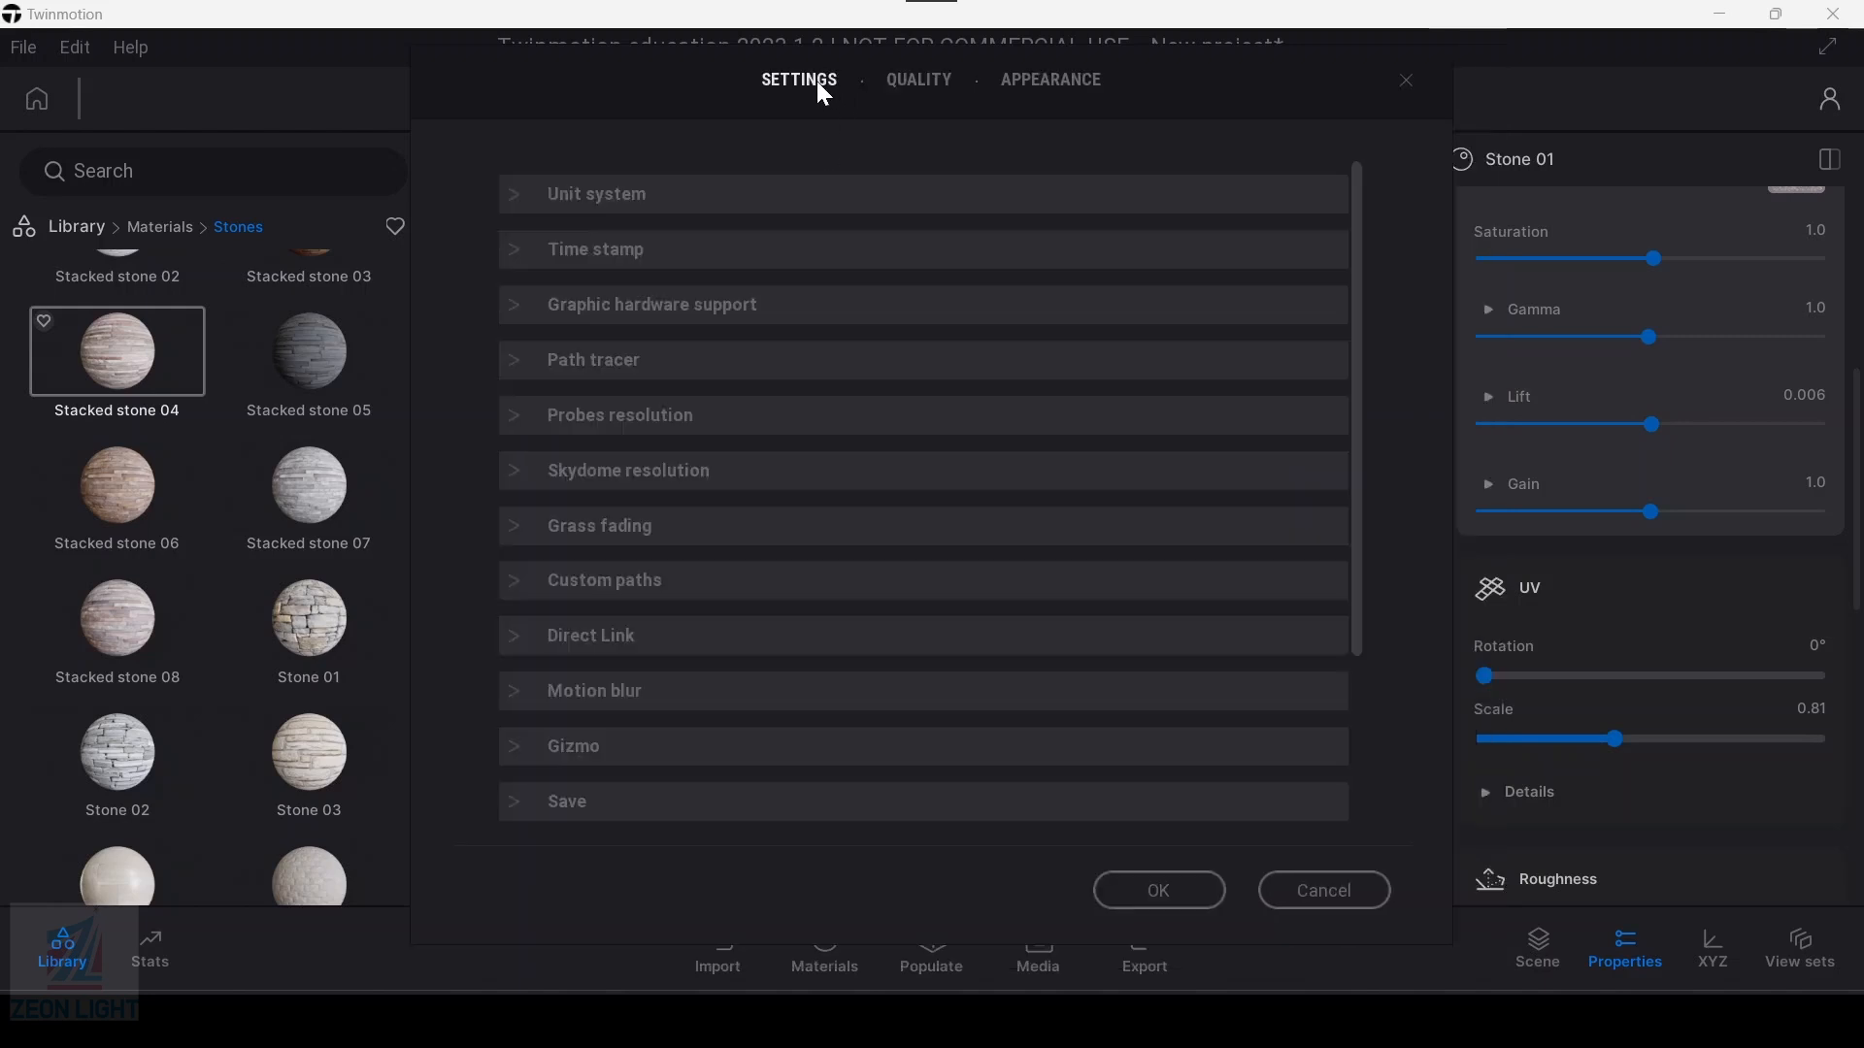
Step: Inspect the skydome resolution, probes resolution and VSync preferences, then cancel the dialog without changes
{"action": "scroll", "coordinate": [712, 586], "scroll_direction": "down", "scroll_amount": 2}
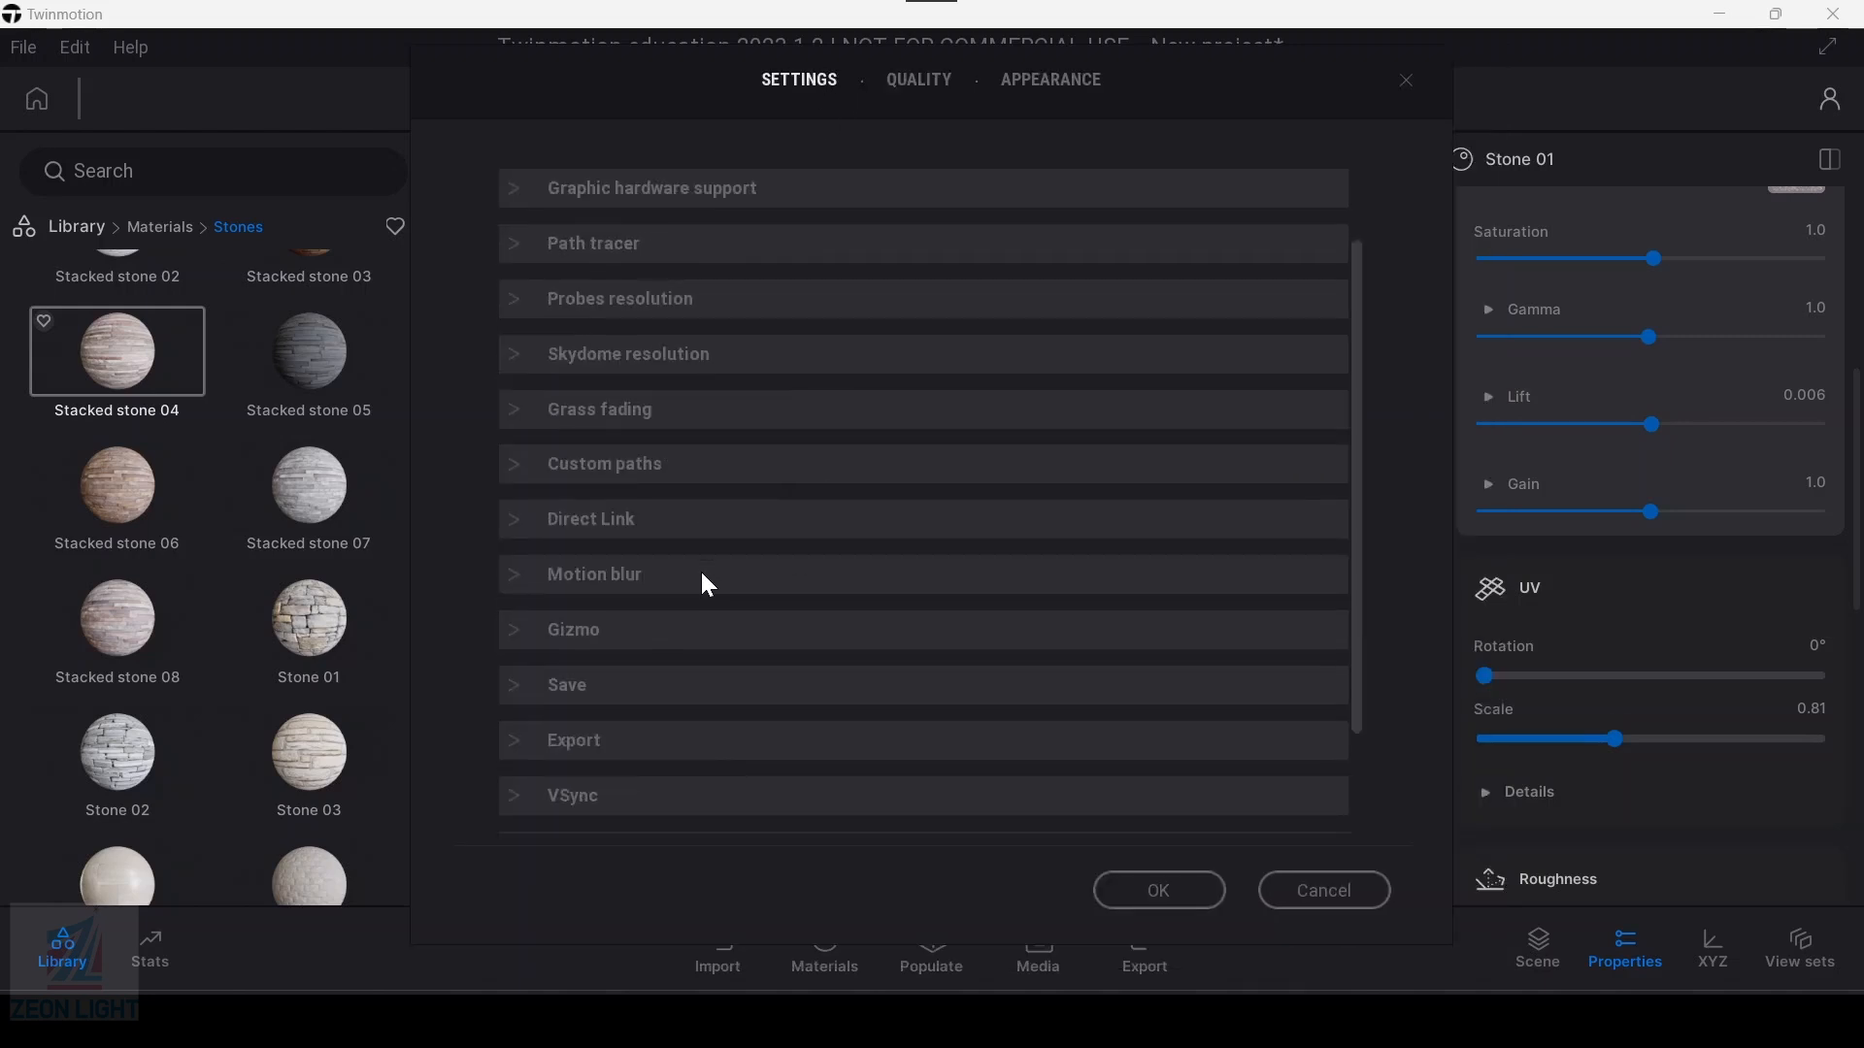
{"action": "left_click", "coordinate": [637, 357]}
{"action": "left_click", "coordinate": [617, 299]}
{"action": "scroll", "coordinate": [657, 425], "scroll_direction": "up", "scroll_amount": 2}
{"action": "scroll", "coordinate": [657, 422], "scroll_direction": "down", "scroll_amount": 2}
{"action": "scroll", "coordinate": [669, 680], "scroll_direction": "down", "scroll_amount": 4}
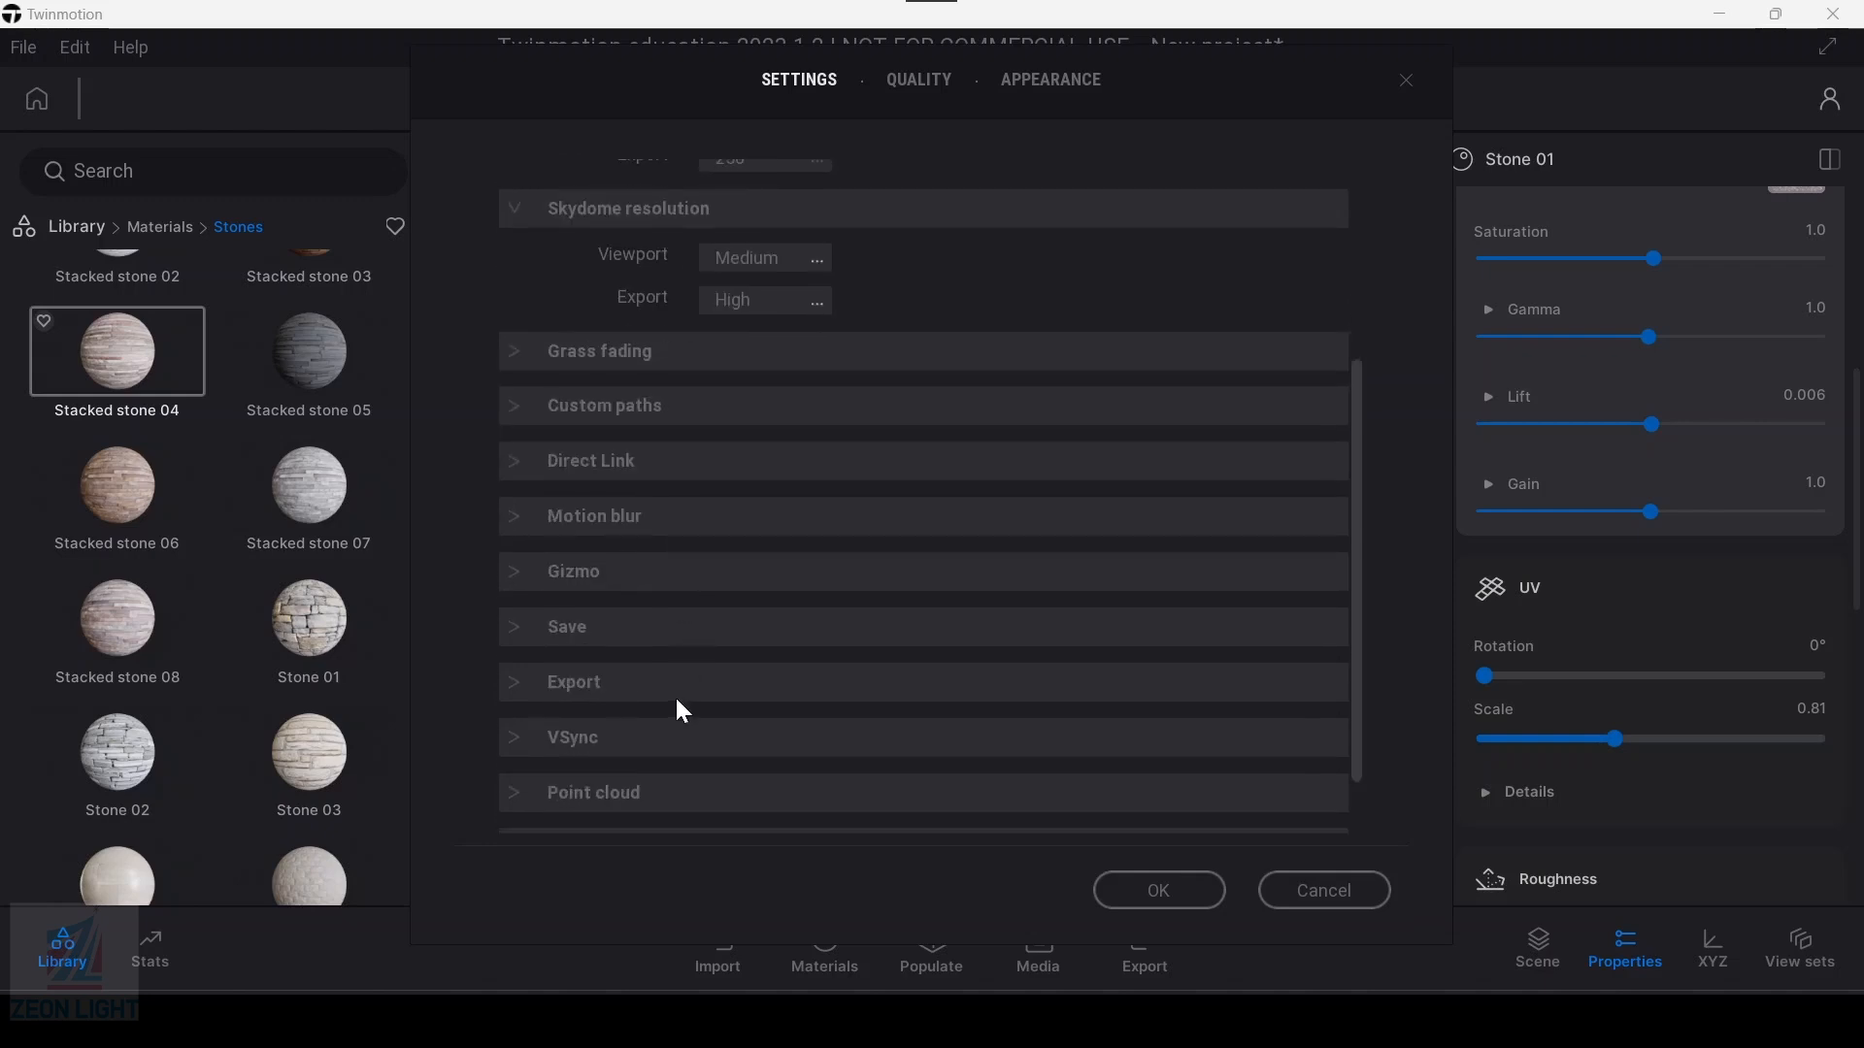
{"action": "left_click", "coordinate": [657, 737]}
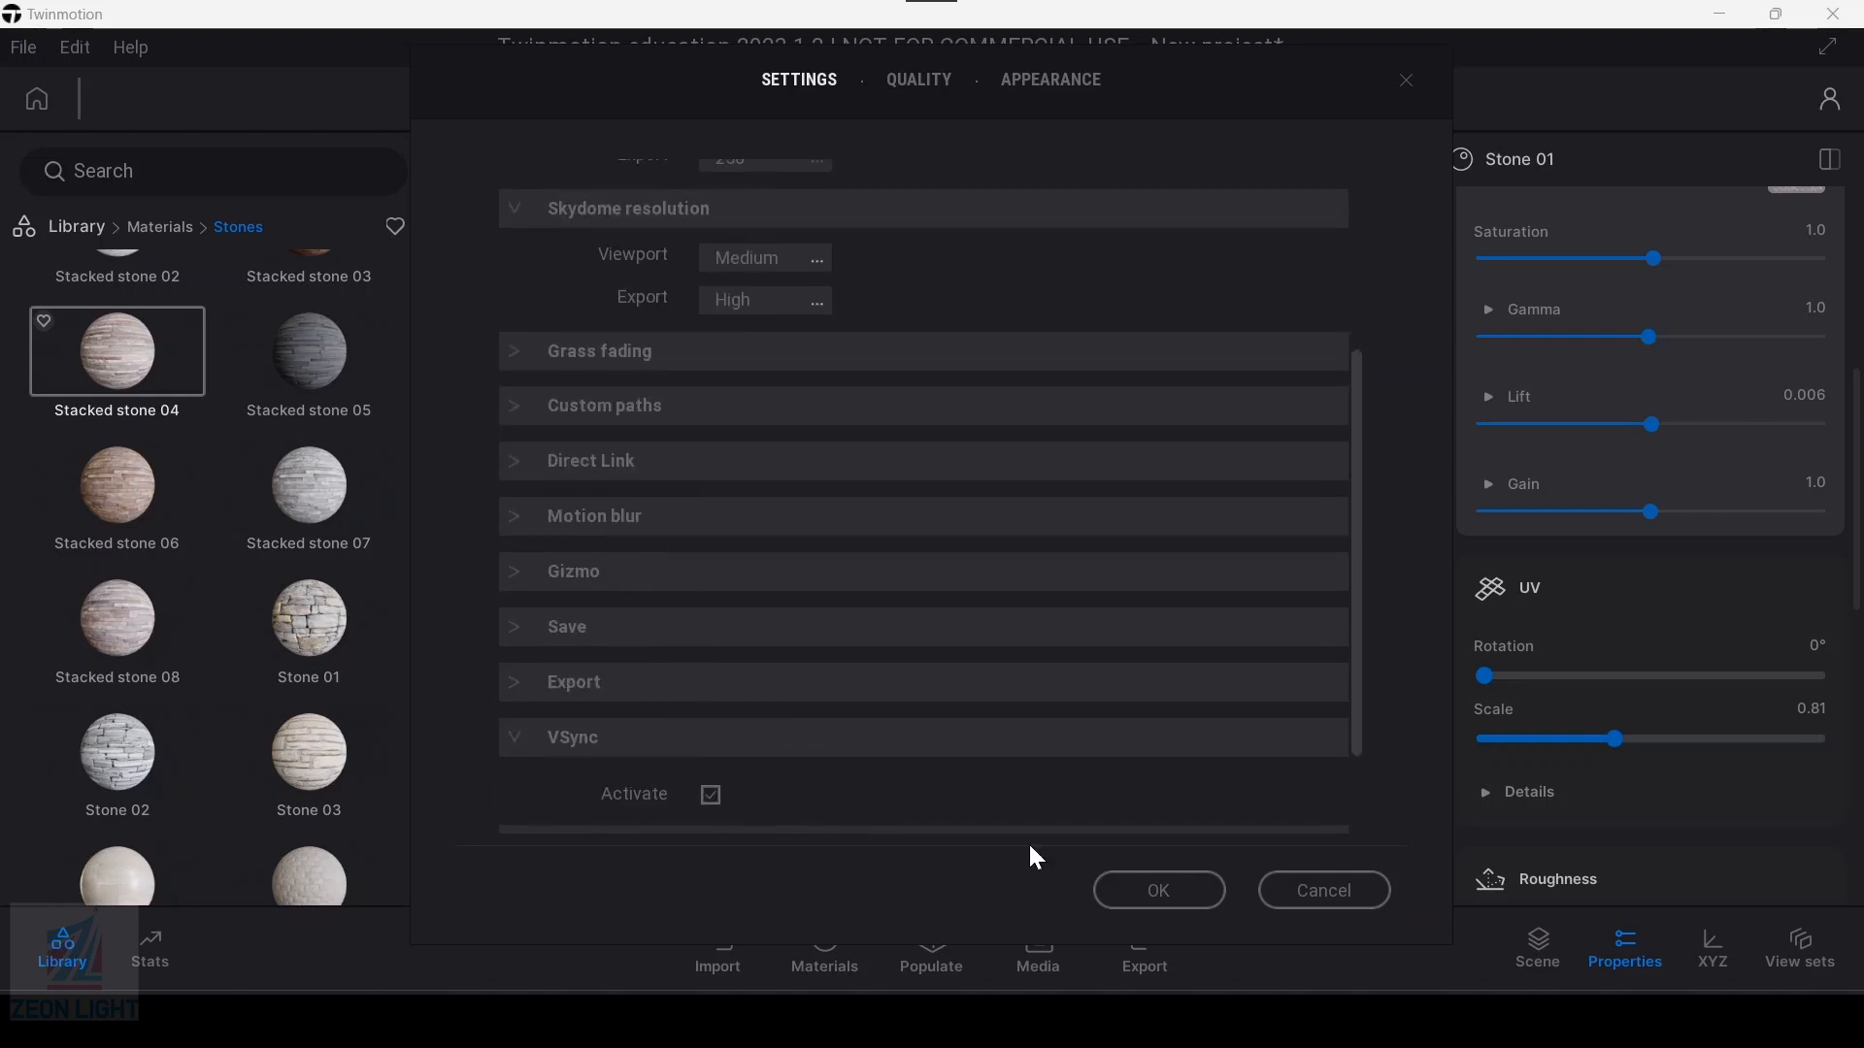
{"action": "left_click", "coordinate": [1289, 892]}
Step: Expand the Stone 01 UV details to examine the stretch, offset and speed settings
{"action": "scroll", "coordinate": [1150, 559], "scroll_direction": "down", "scroll_amount": 2}
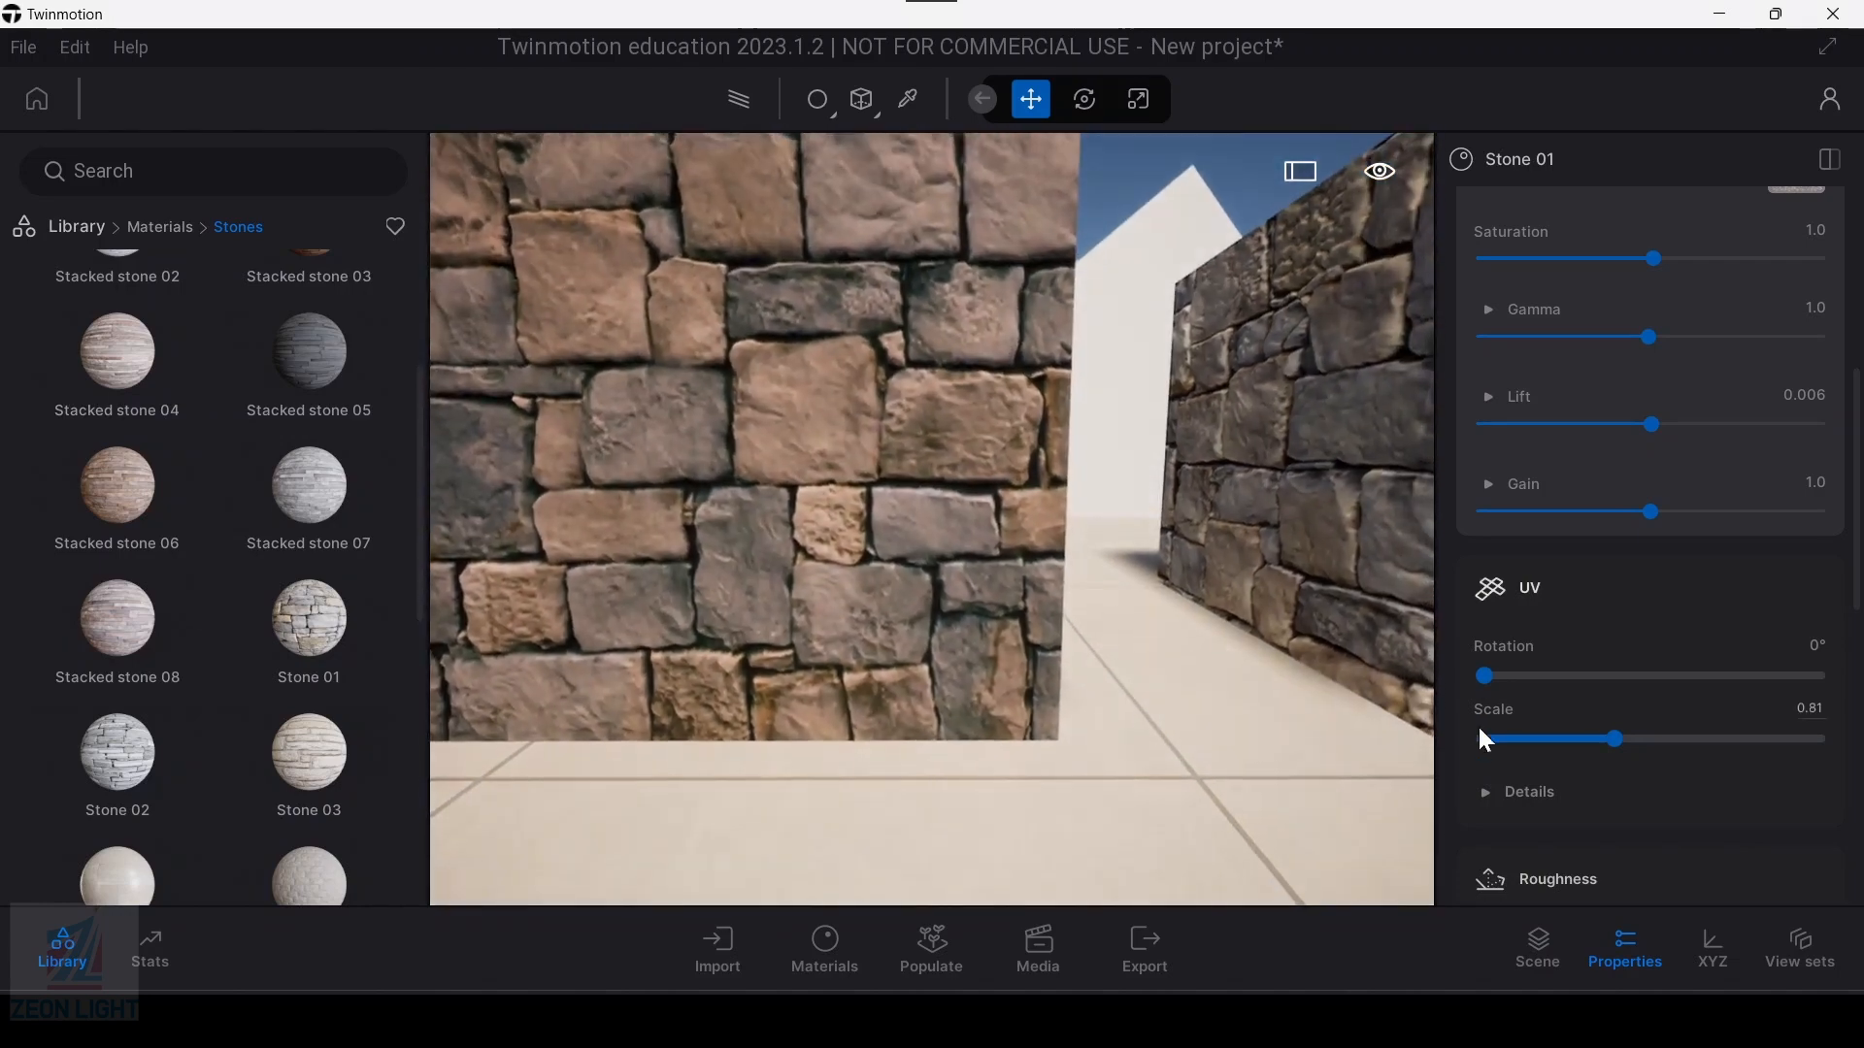
{"action": "scroll", "coordinate": [1499, 694], "scroll_direction": "down", "scroll_amount": 2}
{"action": "left_click", "coordinate": [1500, 671]}
{"action": "scroll", "coordinate": [1580, 697], "scroll_direction": "down", "scroll_amount": 2}
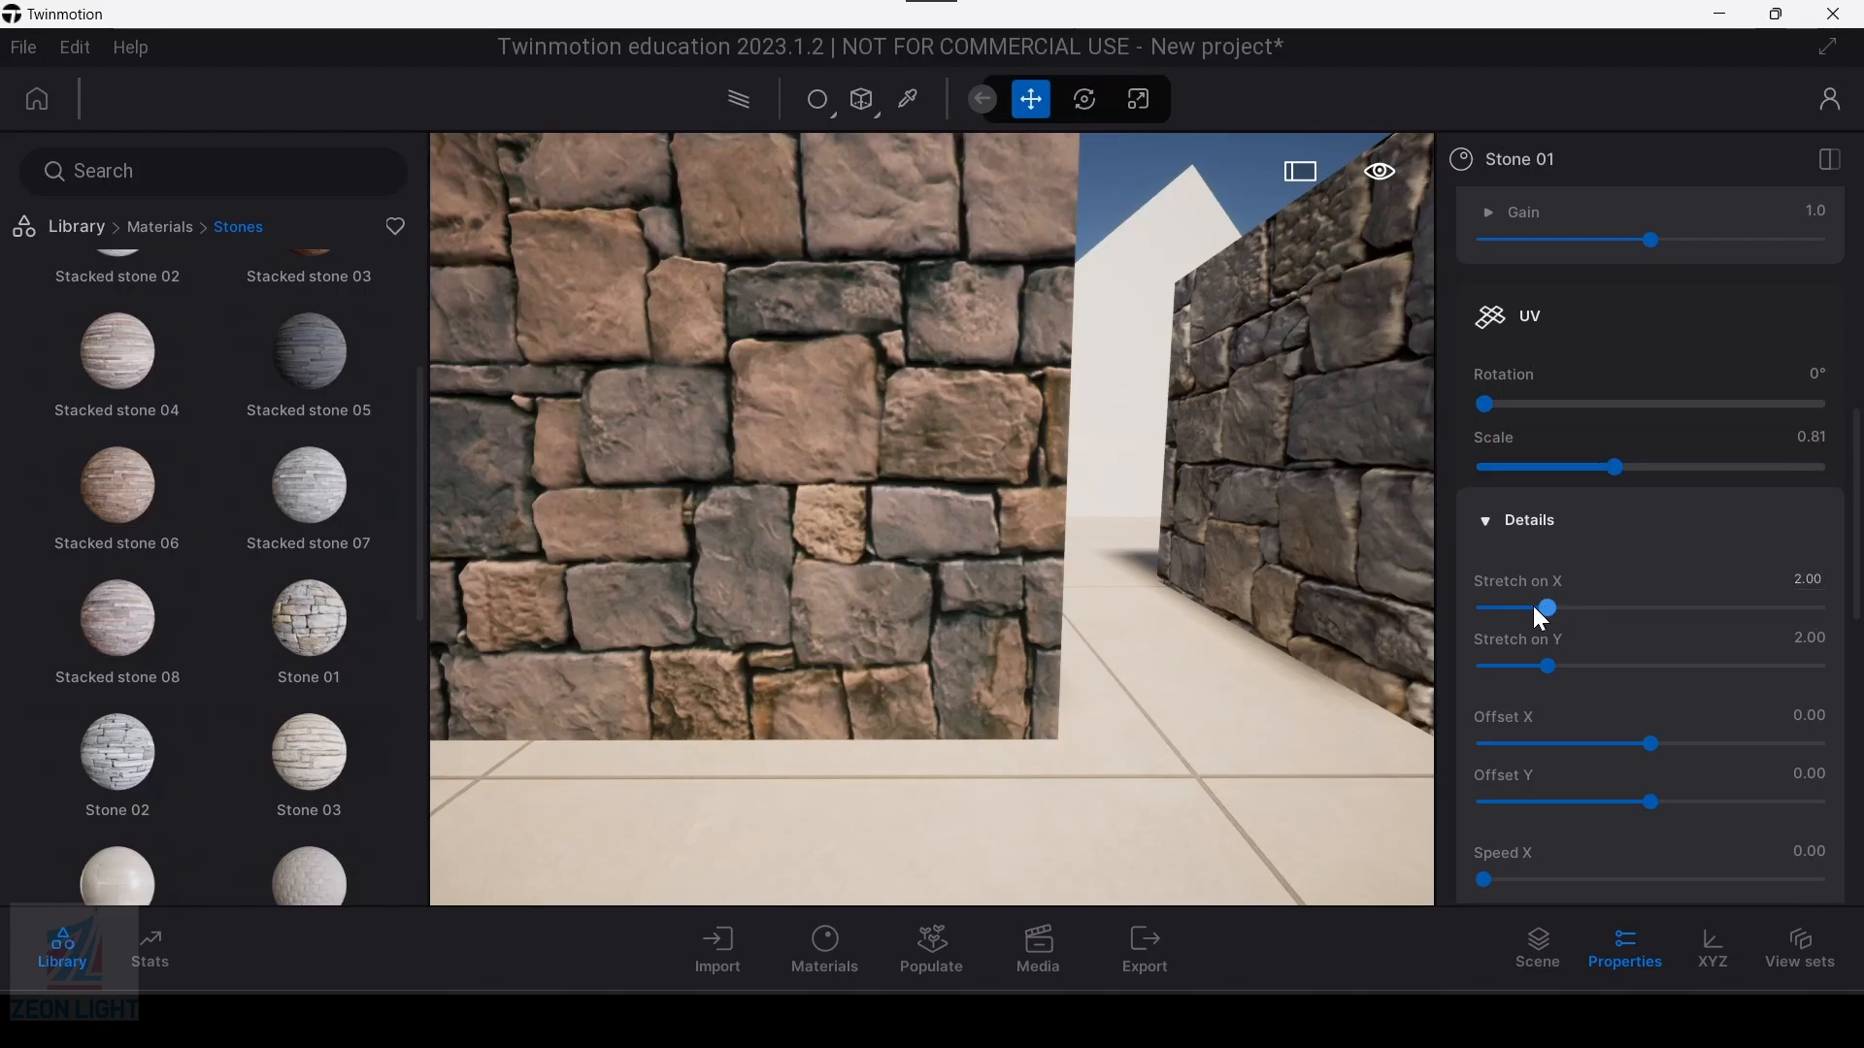
Step: Apply the Maple 01 A wood material from the library to the flat white slab on the floor
{"action": "middle_click_drag", "start_coordinate": [837, 543], "coordinate": [941, 276]}
{"action": "scroll", "coordinate": [971, 523], "scroll_direction": "down", "scroll_amount": 1}
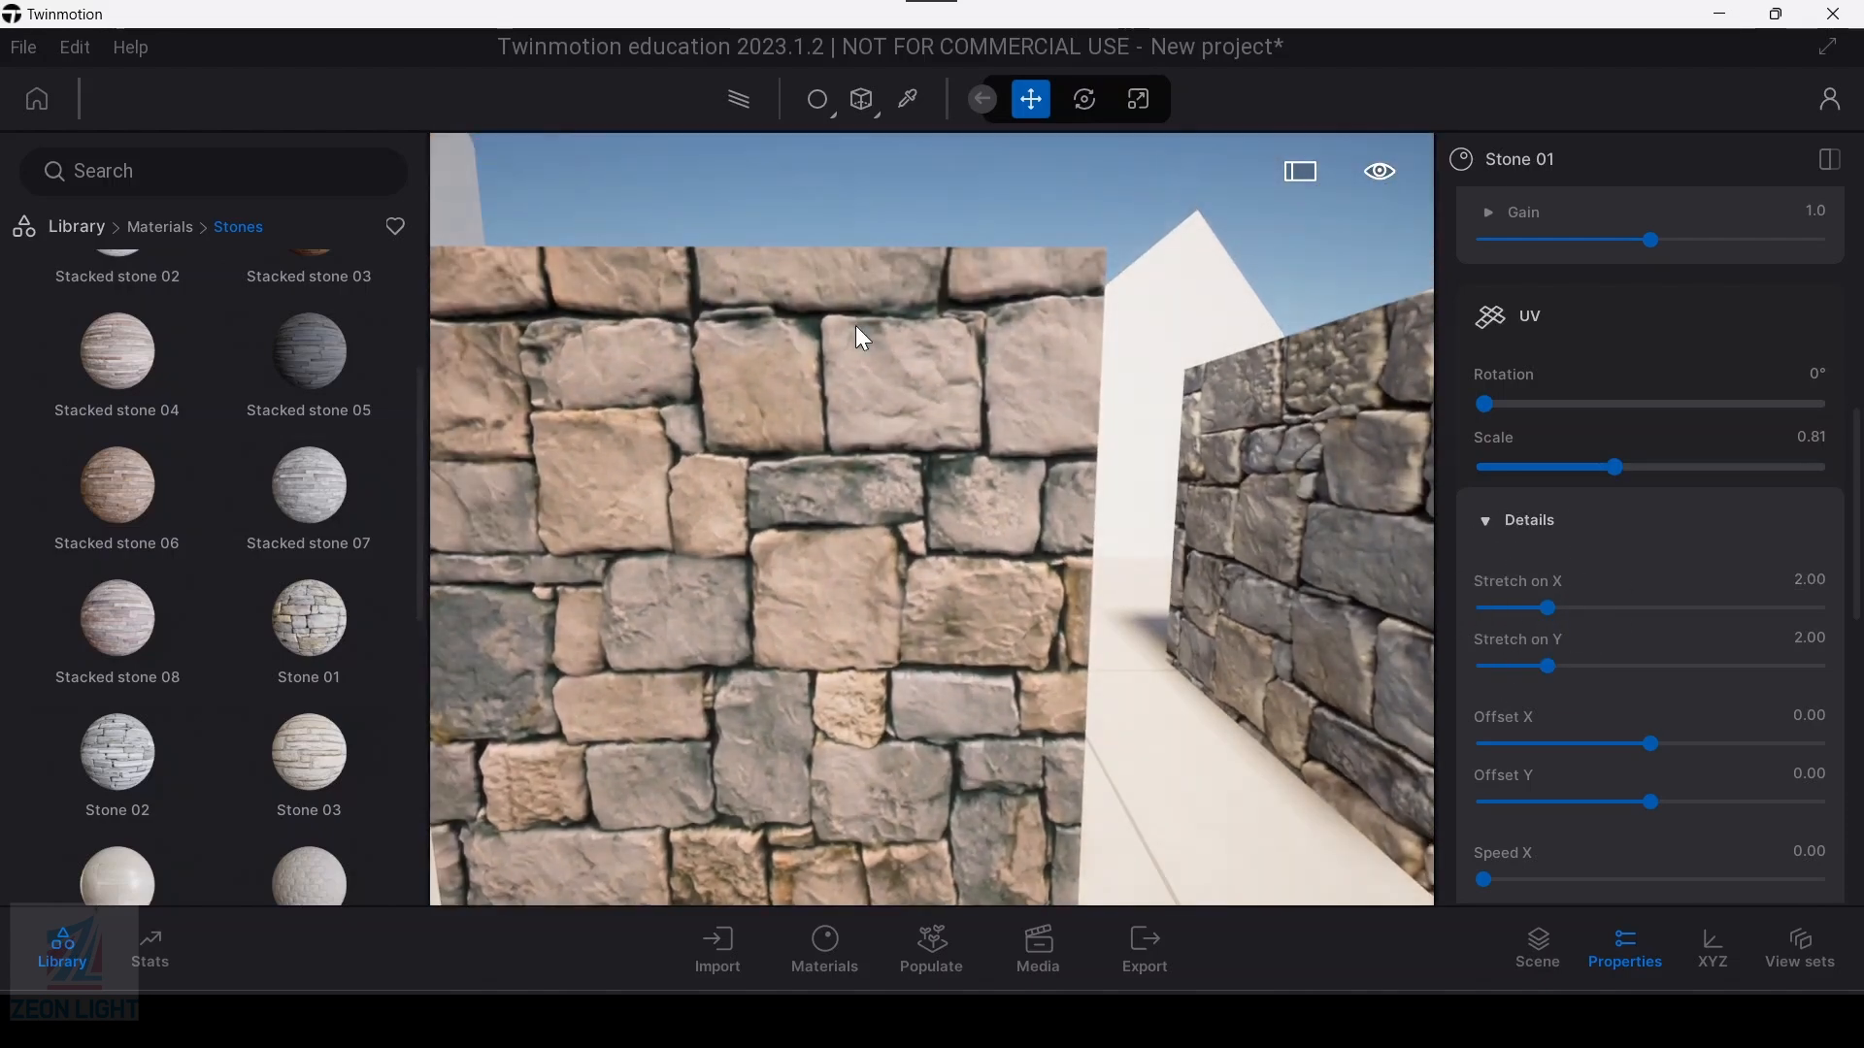
{"action": "scroll", "coordinate": [971, 525], "scroll_direction": "down", "scroll_amount": 2}
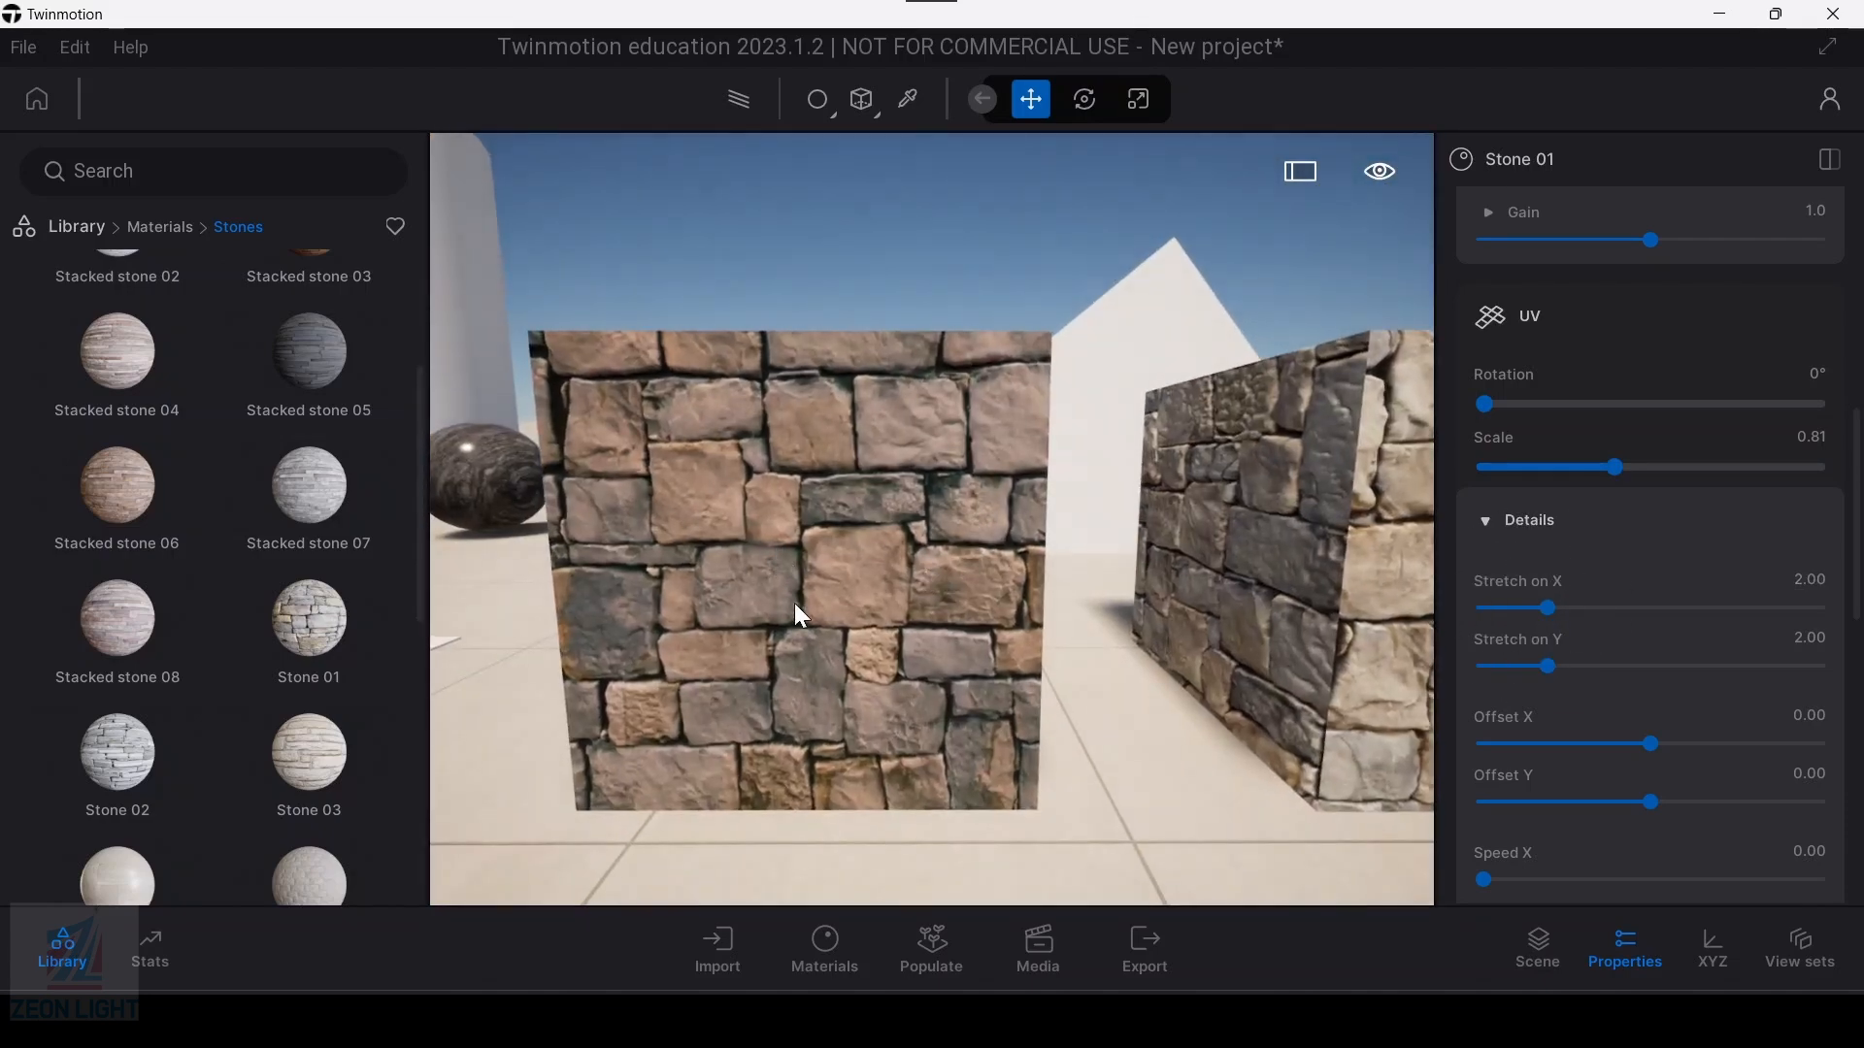
{"action": "mouse_move", "coordinate": [794, 602]}
{"action": "middle_mouse_down"}
{"action": "mouse_move", "coordinate": [783, 660]}
{"action": "mouse_move", "coordinate": [603, 682]}
{"action": "mouse_move", "coordinate": [767, 621]}
{"action": "mouse_move", "coordinate": [780, 574]}
{"action": "mouse_move", "coordinate": [792, 606]}
{"action": "middle_mouse_up"}
{"action": "scroll", "coordinate": [604, 681], "scroll_direction": "up", "scroll_amount": 2}
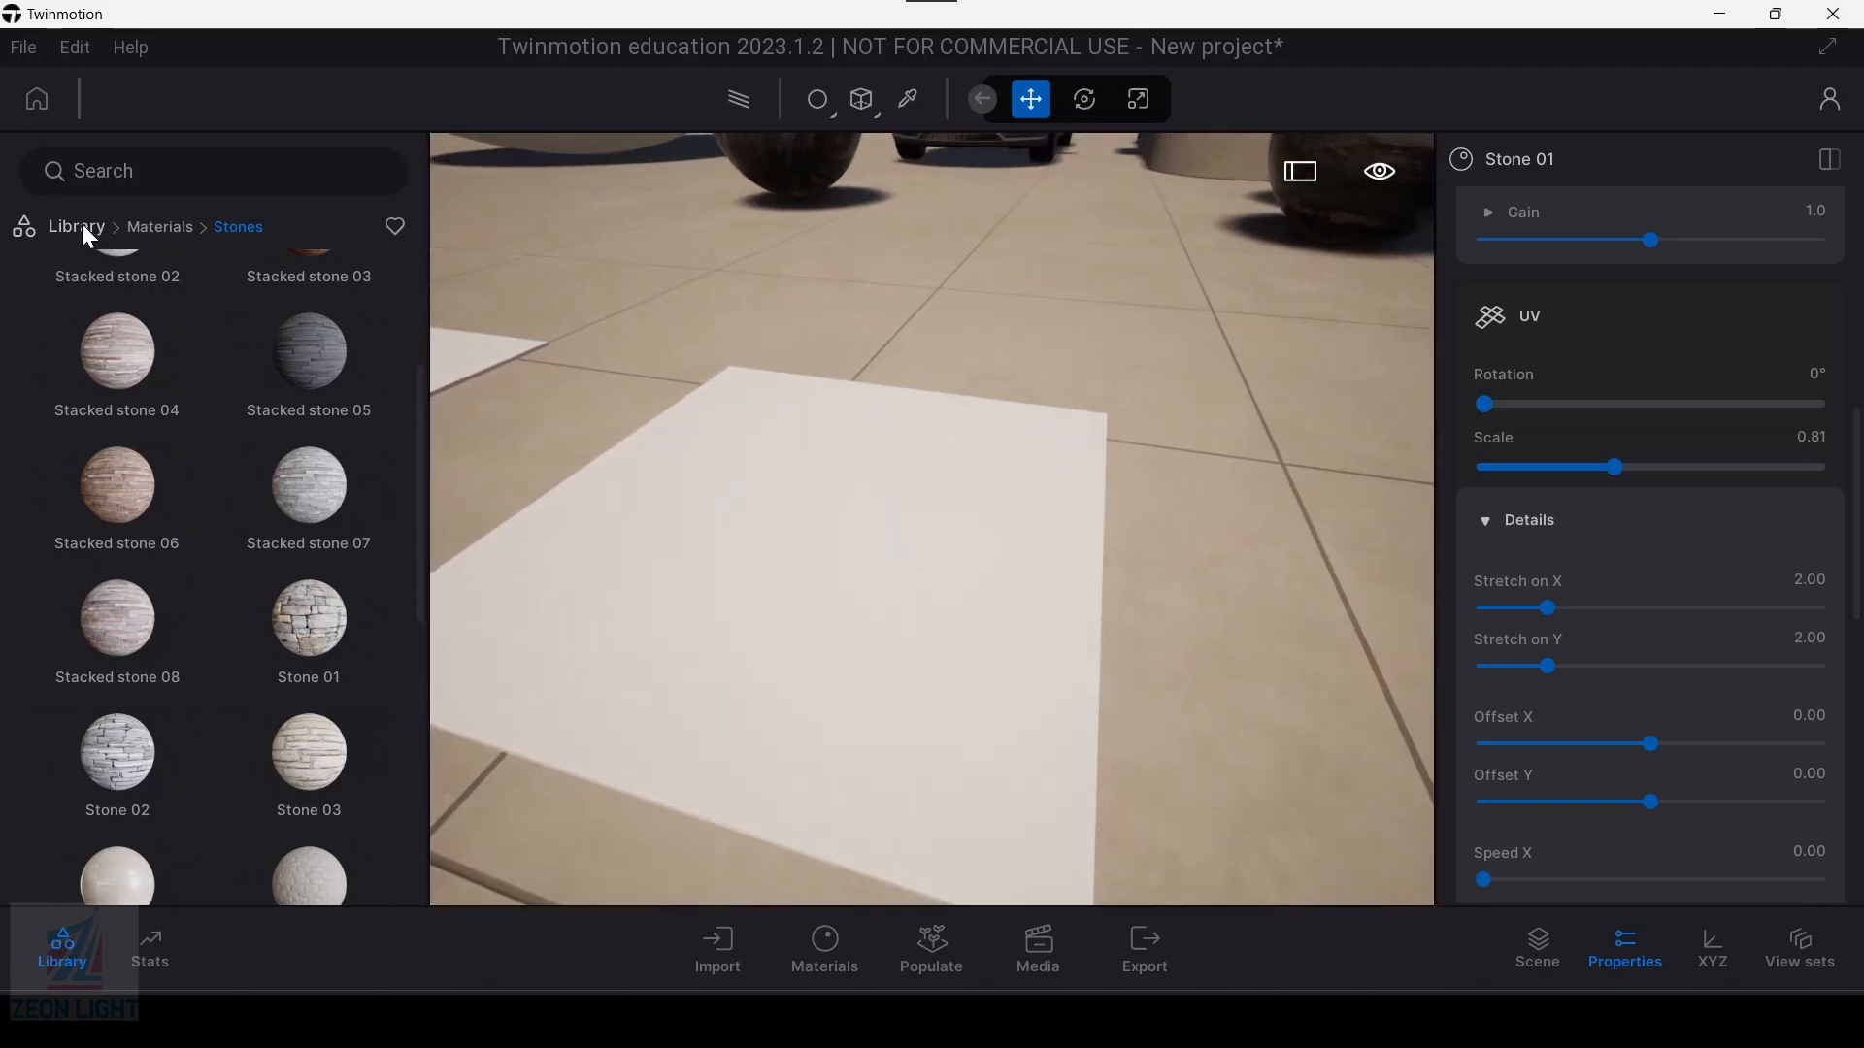
{"action": "left_click", "coordinate": [79, 226]}
{"action": "left_click", "coordinate": [116, 325]}
{"action": "left_click", "coordinate": [316, 466]}
{"action": "left_click_drag", "start_coordinate": [321, 477], "coordinate": [719, 587]}
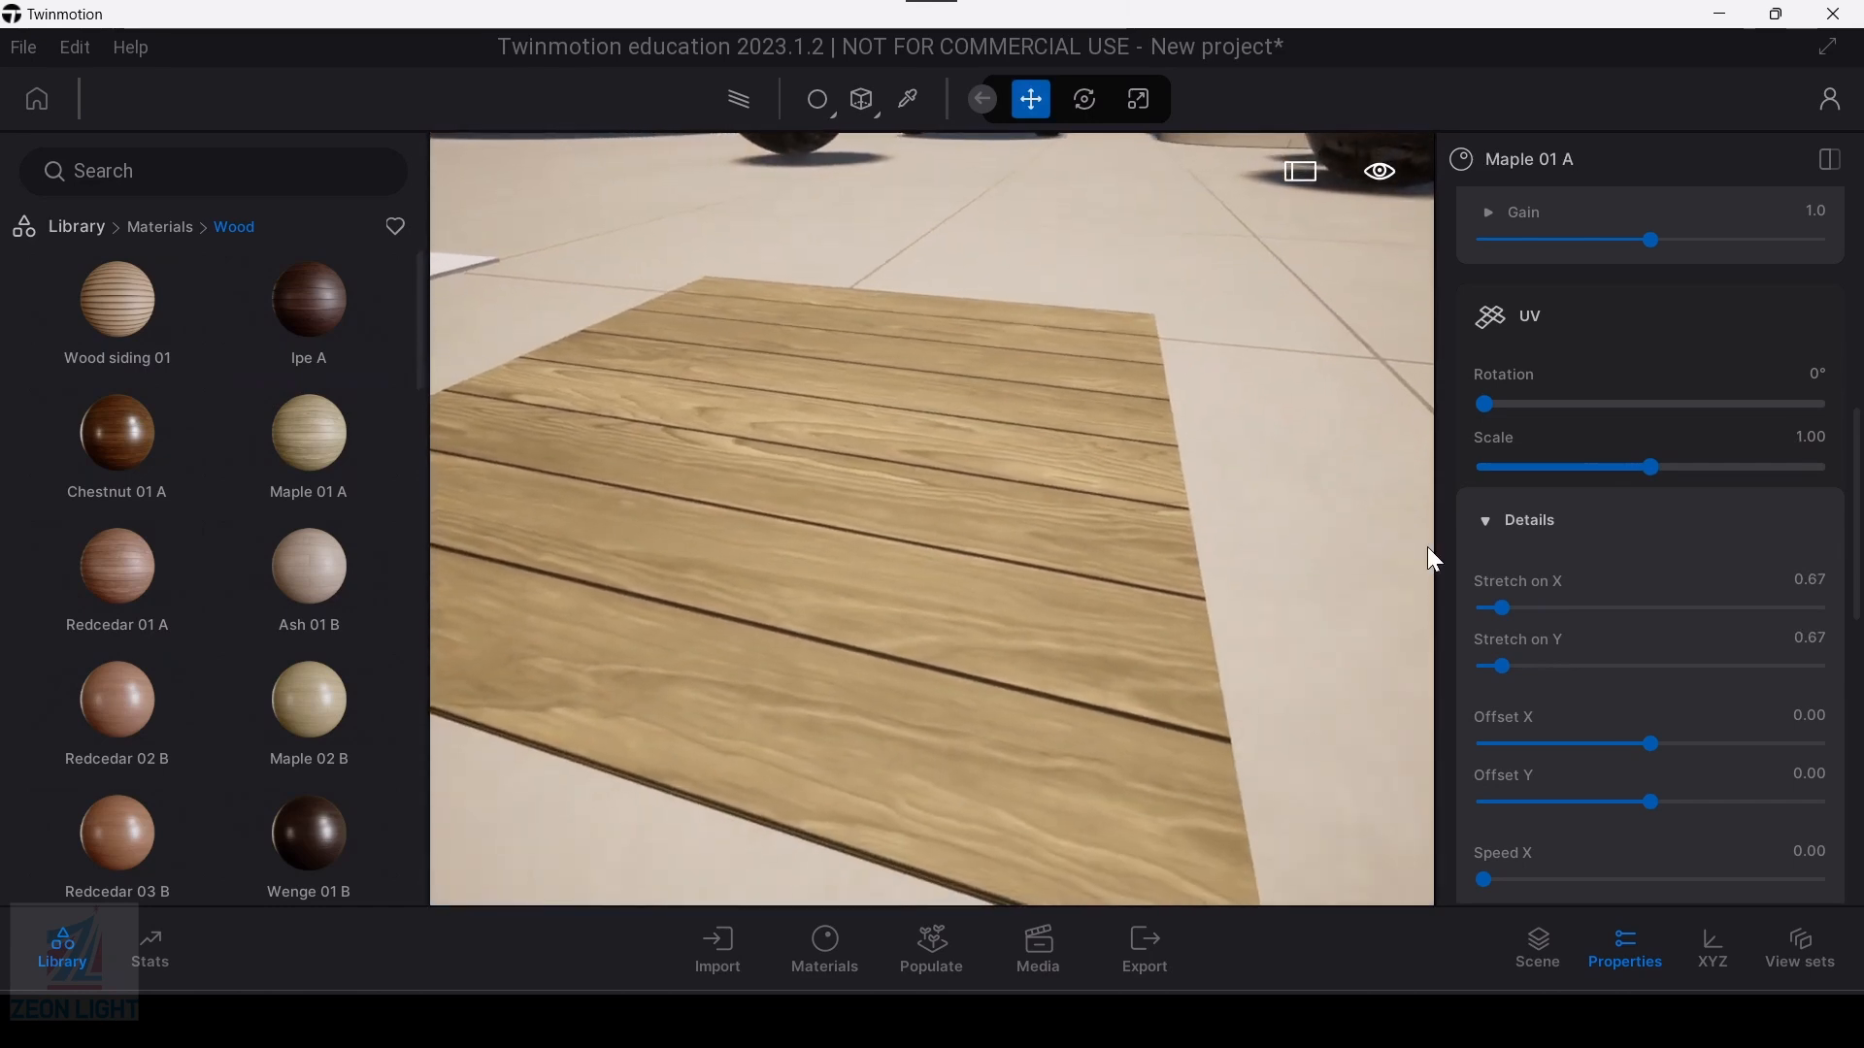
Step: Set the Maple 01 A material's UV stretch on Y to 1.00
{"action": "scroll", "coordinate": [1533, 563], "scroll_direction": "up", "scroll_amount": 1}
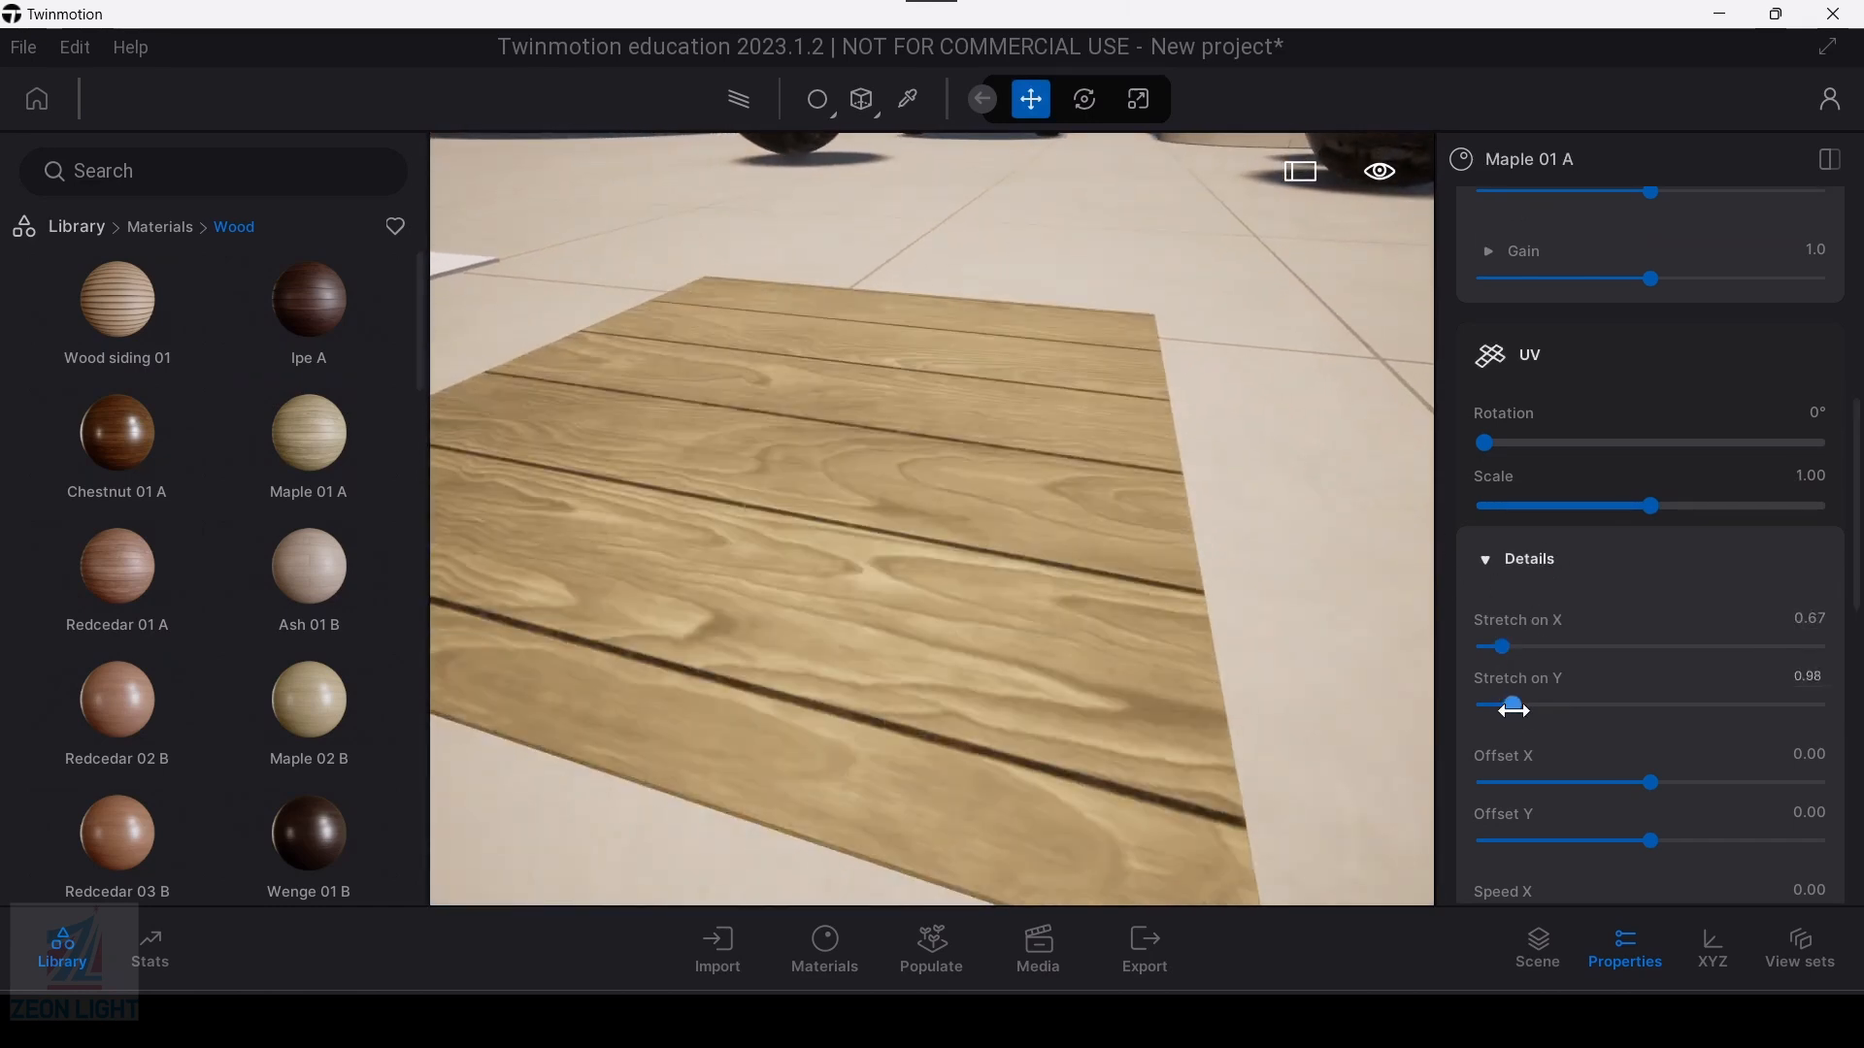
{"action": "left_click_drag", "start_coordinate": [1507, 709], "coordinate": [1517, 707]}
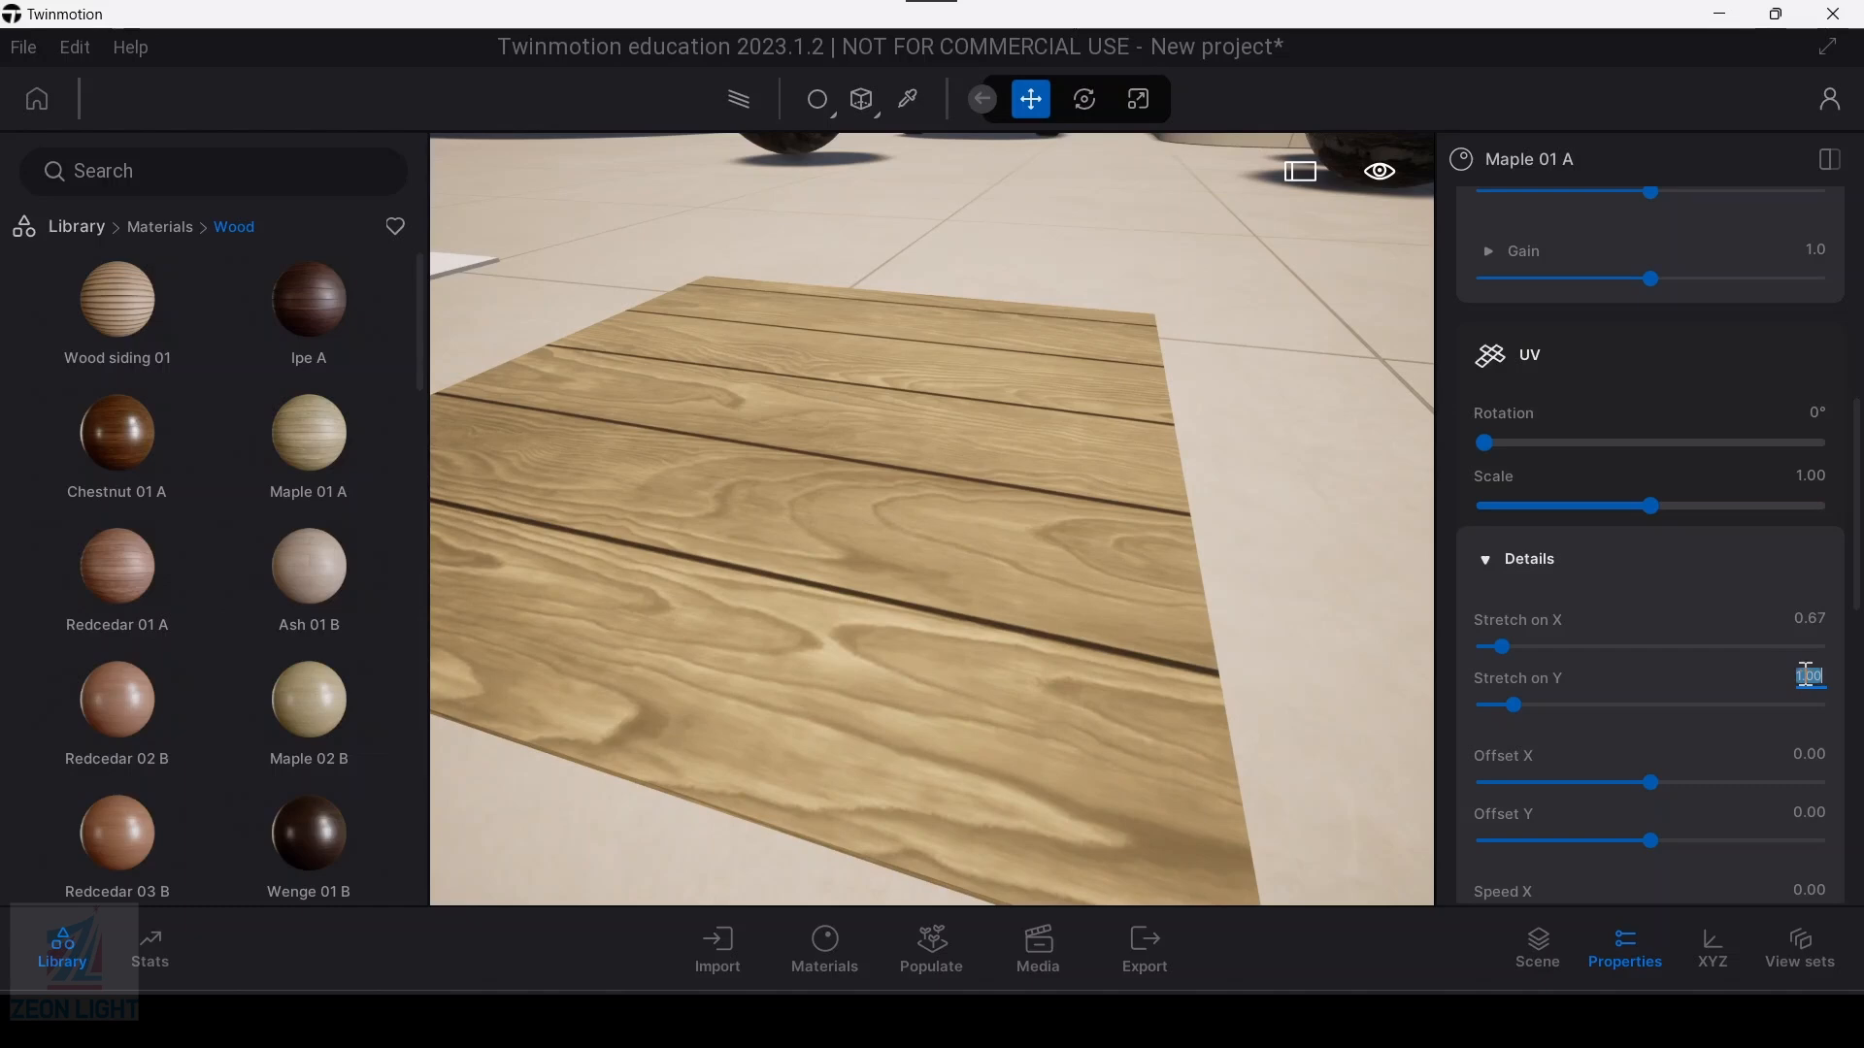
{"action": "left_click", "coordinate": [1717, 670]}
Step: Set the Maple 01 A UV stretch on X to 1, then reduce it to 0.57
{"action": "left_click", "coordinate": [1819, 620]}
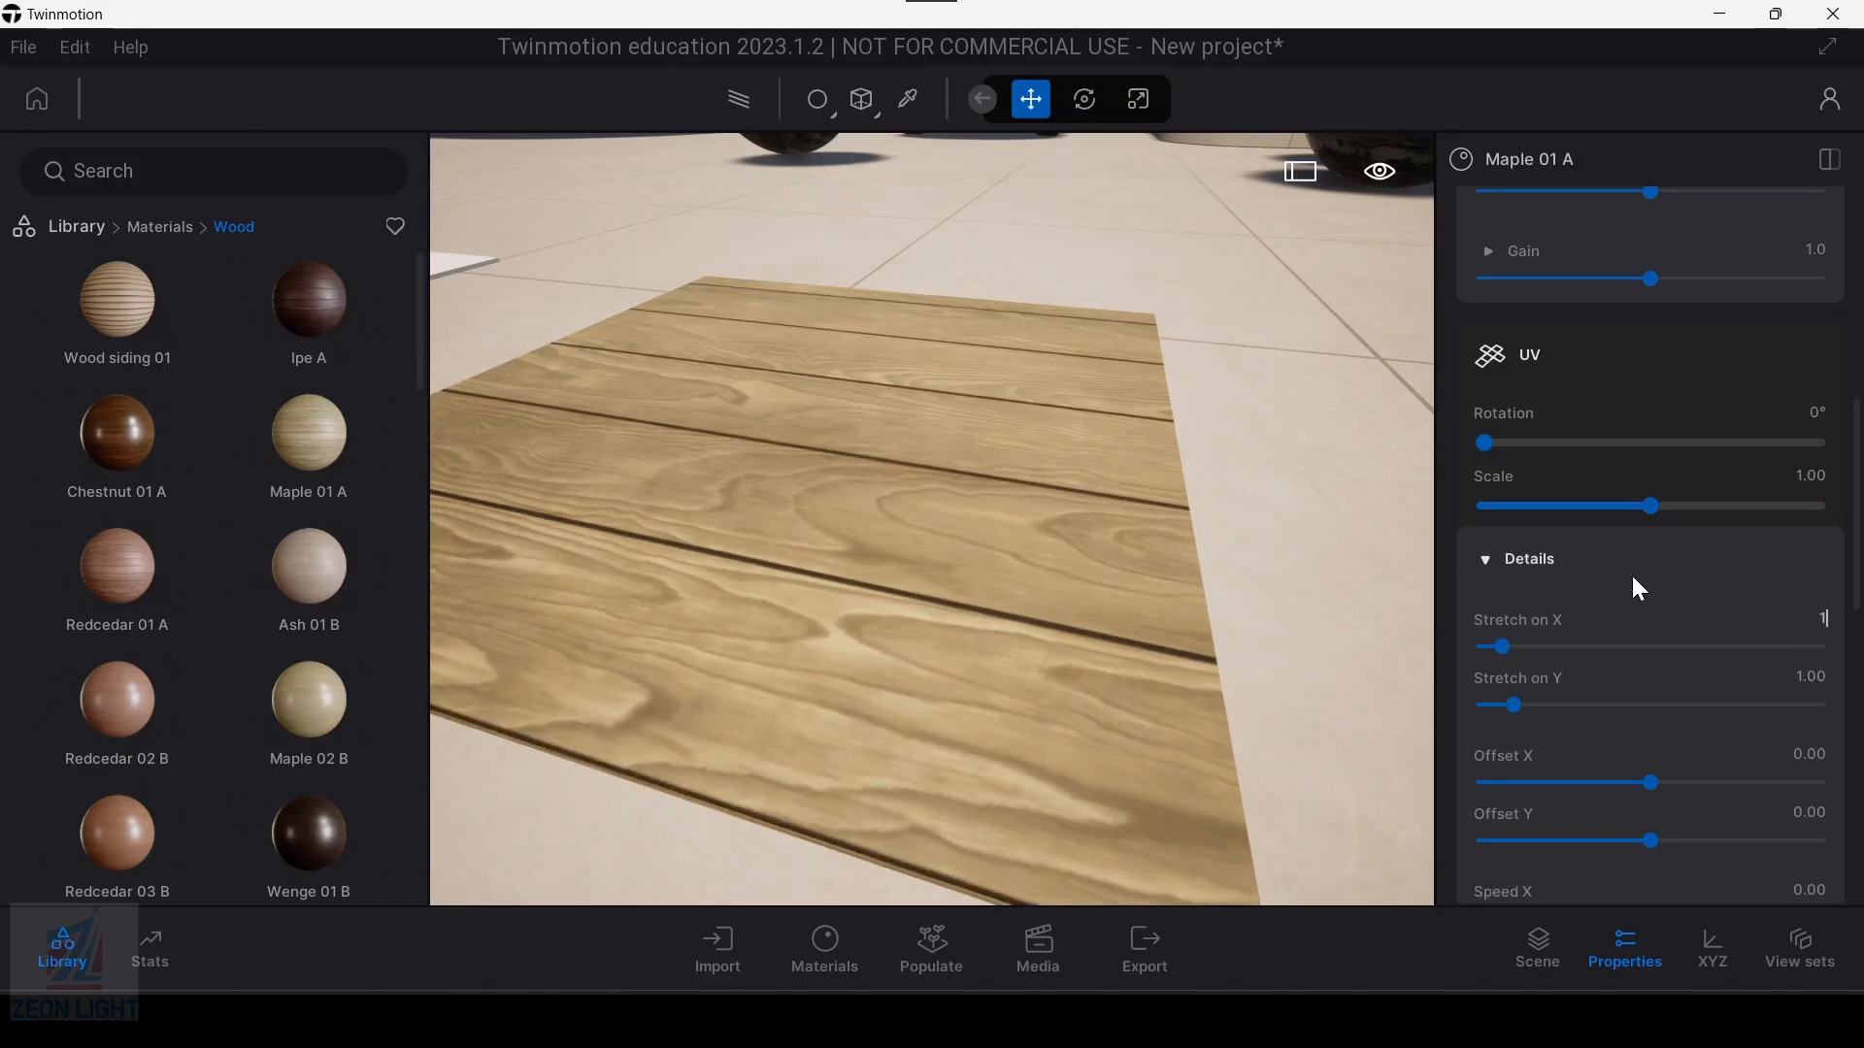
{"action": "key", "text": "Return"}
{"action": "left_click_drag", "start_coordinate": [1513, 647], "coordinate": [1499, 647]}
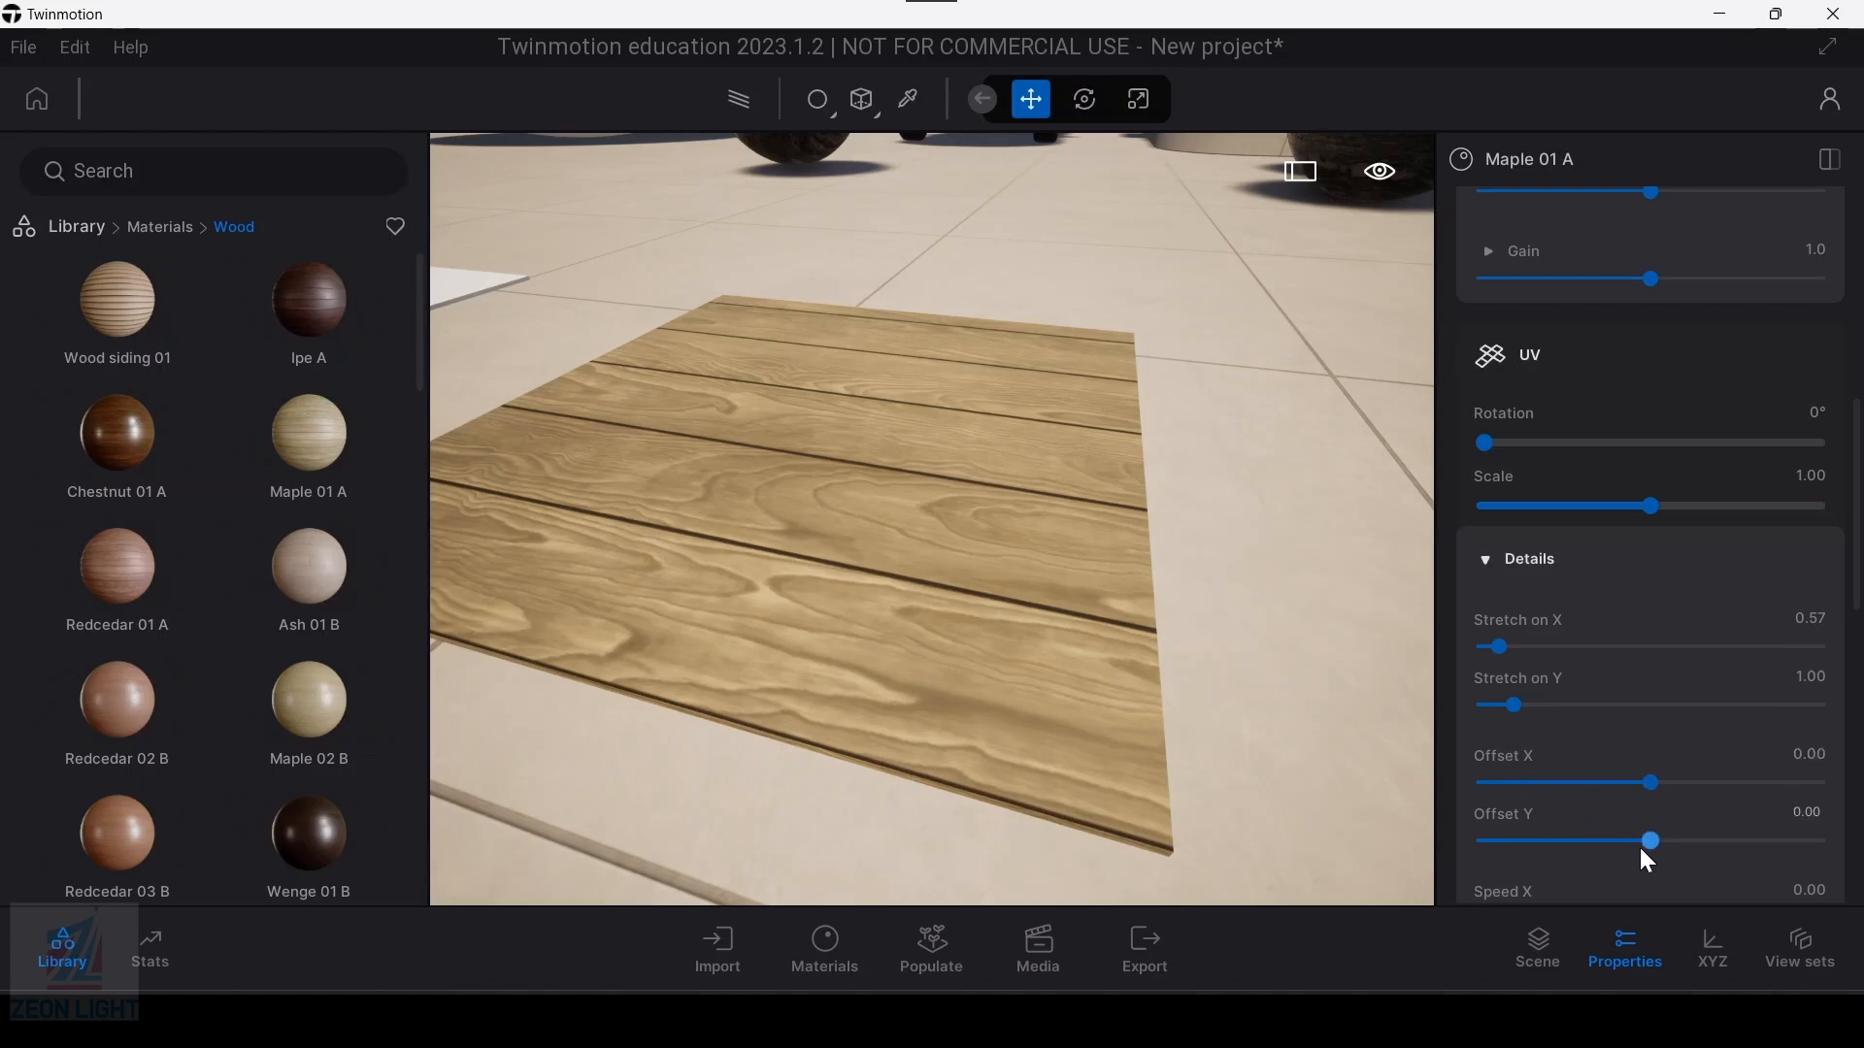
Step: Set the Maple 01 A material's UV stretch on Y to 0.60, offset X to 0.12 and offset Y to -1.22
{"action": "left_click_drag", "start_coordinate": [1514, 705], "coordinate": [1498, 705]}
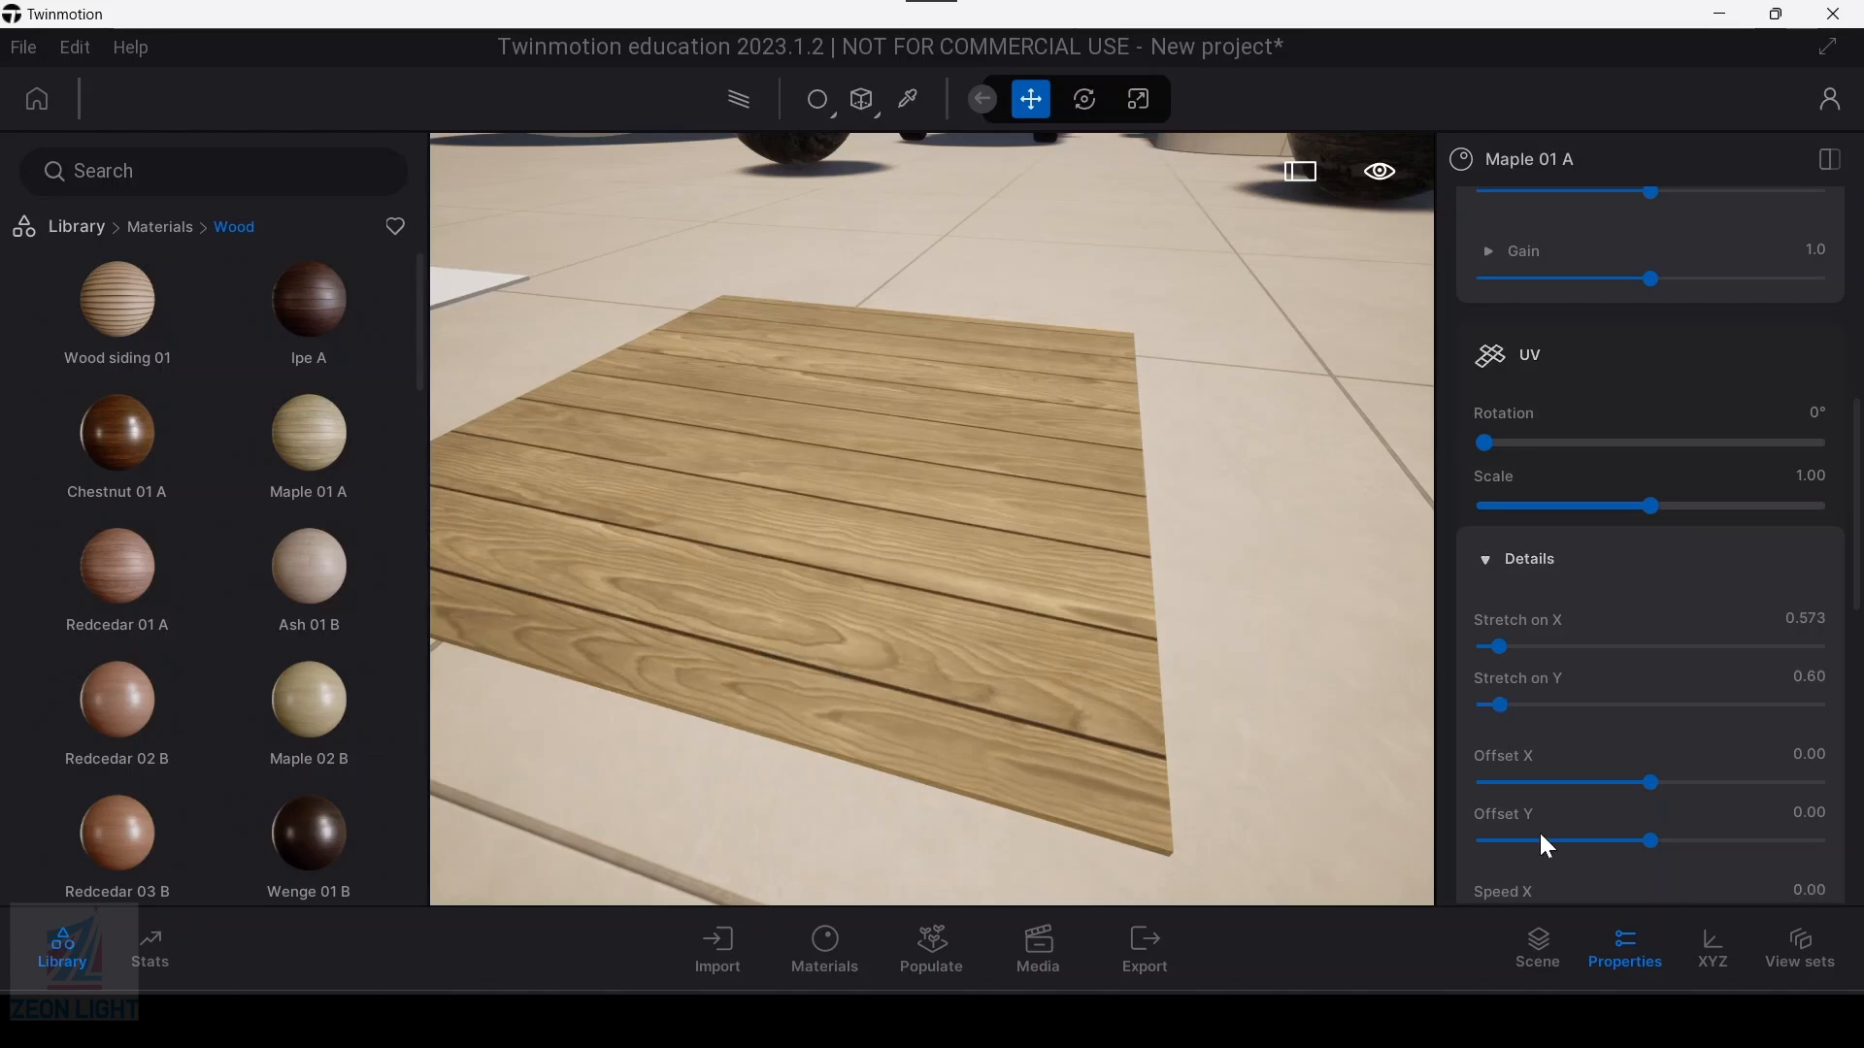
{"action": "left_click_drag", "start_coordinate": [1645, 851], "coordinate": [1618, 844]}
{"action": "left_click_drag", "start_coordinate": [1652, 782], "coordinate": [1606, 836]}
{"action": "scroll", "coordinate": [861, 507], "scroll_direction": "down", "scroll_amount": 5}
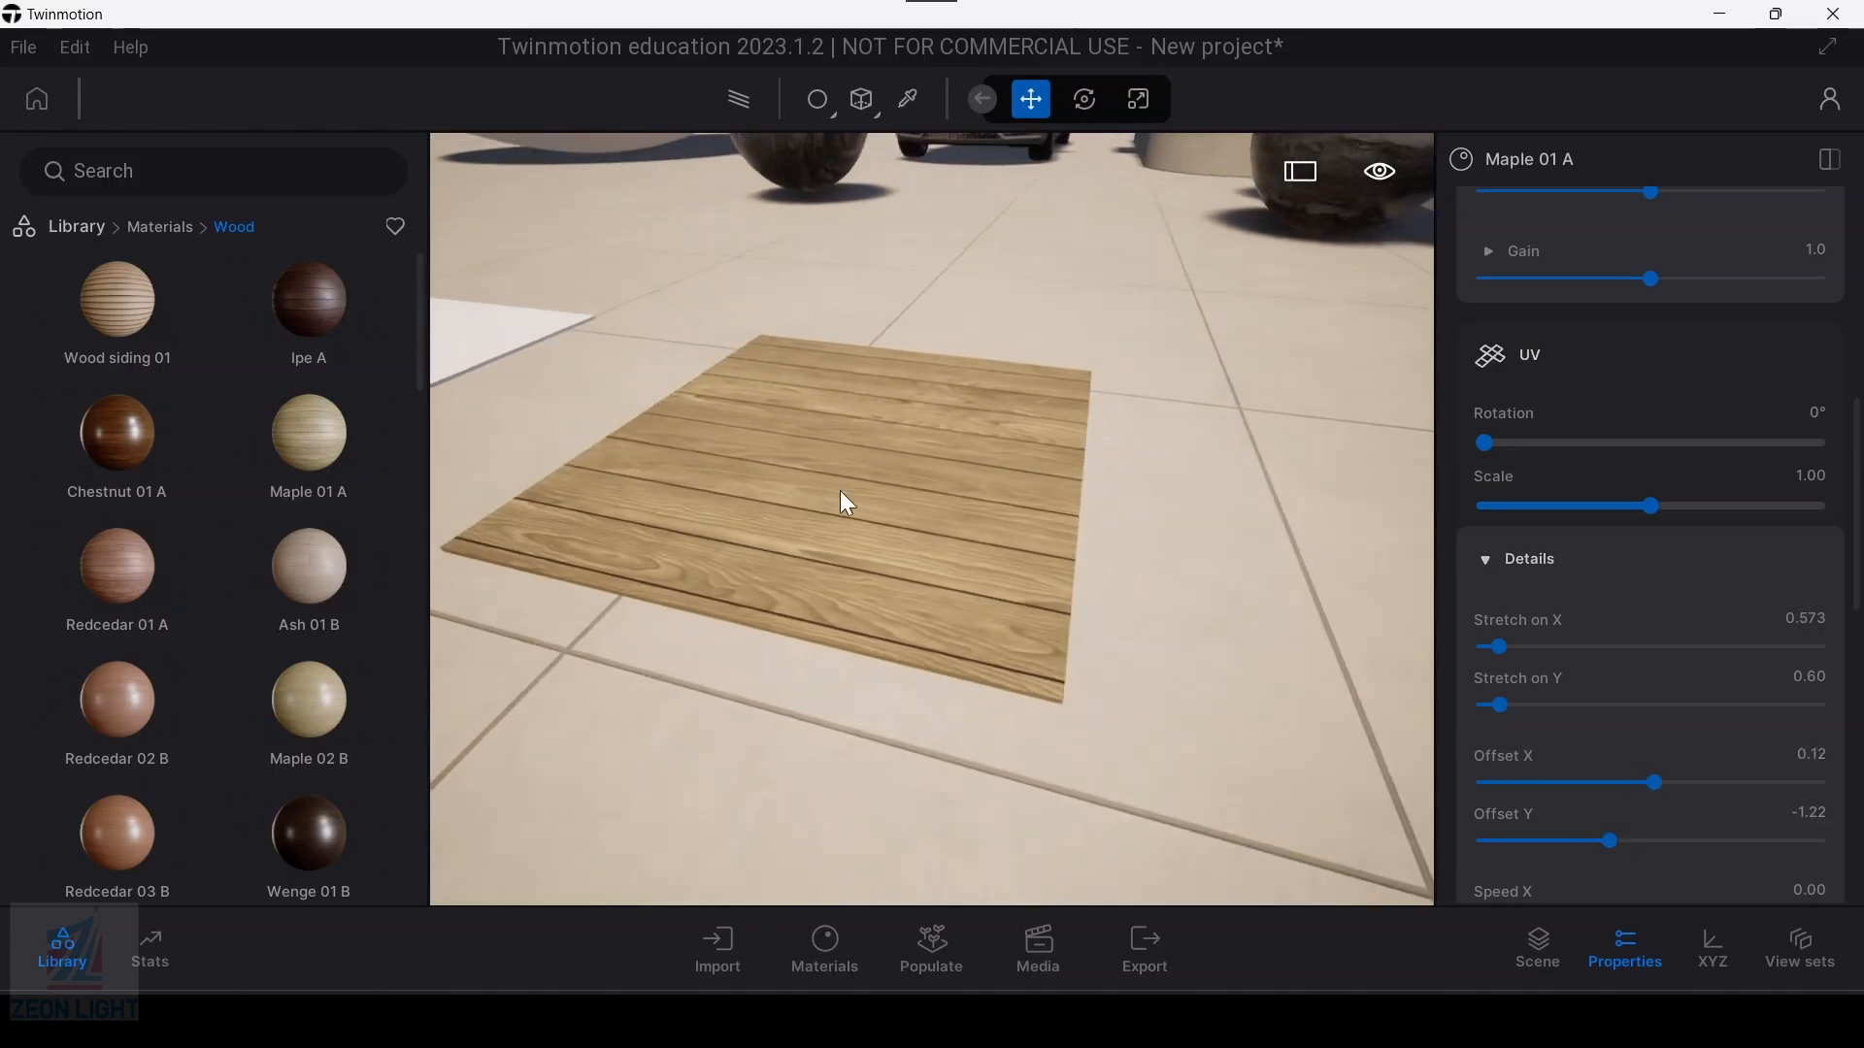
{"action": "scroll", "coordinate": [916, 477], "scroll_direction": "up", "scroll_amount": 5}
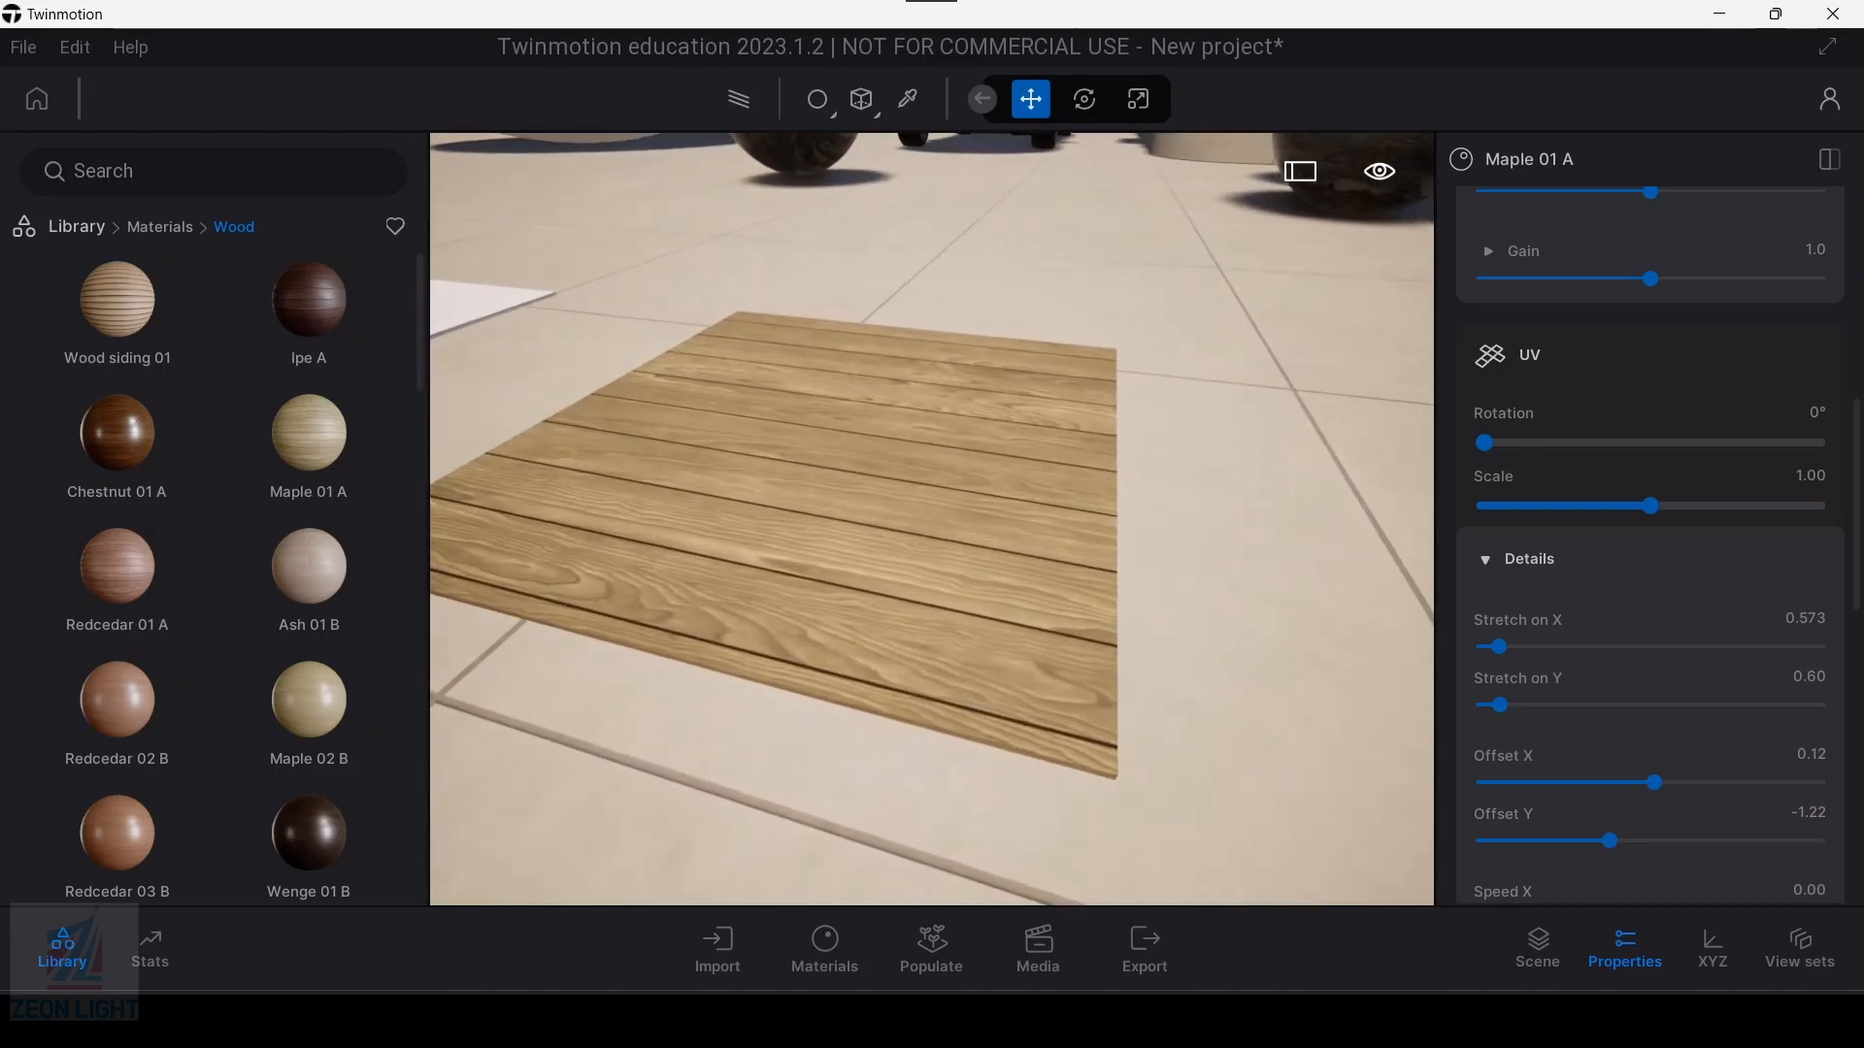
{"action": "middle_click_drag", "start_coordinate": [1008, 610], "coordinate": [1011, 629]}
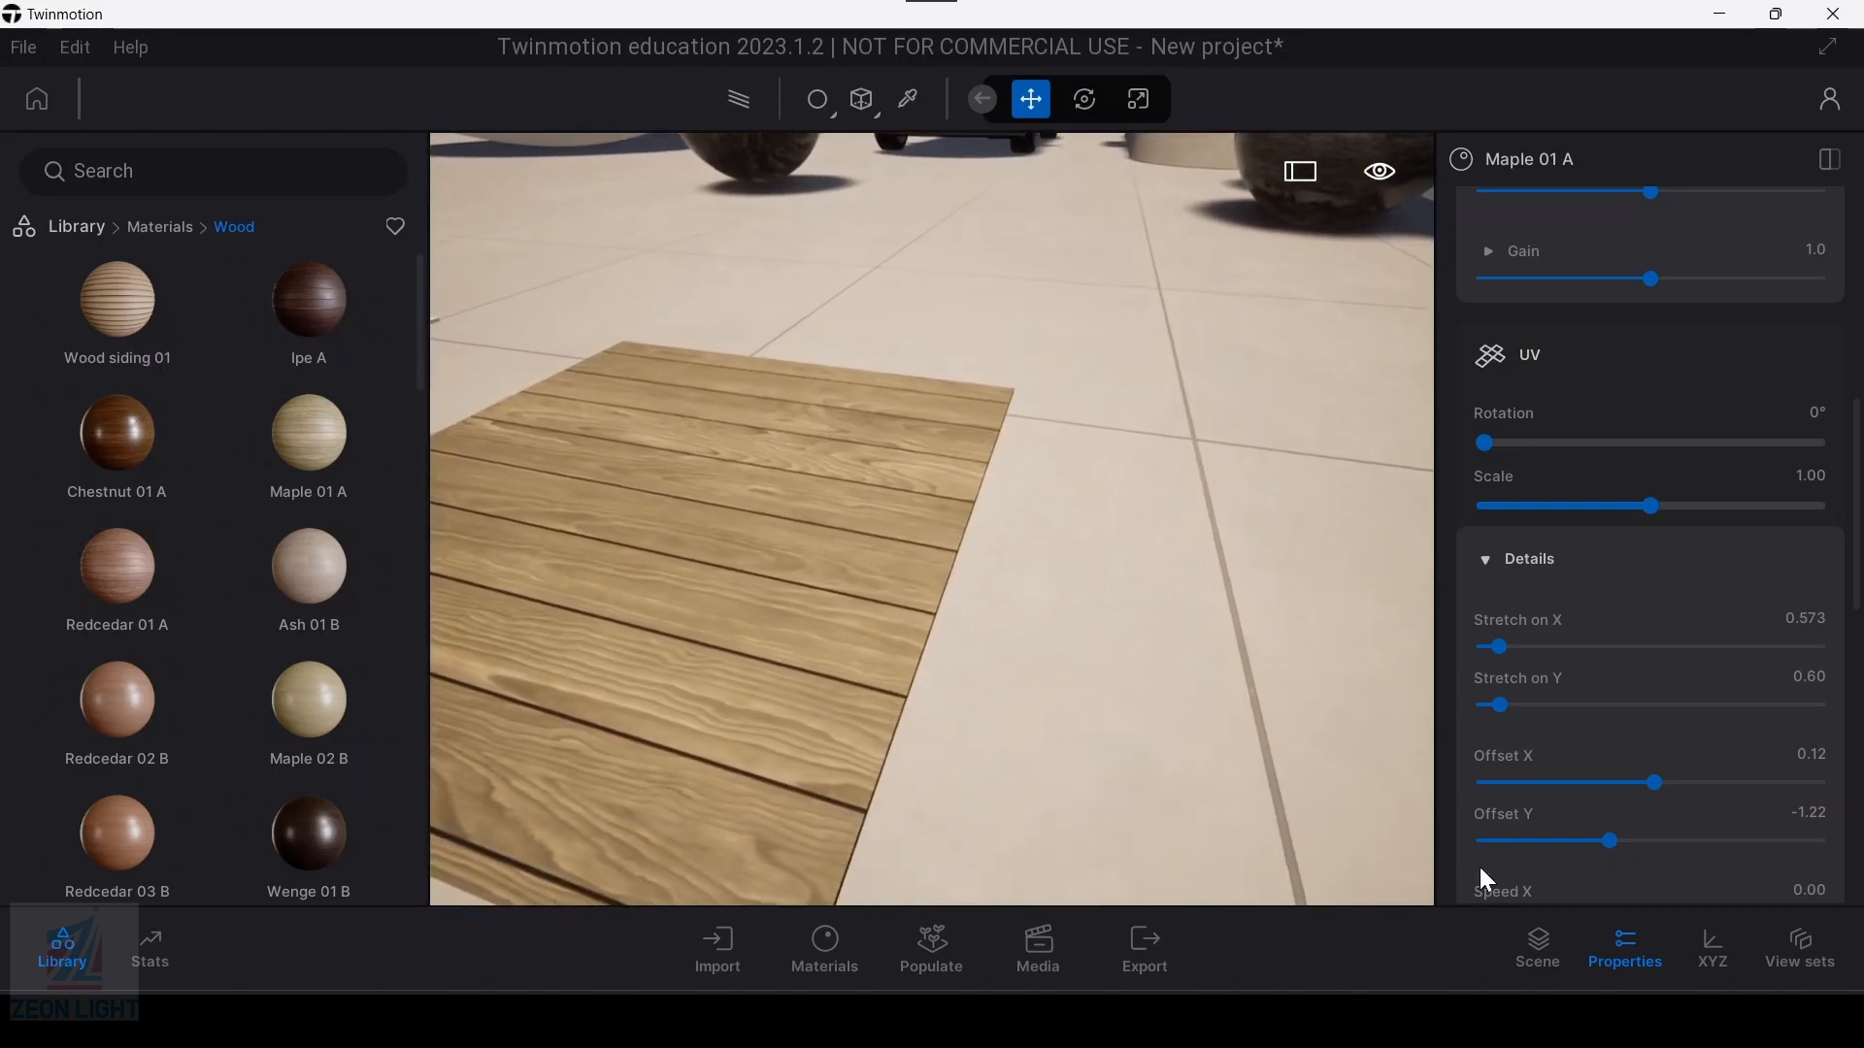
Step: Try a UV Speed X of 0.22 on Maple 01 A to animate the texture, and return it to 0.00
{"action": "scroll", "coordinate": [1520, 774], "scroll_direction": "down", "scroll_amount": 2}
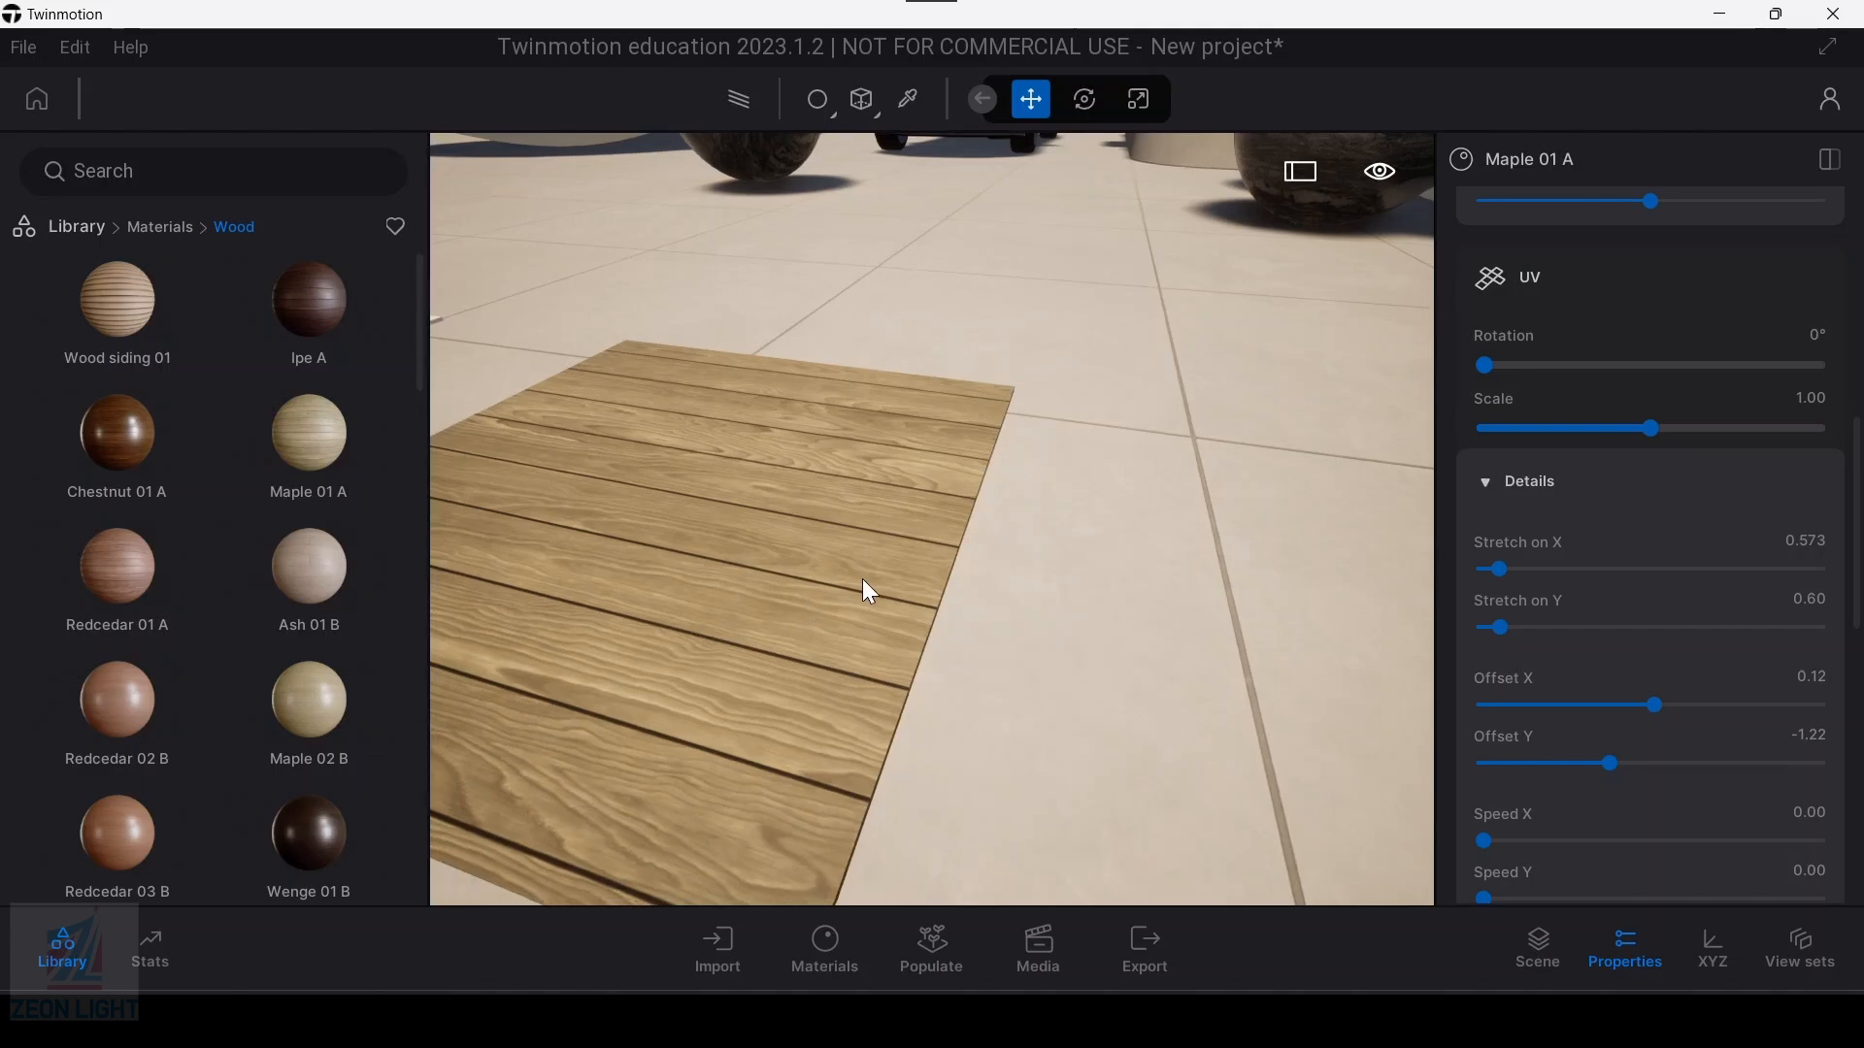
{"action": "scroll", "coordinate": [1495, 782], "scroll_direction": "down", "scroll_amount": 2}
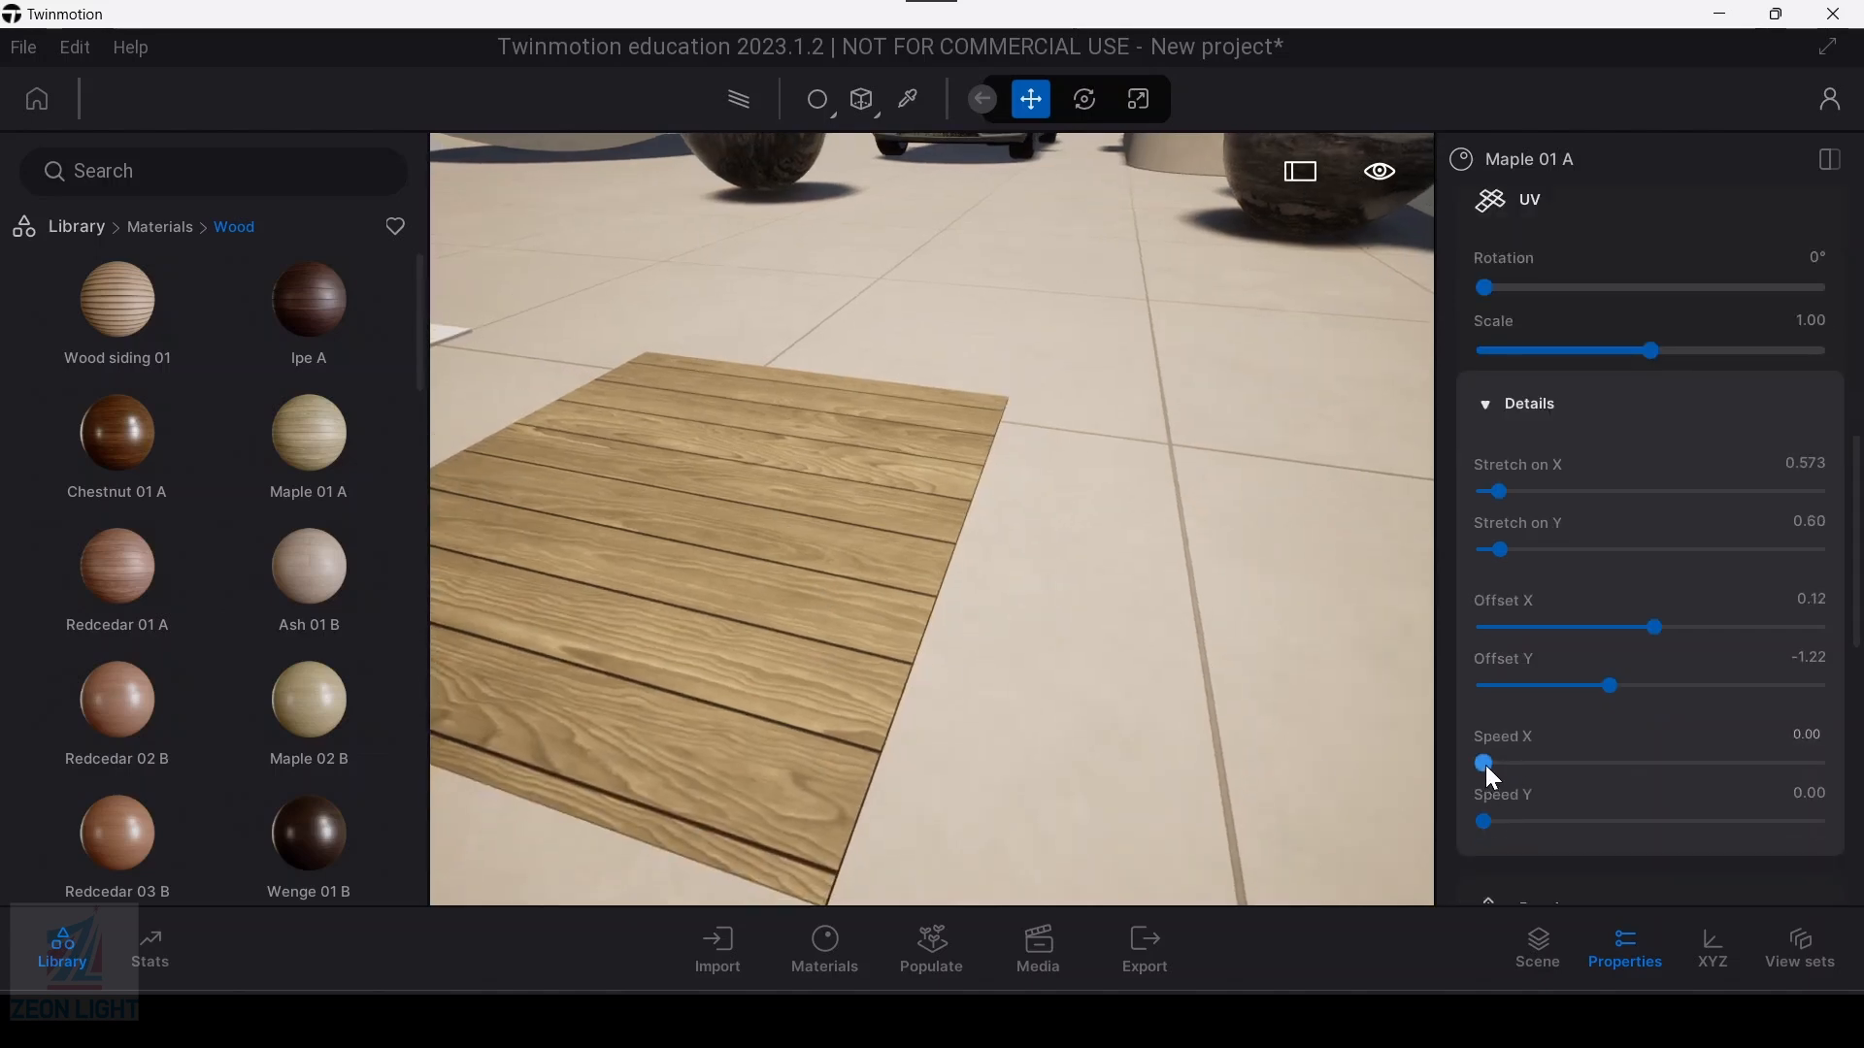
{"action": "left_click_drag", "start_coordinate": [1486, 763], "coordinate": [1490, 763]}
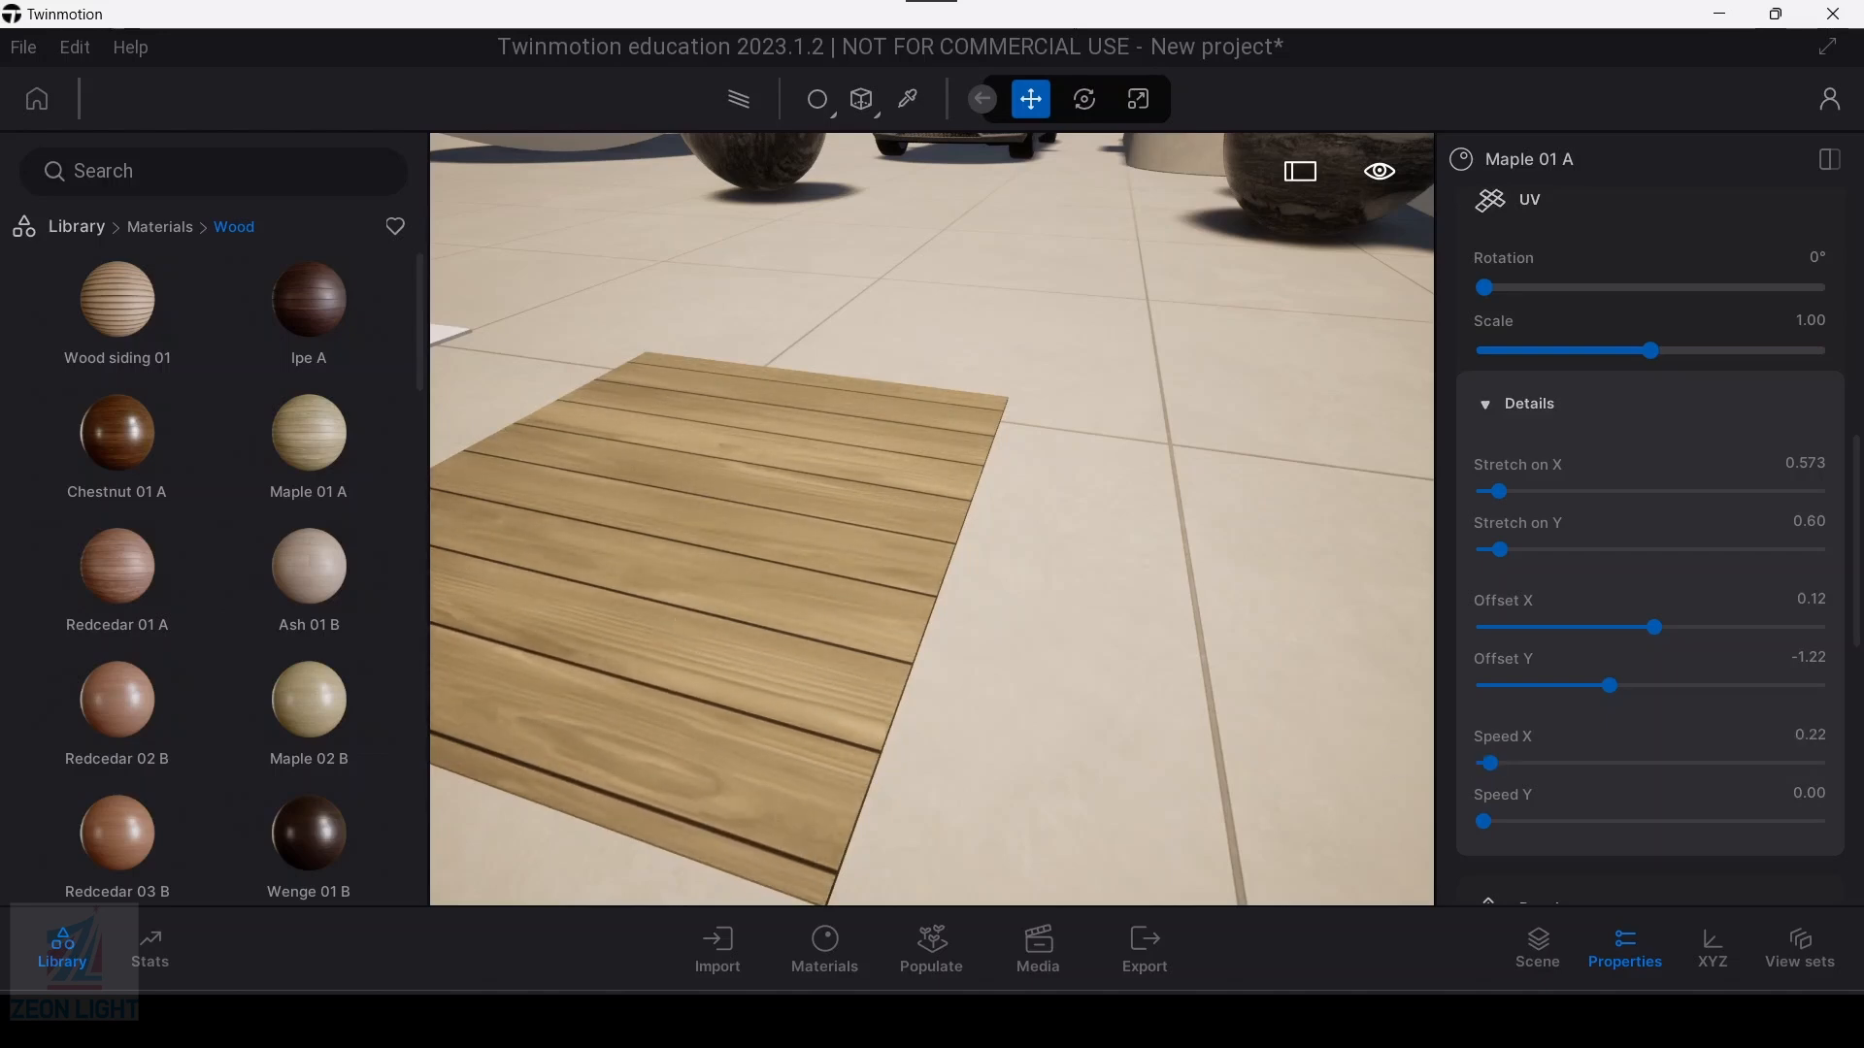
{"action": "left_click_drag", "start_coordinate": [865, 714], "coordinate": [813, 643]}
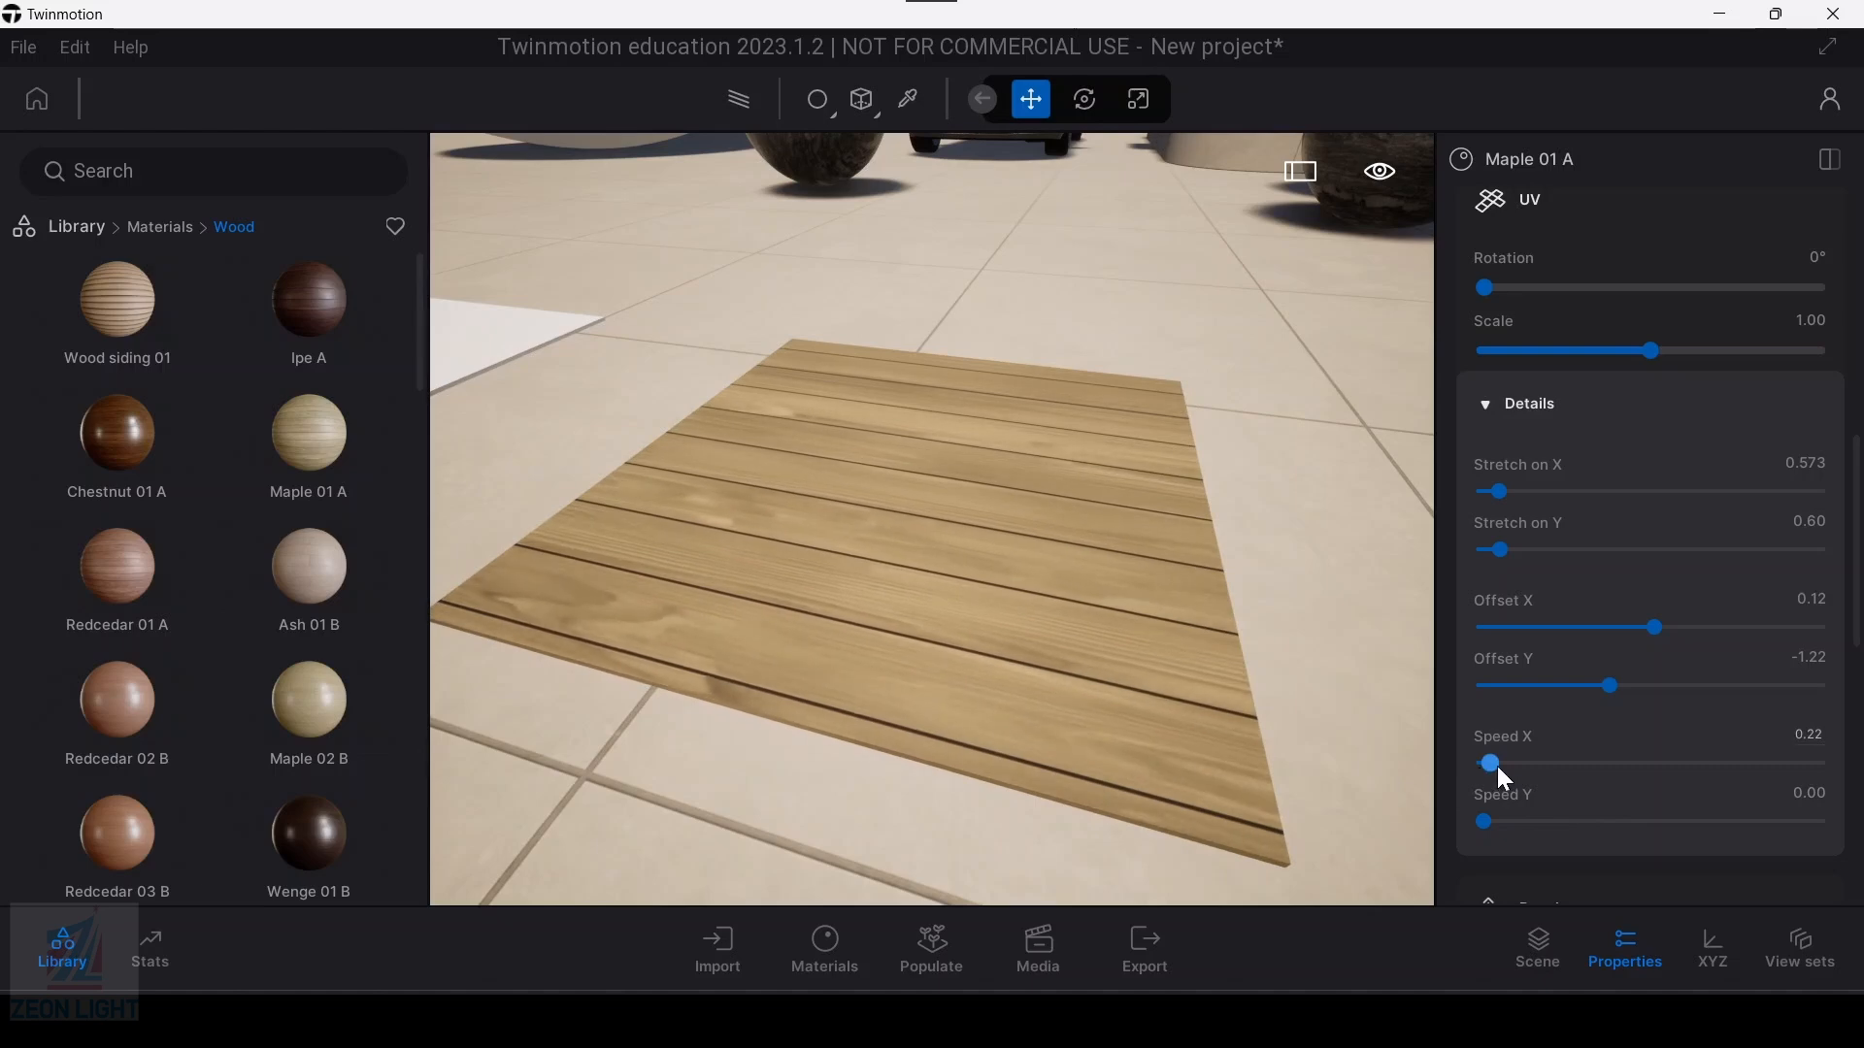
{"action": "left_click_drag", "start_coordinate": [1495, 766], "coordinate": [1447, 820]}
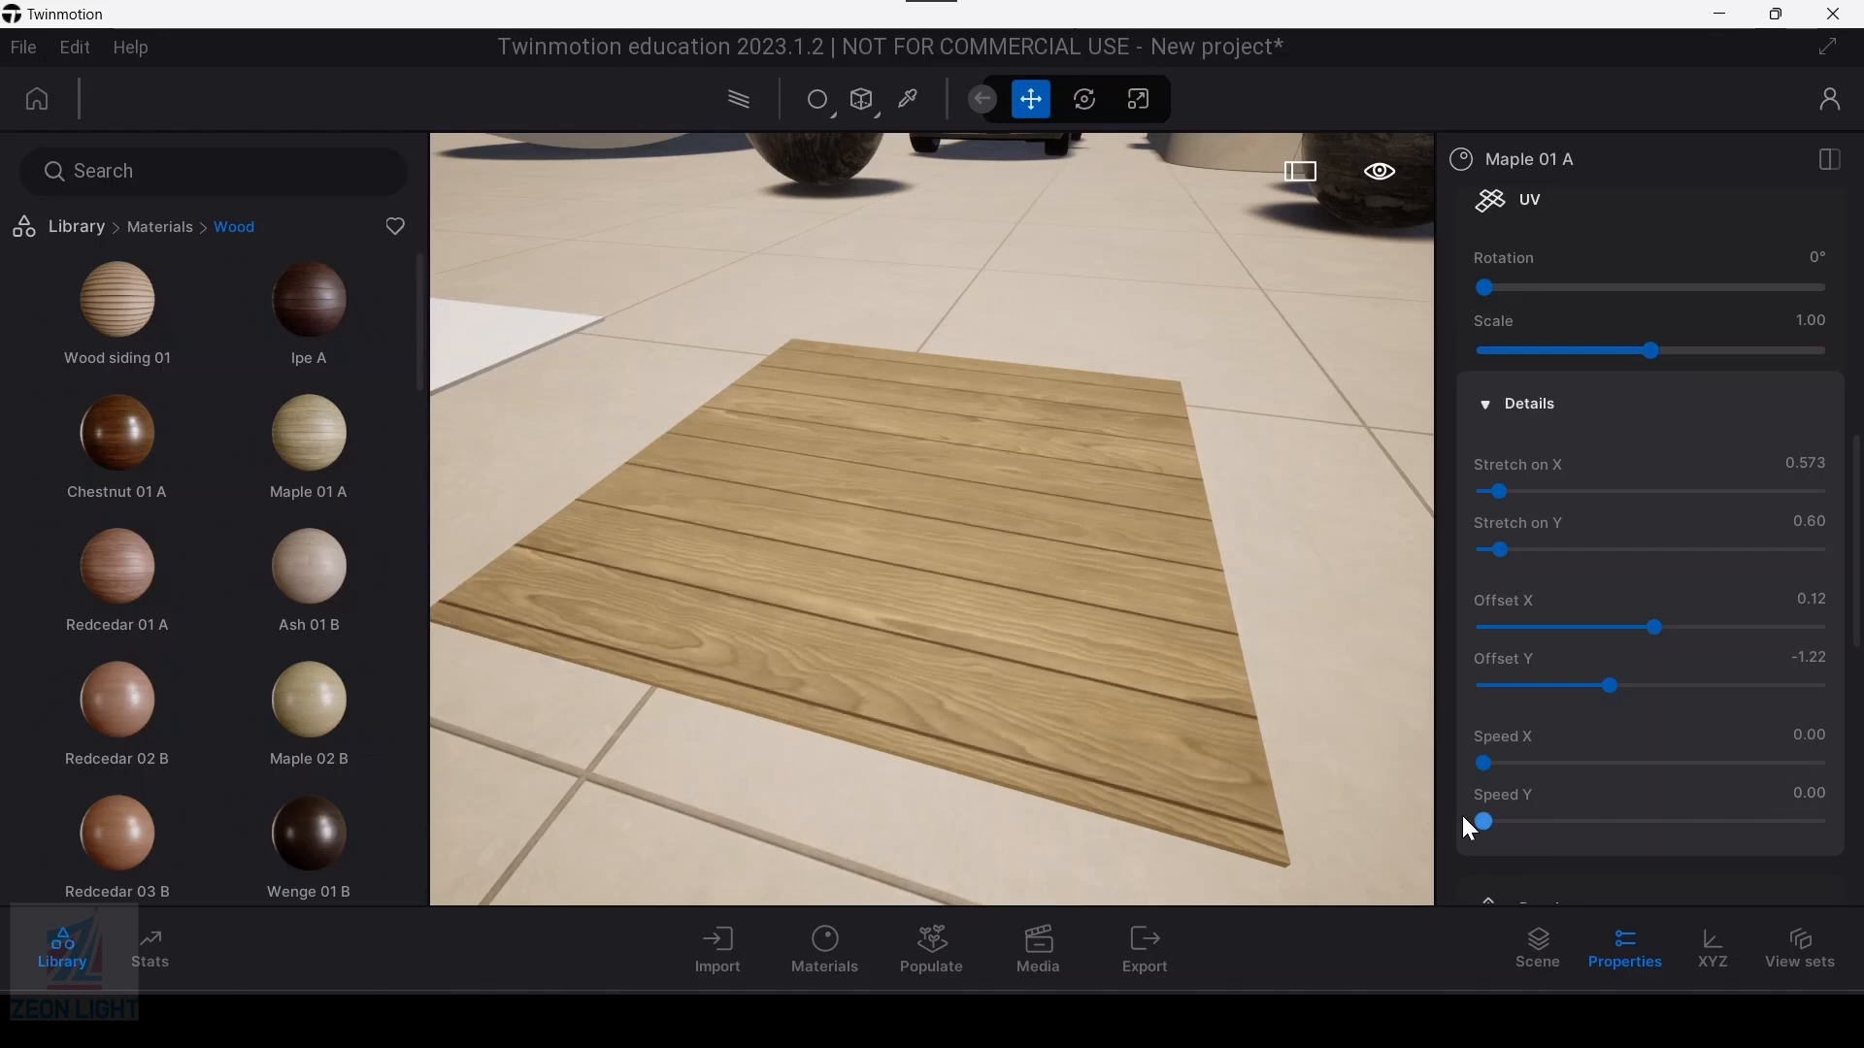
Step: Lower the Maple 01 A roughness to 0% to try a glossy, reflective finish on the wooden slab
{"action": "scroll", "coordinate": [863, 600], "scroll_direction": "down", "scroll_amount": 2}
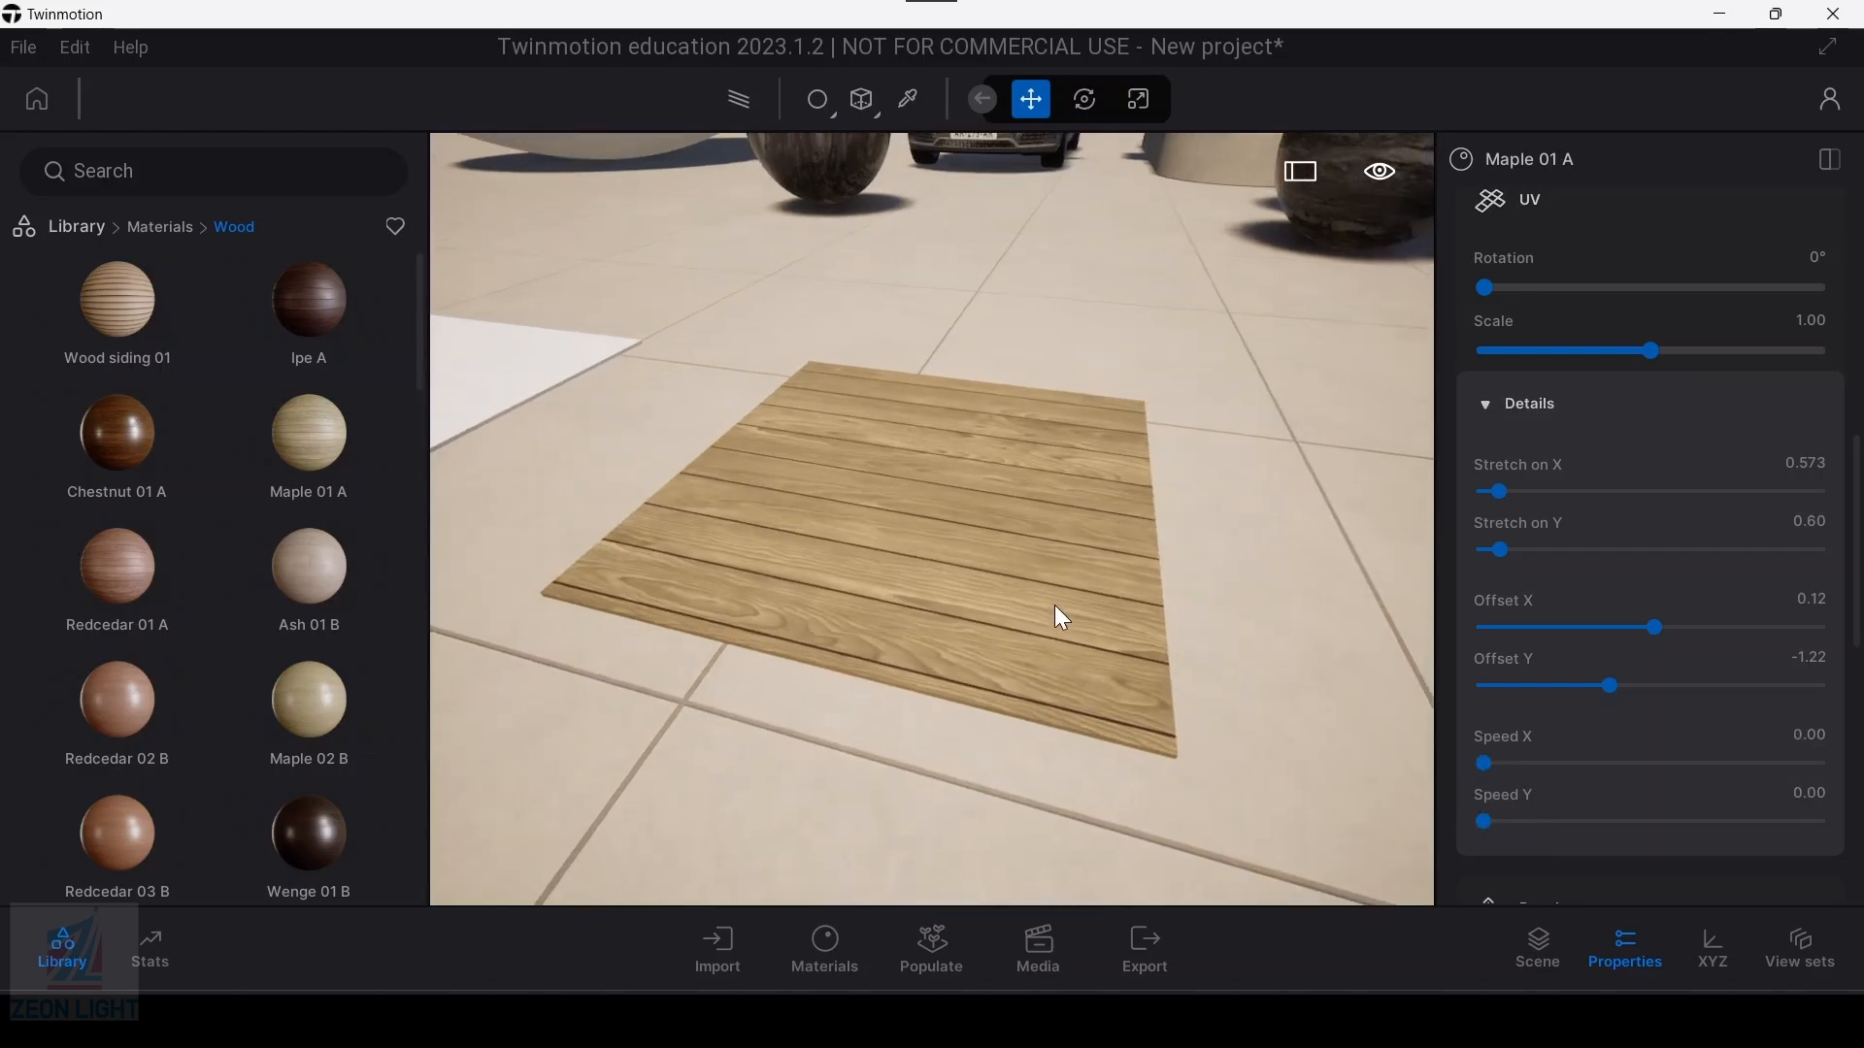
{"action": "scroll", "coordinate": [1054, 604], "scroll_direction": "up", "scroll_amount": 1}
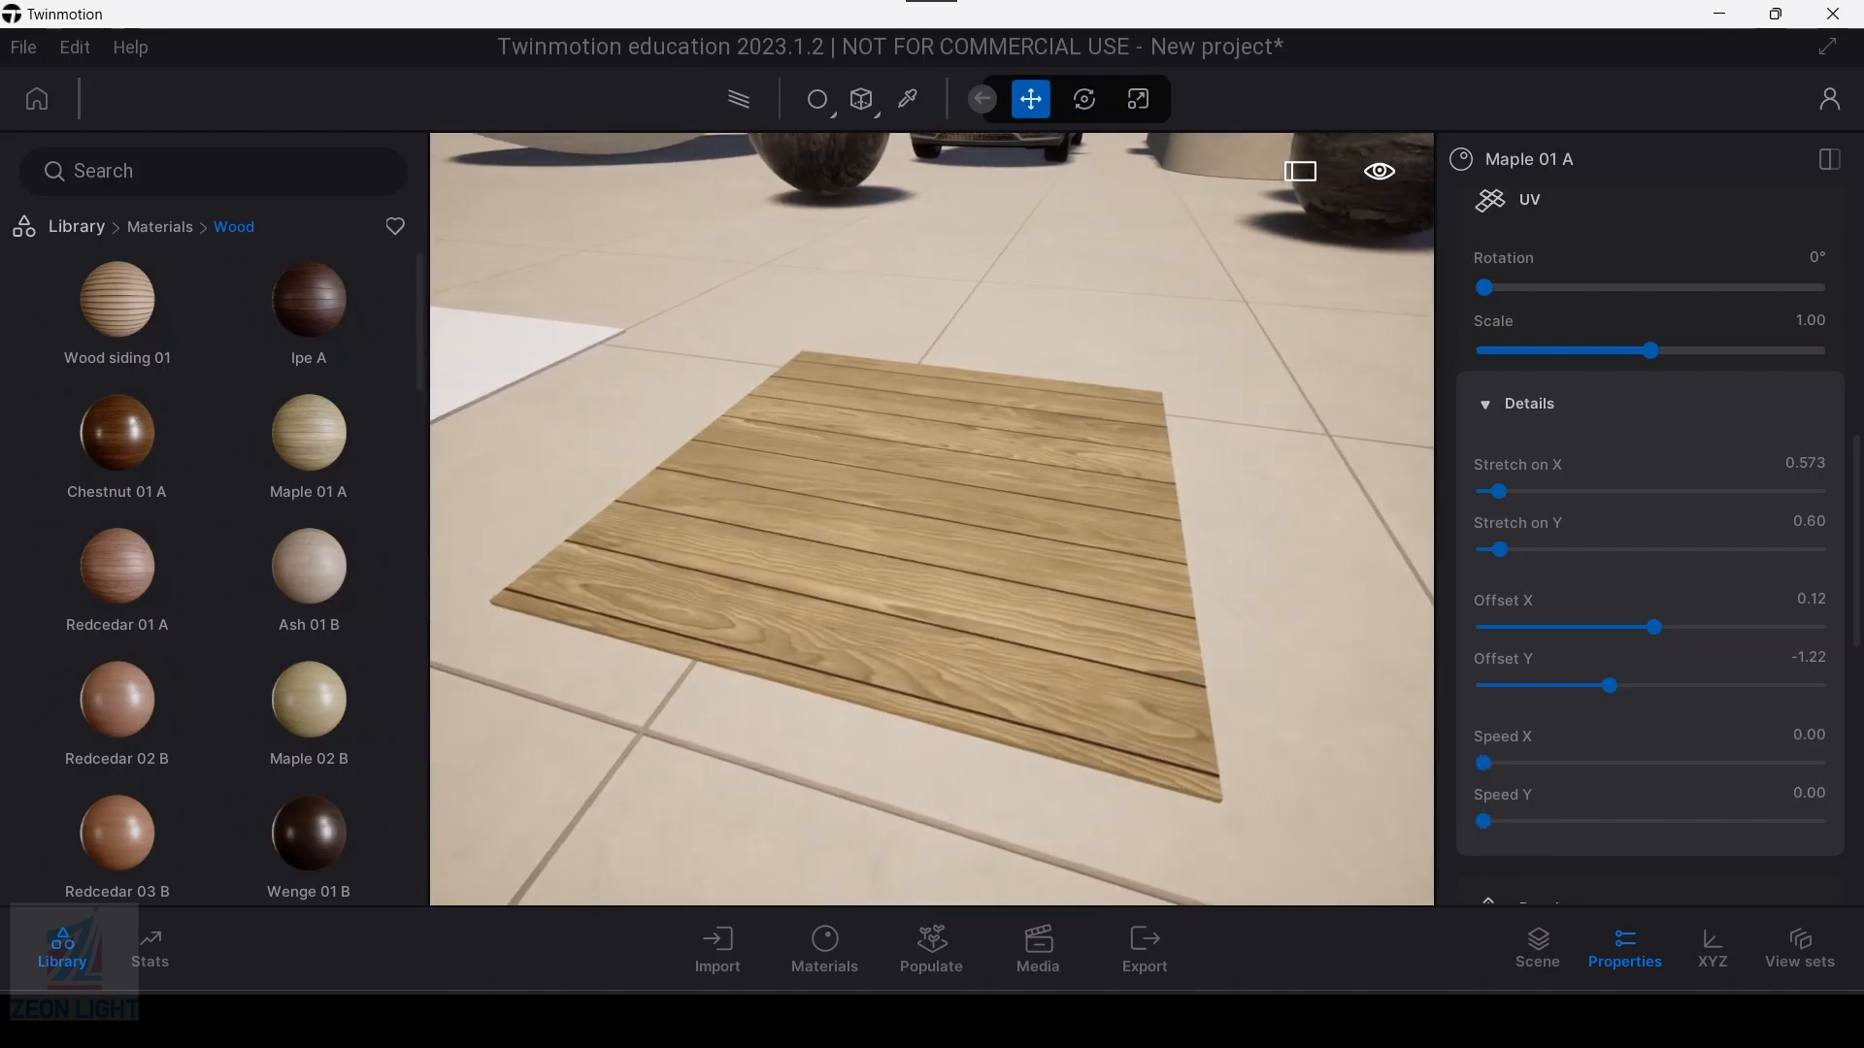
{"action": "scroll", "coordinate": [1204, 612], "scroll_direction": "up", "scroll_amount": 2}
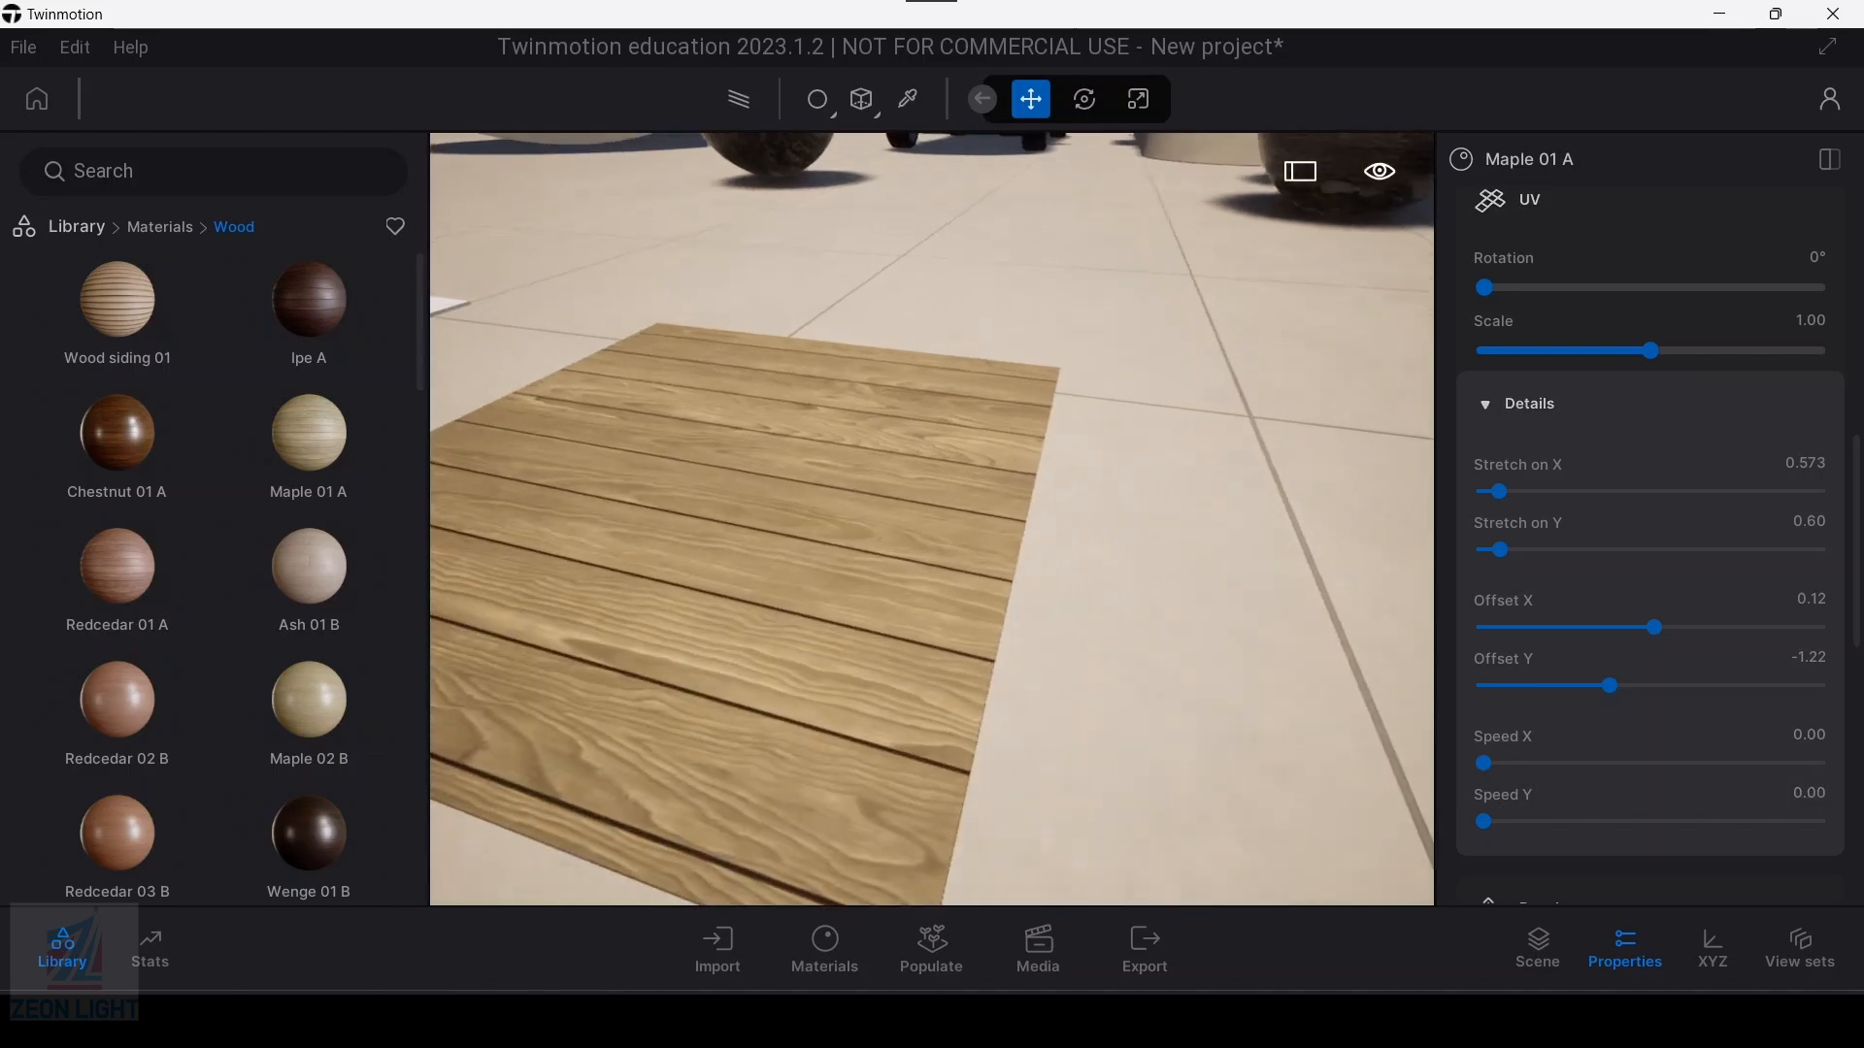
{"action": "scroll", "coordinate": [1605, 691], "scroll_direction": "down", "scroll_amount": 3}
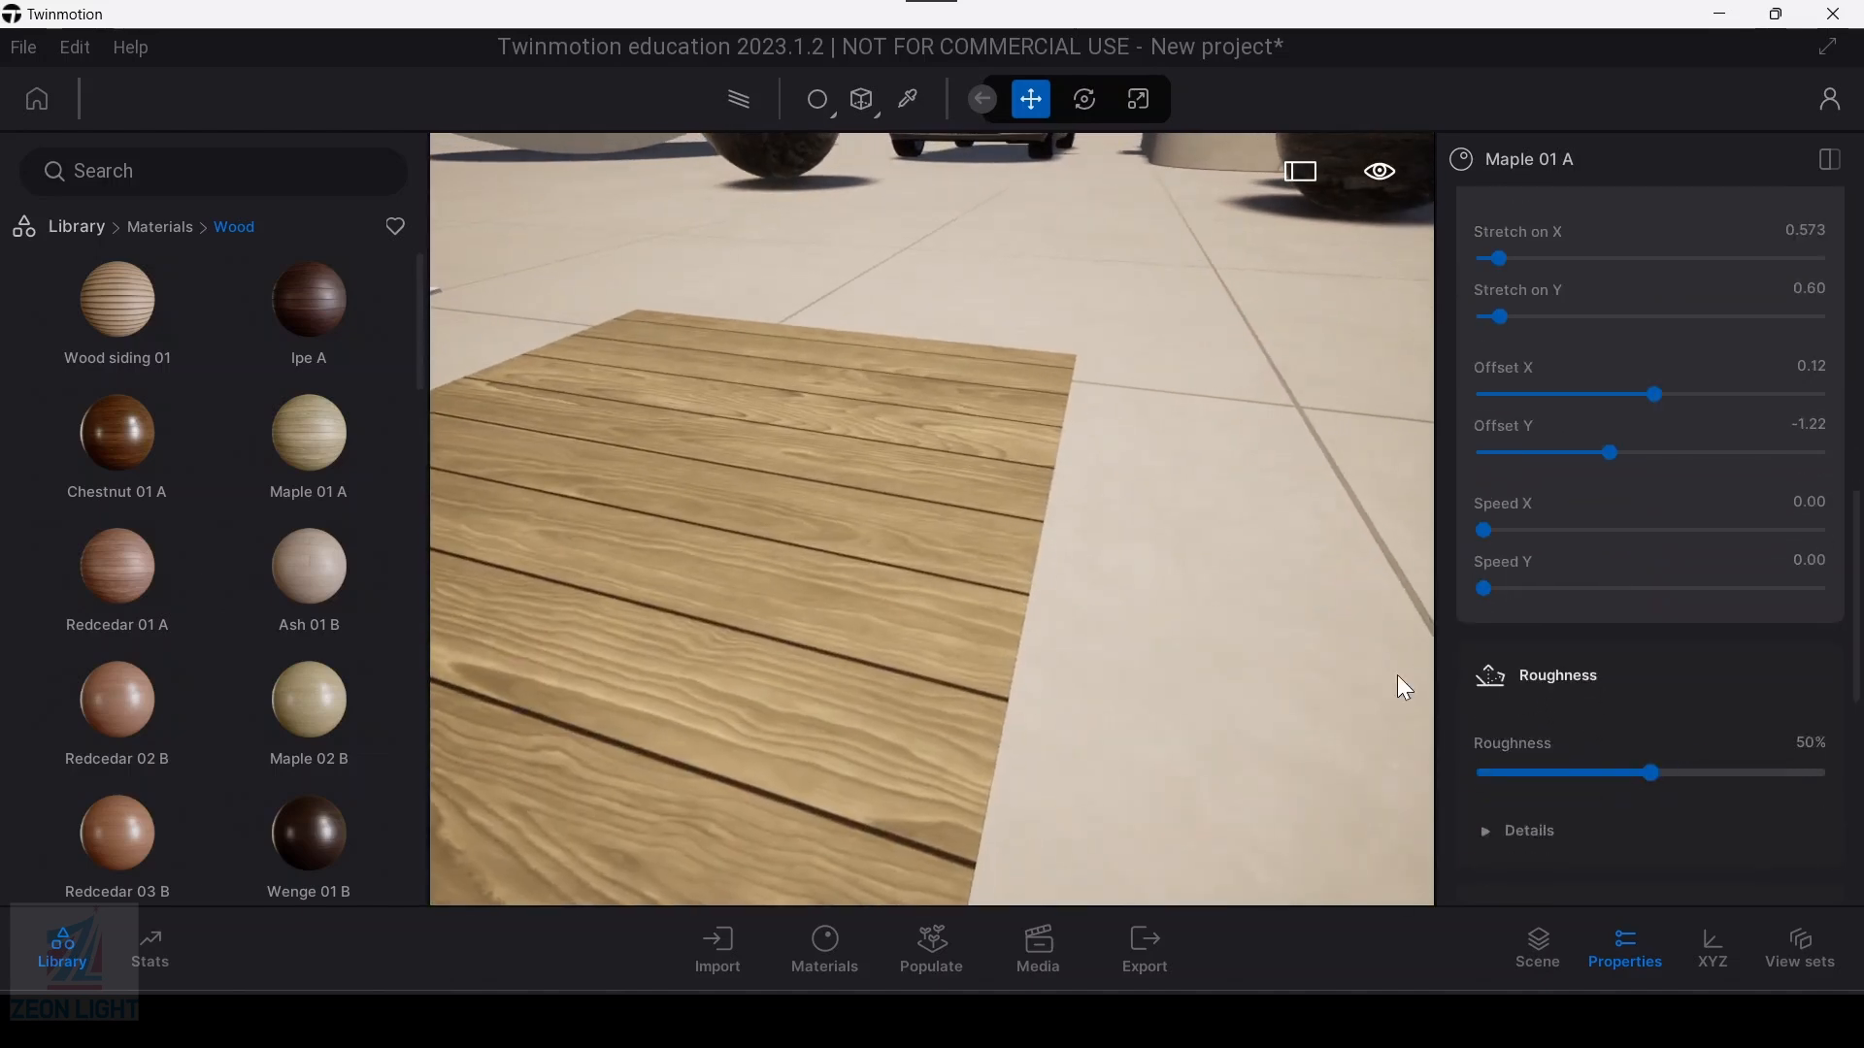
{"action": "scroll", "coordinate": [932, 602], "scroll_direction": "down", "scroll_amount": 5}
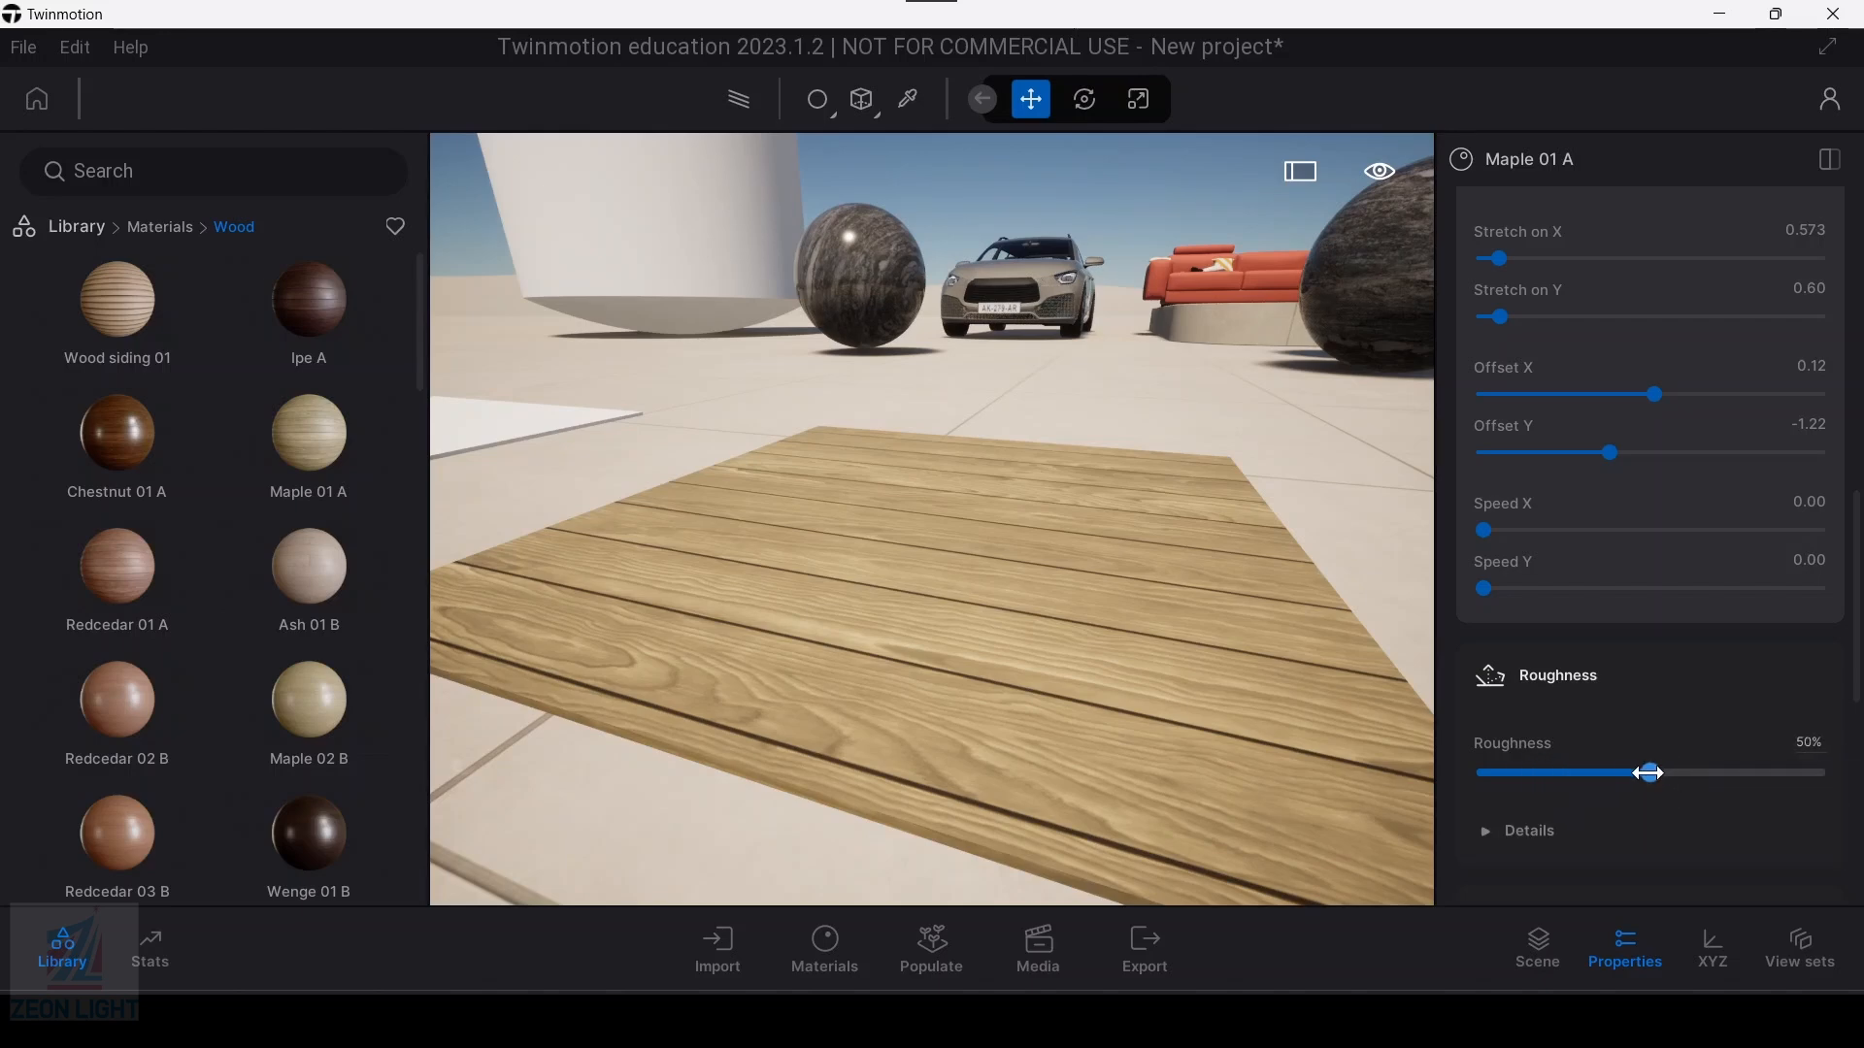
{"action": "left_click_drag", "start_coordinate": [1652, 773], "coordinate": [1443, 773]}
{"action": "left_click", "coordinate": [1025, 685]}
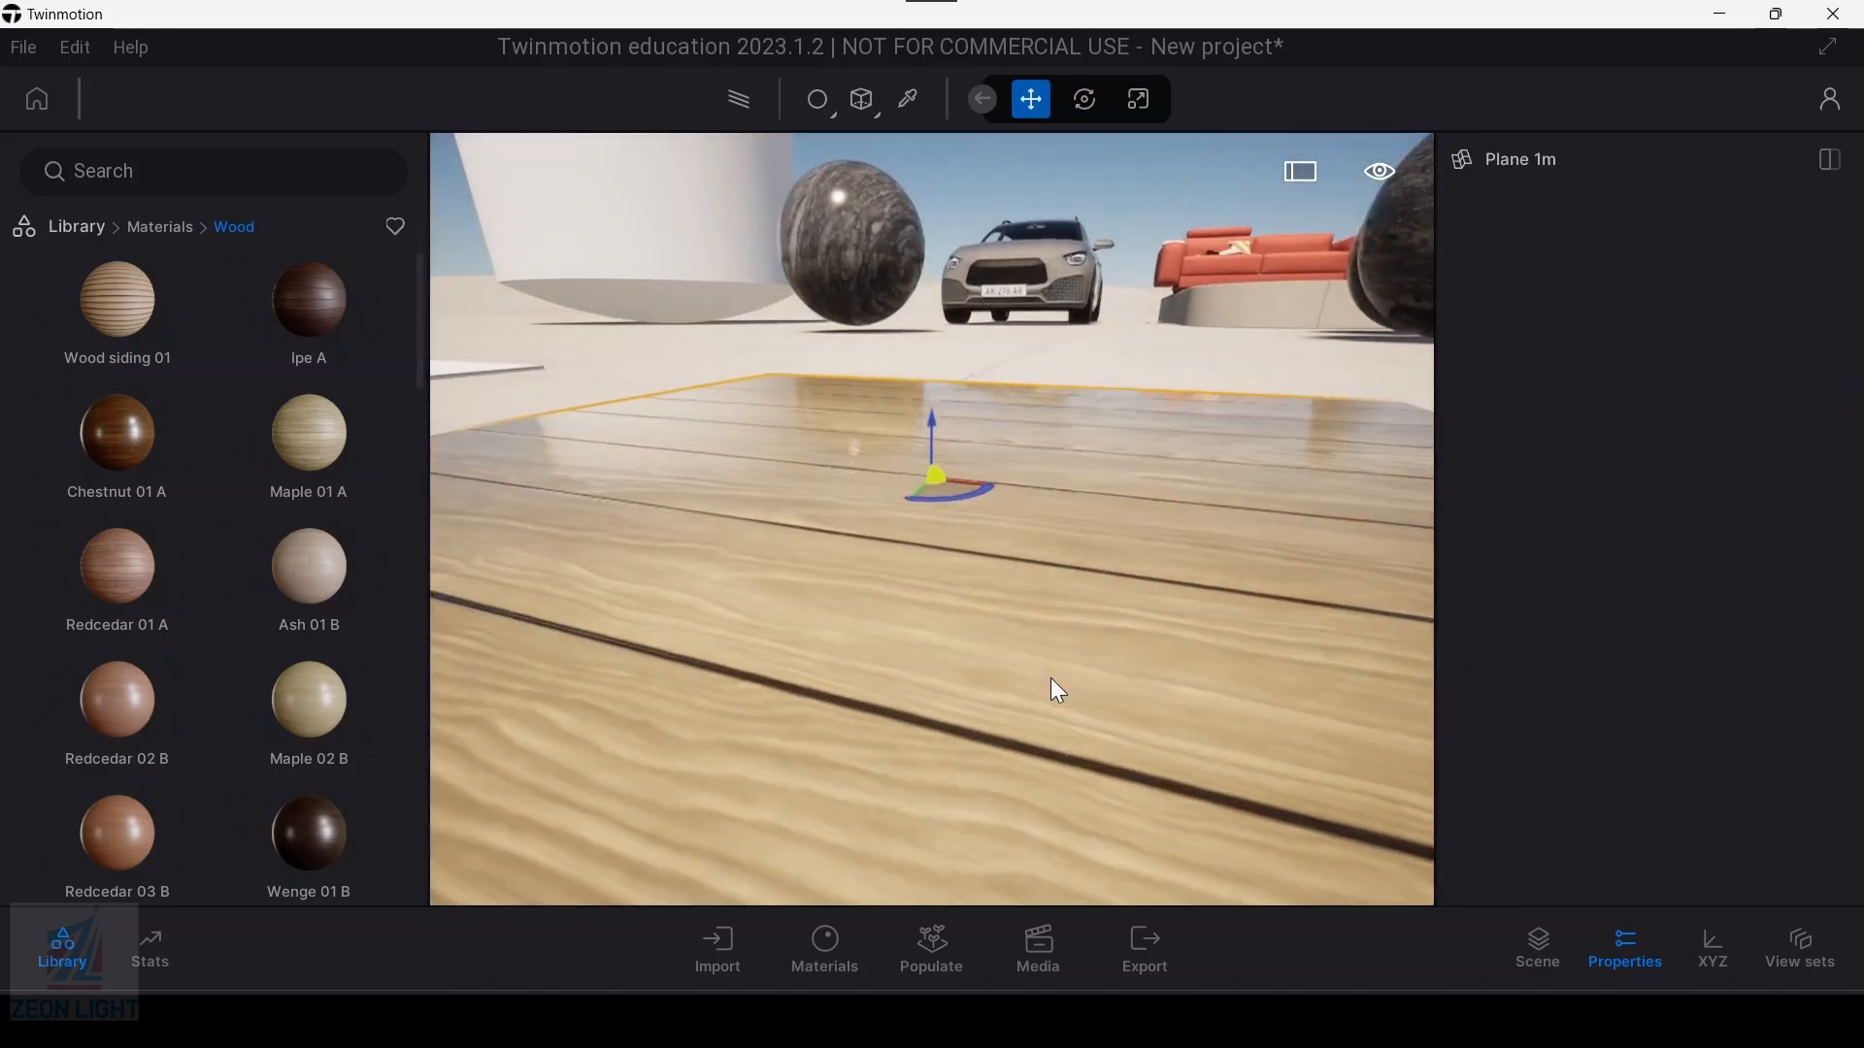
Step: Change the scene's time of day so that a low, warm sun lights the wooden slab
{"action": "left_click", "coordinate": [1382, 174]}
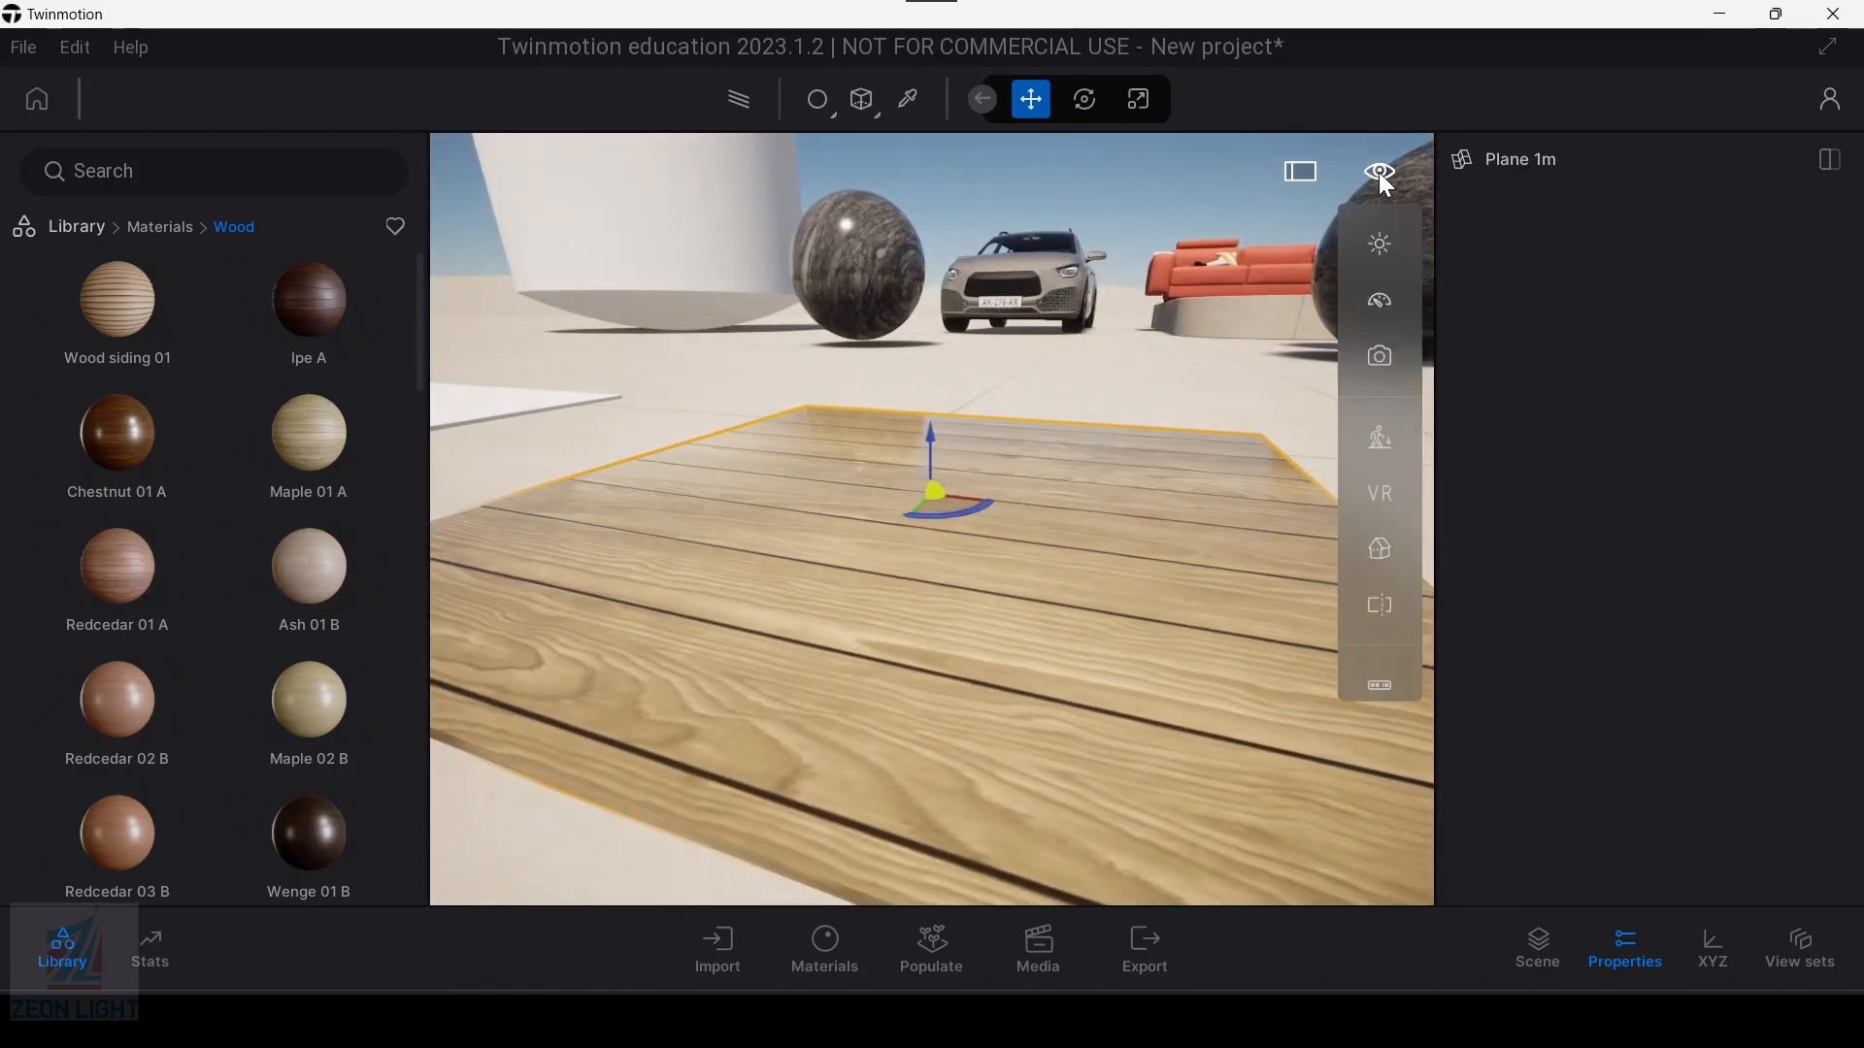
{"action": "left_click", "coordinate": [1381, 244]}
{"action": "left_click_drag", "start_coordinate": [1231, 351], "coordinate": [1240, 299]}
{"action": "scroll", "coordinate": [963, 536], "scroll_direction": "down", "scroll_amount": 3}
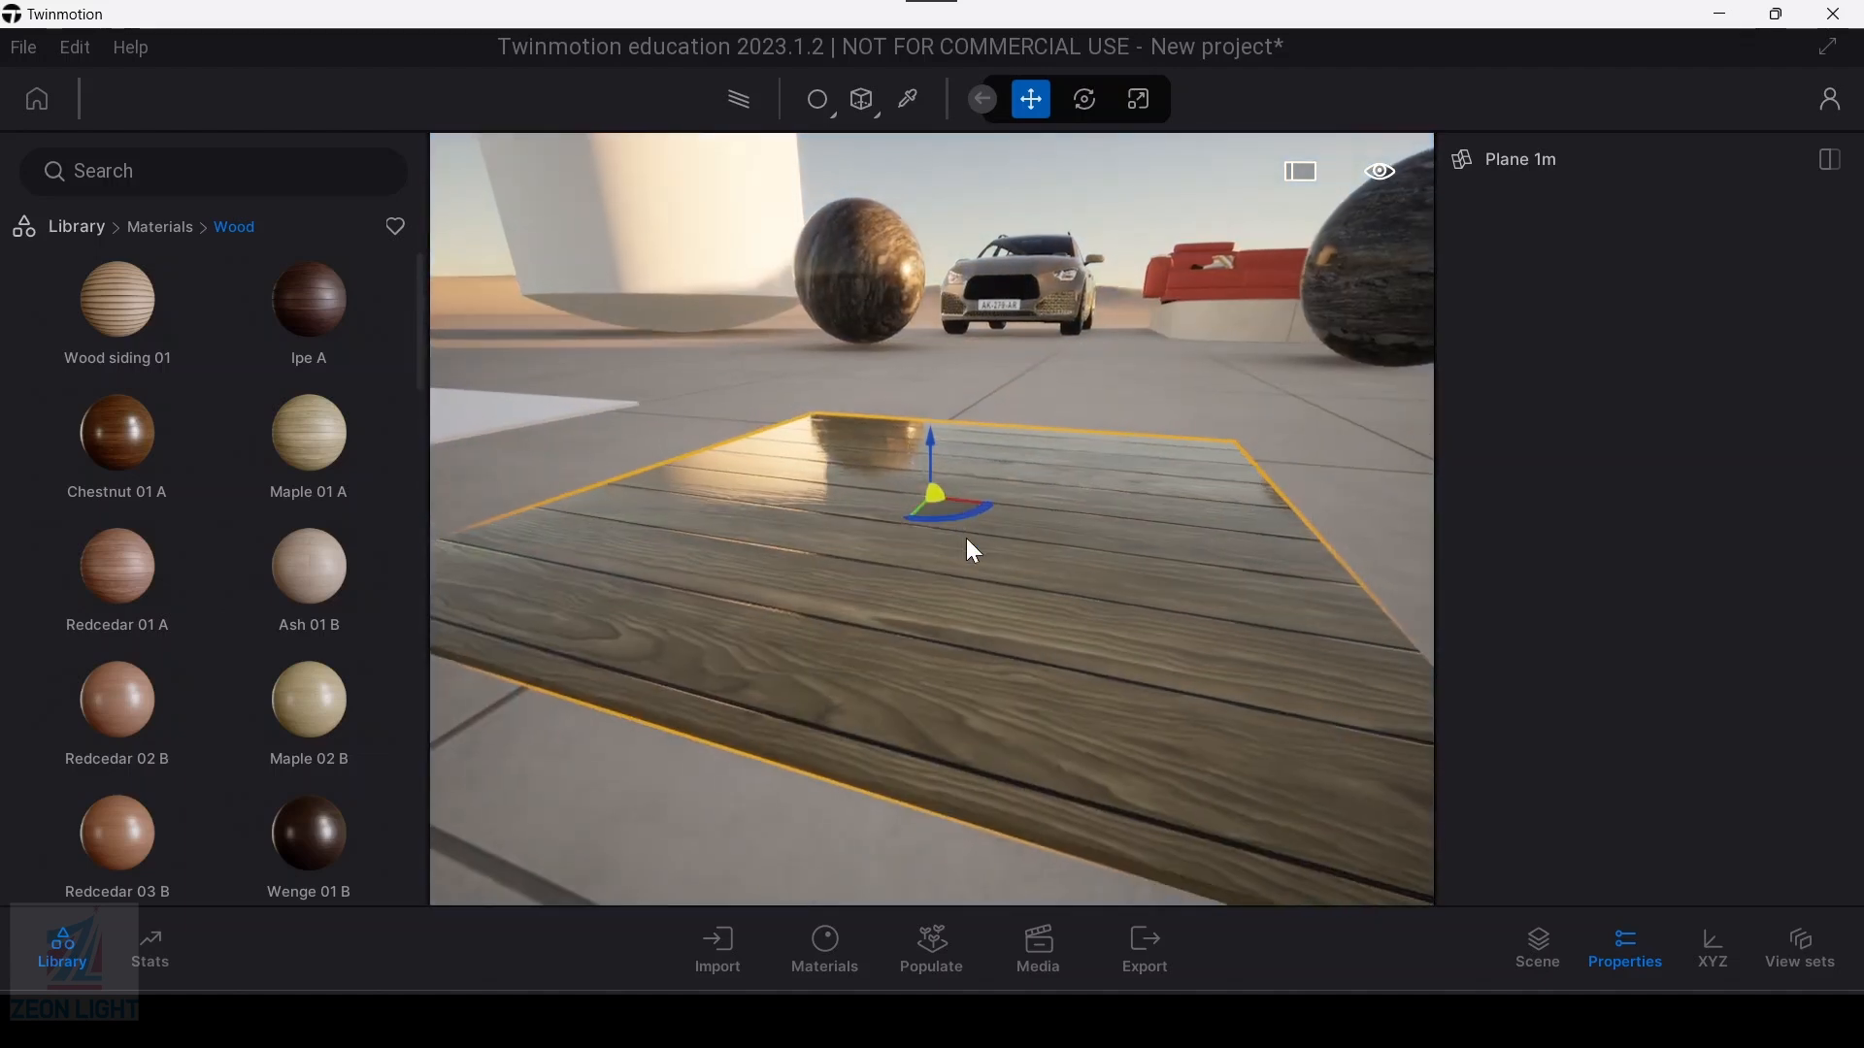
Step: Pick the Maple 01 A material from the wooden slab and set its roughness to 53%
{"action": "left_click", "coordinate": [909, 99]}
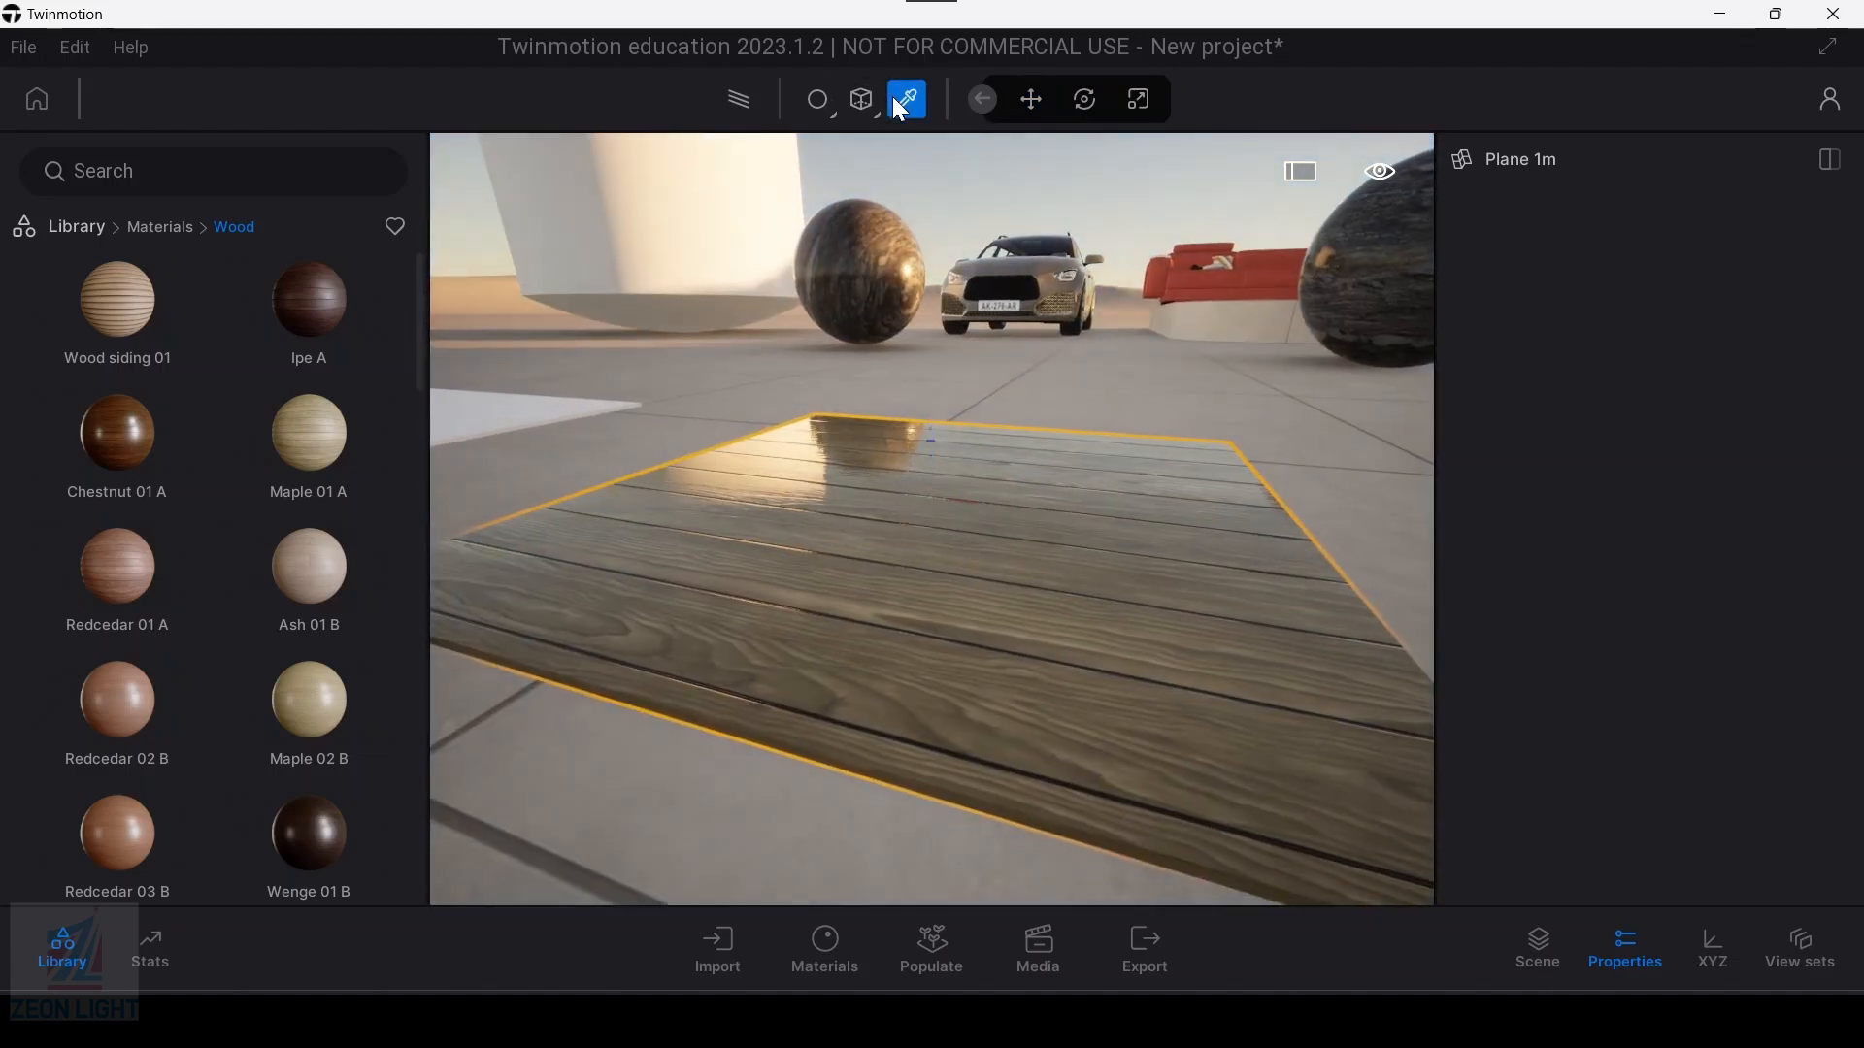
{"action": "left_click", "coordinate": [962, 554]}
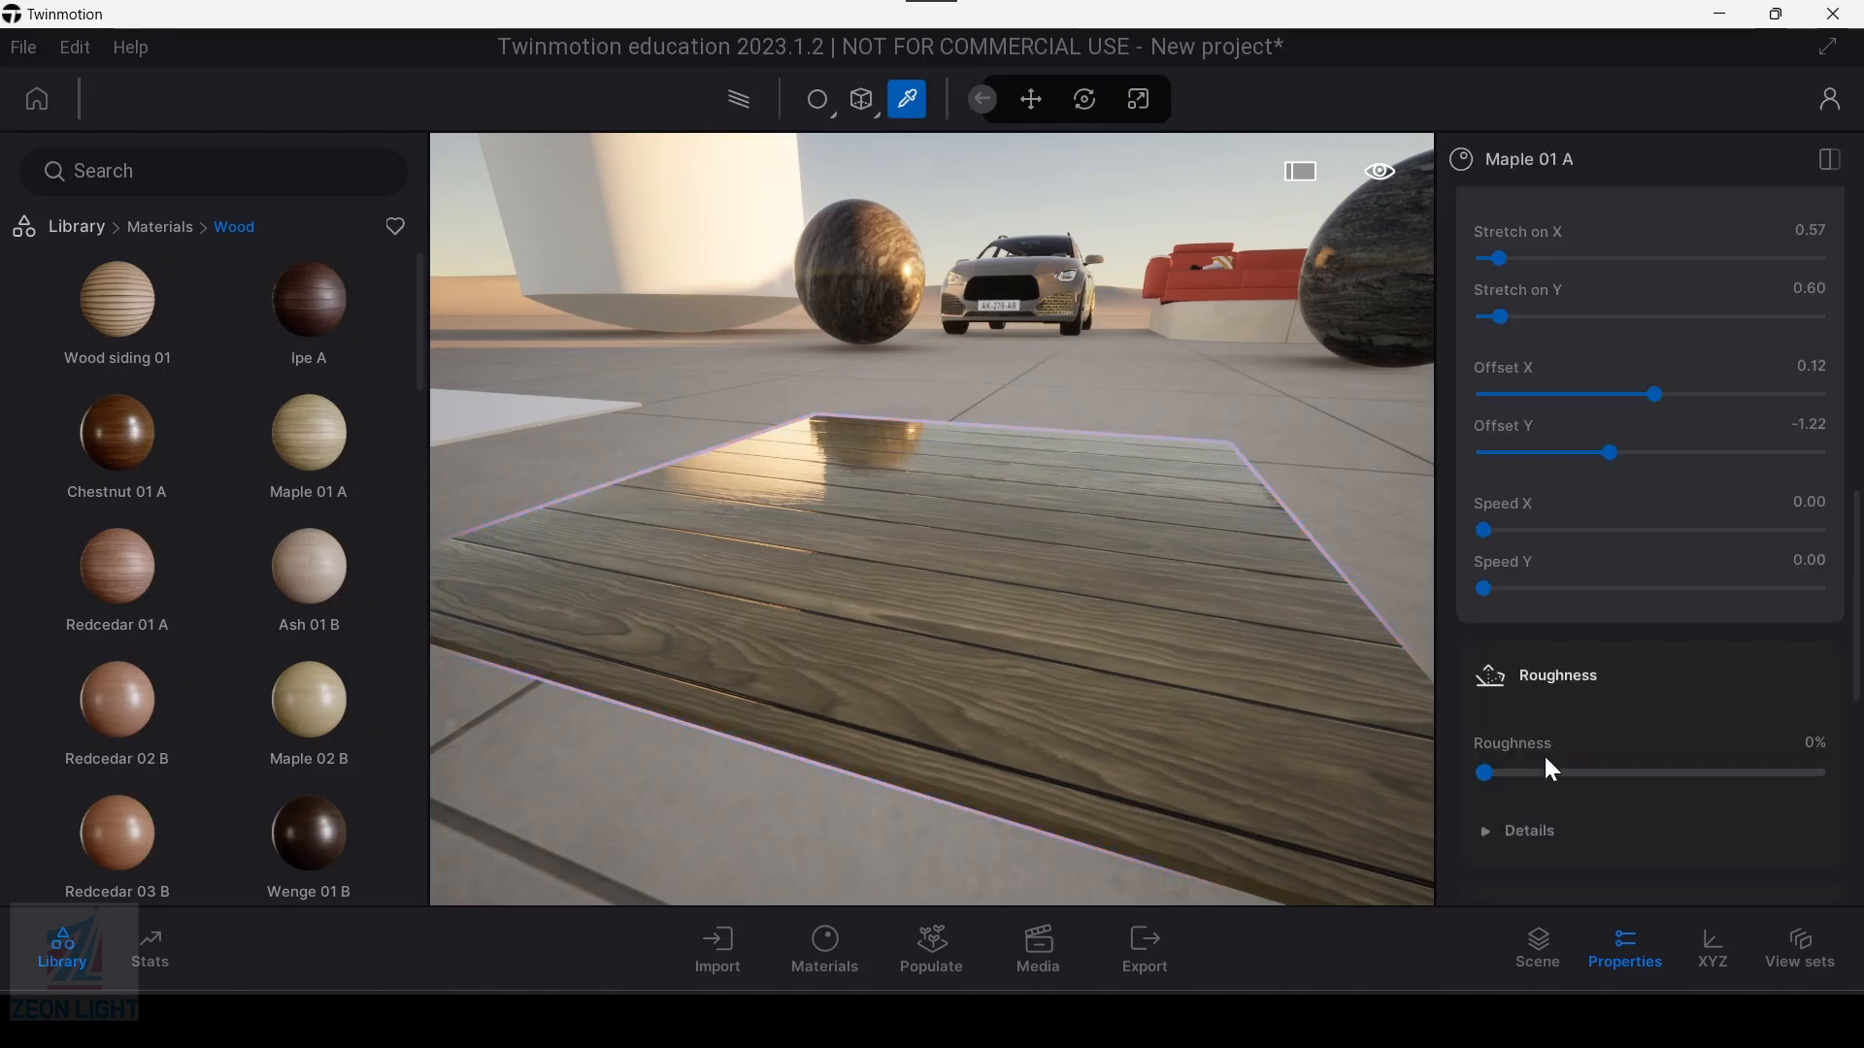
{"action": "left_click_drag", "start_coordinate": [1496, 774], "coordinate": [1647, 774]}
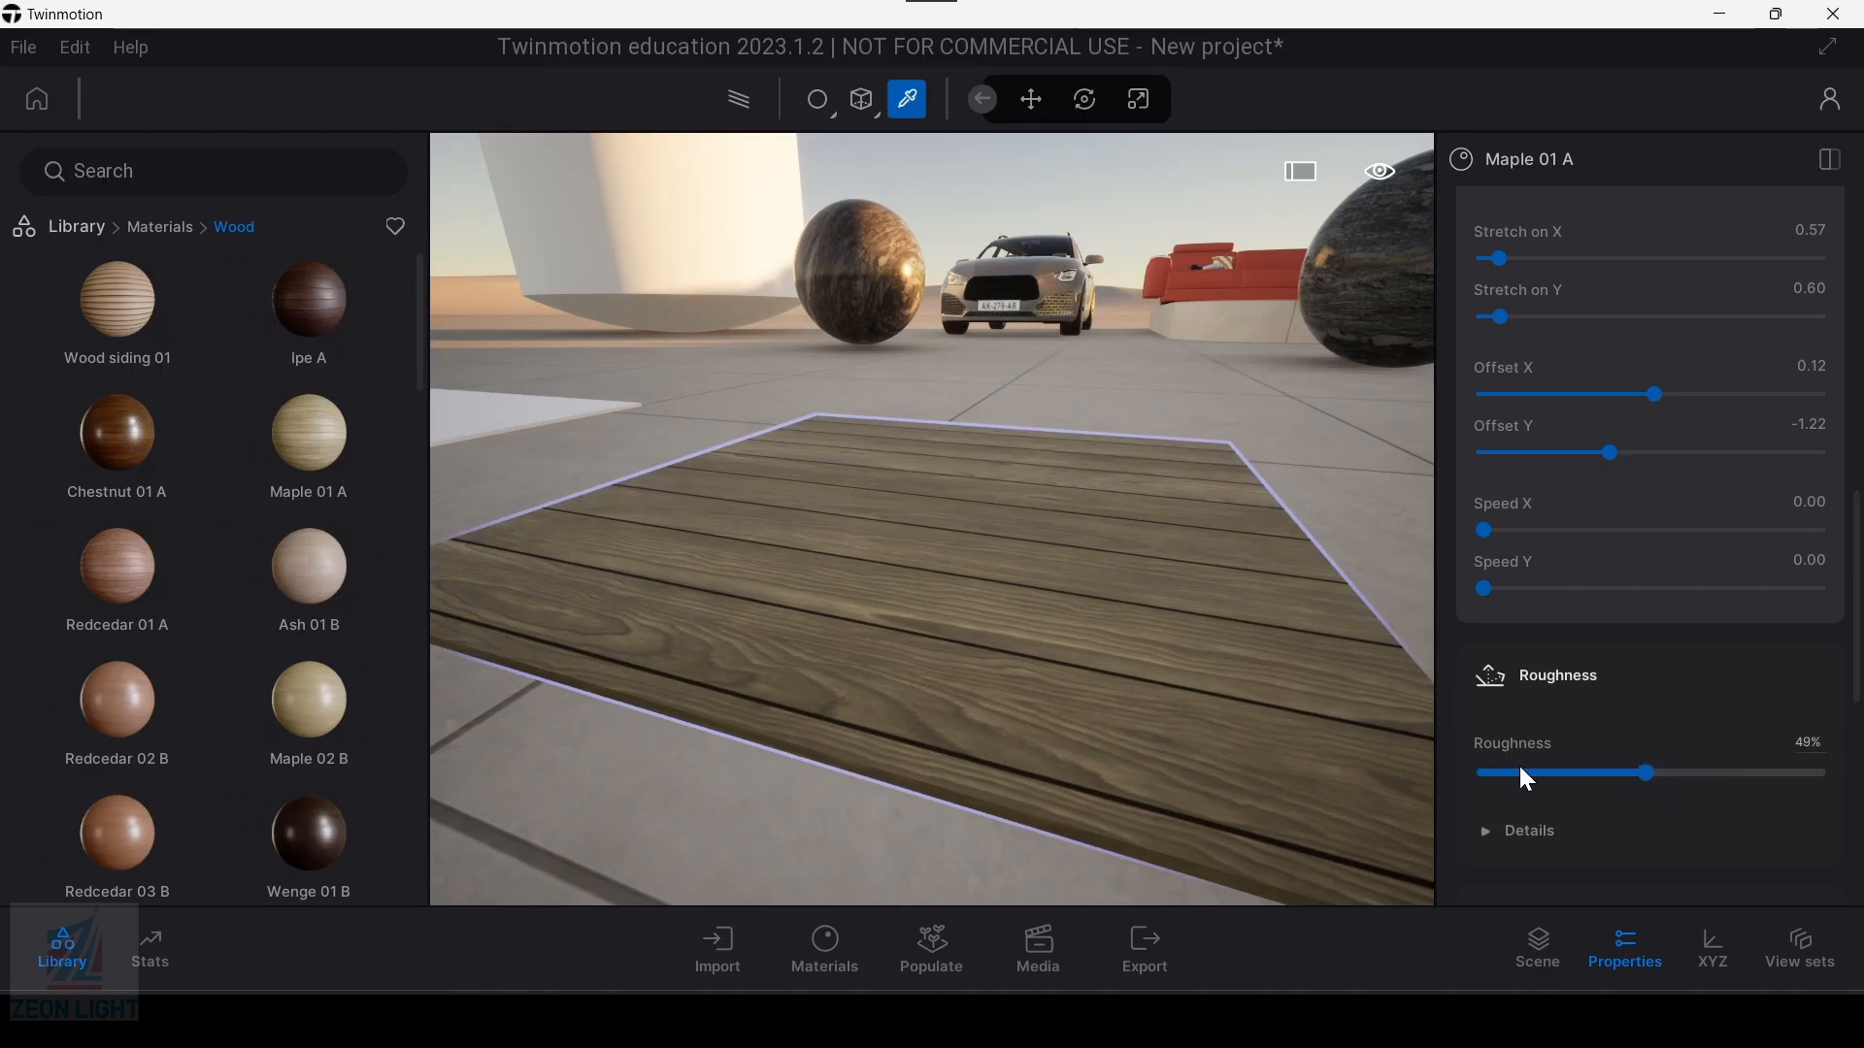
{"action": "mouse_move", "coordinate": [1650, 783]}
{"action": "left_mouse_down"}
{"action": "mouse_move", "coordinate": [1592, 777]}
{"action": "mouse_move", "coordinate": [1670, 782]}
{"action": "left_mouse_up"}
{"action": "scroll", "coordinate": [1544, 773], "scroll_direction": "down", "scroll_amount": 2}
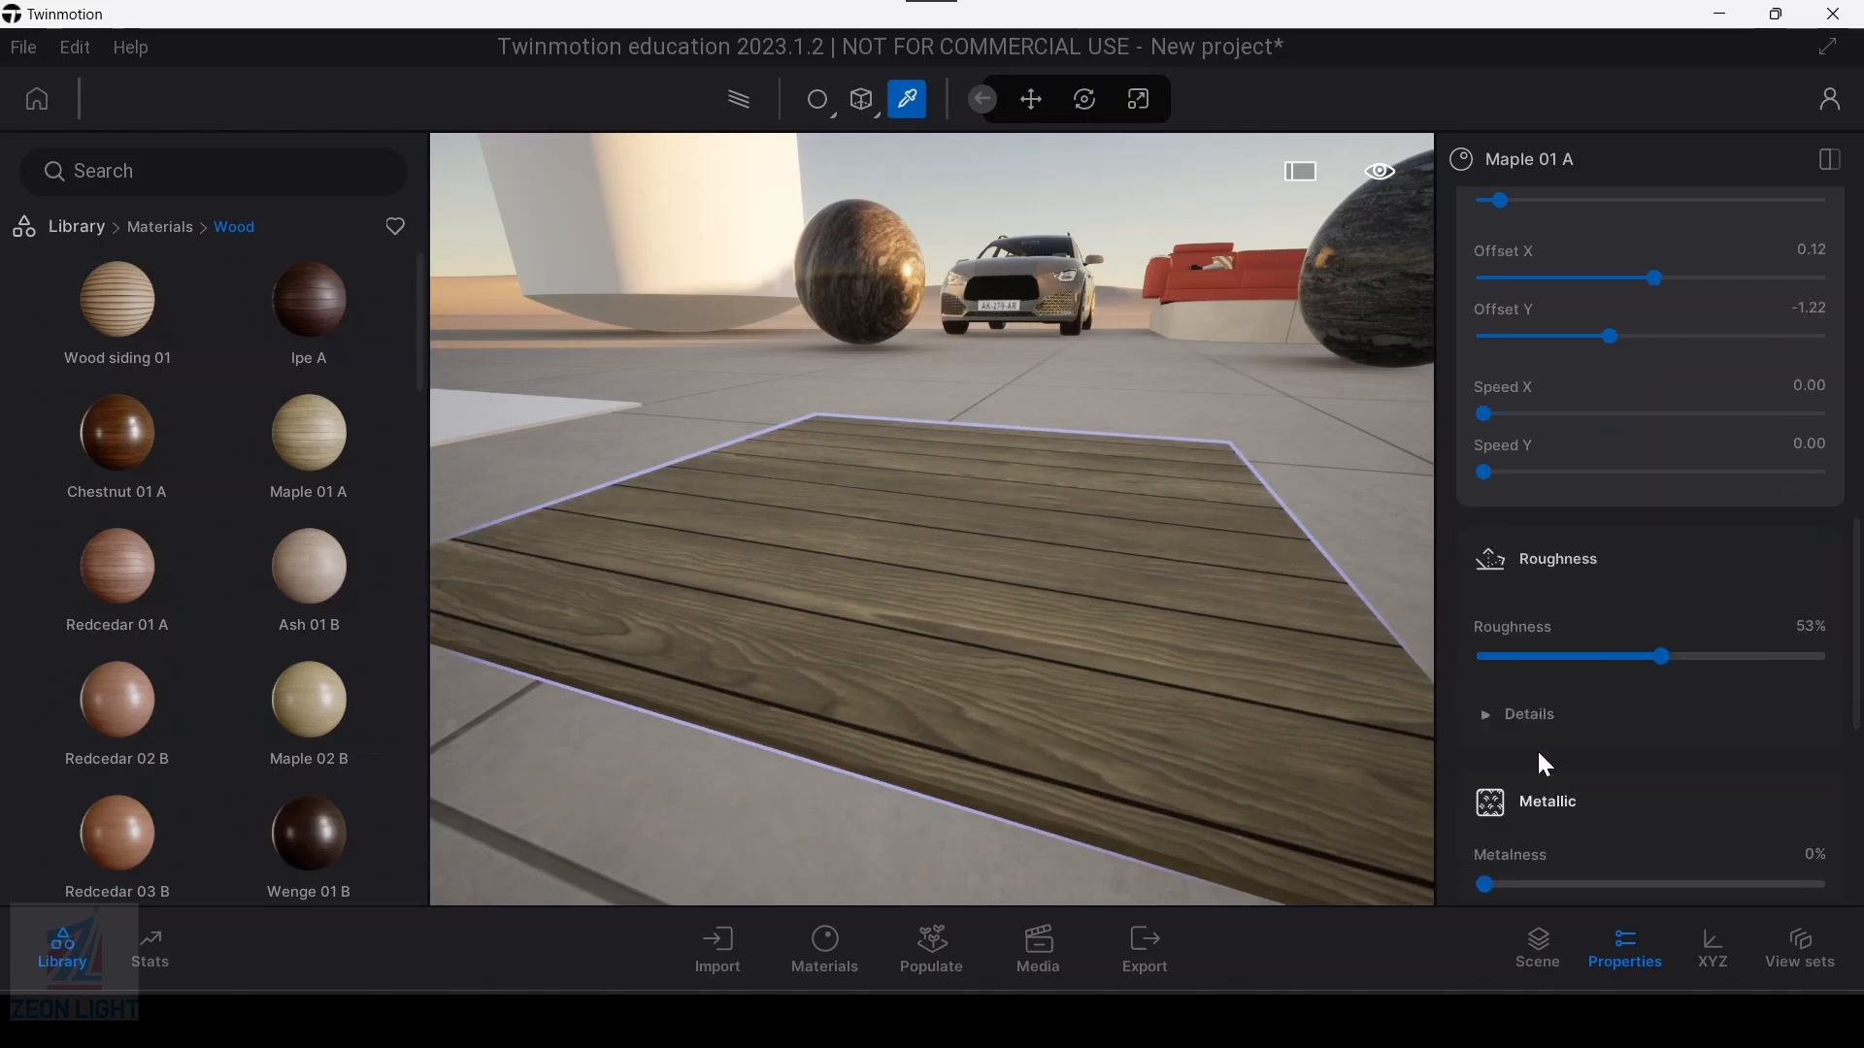
Step: Expand the Maple 01 A roughness details to examine the texture and invert options
{"action": "left_click", "coordinate": [1489, 709]}
{"action": "scroll", "coordinate": [1488, 669], "scroll_direction": "down", "scroll_amount": 1}
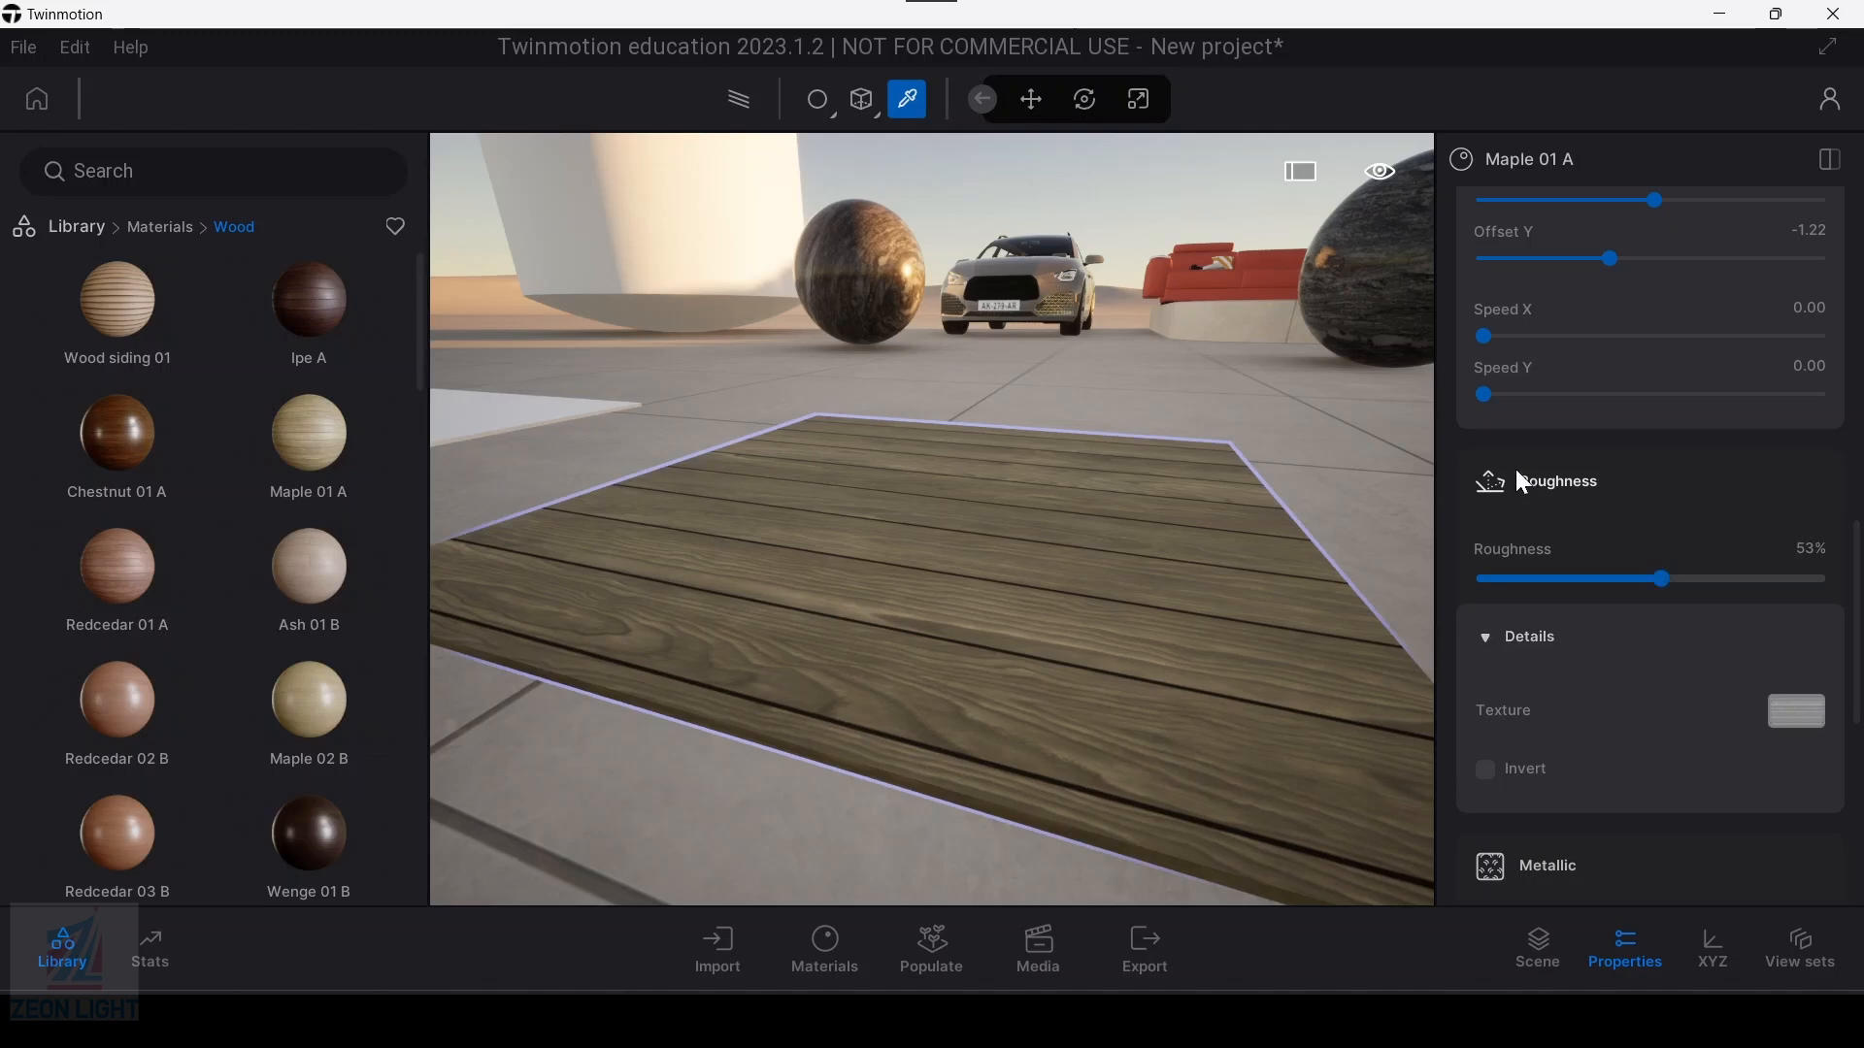
{"action": "middle_click_drag", "start_coordinate": [1023, 567], "coordinate": [951, 547]}
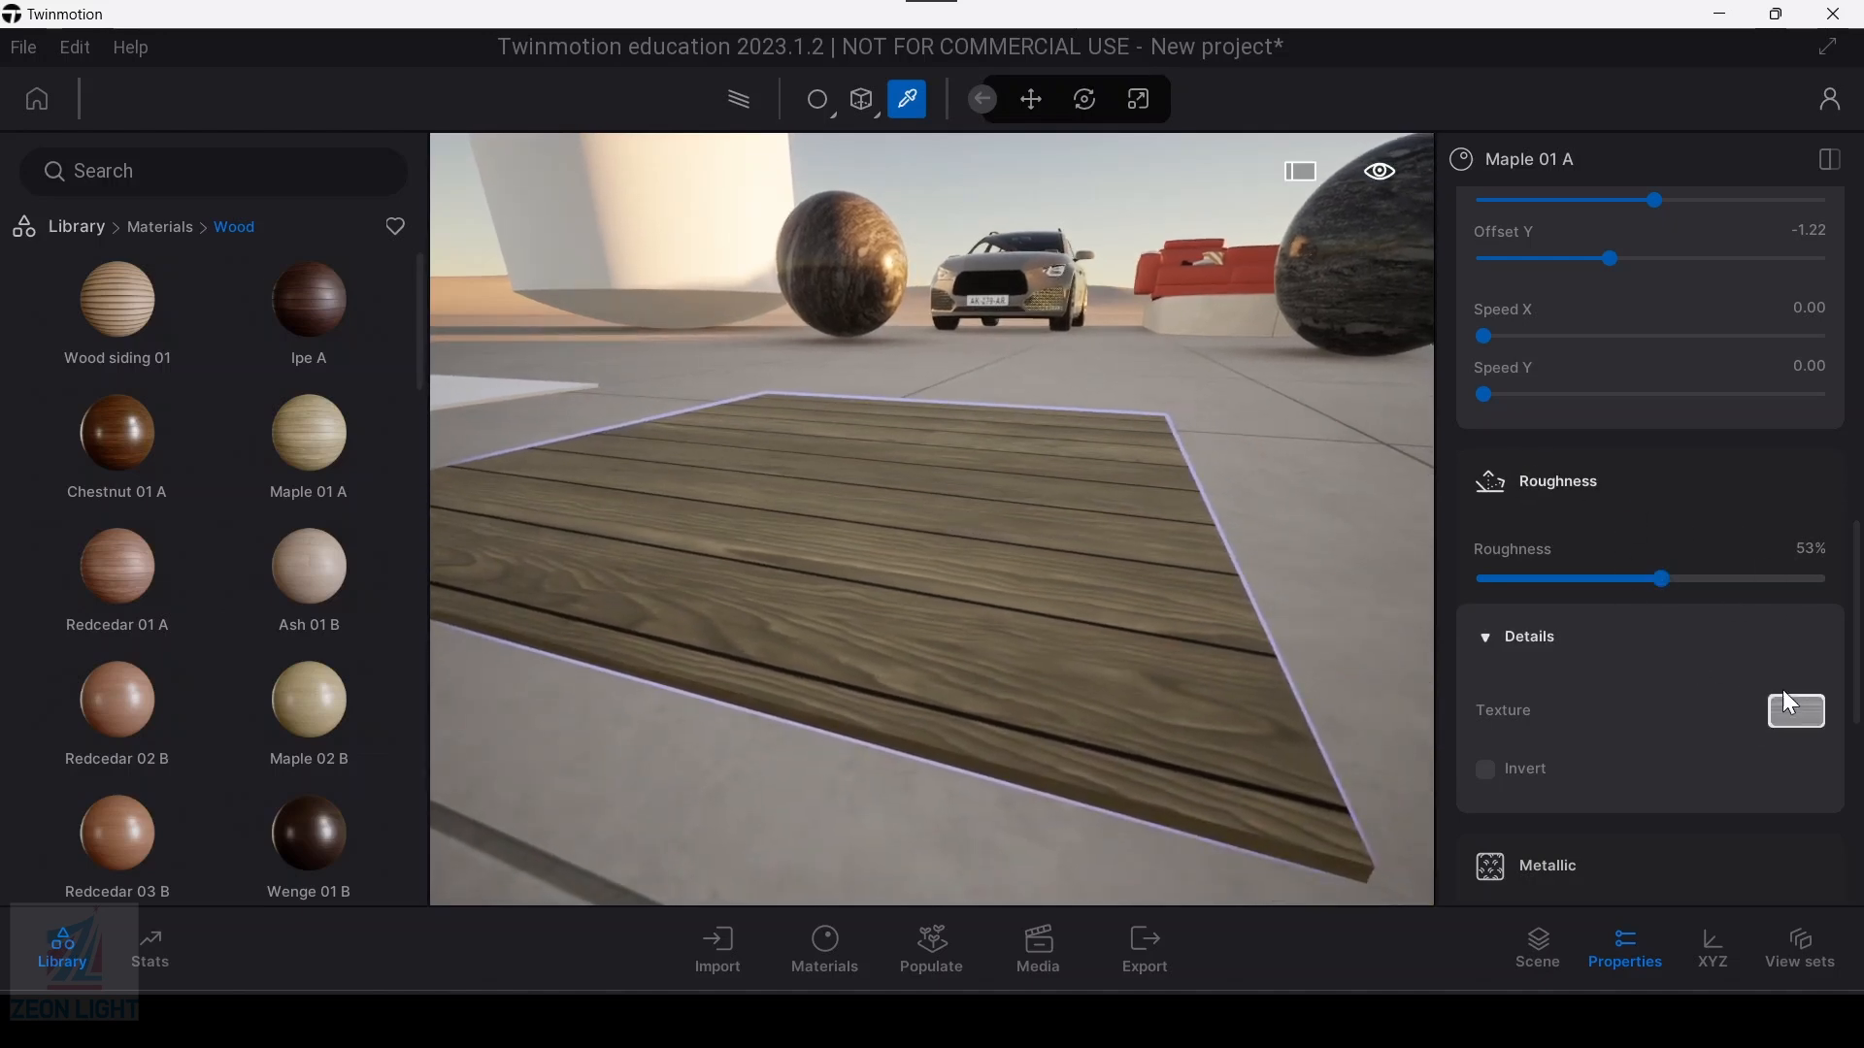
Step: Examine the Maple 01 A metalness setting, expanding and collapsing its details to view the texture and invert options
{"action": "scroll", "coordinate": [1604, 737], "scroll_direction": "down", "scroll_amount": 3}
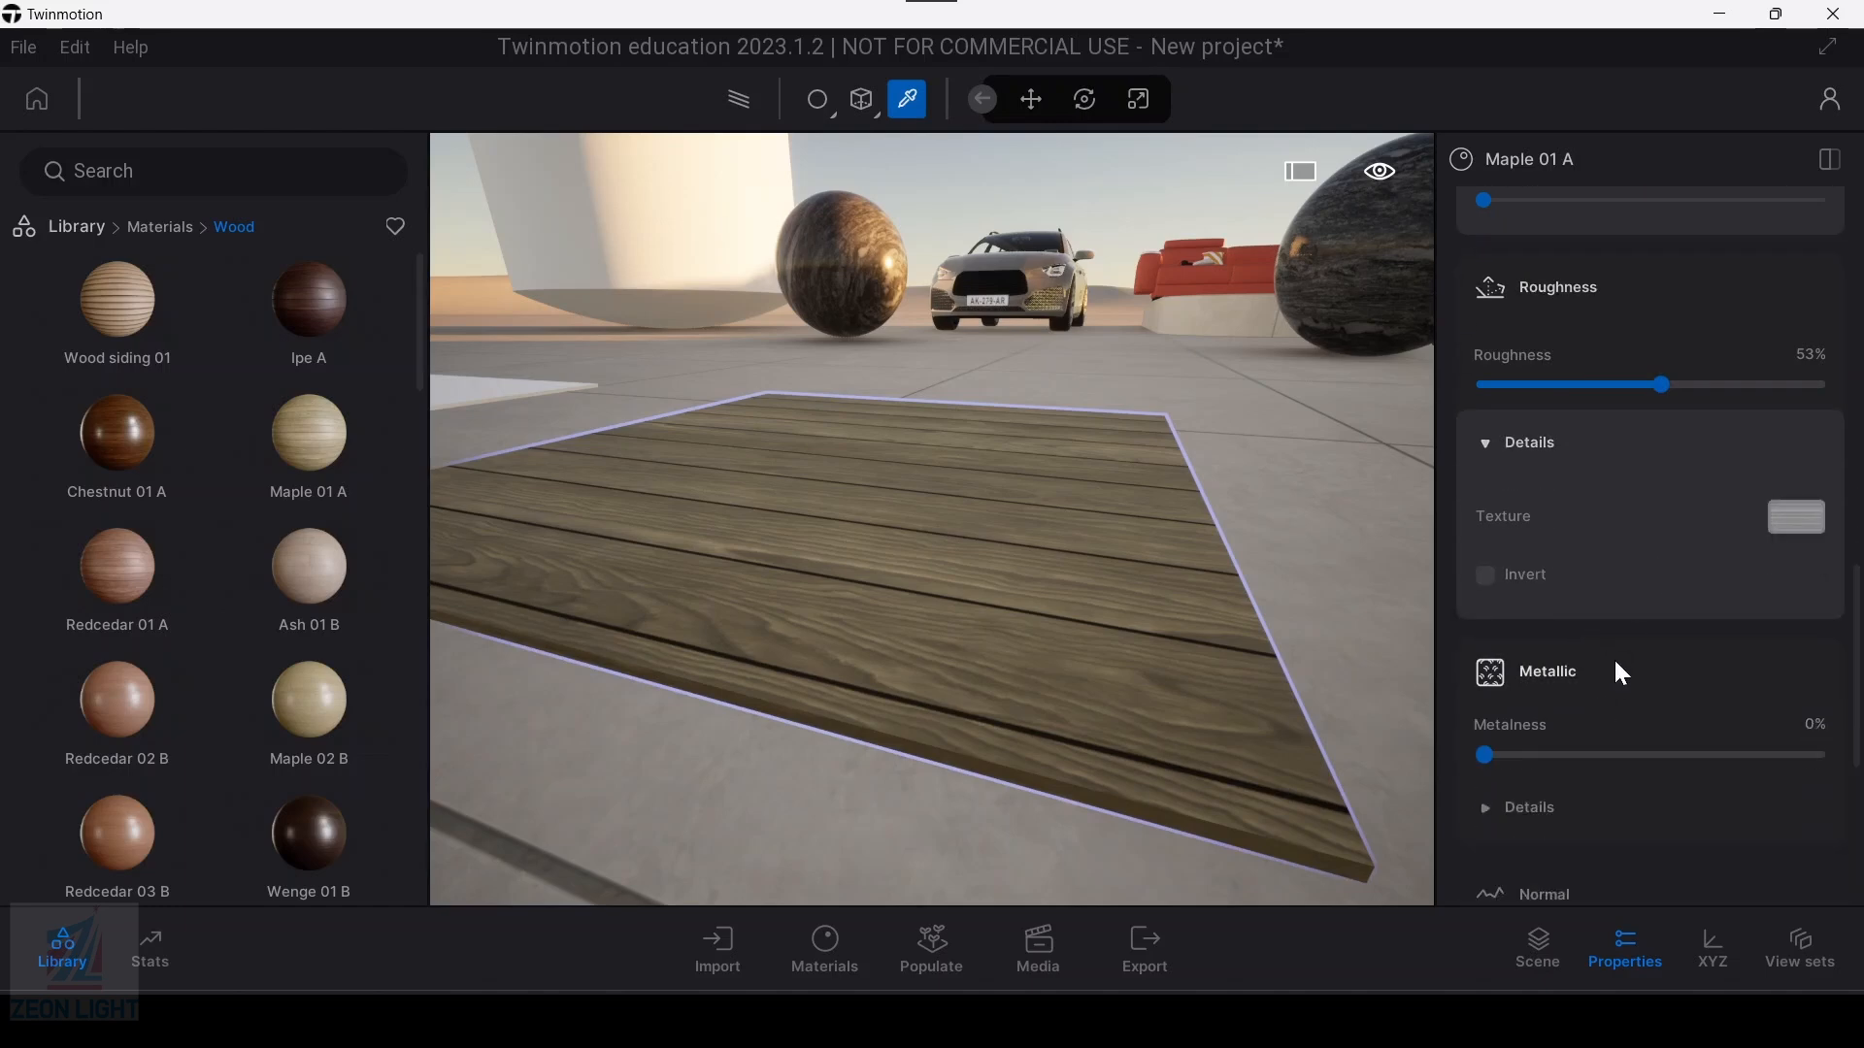
{"action": "scroll", "coordinate": [1621, 665], "scroll_direction": "down", "scroll_amount": 1}
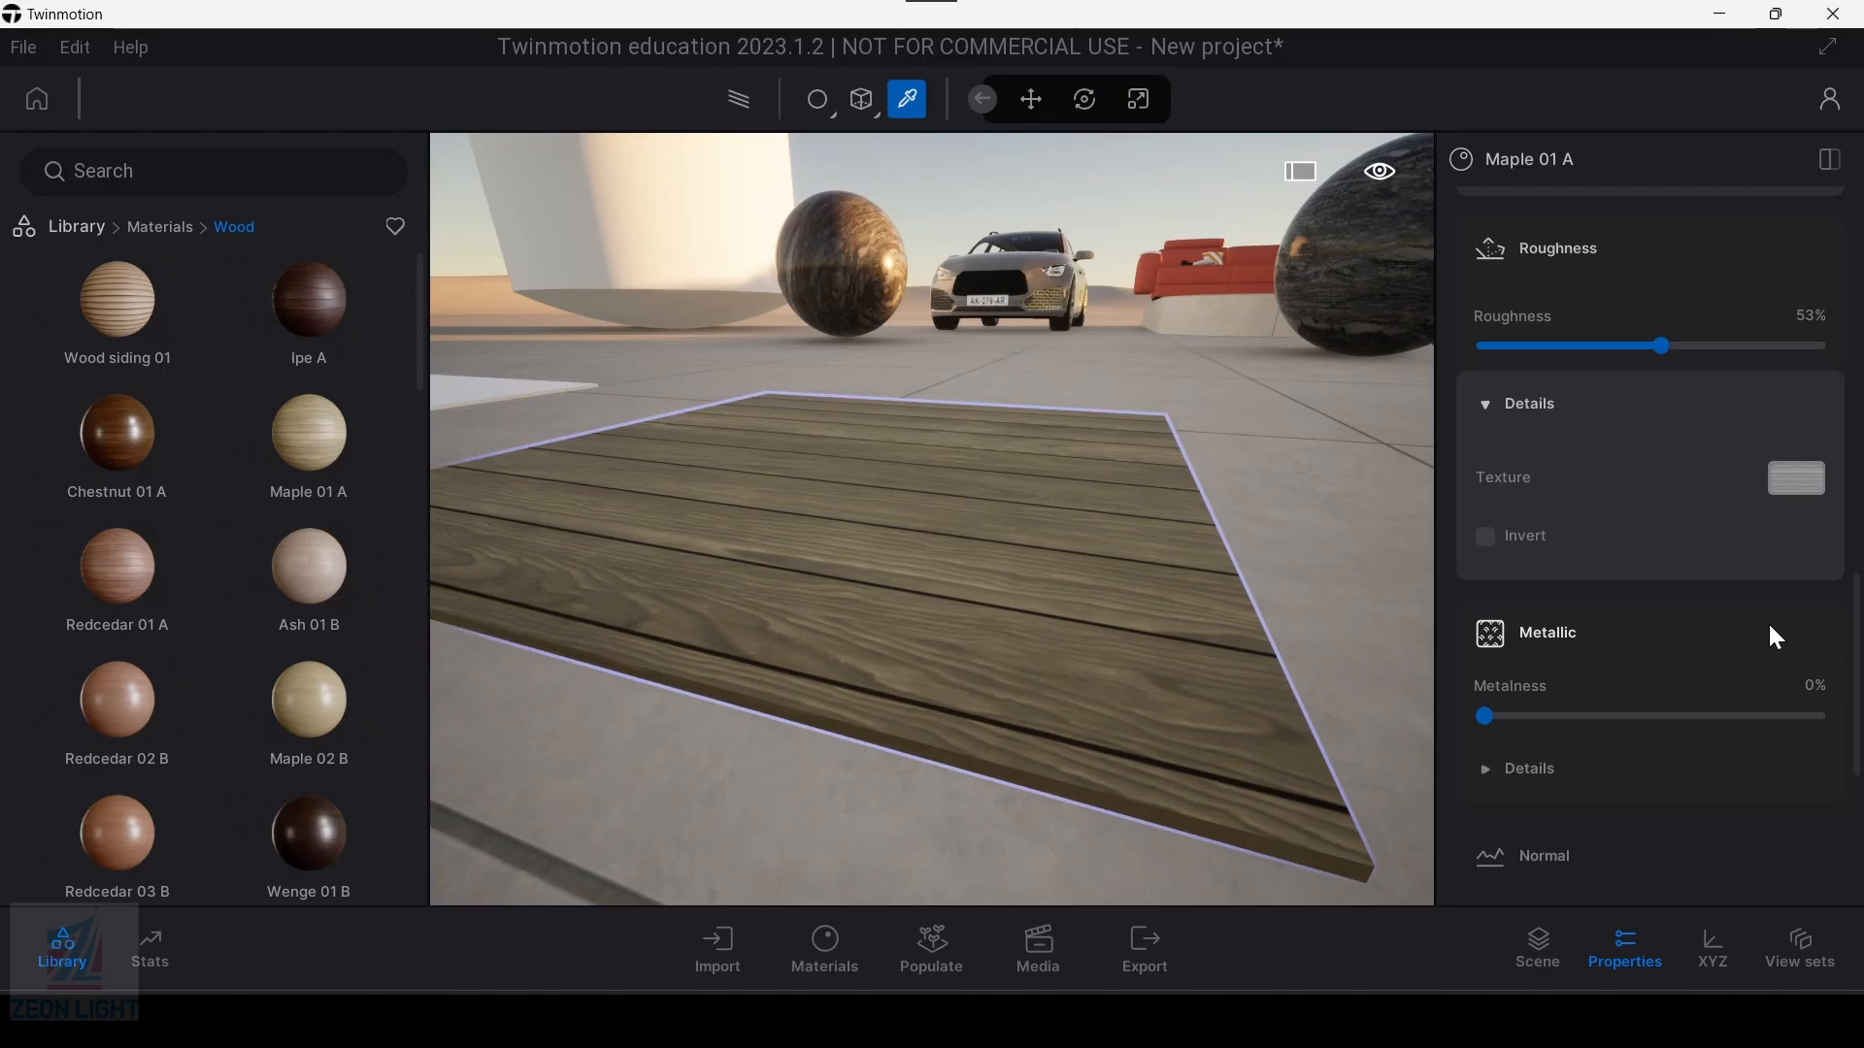
{"action": "scroll", "coordinate": [1053, 580], "scroll_direction": "up", "scroll_amount": 3}
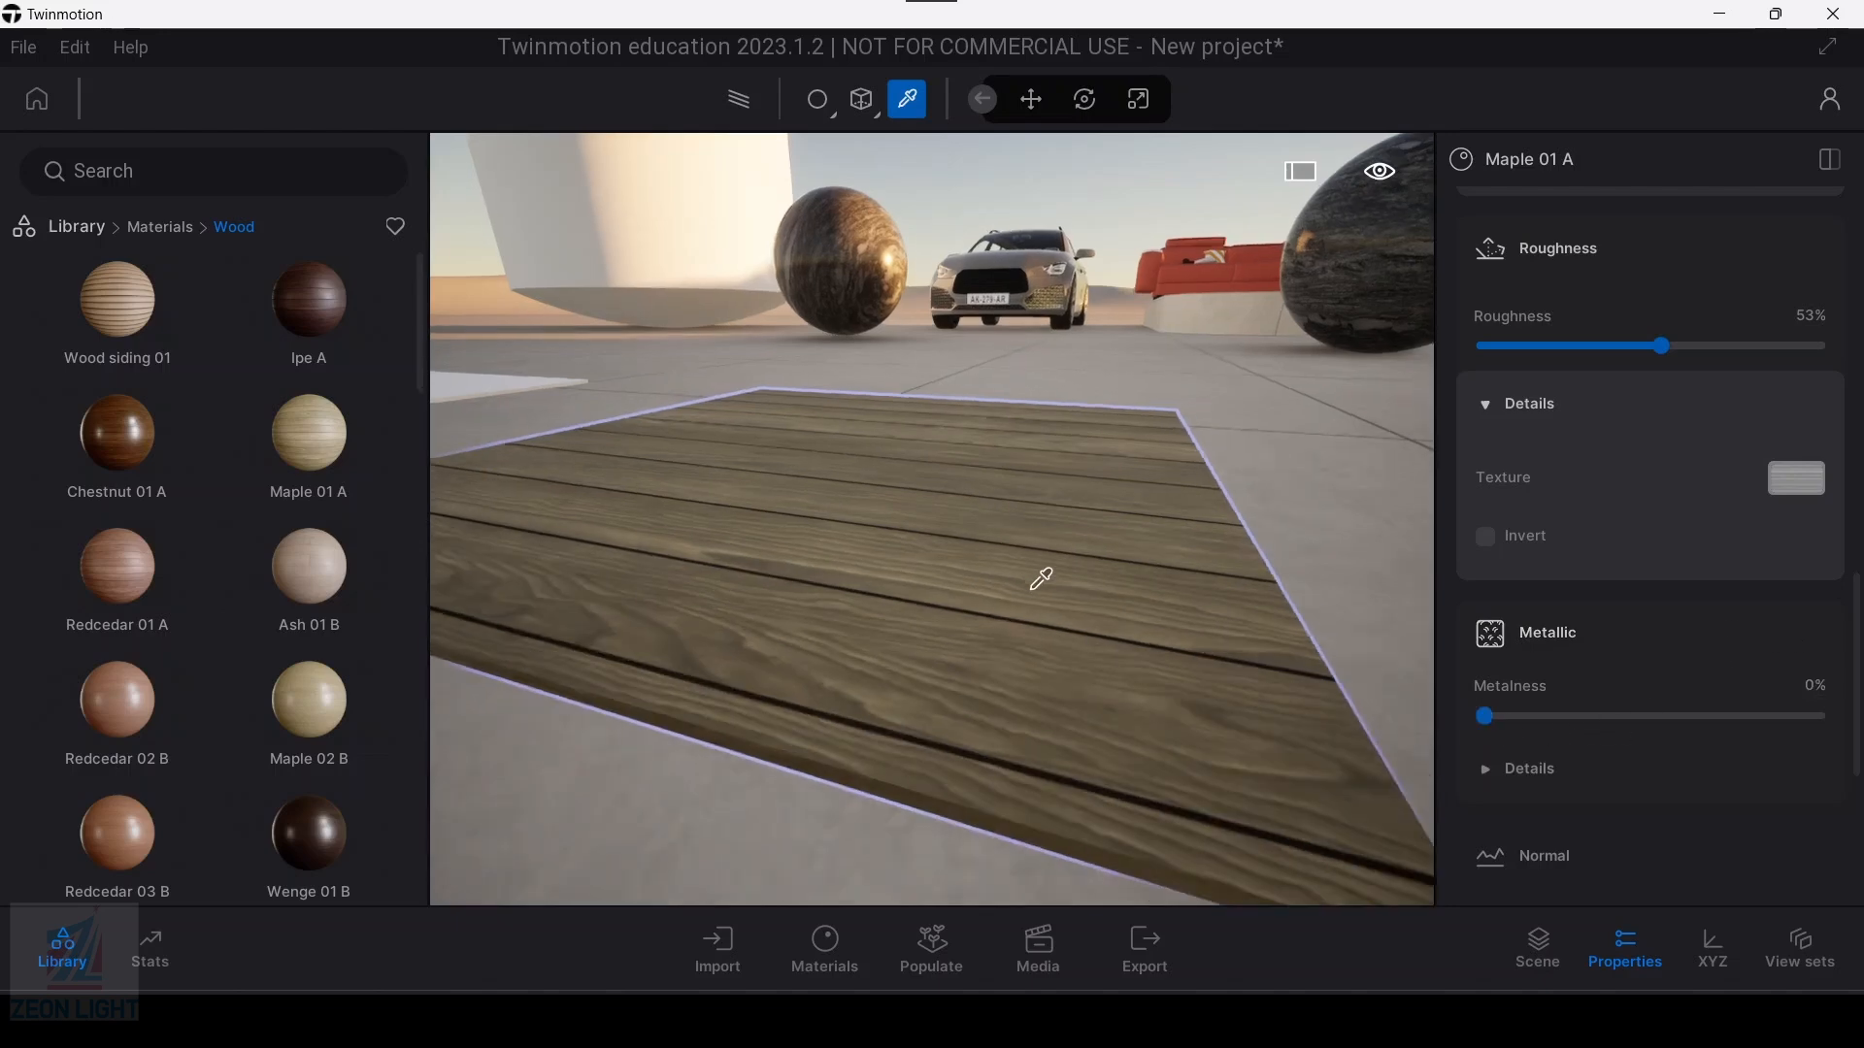
{"action": "mouse_move", "coordinate": [1485, 719]}
{"action": "left_mouse_down"}
{"action": "mouse_move", "coordinate": [1847, 708]}
{"action": "mouse_move", "coordinate": [1456, 729]}
{"action": "left_mouse_up"}
{"action": "scroll", "coordinate": [1018, 587], "scroll_direction": "down", "scroll_amount": 3}
{"action": "scroll", "coordinate": [902, 491], "scroll_direction": "down", "scroll_amount": 3}
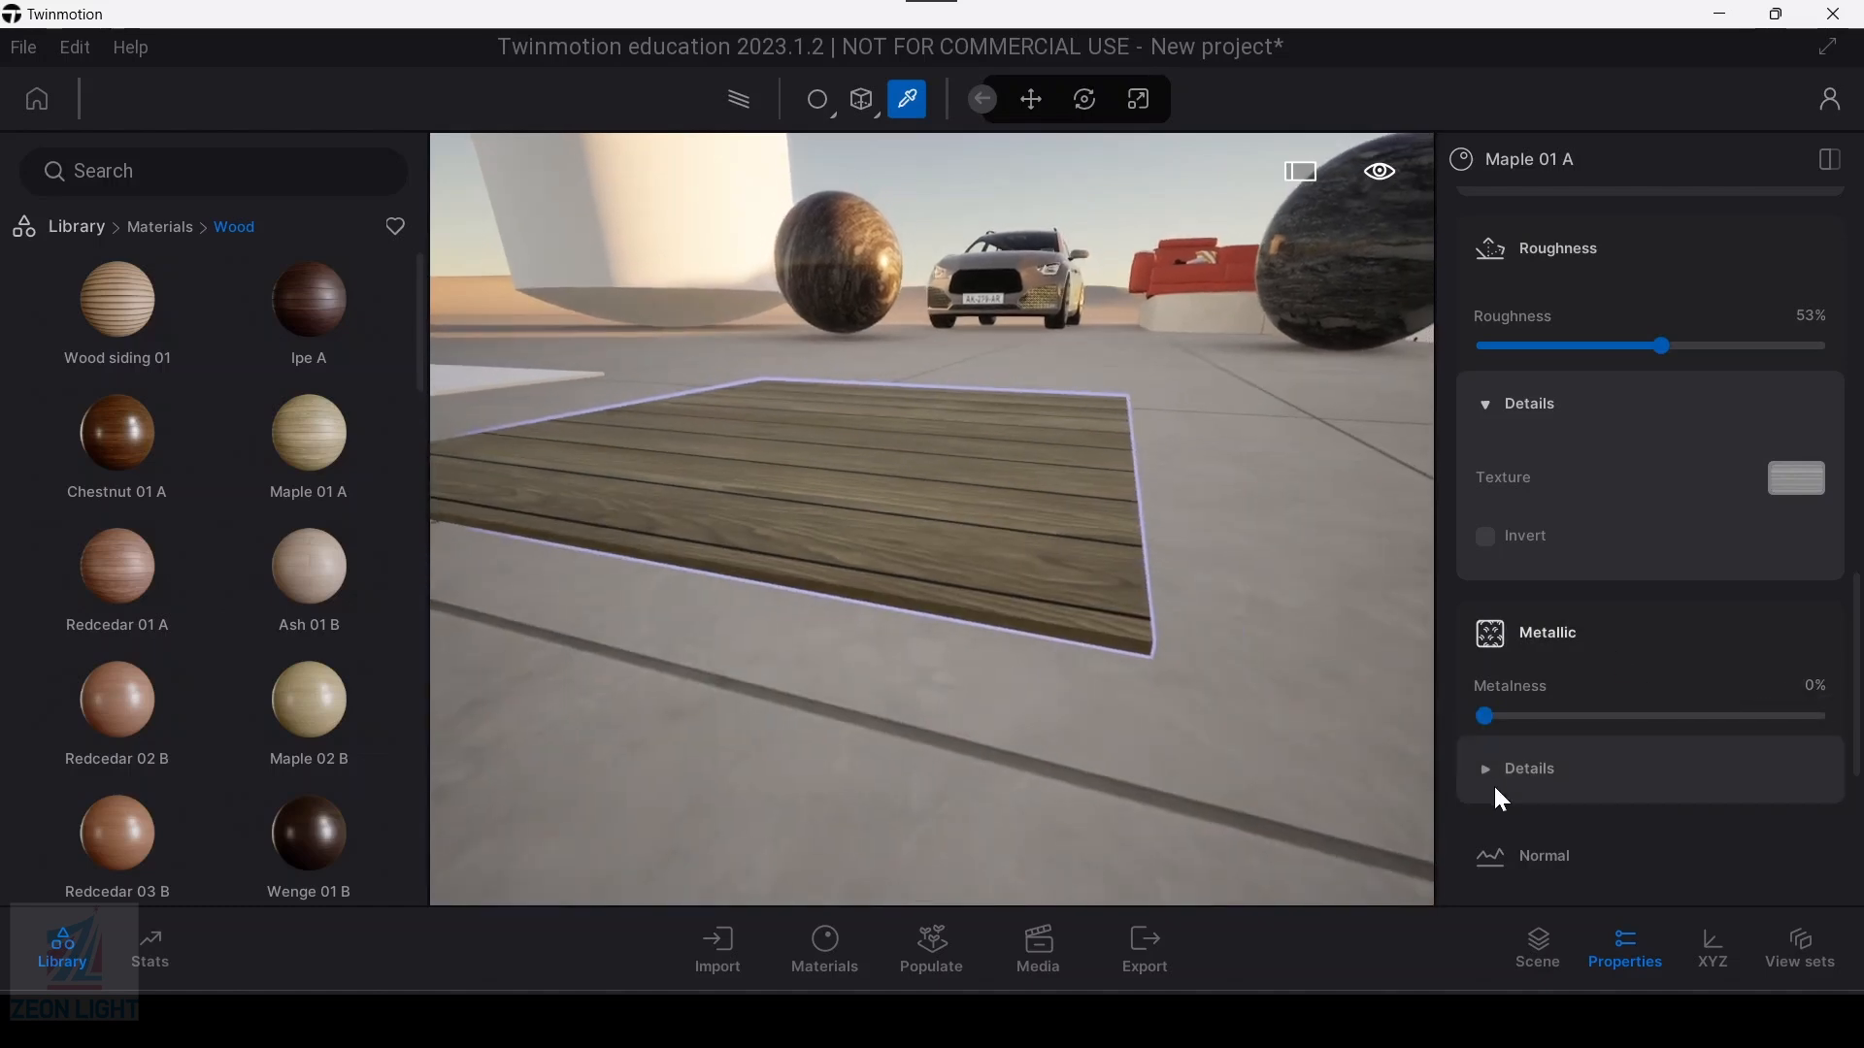
{"action": "left_click", "coordinate": [1500, 770]}
{"action": "scroll", "coordinate": [1543, 757], "scroll_direction": "down", "scroll_amount": 1}
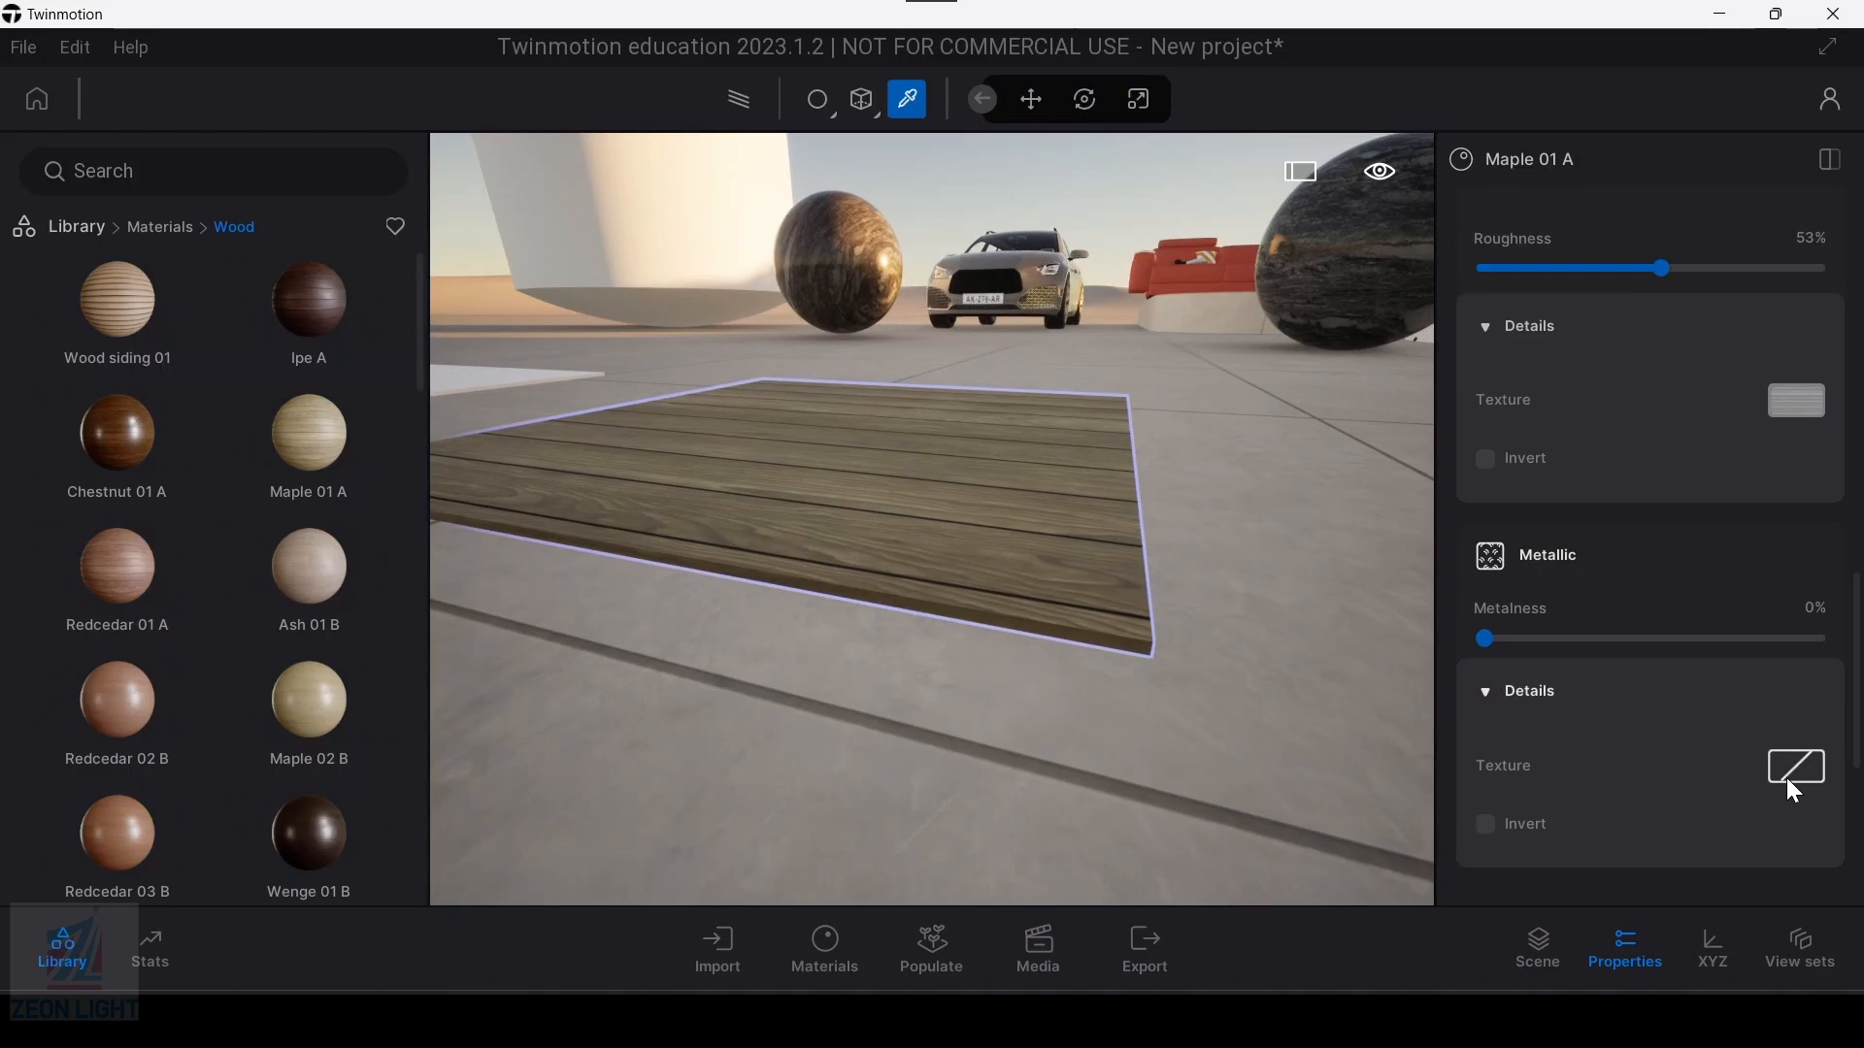
{"action": "left_click", "coordinate": [1488, 701]}
{"action": "scroll", "coordinate": [1497, 696], "scroll_direction": "down", "scroll_amount": 1}
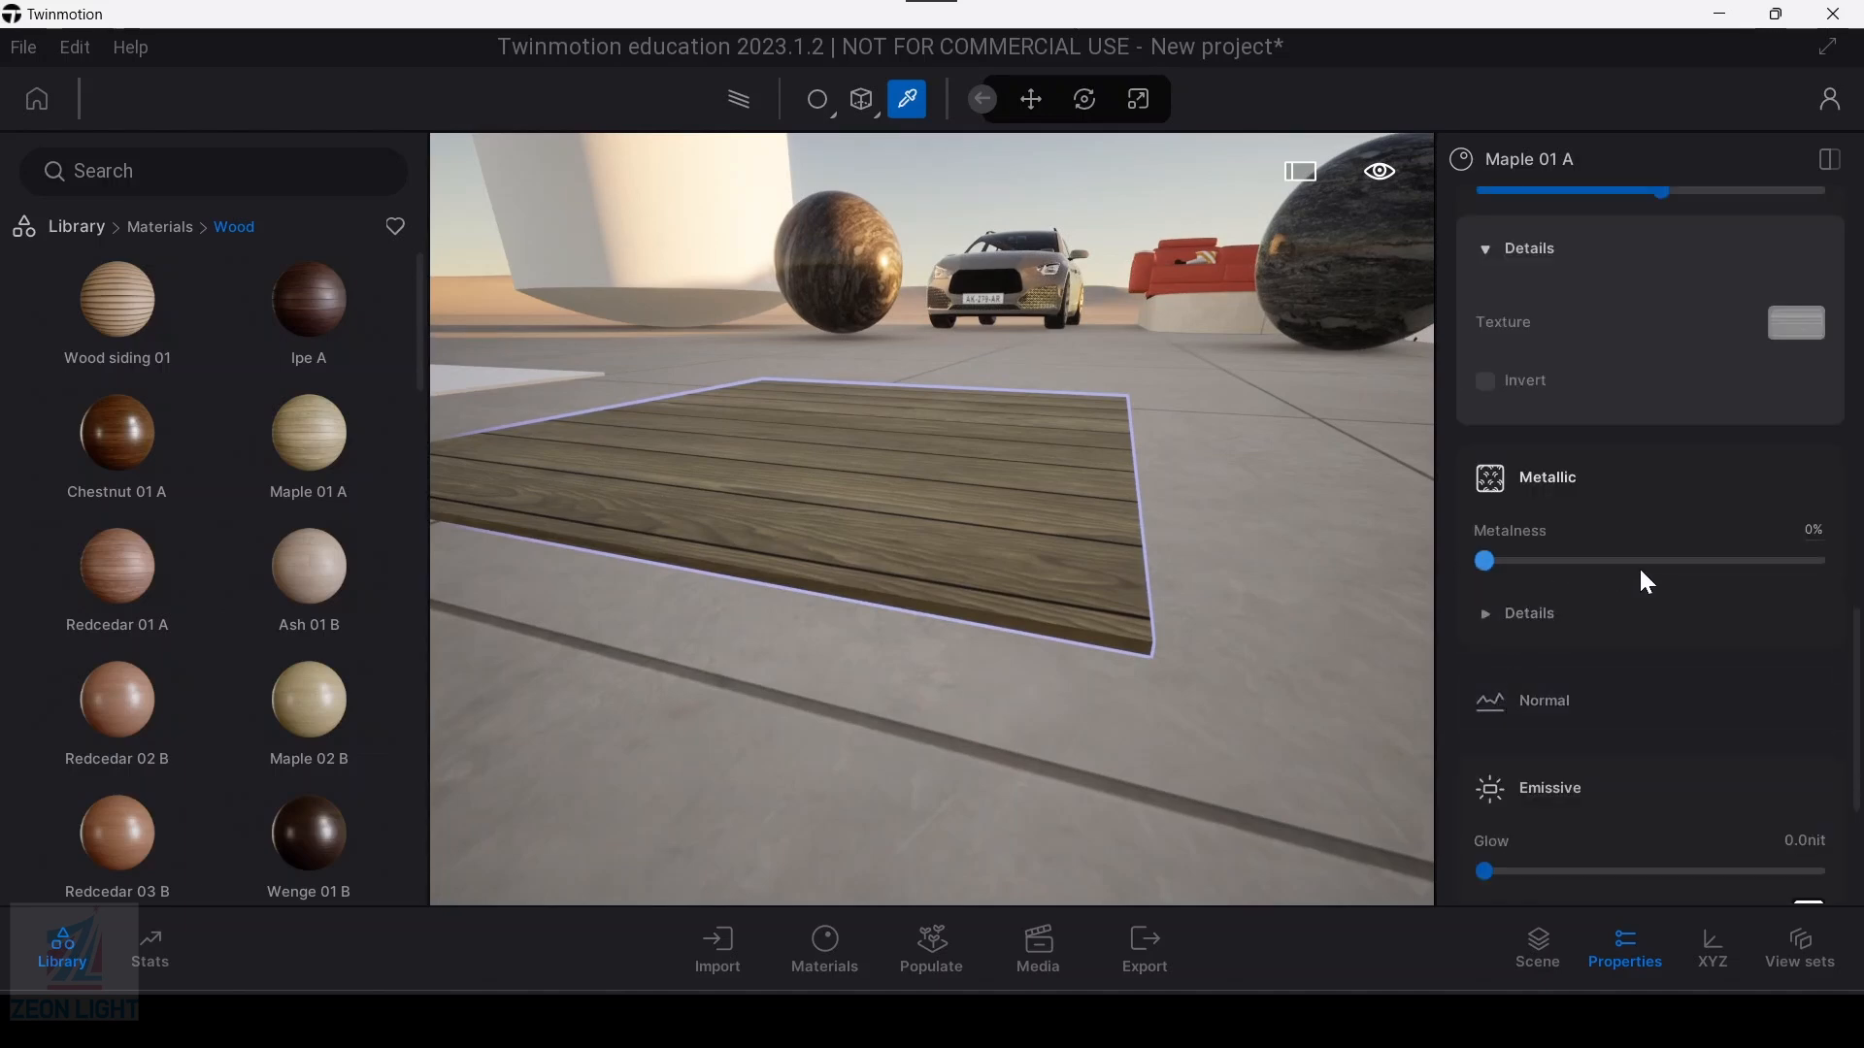
Step: Apply the Brushed aluminium 01 material from the metal library to the white slab beside the wooden one
{"action": "scroll", "coordinate": [818, 546], "scroll_direction": "up", "scroll_amount": 4}
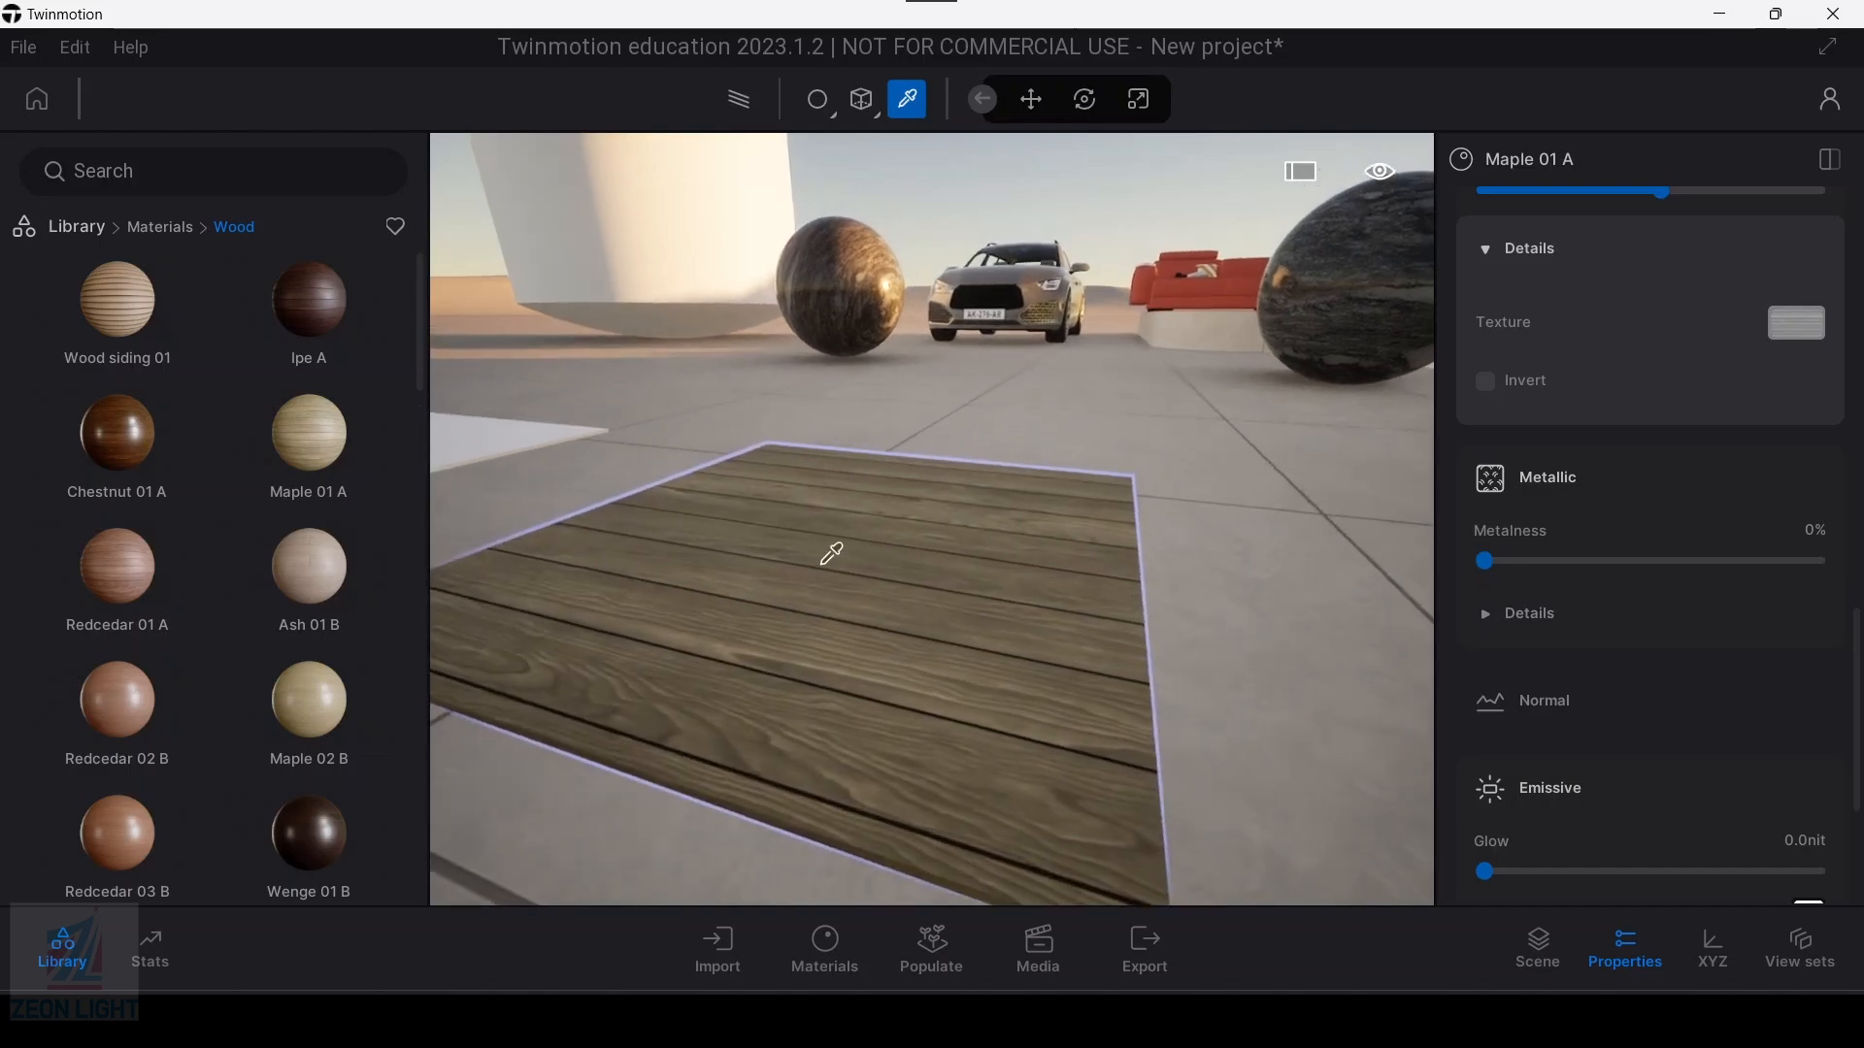
{"action": "scroll", "coordinate": [1586, 763], "scroll_direction": "down", "scroll_amount": 1}
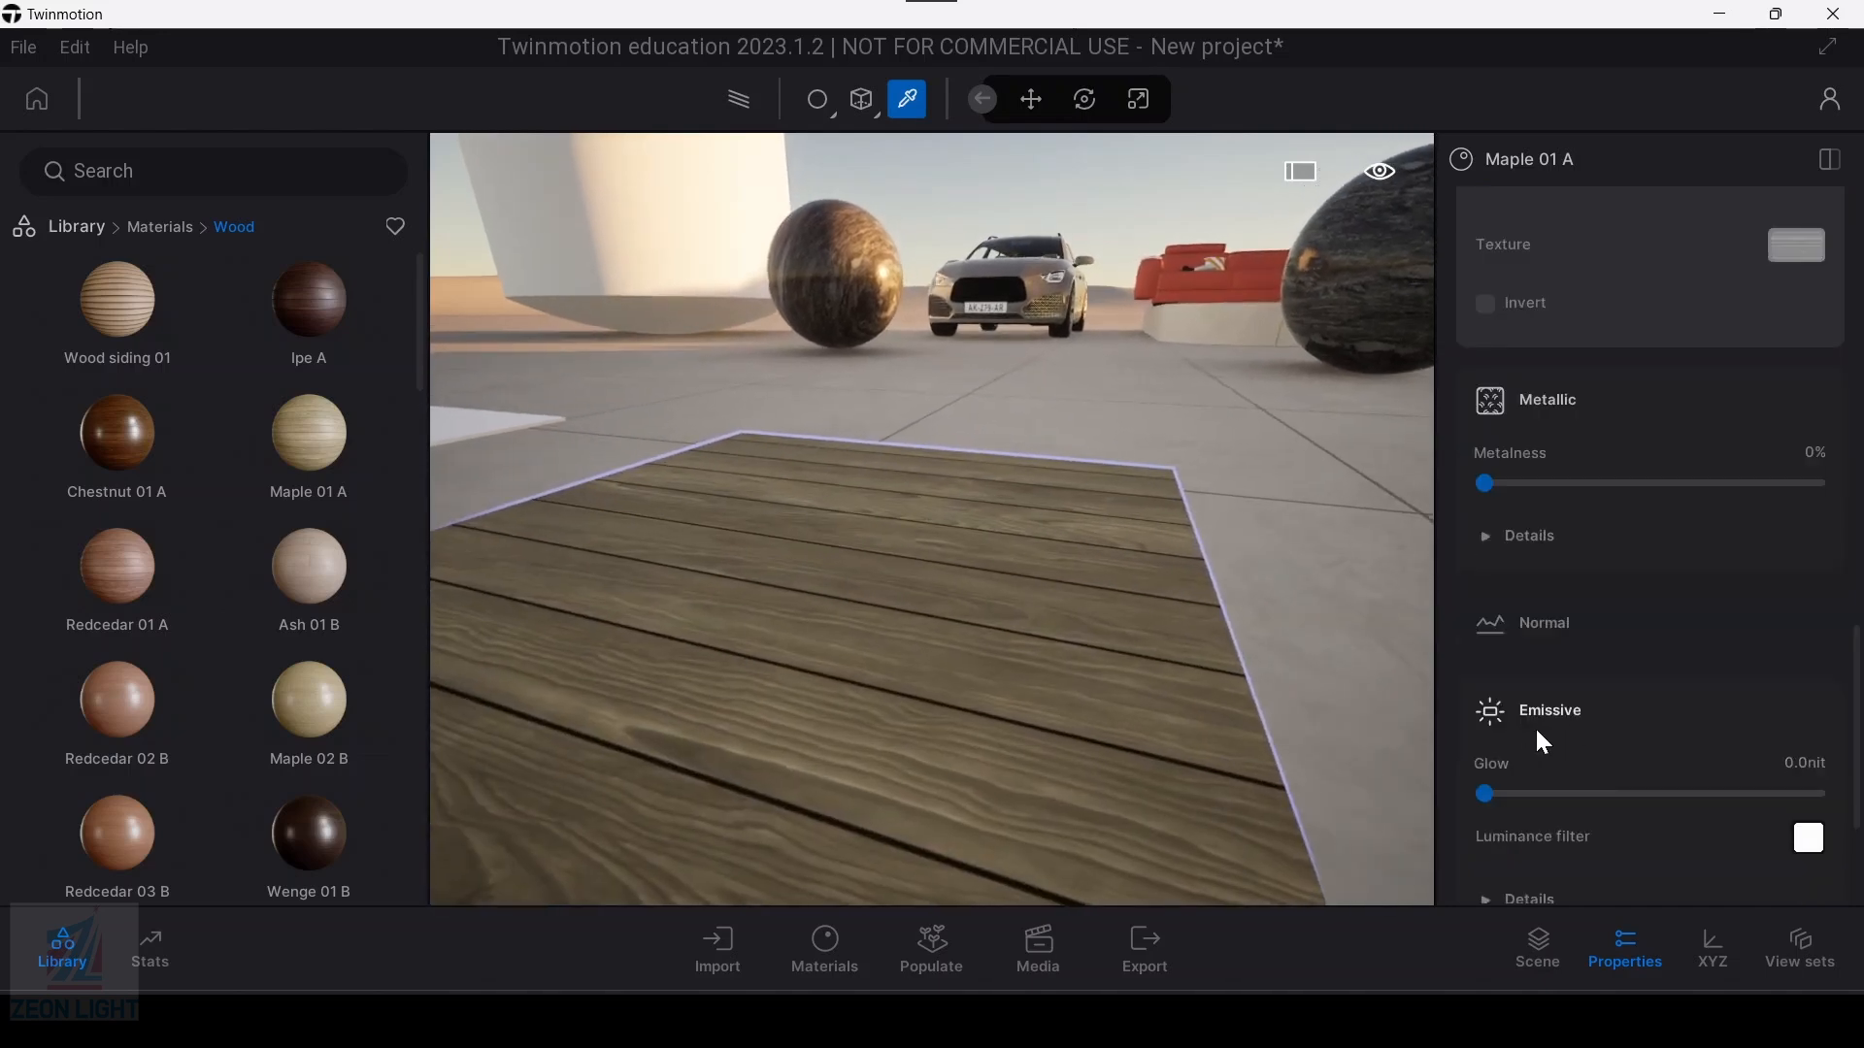
{"action": "scroll", "coordinate": [1534, 728], "scroll_direction": "down", "scroll_amount": 2}
{"action": "middle_click_drag", "start_coordinate": [849, 671], "coordinate": [1083, 716]}
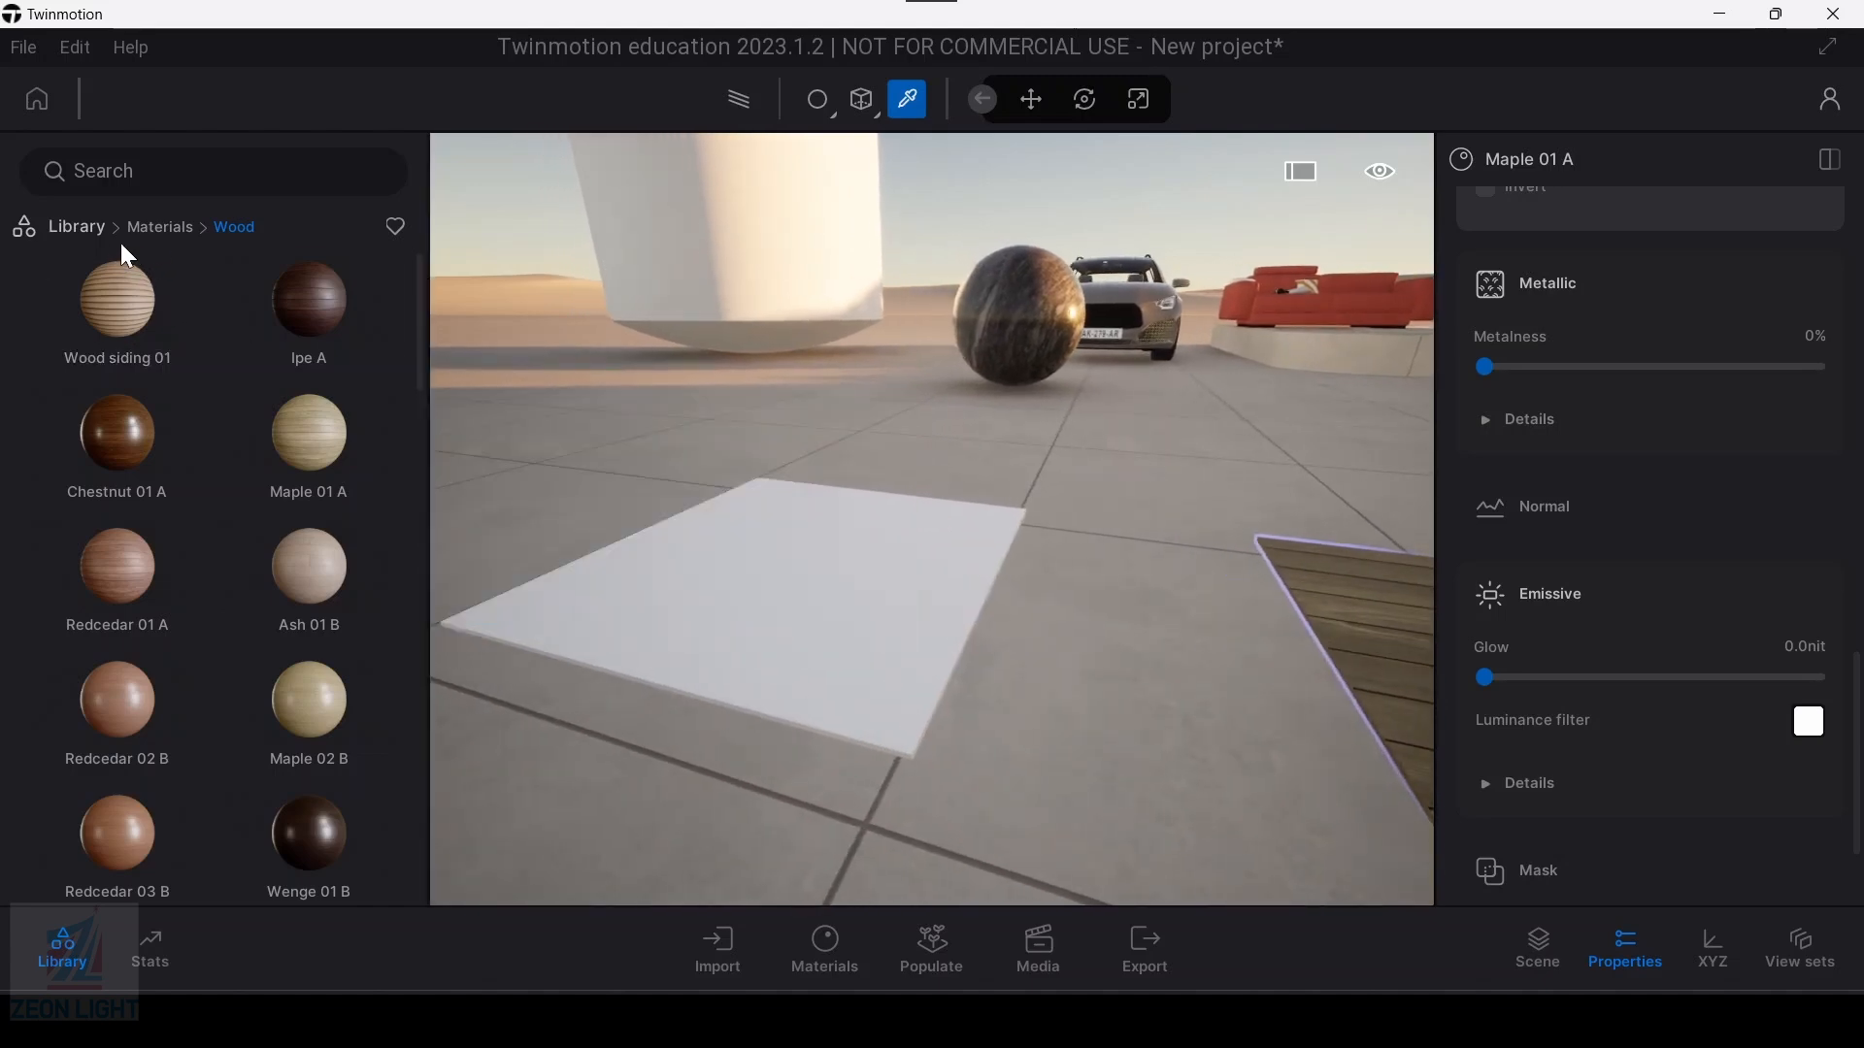
{"action": "left_click", "coordinate": [158, 229]}
{"action": "left_click", "coordinate": [296, 325]}
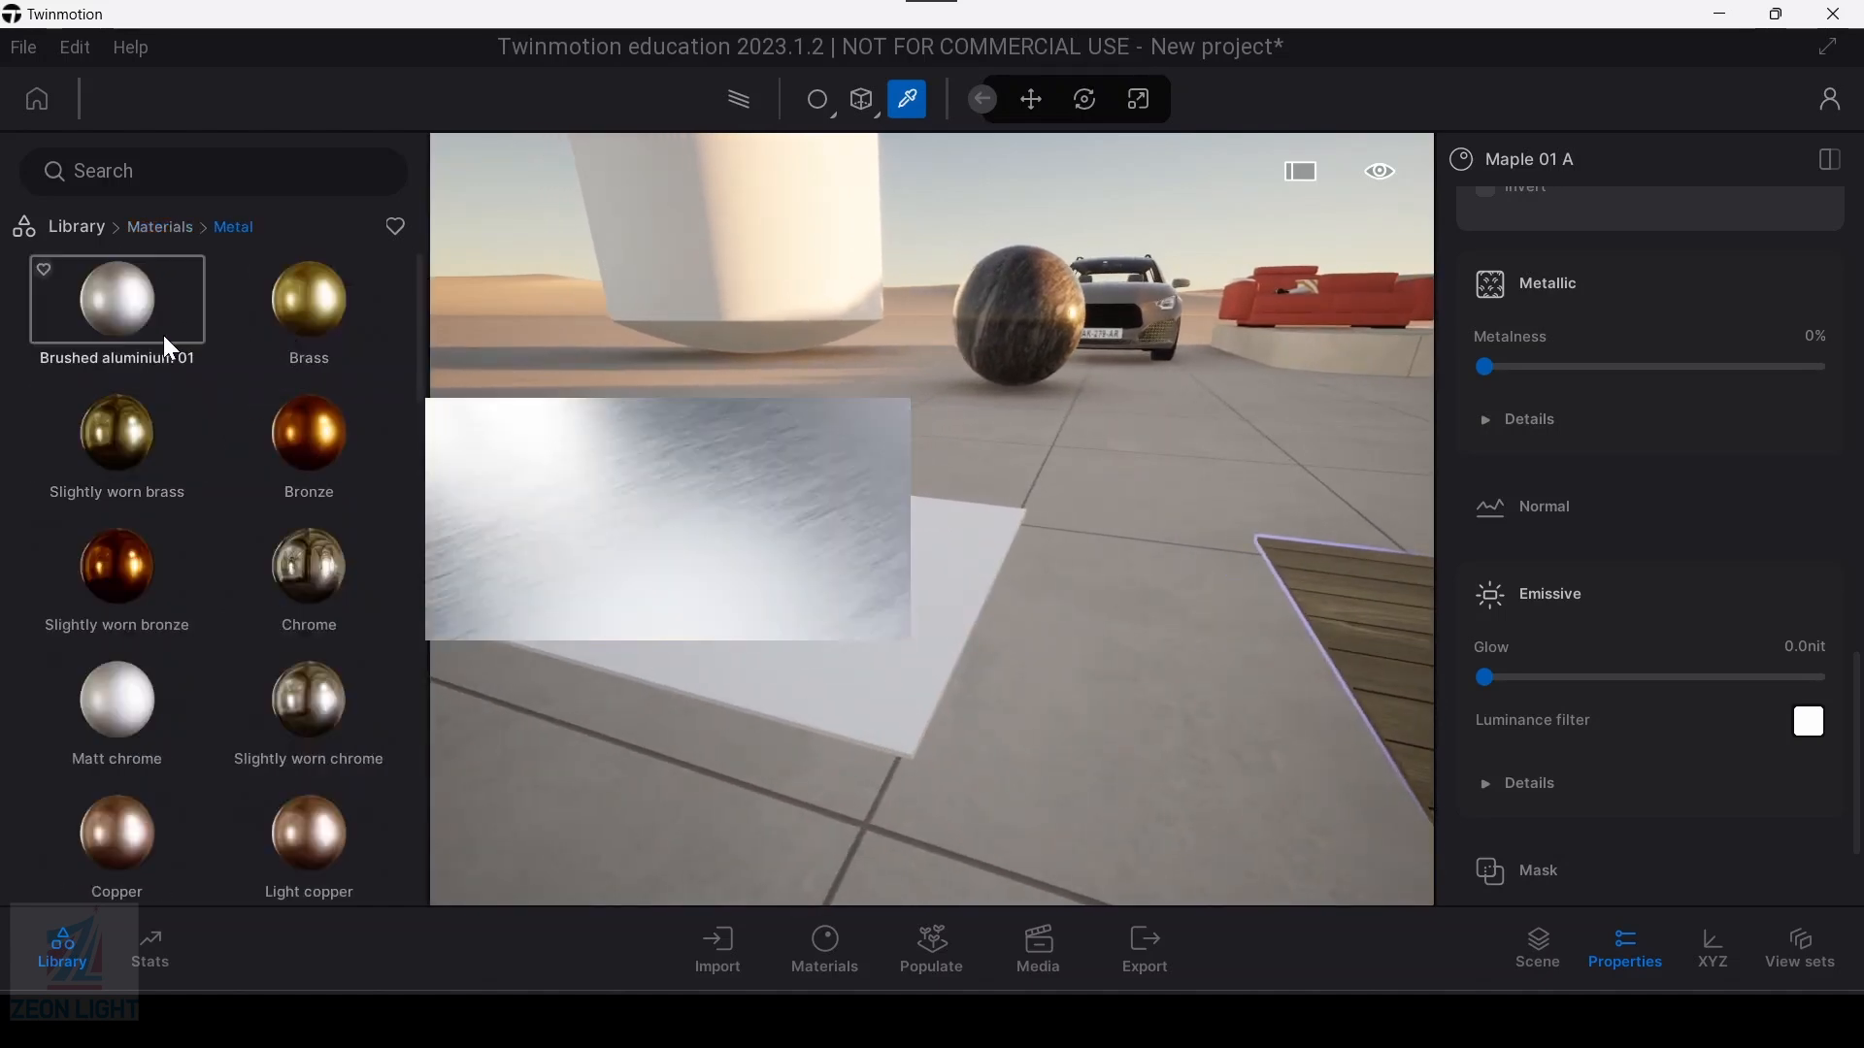
{"action": "mouse_move", "coordinate": [117, 301]}
{"action": "left_mouse_down"}
{"action": "mouse_move", "coordinate": [590, 464]}
{"action": "mouse_move", "coordinate": [749, 599]}
{"action": "left_mouse_up"}
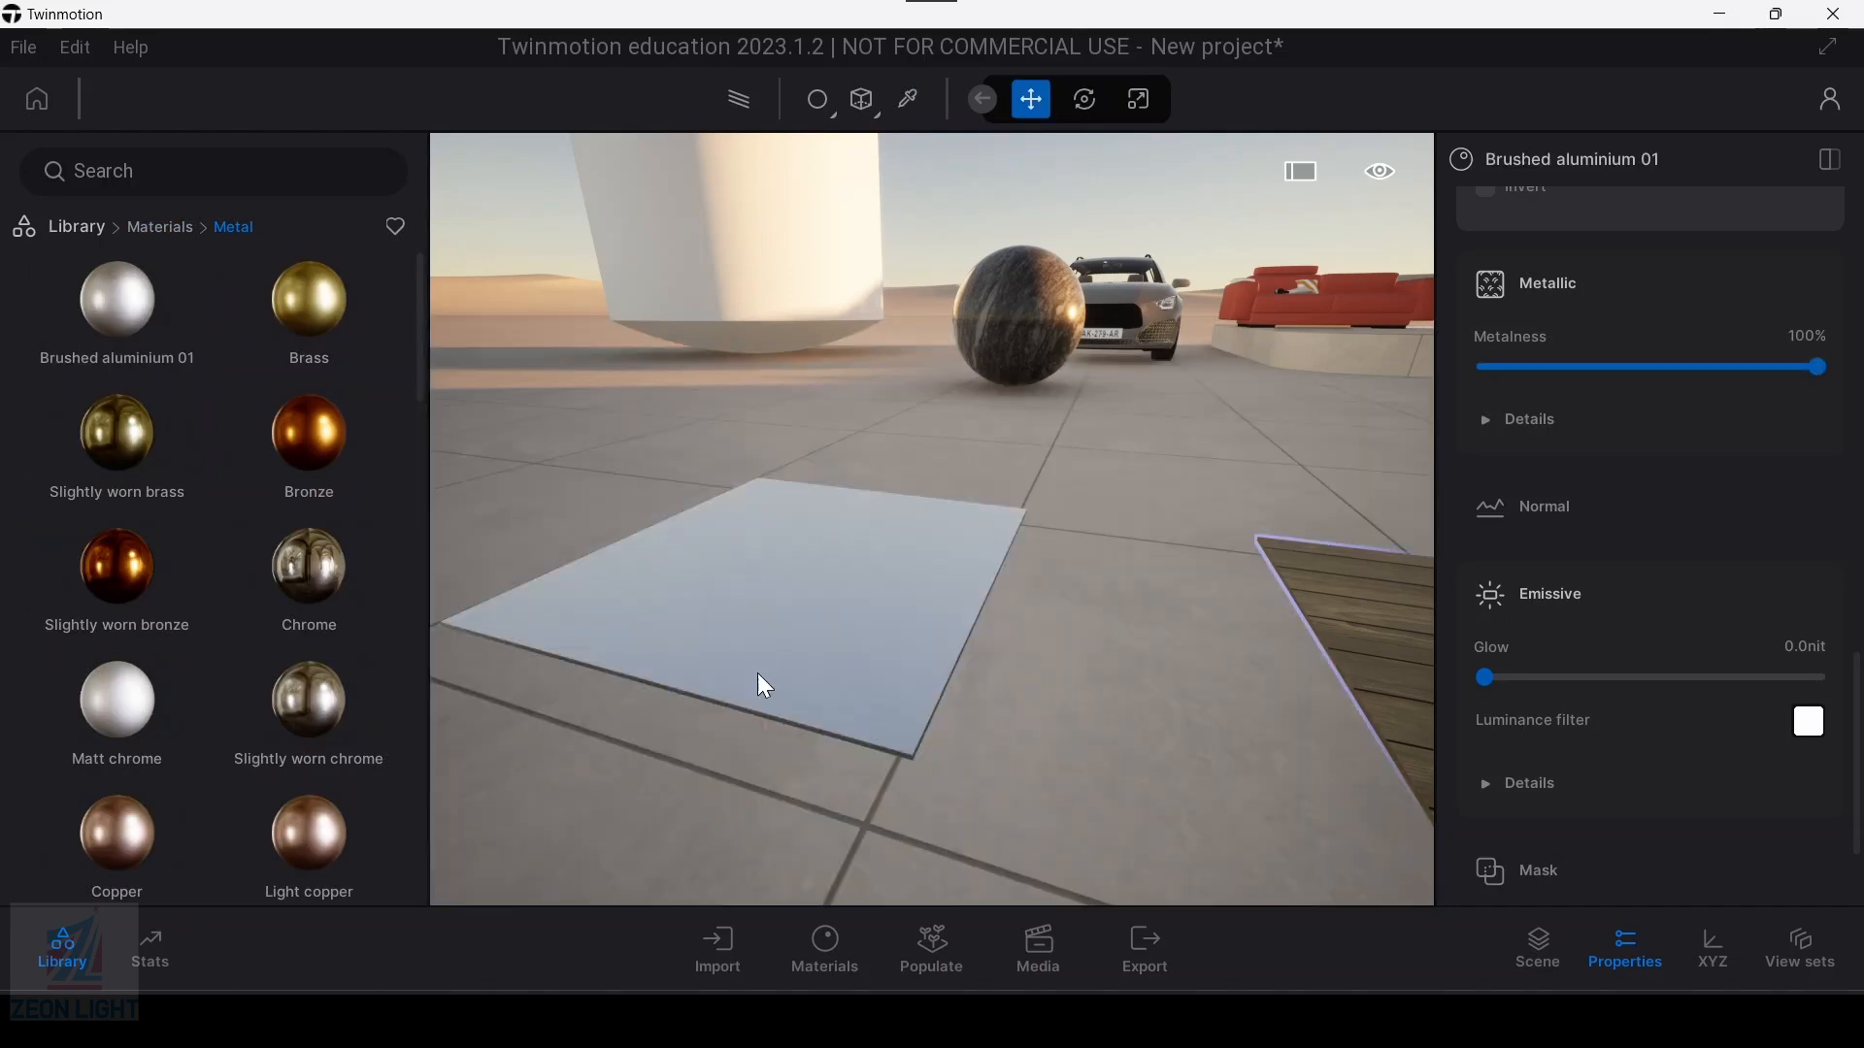
{"action": "scroll", "coordinate": [757, 670], "scroll_direction": "up", "scroll_amount": 5}
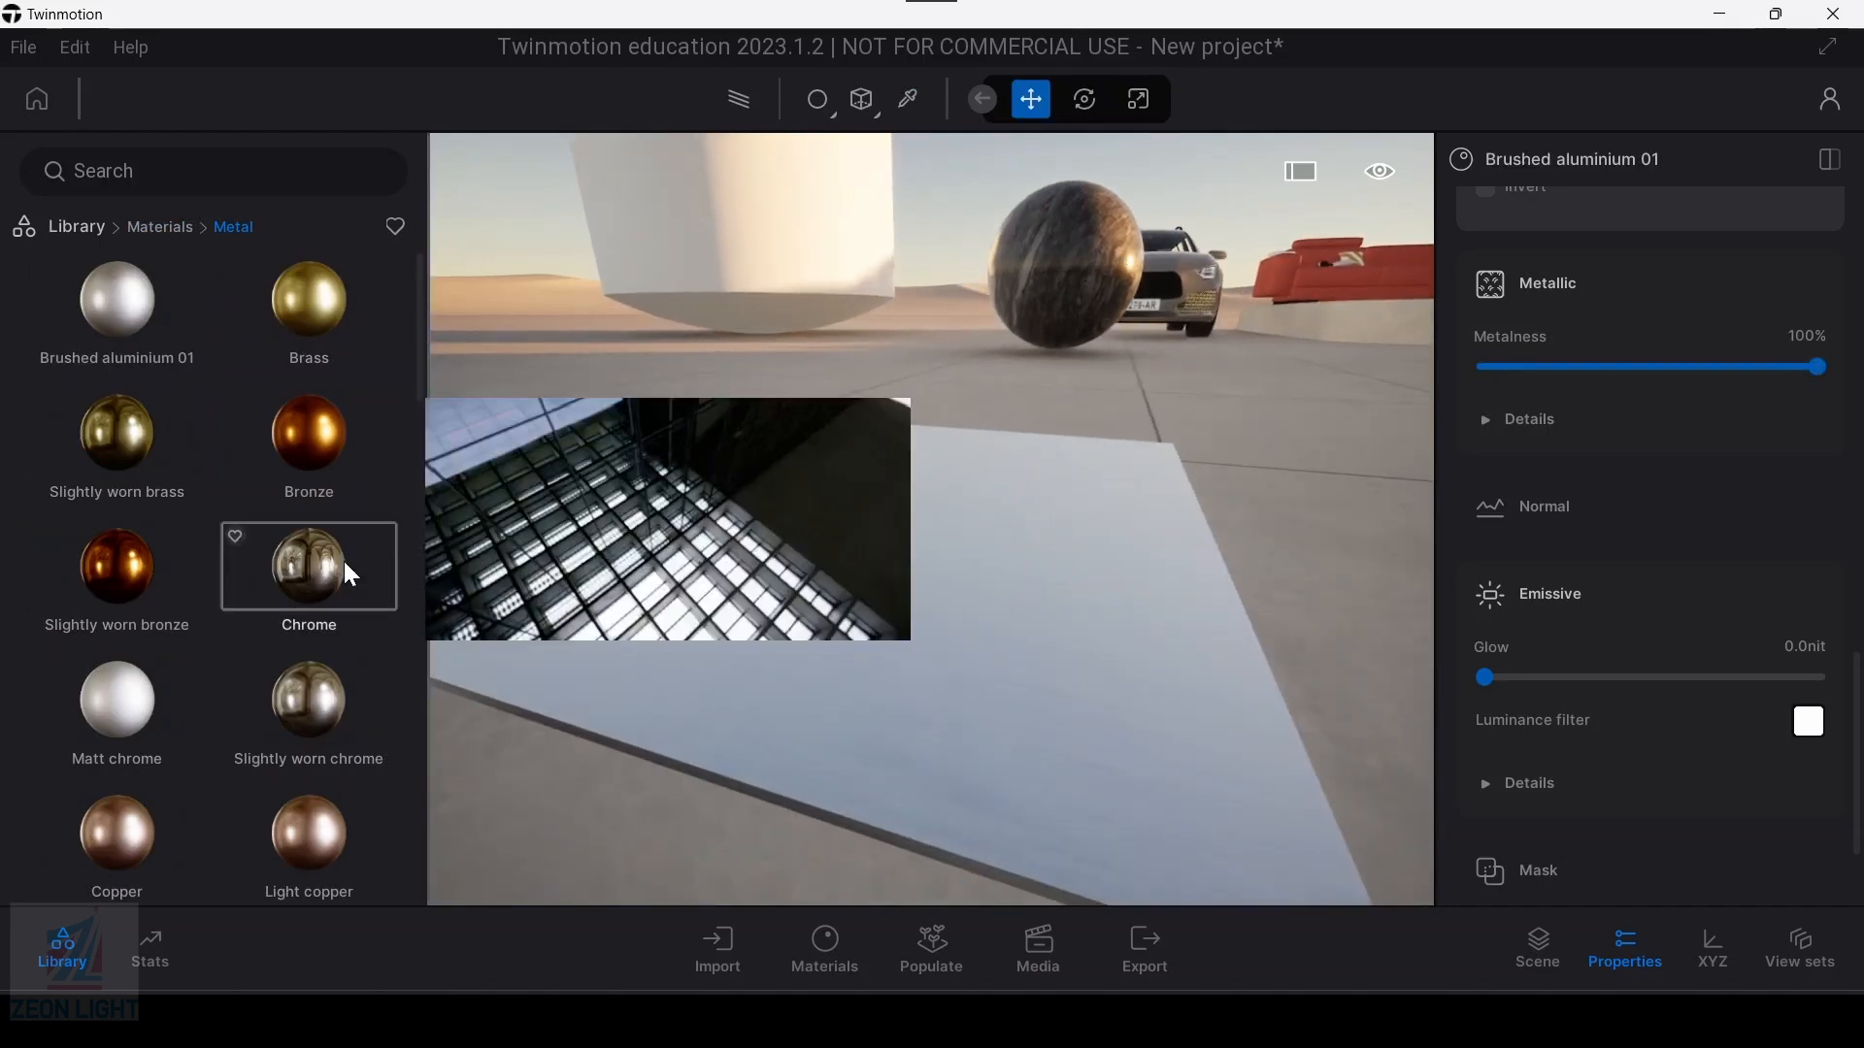
Step: Apply the Gold material from the metal library to the brushed aluminium slab
{"action": "scroll", "coordinate": [330, 747], "scroll_direction": "down", "scroll_amount": 1}
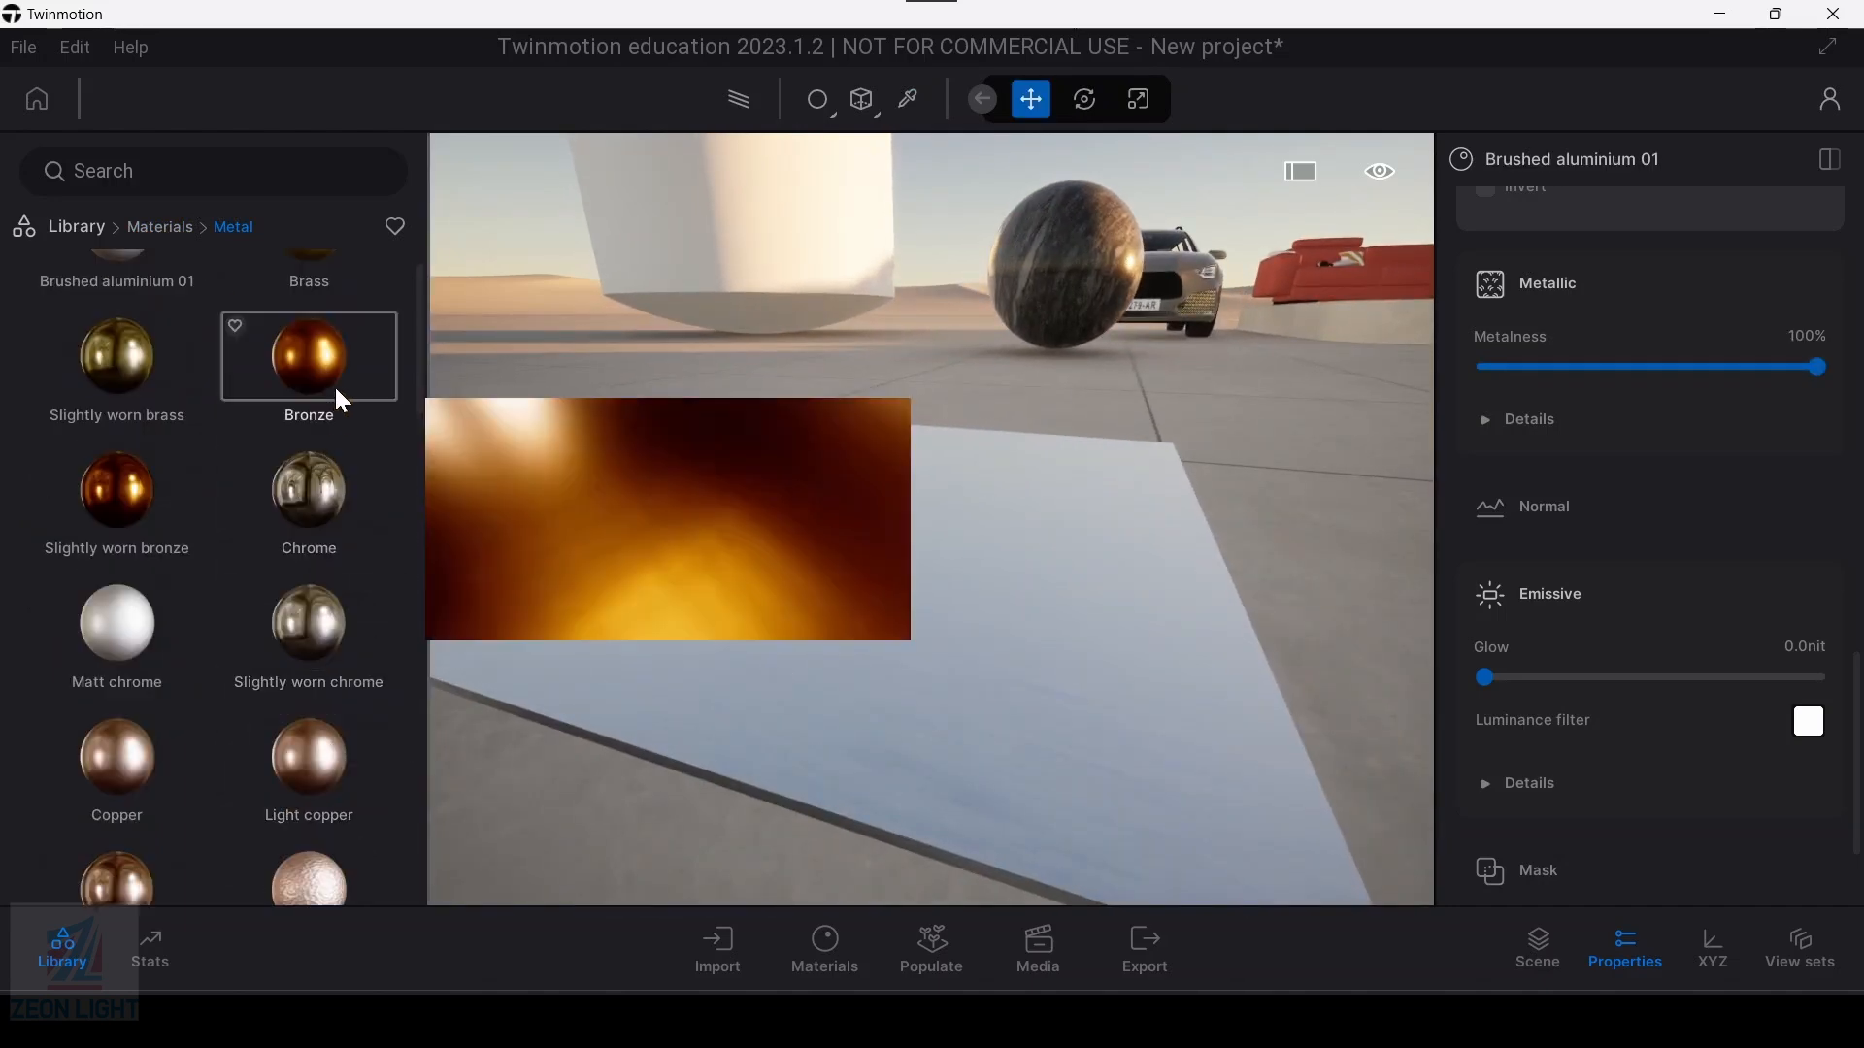
{"action": "scroll", "coordinate": [254, 674], "scroll_direction": "down", "scroll_amount": 3}
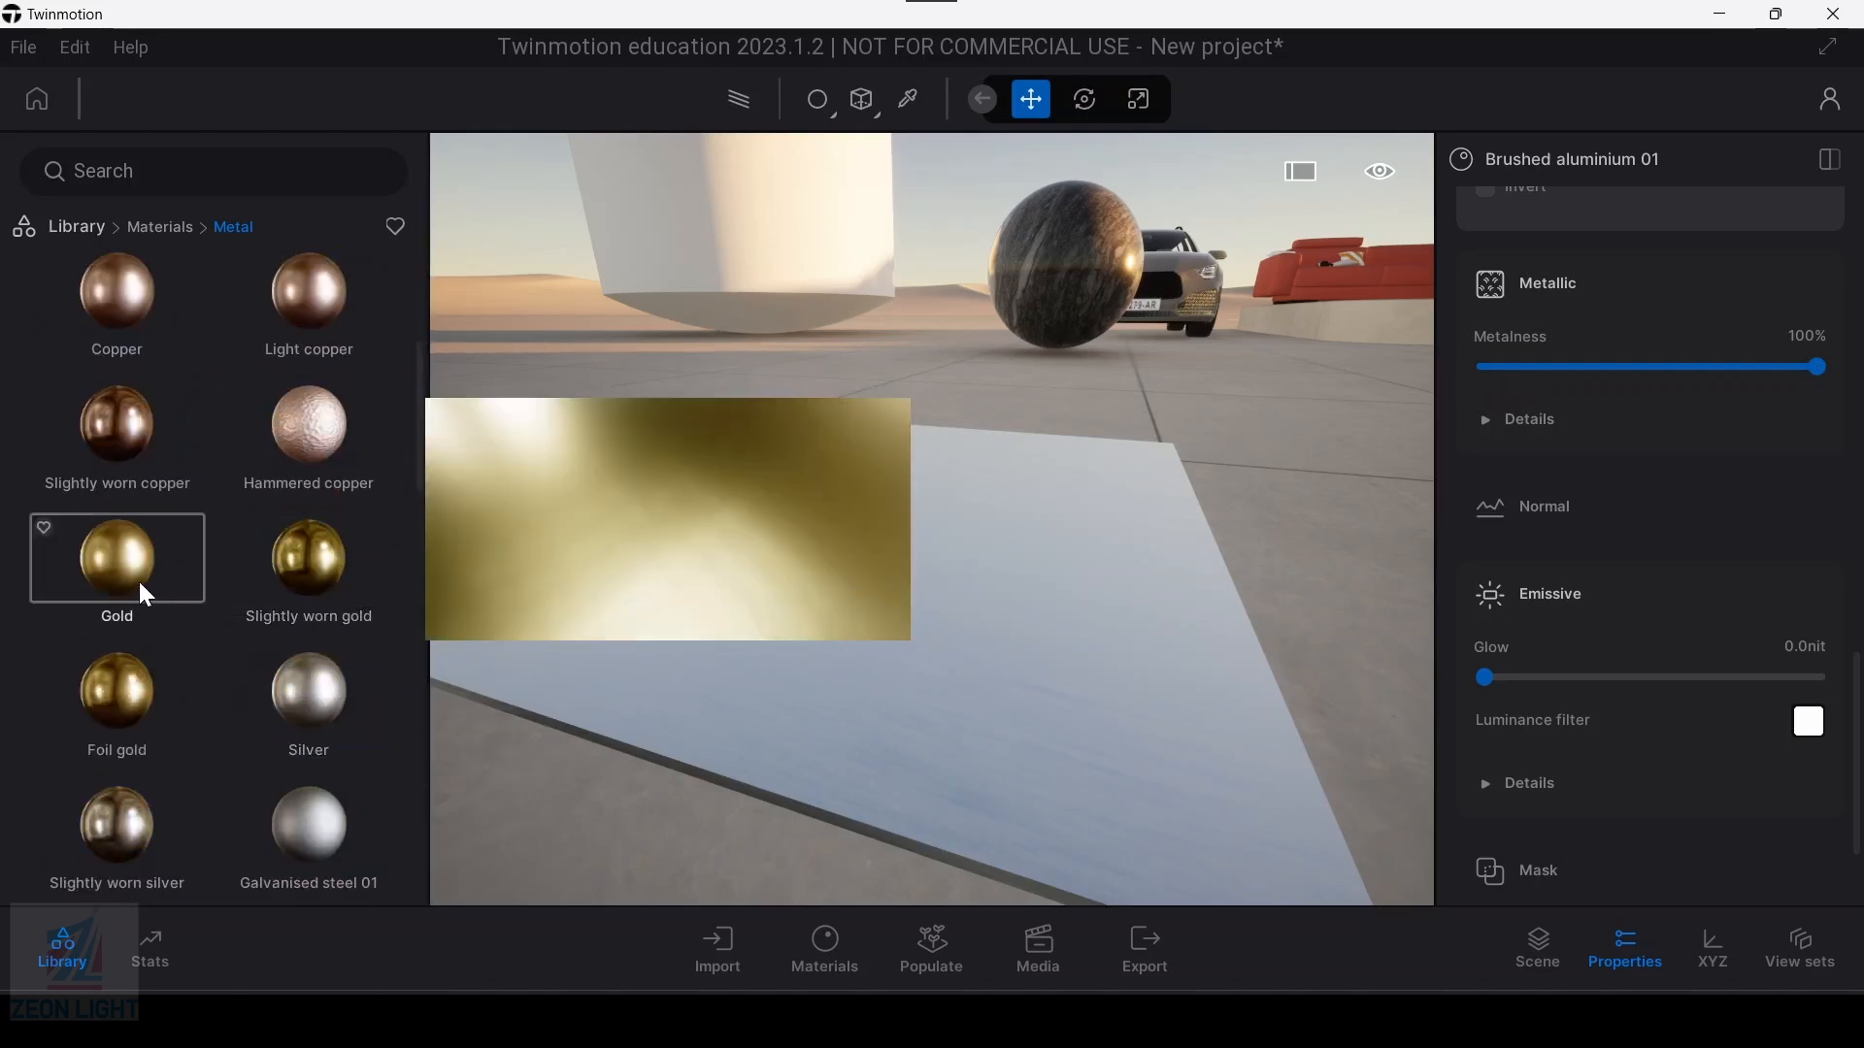
{"action": "left_click_drag", "start_coordinate": [118, 571], "coordinate": [832, 633]}
{"action": "middle_click_drag", "start_coordinate": [830, 631], "coordinate": [924, 528]}
{"action": "scroll", "coordinate": [923, 528], "scroll_direction": "up", "scroll_amount": 3}
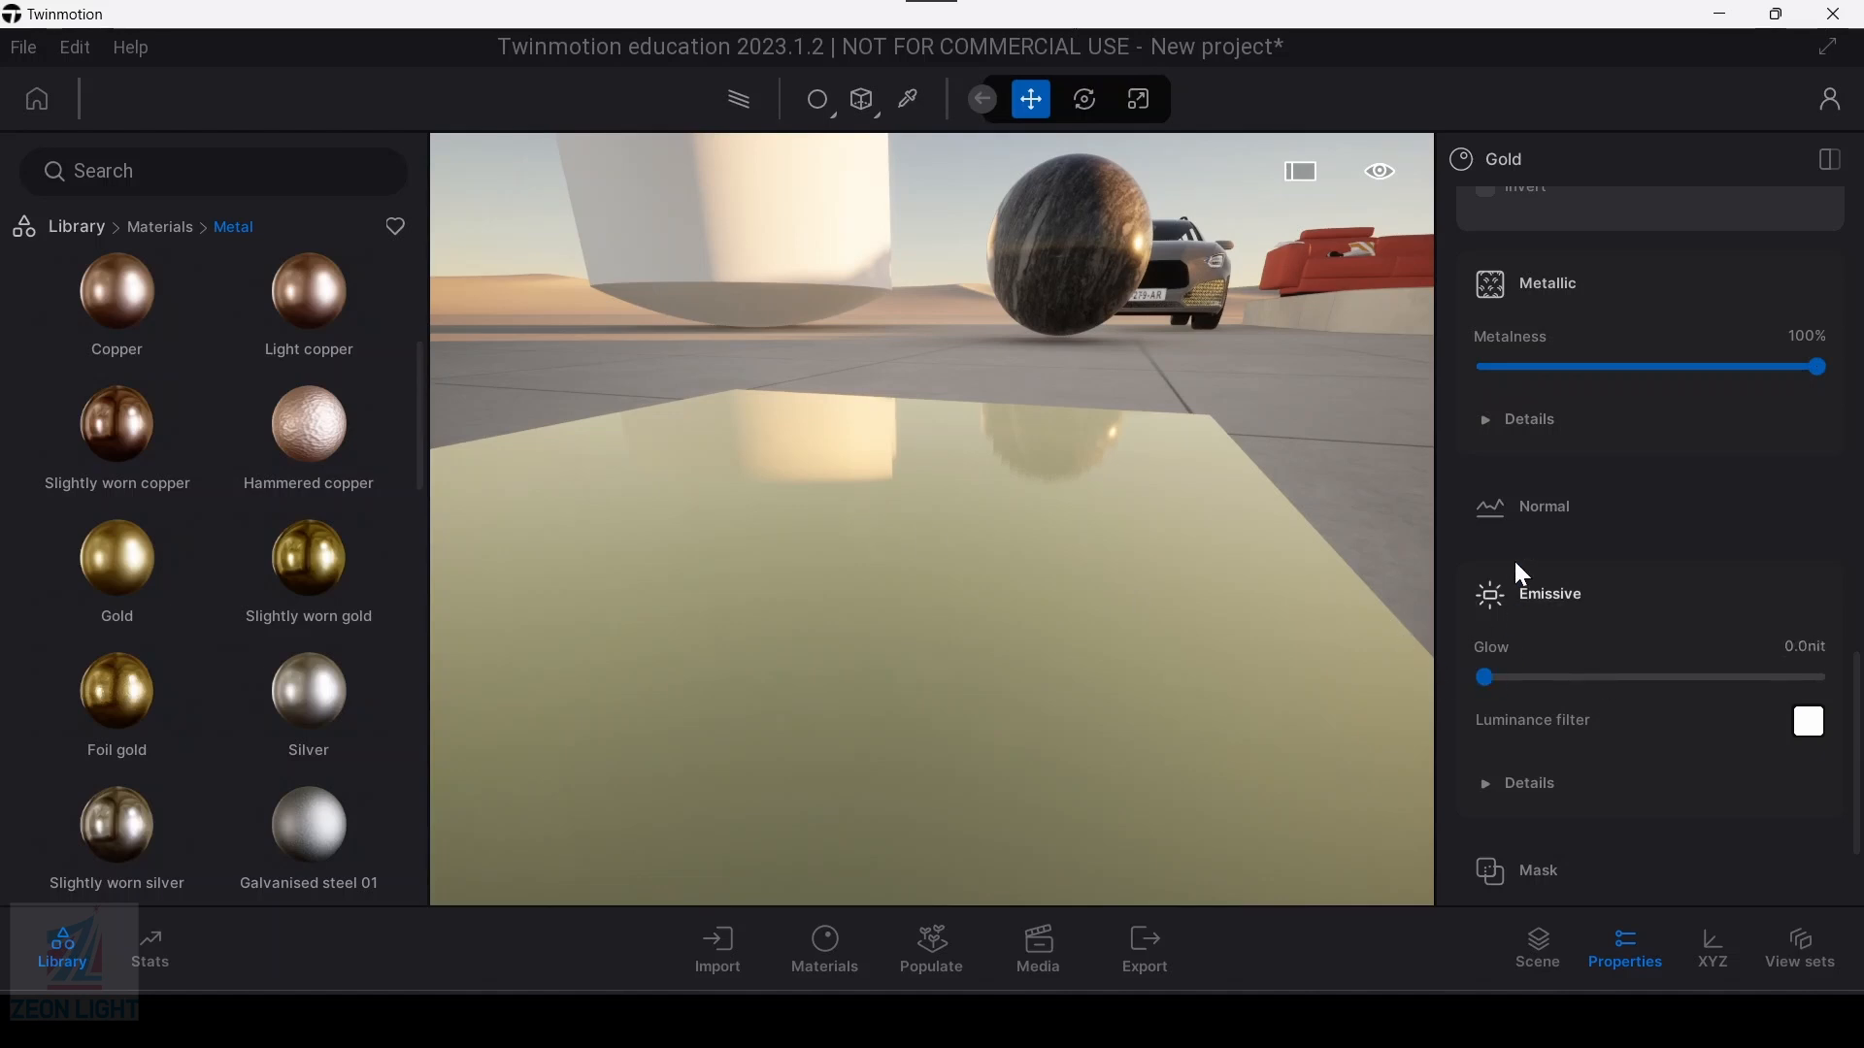
Step: Test the Gold metalness at 0%, restore it to 100%, and examine its texture and invert details
{"action": "scroll", "coordinate": [1556, 488], "scroll_direction": "up", "scroll_amount": 1}
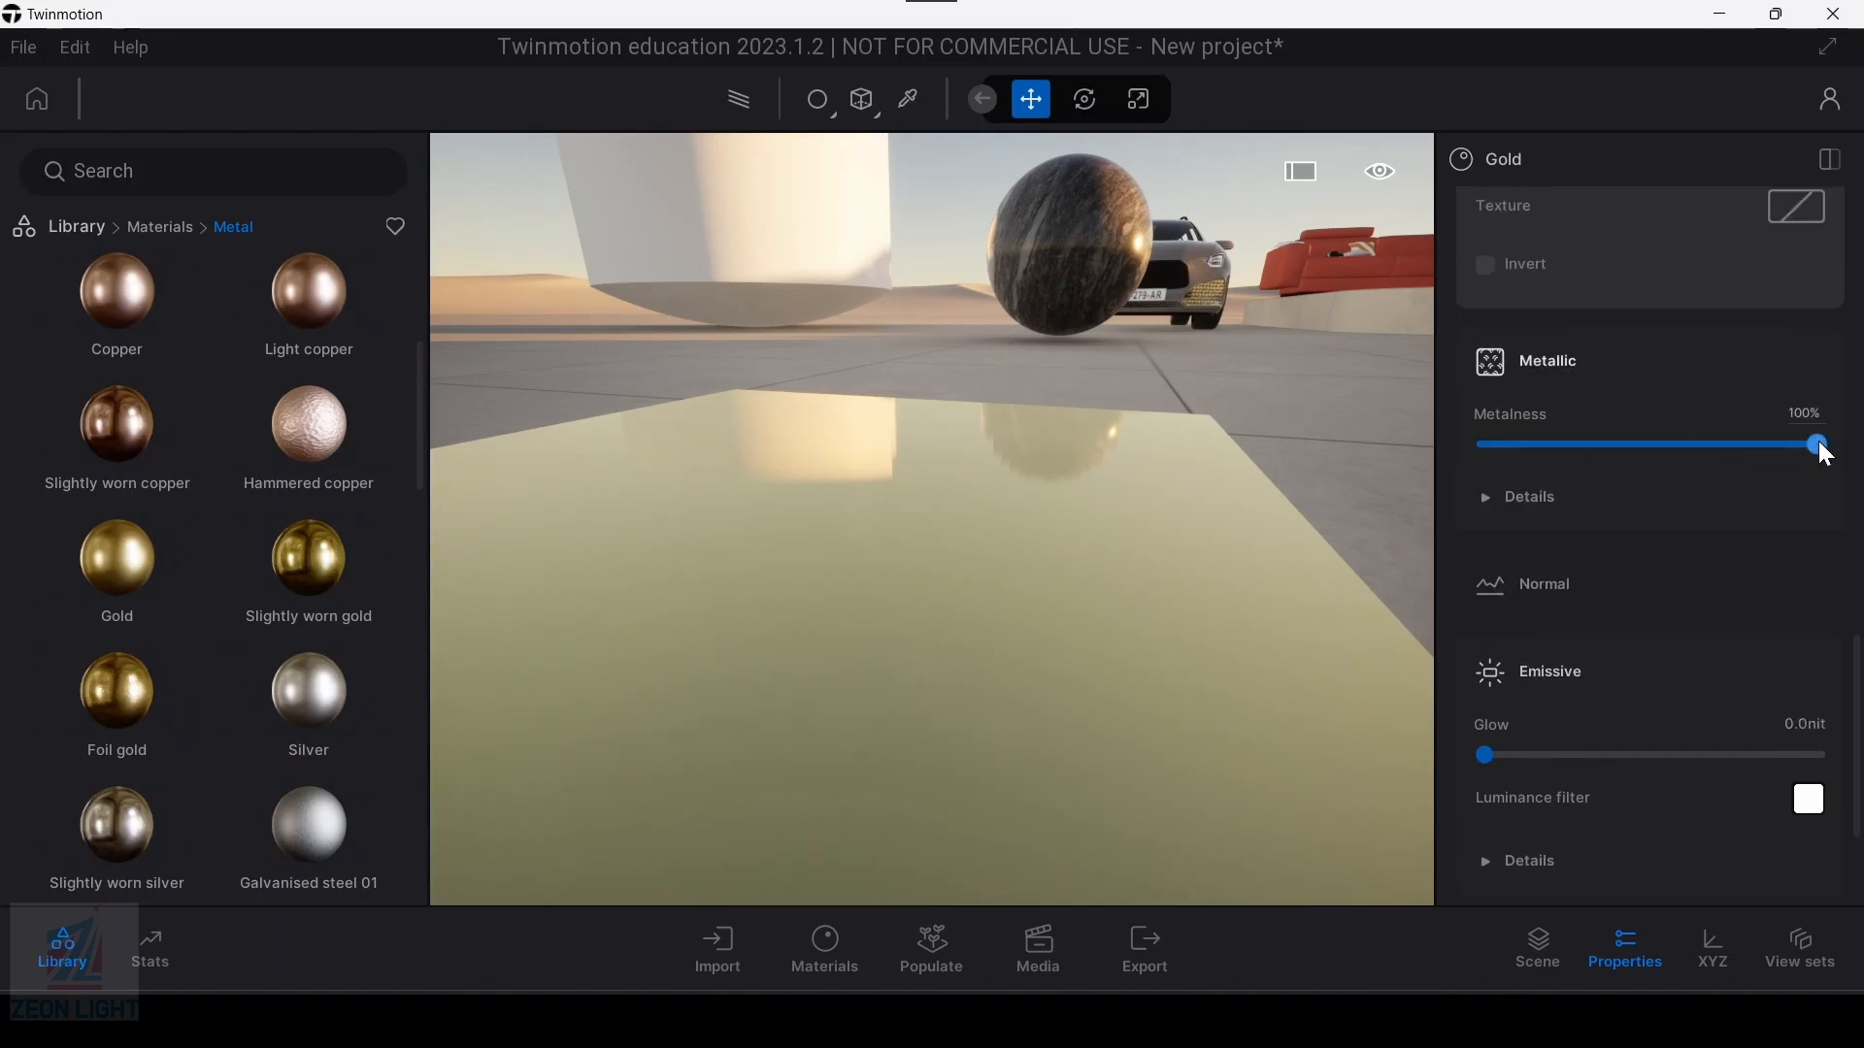
{"action": "left_click_drag", "start_coordinate": [1818, 445], "coordinate": [1485, 445]}
{"action": "middle_click_drag", "start_coordinate": [1123, 521], "coordinate": [936, 596]}
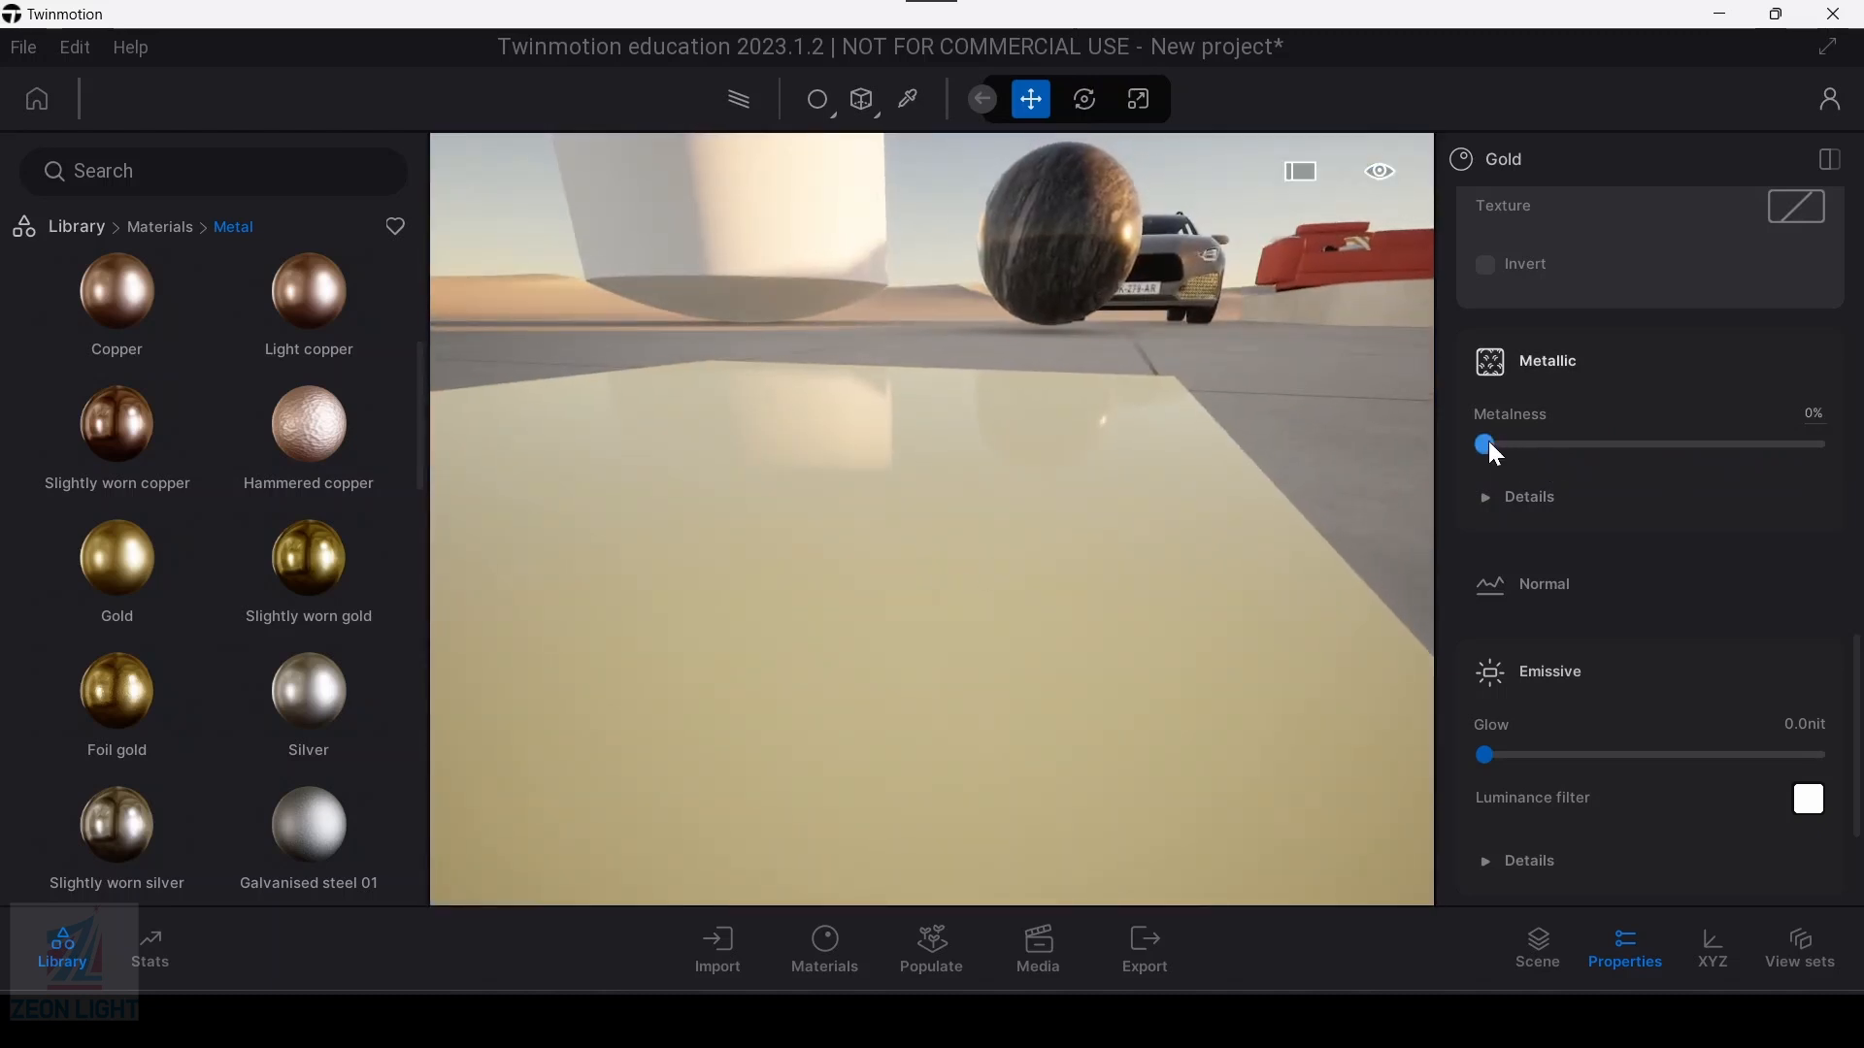
{"action": "left_click_drag", "start_coordinate": [1488, 443], "coordinate": [1825, 444]}
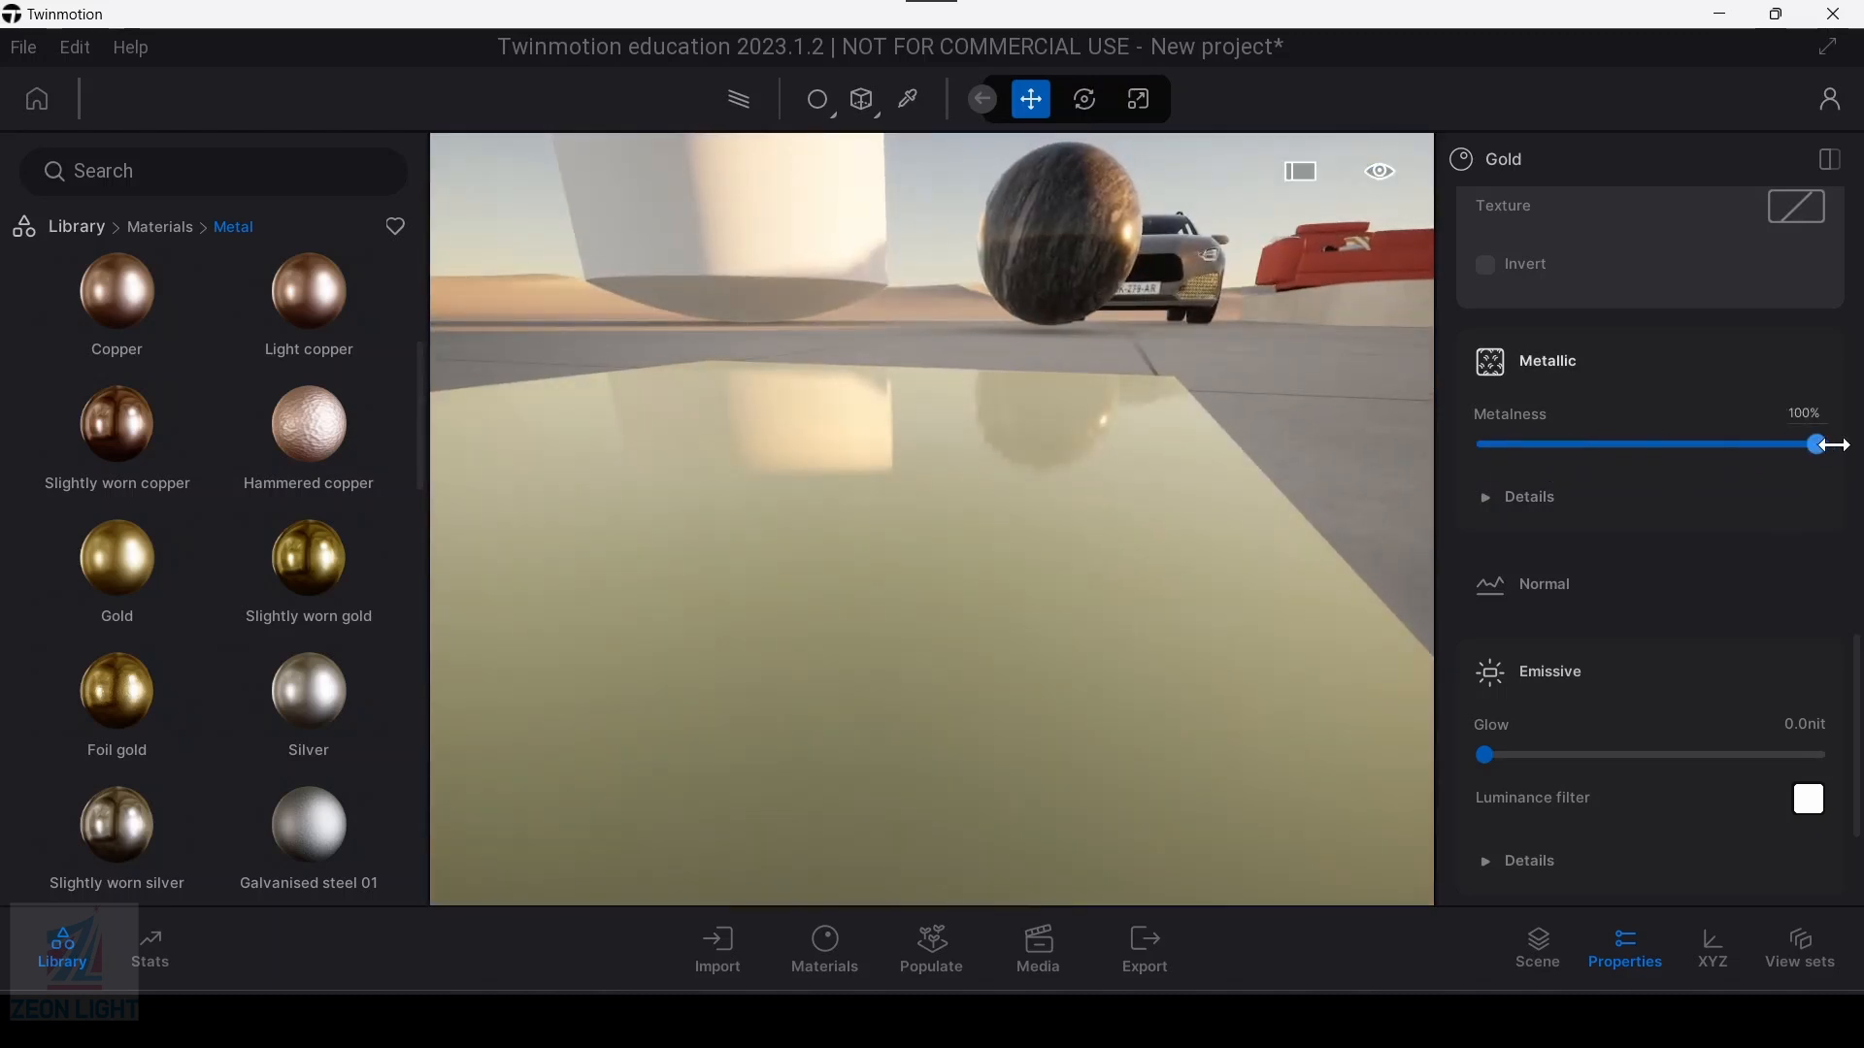
{"action": "left_click", "coordinate": [1582, 514]}
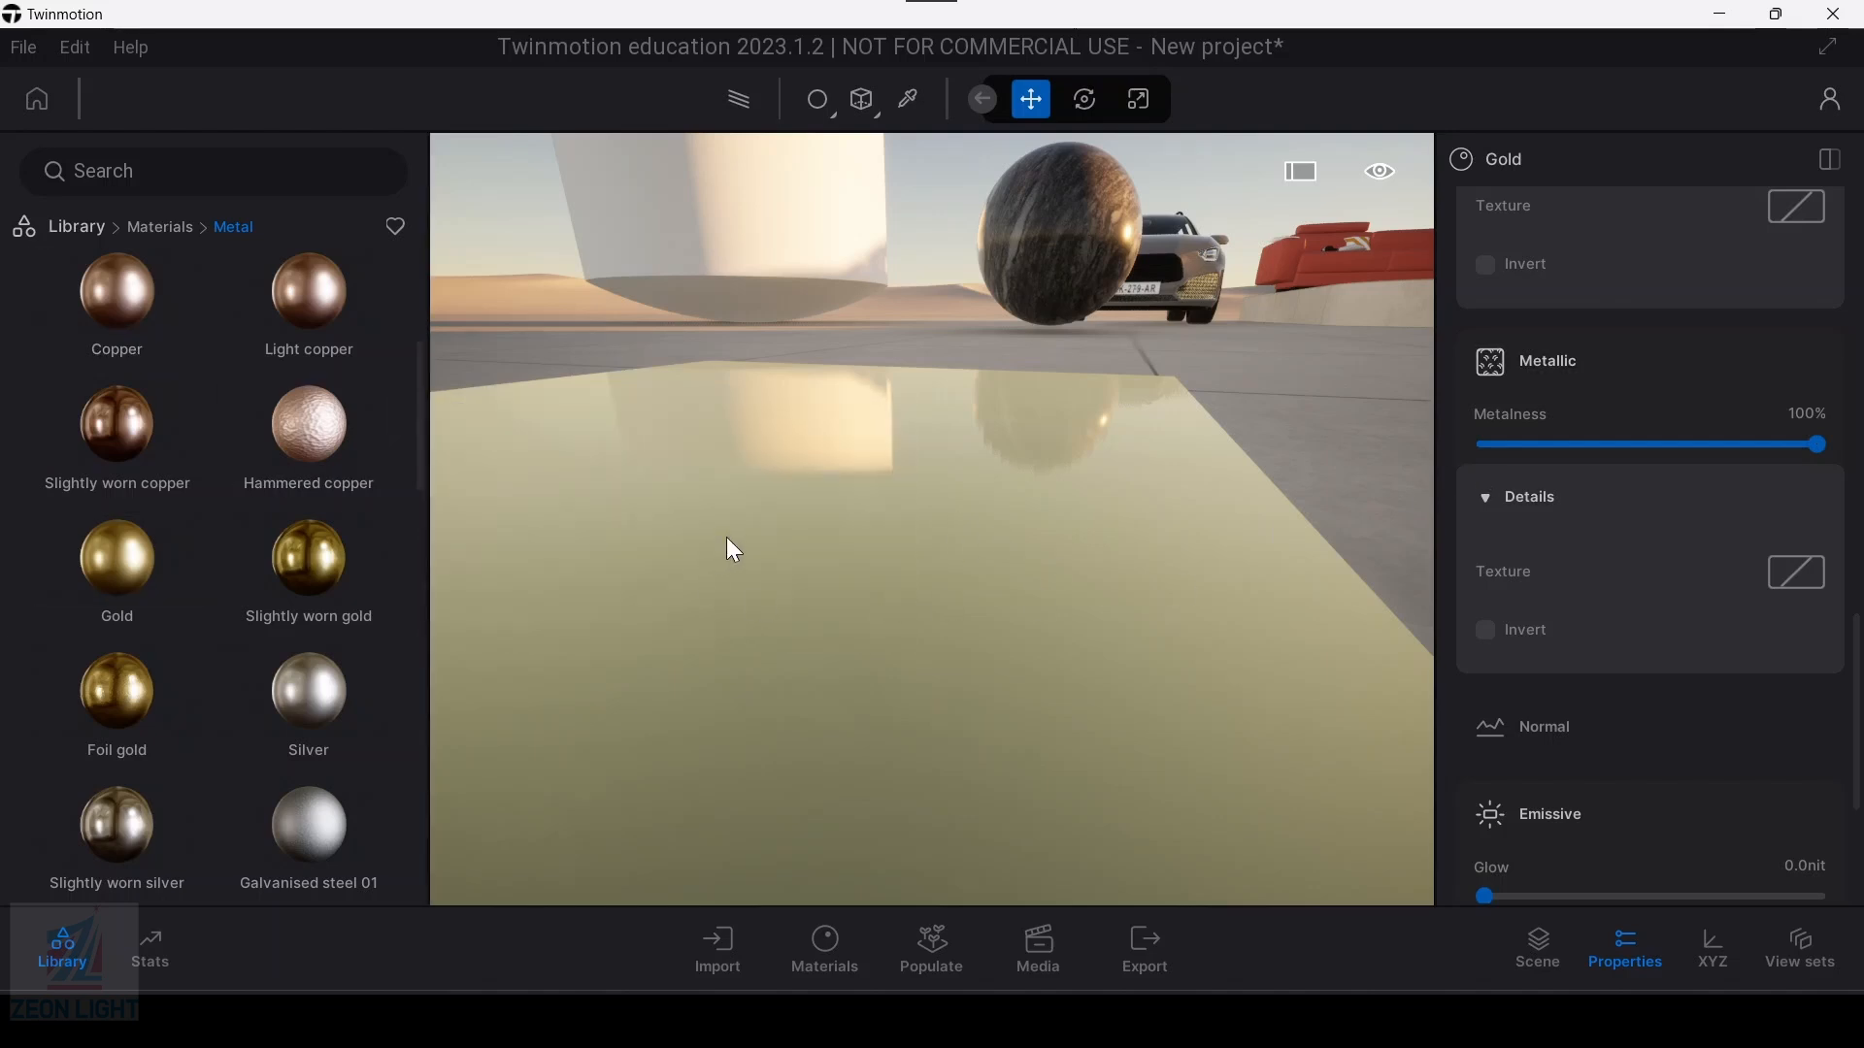
{"action": "left_click", "coordinate": [1491, 512]}
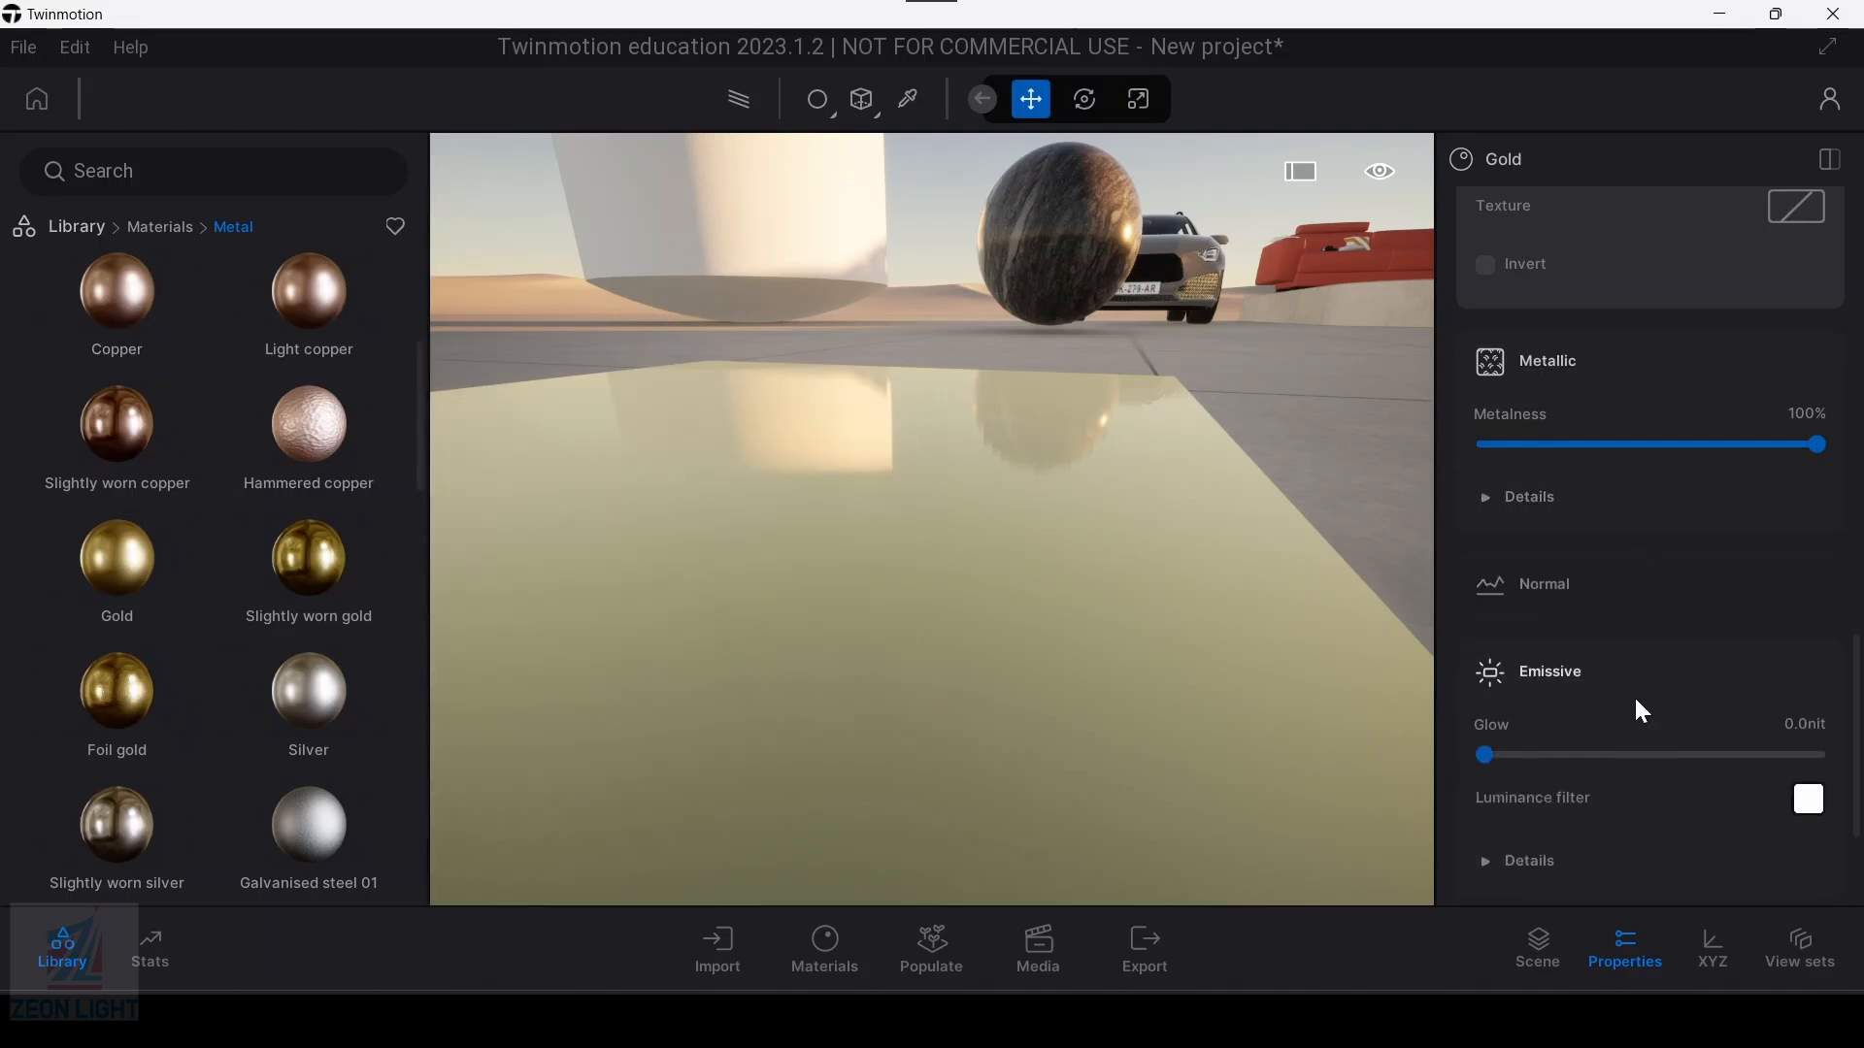
{"action": "scroll", "coordinate": [1619, 718], "scroll_direction": "down", "scroll_amount": 2}
Step: Frame the open ground around the gold slab and open the Primitives category of the object library
{"action": "key", "text": "s"}
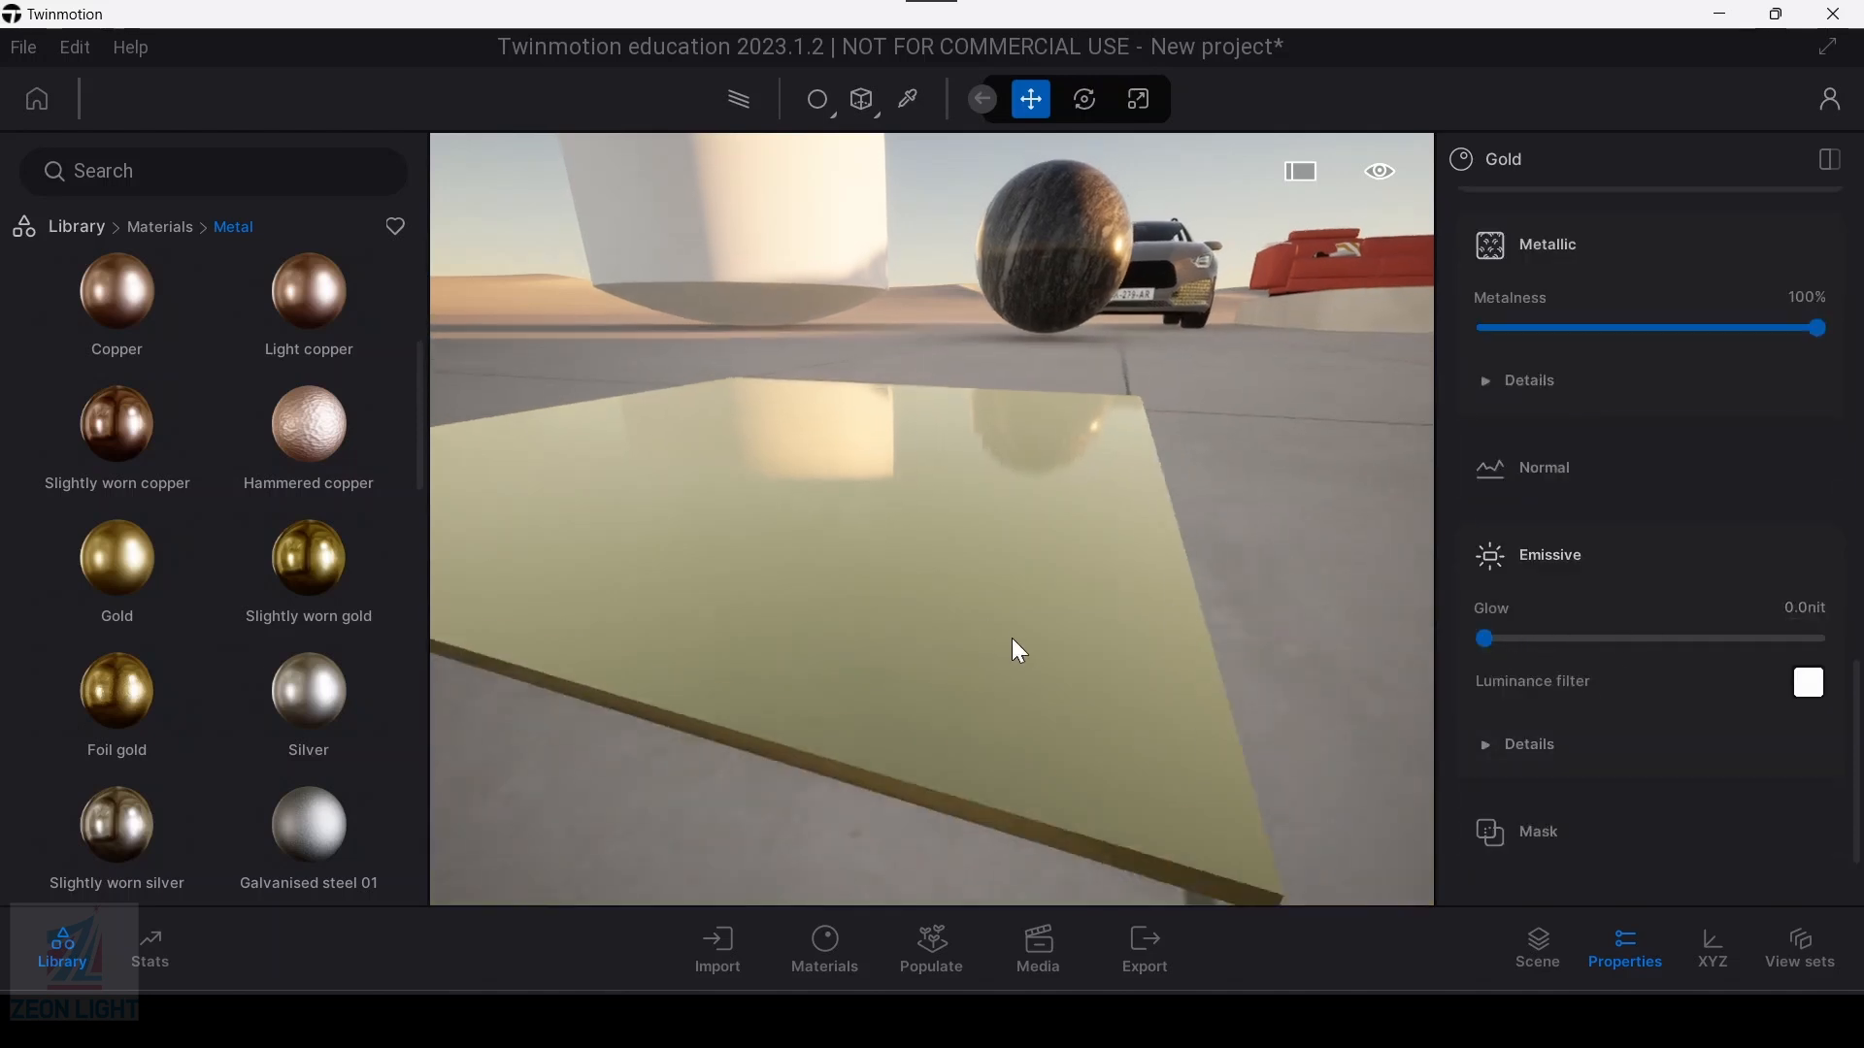
{"action": "key", "text": "a"}
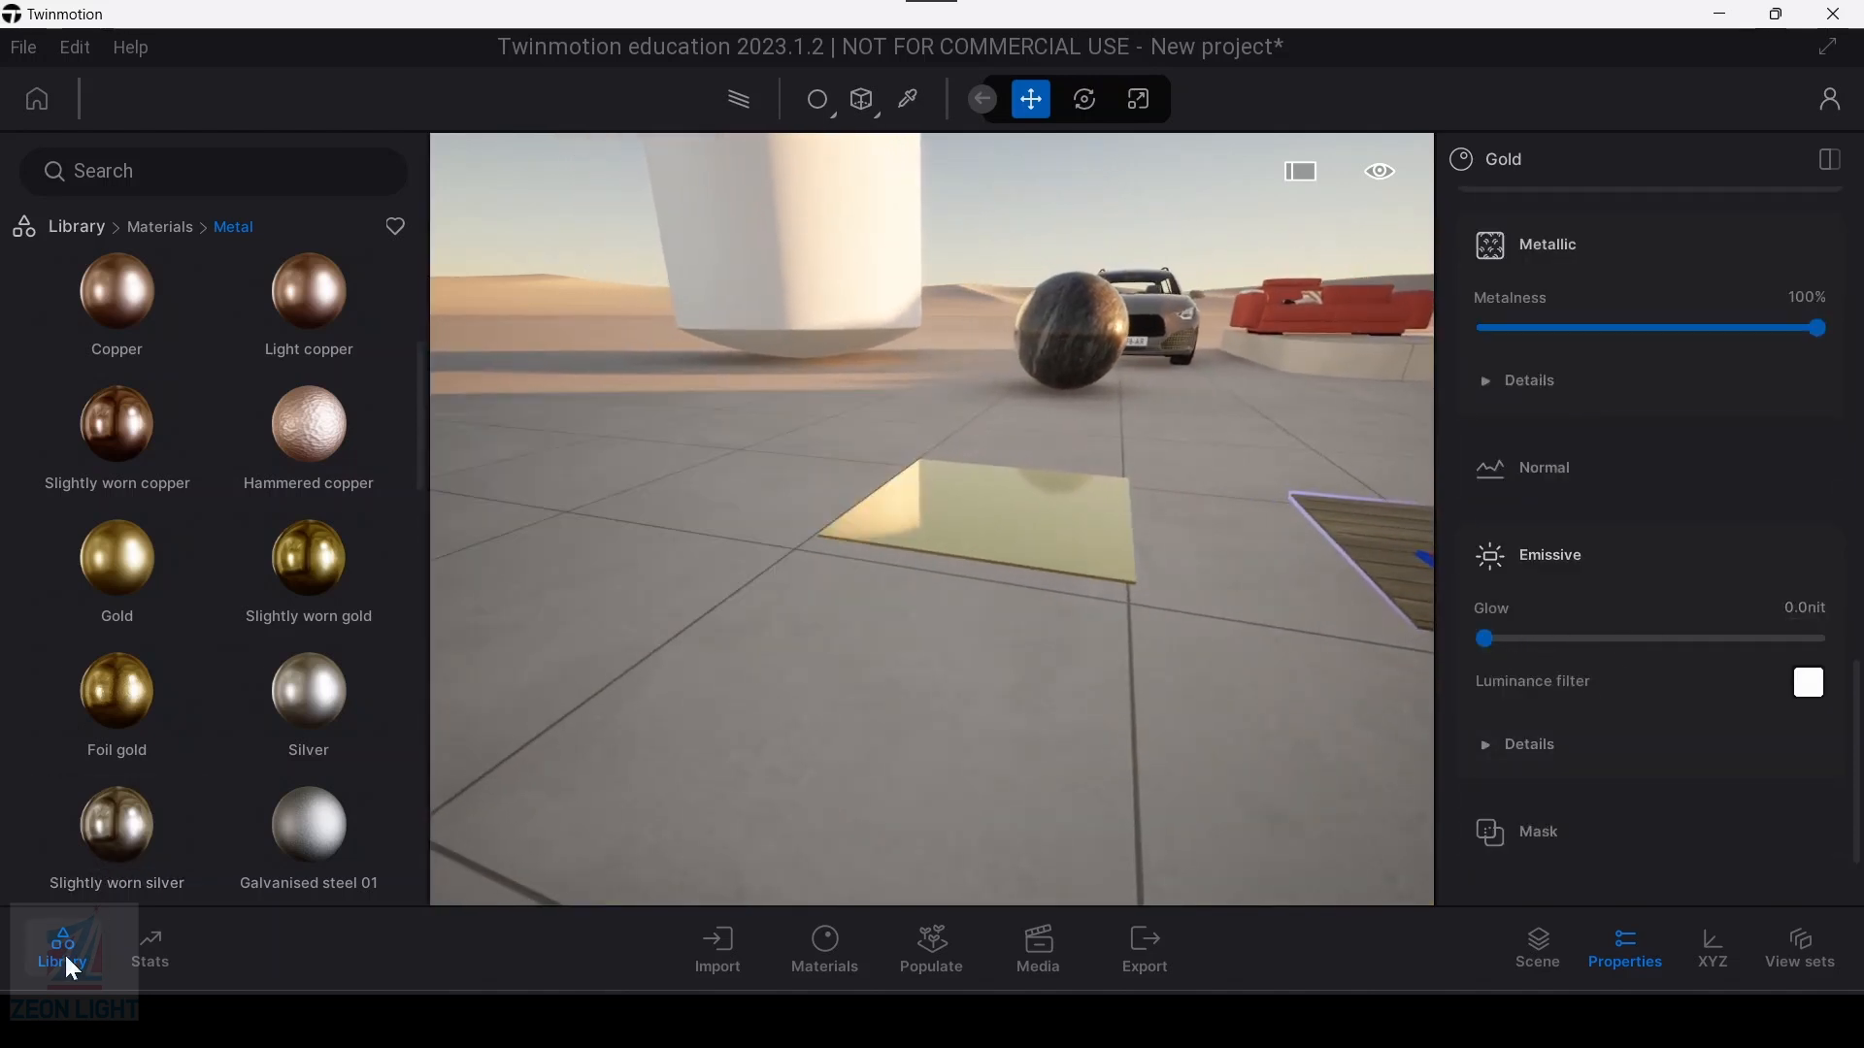
{"action": "left_click", "coordinate": [66, 986]}
{"action": "left_click", "coordinate": [64, 971]}
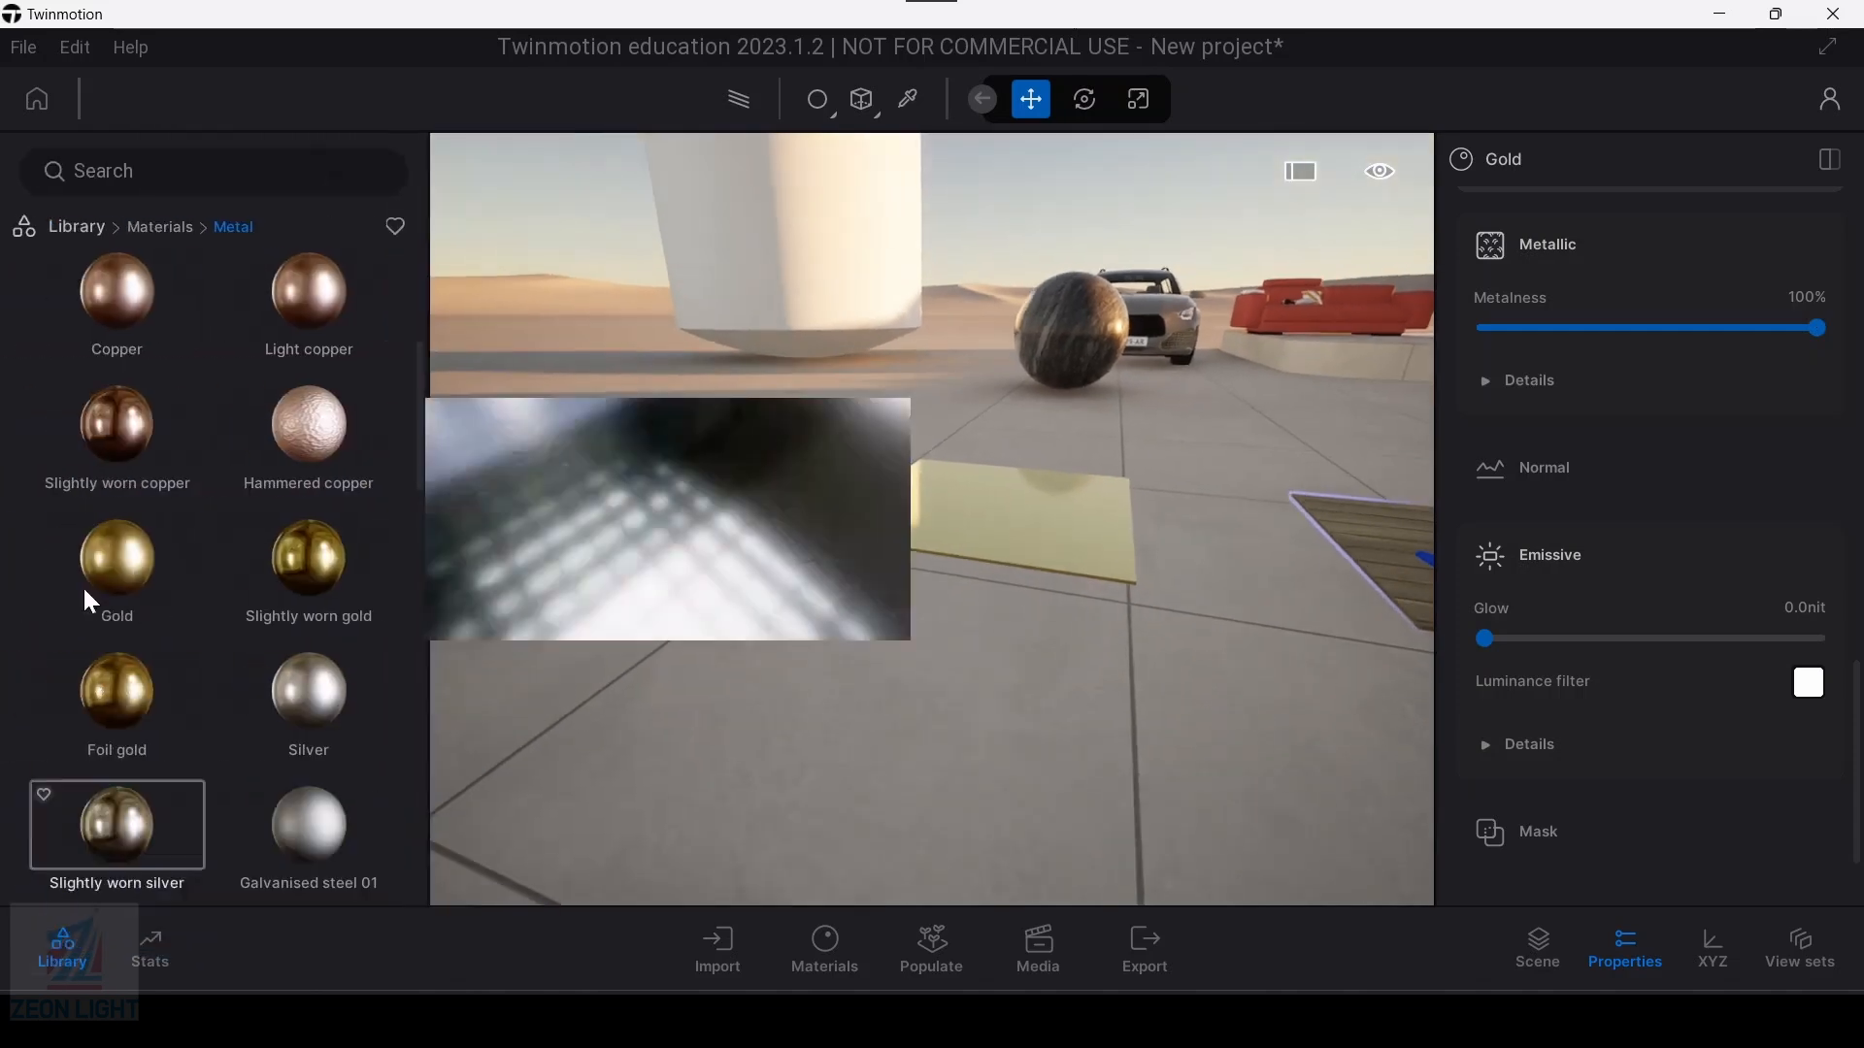
{"action": "left_click", "coordinate": [76, 229]}
{"action": "key", "text": "s"}
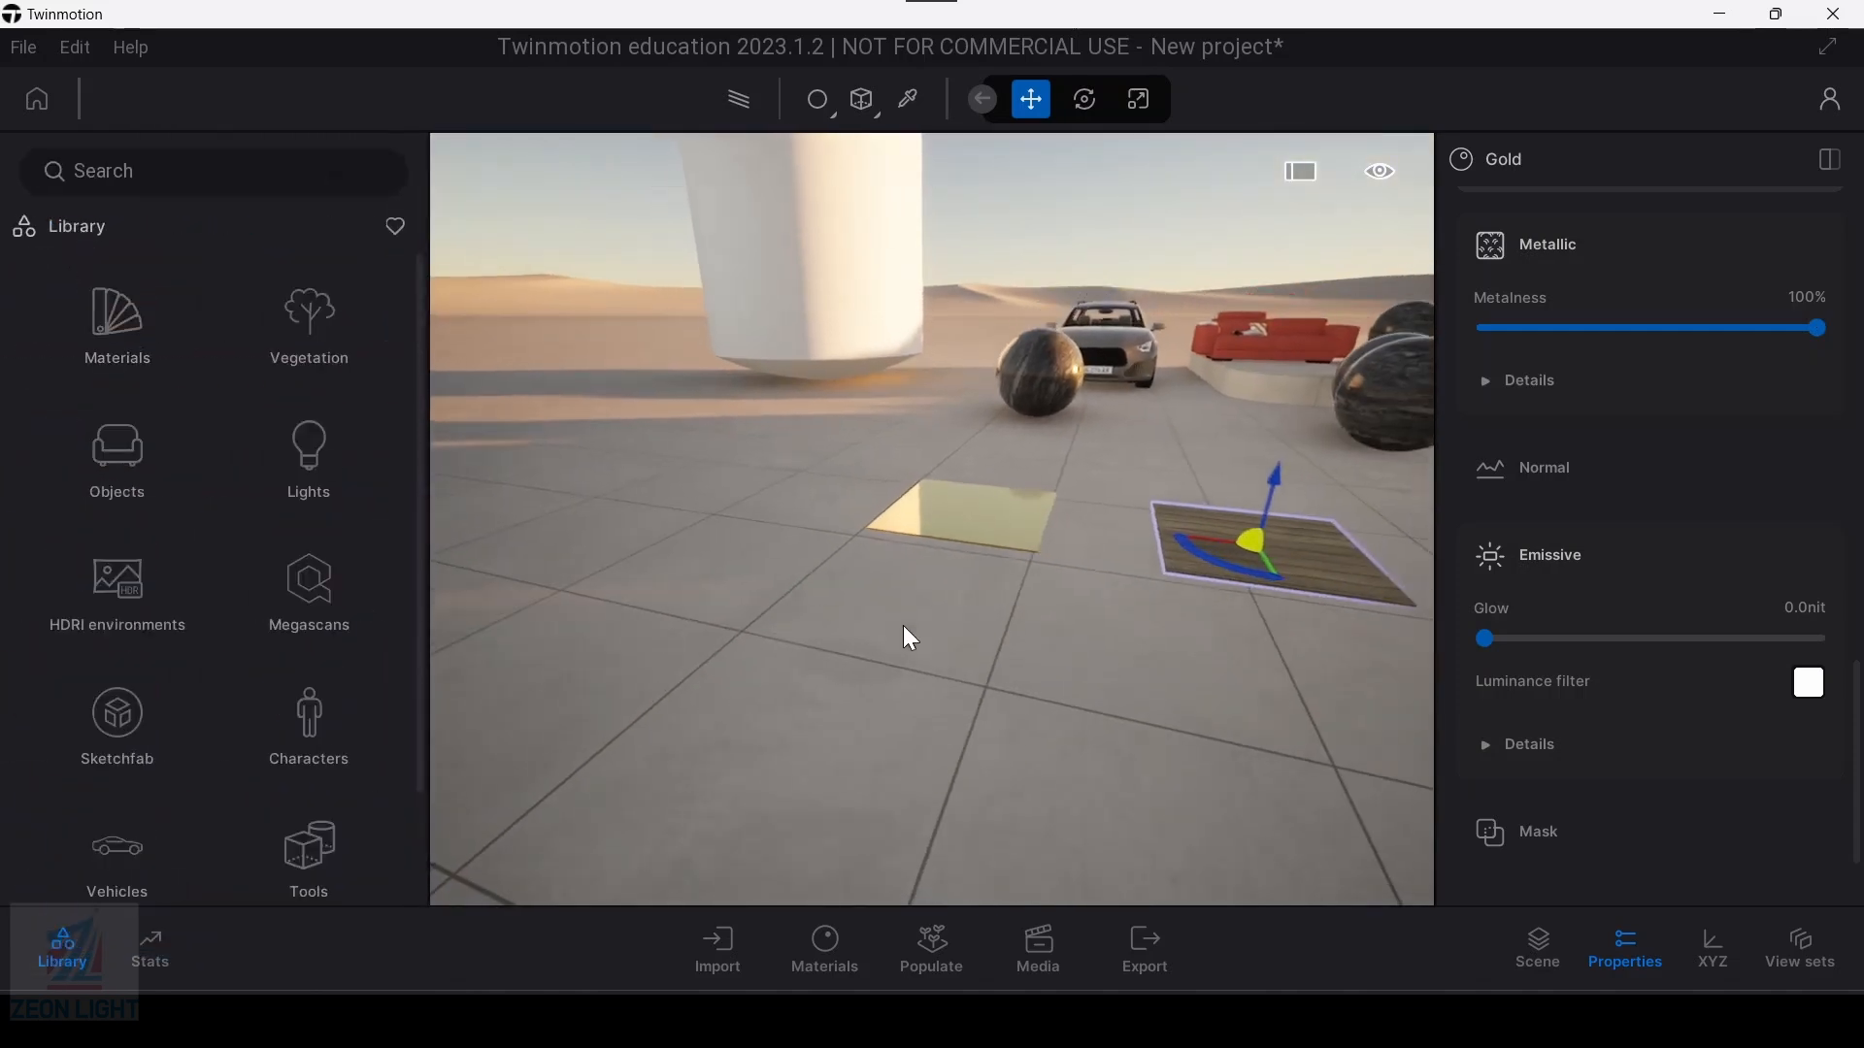
{"action": "key", "text": "d"}
{"action": "key", "text": "a"}
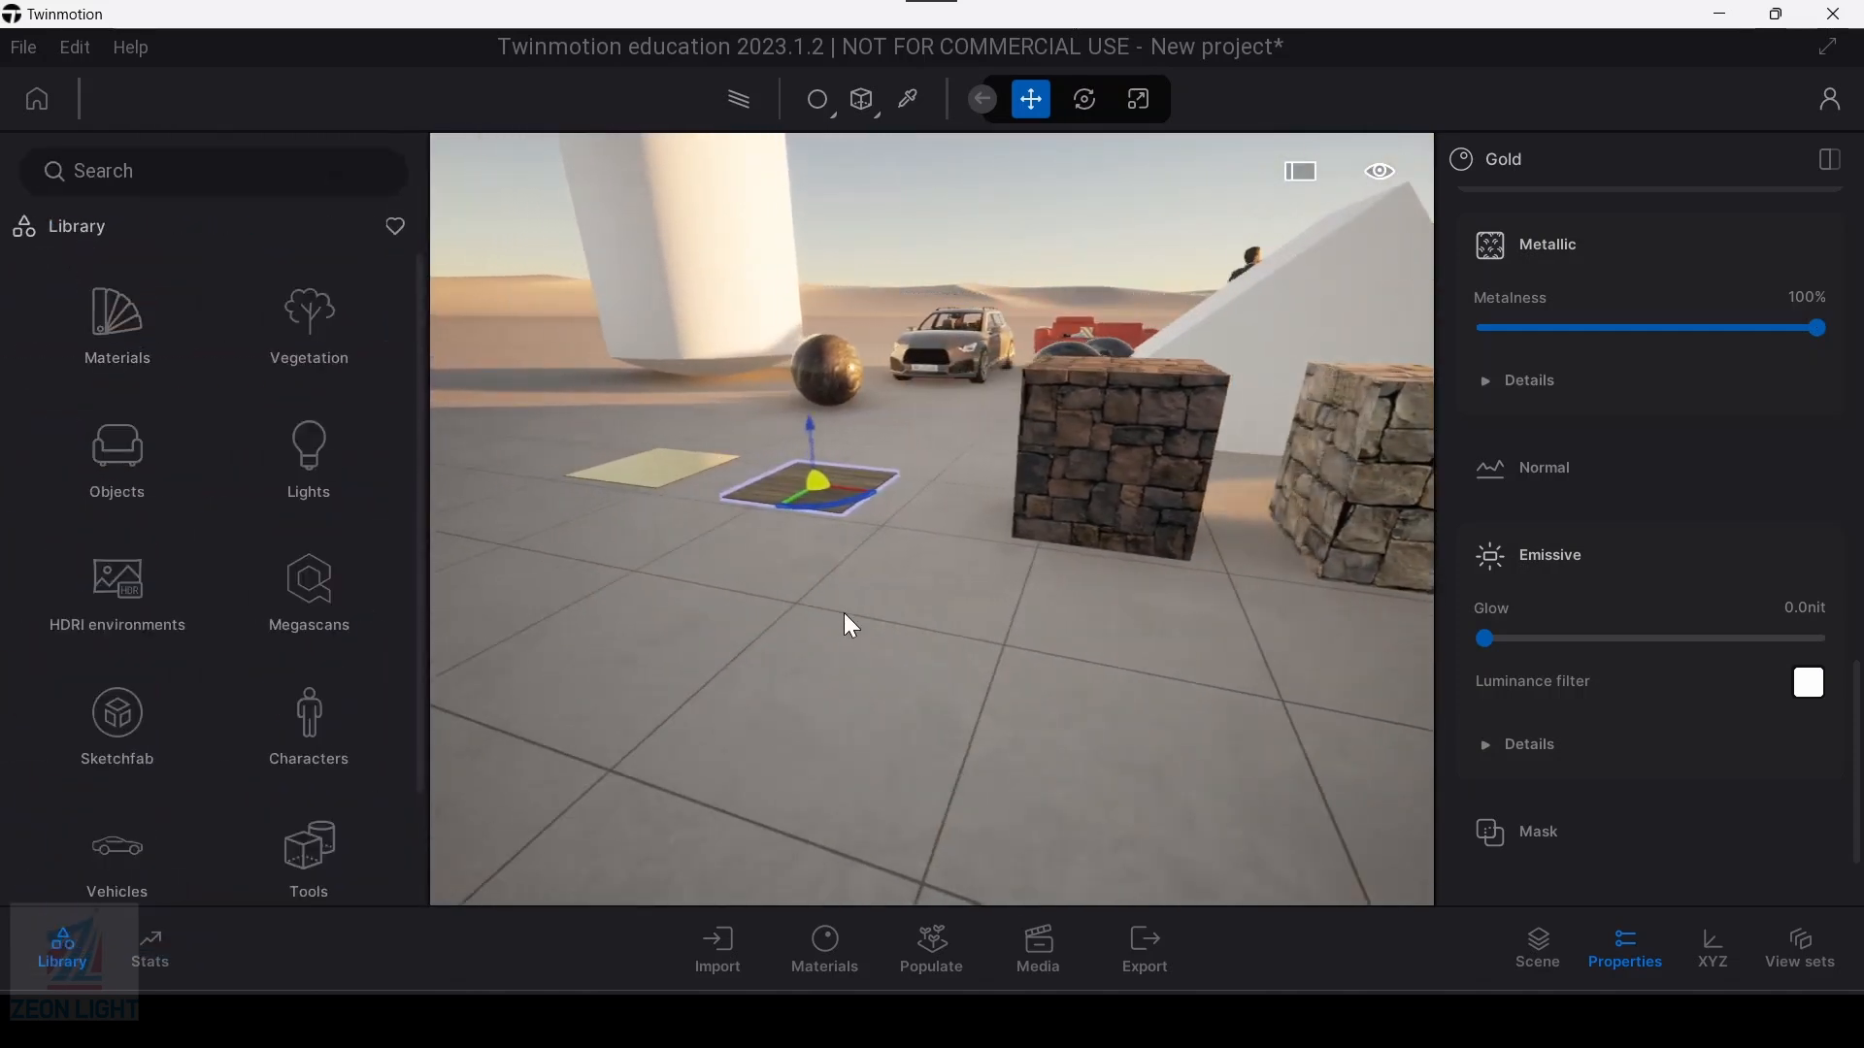
{"action": "left_click", "coordinate": [115, 442]}
{"action": "left_click", "coordinate": [146, 455]}
{"action": "scroll", "coordinate": [299, 601], "scroll_direction": "down", "scroll_amount": 5}
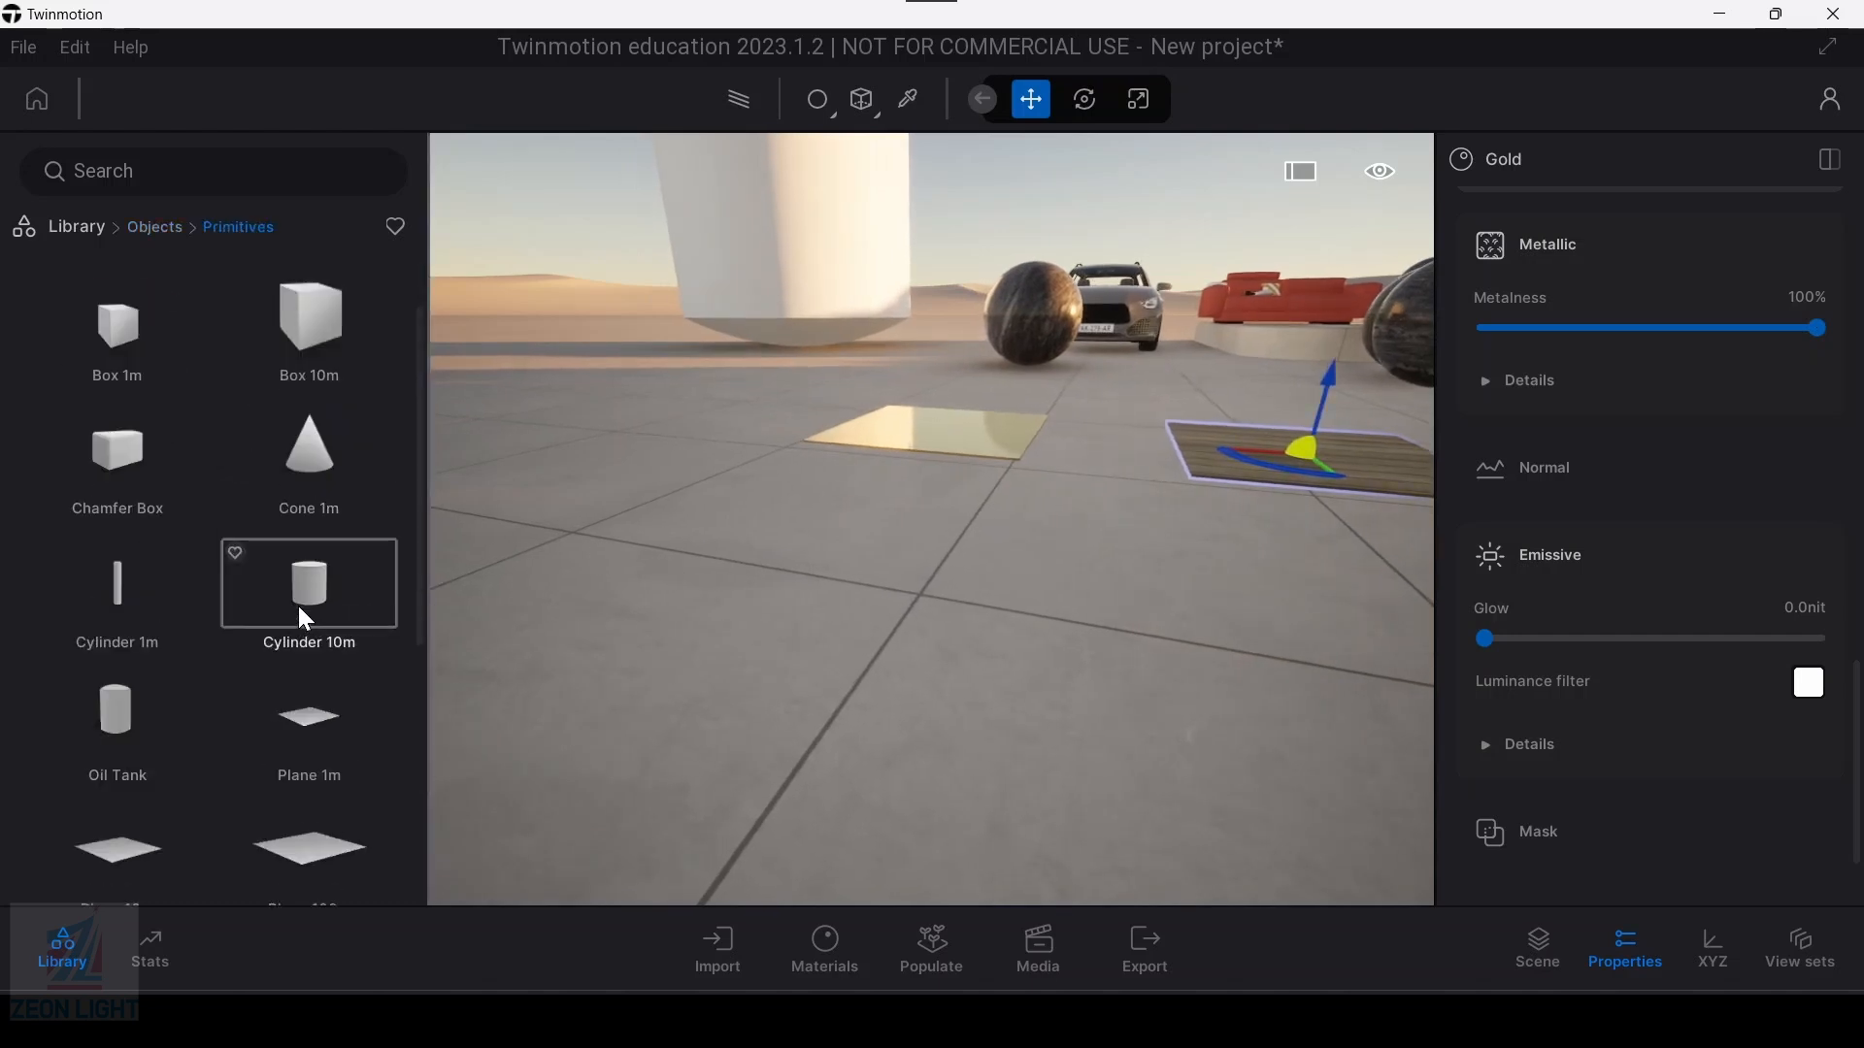
Step: Place a Sphere 1m primitive on the ground beside the gold slab
{"action": "left_click_drag", "start_coordinate": [309, 720], "coordinate": [626, 439]}
{"action": "middle_click_drag", "start_coordinate": [658, 439], "coordinate": [971, 530]}
{"action": "scroll", "coordinate": [970, 530], "scroll_direction": "up", "scroll_amount": 3}
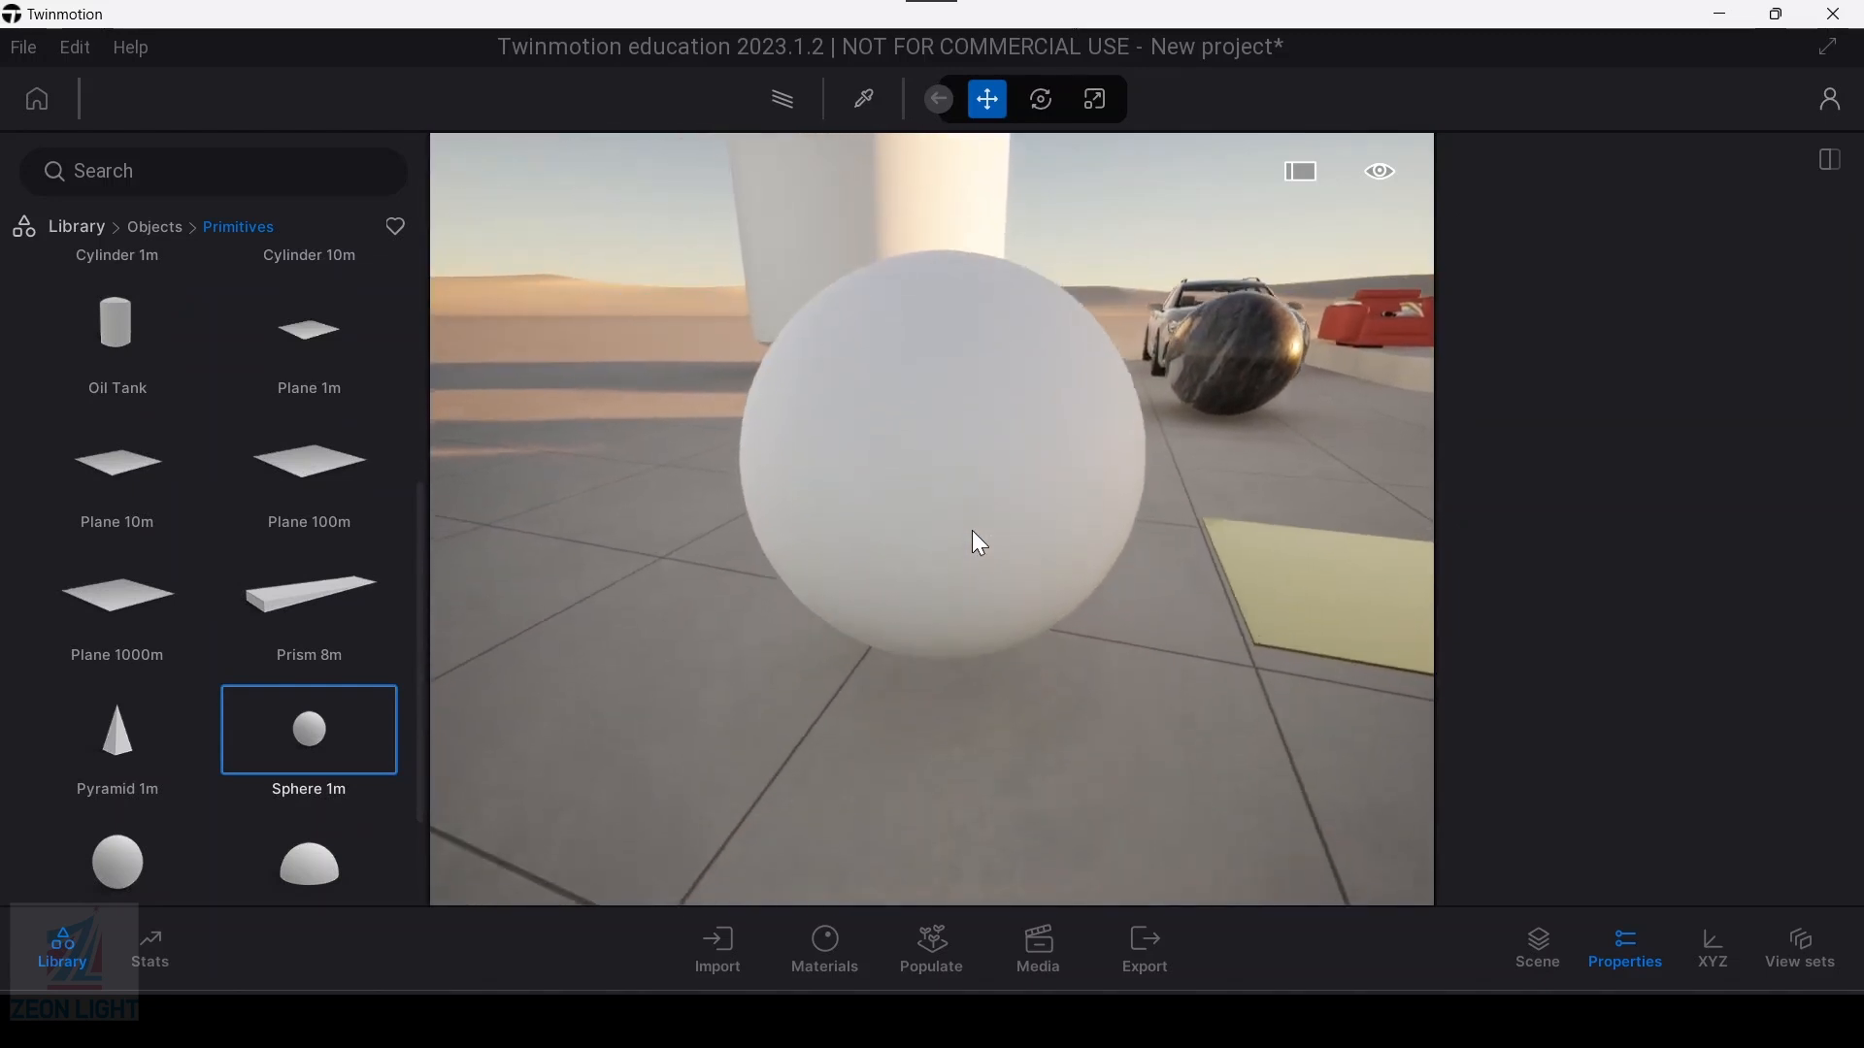
{"action": "scroll", "coordinate": [1015, 605], "scroll_direction": "up", "scroll_amount": 3}
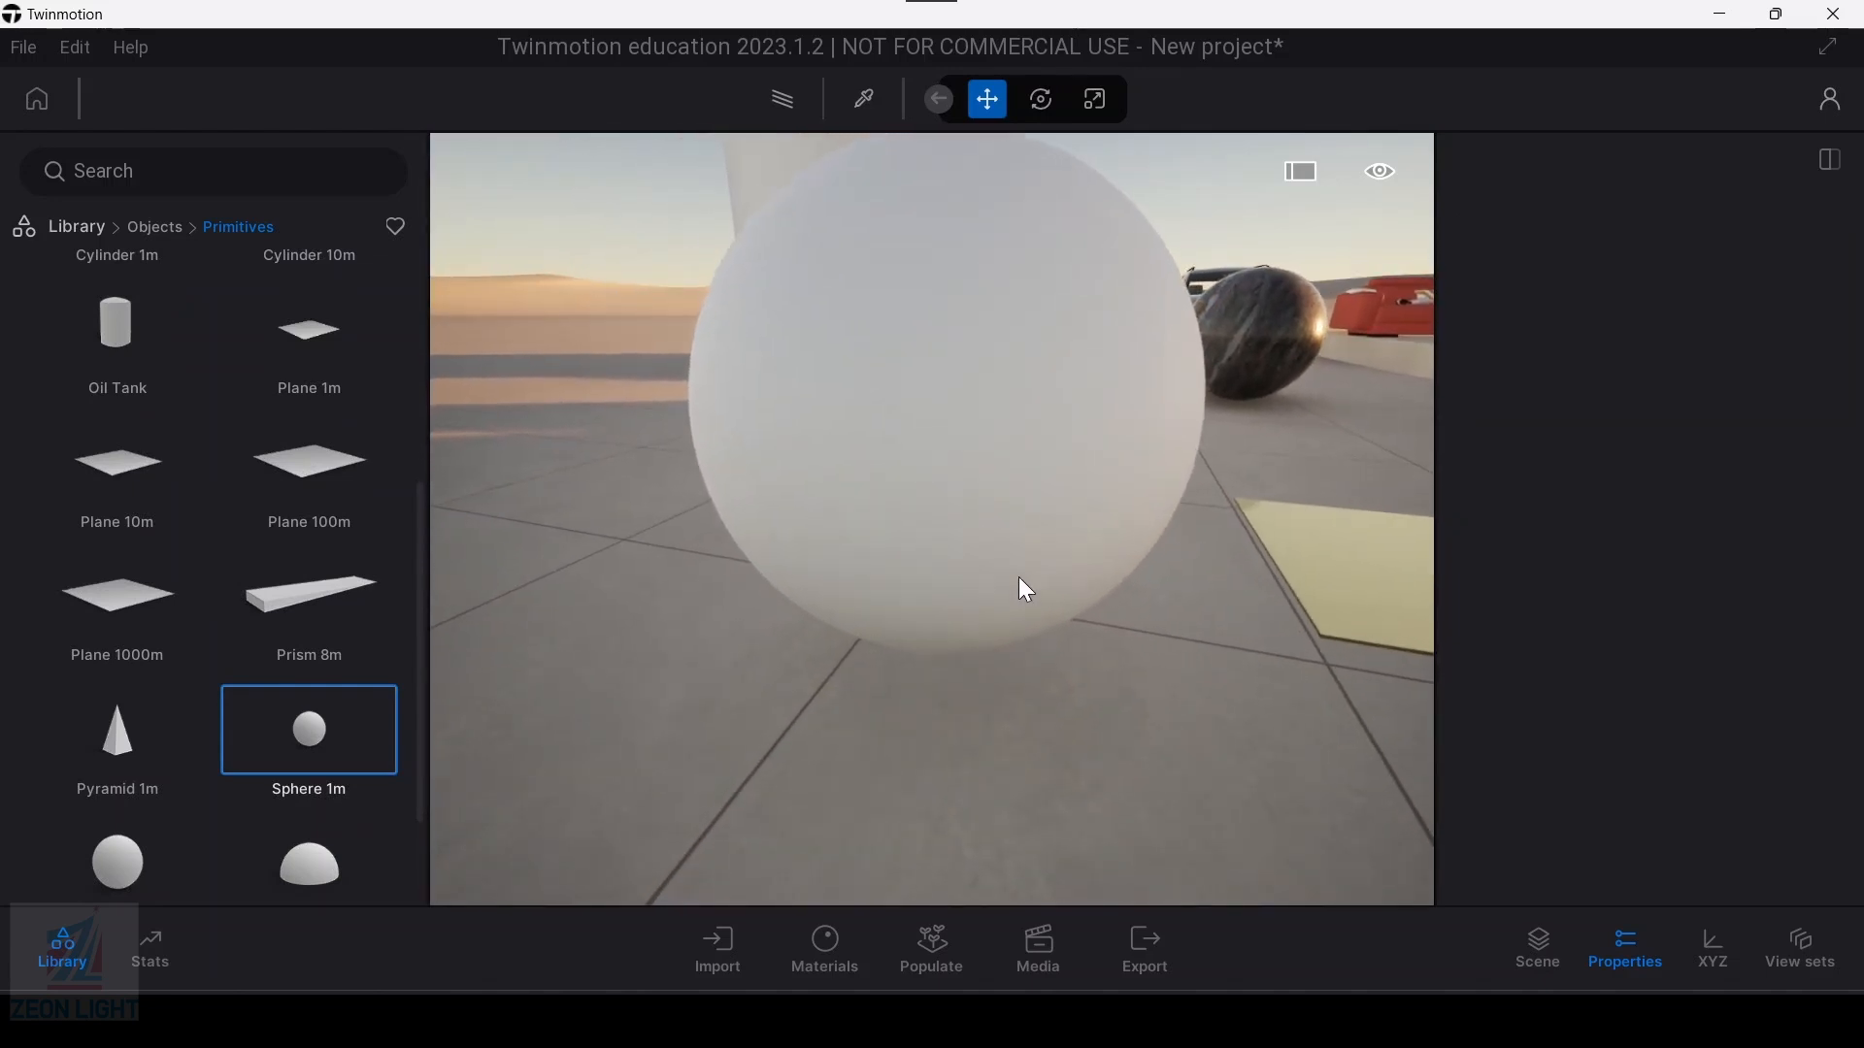
{"action": "middle_click_drag", "start_coordinate": [919, 789], "coordinate": [887, 817]}
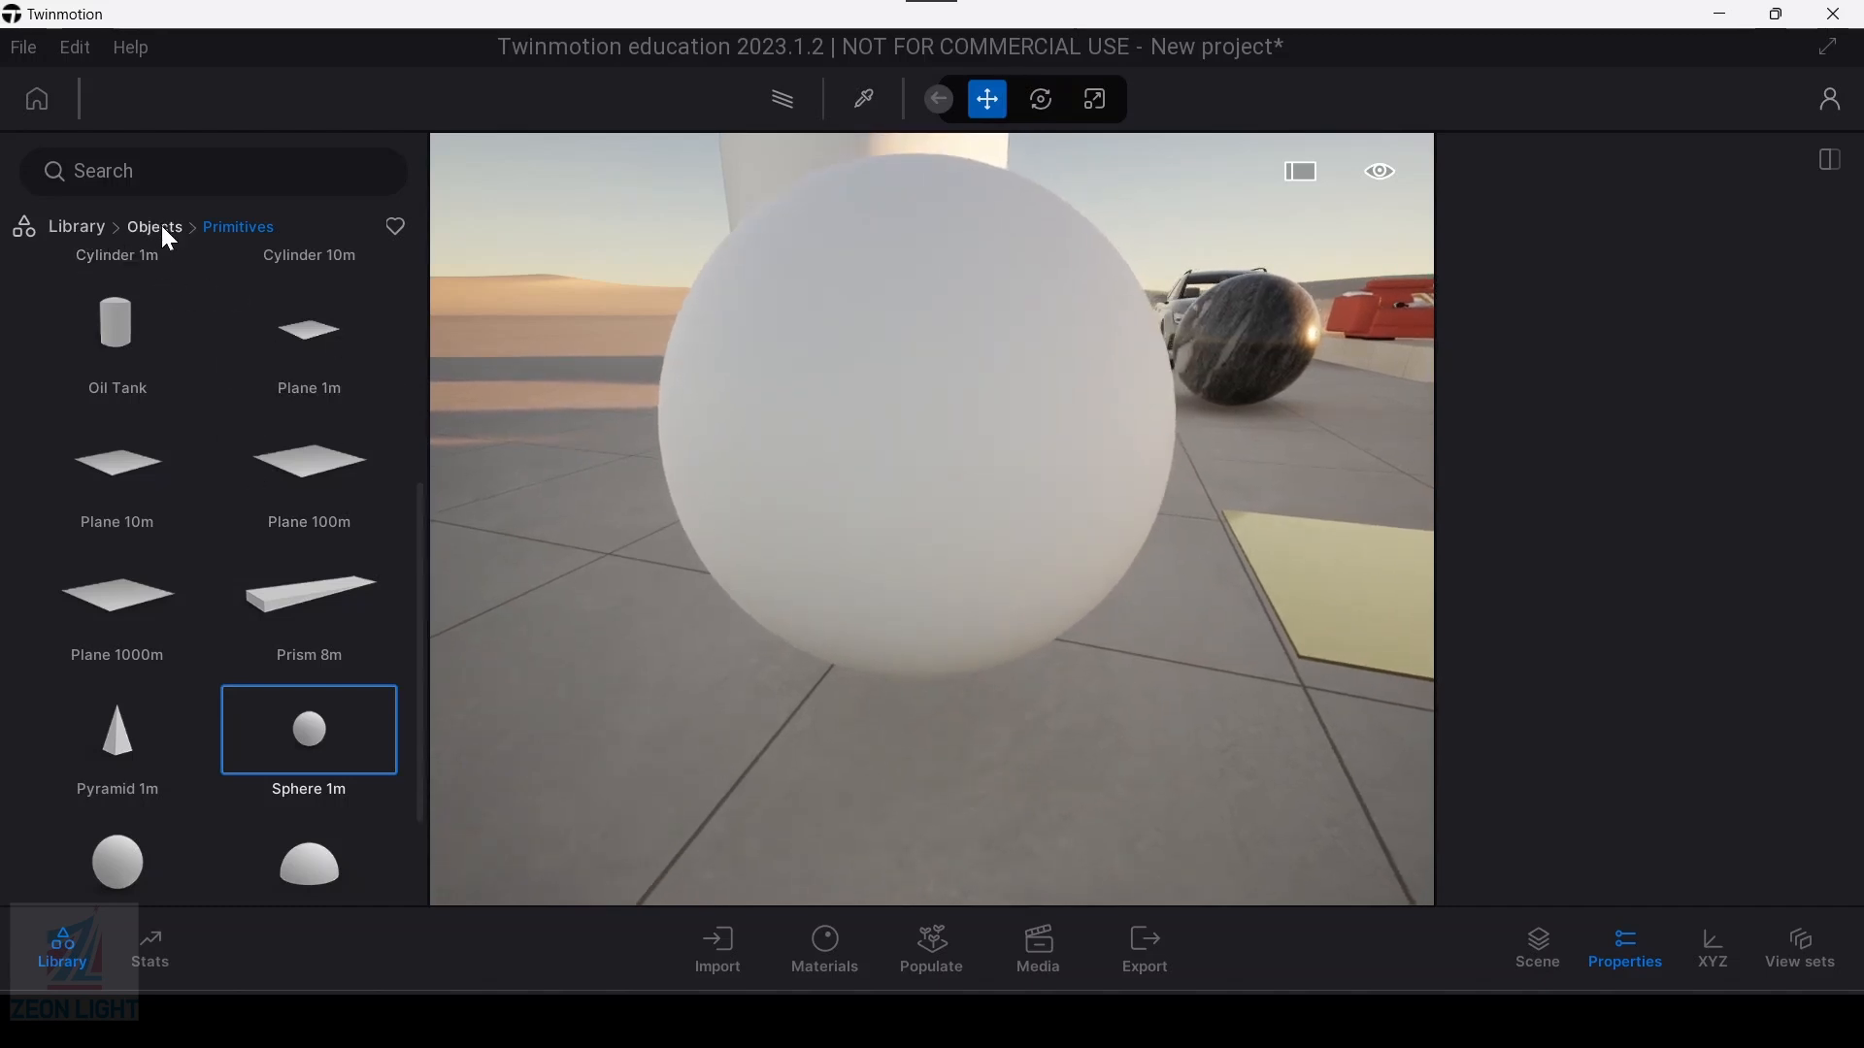
Step: Apply the Neon 02 material from the Neons library to the white sphere beside the gold slab
{"action": "left_click", "coordinate": [161, 229]}
{"action": "left_click", "coordinate": [85, 227]}
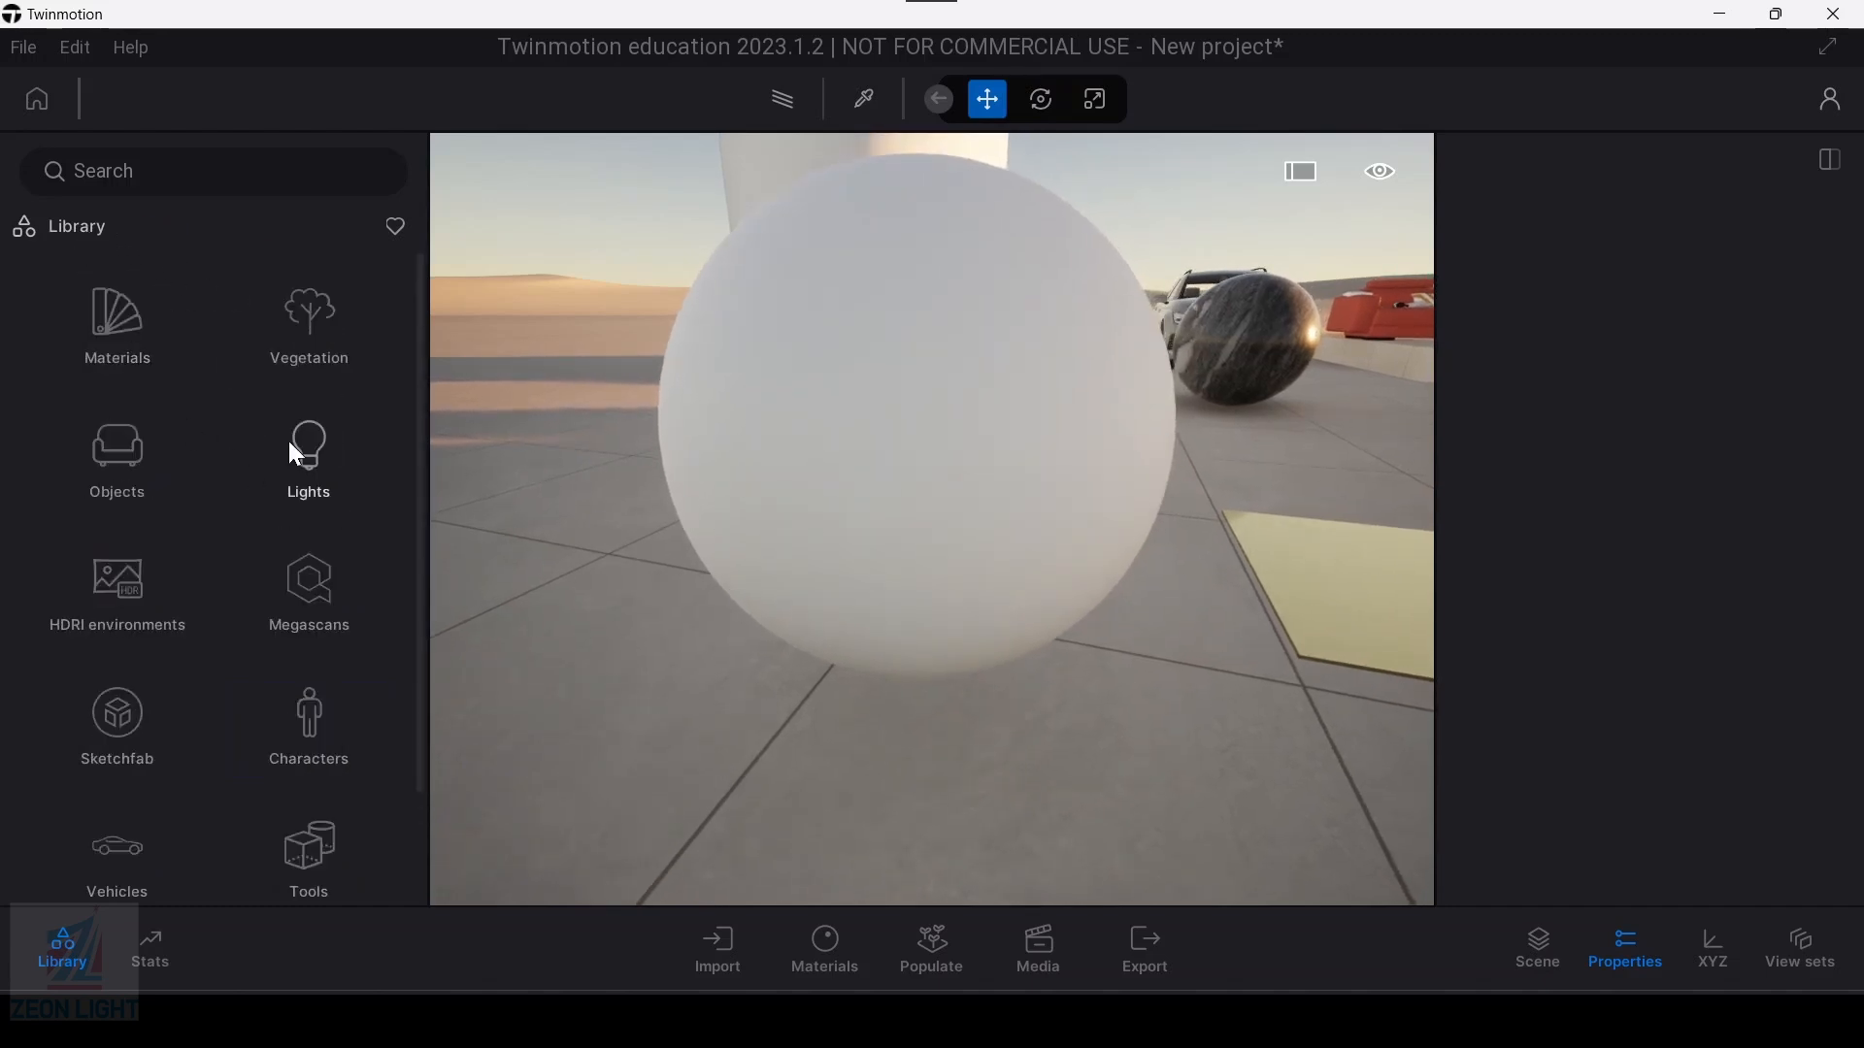
{"action": "left_click", "coordinate": [128, 340]}
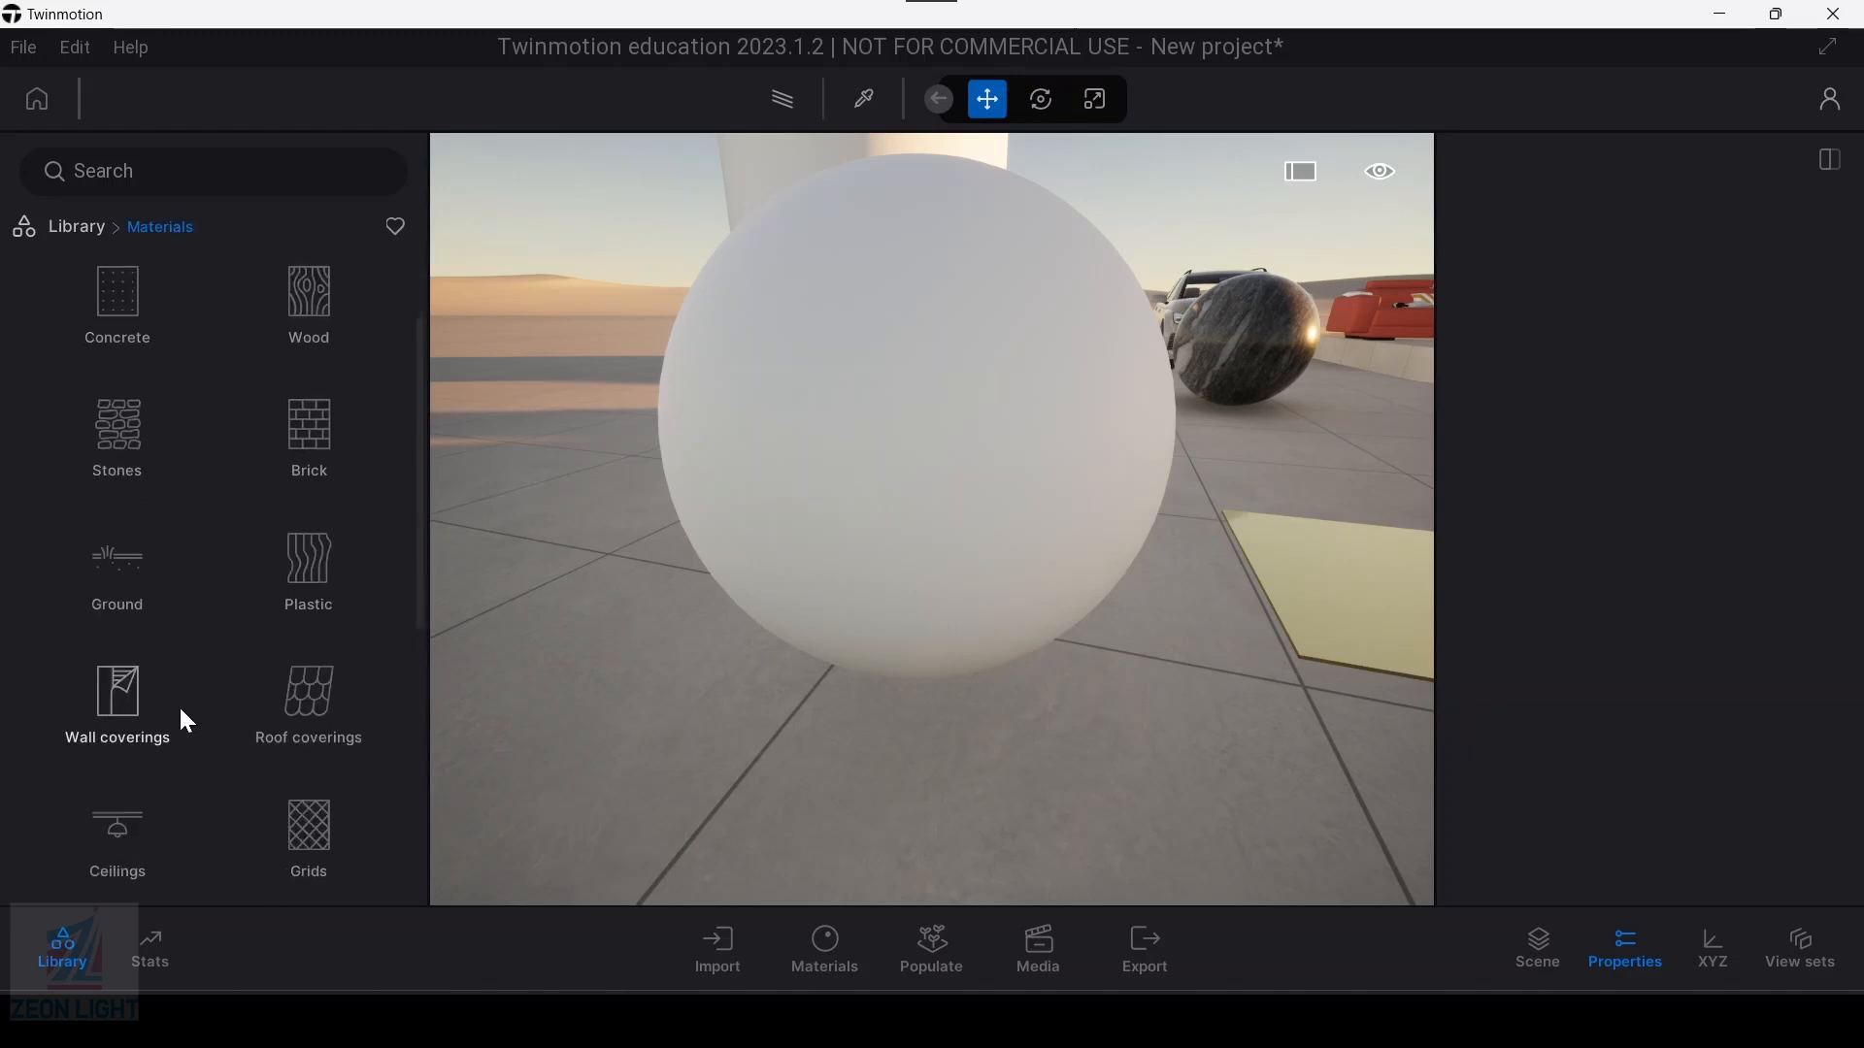
{"action": "scroll", "coordinate": [182, 708], "scroll_direction": "down", "scroll_amount": 3}
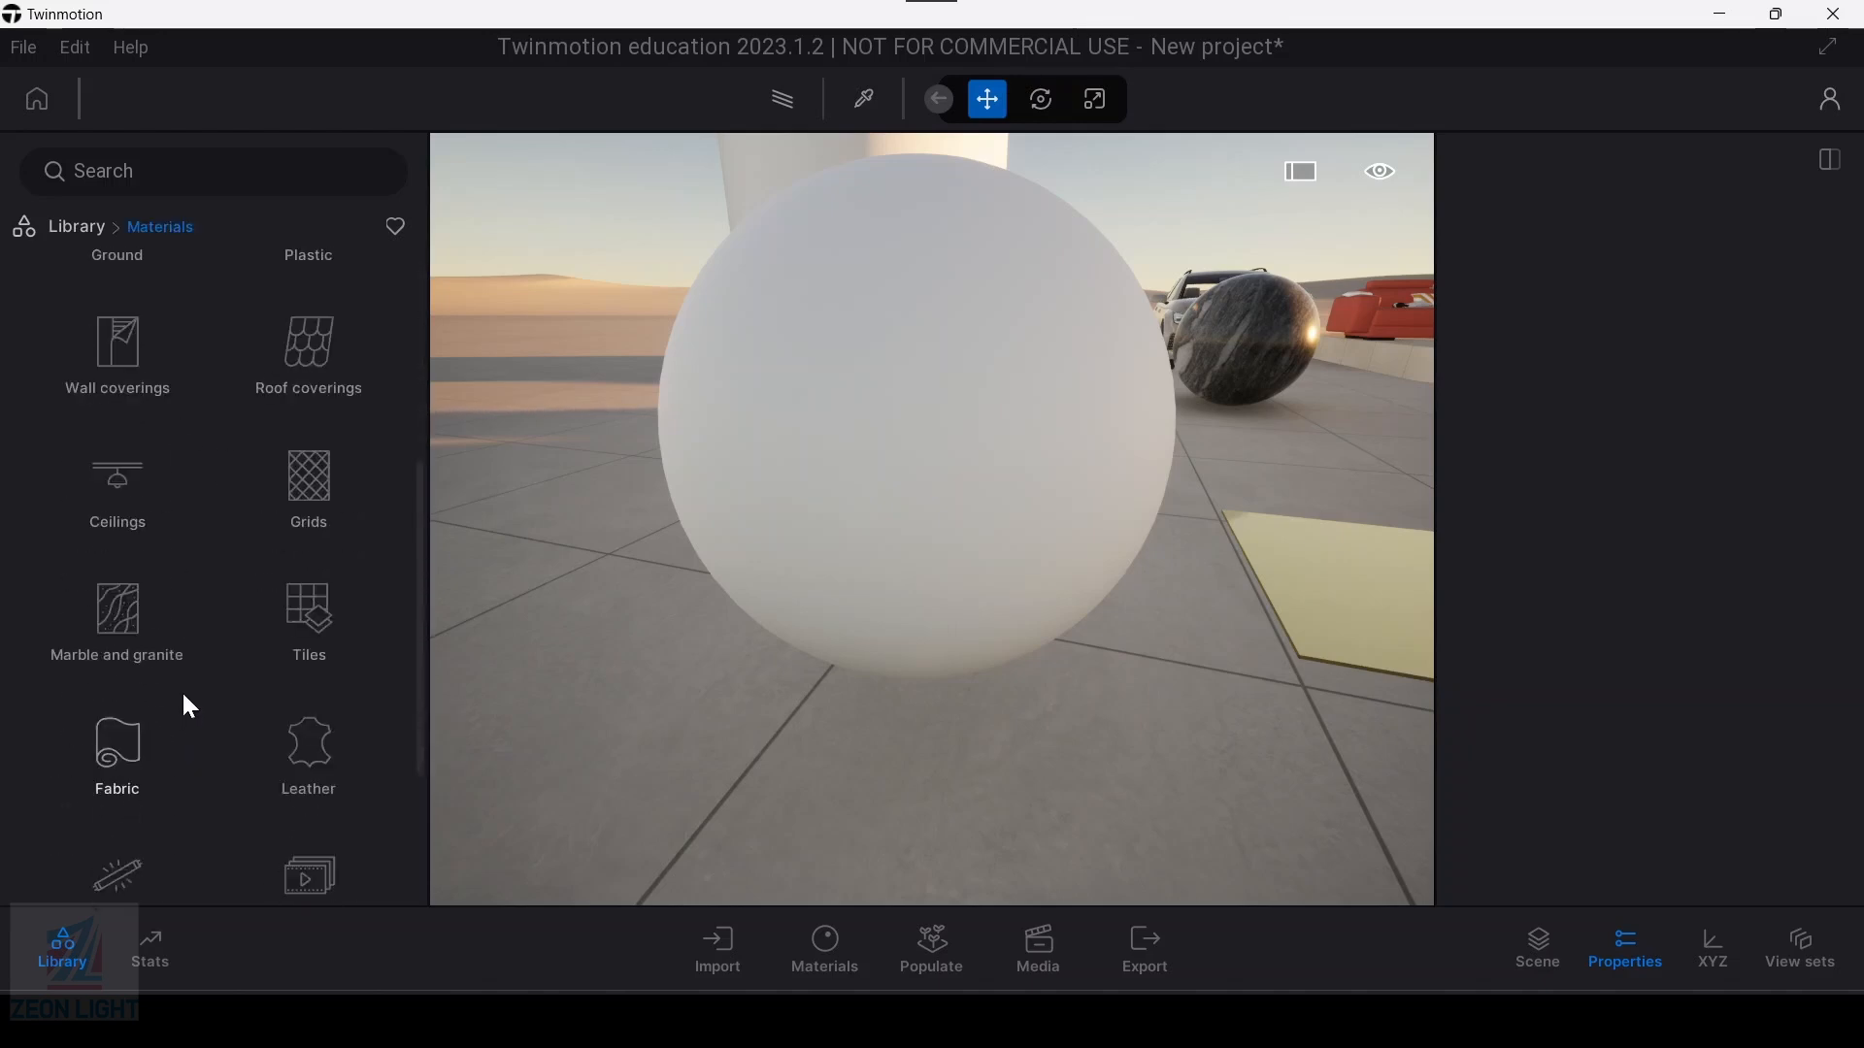
{"action": "scroll", "coordinate": [187, 710], "scroll_direction": "down", "scroll_amount": 1}
{"action": "left_click", "coordinate": [137, 765]}
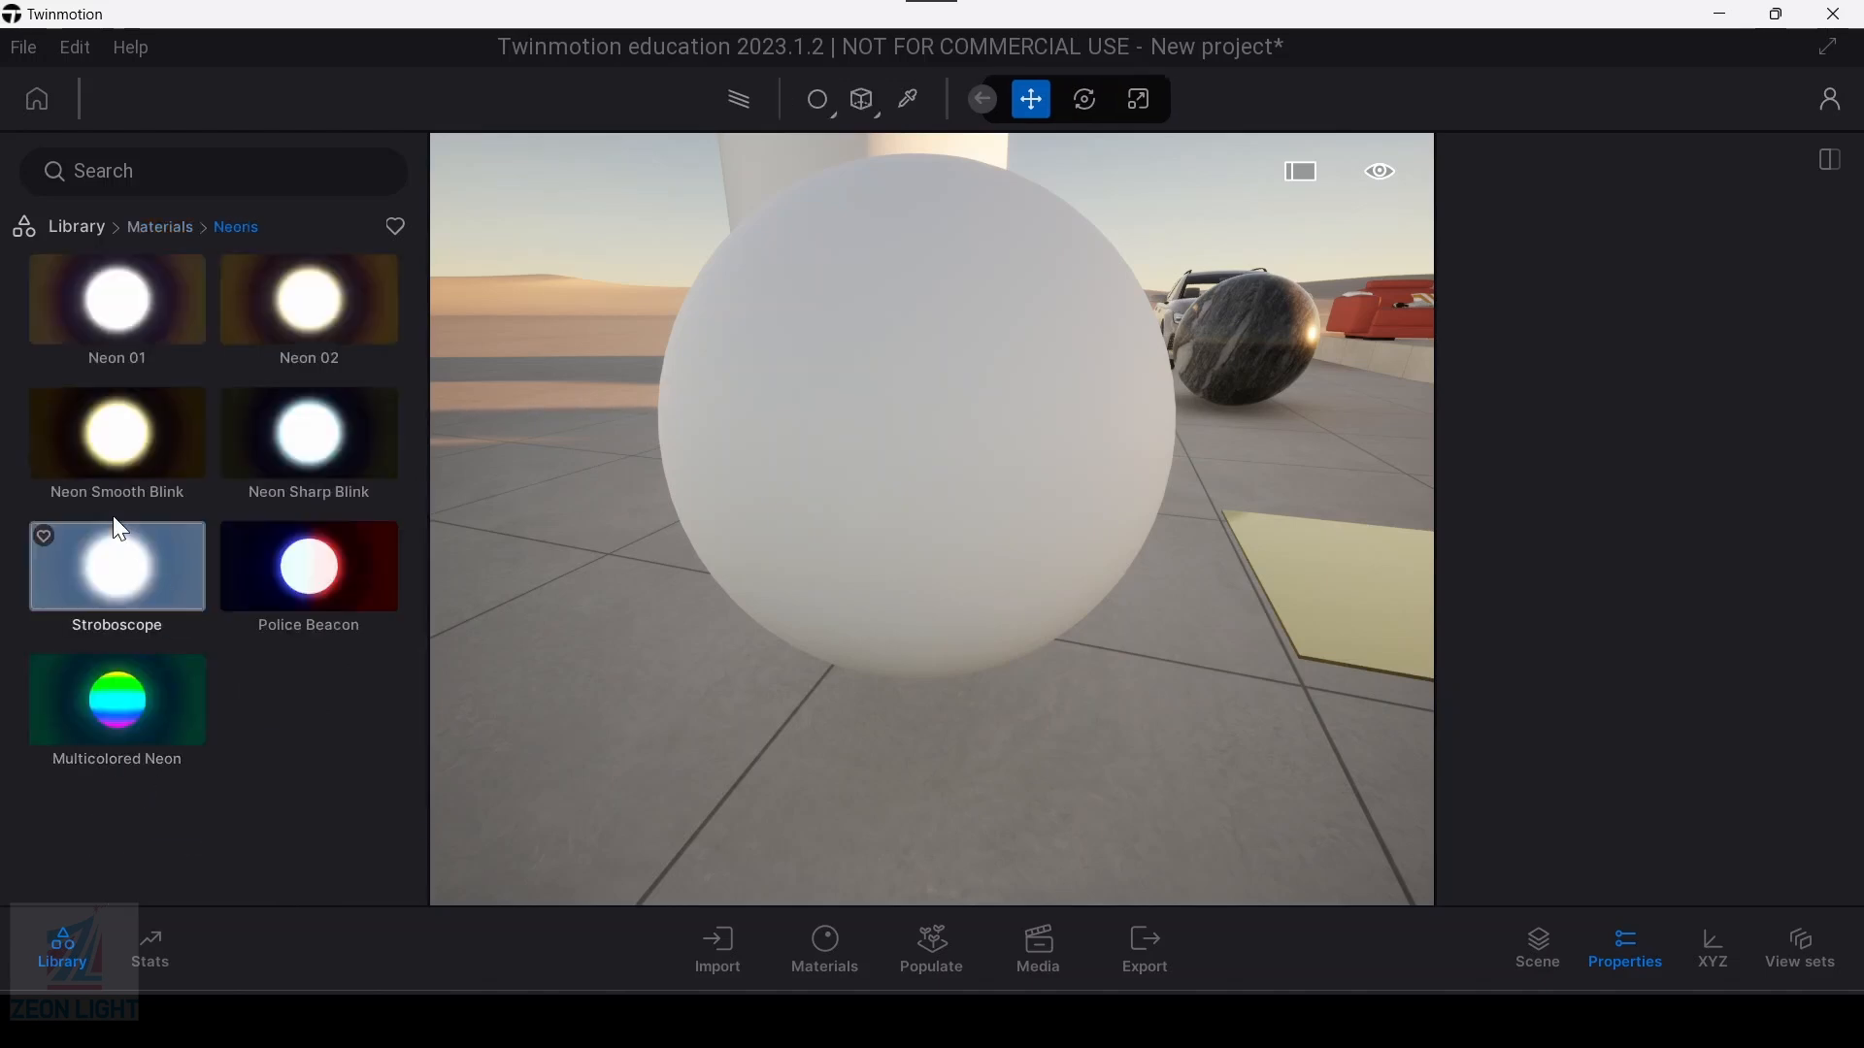
{"action": "left_click_drag", "start_coordinate": [305, 317], "coordinate": [879, 466]}
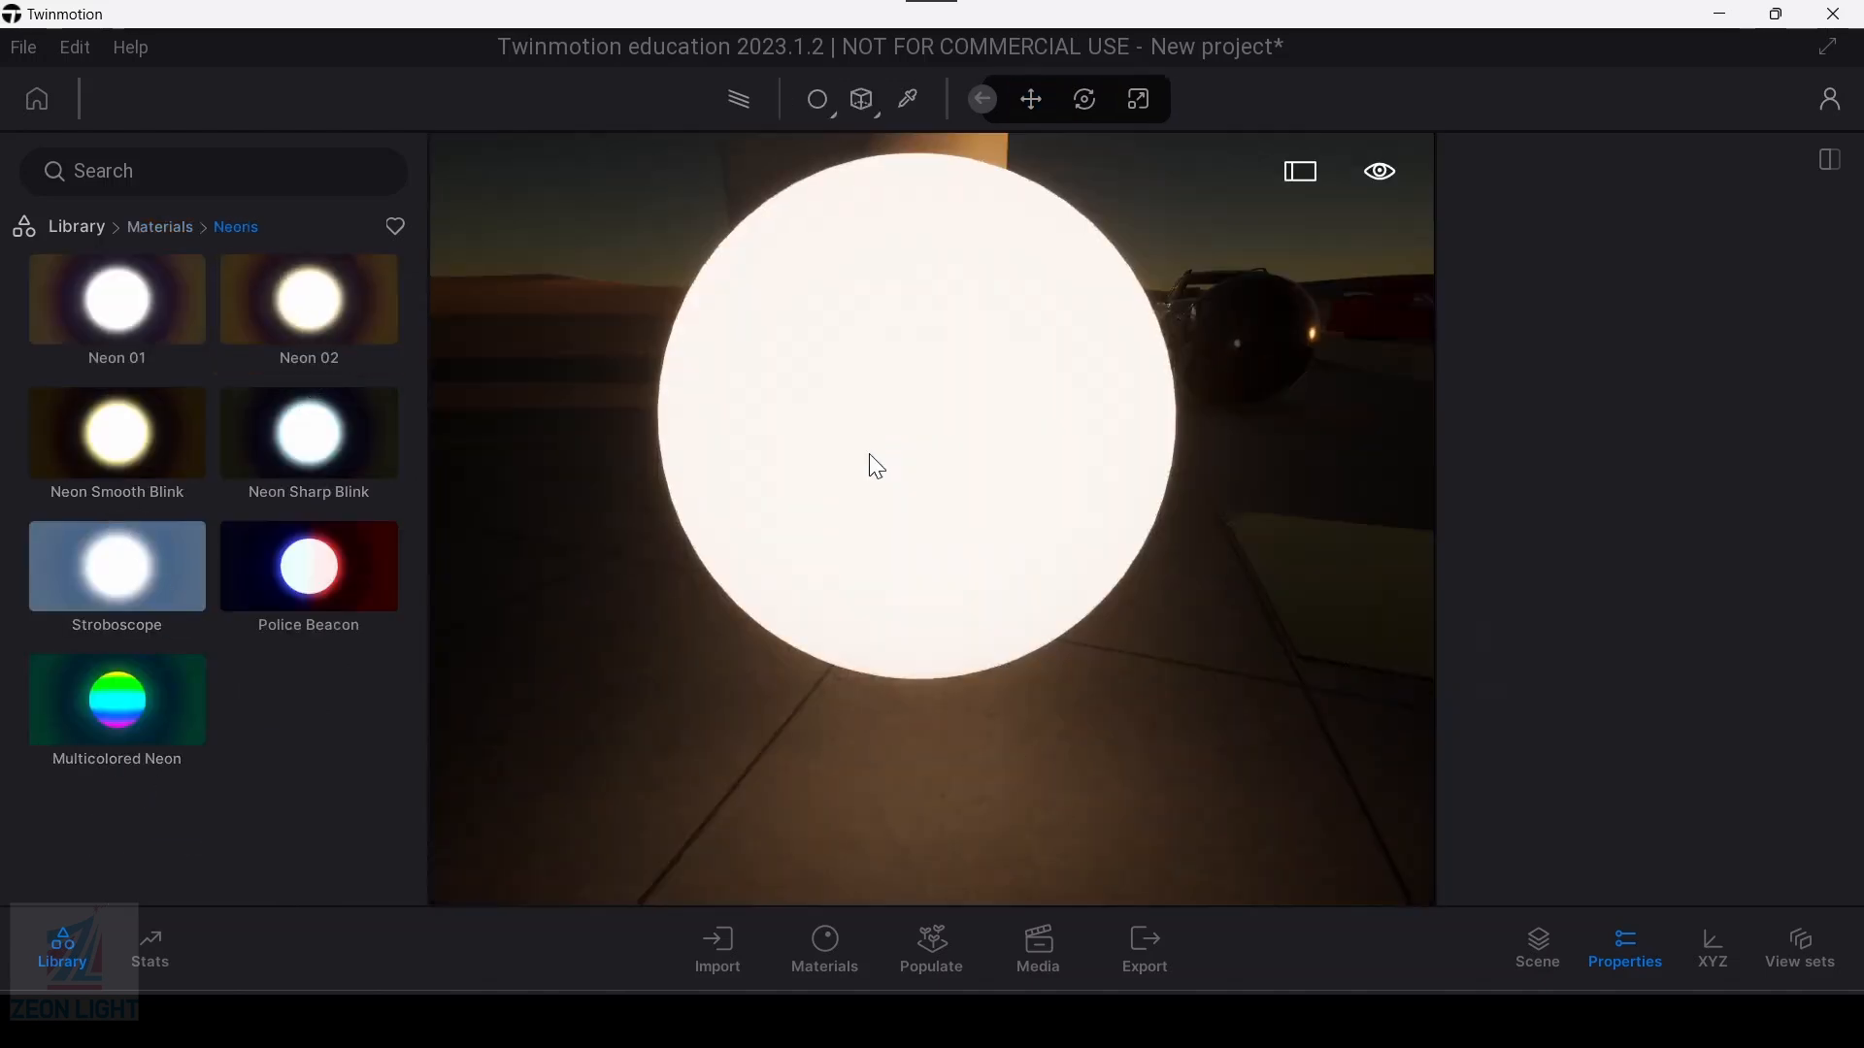
{"action": "key", "text": "s"}
{"action": "key", "text": "d"}
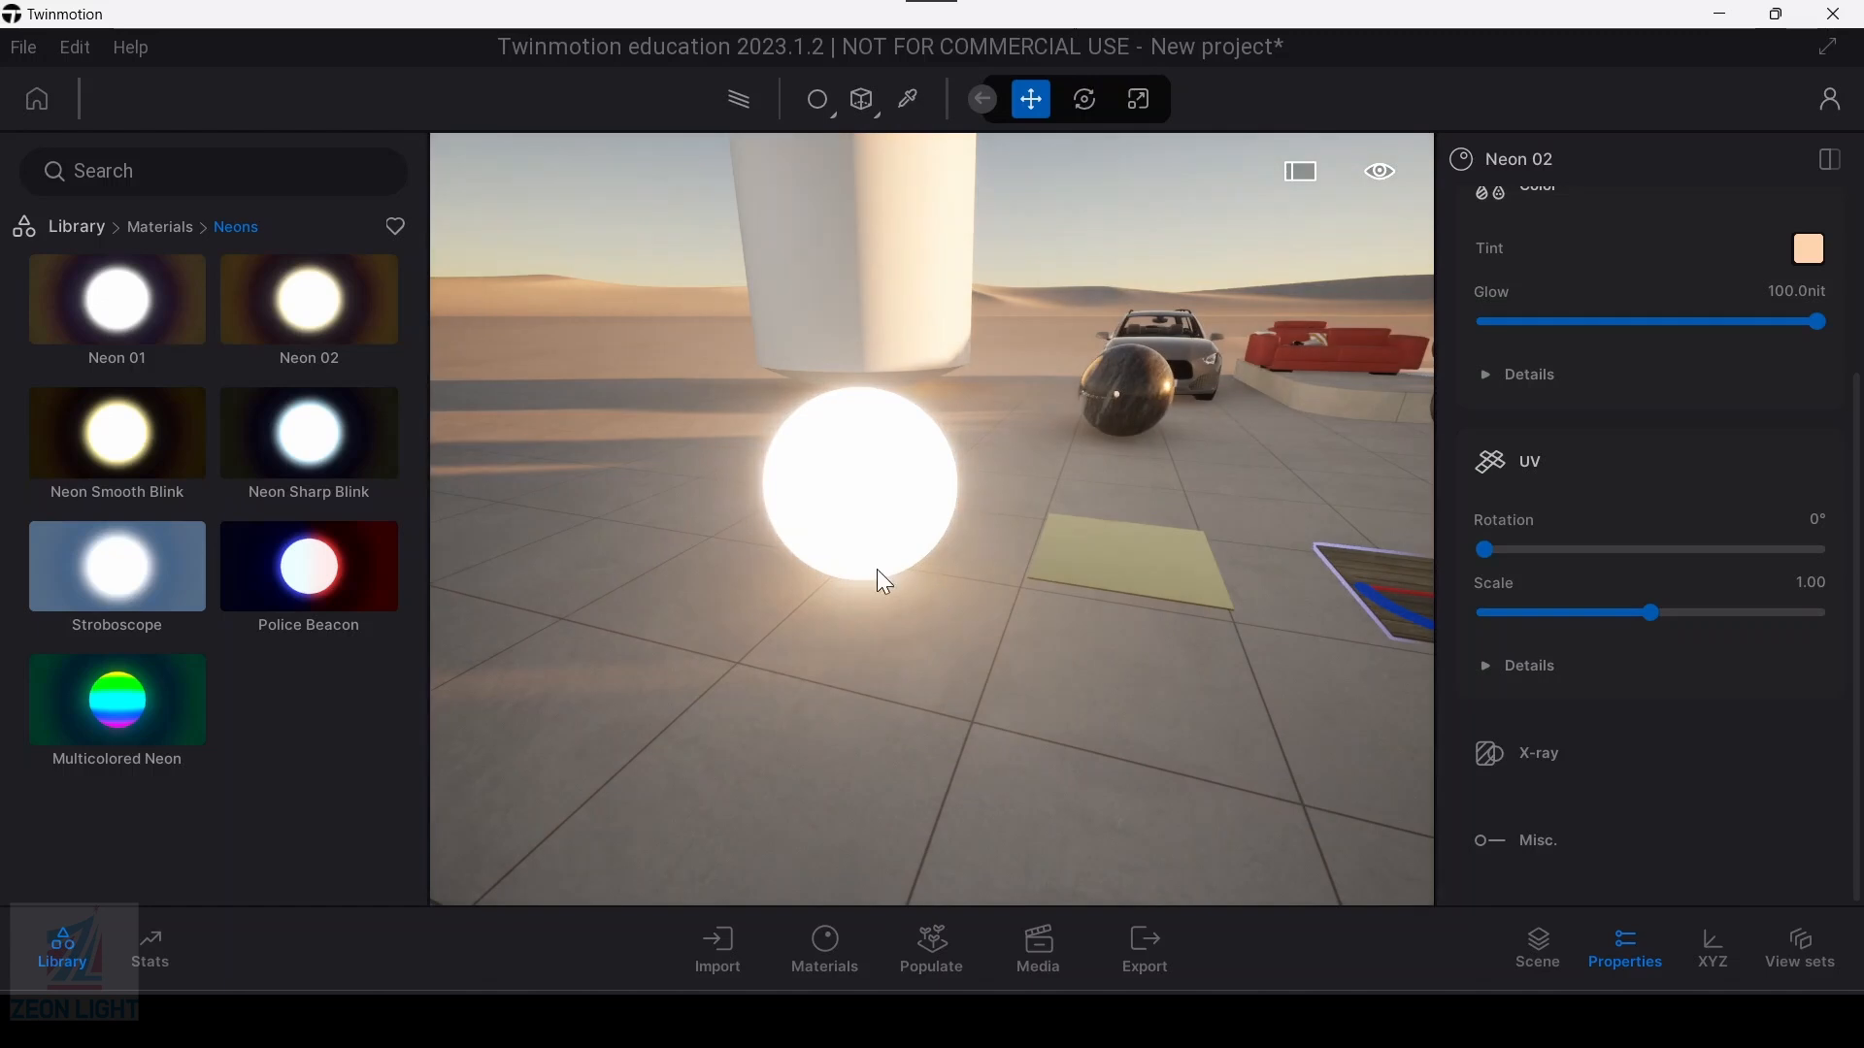
{"action": "middle_click_drag", "start_coordinate": [885, 539], "coordinate": [935, 627]}
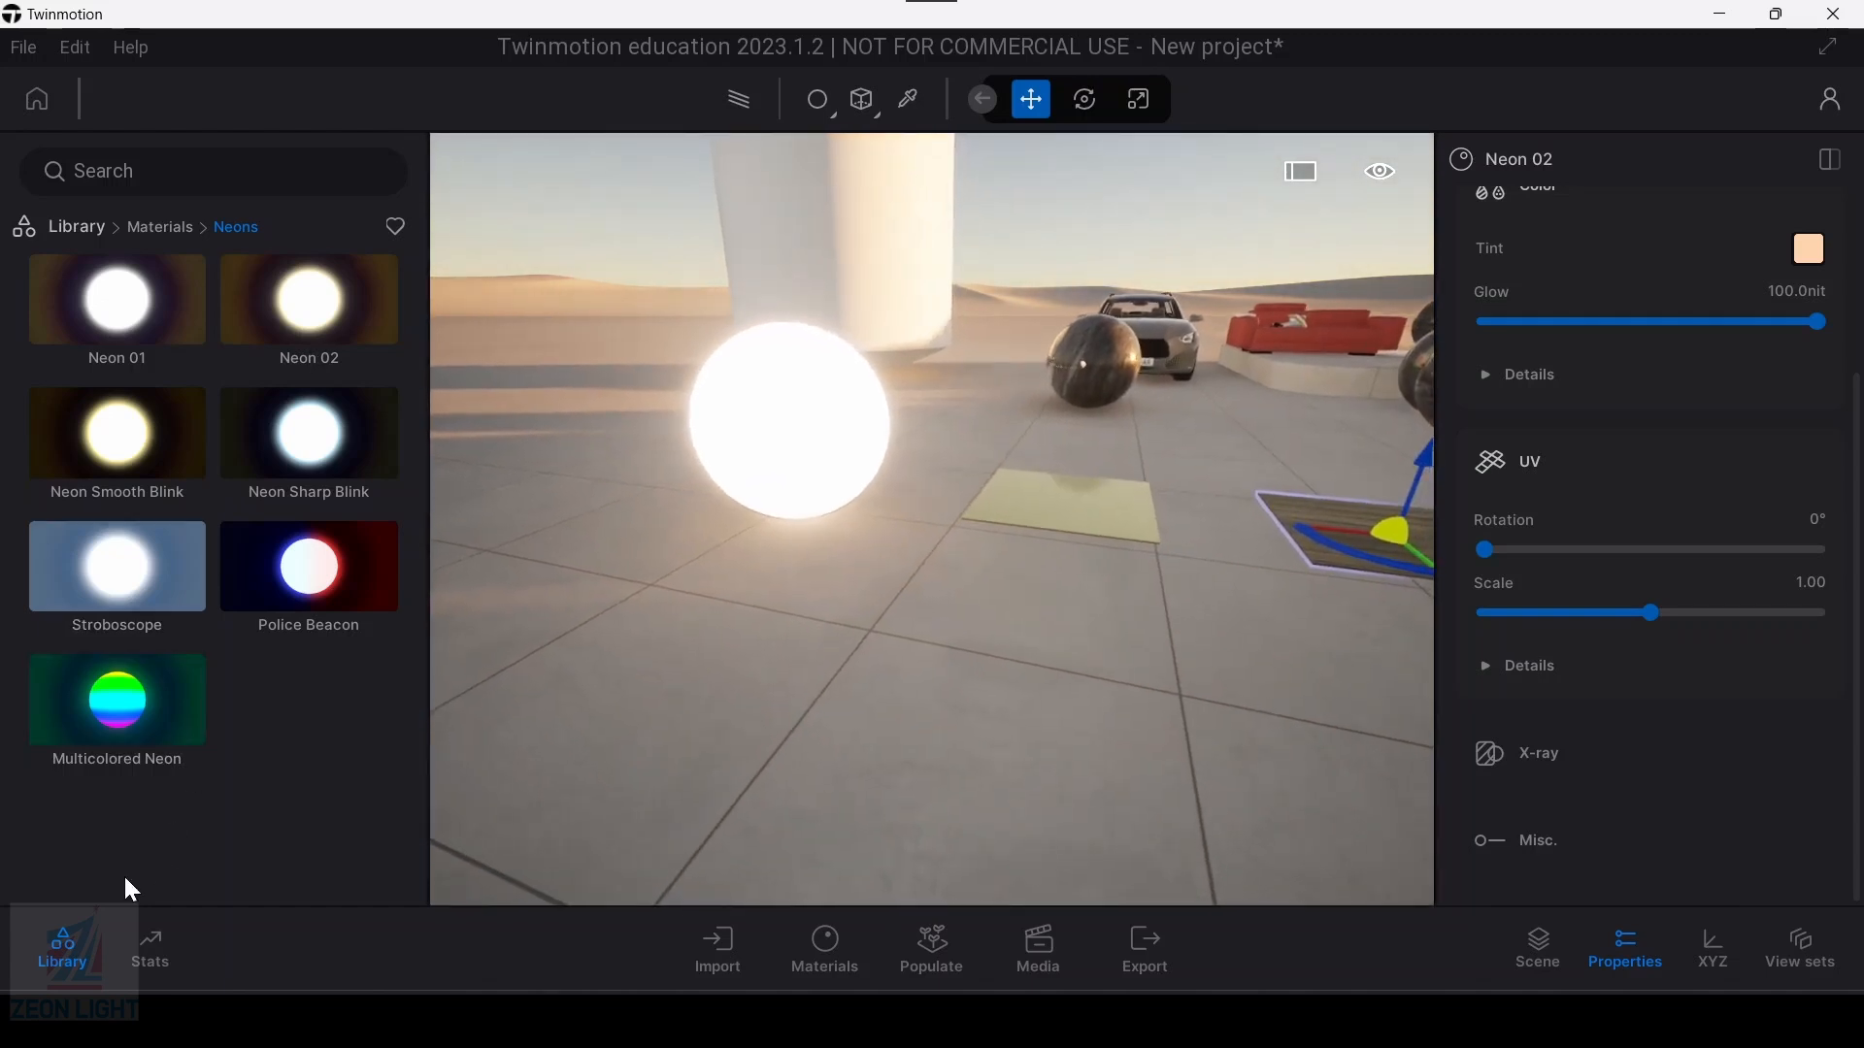
Step: Place another Sphere 1m primitive in front of the glowing neon sphere
{"action": "left_click", "coordinate": [68, 228]}
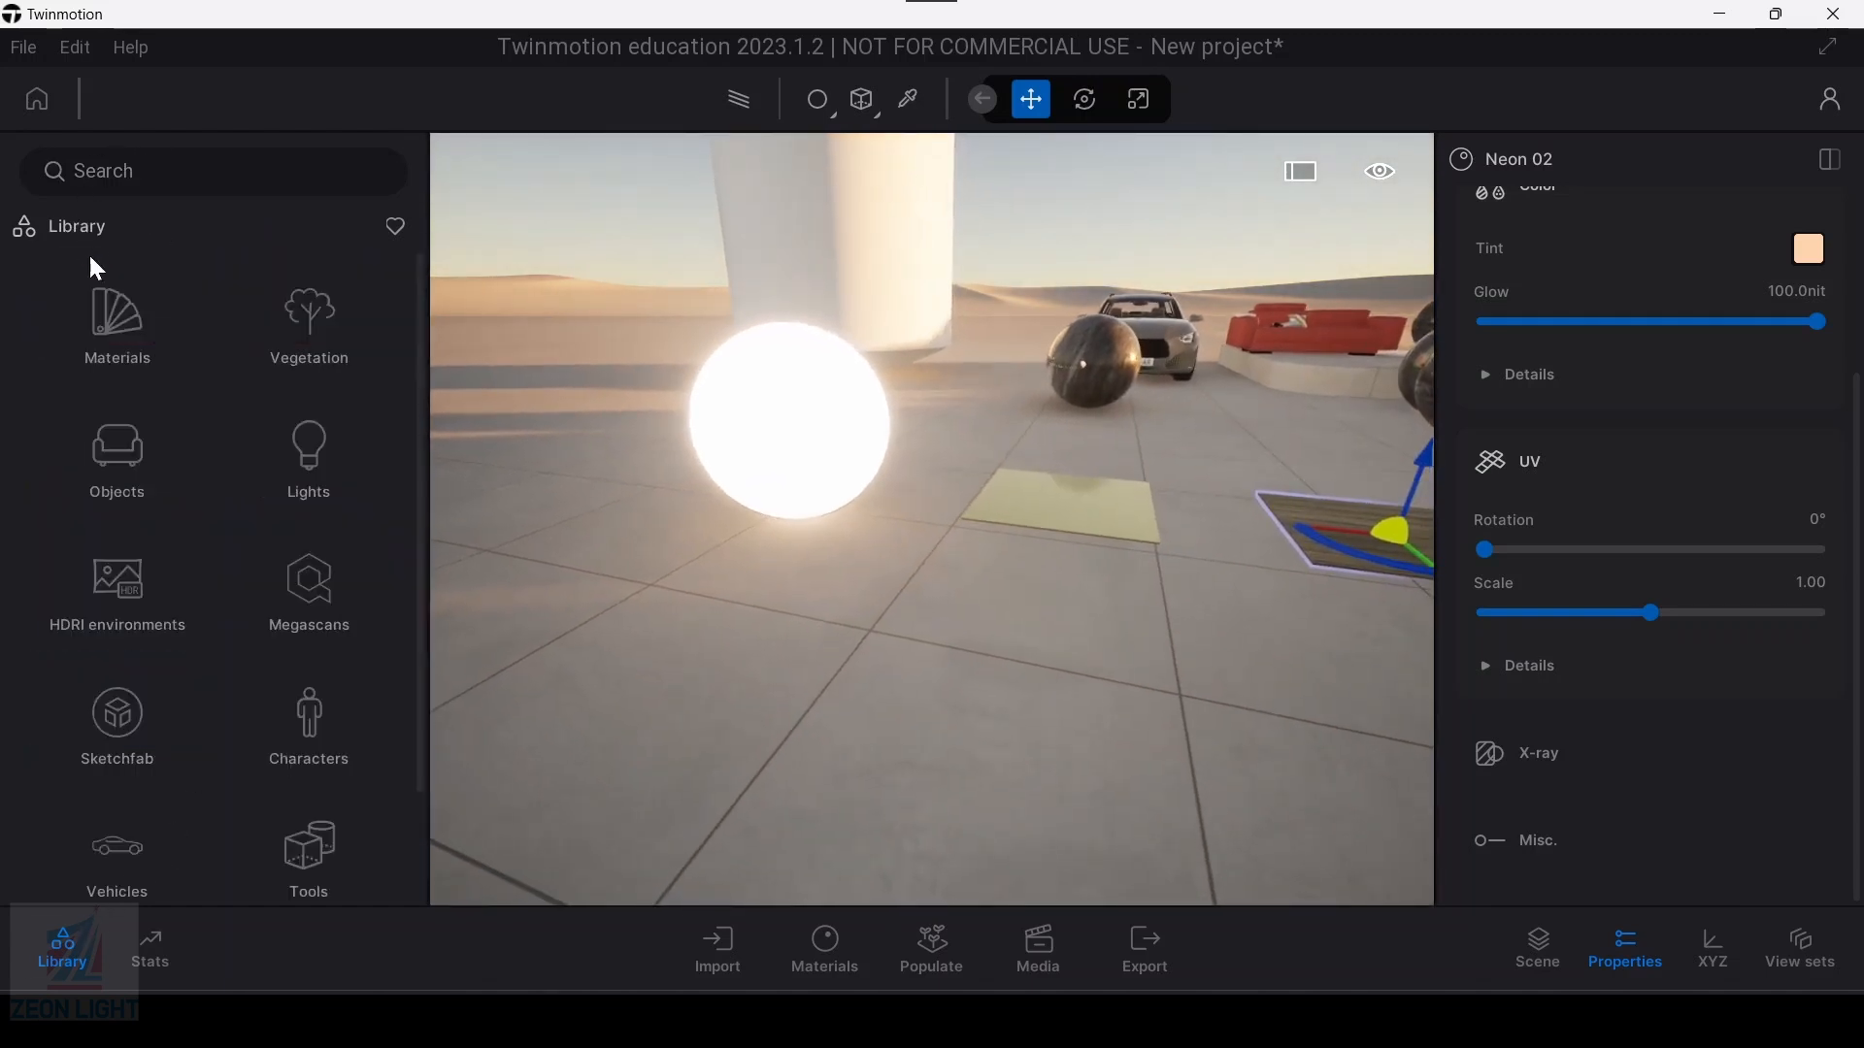
{"action": "left_click", "coordinate": [111, 445]}
{"action": "left_click", "coordinate": [124, 446]}
{"action": "scroll", "coordinate": [272, 597], "scroll_direction": "down", "scroll_amount": 3}
{"action": "scroll", "coordinate": [296, 631], "scroll_direction": "down", "scroll_amount": 1}
{"action": "left_click_drag", "start_coordinate": [328, 715], "coordinate": [948, 697]}
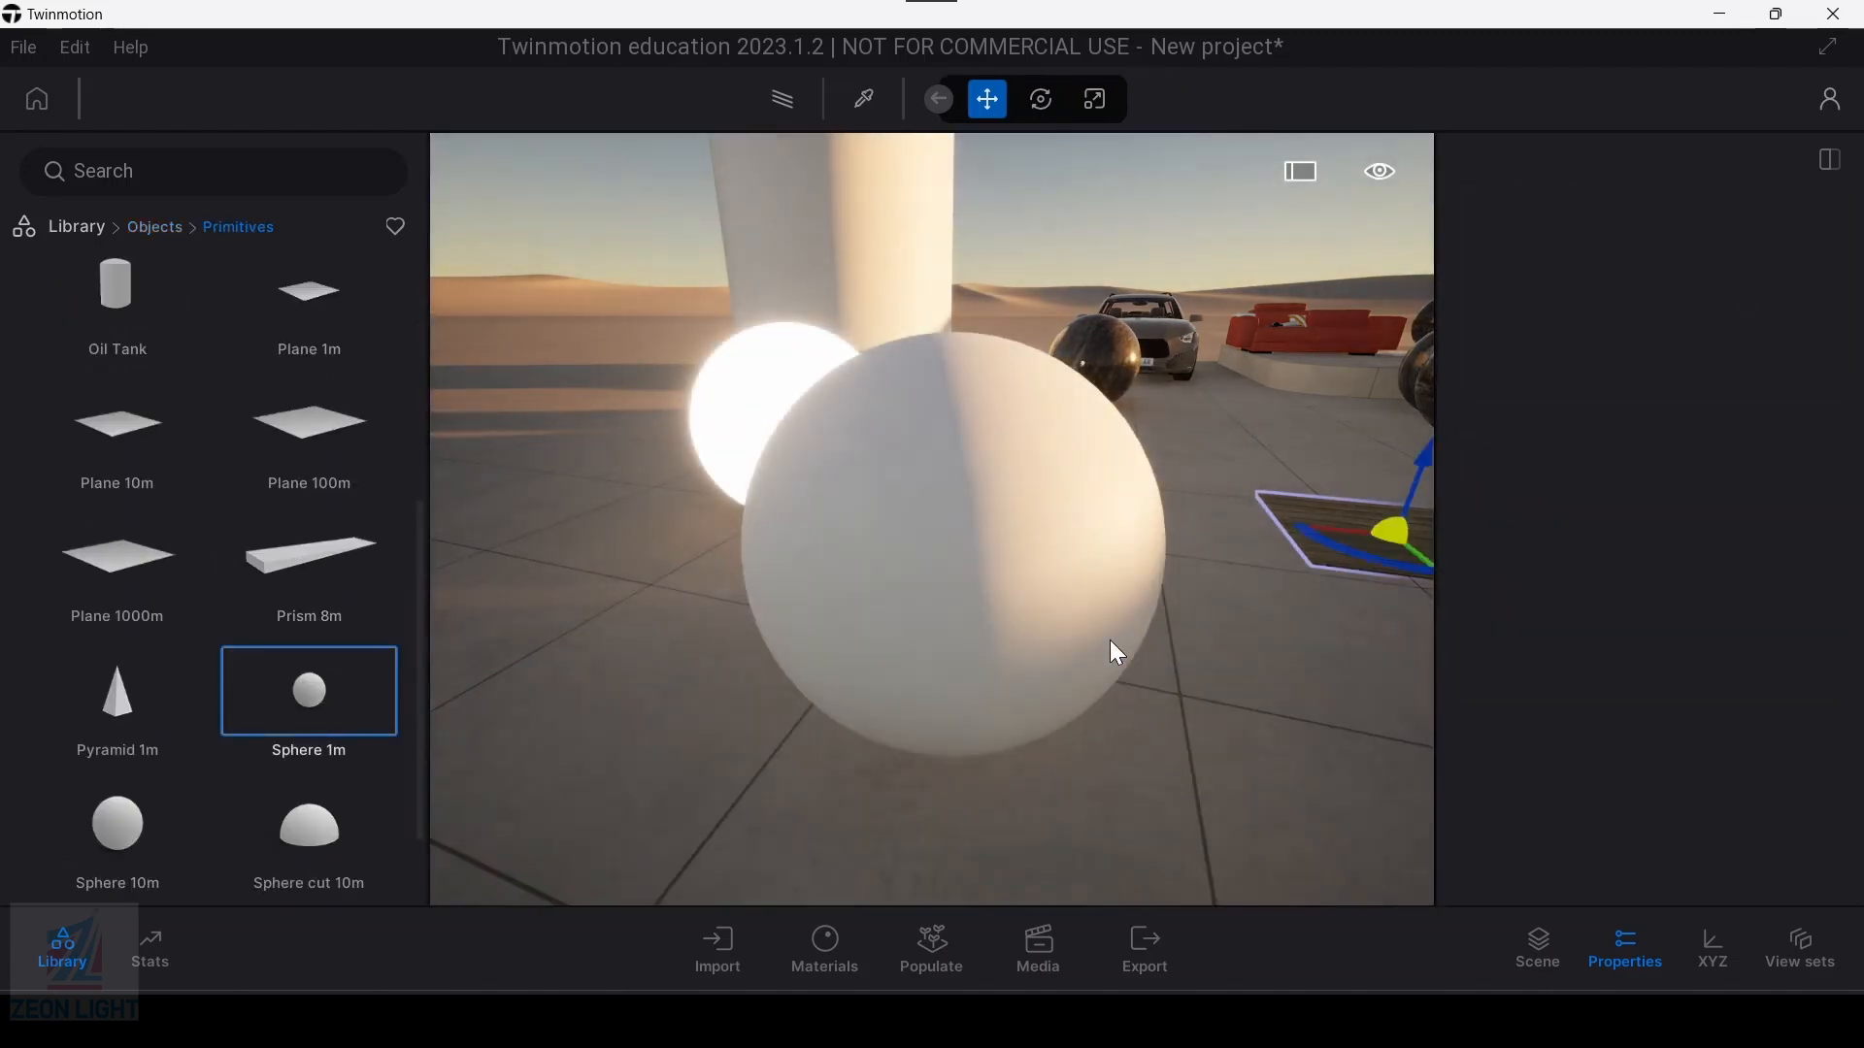
{"action": "key", "text": "s"}
{"action": "key", "text": "d"}
Step: Pick the base material from the new white sphere and set its emissive glow to 13.5 nit
{"action": "left_click", "coordinate": [936, 99]}
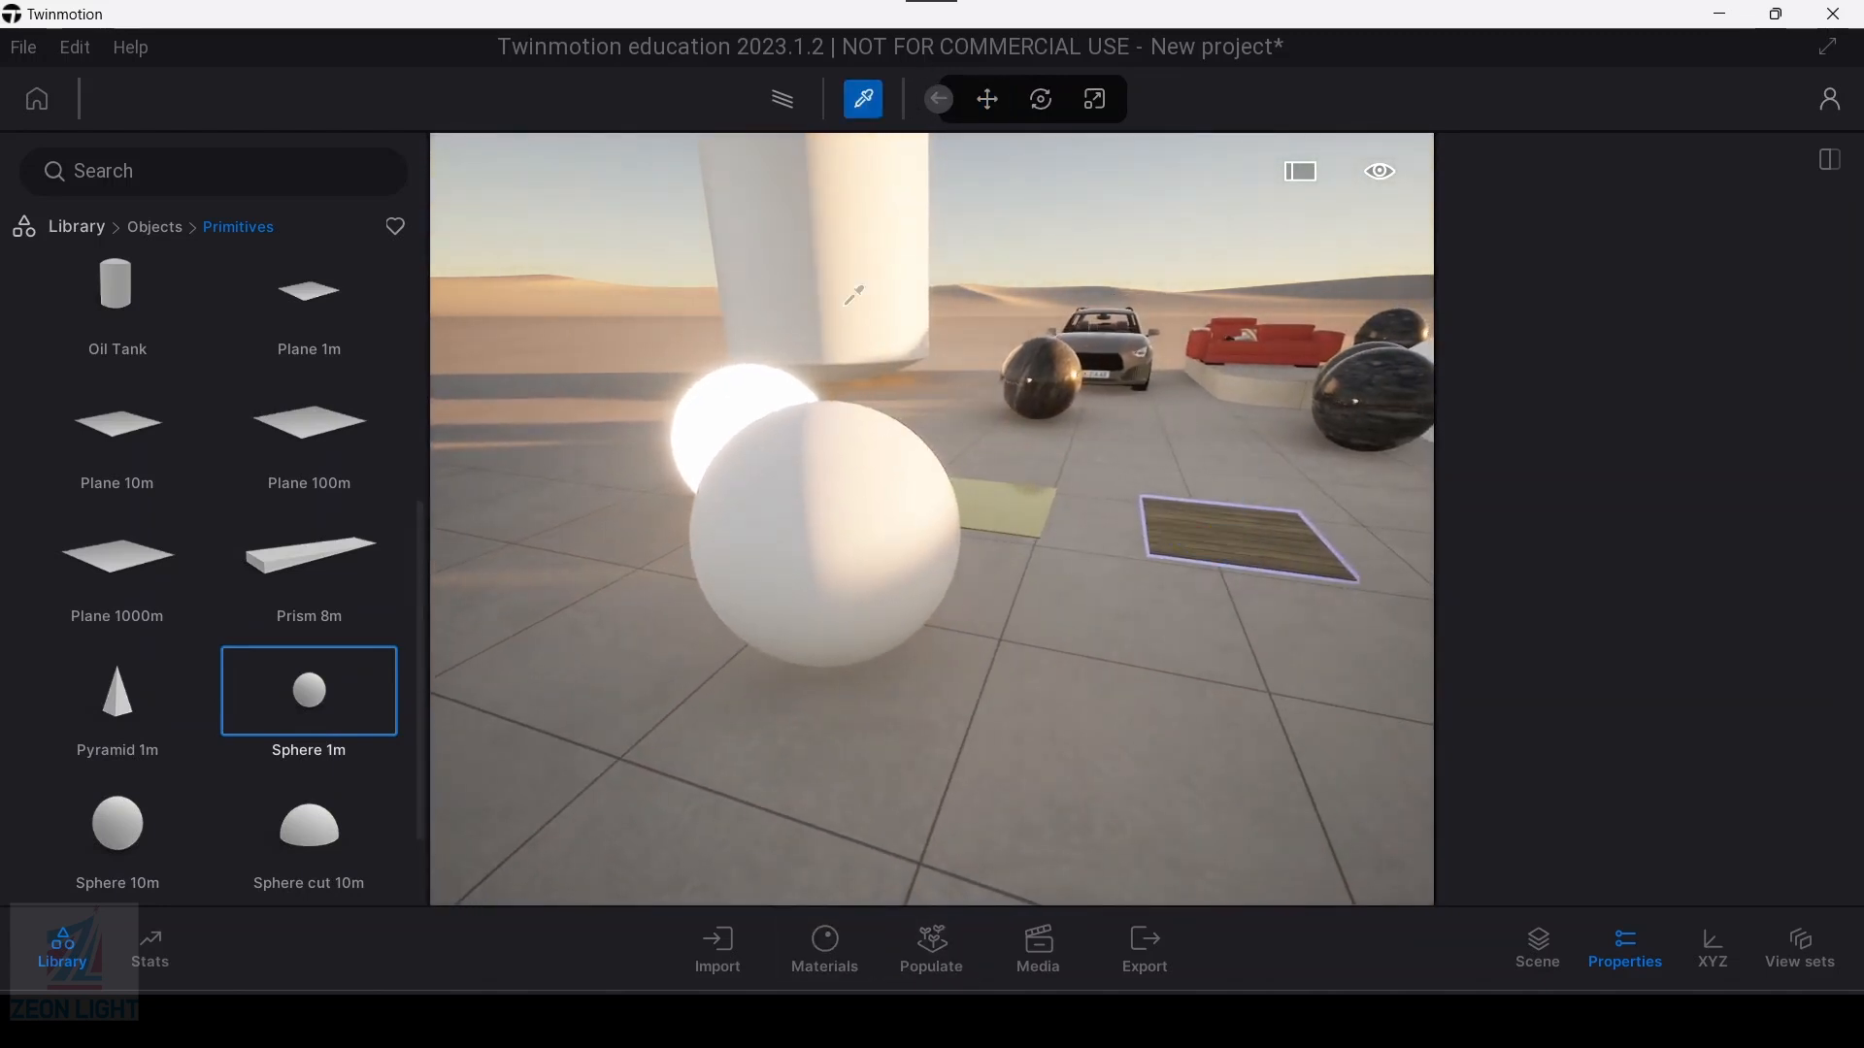
{"action": "left_click", "coordinate": [822, 525]}
{"action": "key", "text": "w"}
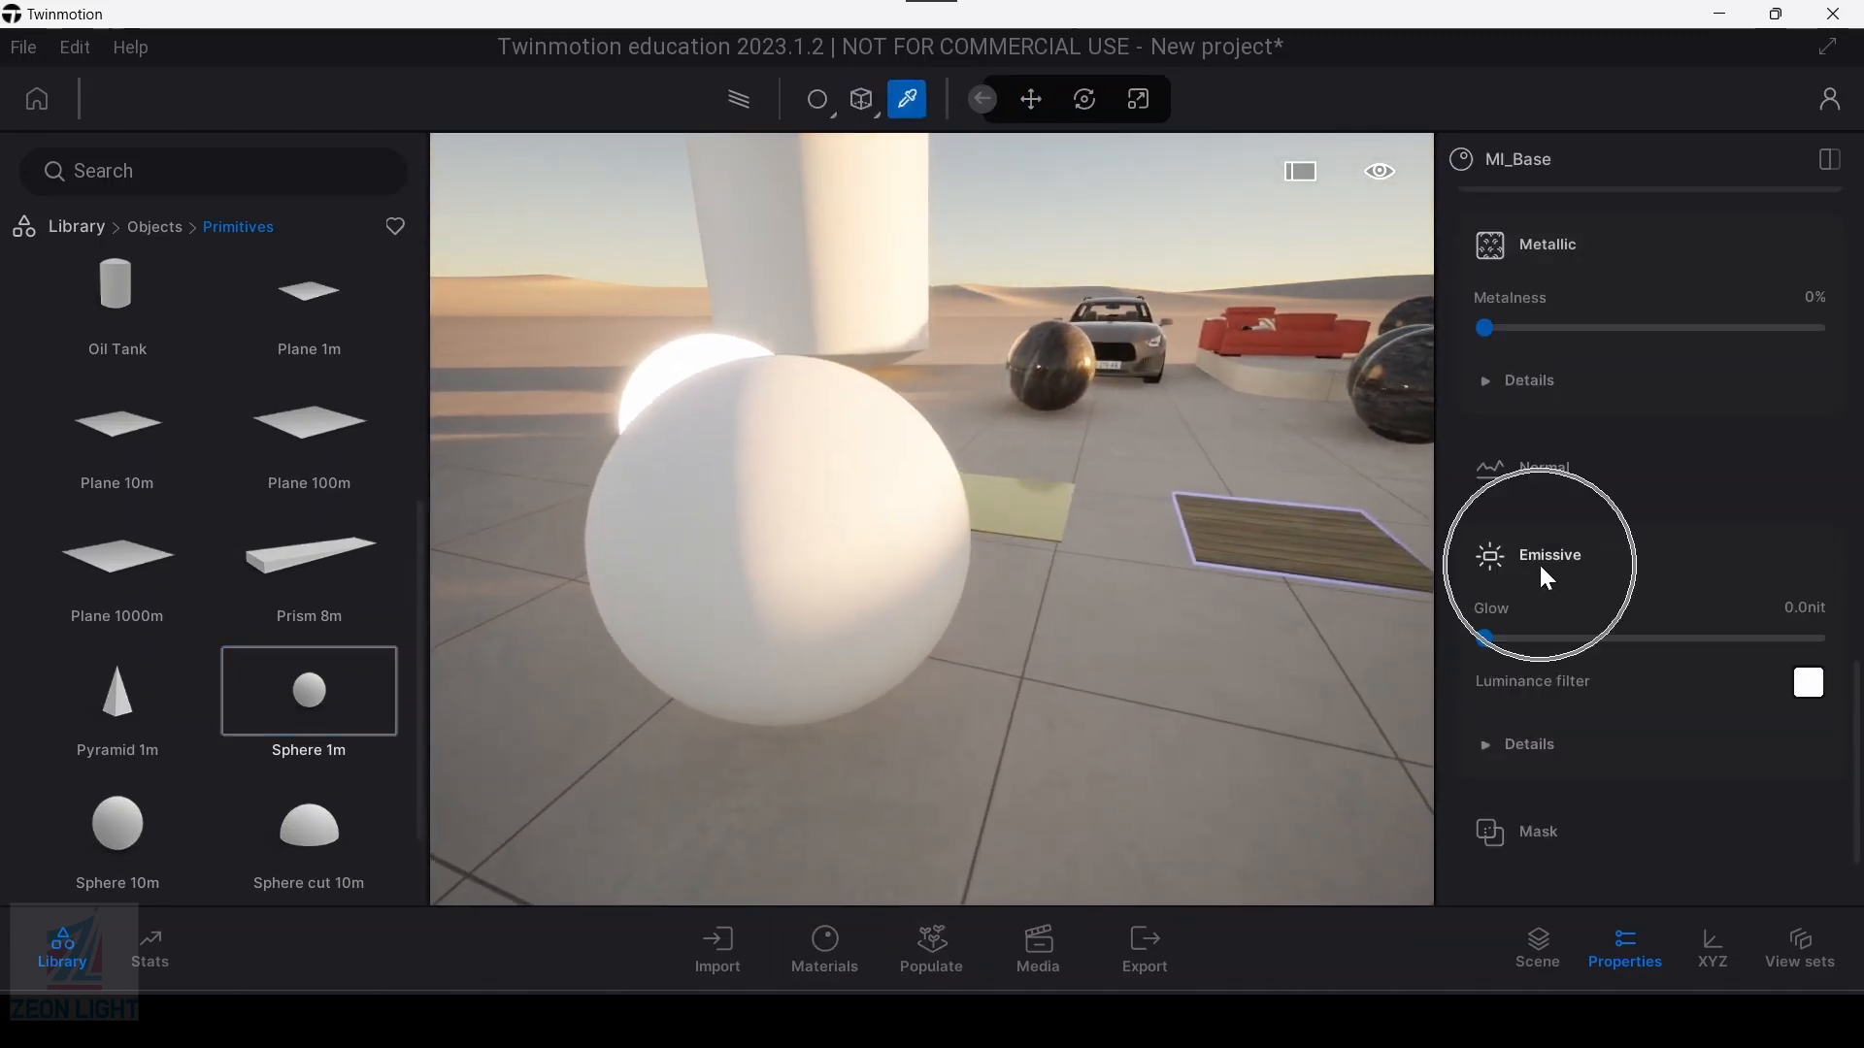
{"action": "left_click", "coordinate": [1517, 639]}
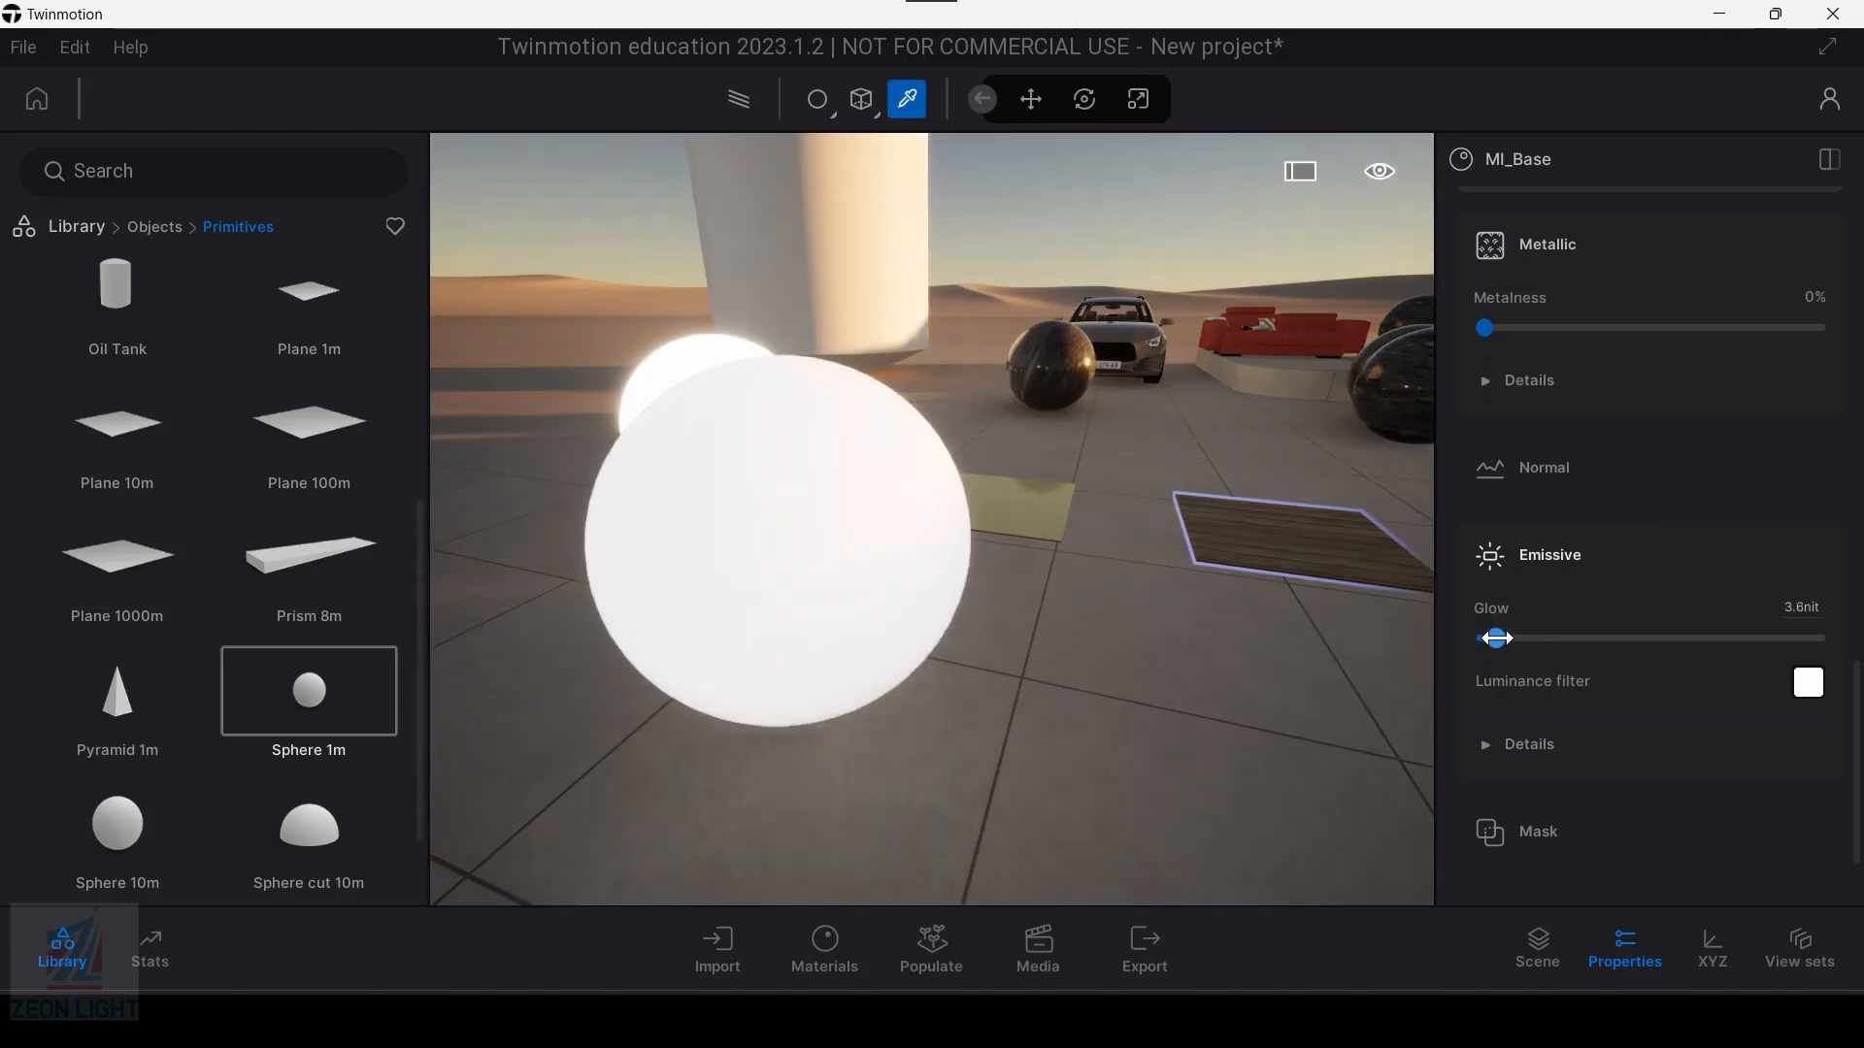
{"action": "left_click_drag", "start_coordinate": [1519, 641], "coordinate": [1531, 641]}
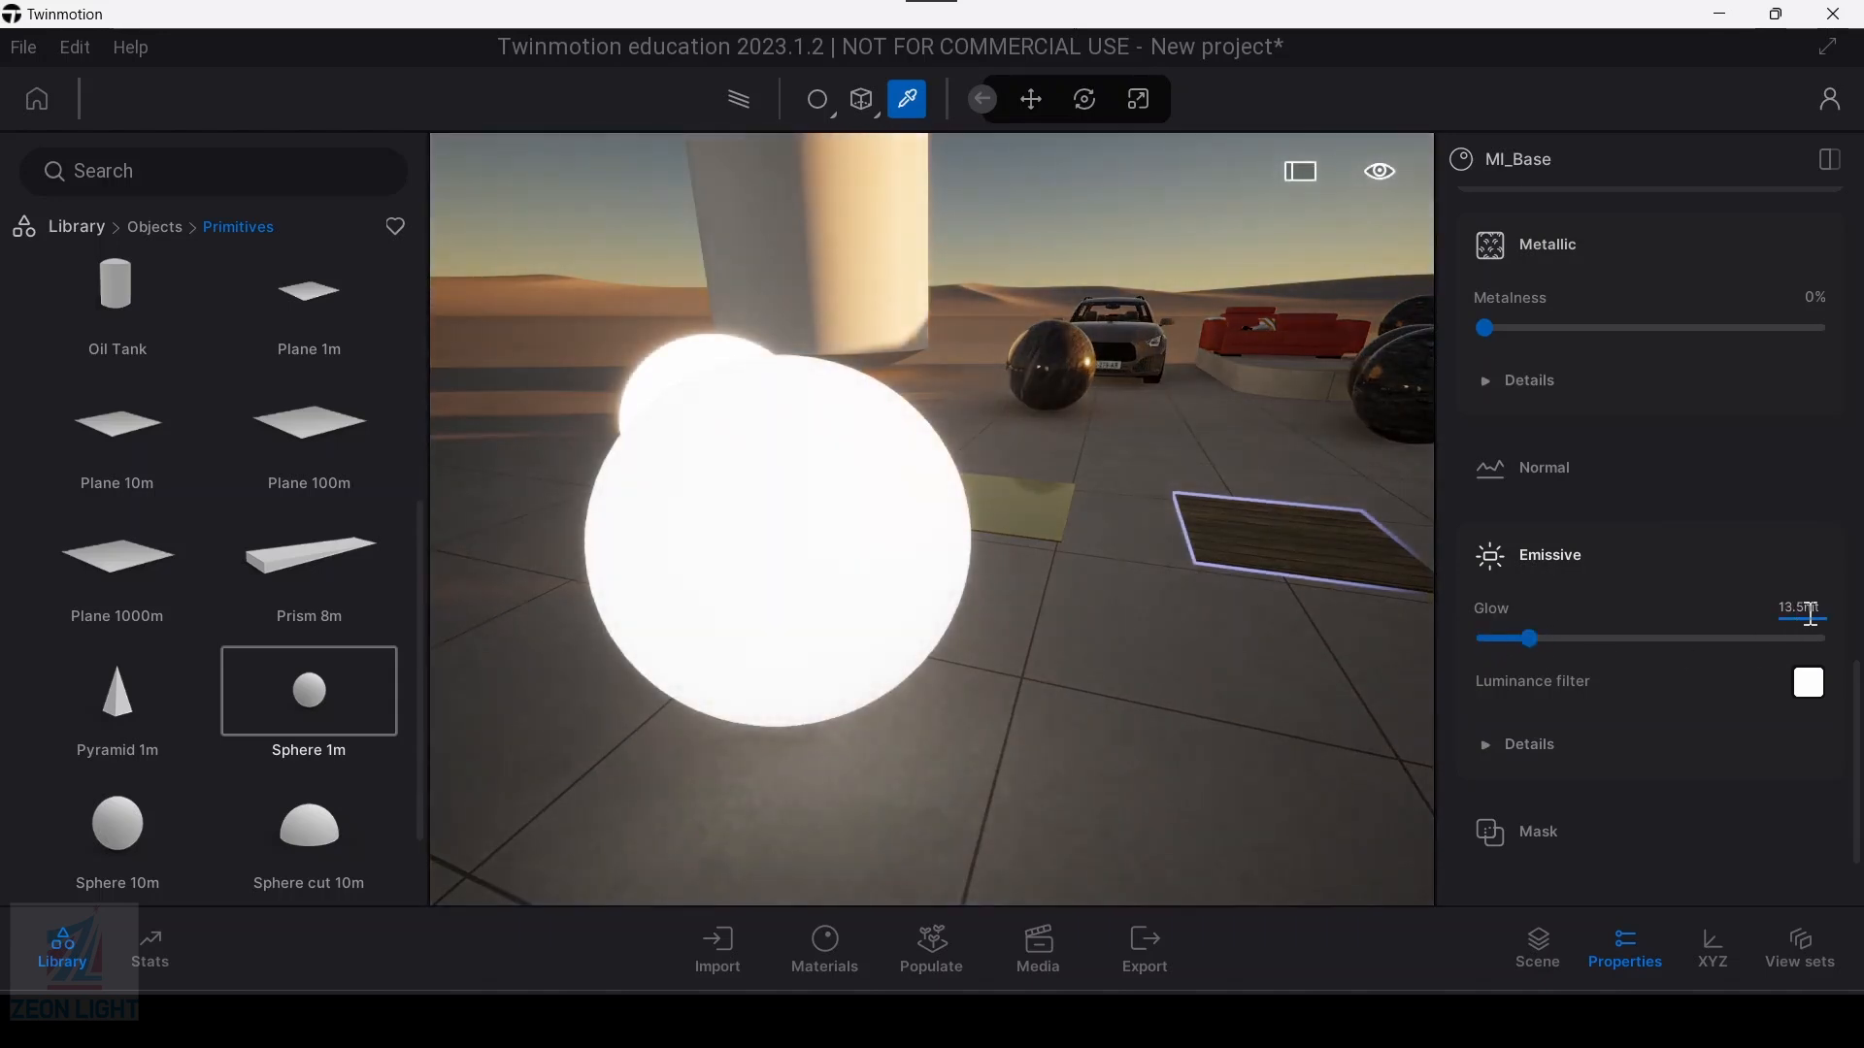
Step: Compare the two glowing spheres and raise the new sphere's emissive glow to 43.6 nit
{"action": "key", "text": "w"}
{"action": "key", "text": "d"}
{"action": "right_click_drag", "start_coordinate": [915, 603], "coordinate": [964, 583]}
{"action": "key", "text": "a"}
{"action": "left_click_drag", "start_coordinate": [1531, 640], "coordinate": [1602, 639]}
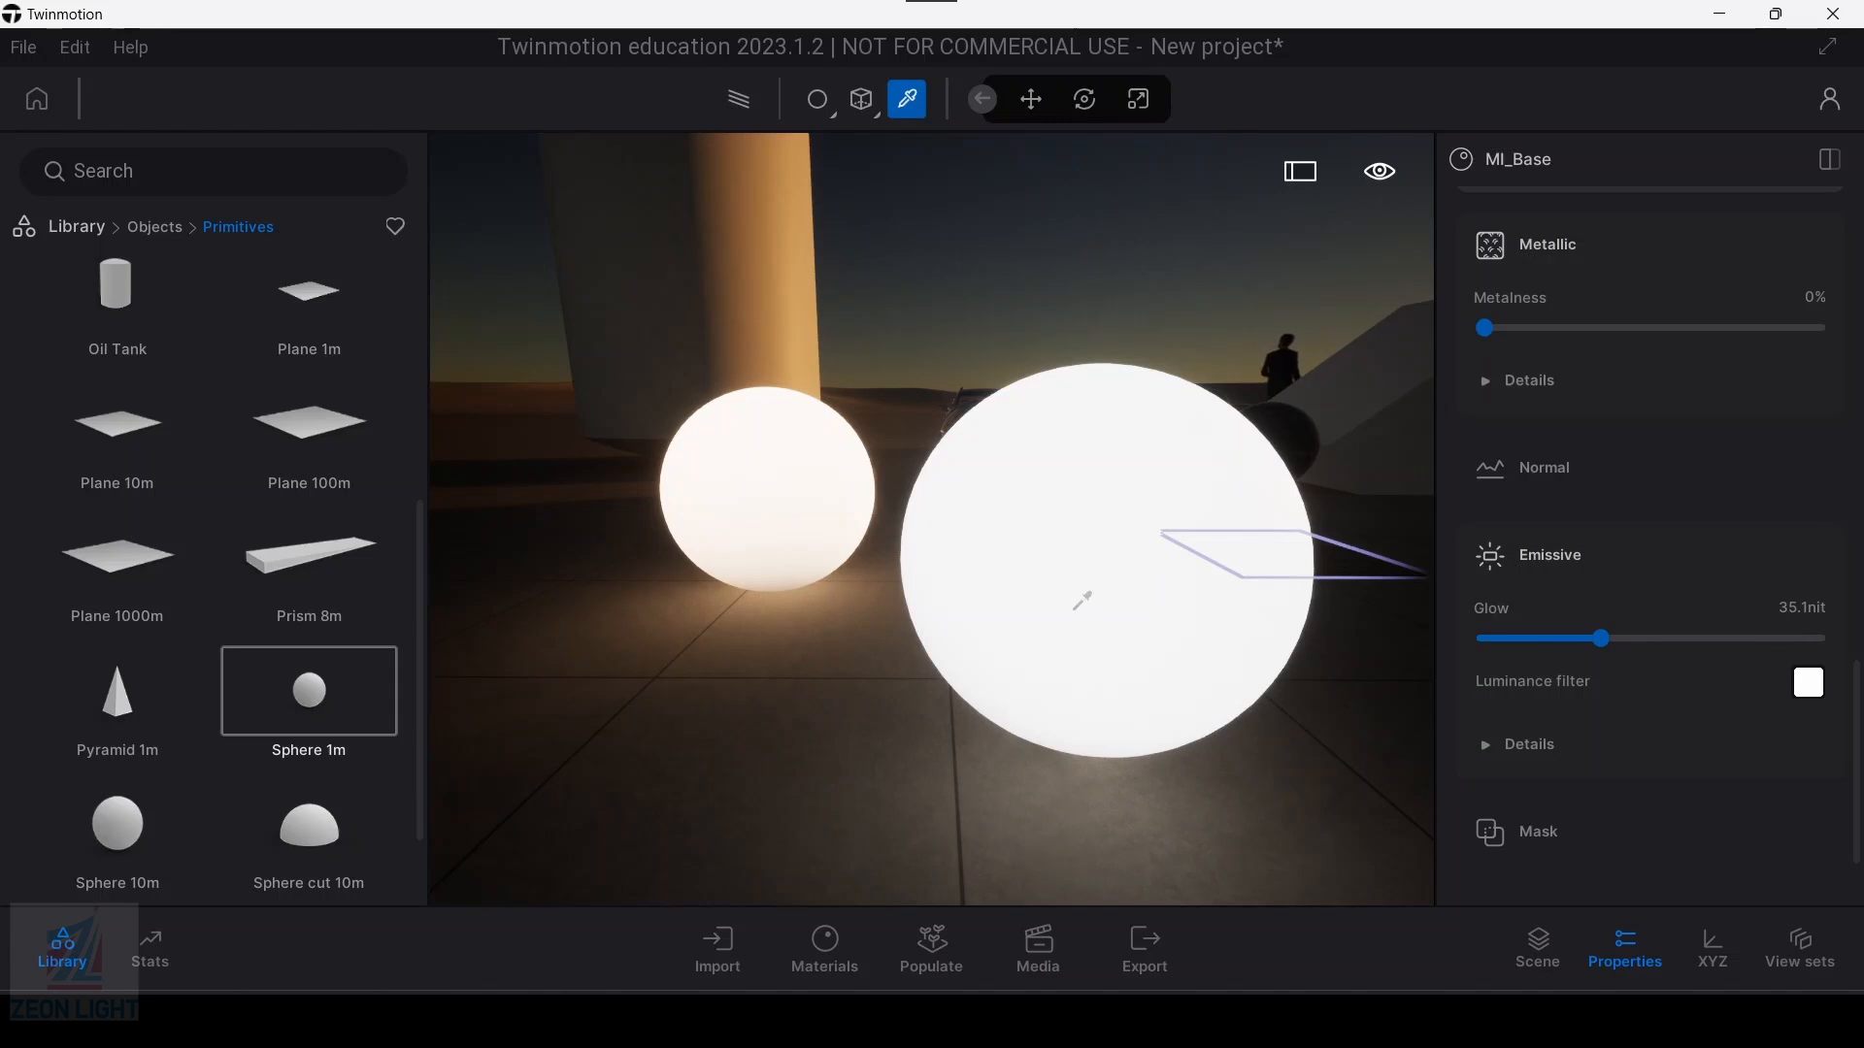
{"action": "mouse_move", "coordinate": [1615, 640]}
{"action": "left_mouse_down"}
{"action": "mouse_move", "coordinate": [1646, 641]}
{"action": "mouse_move", "coordinate": [1626, 645]}
{"action": "left_mouse_up"}
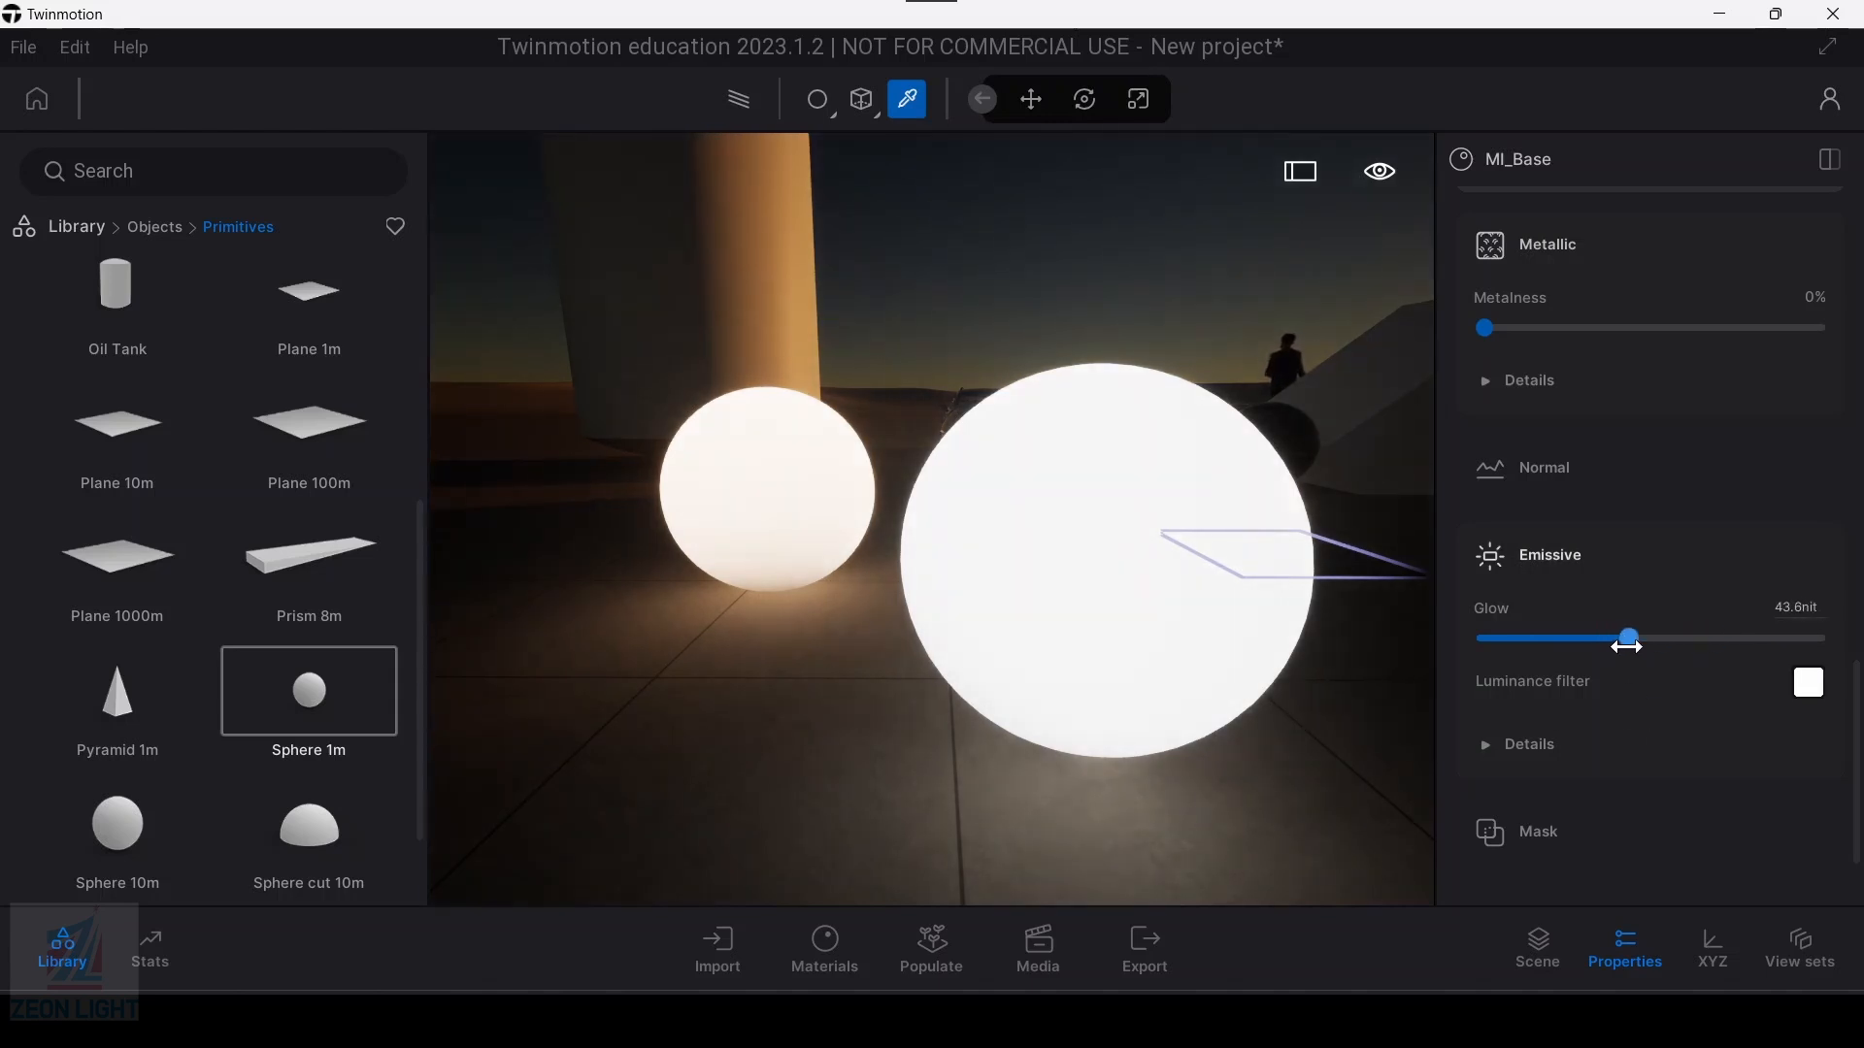
Step: Set the new sphere's luminance filter to the warm cream colour FFF4D9
{"action": "left_click", "coordinate": [1808, 684]}
{"action": "left_click", "coordinate": [731, 492]}
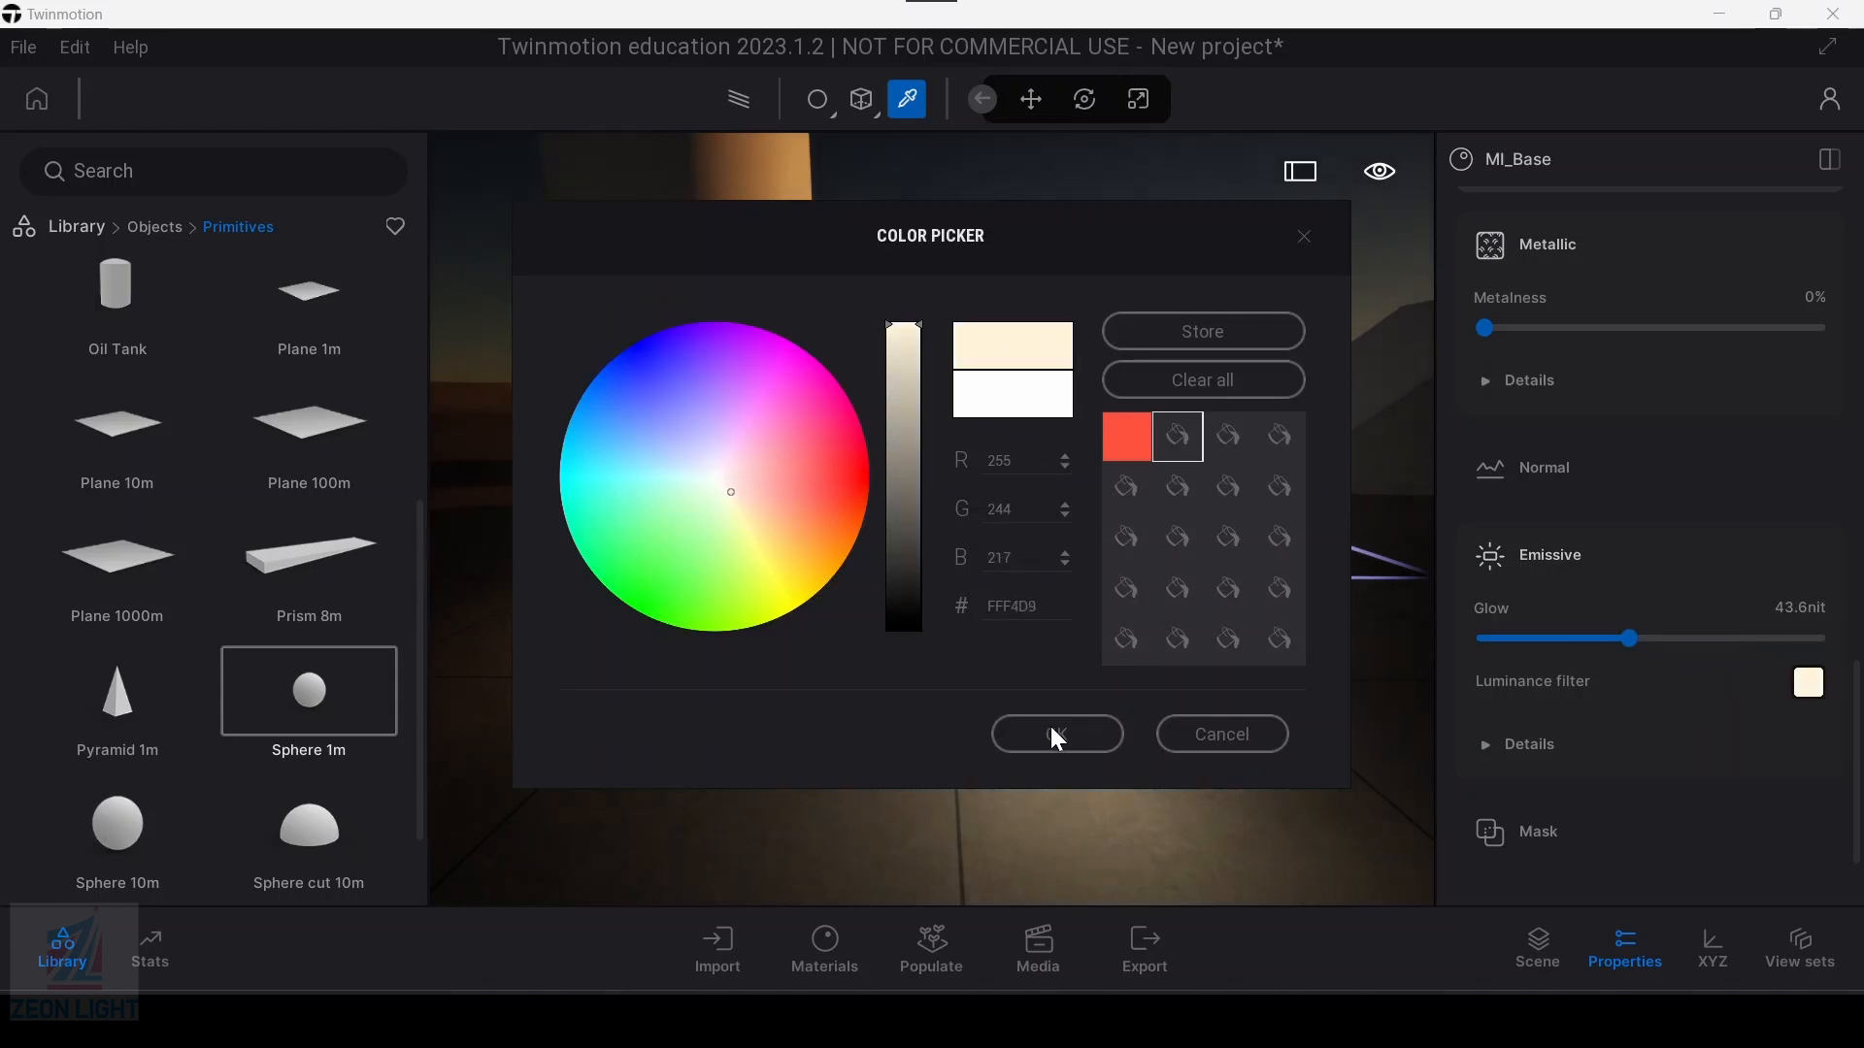
{"action": "left_click", "coordinate": [1058, 736]}
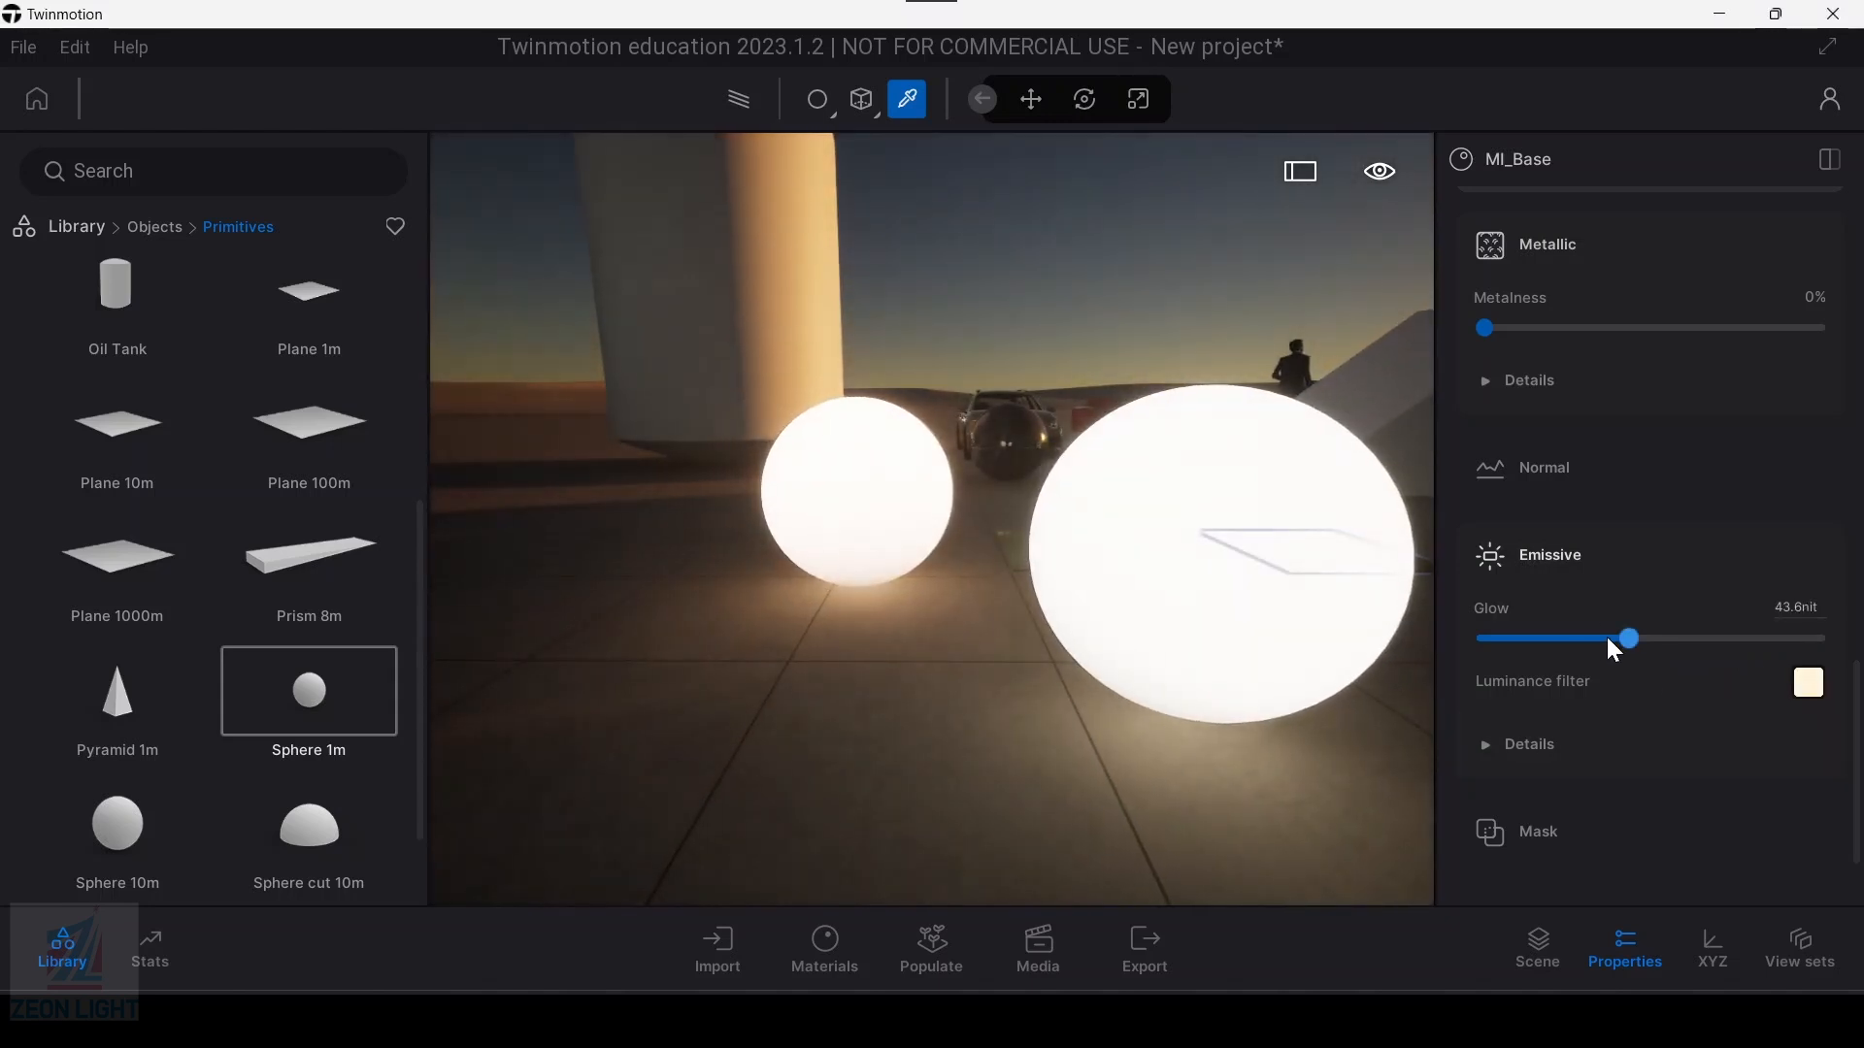
Step: Set the new sphere's emissive glow to 42.7 nit and expand the emissive details
{"action": "left_click_drag", "start_coordinate": [1600, 638], "coordinate": [1627, 638]}
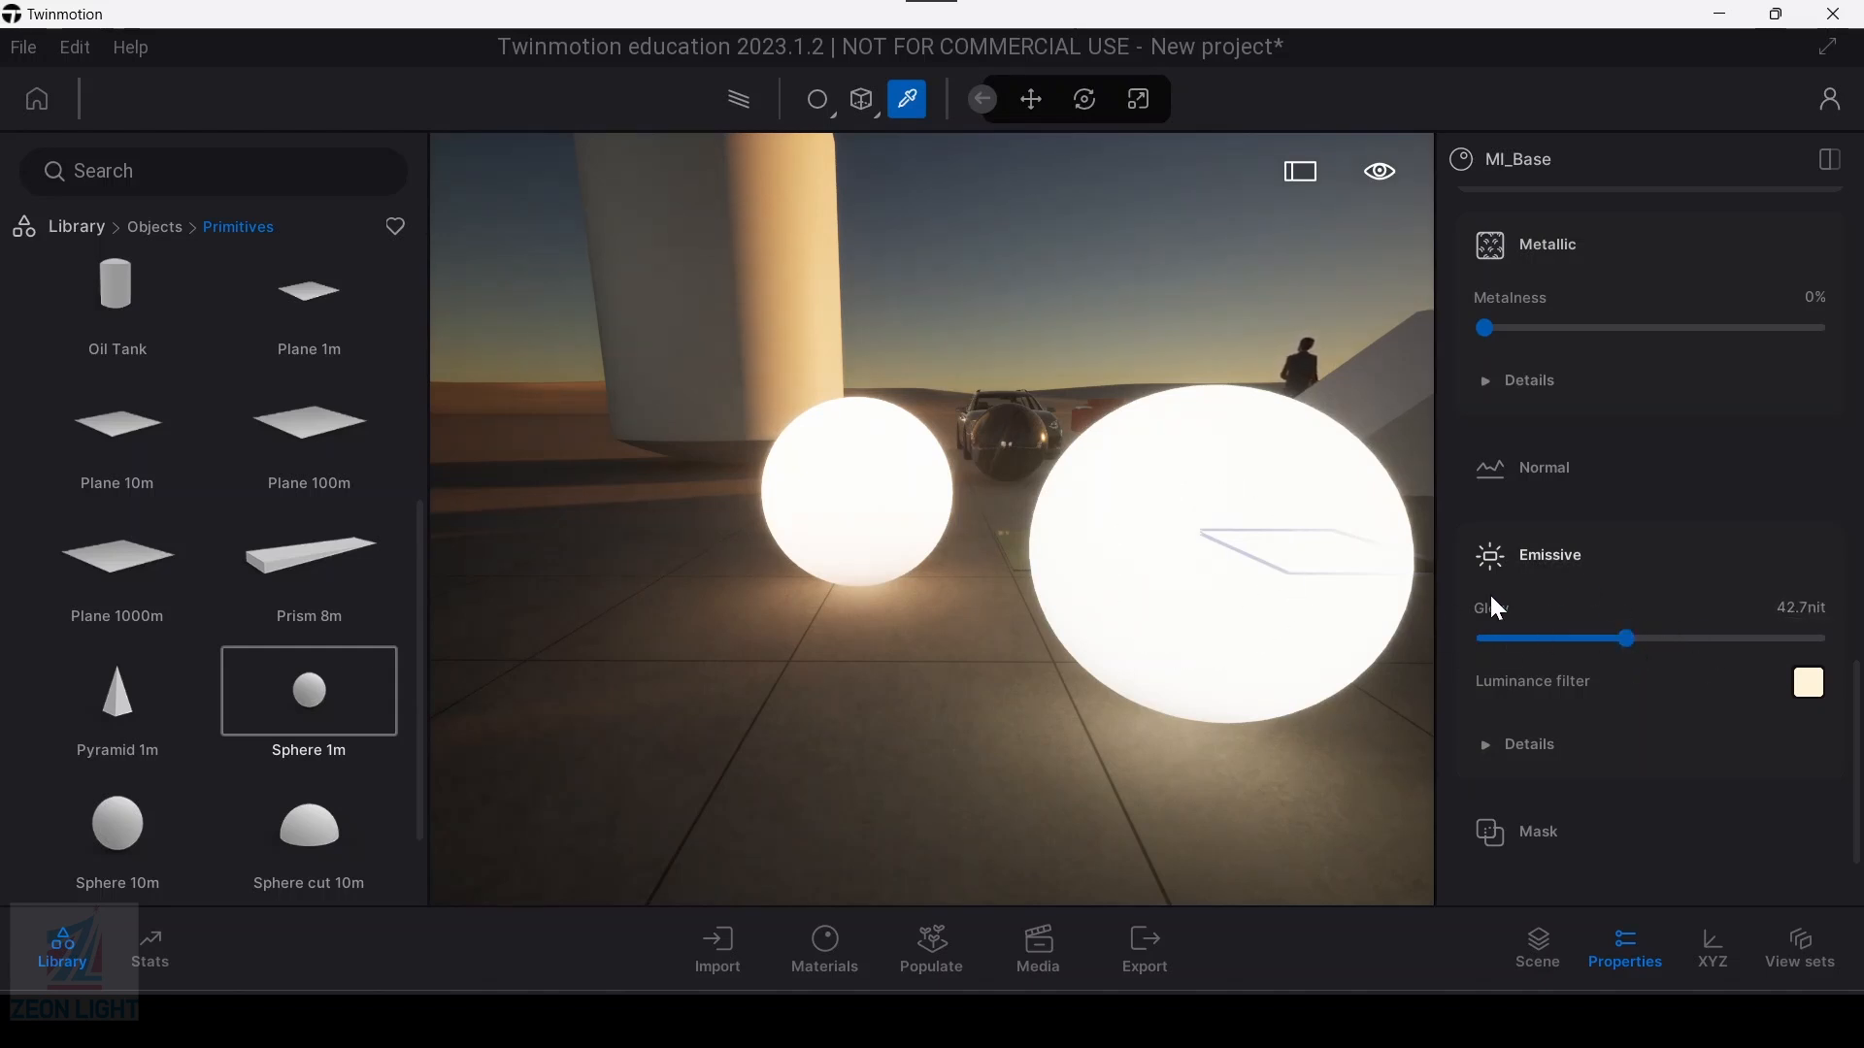
{"action": "left_click", "coordinate": [1490, 746]}
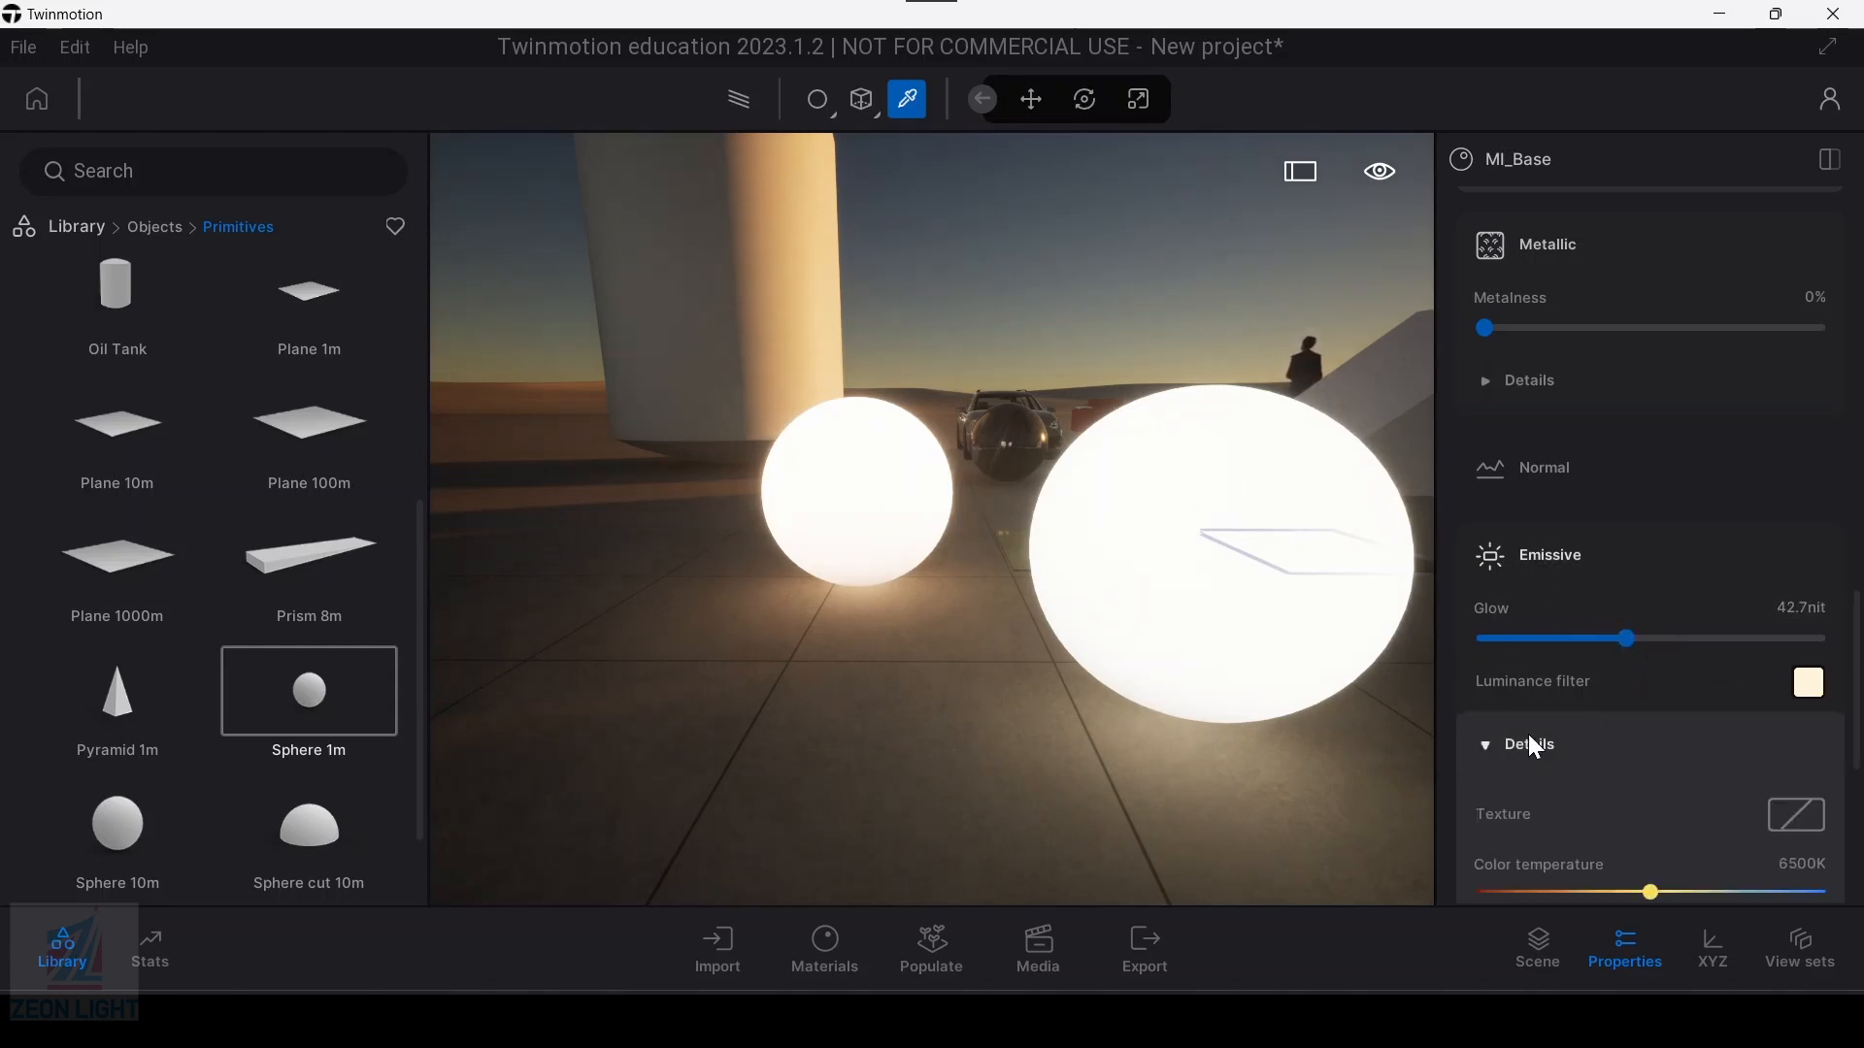
Step: Test the new sphere's emissive colour temperature at 1000K and 12000K, and settle on 6723K
{"action": "scroll", "coordinate": [1631, 743], "scroll_direction": "down", "scroll_amount": 2}
{"action": "left_click_drag", "start_coordinate": [1656, 737], "coordinate": [1461, 753]}
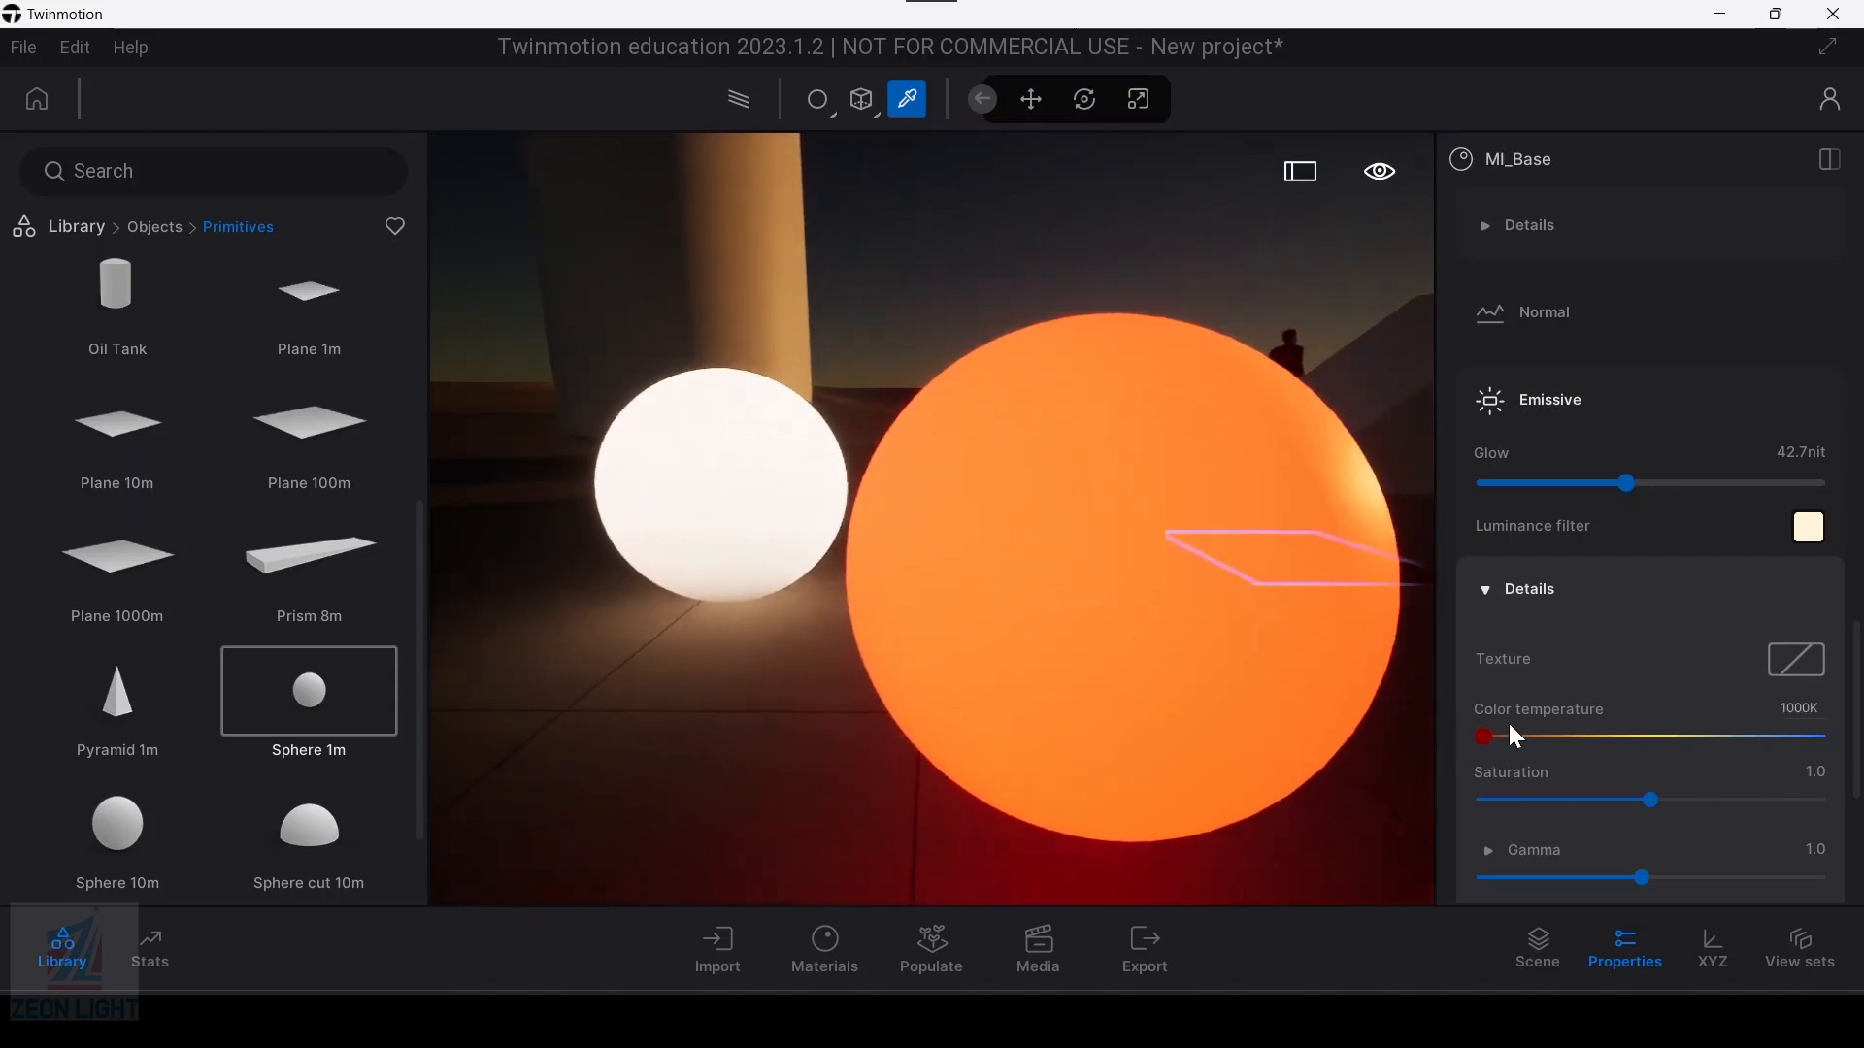
{"action": "left_click_drag", "start_coordinate": [1495, 740], "coordinate": [1817, 754]}
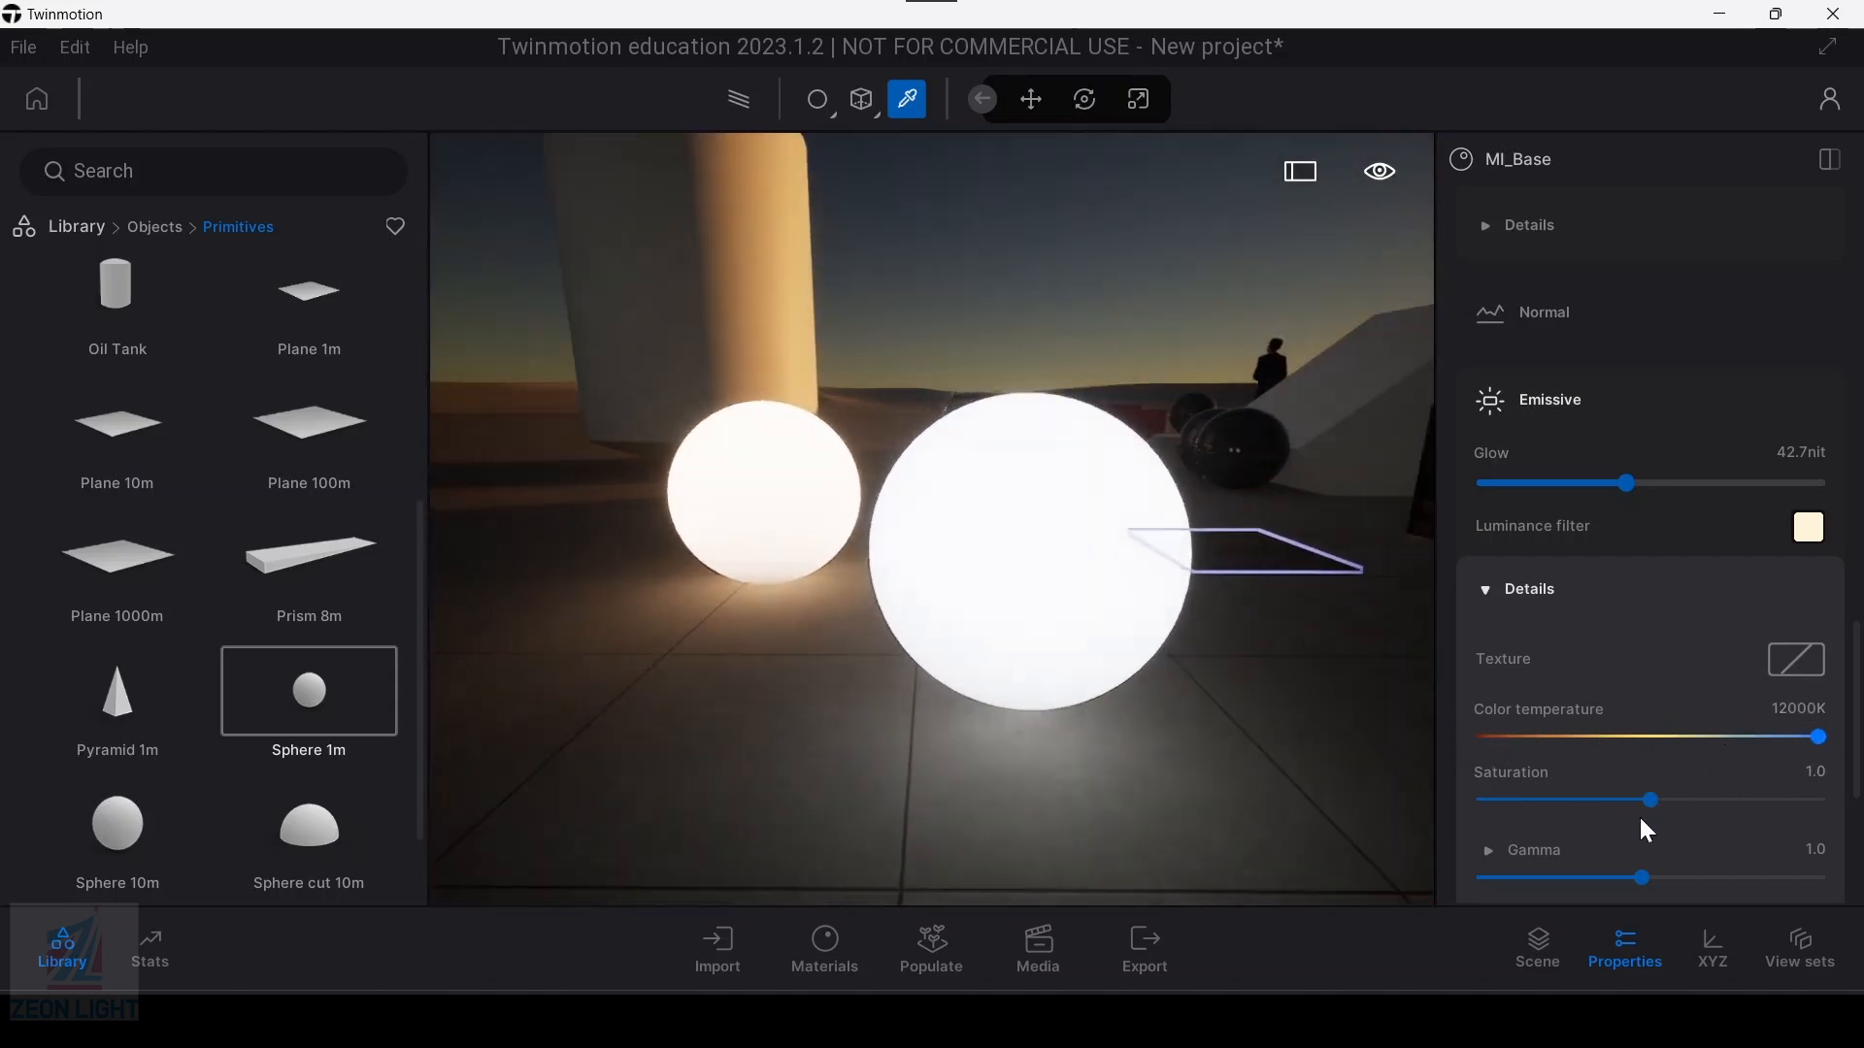
{"action": "left_click_drag", "start_coordinate": [1818, 737], "coordinate": [1657, 737]}
Step: Set the new sphere's emissive saturation to 0.9 and enable Dusk to dawn for its glow
{"action": "mouse_move", "coordinate": [1649, 807]}
{"action": "left_mouse_down"}
{"action": "mouse_move", "coordinate": [1436, 803]}
{"action": "mouse_move", "coordinate": [1619, 819]}
{"action": "left_mouse_up"}
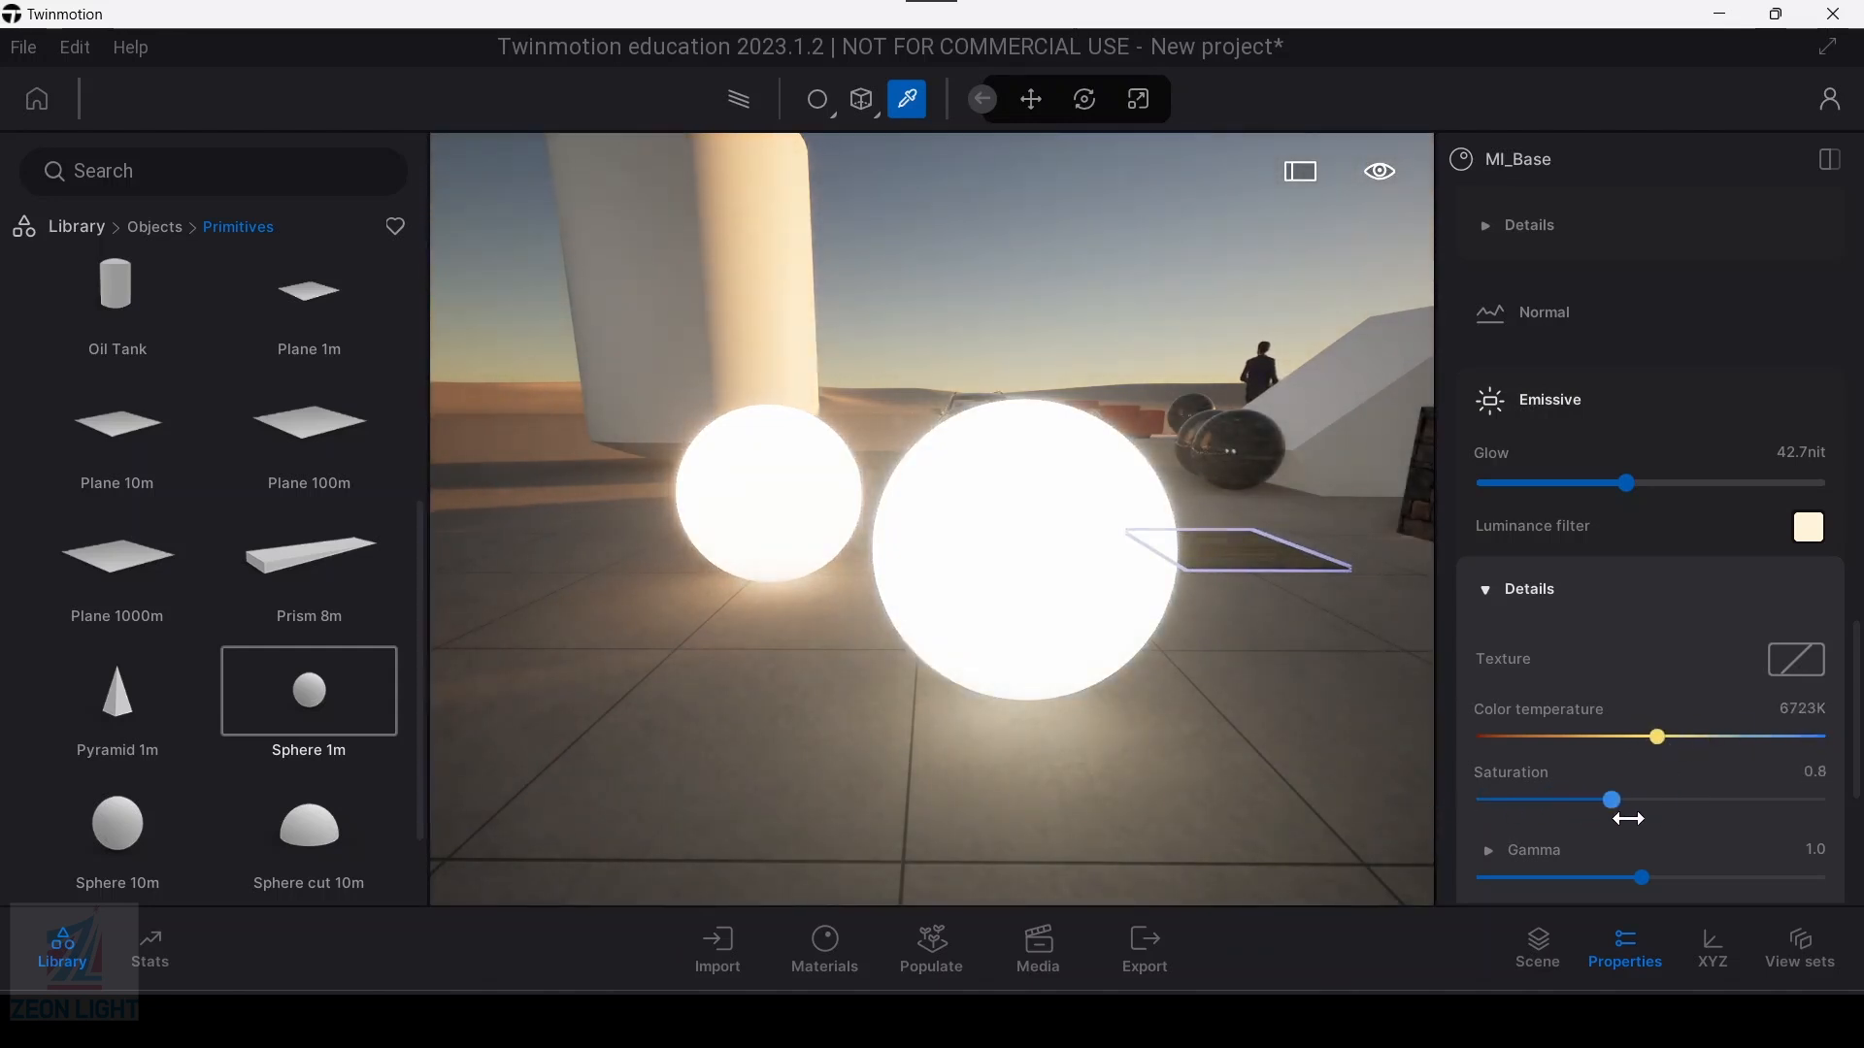
{"action": "scroll", "coordinate": [1637, 854], "scroll_direction": "down", "scroll_amount": 2}
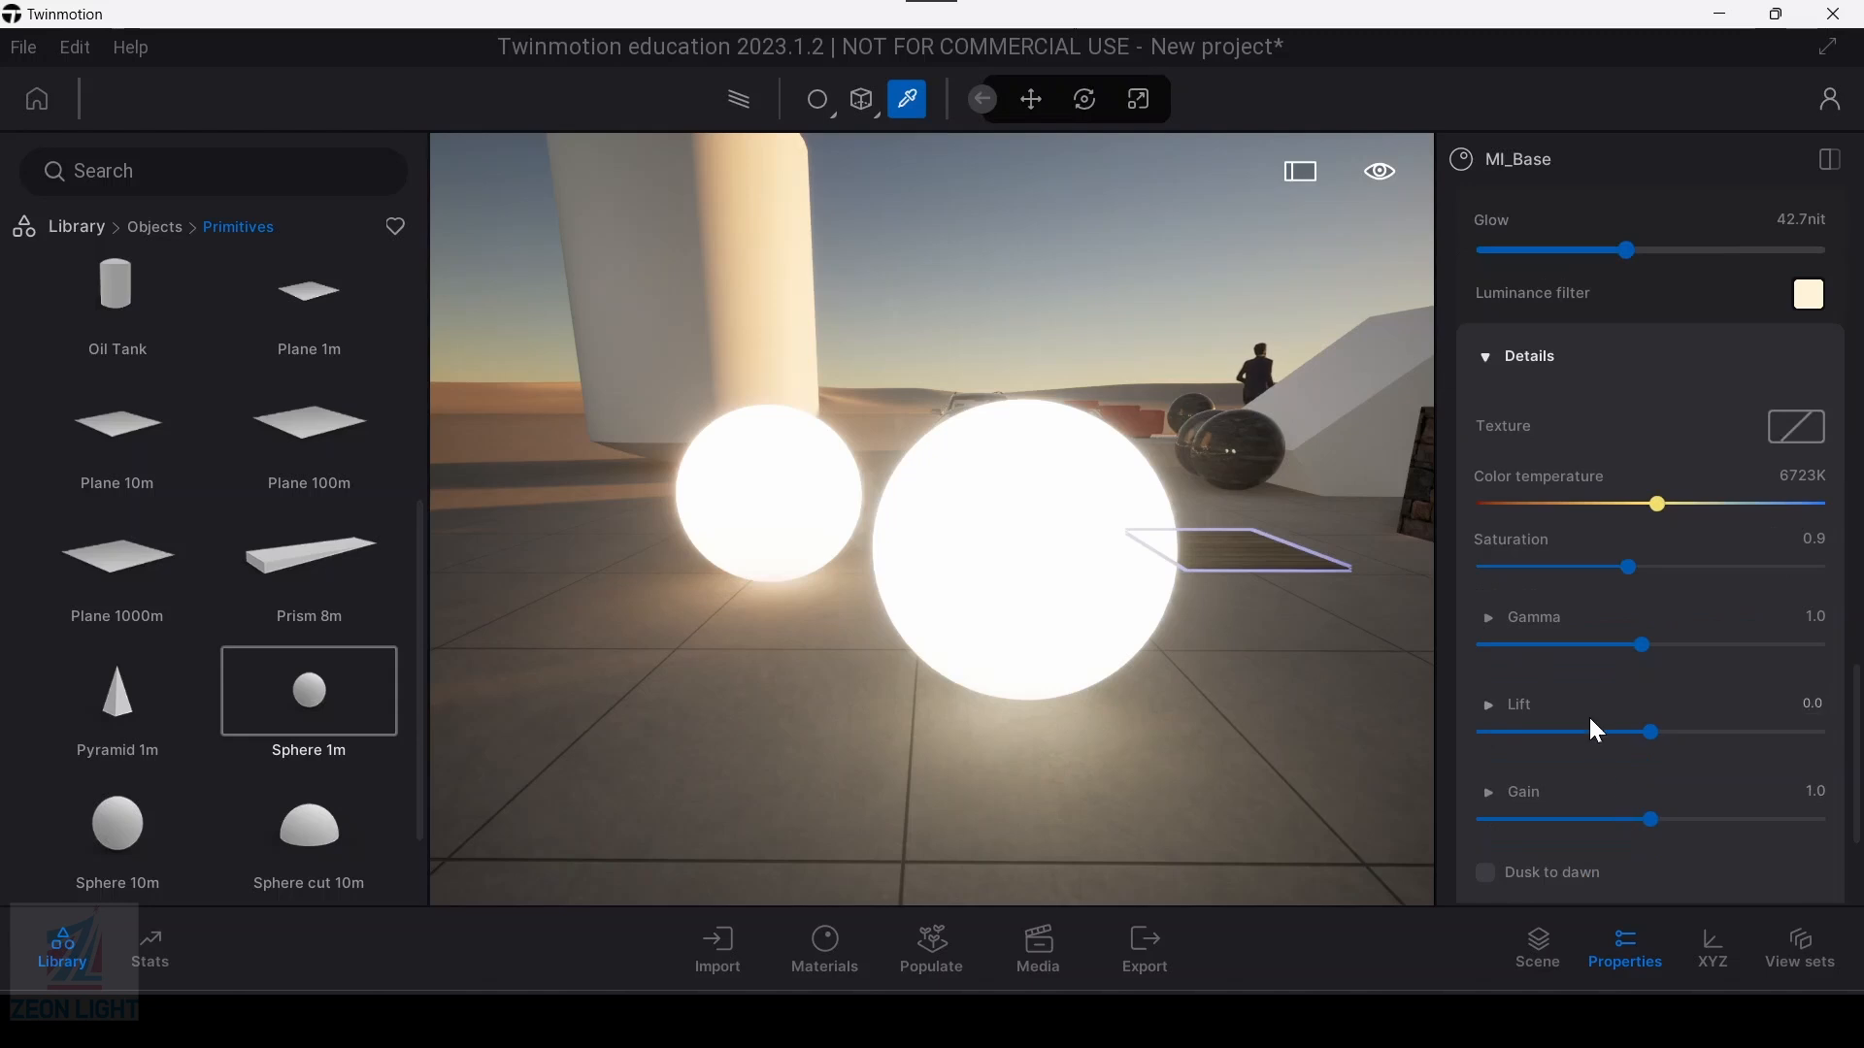
{"action": "scroll", "coordinate": [1596, 736], "scroll_direction": "down", "scroll_amount": 2}
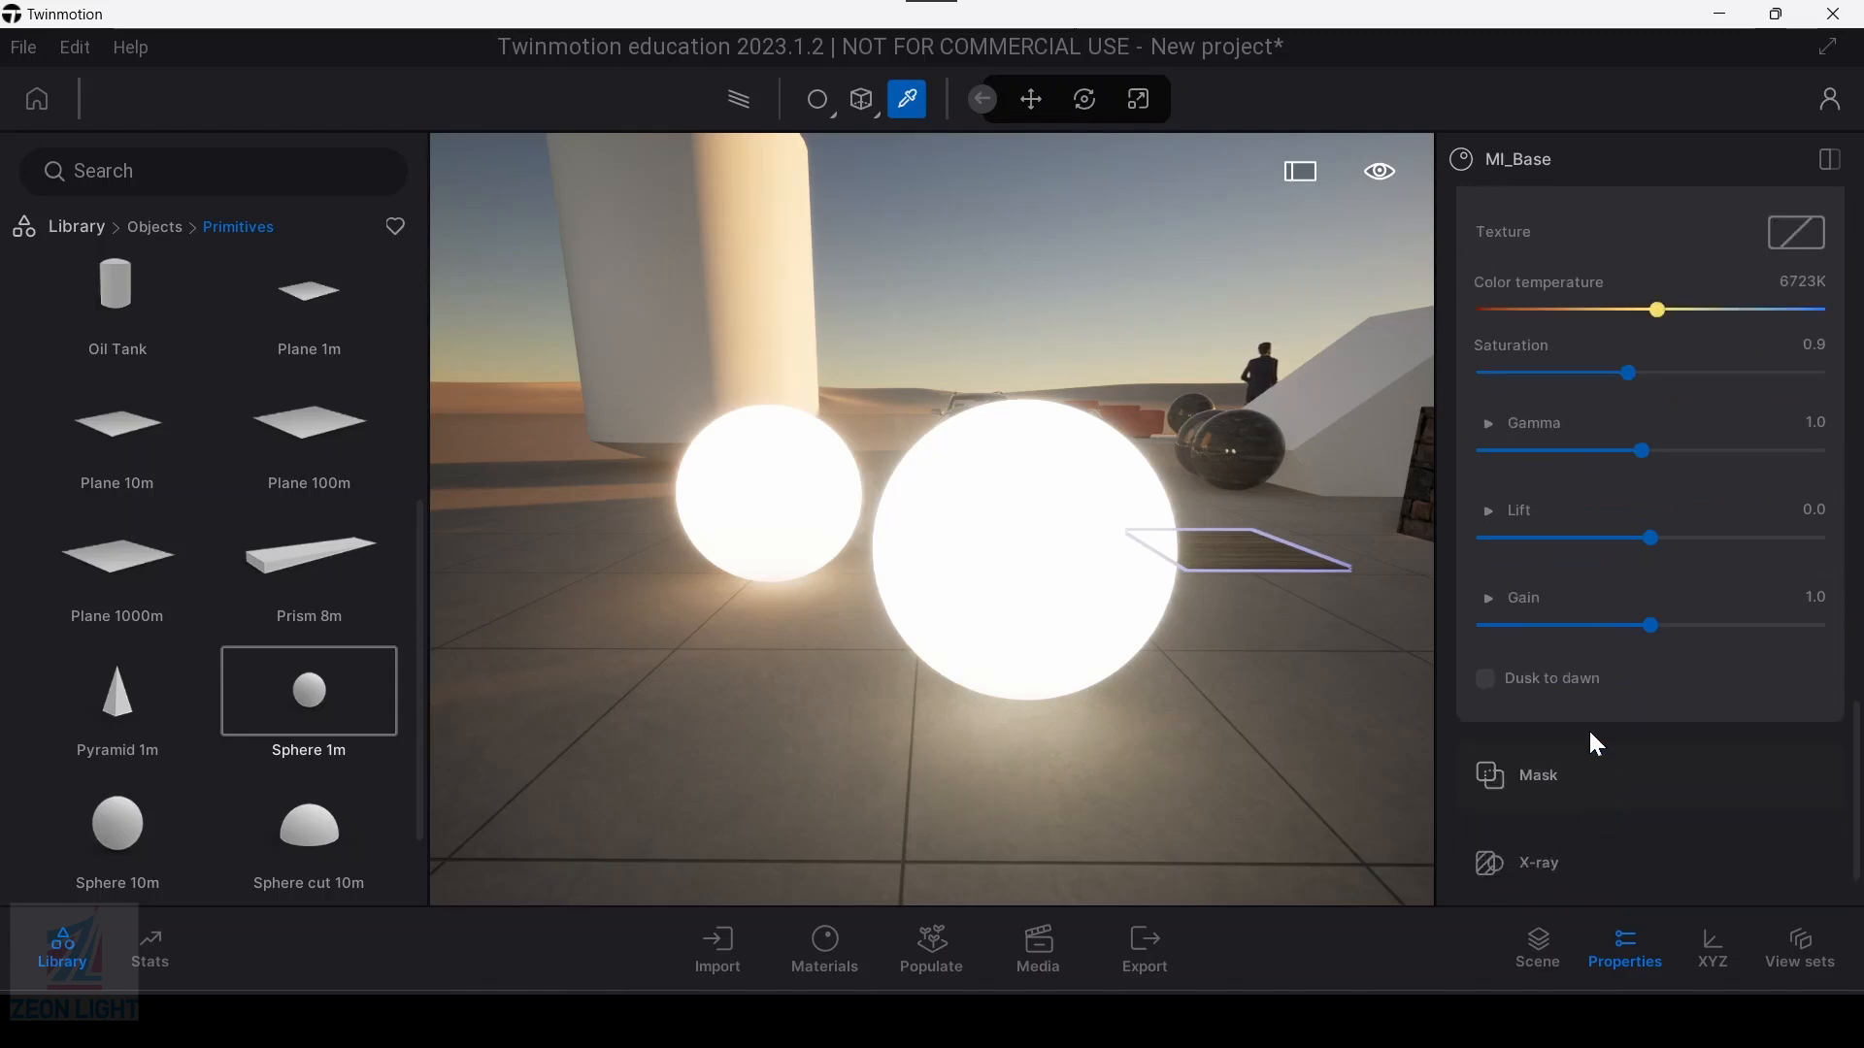
{"action": "left_click", "coordinate": [1487, 682]}
Step: Switch the scene's time of day to bright daylight and back to dusk to test the Dusk to dawn glow
{"action": "key", "text": "d"}
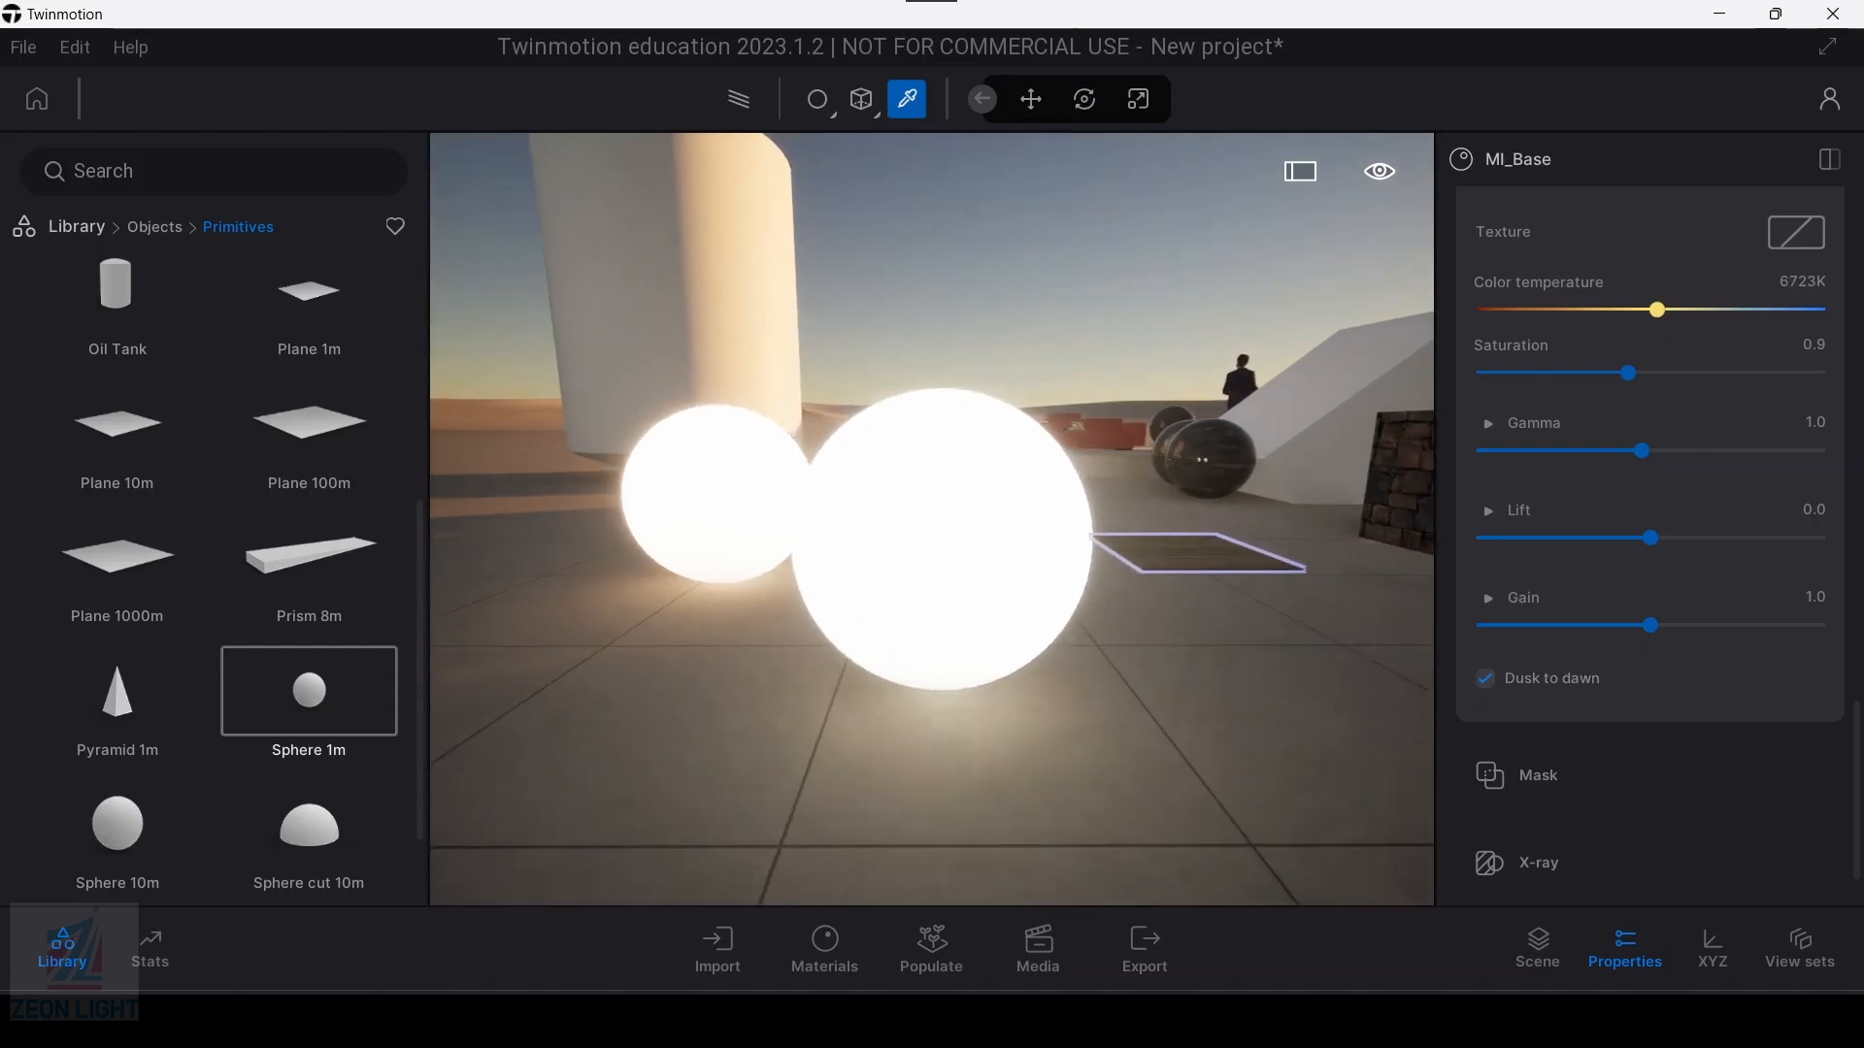
{"action": "left_click", "coordinate": [1372, 175]}
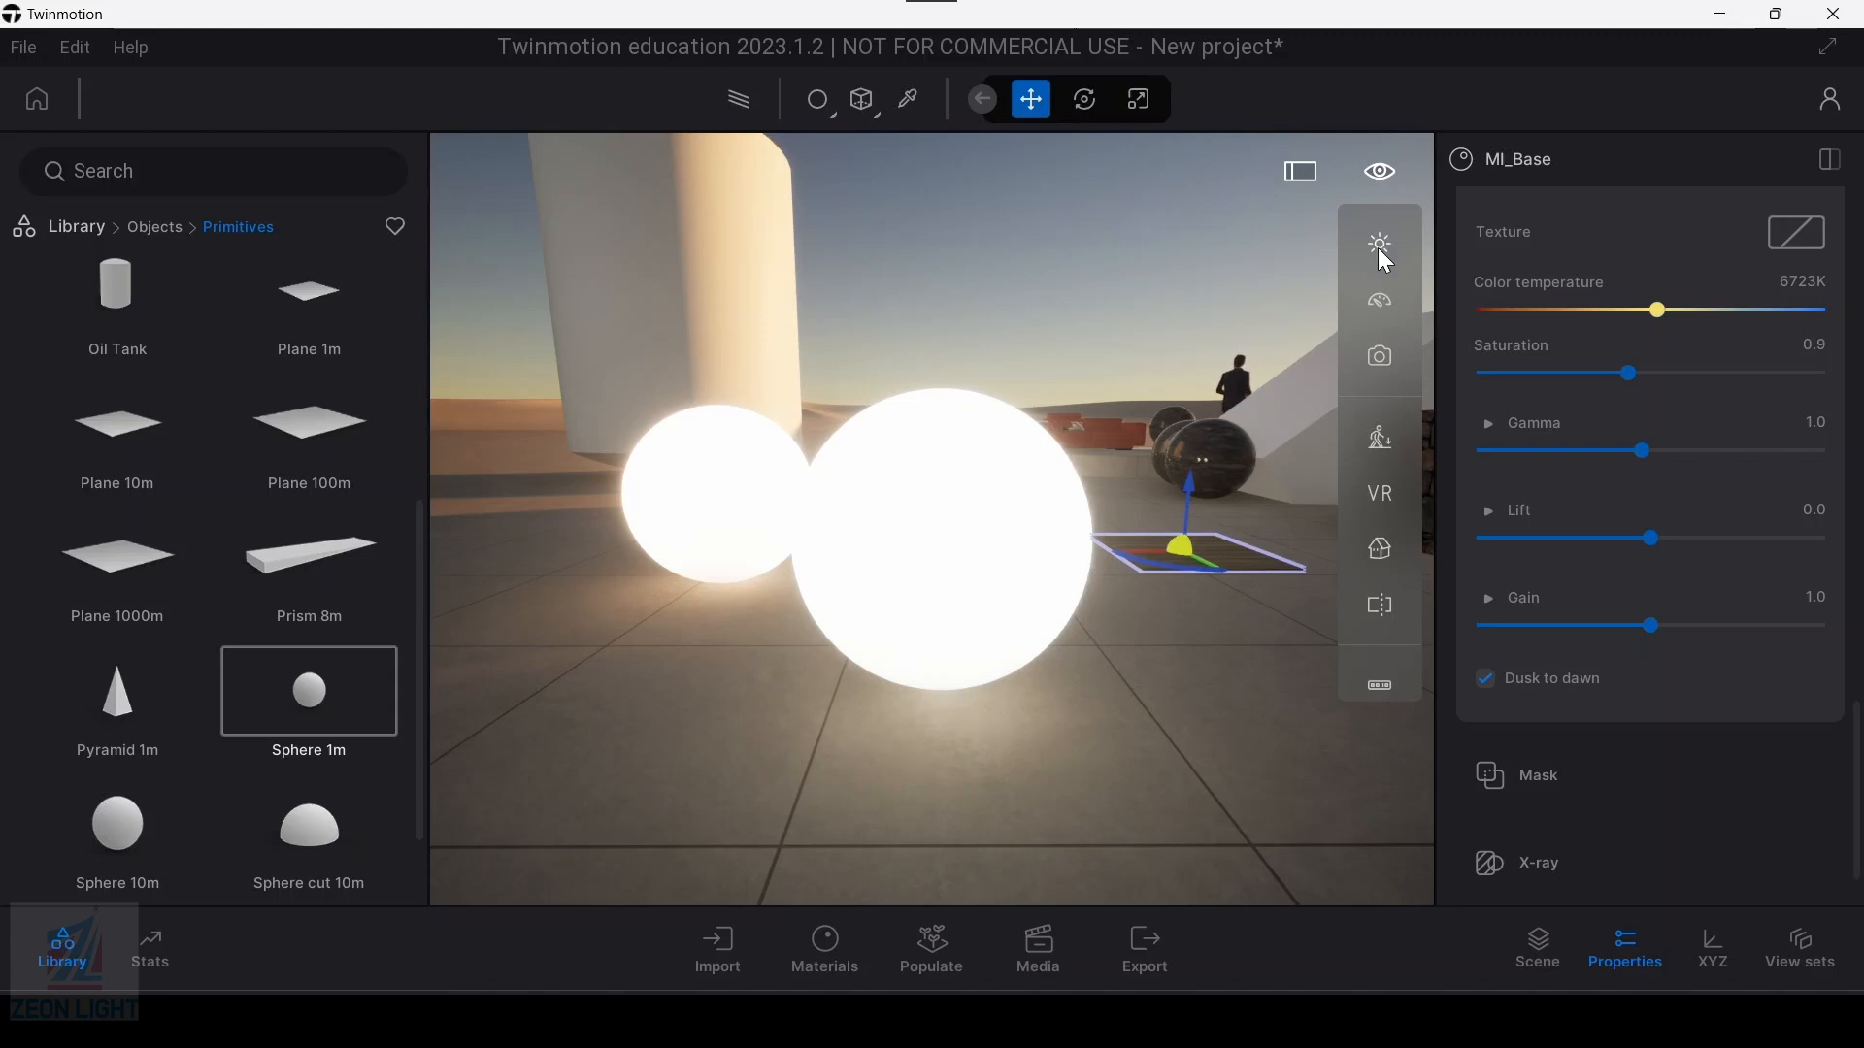
{"action": "left_click", "coordinate": [1378, 247]}
{"action": "left_click", "coordinate": [1245, 319]}
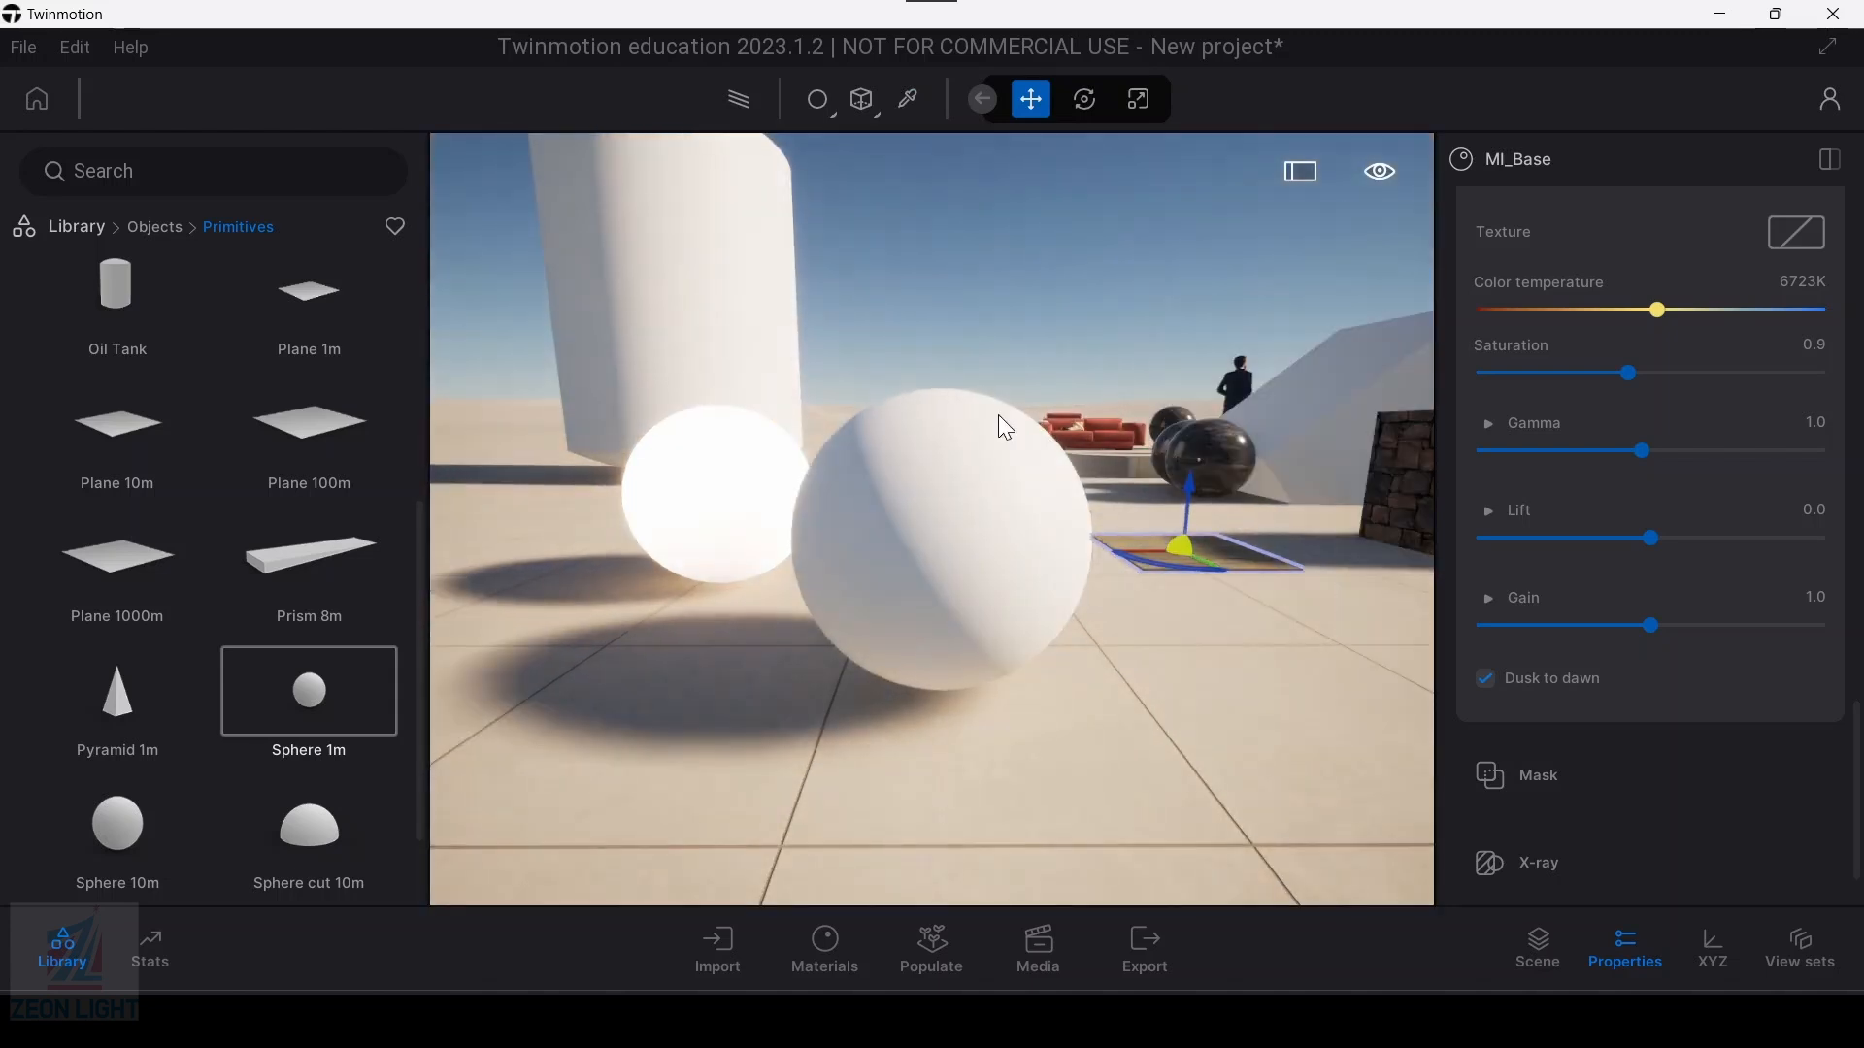
{"action": "left_click", "coordinate": [1386, 177]}
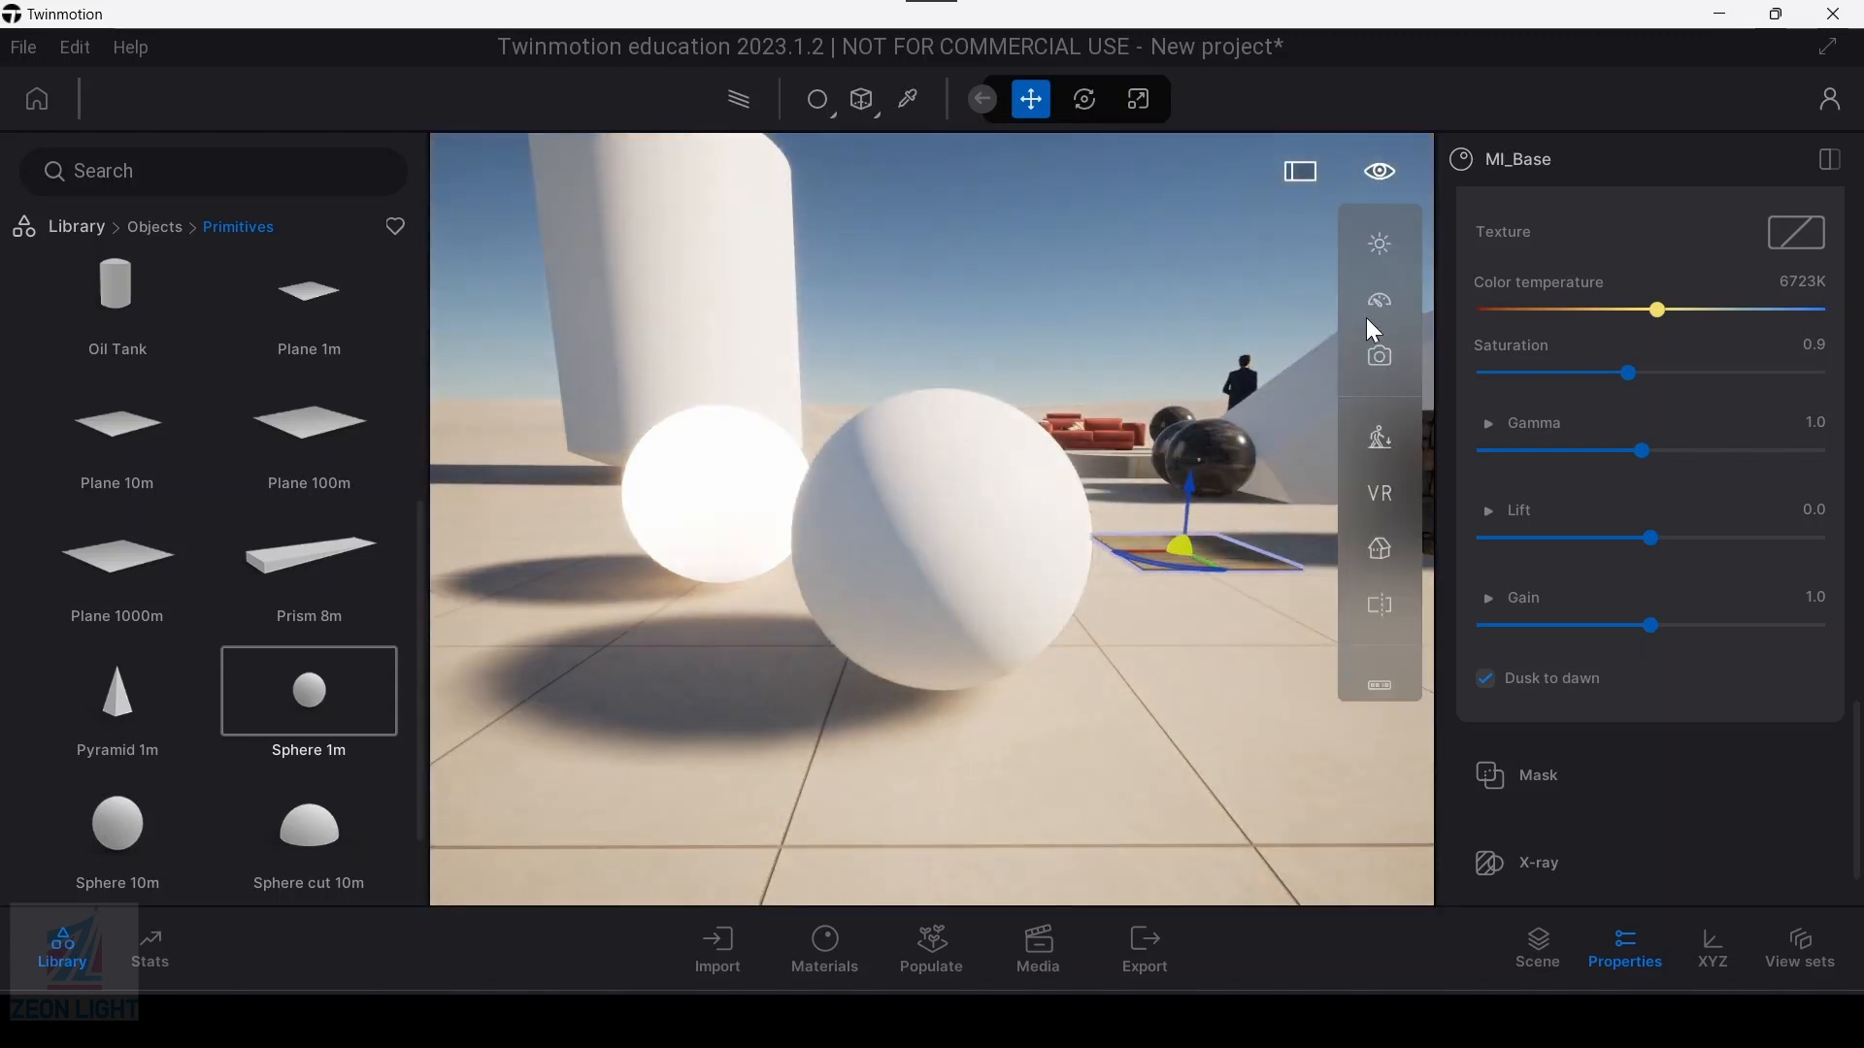
{"action": "left_click", "coordinate": [1379, 243]}
{"action": "left_click_drag", "start_coordinate": [1237, 332], "coordinate": [1246, 298]}
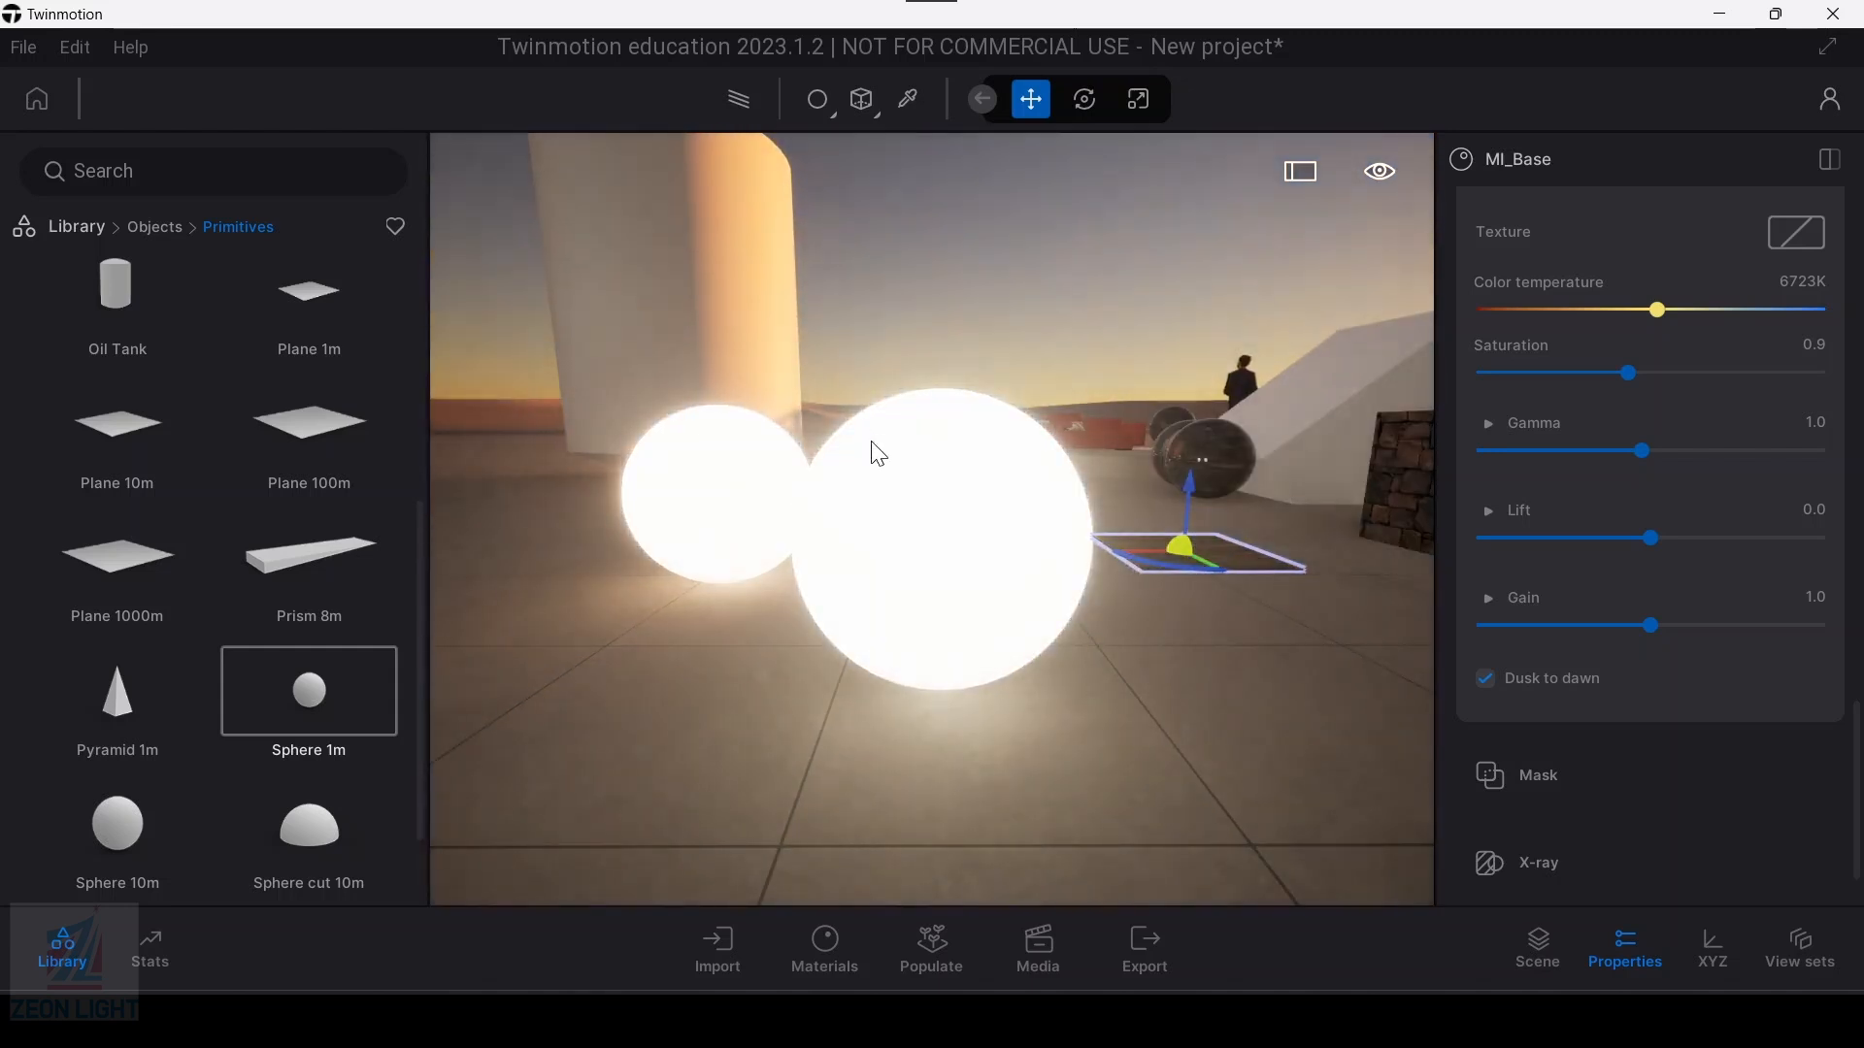
Step: Enable the X-ray option on the new sphere's base material, keeping the blue X-ray color
{"action": "key", "text": "ctrl"}
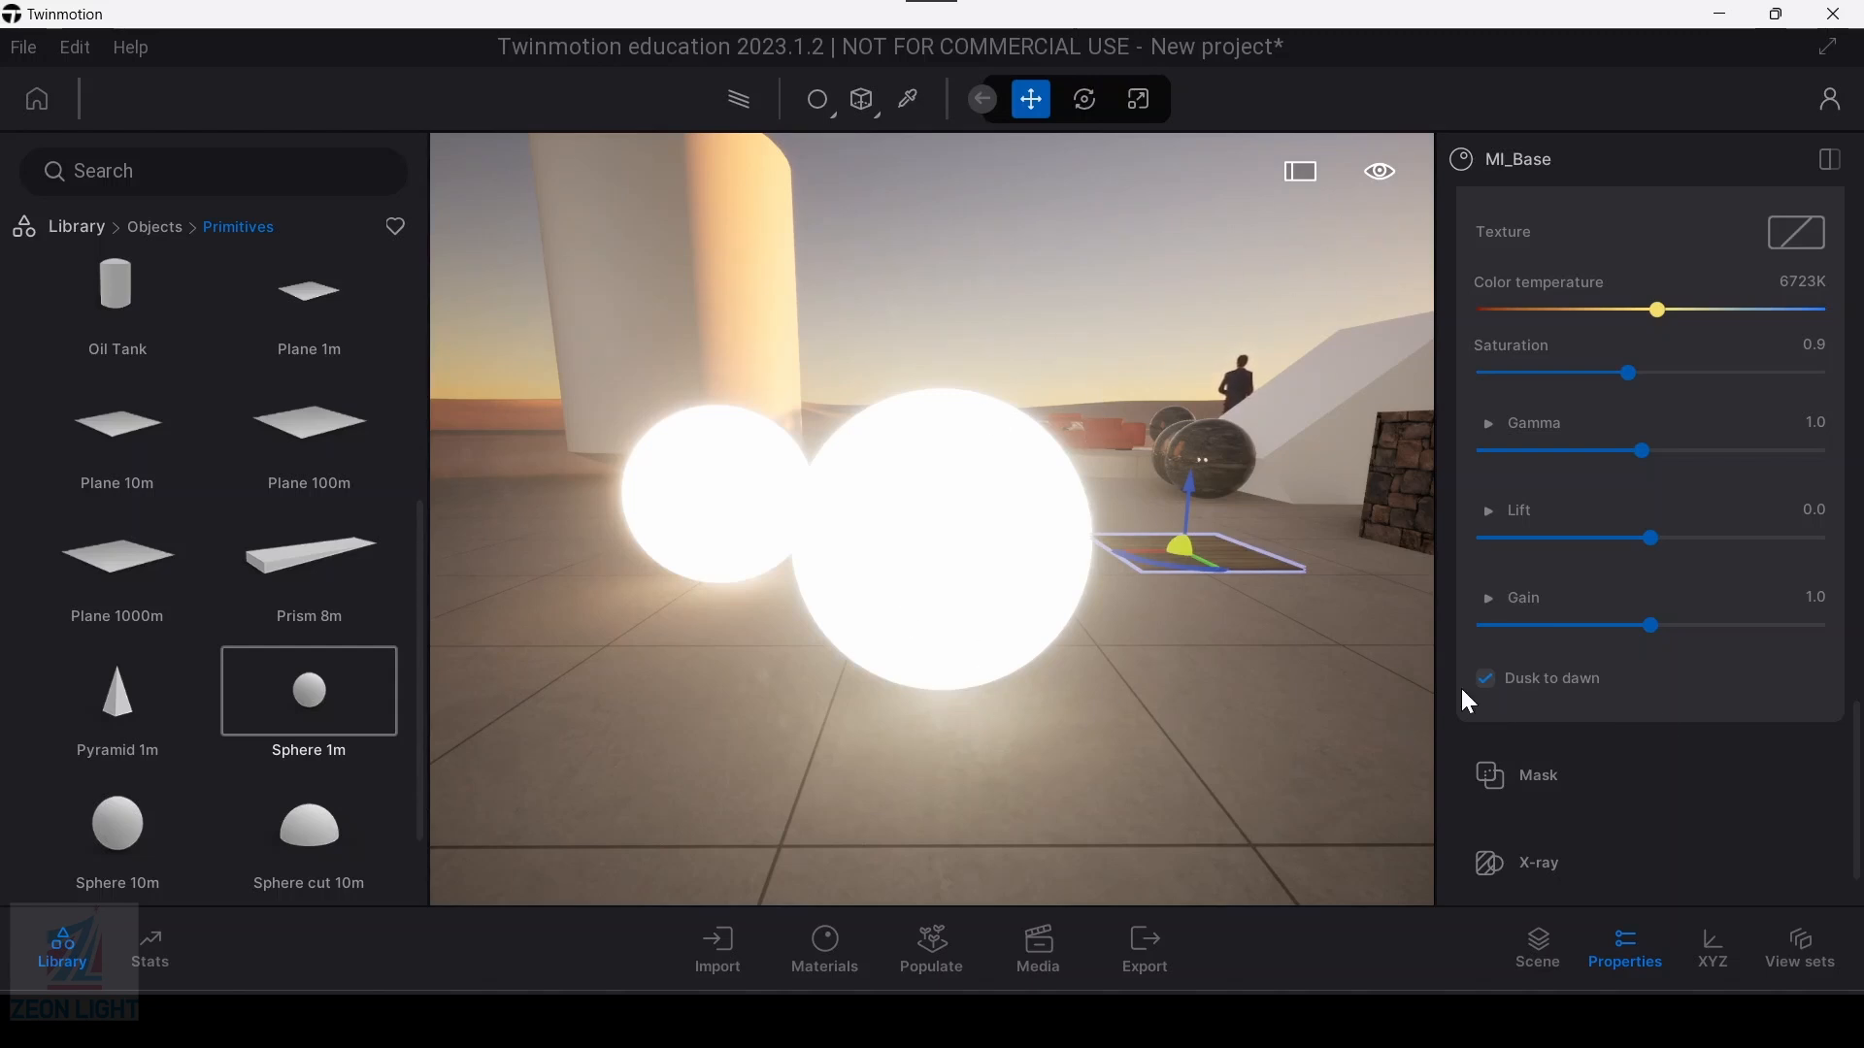
{"action": "scroll", "coordinate": [1573, 699], "scroll_direction": "down", "scroll_amount": 1}
{"action": "key", "text": "ctrl"}
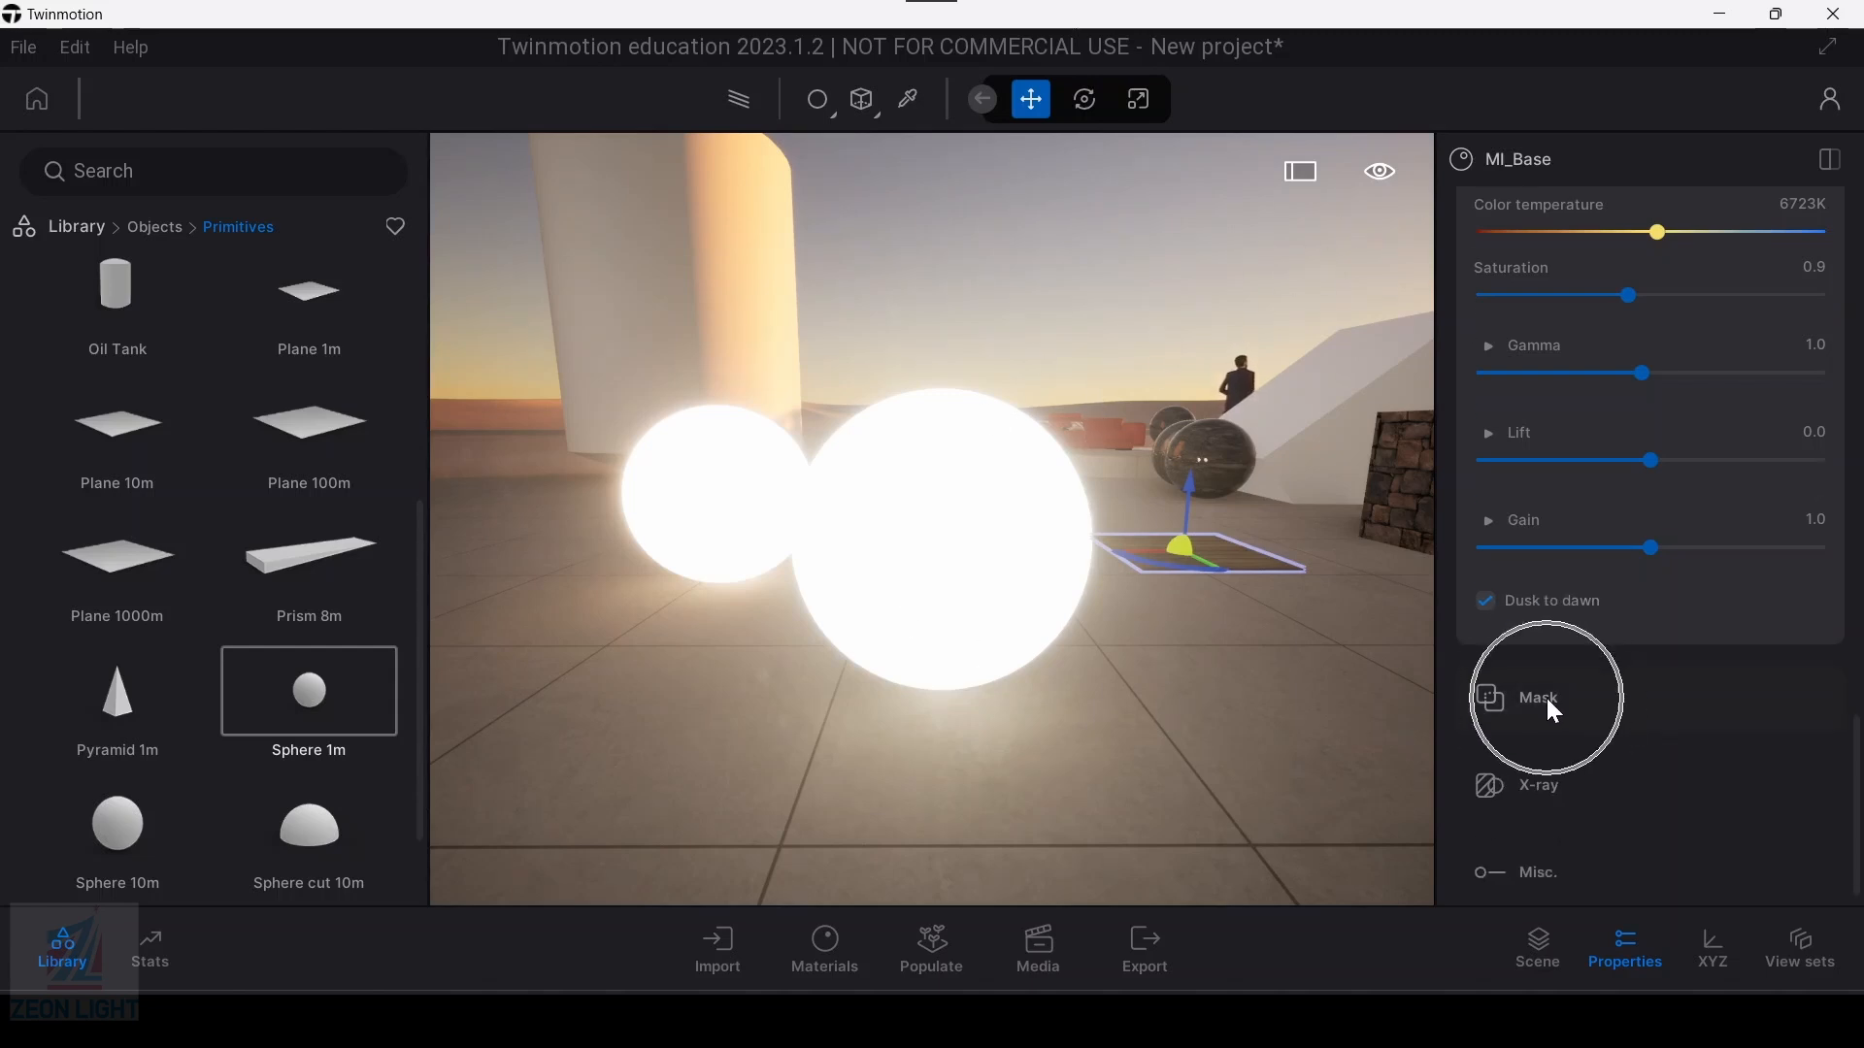
{"action": "left_click", "coordinate": [1686, 674]}
{"action": "left_click", "coordinate": [1685, 668]}
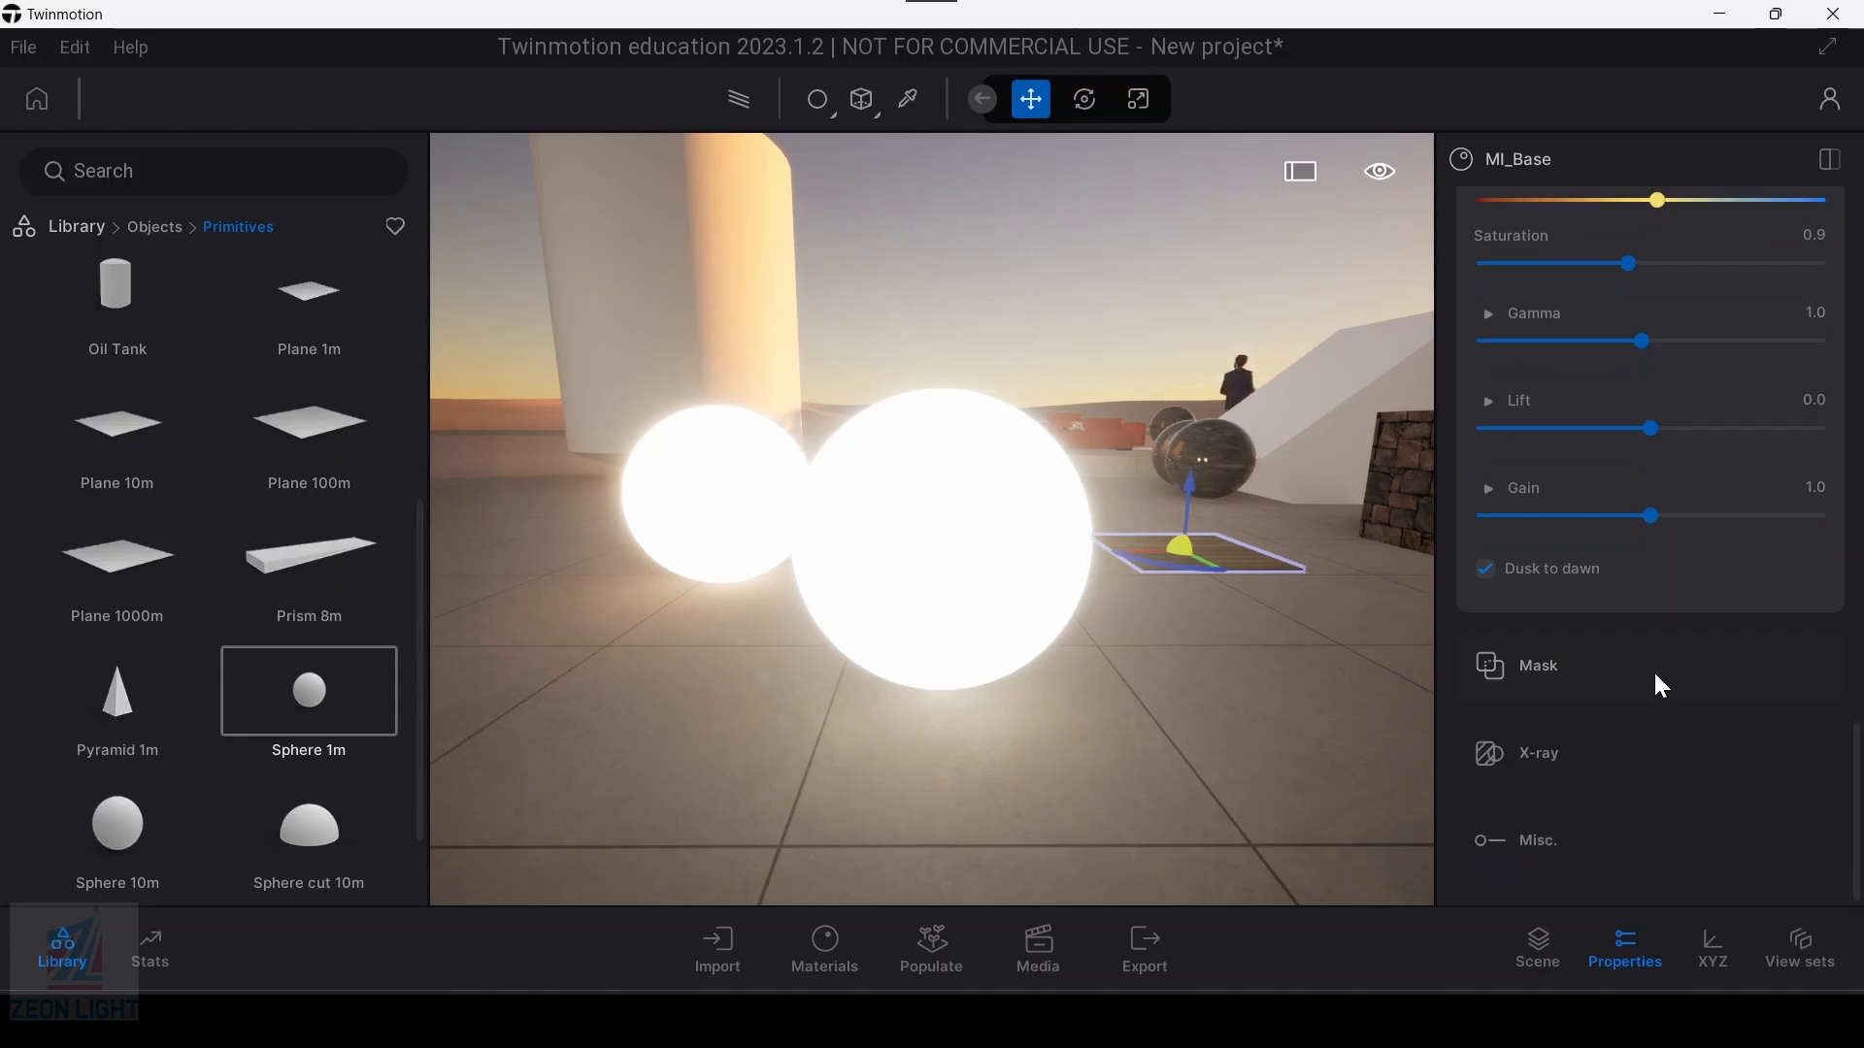
{"action": "left_click", "coordinate": [1602, 754]}
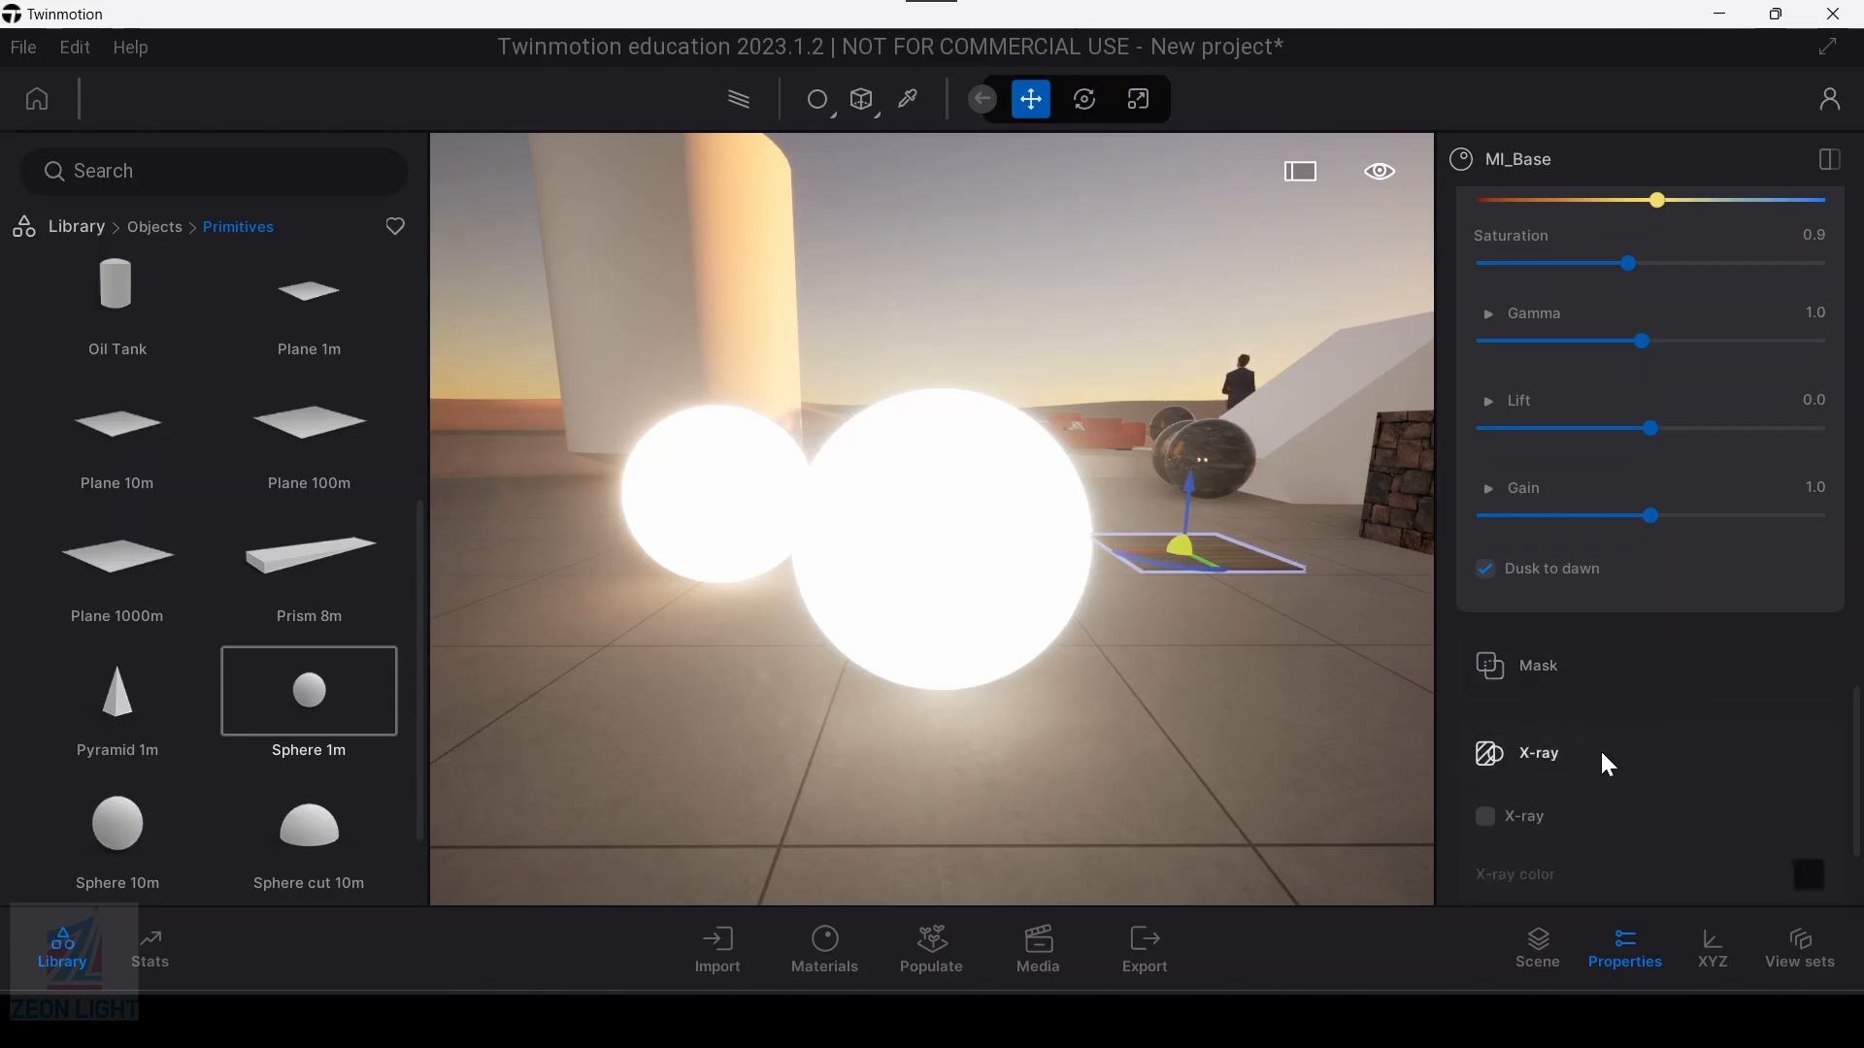
{"action": "left_click", "coordinate": [1488, 701]}
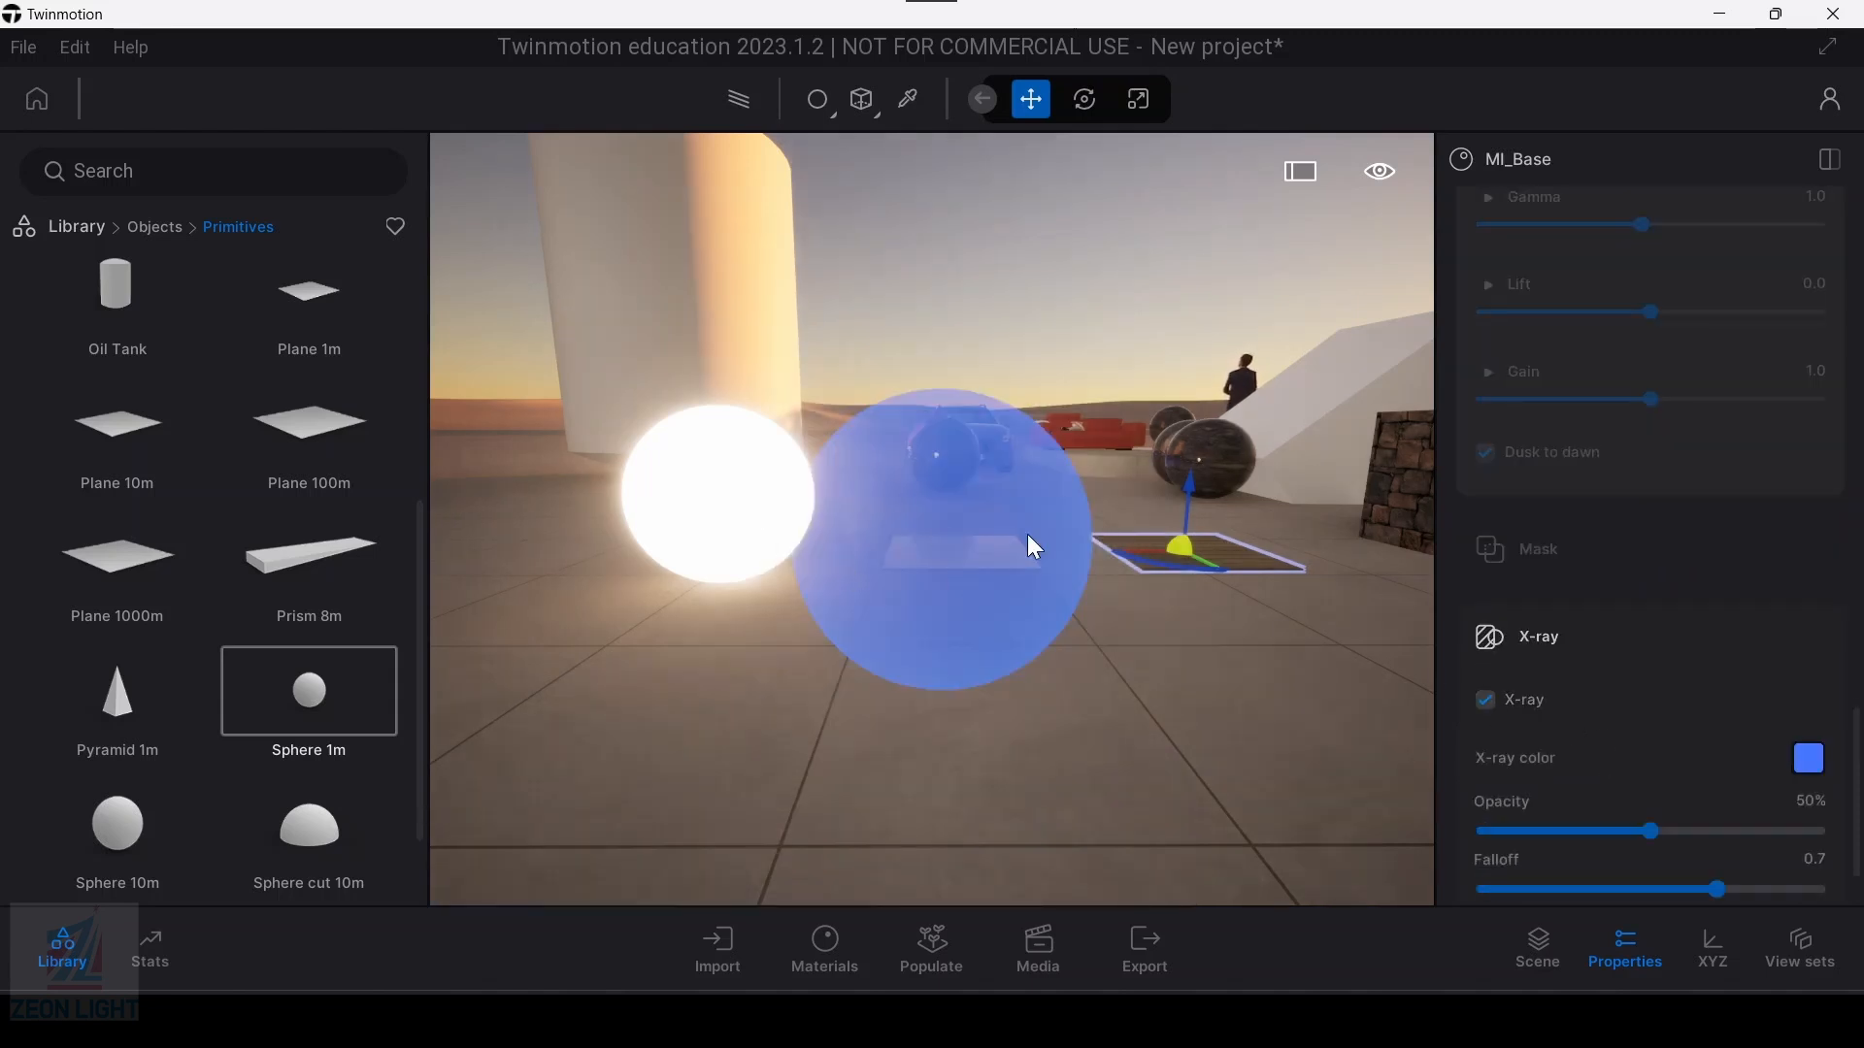
{"action": "scroll", "coordinate": [1016, 621], "scroll_direction": "up", "scroll_amount": 5}
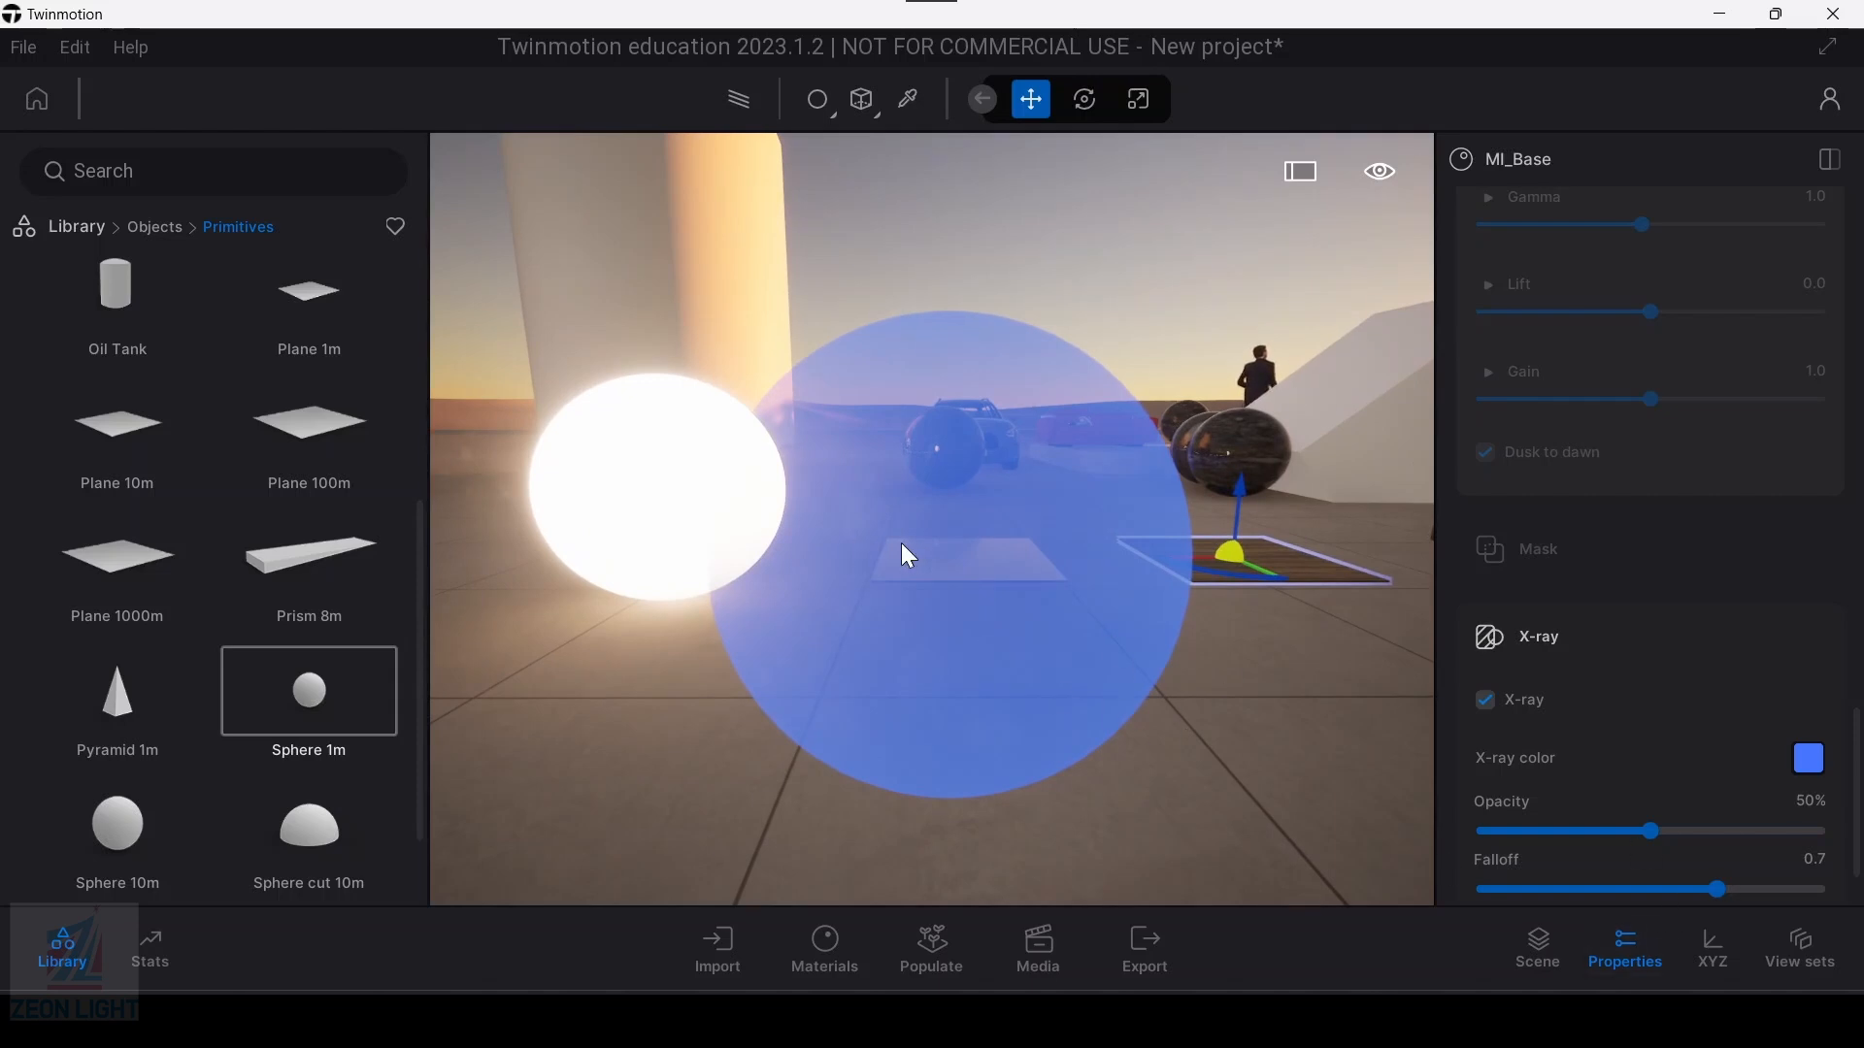
Step: Set the sphere's X-ray opacity to 43% and its falloff to 0.4
{"action": "mouse_move", "coordinate": [1634, 834]}
{"action": "left_mouse_down"}
{"action": "mouse_move", "coordinate": [1515, 852]}
{"action": "mouse_move", "coordinate": [1629, 860]}
{"action": "left_mouse_up"}
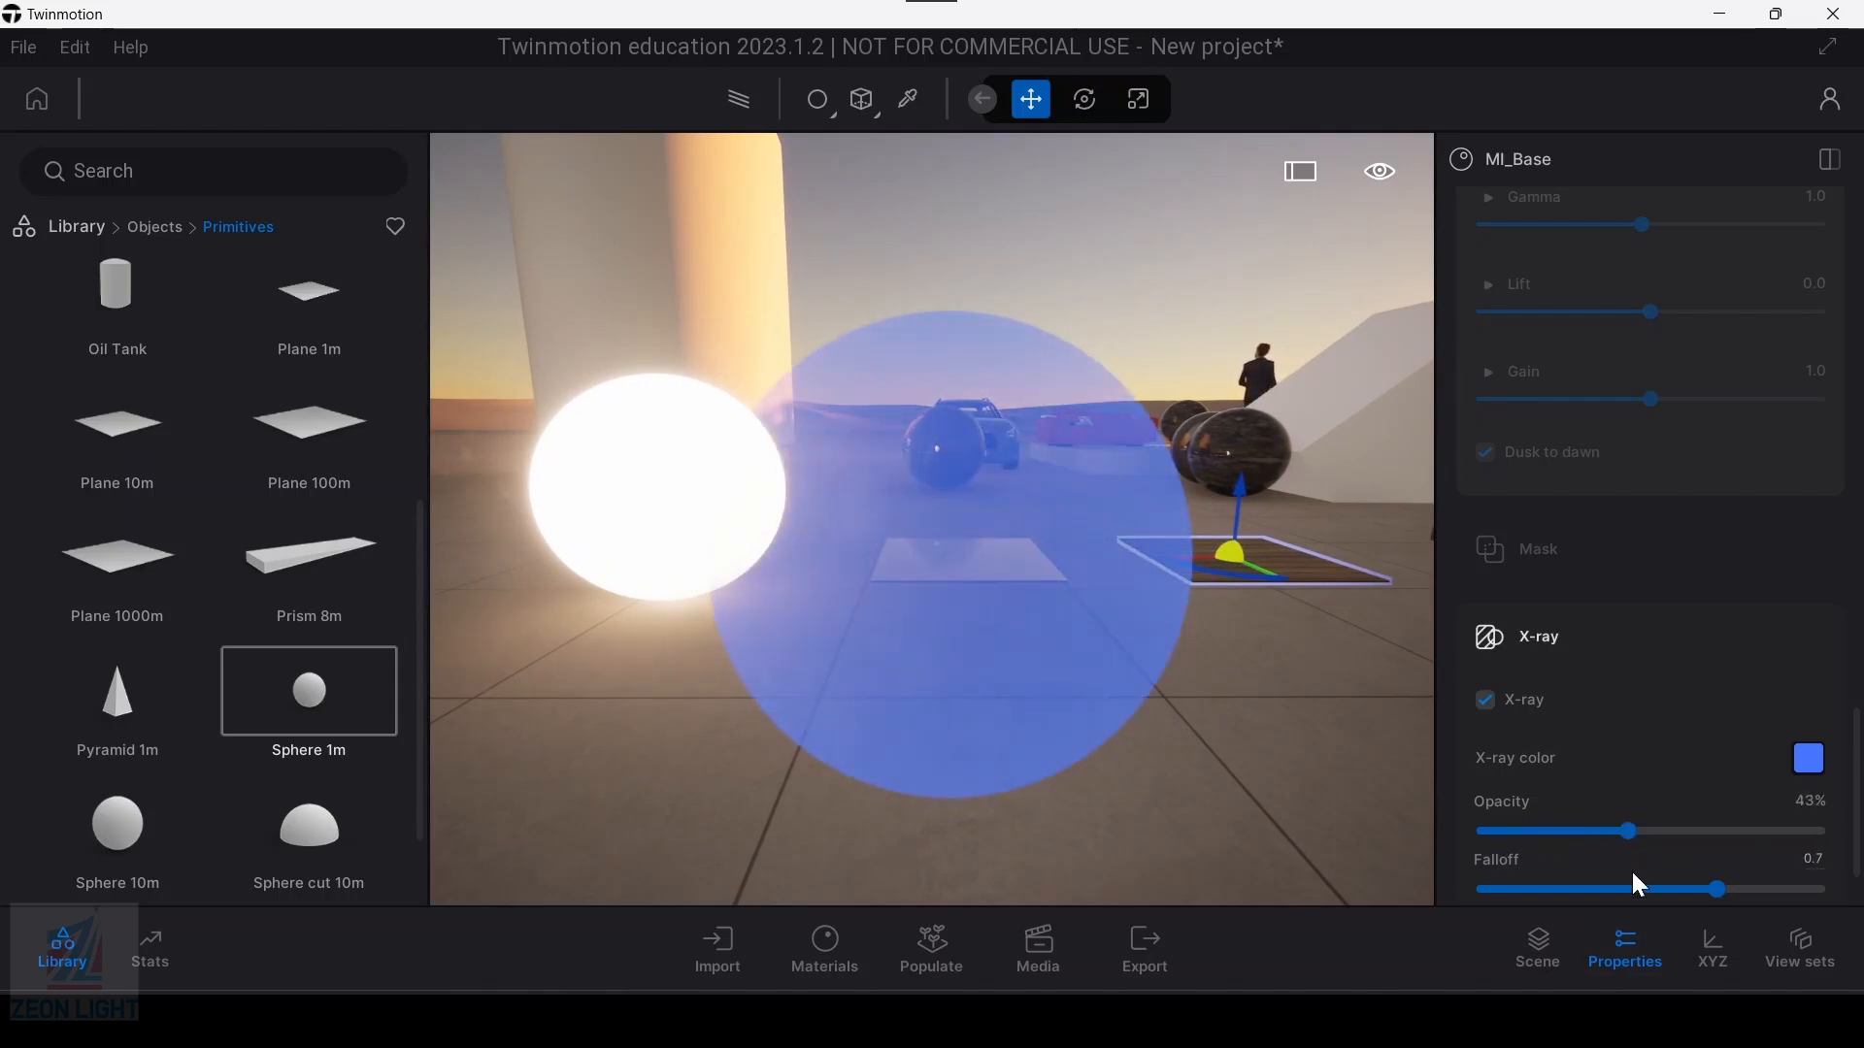
{"action": "scroll", "coordinate": [1679, 849], "scroll_direction": "down", "scroll_amount": 1}
{"action": "left_click_drag", "start_coordinate": [1709, 812], "coordinate": [1610, 813]}
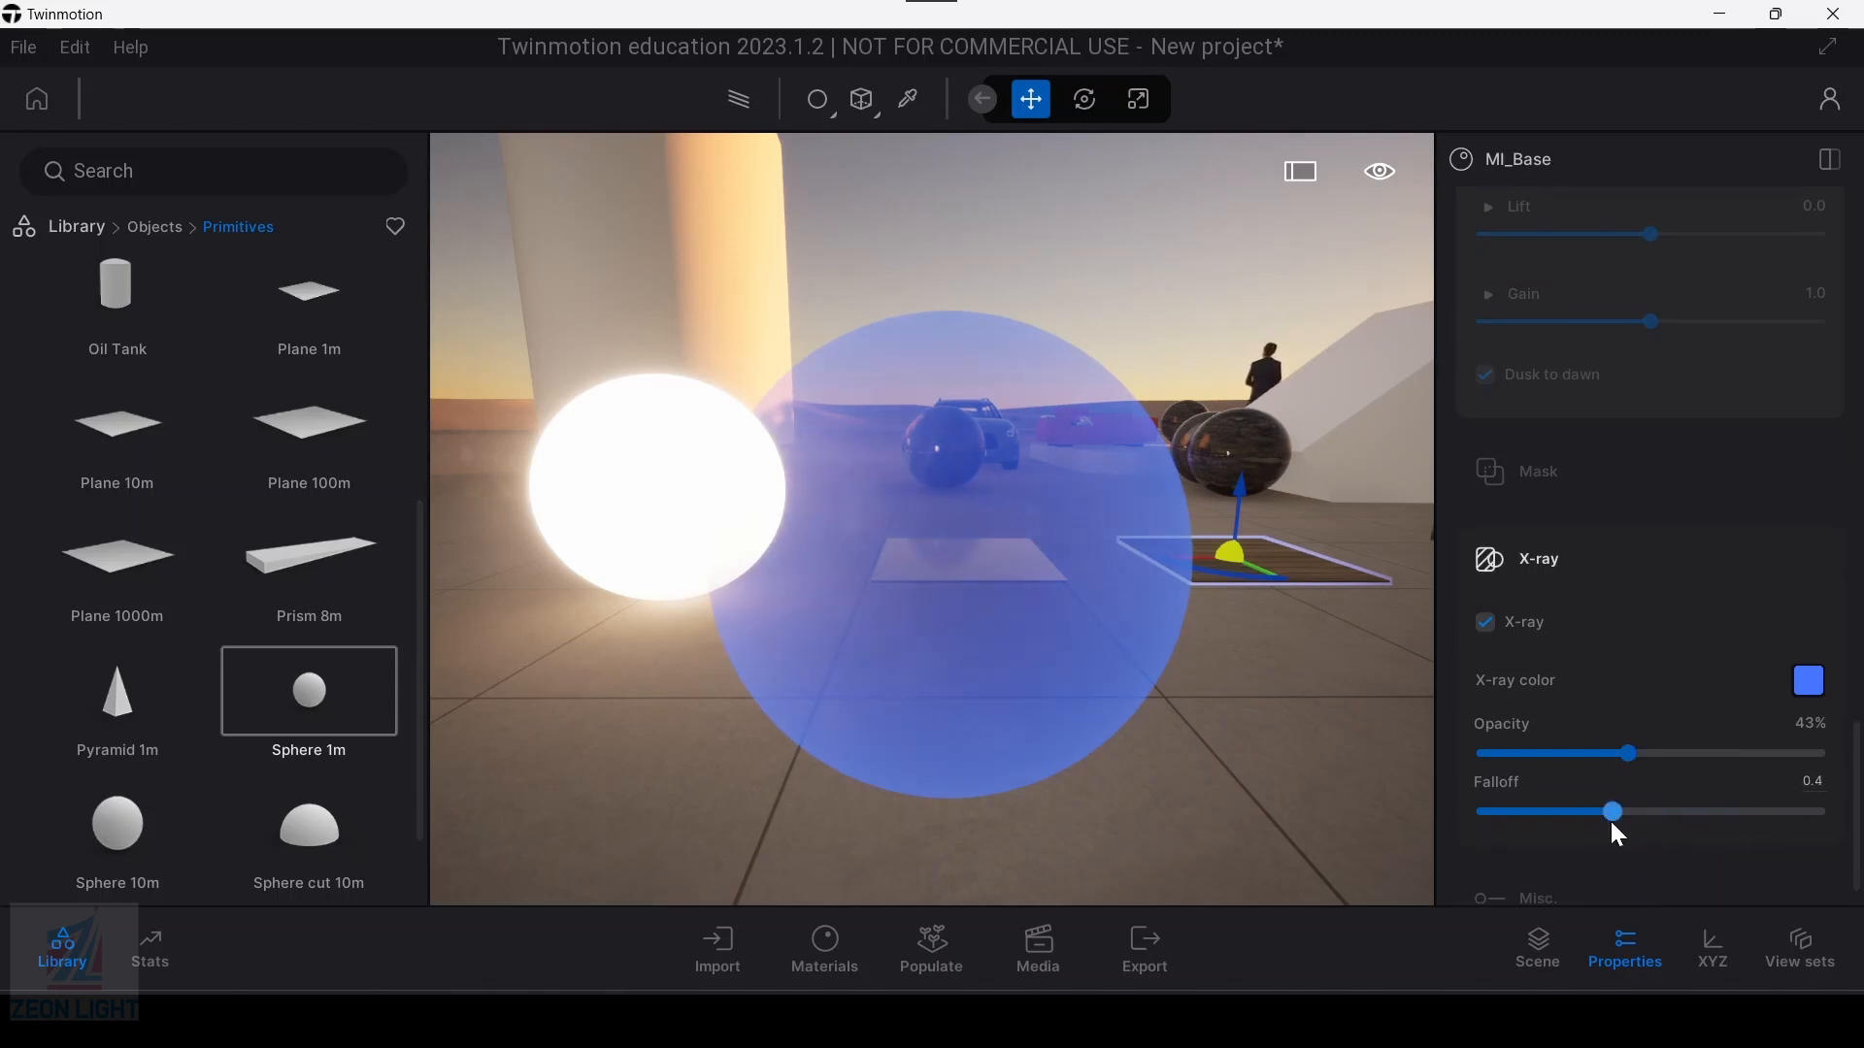
{"action": "scroll", "coordinate": [1138, 631], "scroll_direction": "down", "scroll_amount": 1}
{"action": "scroll", "coordinate": [1607, 736], "scroll_direction": "down", "scroll_amount": 1}
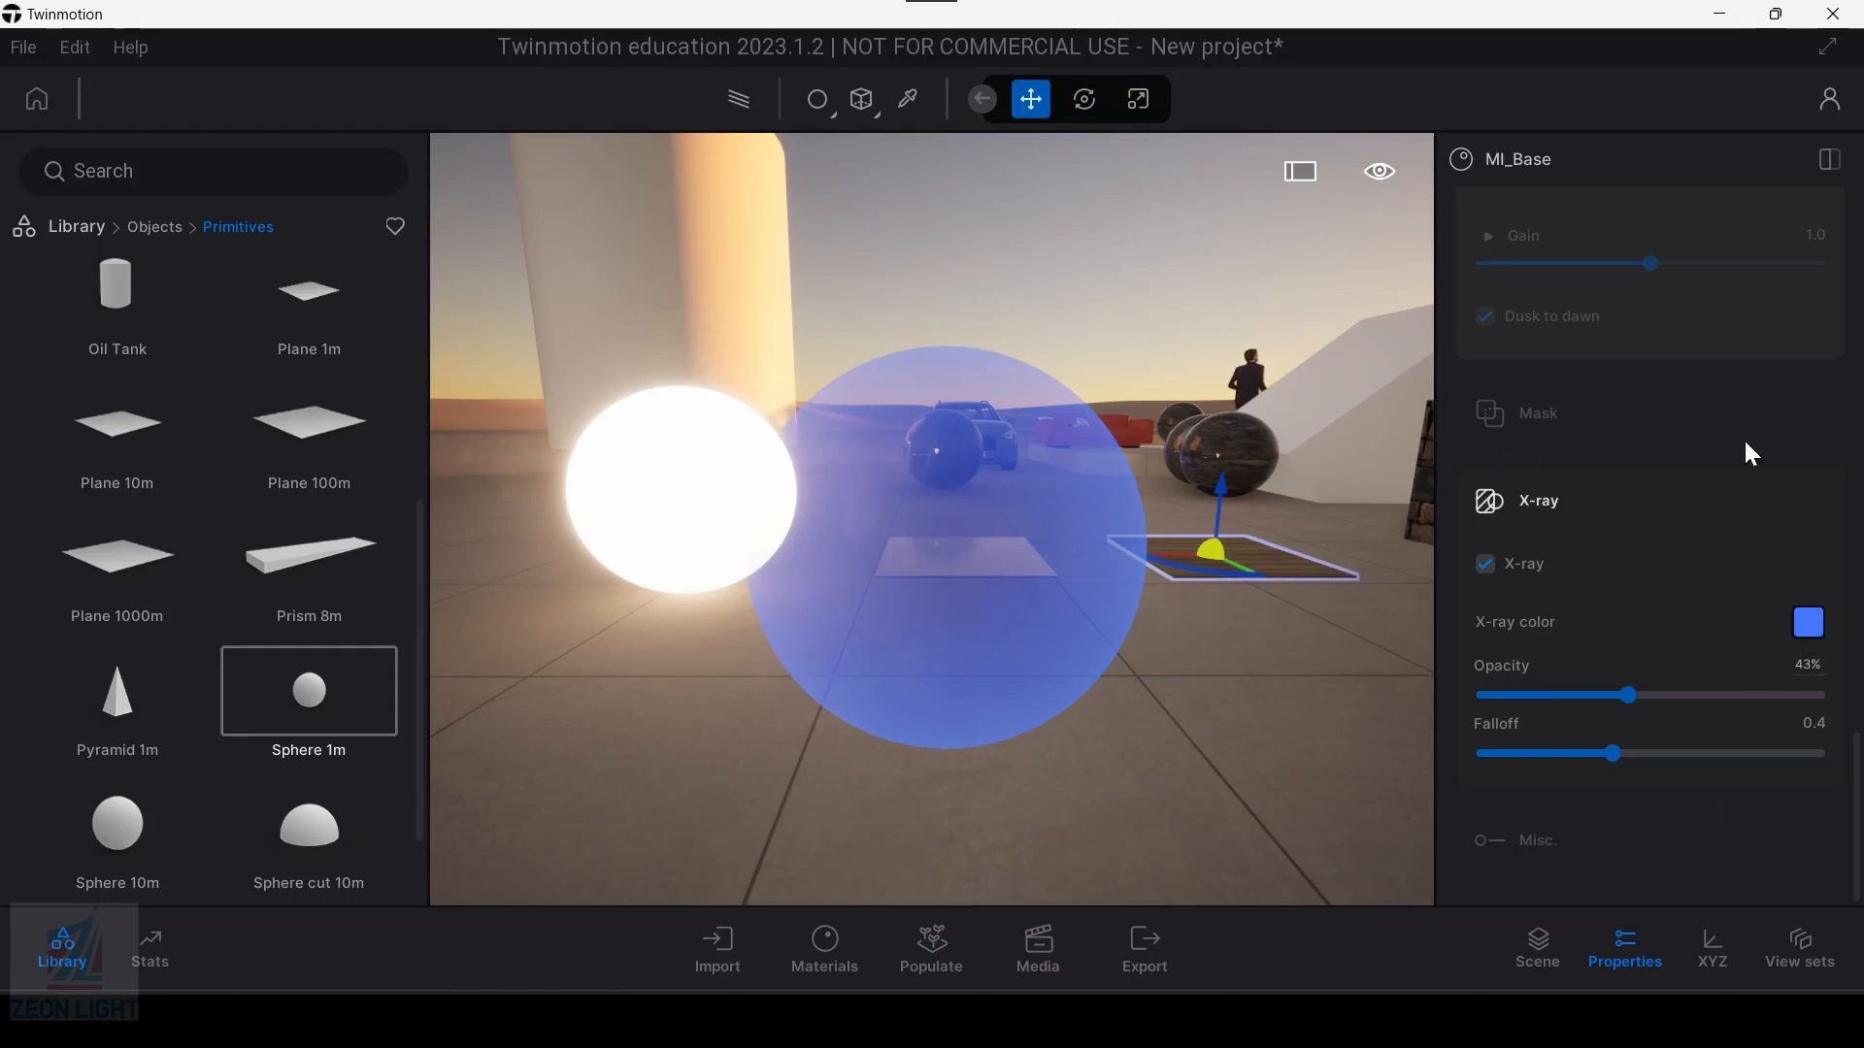
Step: Examine the gold and wood planes, the dark spheres and the stone-clad block beside the X-ray sphere
{"action": "scroll", "coordinate": [1664, 666], "scroll_direction": "up", "scroll_amount": 2}
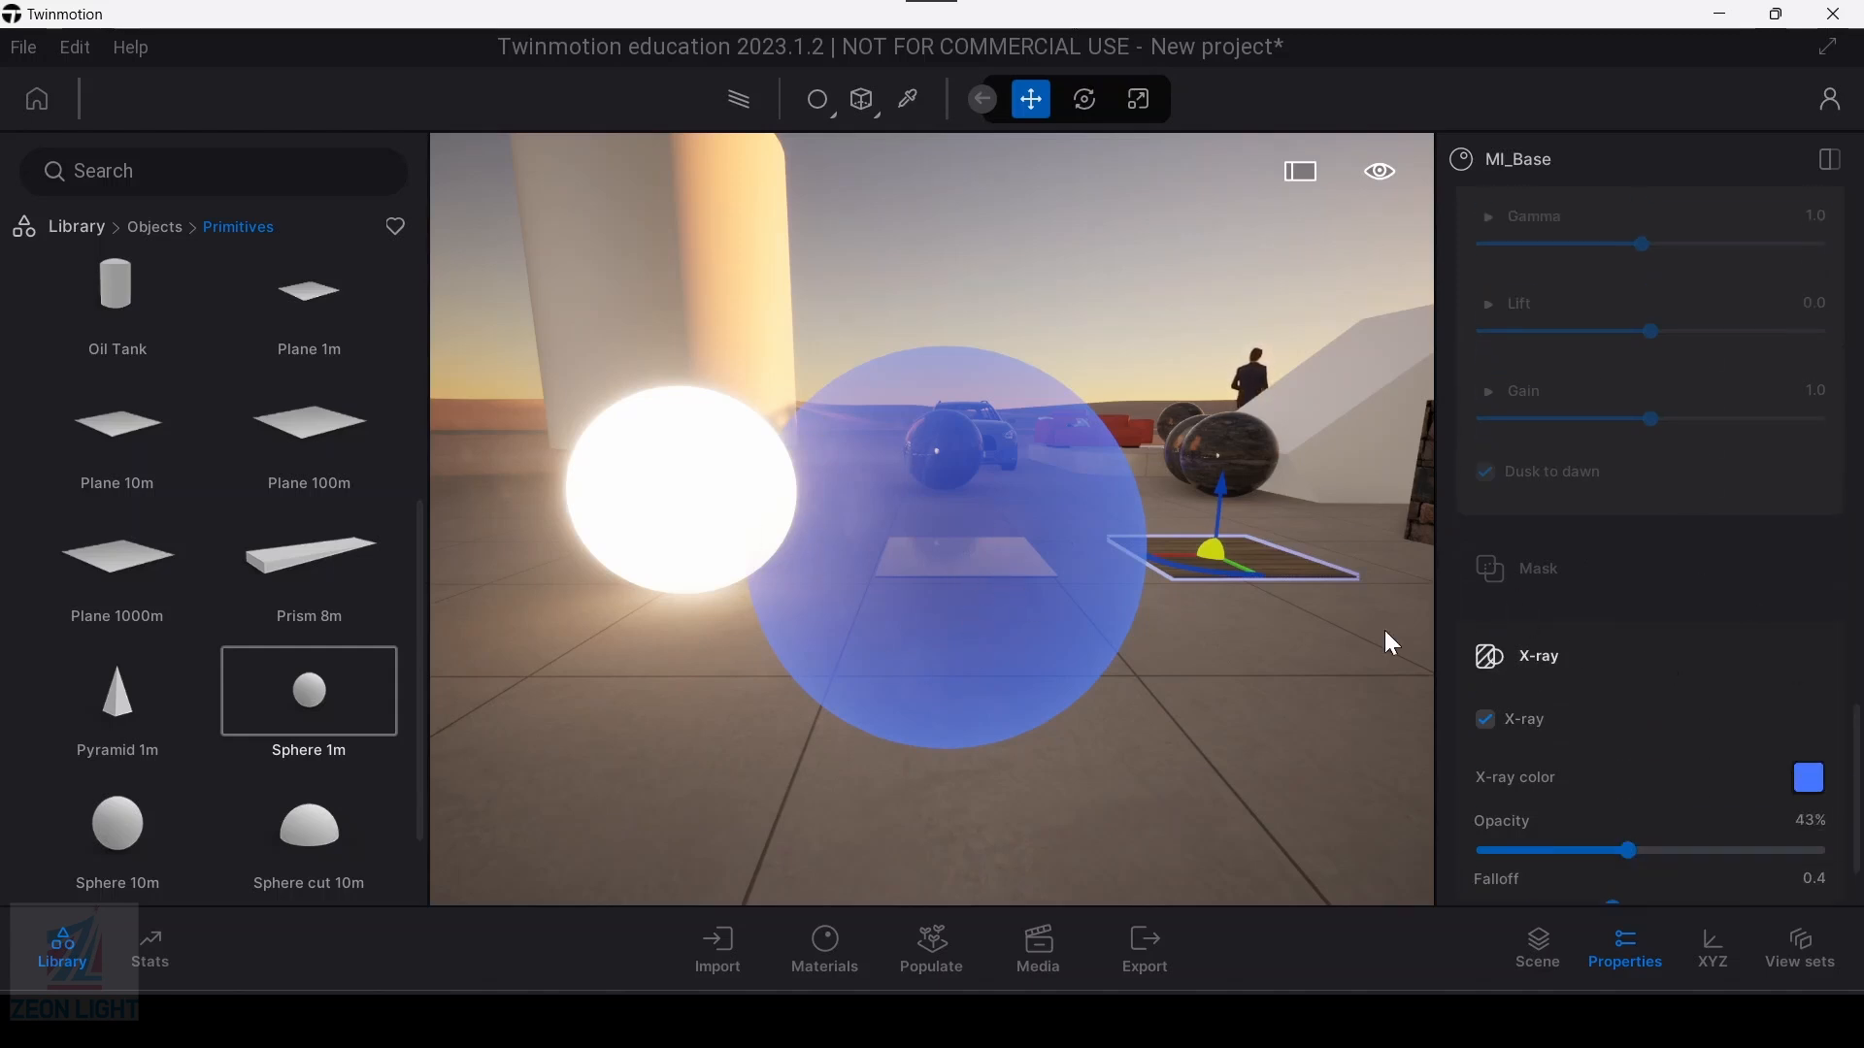
{"action": "key", "text": "d"}
{"action": "key", "text": "w"}
{"action": "key", "text": "e"}
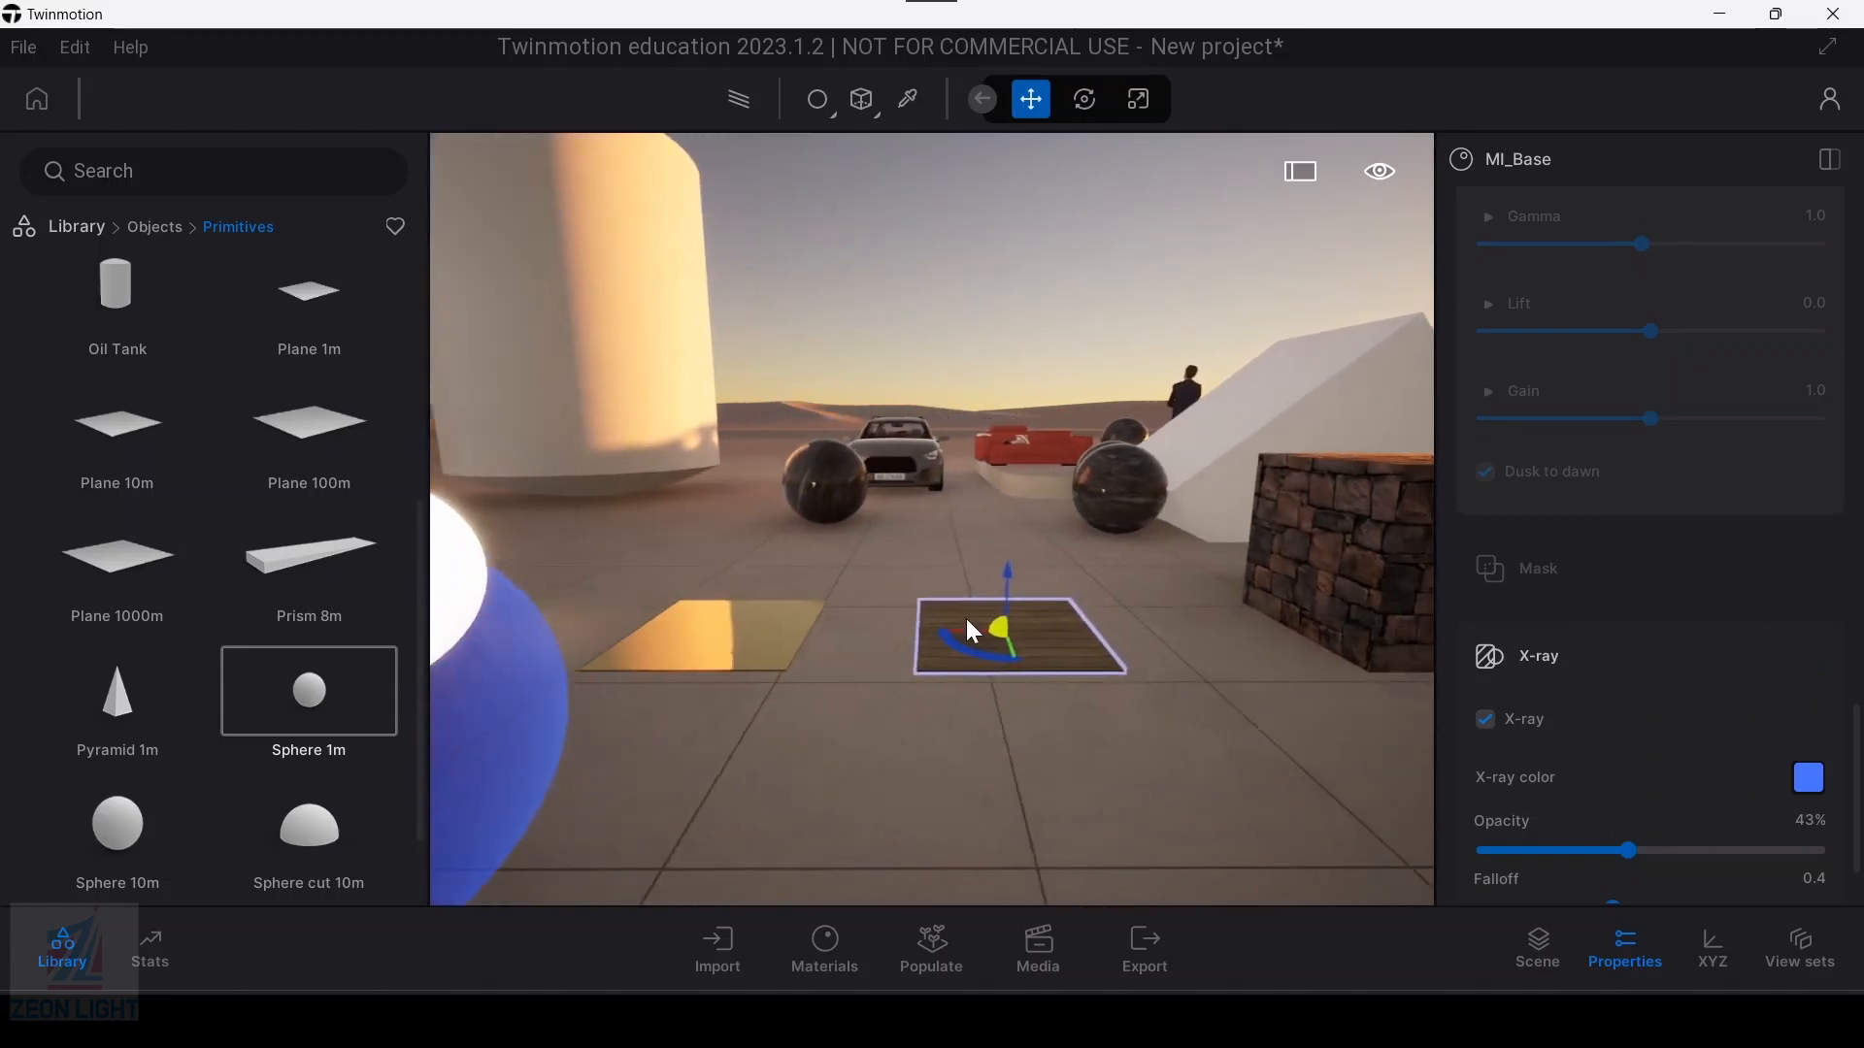
{"action": "key", "text": "q"}
{"action": "key", "text": "w"}
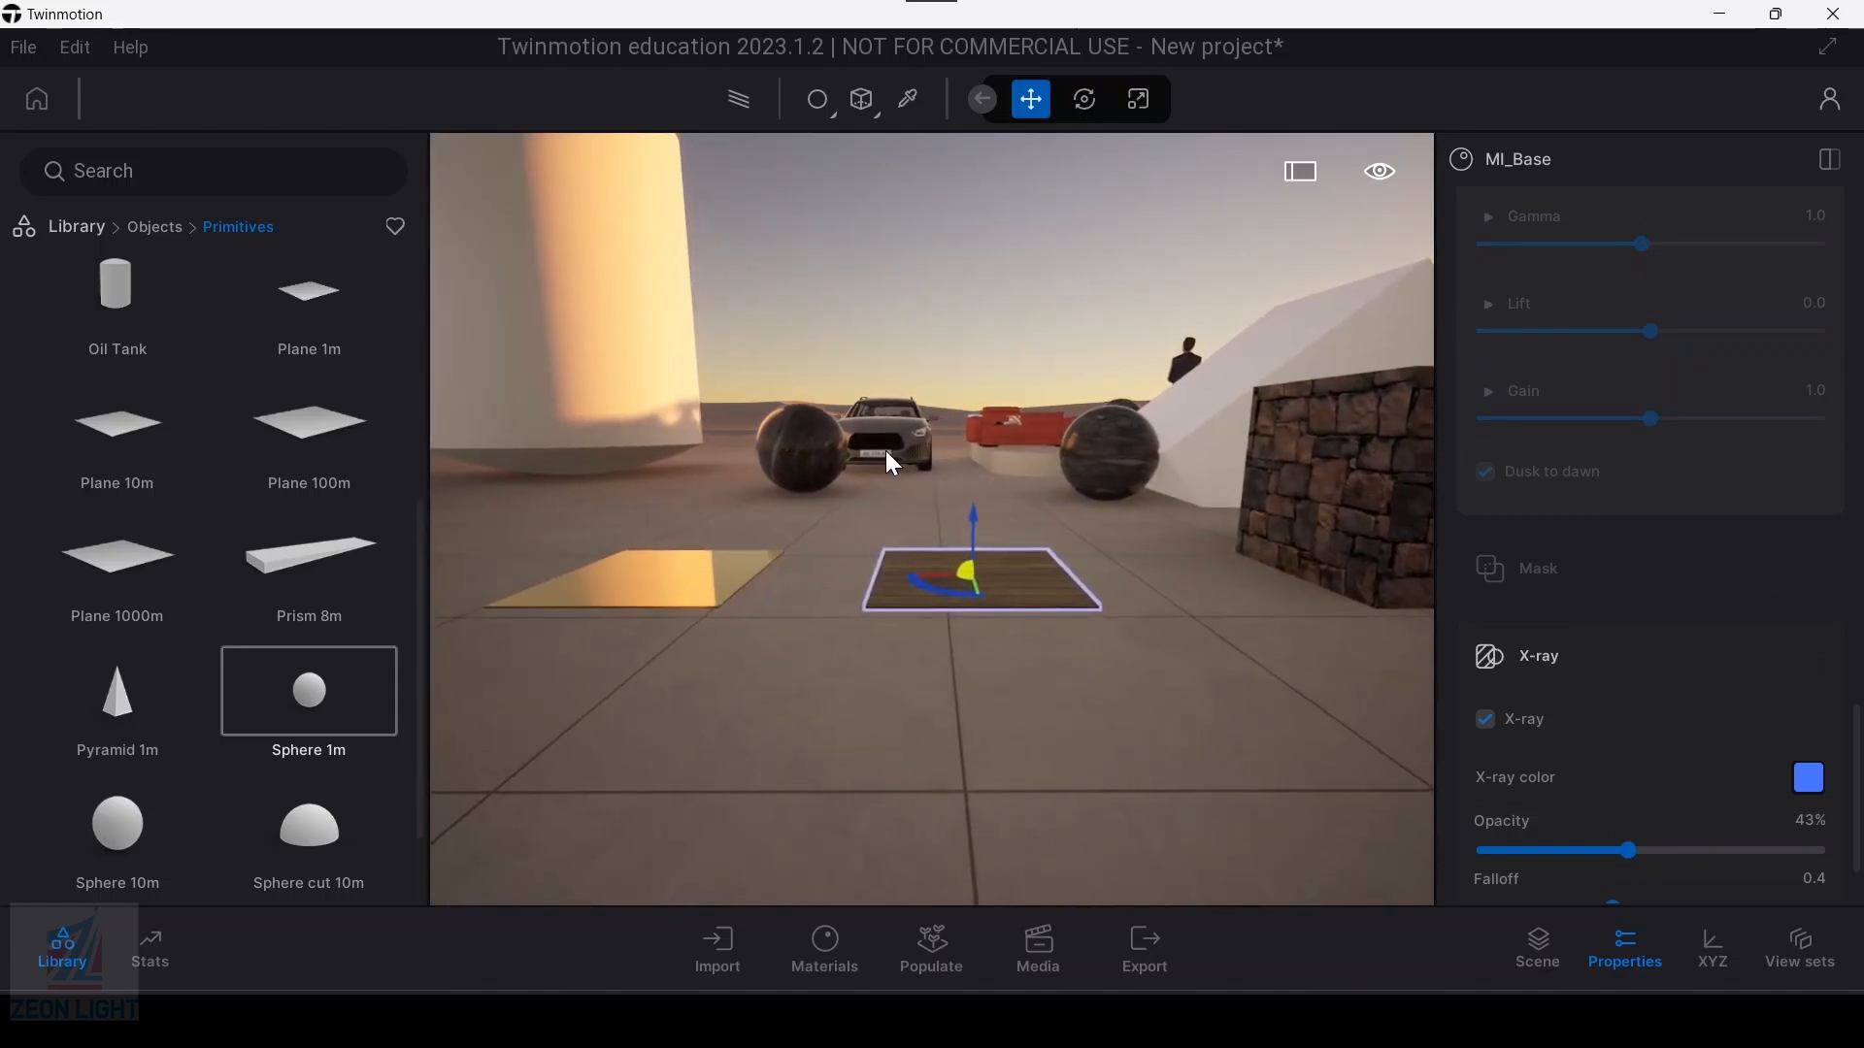
{"action": "key", "text": "a"}
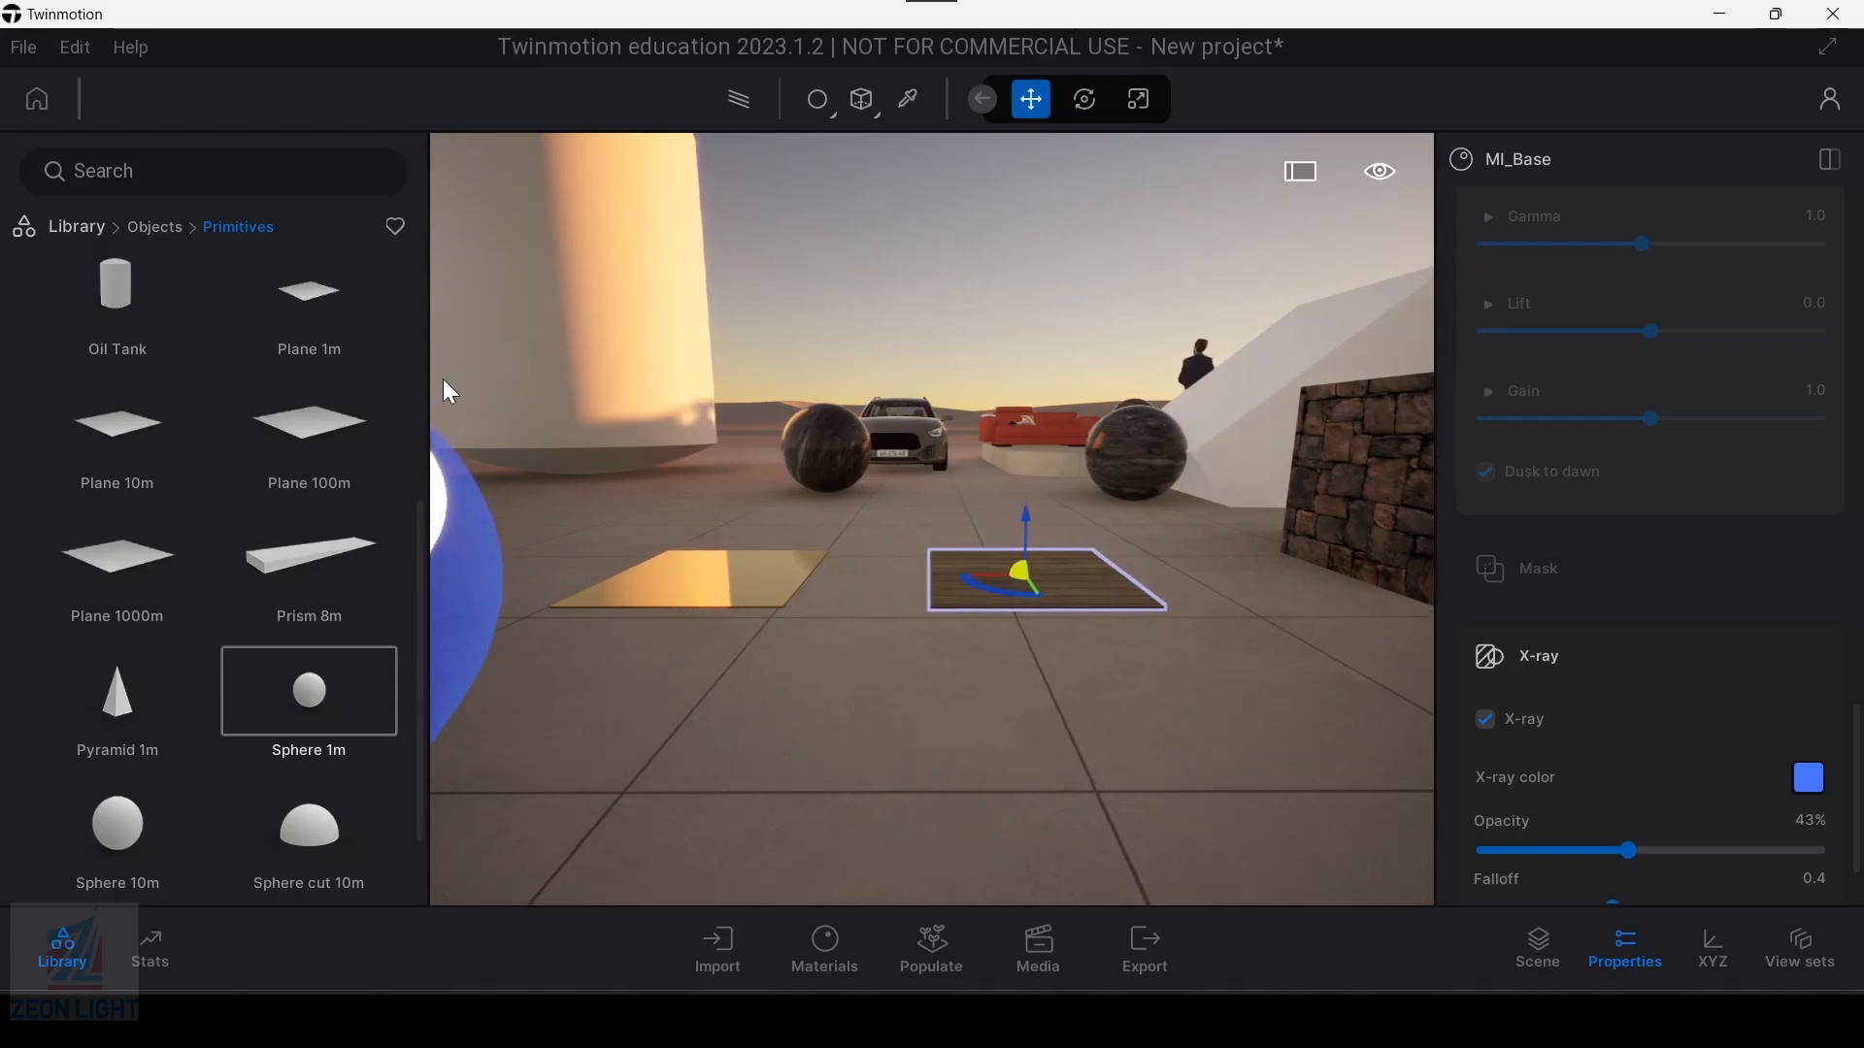